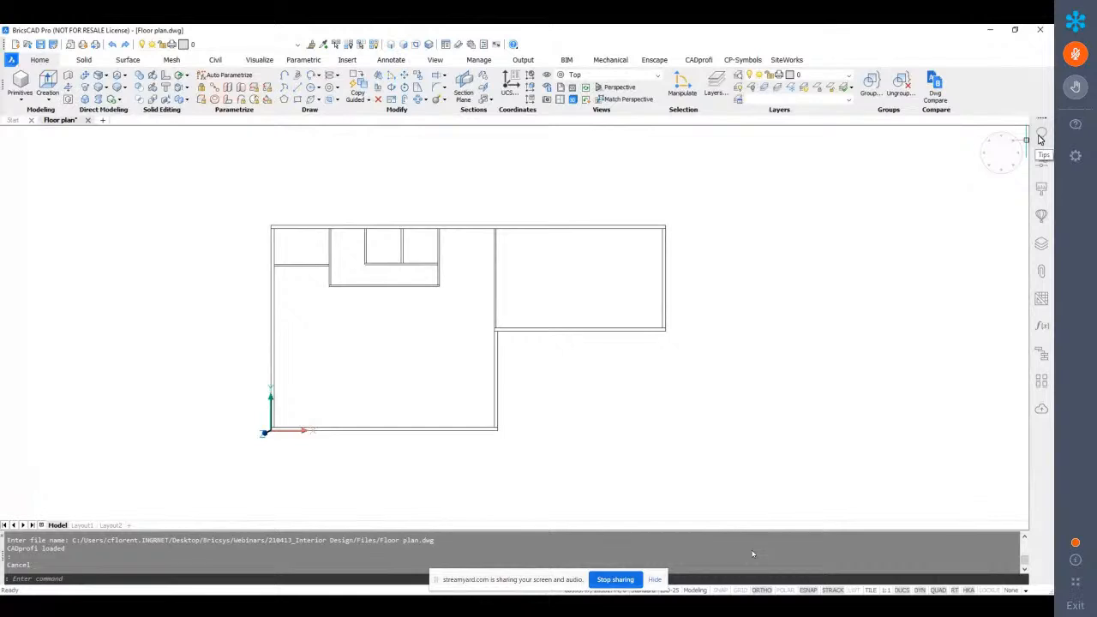
Look over the drawing properties, the library's top-level categories and the attachments list
left_click(1042, 161)
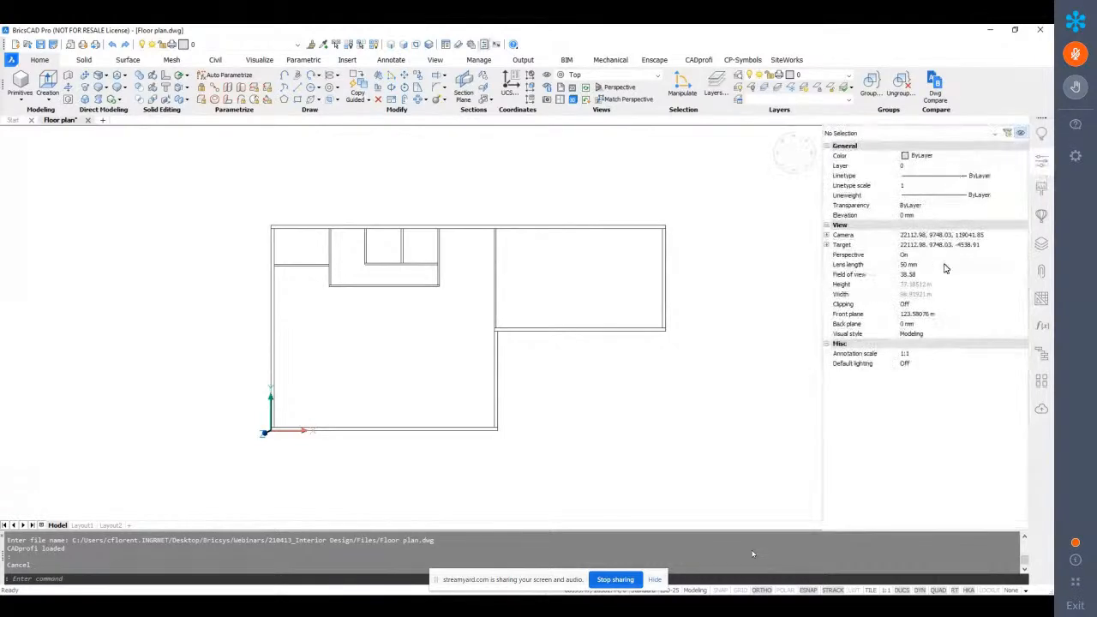
left_click(1039, 217)
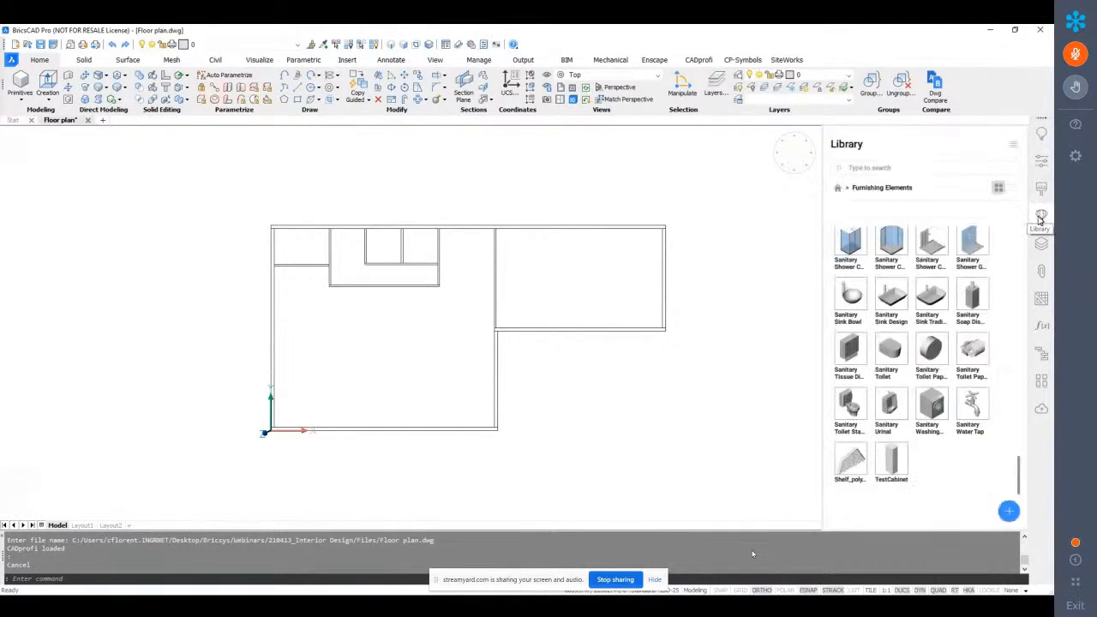
left_click(839, 189)
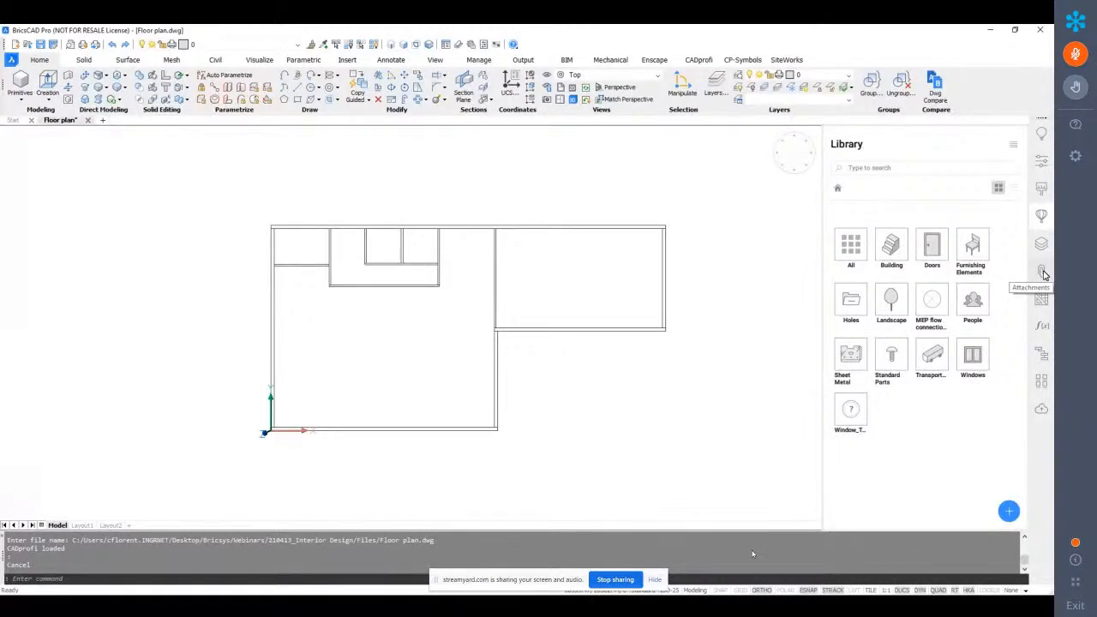
left_click(1043, 273)
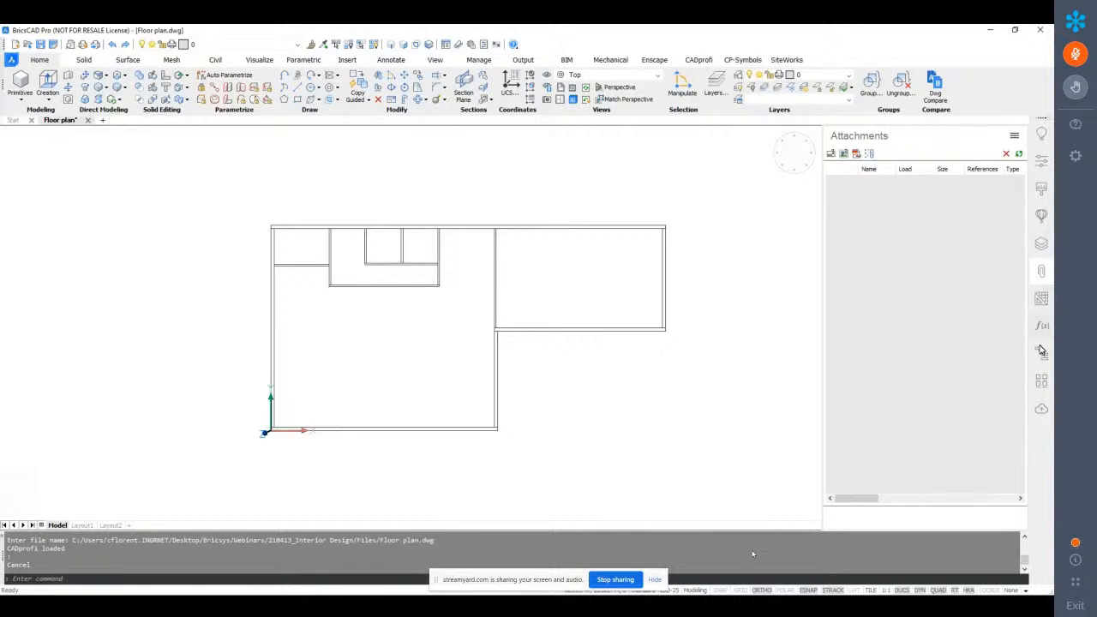
left_click(1042, 273)
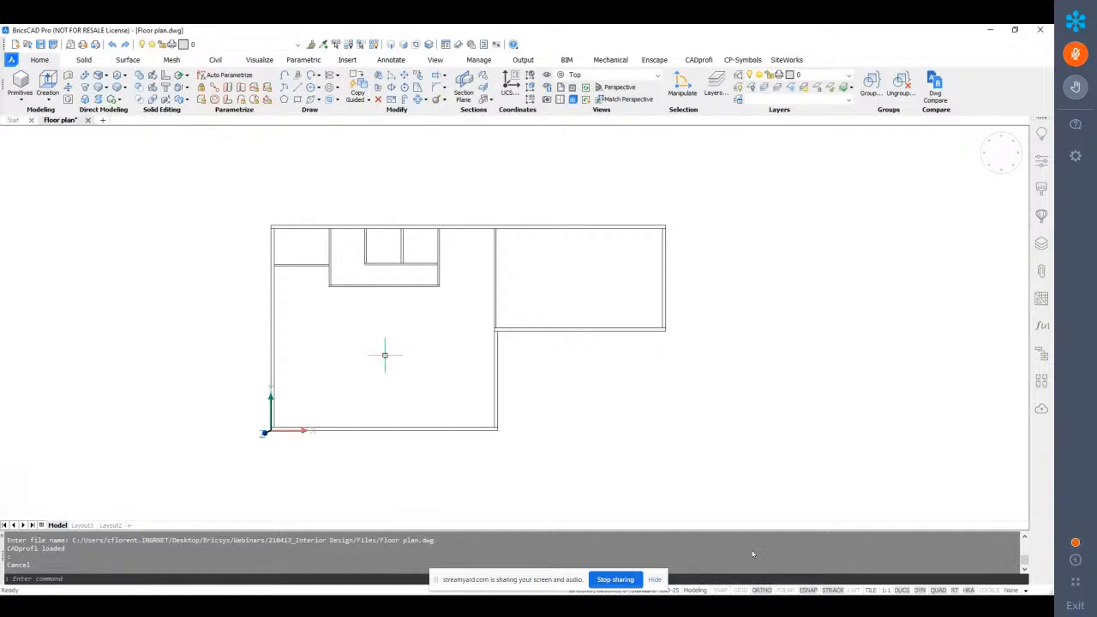
Turn on boundary detection, try it on the large main room's enclosed area and clear the selection
left_click(418, 46)
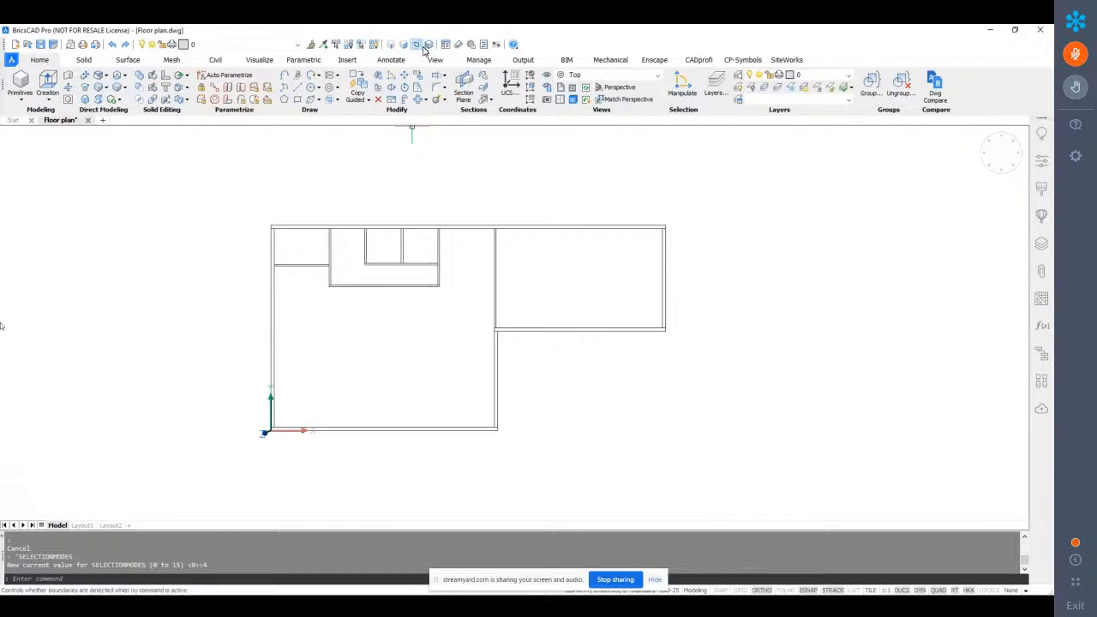
mouse_move(411, 353)
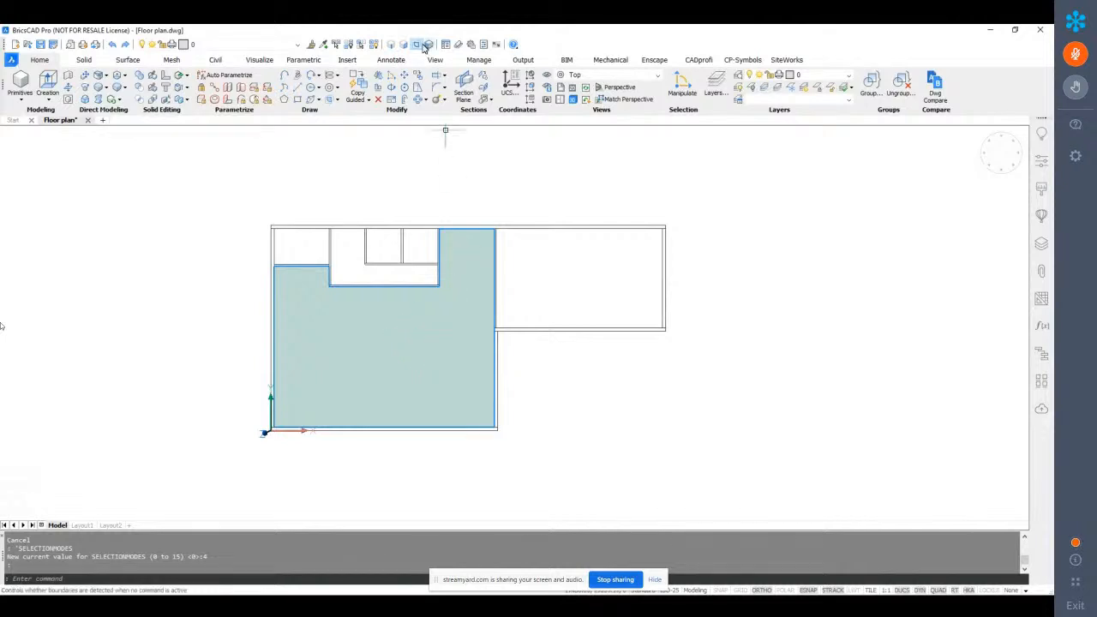
mouse_move(307, 299)
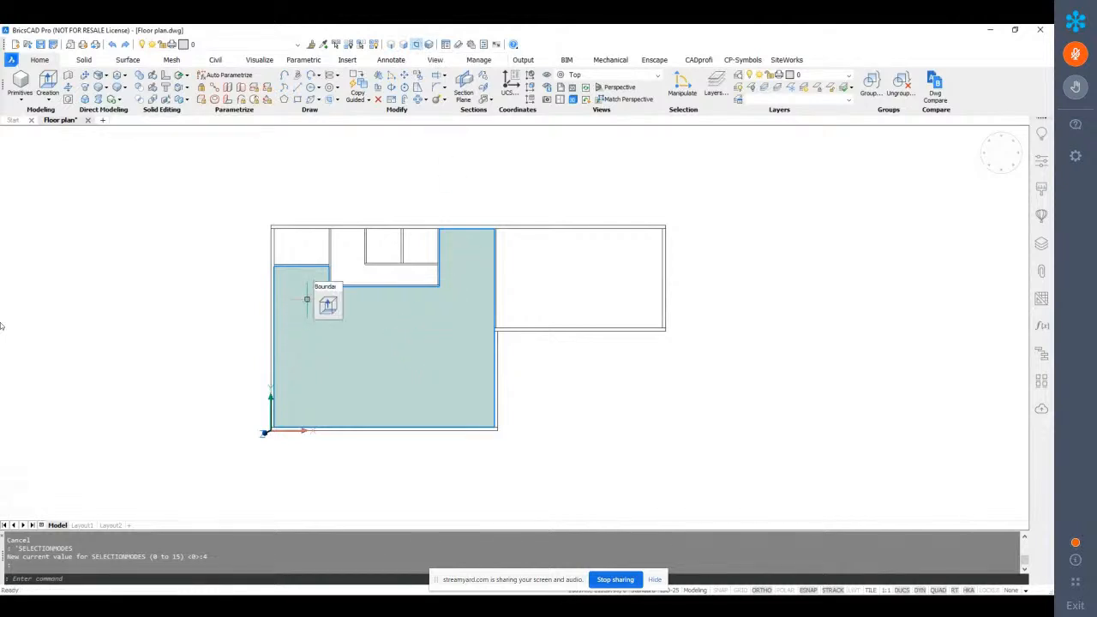
mouse_move(300, 241)
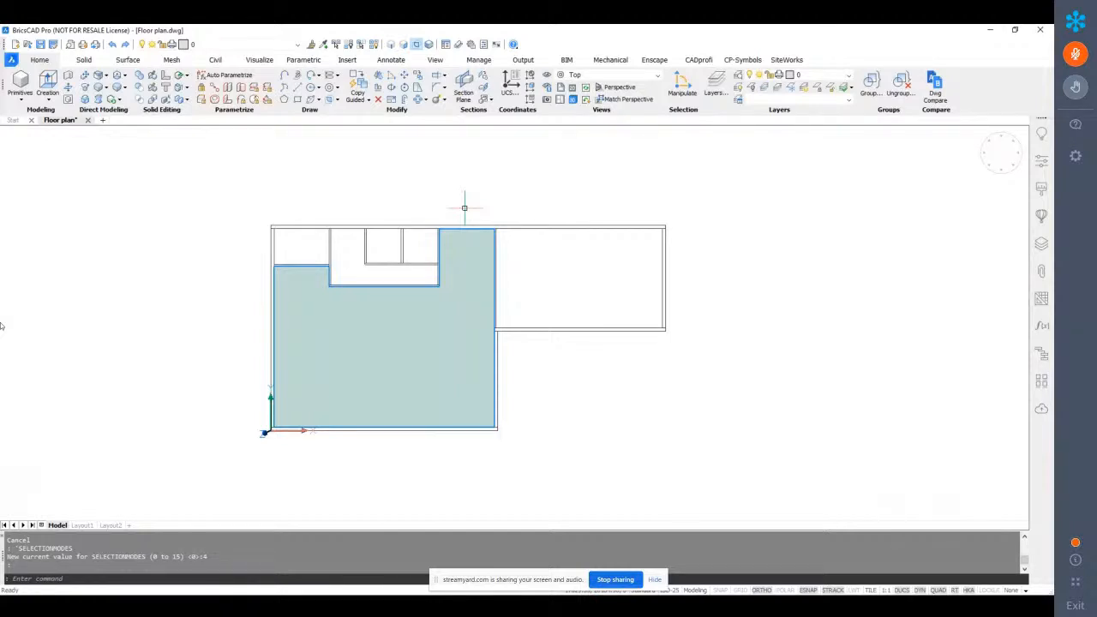
key("Escape")
Create a 250 mm thick box downward from the floor plan, spanning opposite outer corners of the large main block
middle_click_drag(469, 193, 461, 220, "shift")
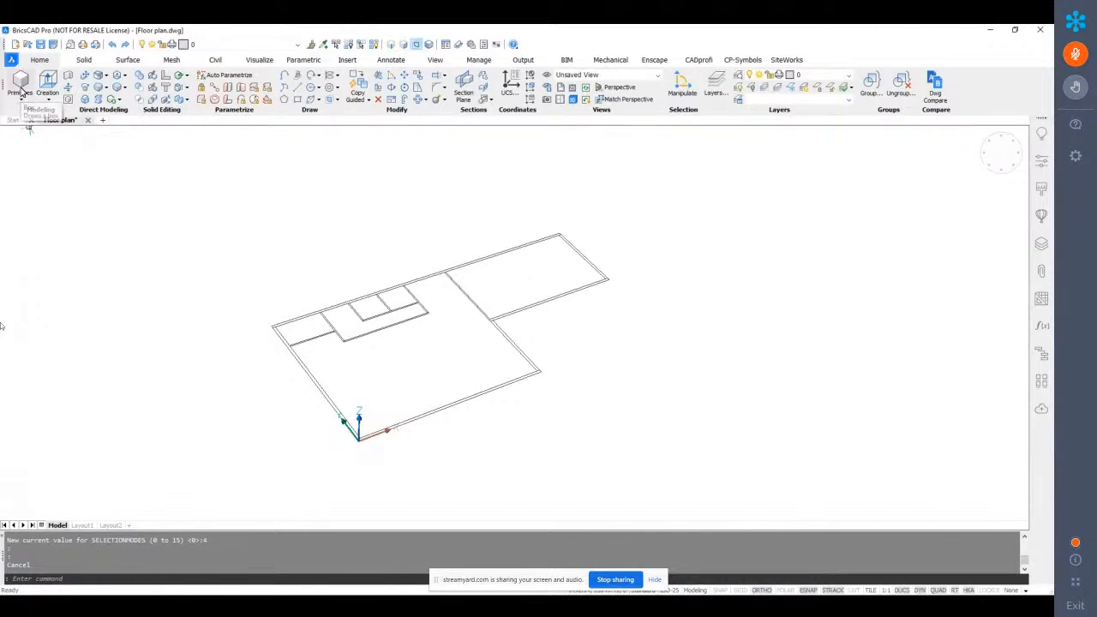
left_click(22, 83)
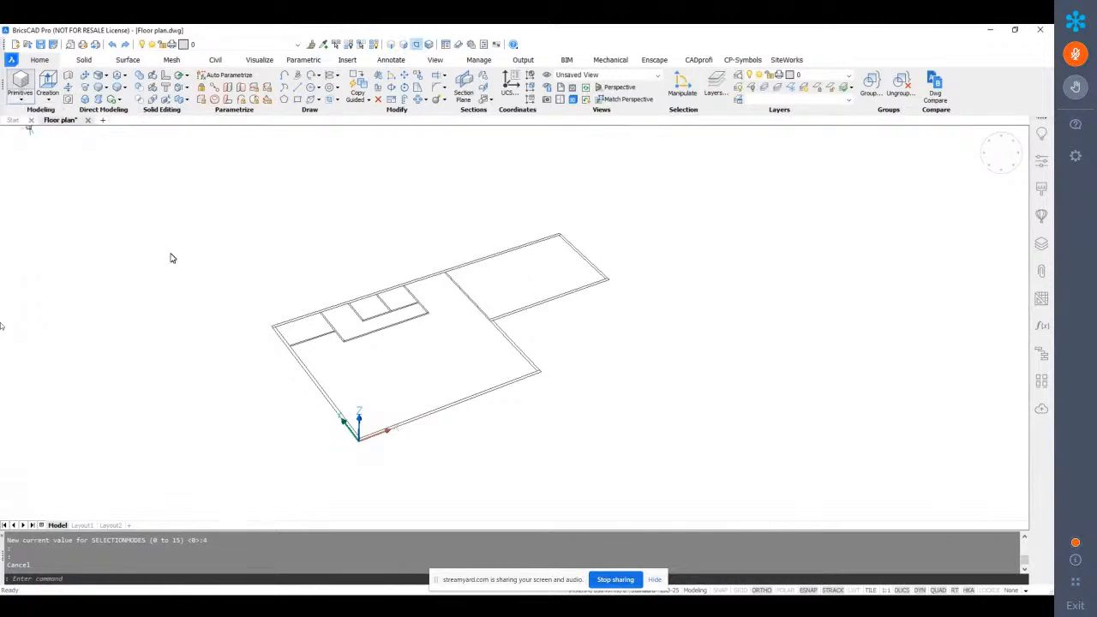
left_click(270, 325)
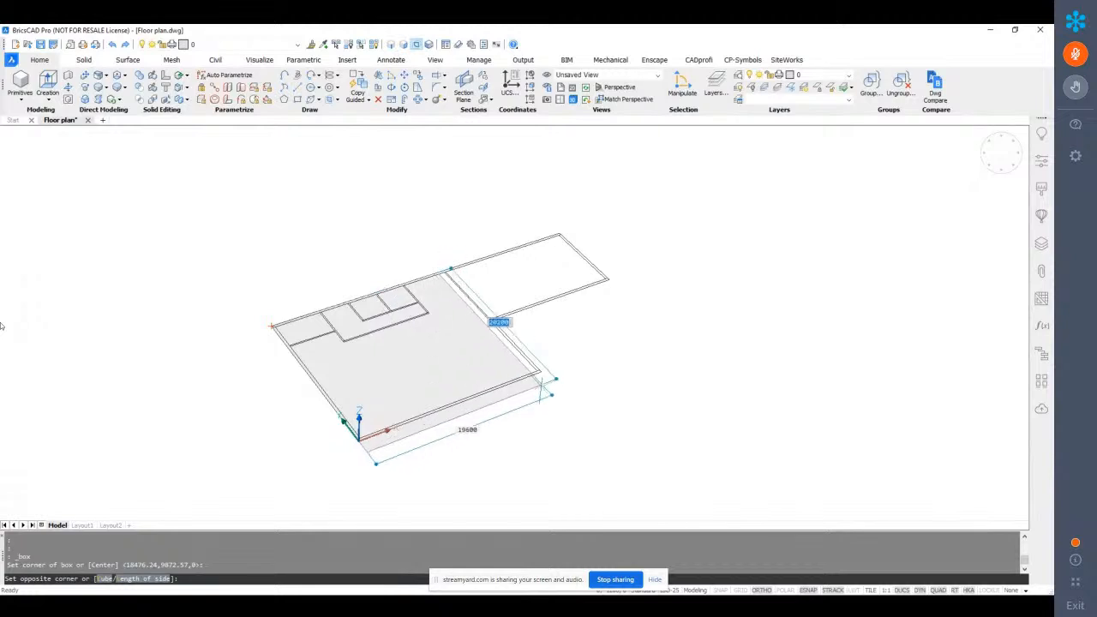
left_click(541, 371)
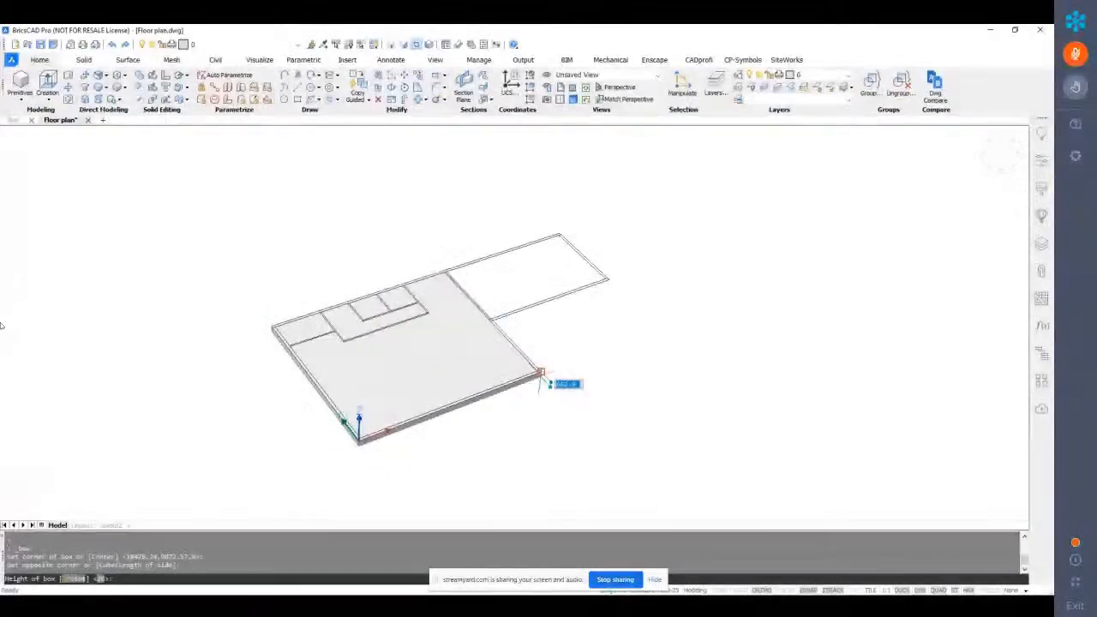
type("250")
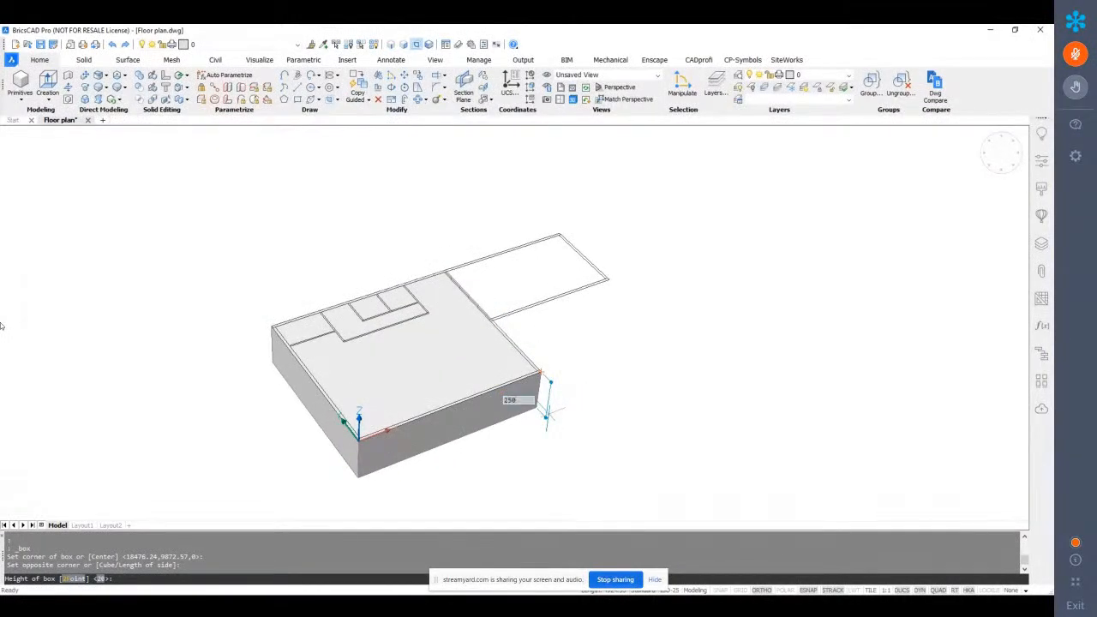
key("Return")
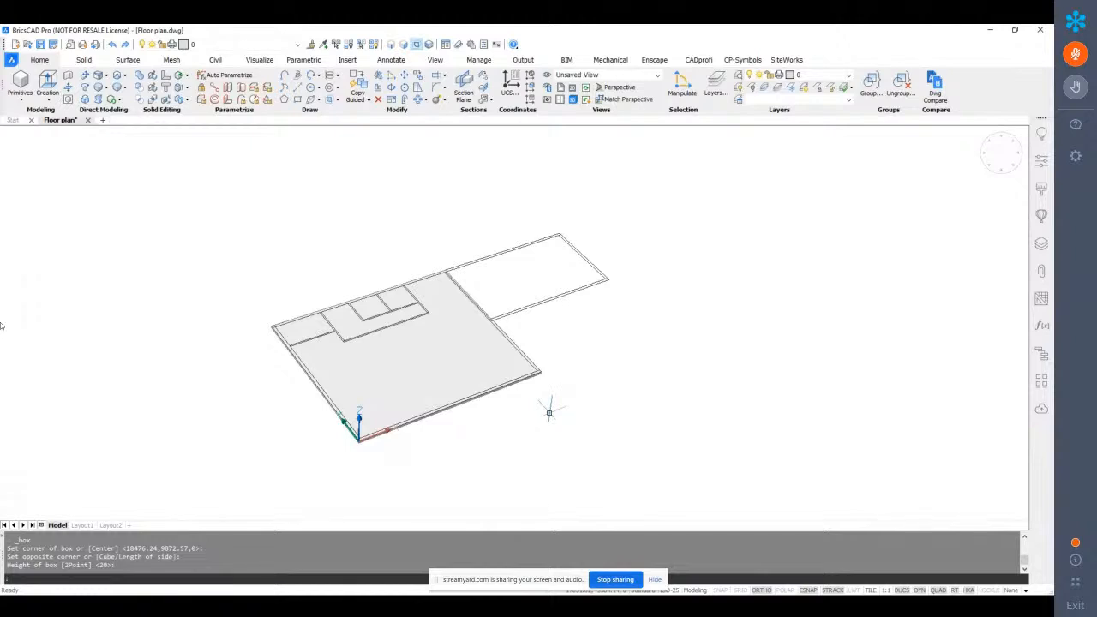
Create a second box 250 mm downward under the smaller rectangular wing, between its opposite outer corners
middle_click_drag(560, 391, 507, 324, "shift")
scroll(508, 324, "up", 4)
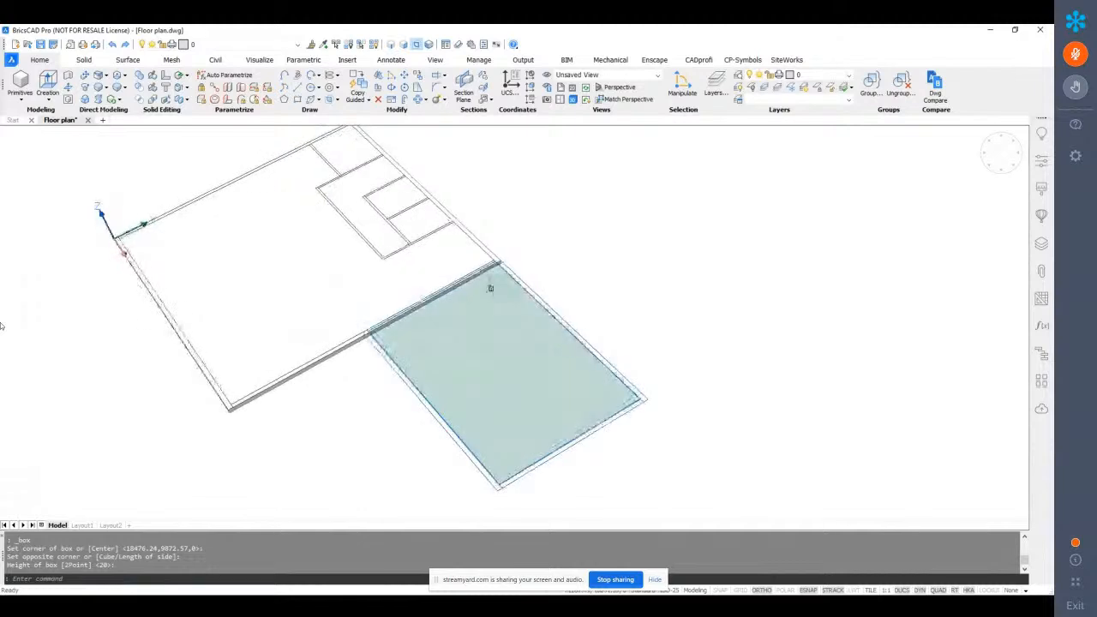
key("Return")
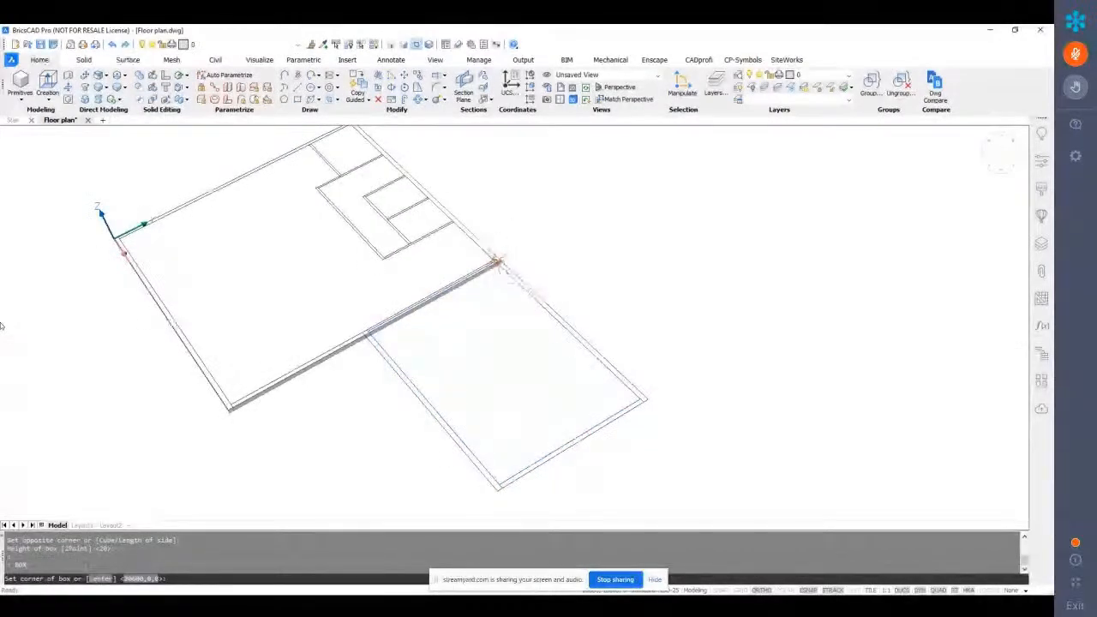
scroll(496, 261, "up", 4)
left_click(500, 259)
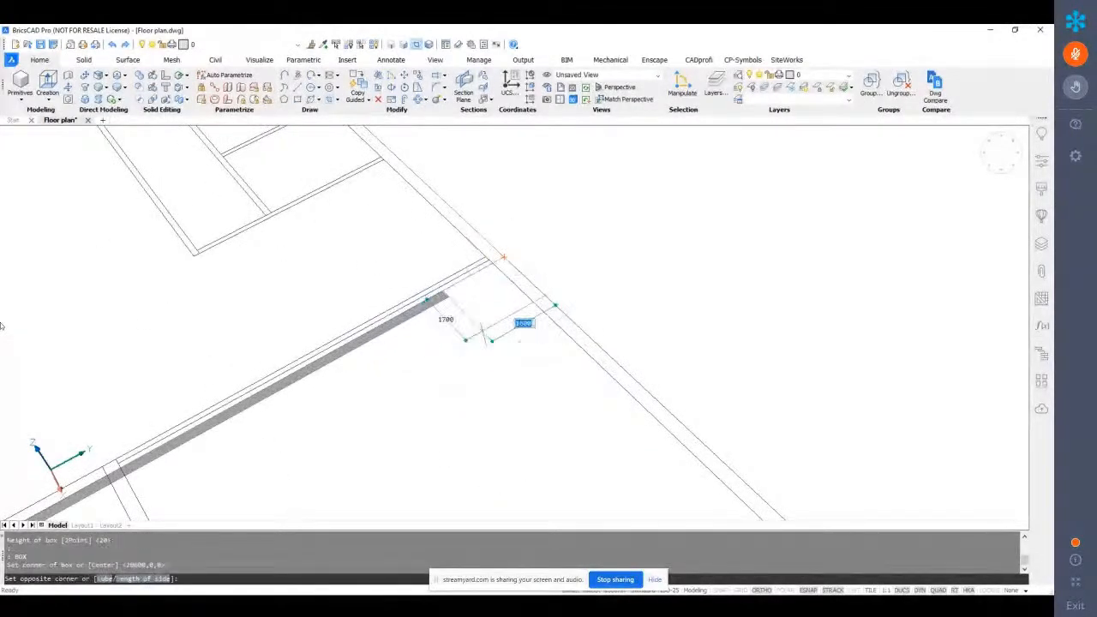
scroll(488, 300, "down", 5)
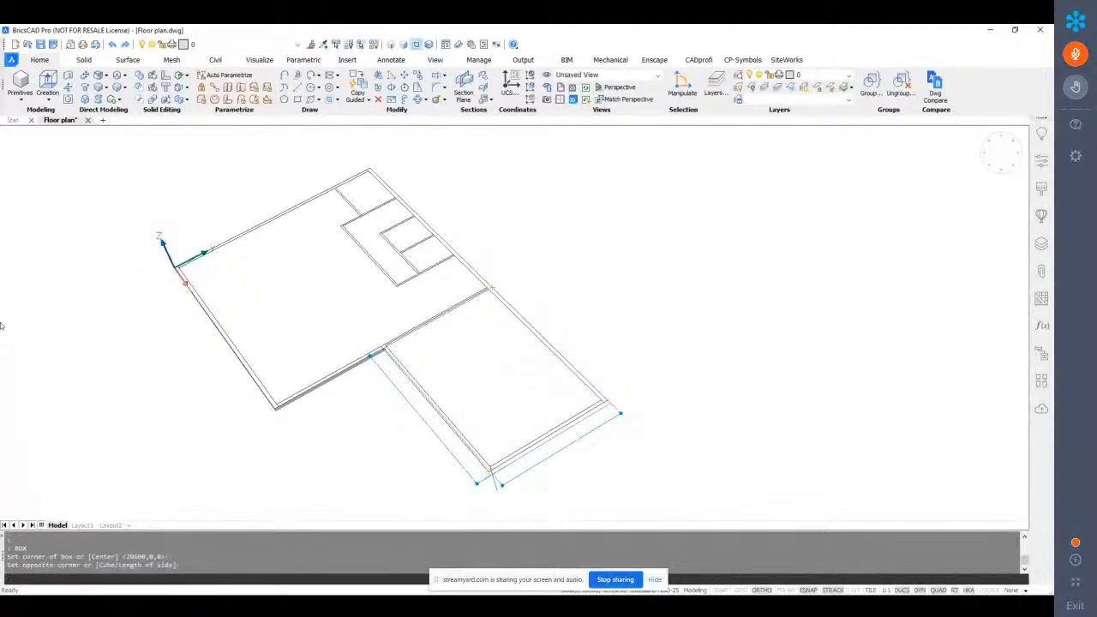
left_click(497, 482)
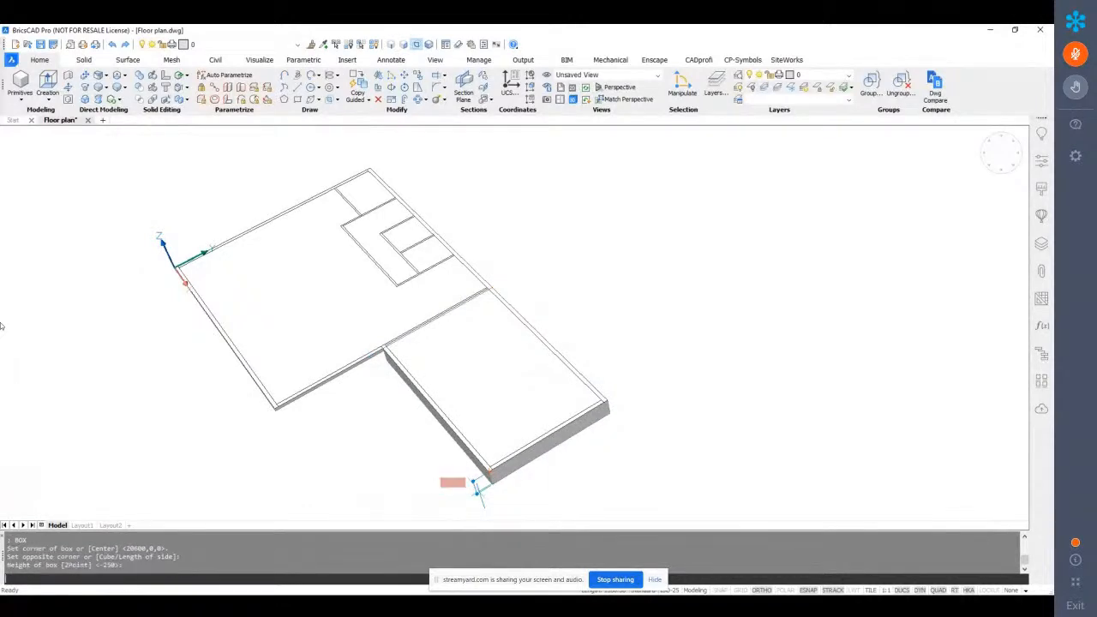
key("Return")
Turn off boundary detection and unite the two slab boxes into one solid
middle_click_drag(480, 495, 480, 352, "shift")
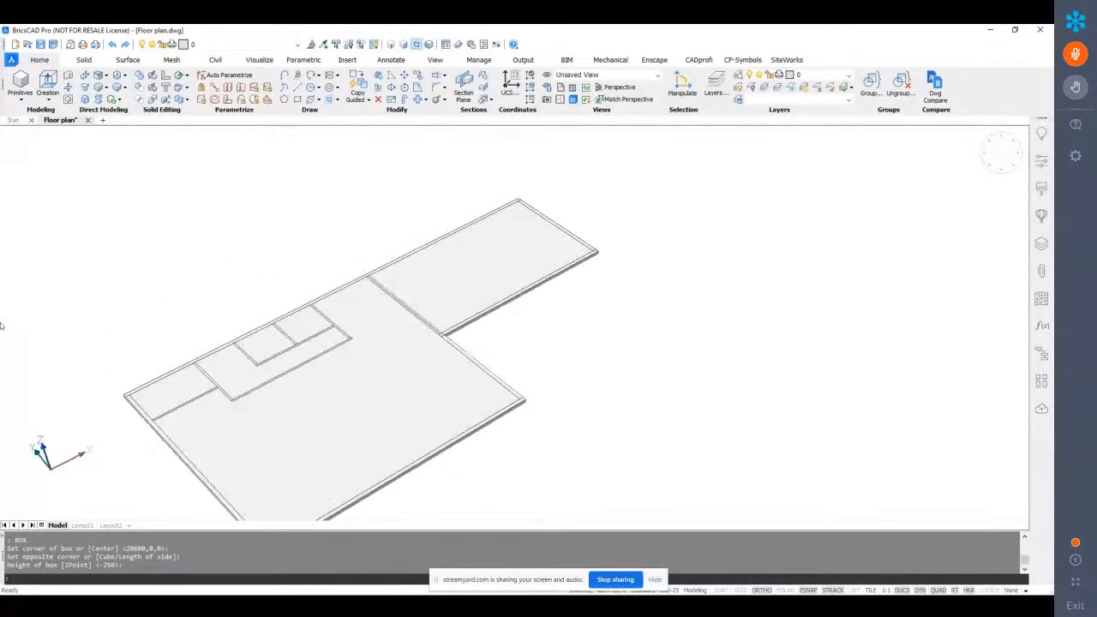
scroll(1, 326, "down", 1)
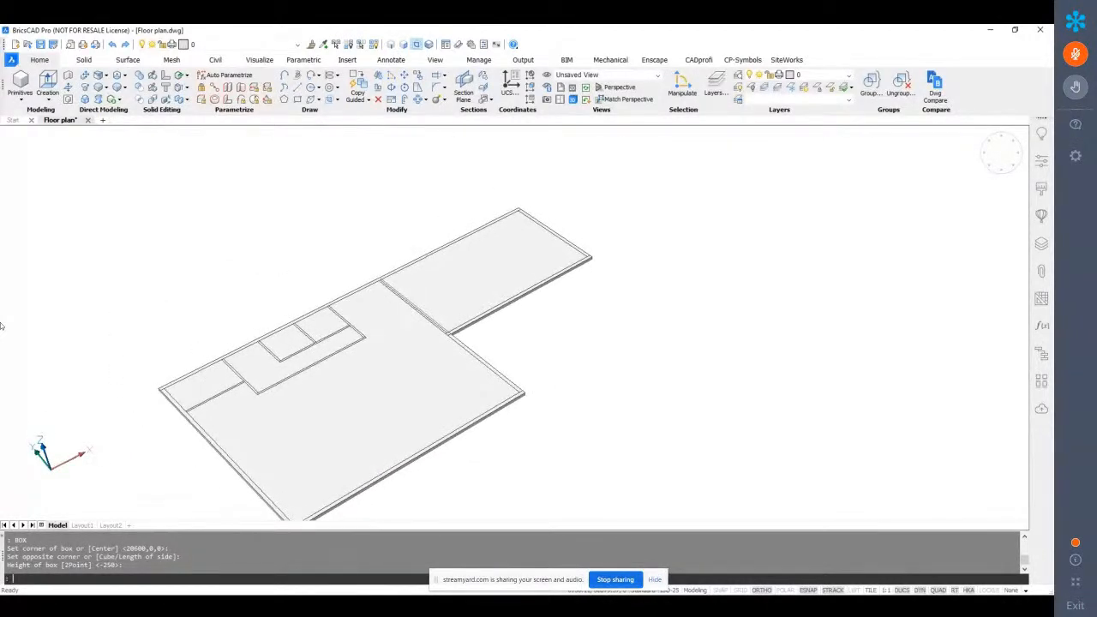
scroll(506, 325, "down", 1)
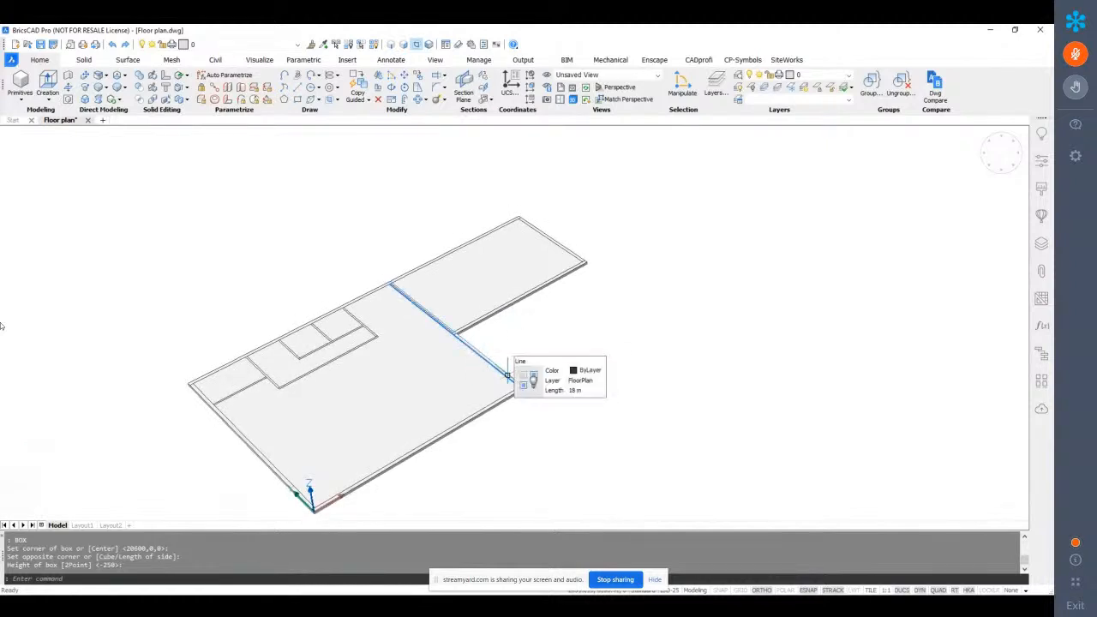
left_click(415, 44)
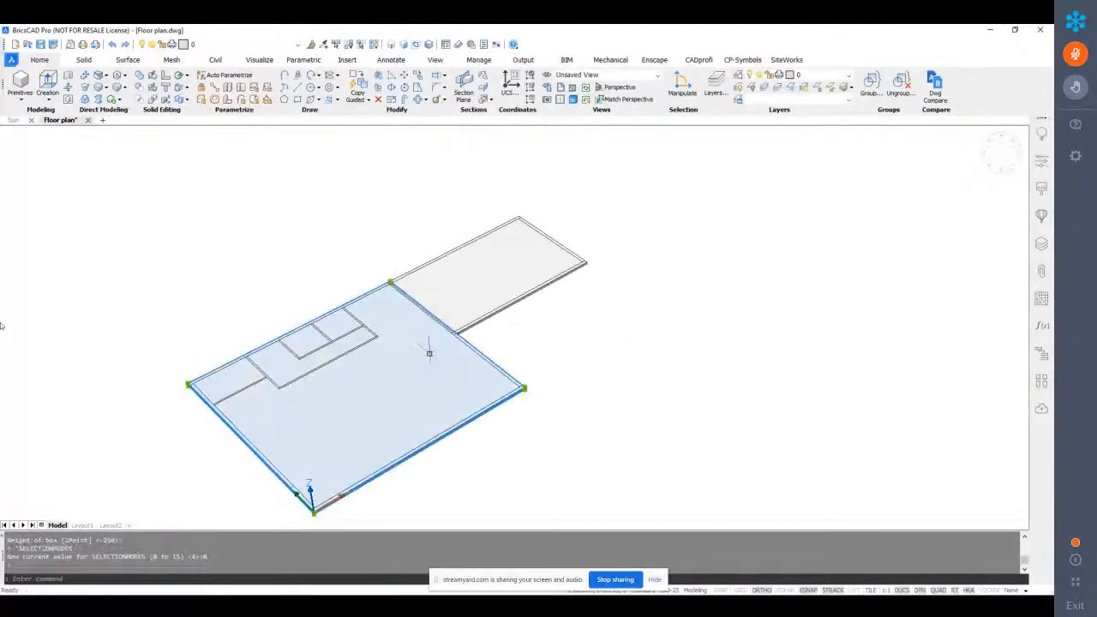
left_click(463, 303)
mouse_move(486, 314)
left_click(544, 316)
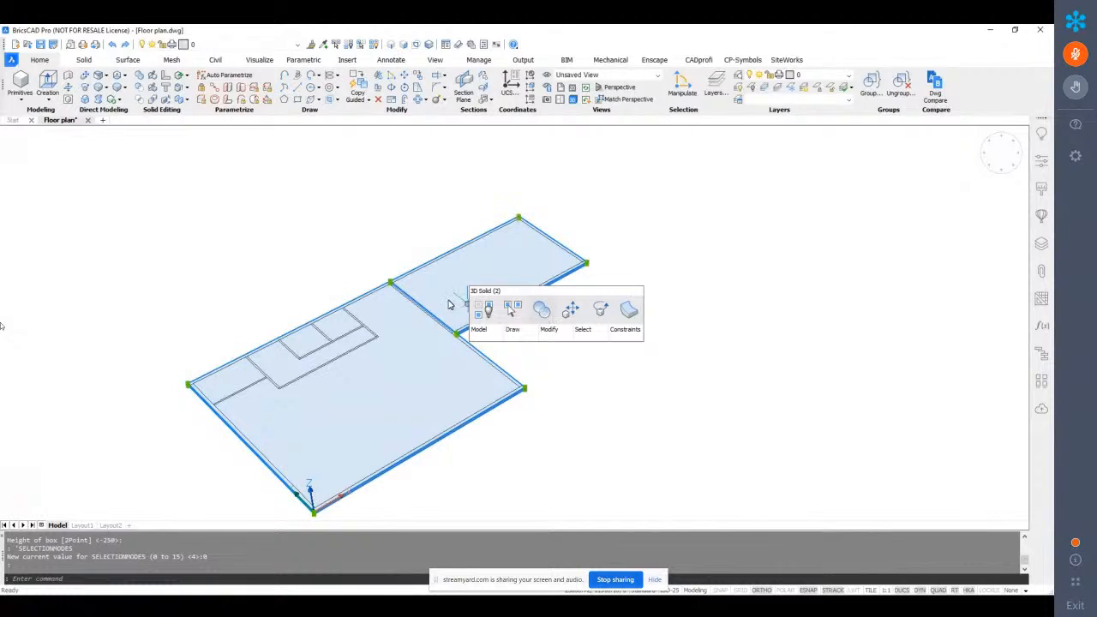
left_click(452, 302)
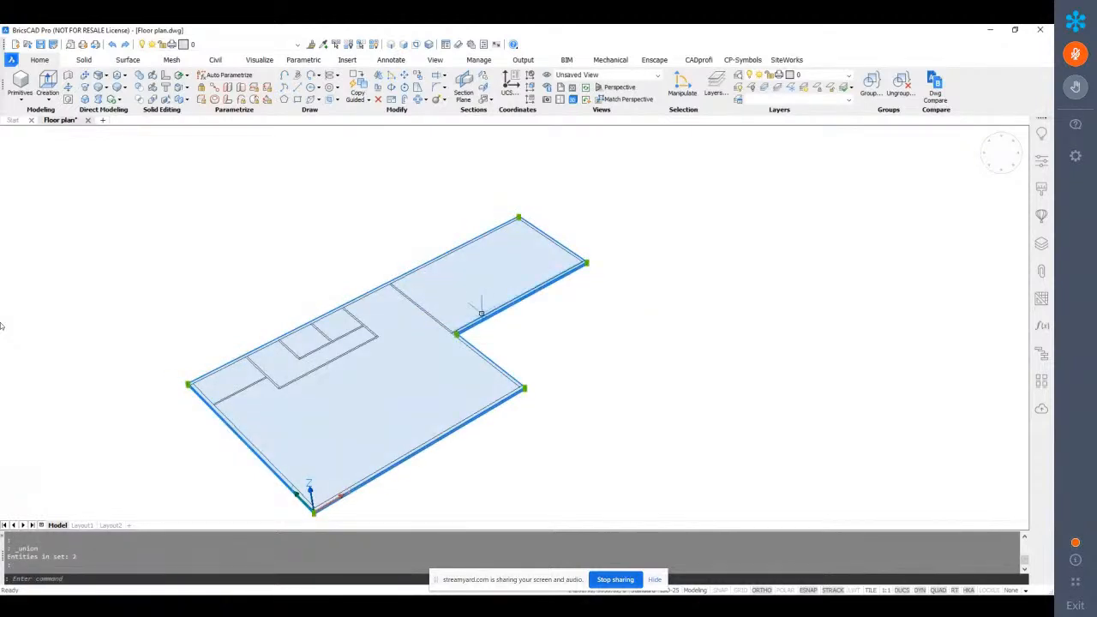
middle_click_drag(477, 315, 470, 324, "shift")
key("Escape")
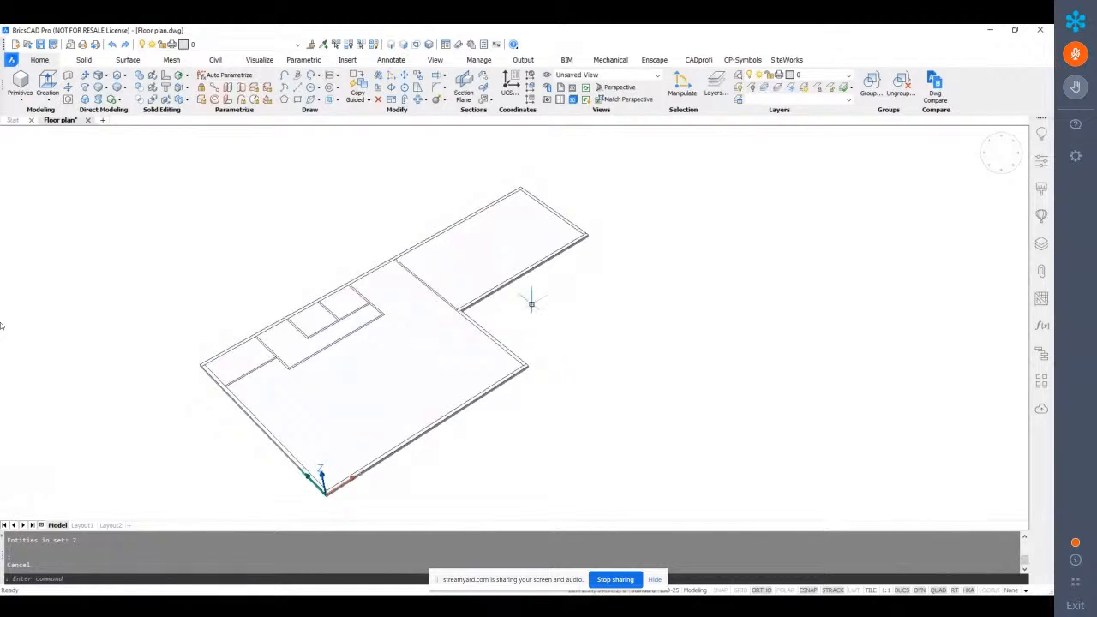
Turn on boundary detection and select the wall strips along the main block's front and side and the long rear wall
middle_click_drag(434, 165, 418, 155, "shift")
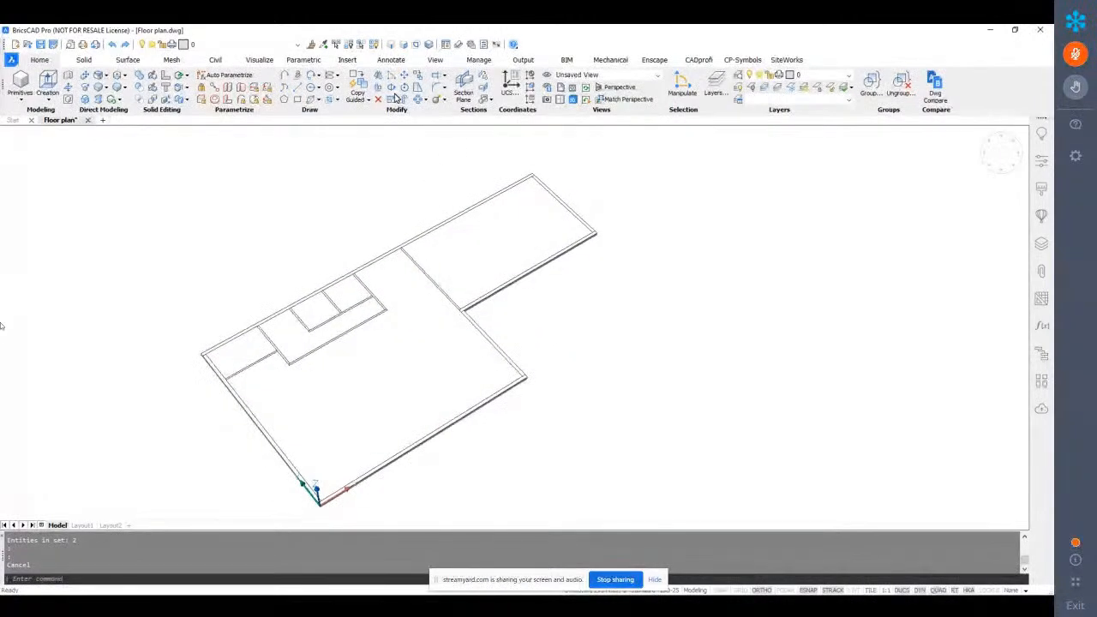
left_click(417, 44)
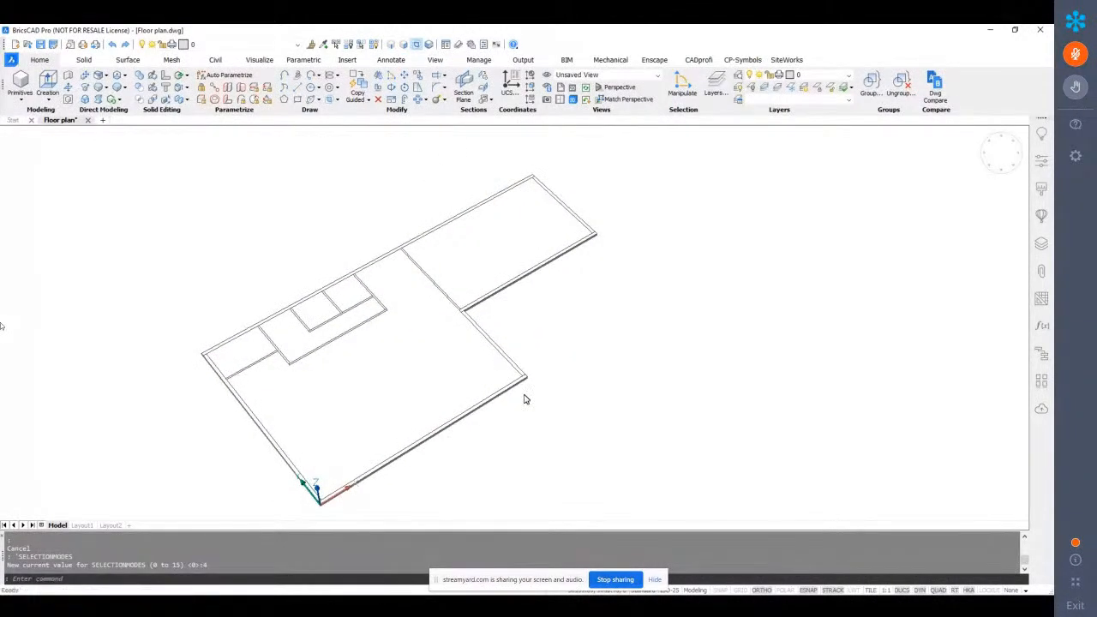
scroll(317, 489, "up", 5)
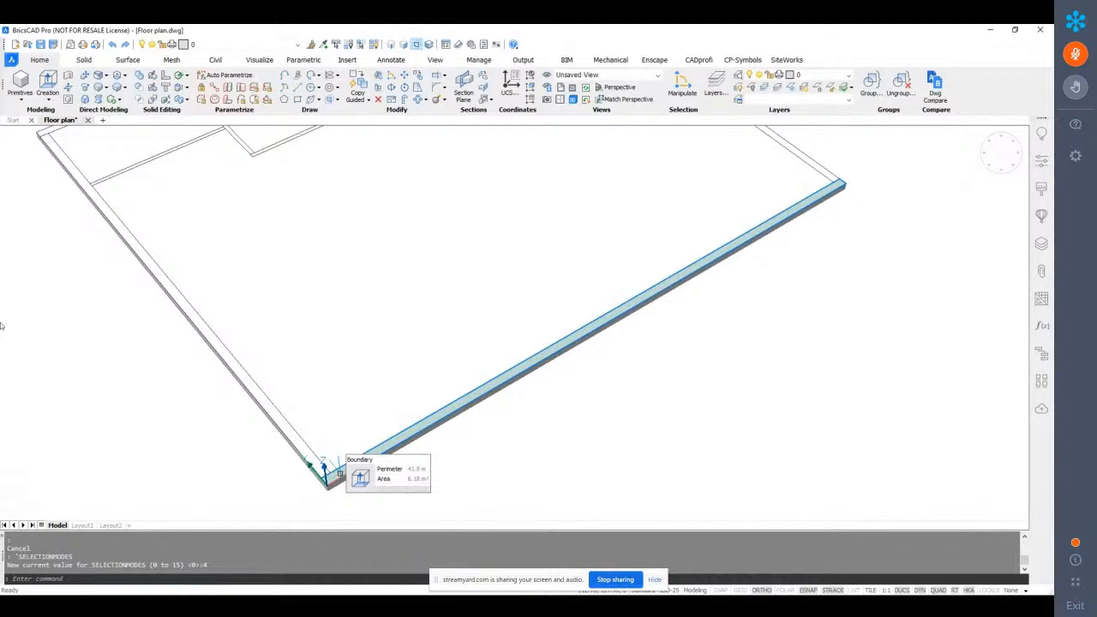
left_click(342, 473)
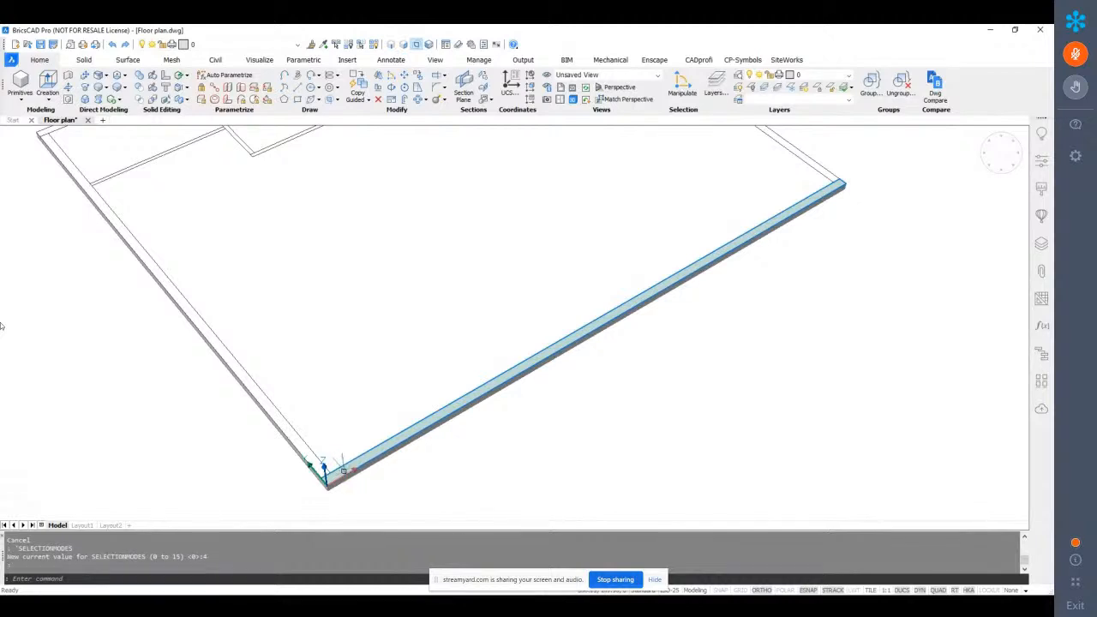
middle_click_drag(342, 473, 330, 293, "shift")
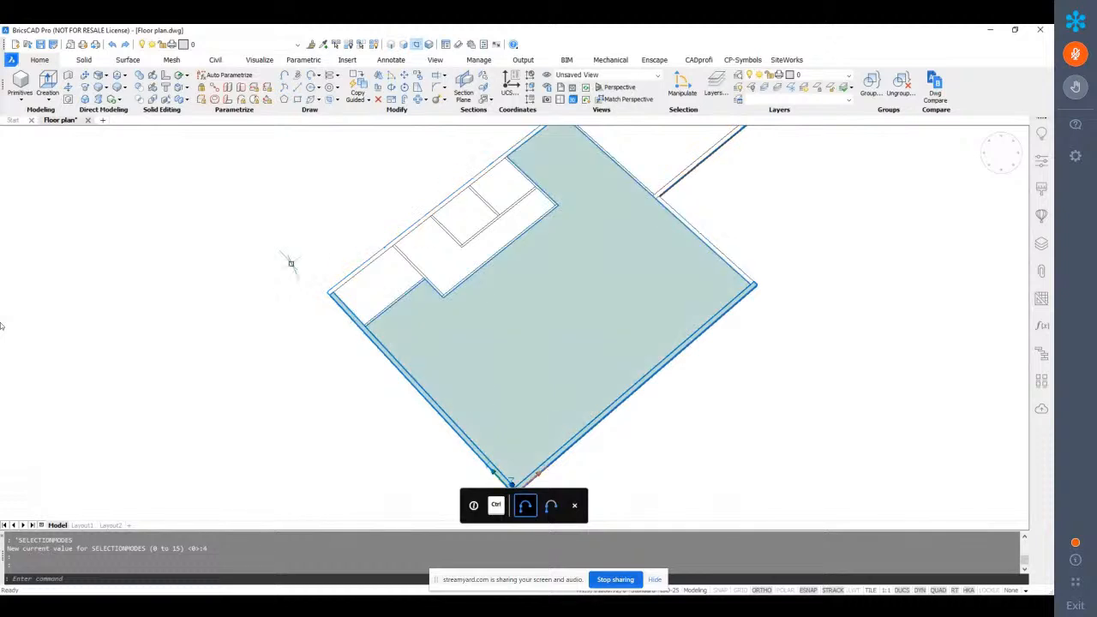
scroll(320, 285, "up", 2)
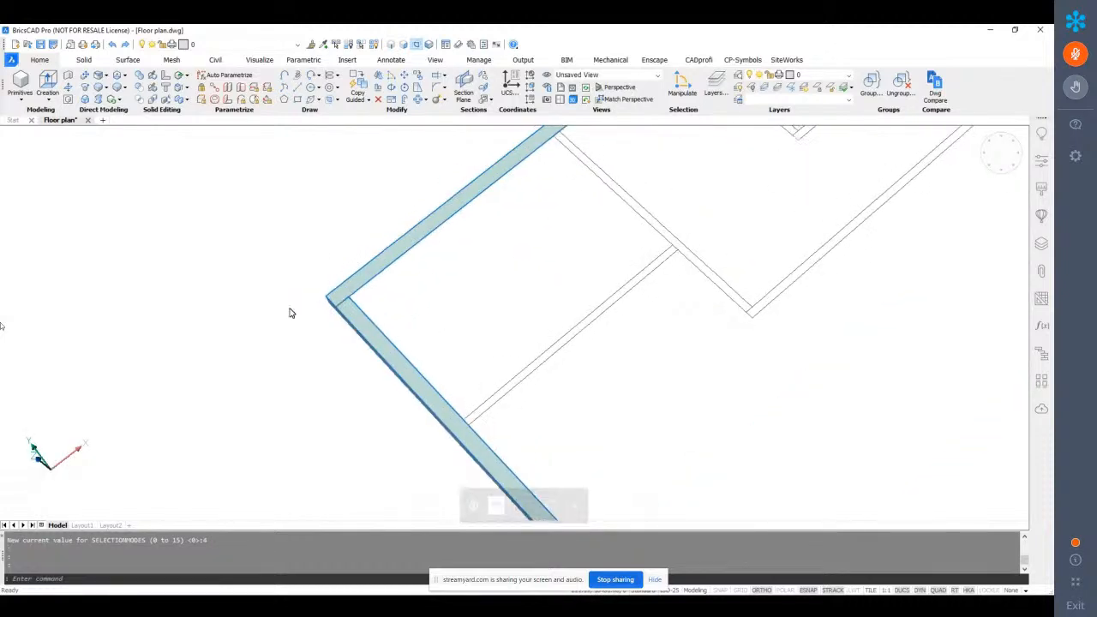
scroll(335, 315, "down", 4)
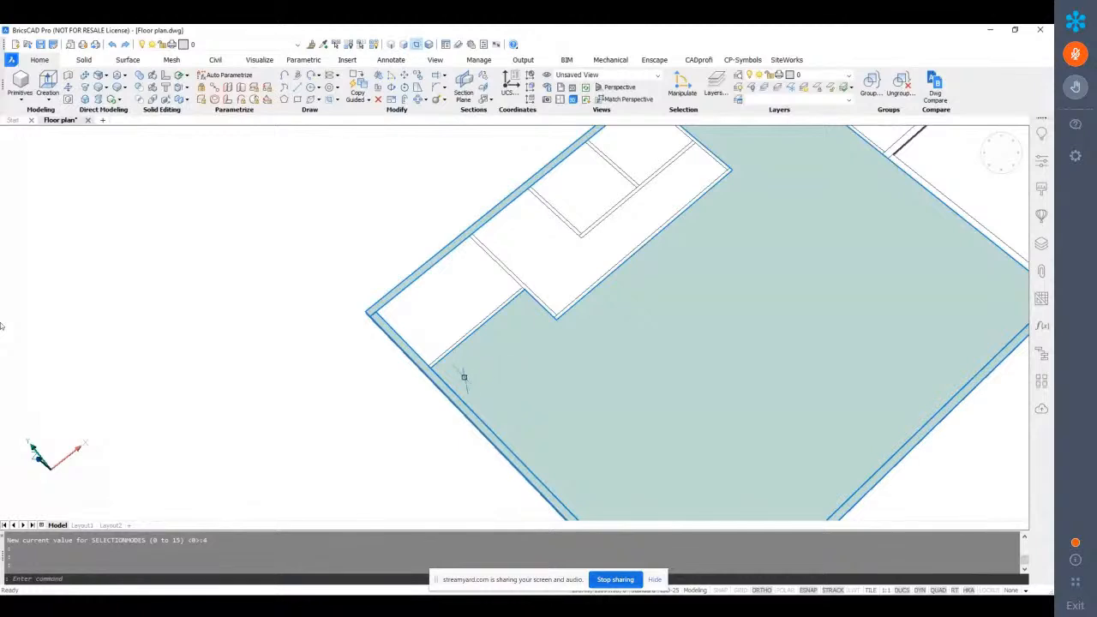
Add the small corner room's partition and the remaining outer wall strips of the main block and wing to the selection
scroll(429, 363, "up", 3)
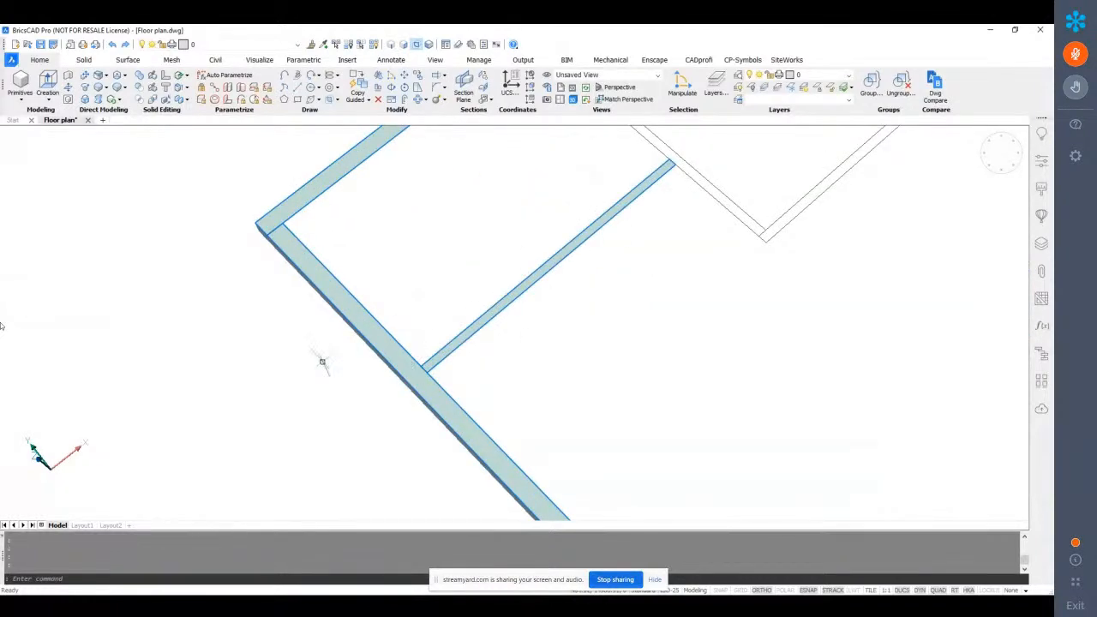
scroll(190, 324, "down", 3)
middle_click_drag(200, 331, 478, 294, "shift")
scroll(480, 300, "up", 5)
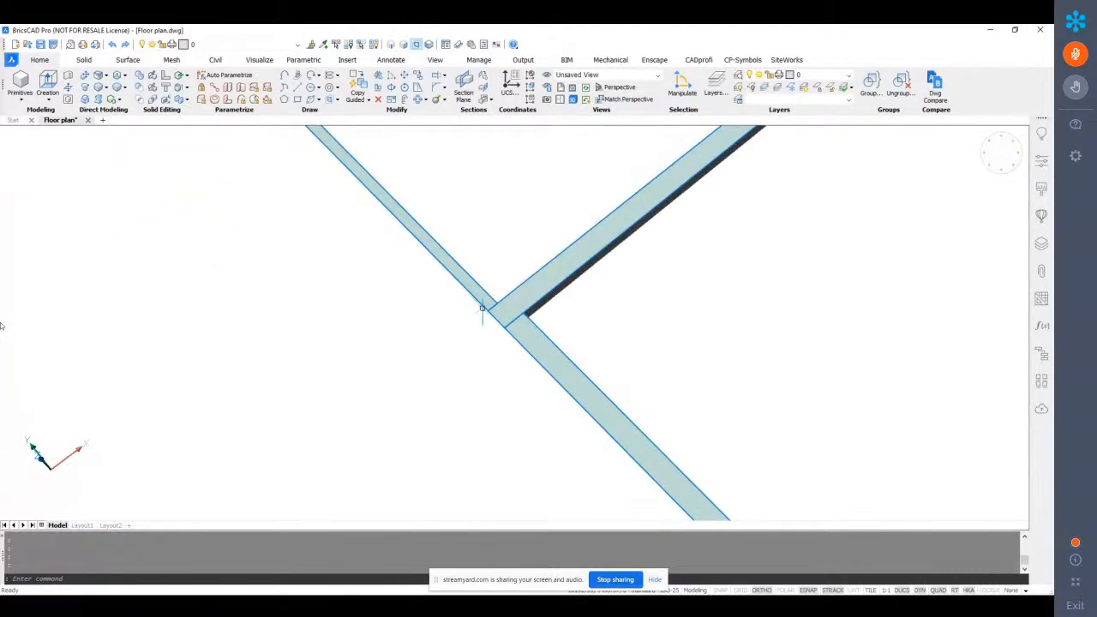
scroll(481, 306, "down", 8)
middle_click_drag(669, 210, 605, 309)
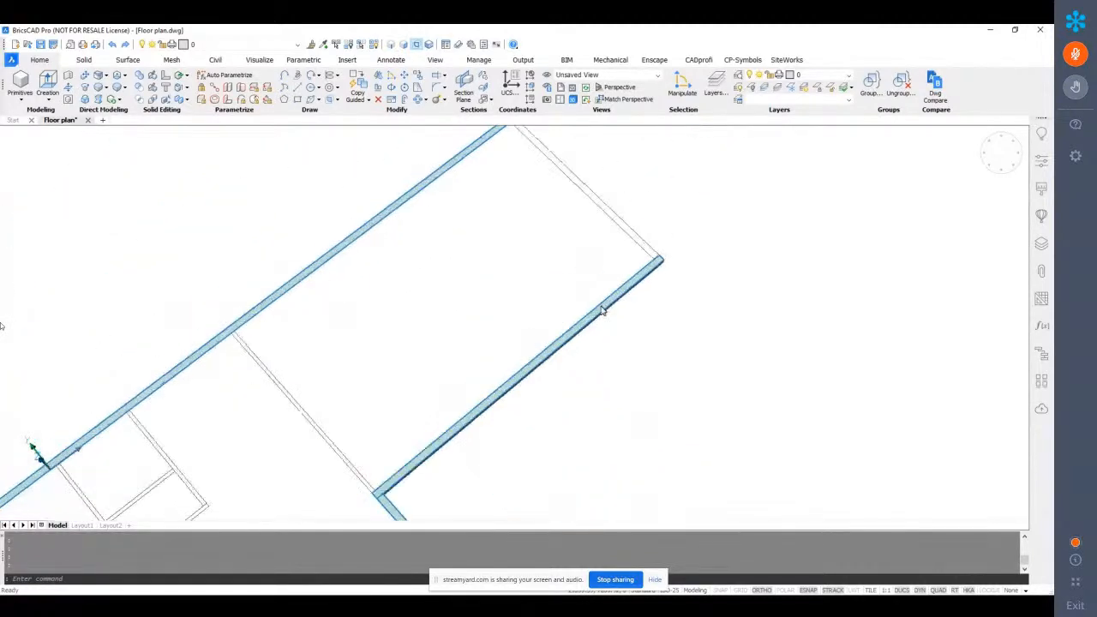
scroll(616, 305, "up", 3)
scroll(623, 274, "down", 6)
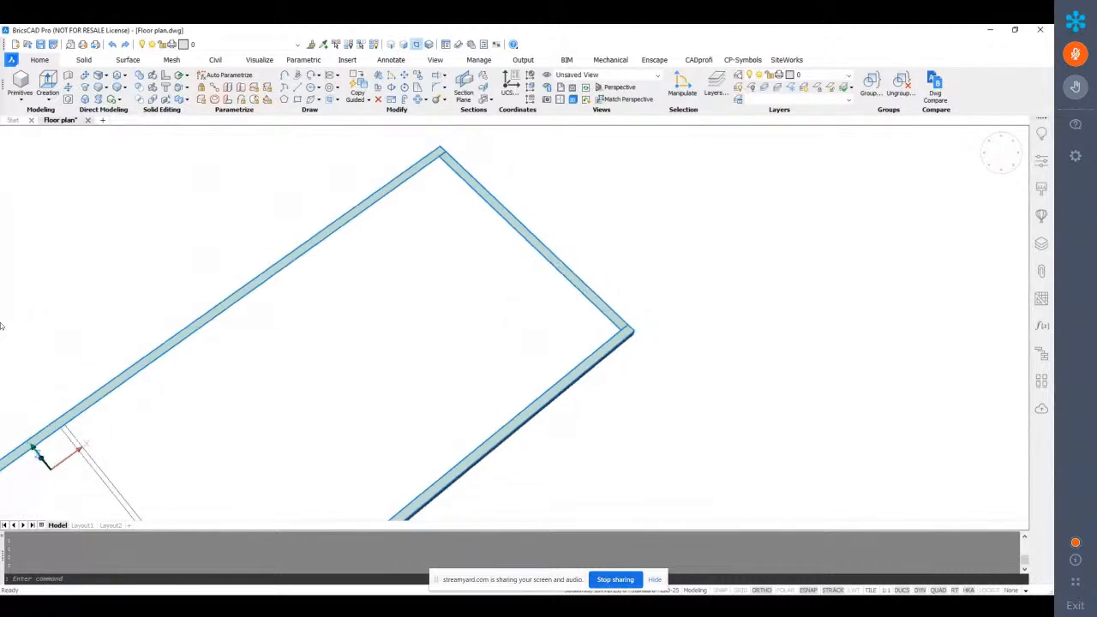
Add the partitions enclosing the inner room block and the partition between the main room and the wing to the selection
middle_click_drag(243, 414, 286, 412, "shift")
scroll(305, 434, "up", 6)
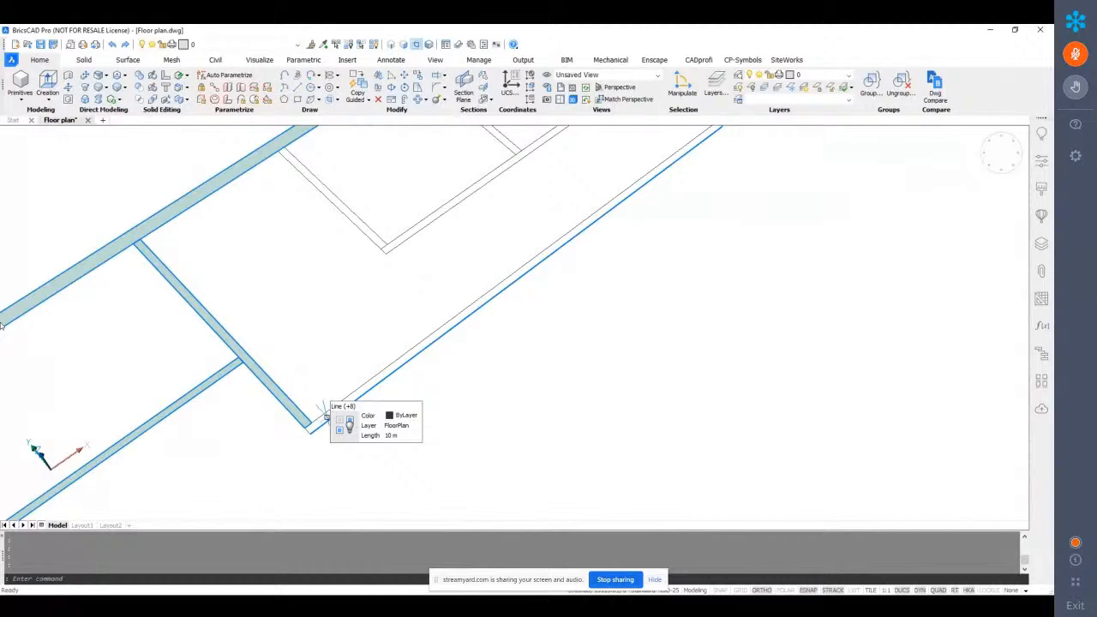
scroll(327, 419, "up", 1)
left_click(328, 419)
scroll(296, 434, "down", 1)
scroll(296, 435, "down", 3)
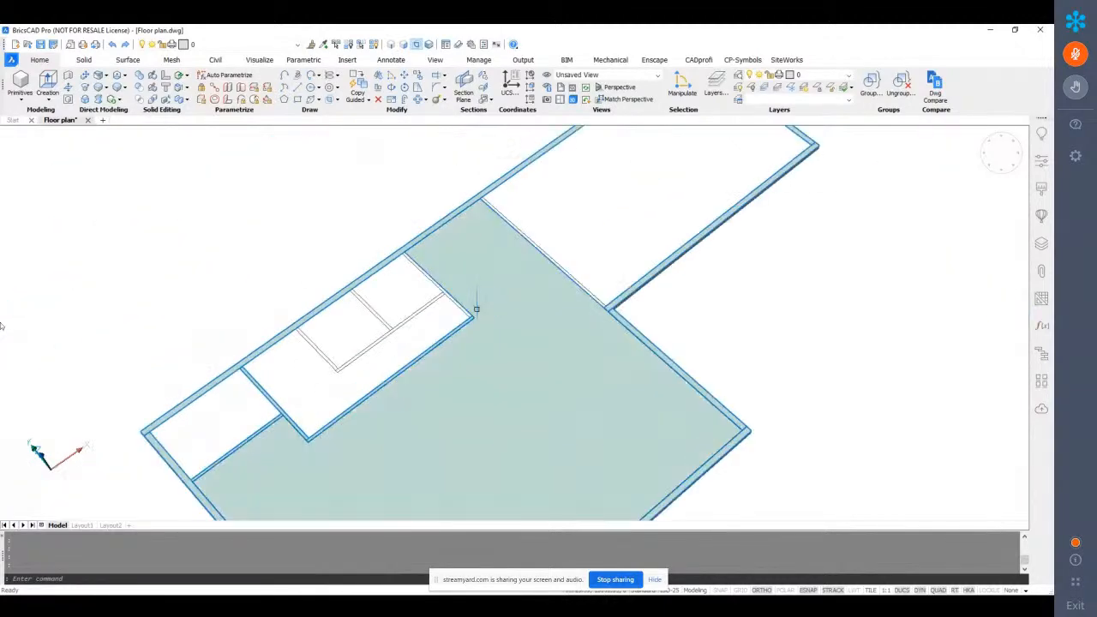
scroll(463, 316, "up", 3)
scroll(468, 322, "down", 1)
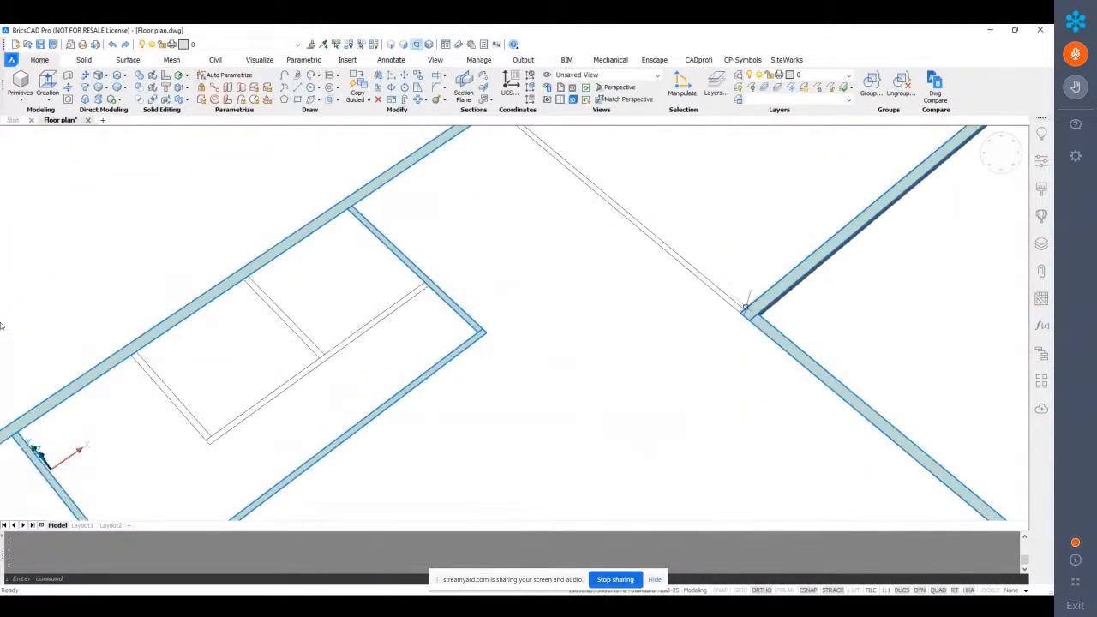
scroll(747, 304, "up", 2)
left_click(728, 307)
mouse_move(746, 314)
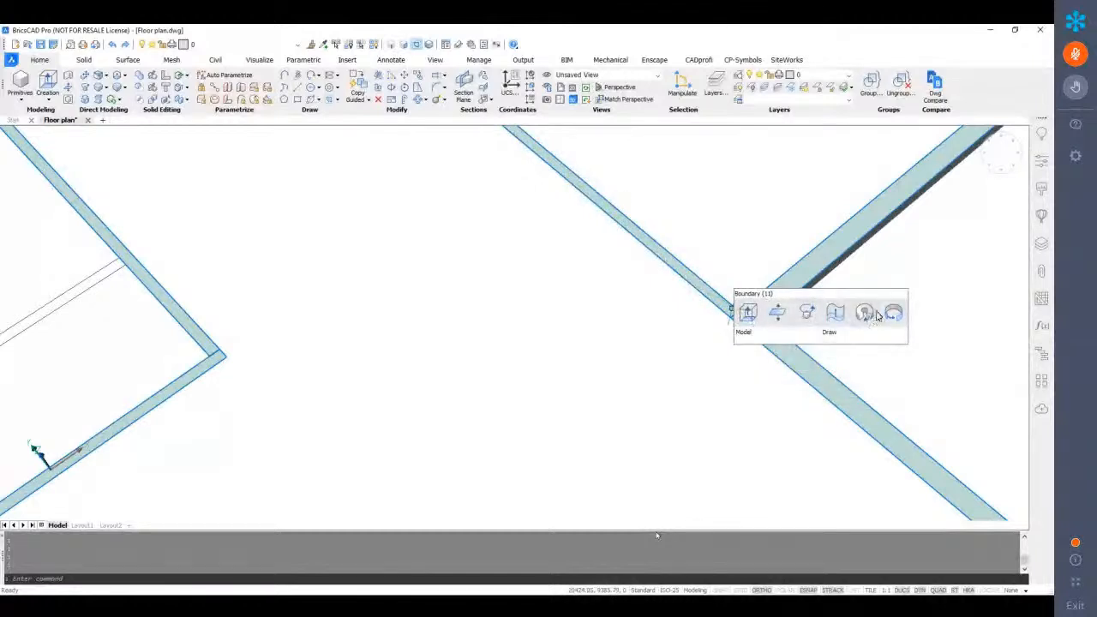
Extrude the selected wall boundaries 3000 mm upward as new solids, using the Create option
left_click(747, 316)
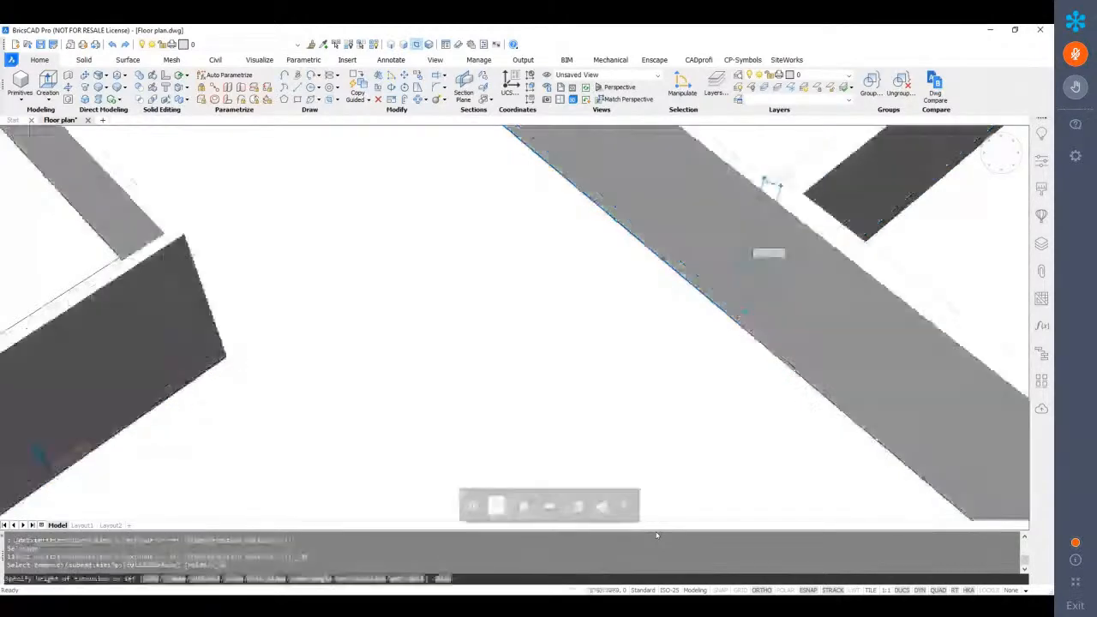
scroll(658, 535, "down", 6)
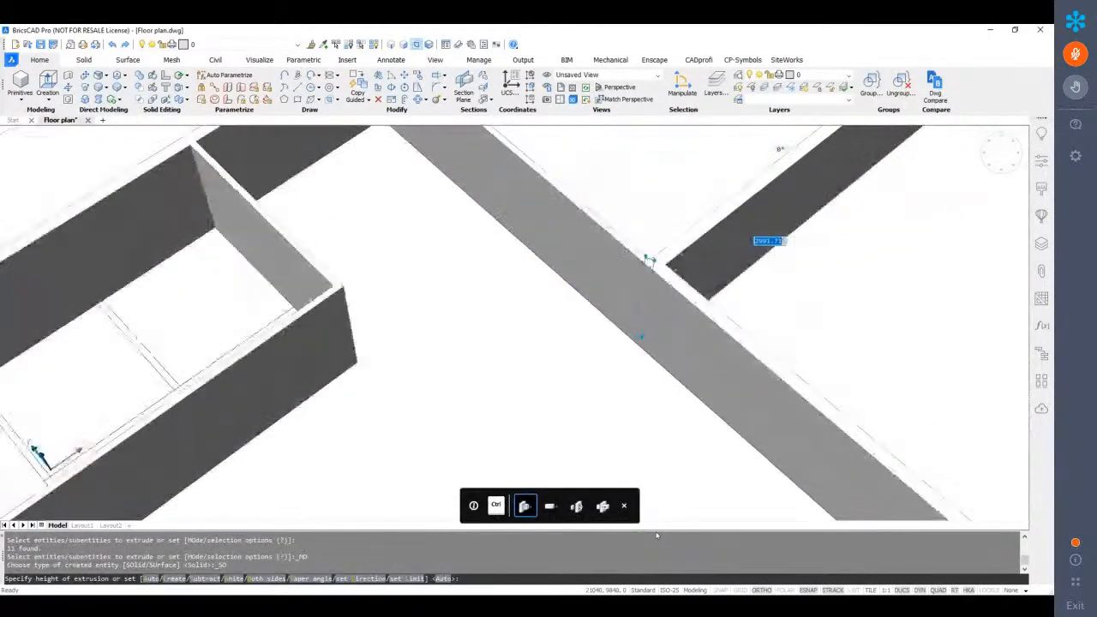
scroll(657, 536, "down", 5)
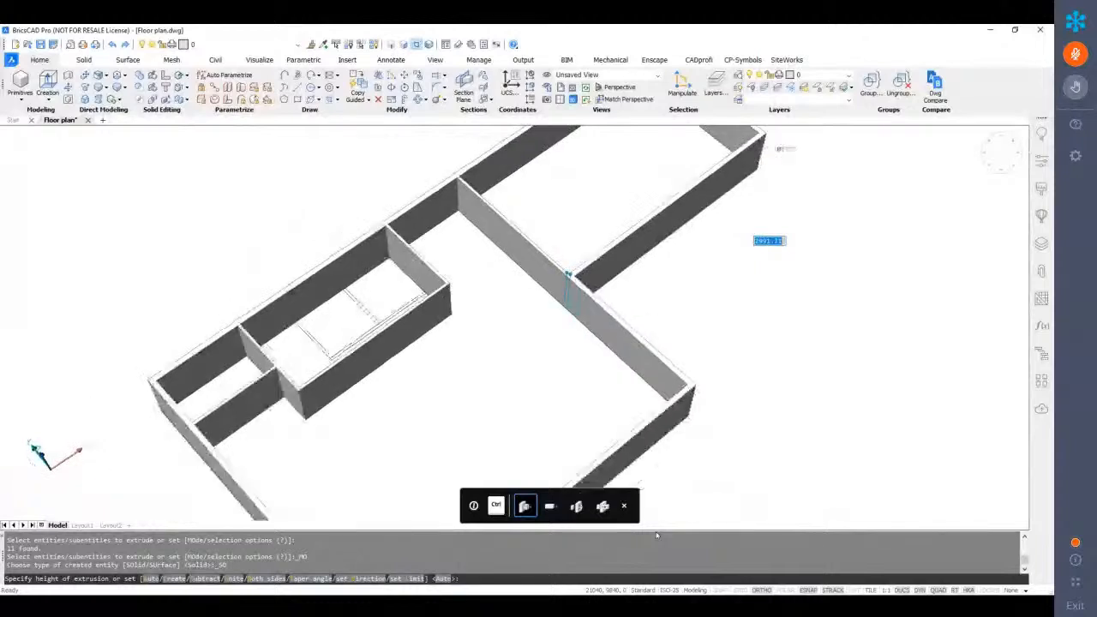
scroll(658, 536, "down", 4)
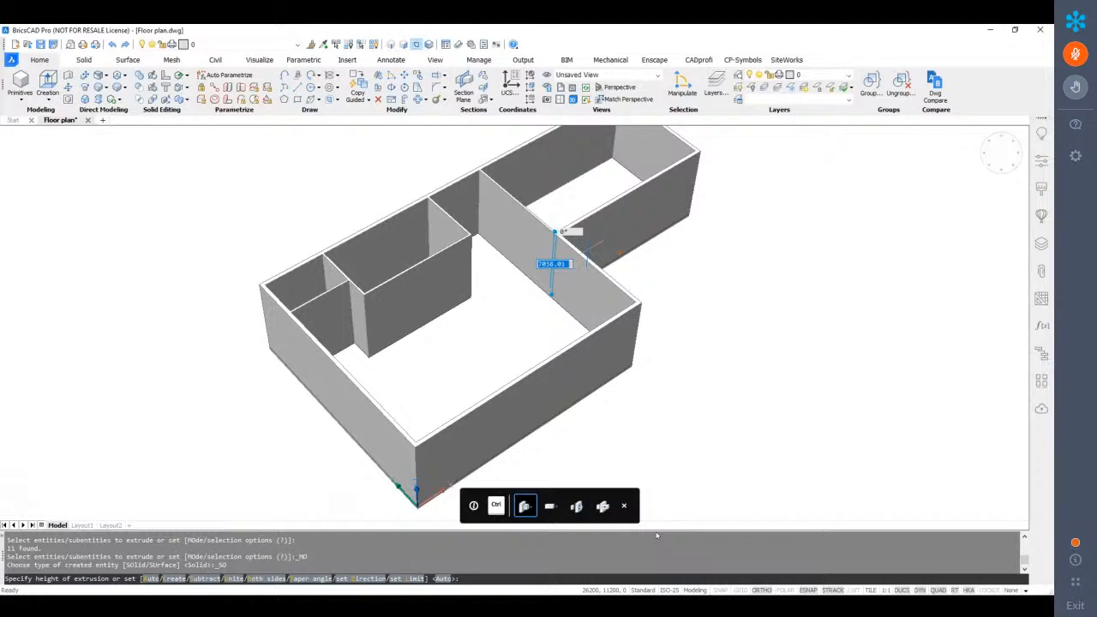
key("ctrl")
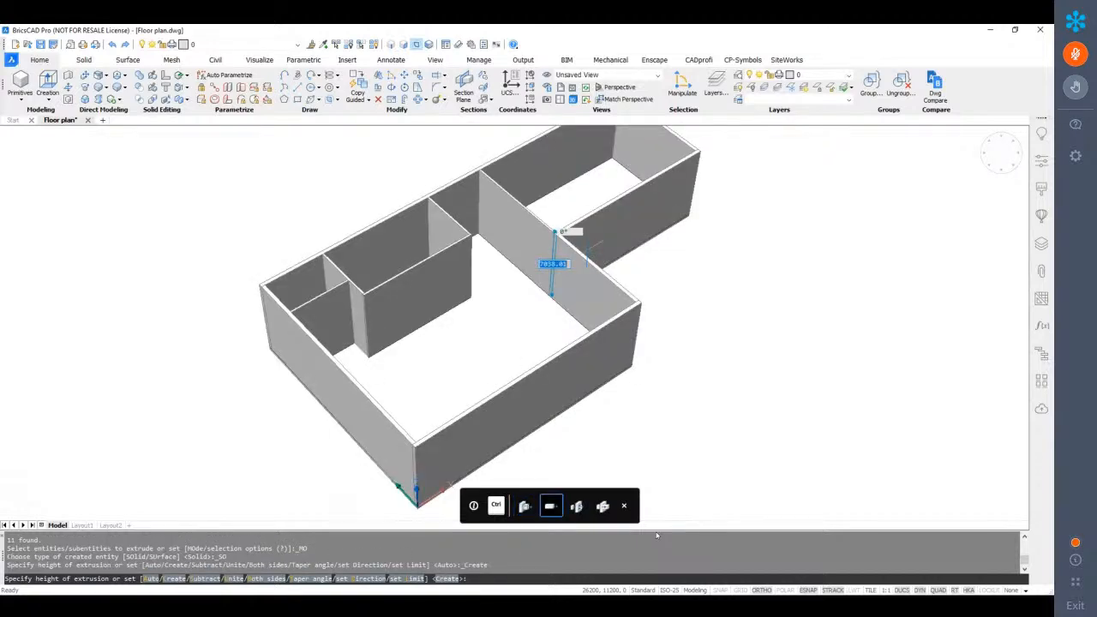
middle_click_drag(585, 245, 592, 249, "shift")
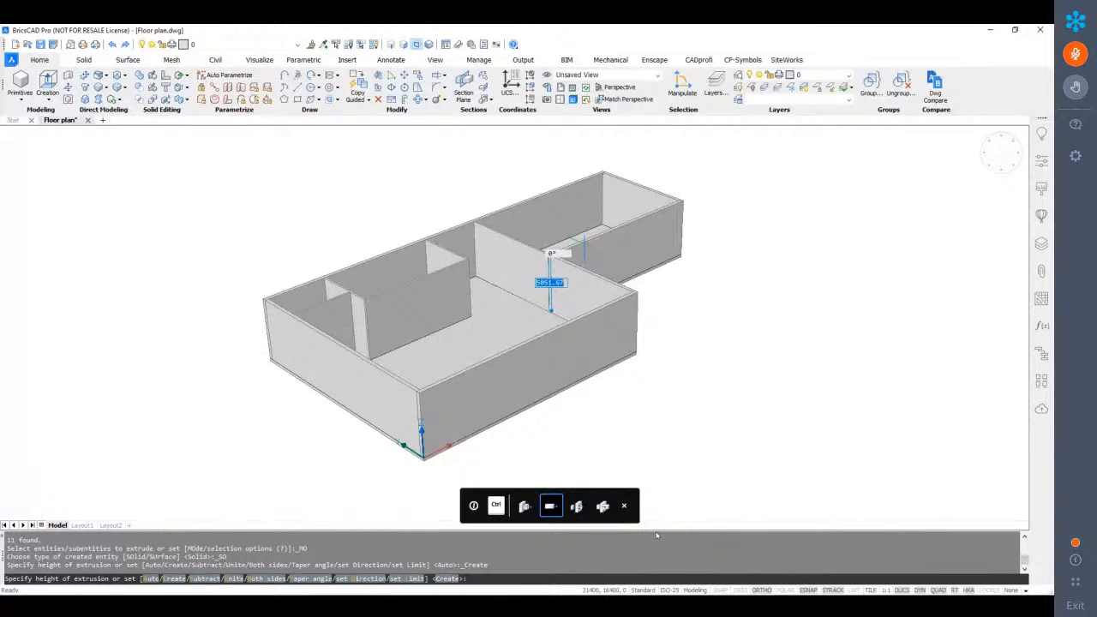
type("3000")
key("Return")
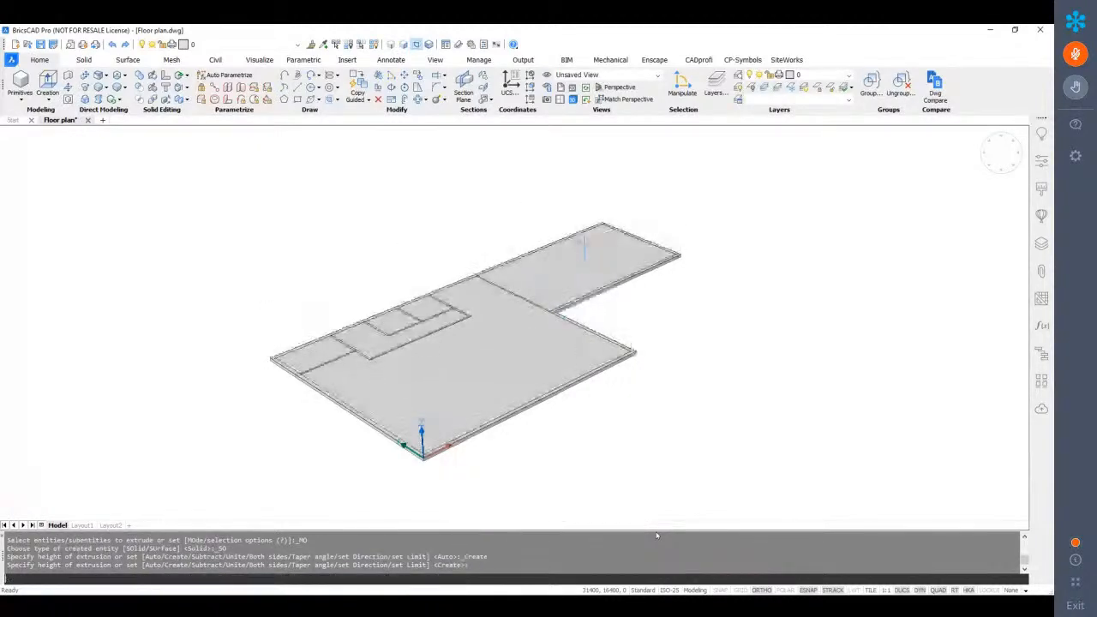
middle_click_drag(578, 313, 520, 345, "shift")
mouse_move(449, 375)
middle_mouse_down("shift")
mouse_move(473, 360)
mouse_move(429, 360)
mouse_move(455, 371)
middle_mouse_up("shift")
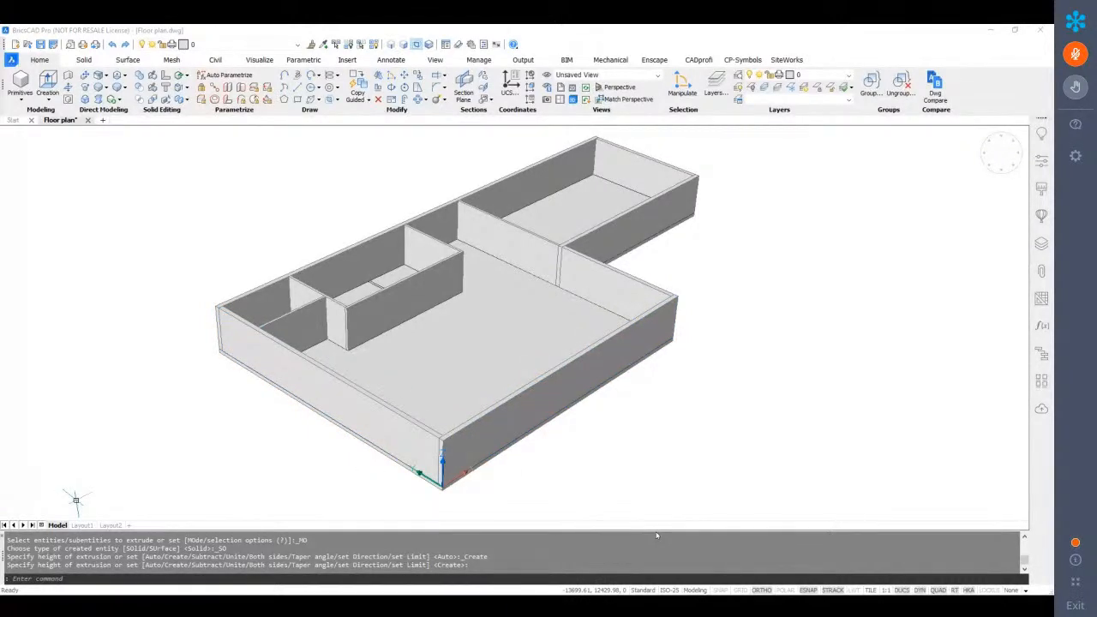
Switch to the presentation to examine the rough sketch and BIM building slides, and return to the BricsCAD floor plan model
key("alt+Tab")
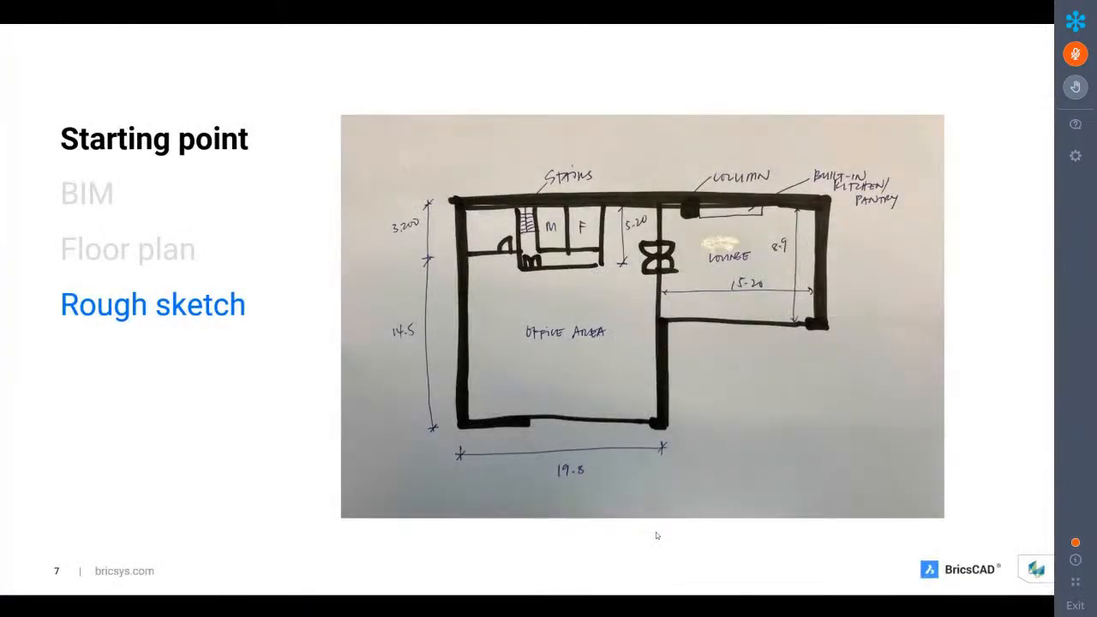
key("alt+Tab")
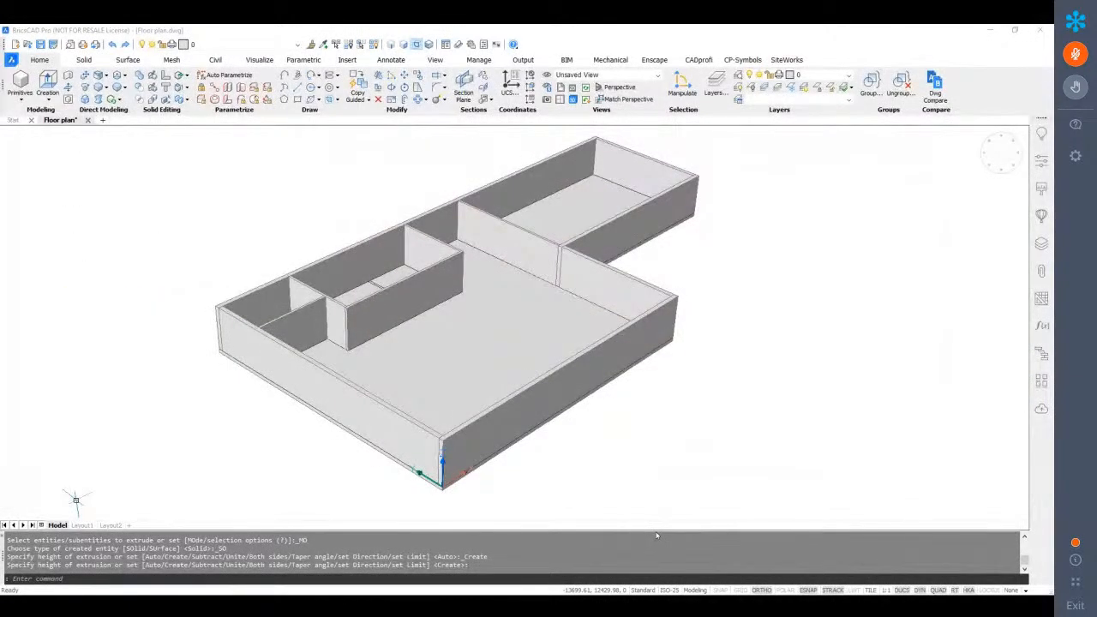
key("alt+Tab")
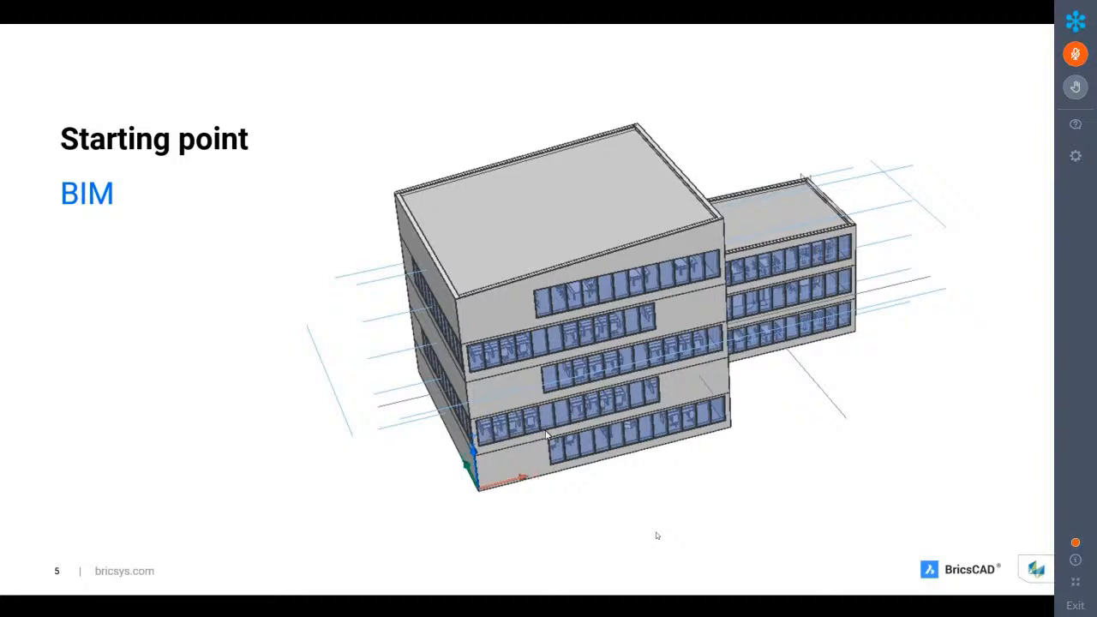
key("Escape")
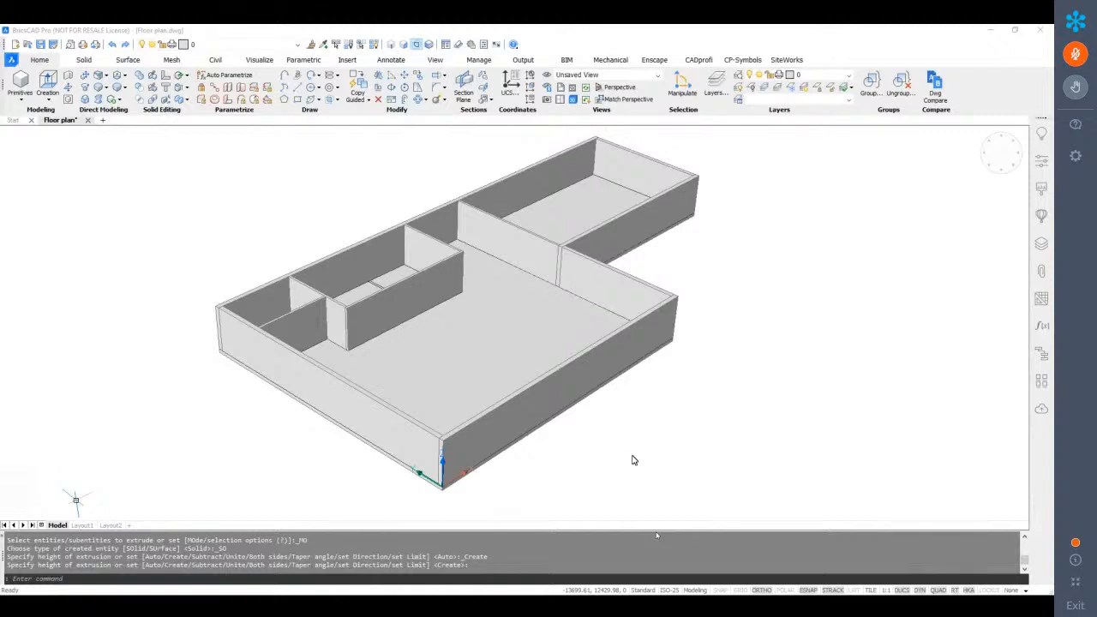
left_click(614, 488)
left_click(590, 463)
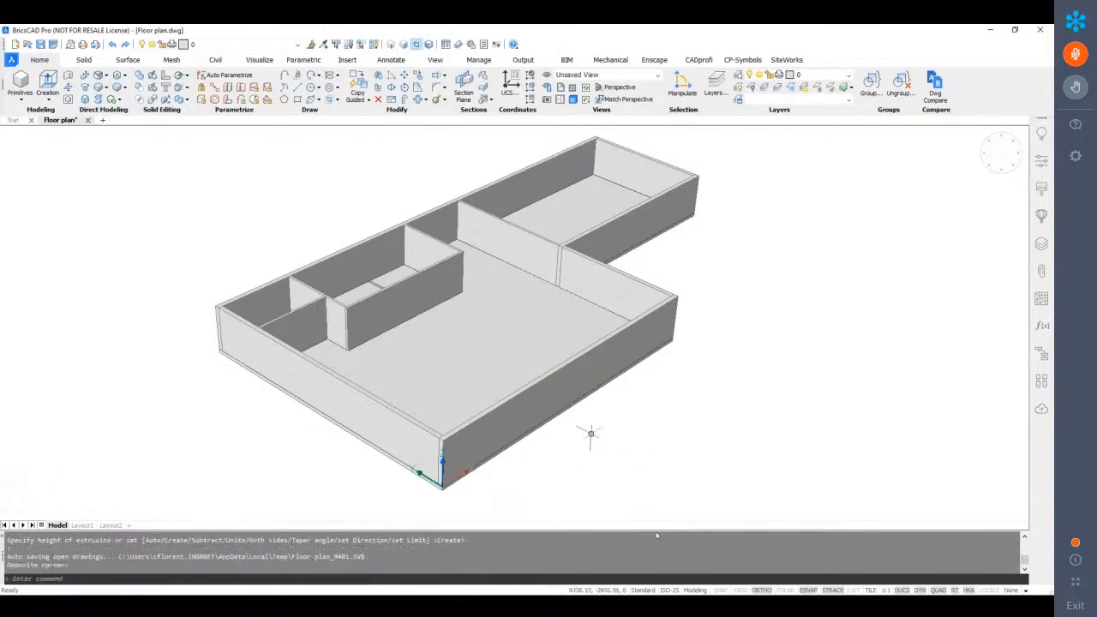
middle_click_drag(576, 449, 569, 452, "shift")
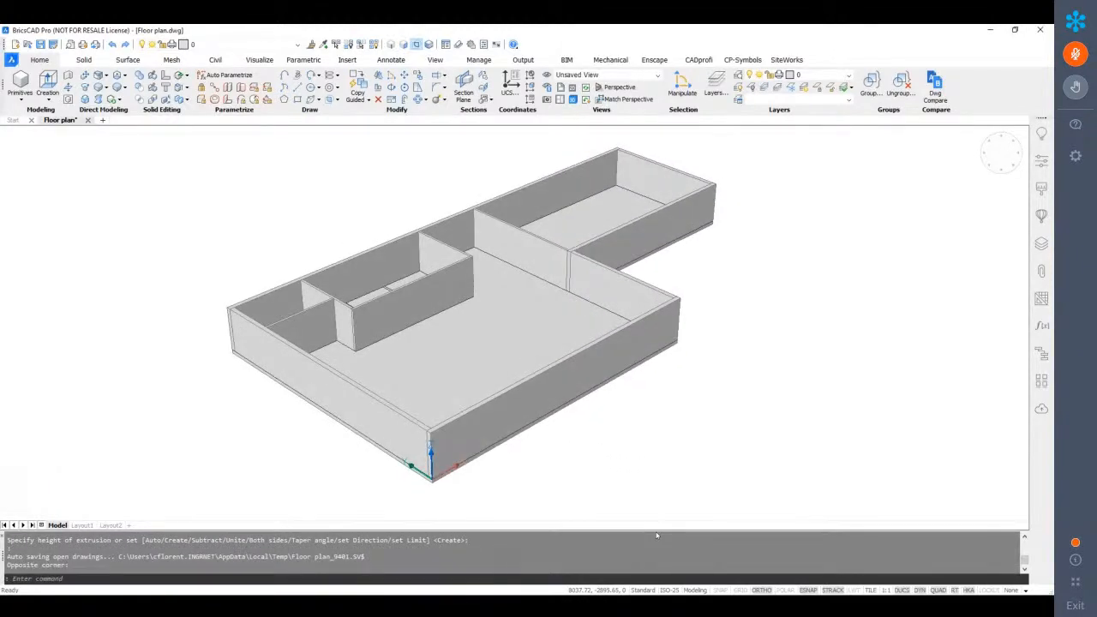
Insert the library window Window 1x1 into the long outer wall, 500 mm from the near corner and 200 mm above the wall base
left_click(1042, 220)
left_click(972, 359)
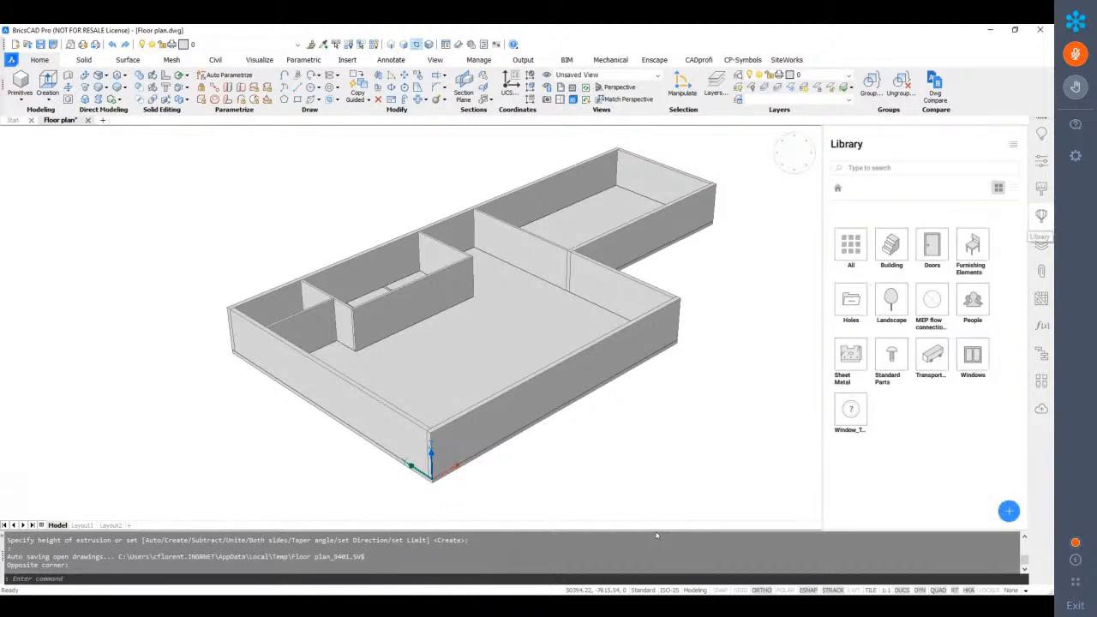
left_click(975, 363)
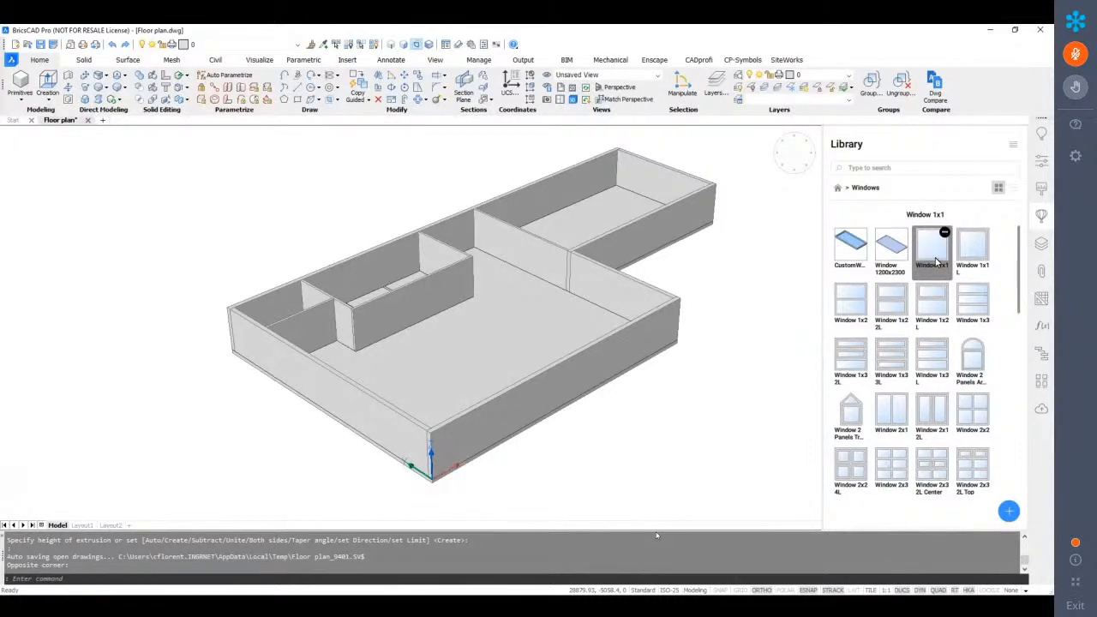
middle_click_drag(124, 175, 124, 167, "shift")
scroll(518, 486, "up", 4)
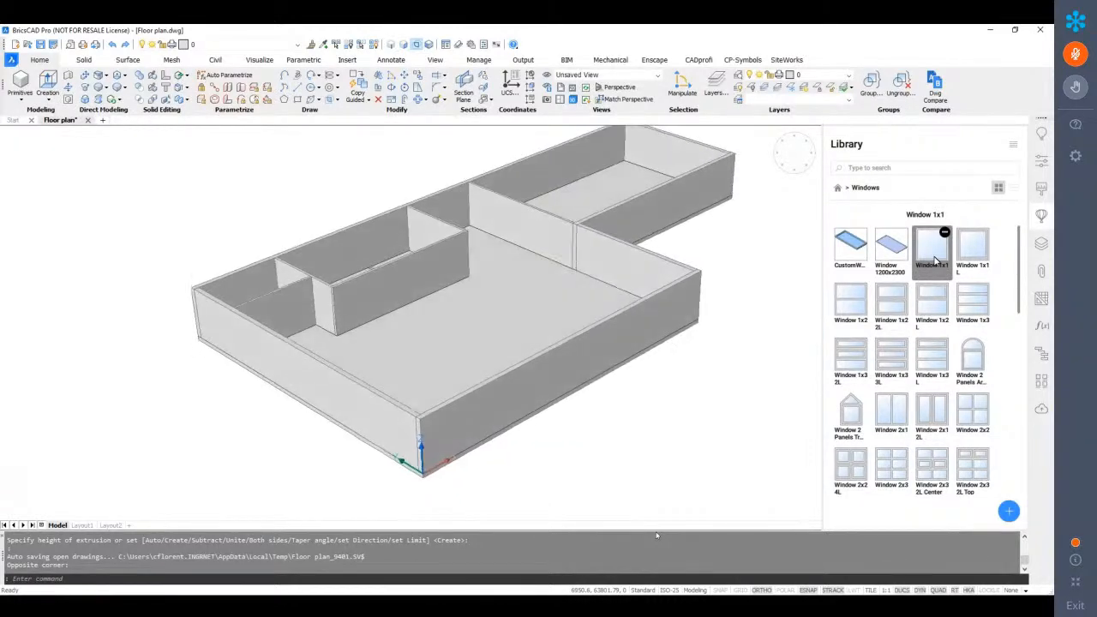
left_click(931, 260)
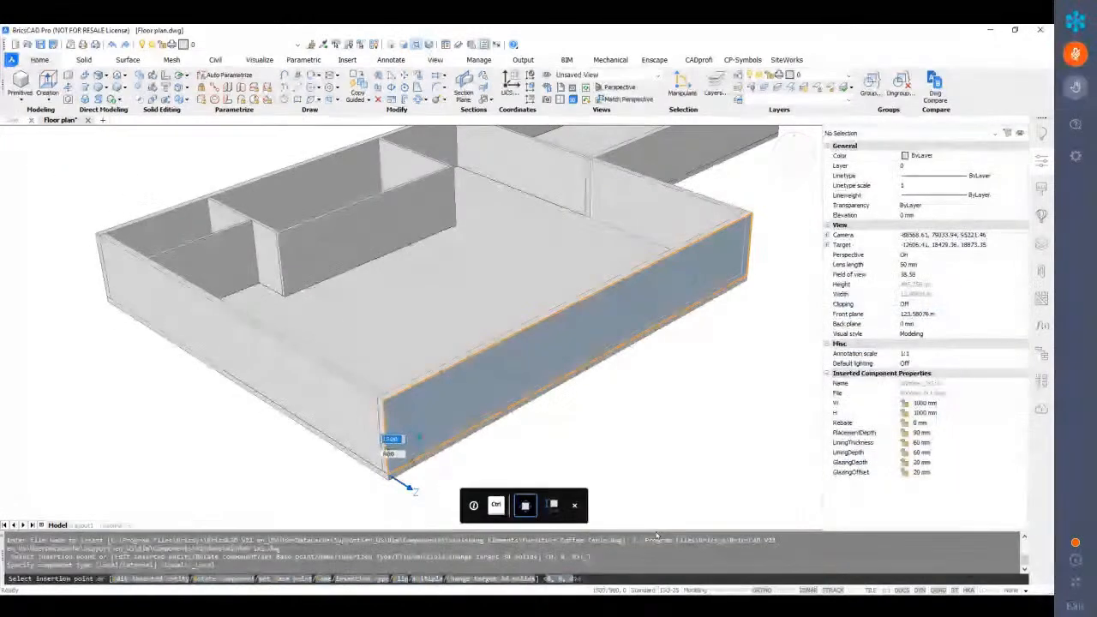
scroll(388, 441, "up", 3)
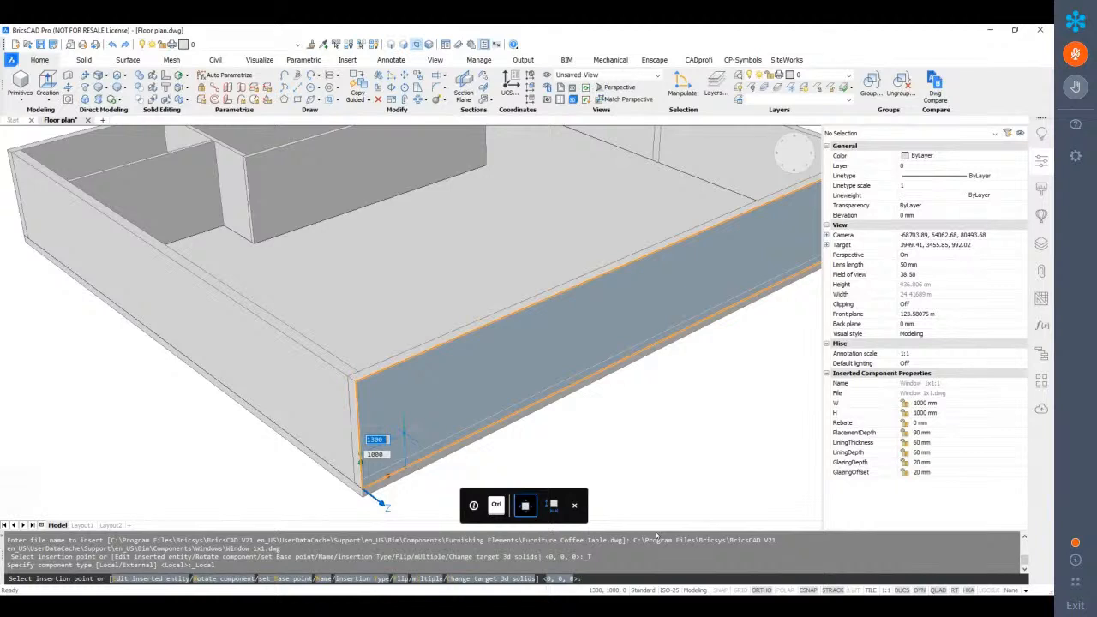
scroll(403, 435, "up", 2)
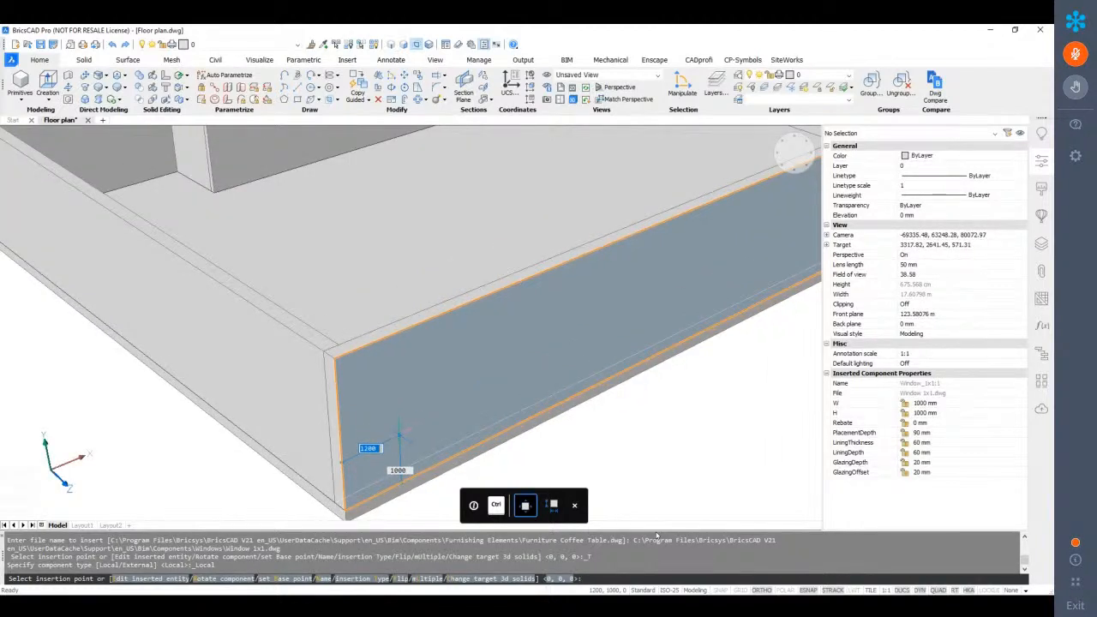
type("500")
key("Tab")
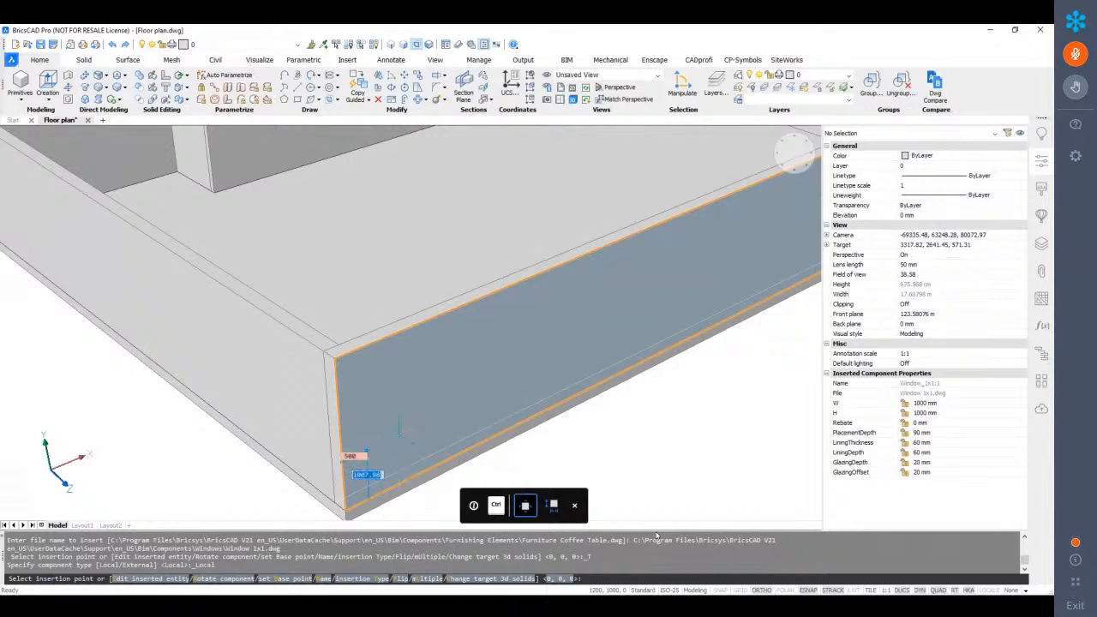
type("200")
key("Tab")
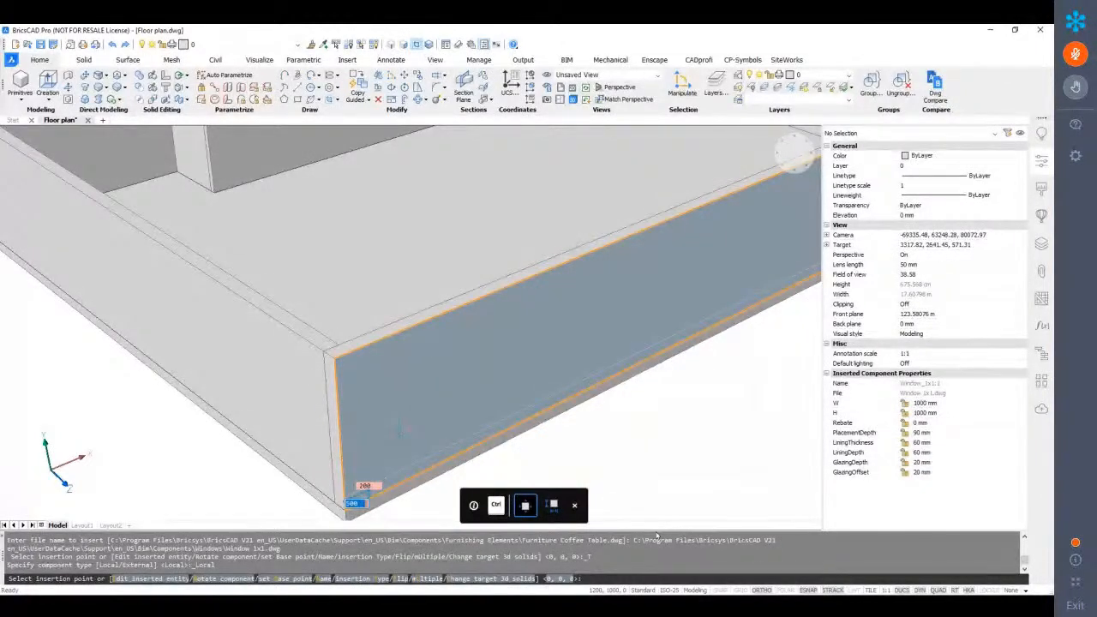
key("Return")
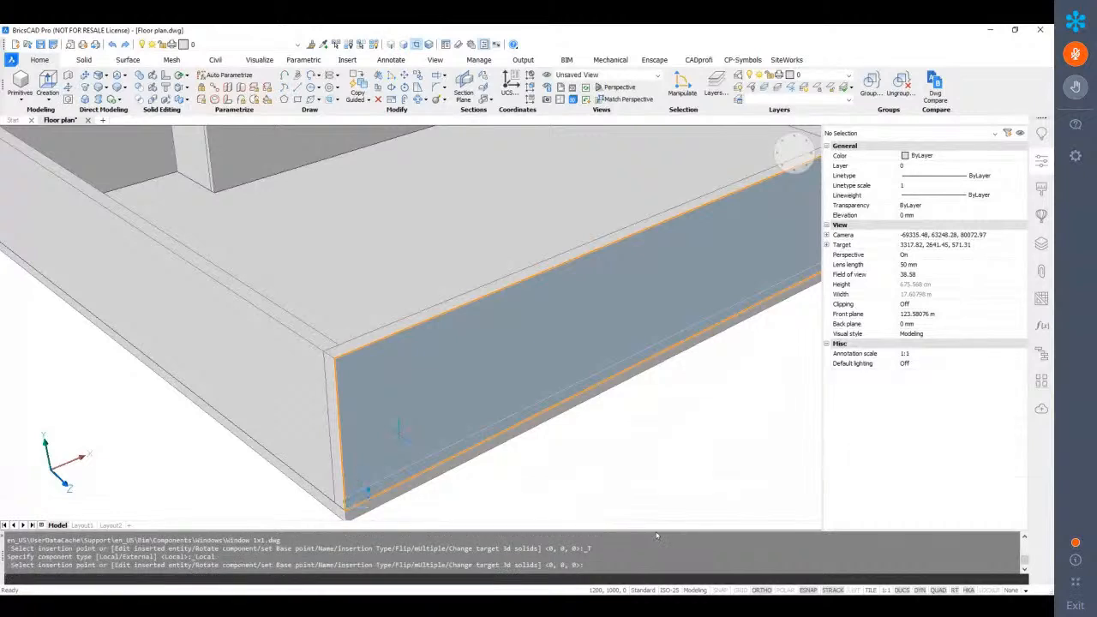
Select the inserted window and set its width parameter W to 120 cm
middle_click_drag(594, 503, 377, 475, "shift")
left_click(404, 428)
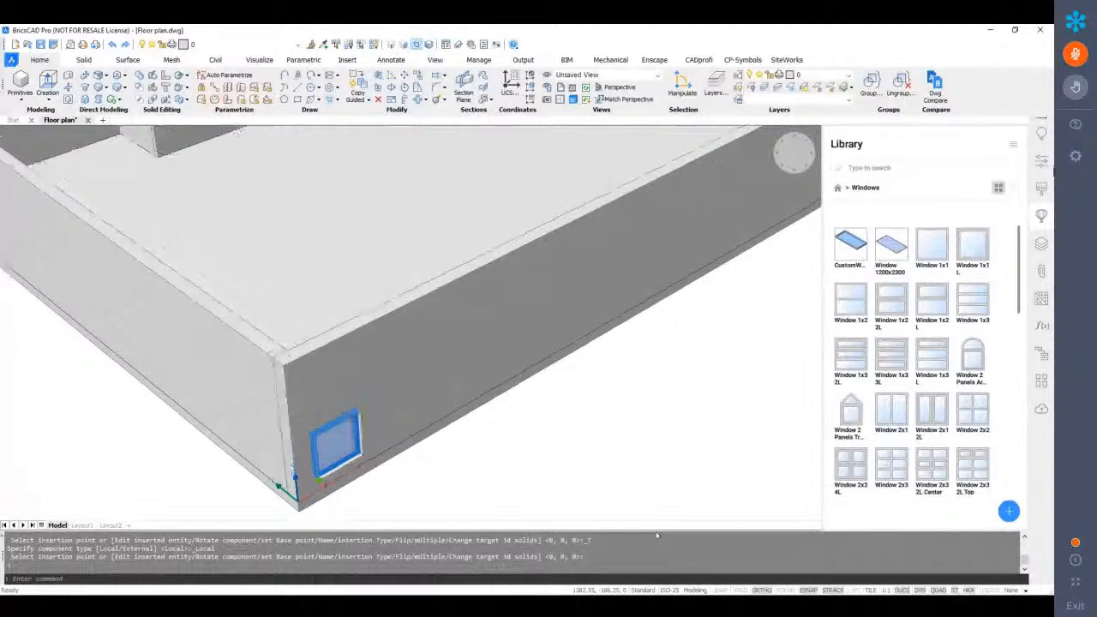
left_click(1041, 159)
left_click_drag(1022, 249, 1027, 358)
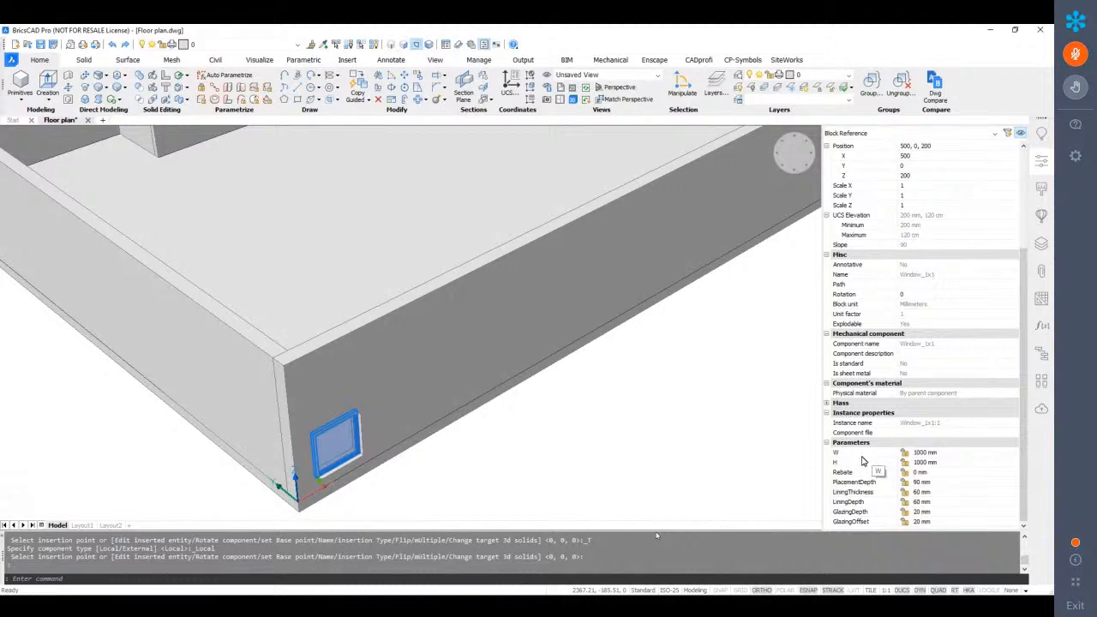
left_click(919, 452)
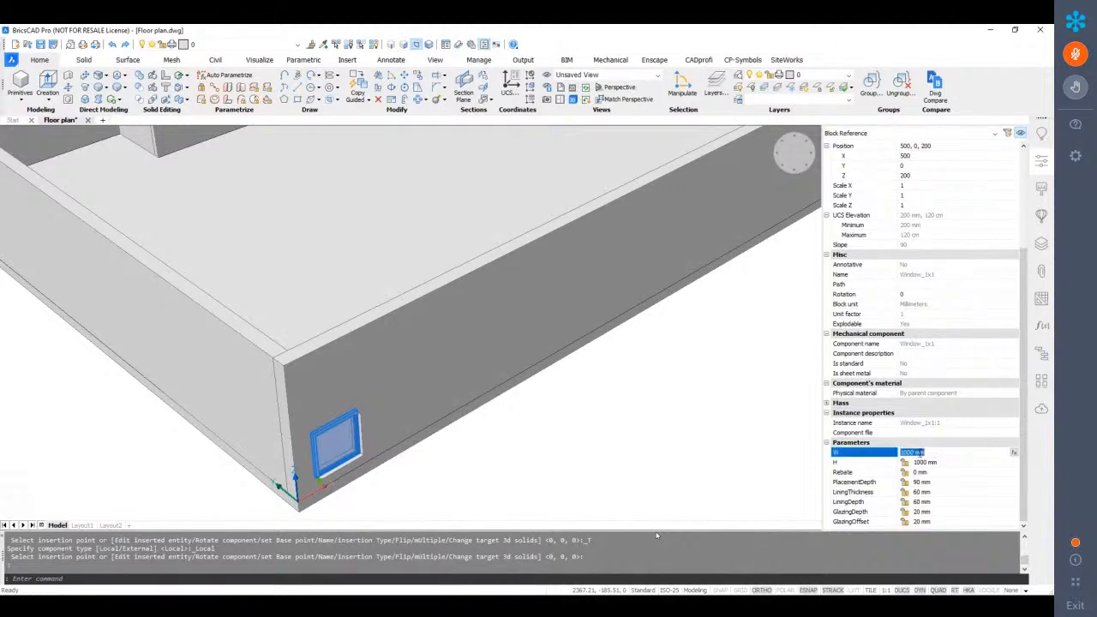
left_click(917, 455)
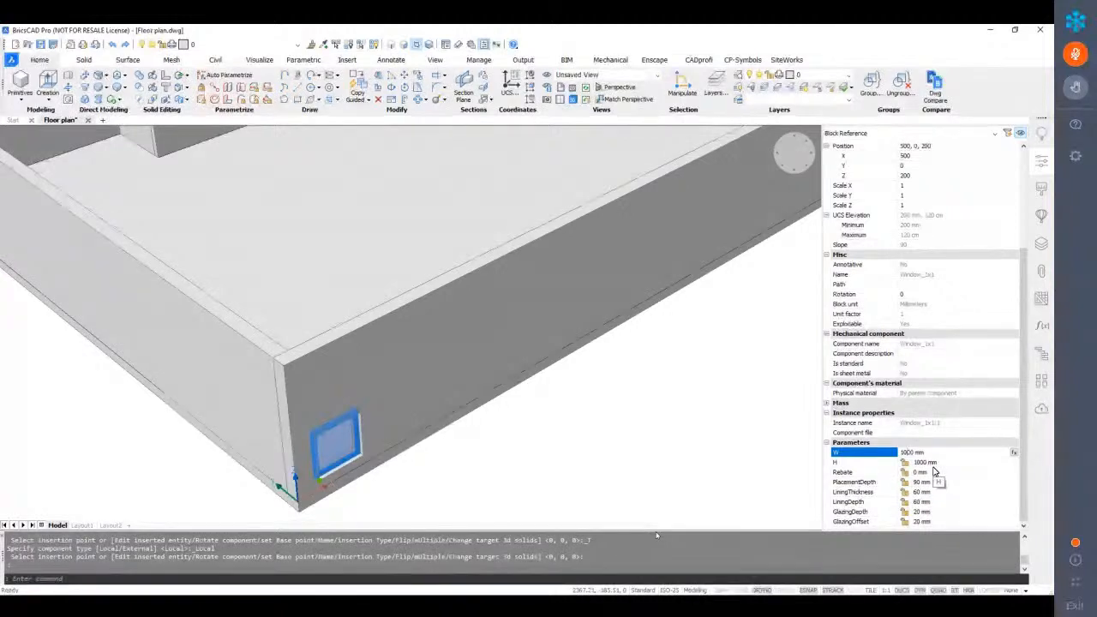
key("BackSpace")
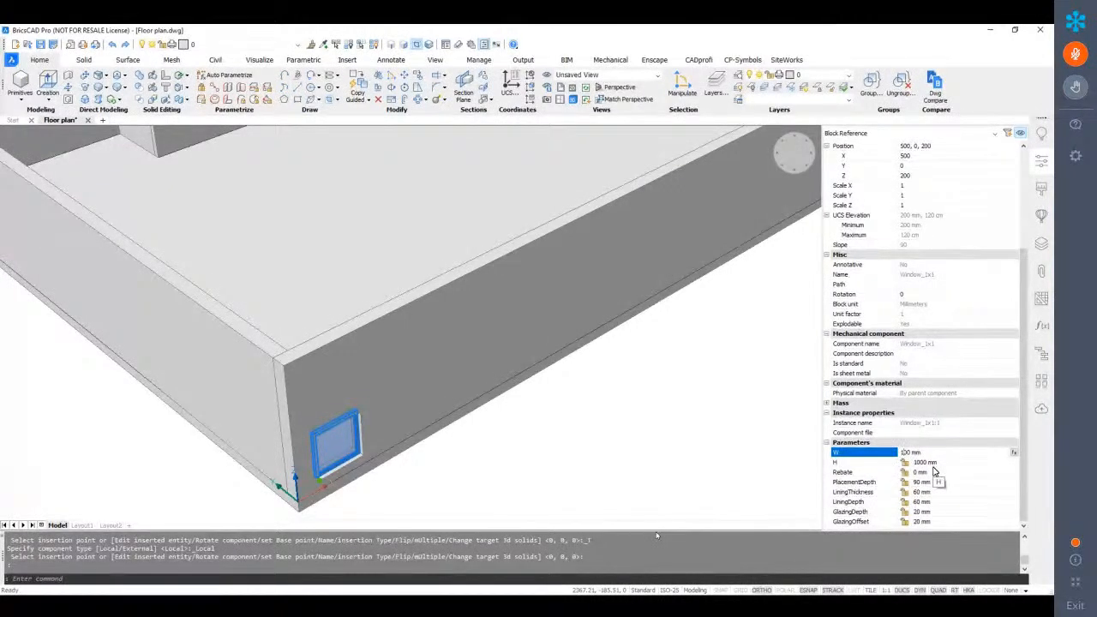
type("2")
key("Return")
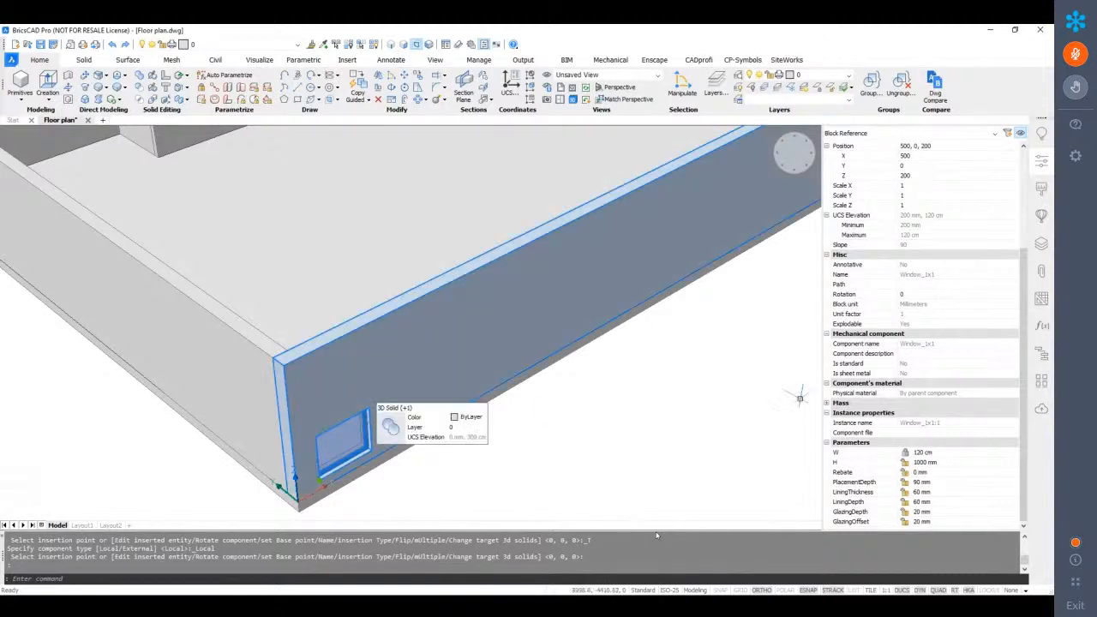
Set the window's height parameter H to 230 cm and clear the selection
left_click(916, 462)
left_click_drag(909, 463, 885, 459)
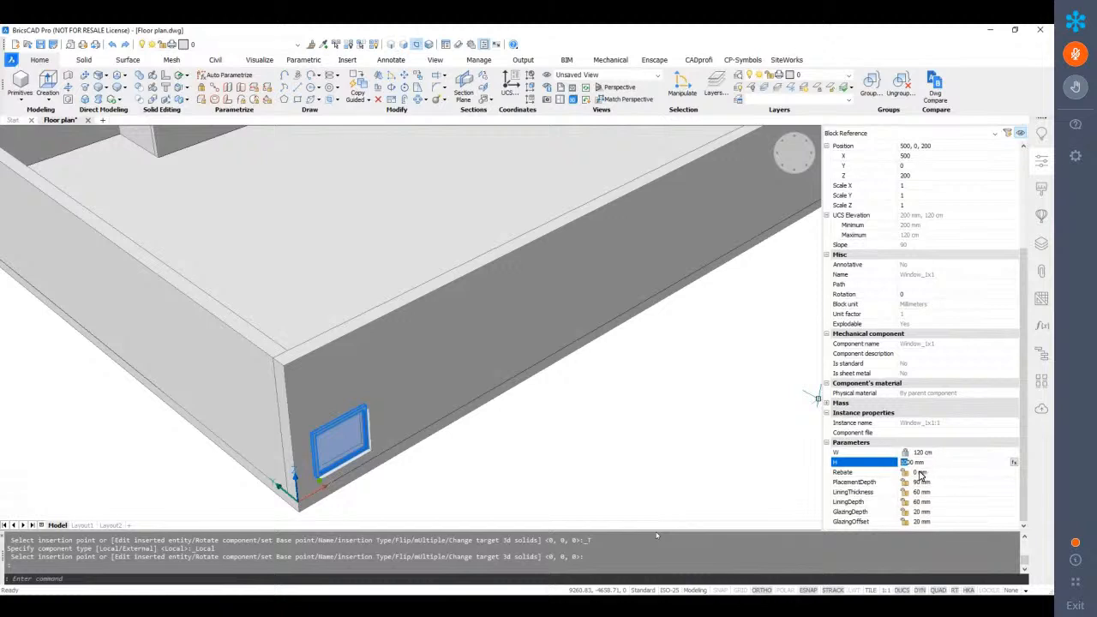
type("230")
key("Return")
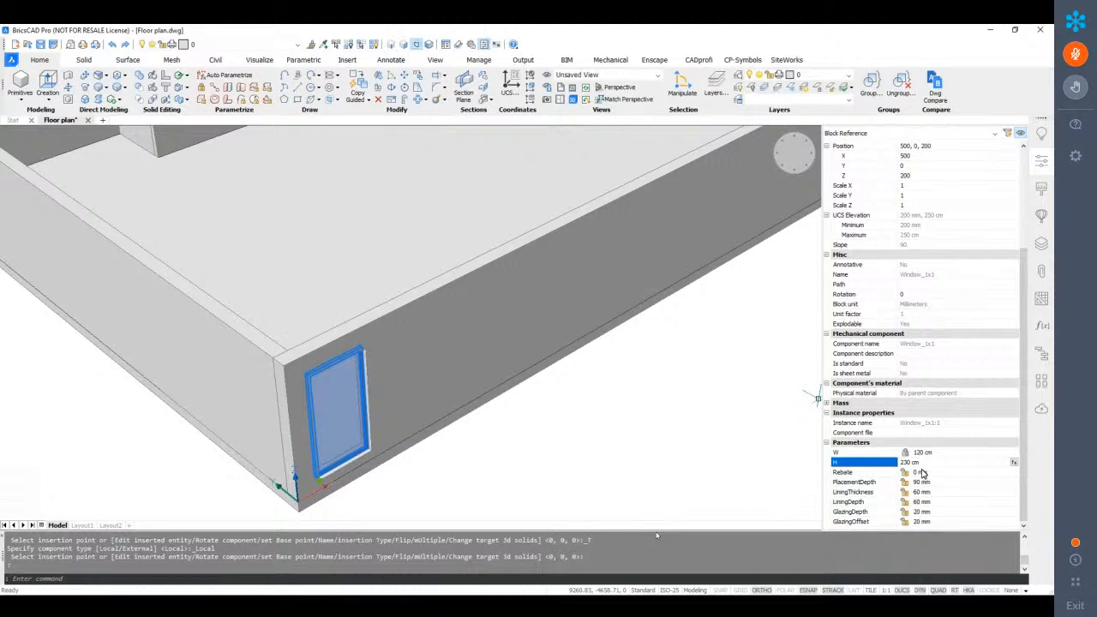
mouse_move(475, 443)
middle_mouse_down("shift")
mouse_move(549, 446)
mouse_move(507, 481)
mouse_move(458, 477)
mouse_move(448, 464)
middle_mouse_up("shift")
left_click(1044, 163)
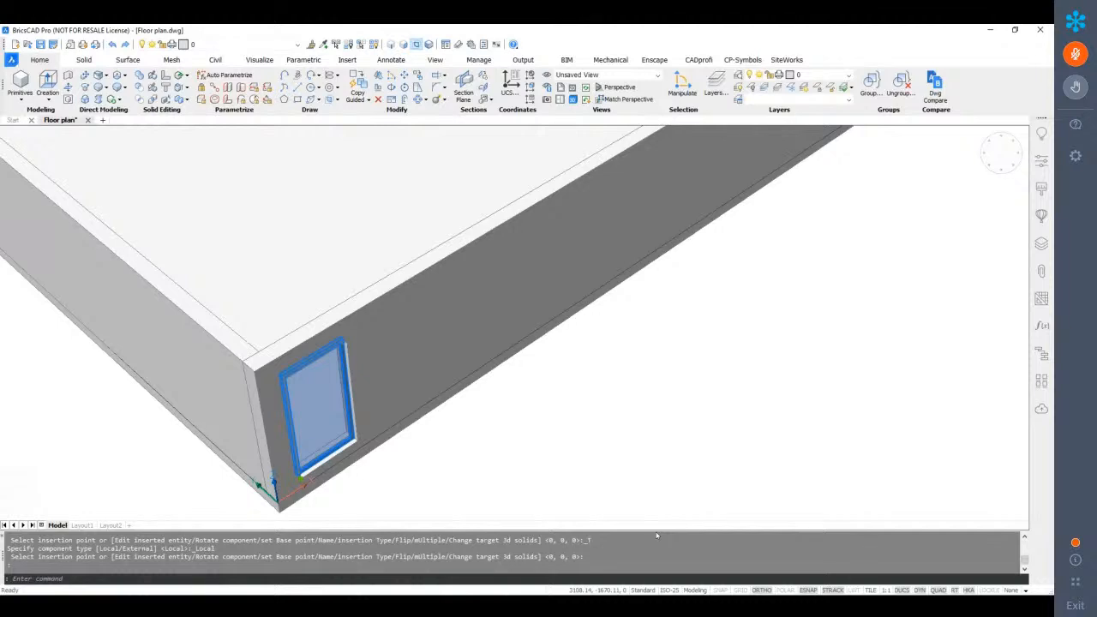
key("Escape")
Copy the window side by side along the wall, from its lower near corner to its lower far corner, with 10 repeats
middle_click_drag(437, 410, 285, 366, "shift")
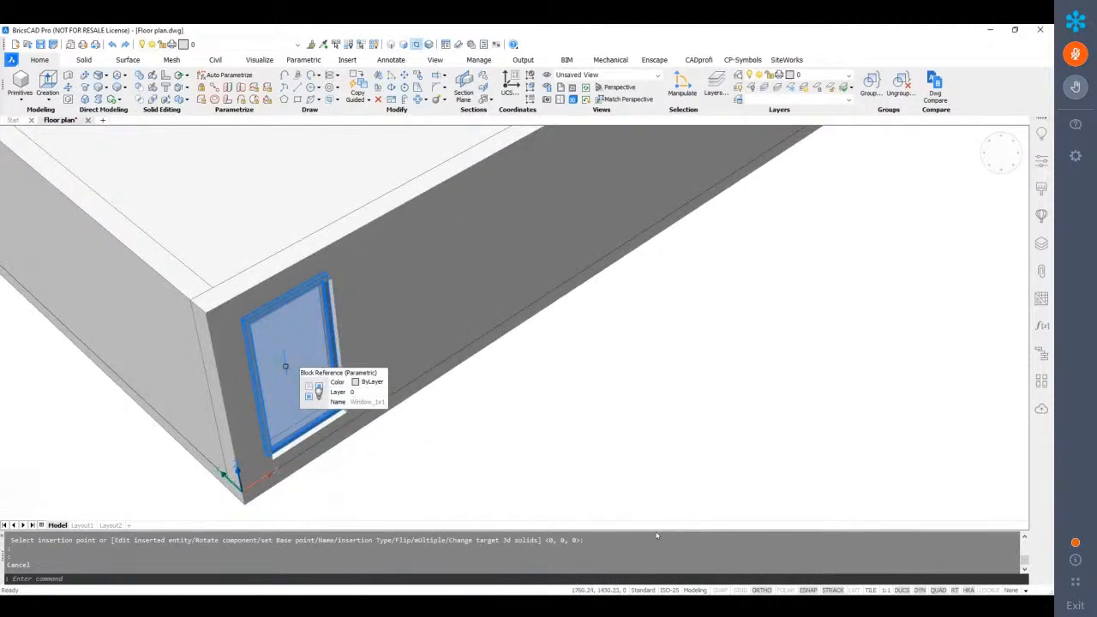
left_click(286, 366)
type("co")
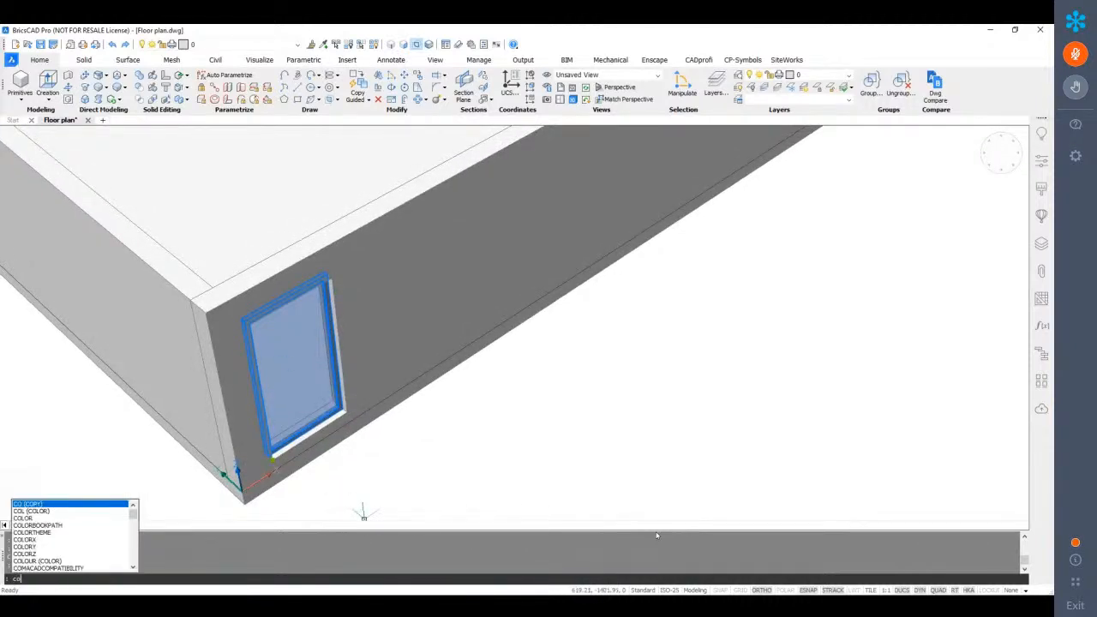
key("Return")
left_click(273, 459)
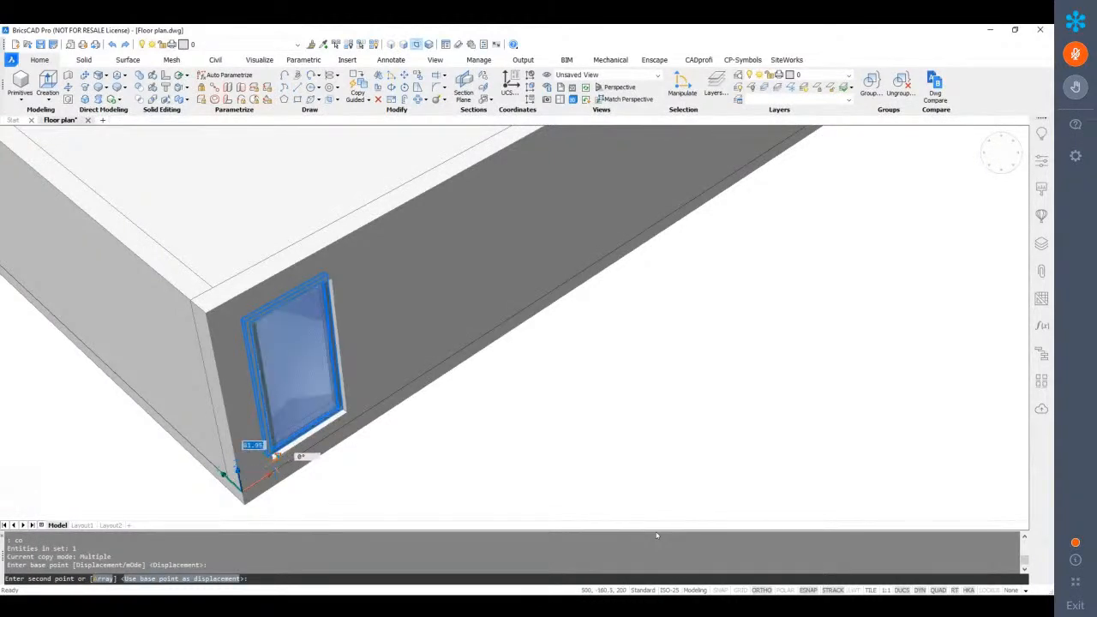
left_click(347, 414)
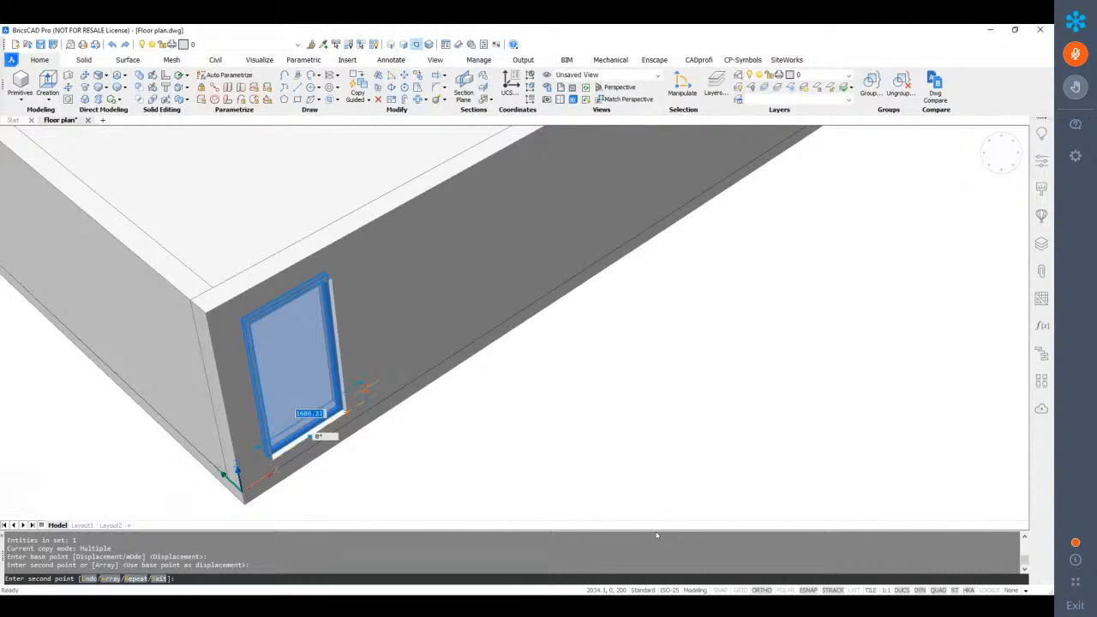
type("r")
key("Return")
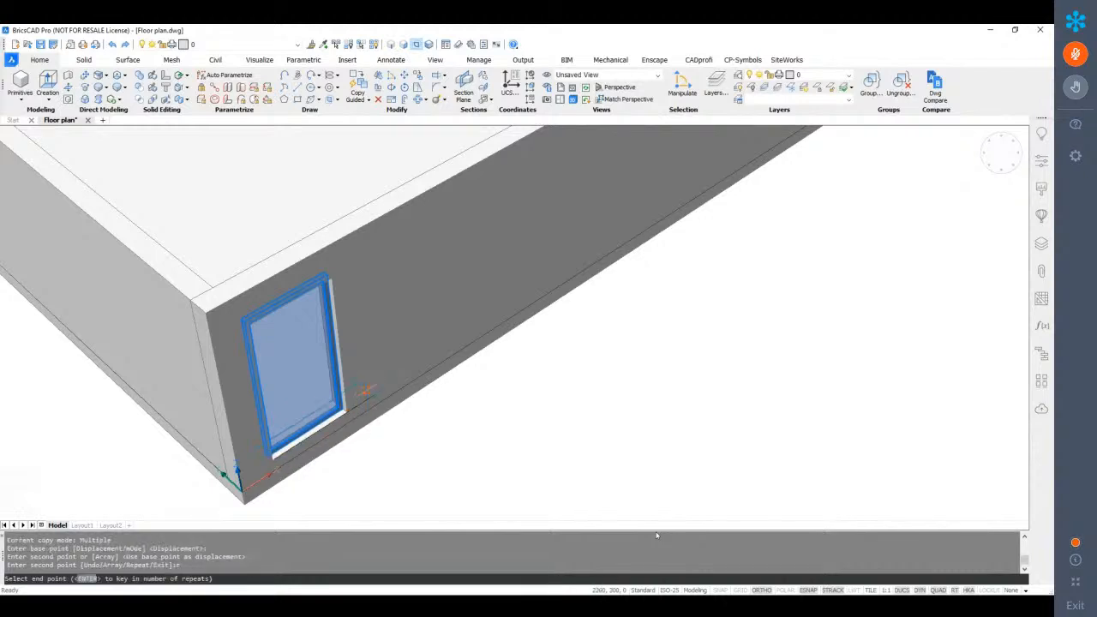
key("Return")
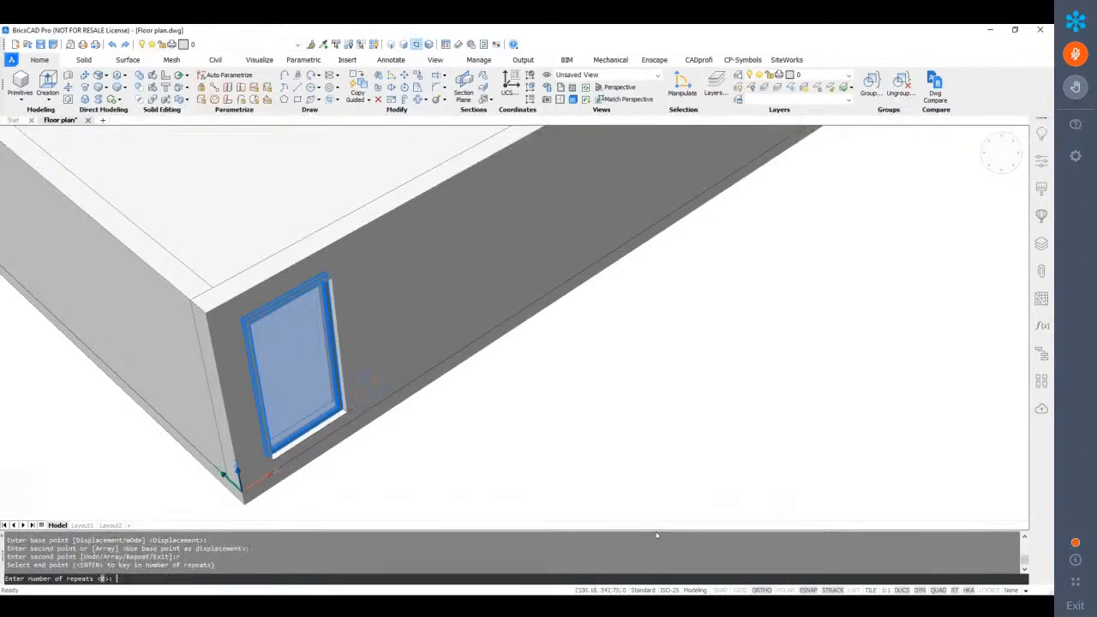
scroll(574, 370, "down", 5)
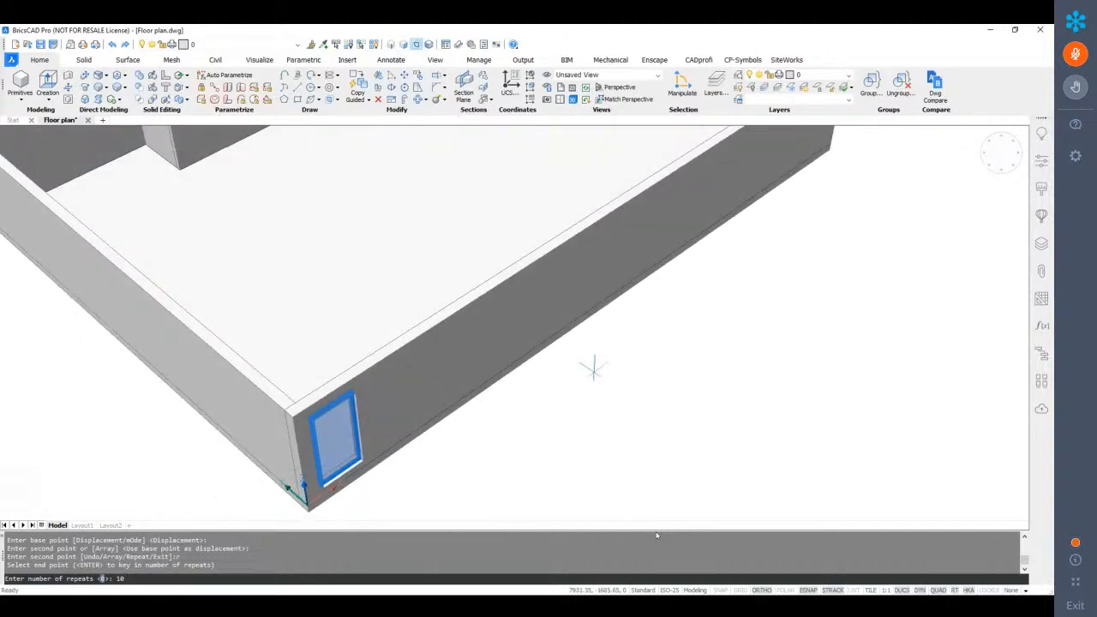
key("Return")
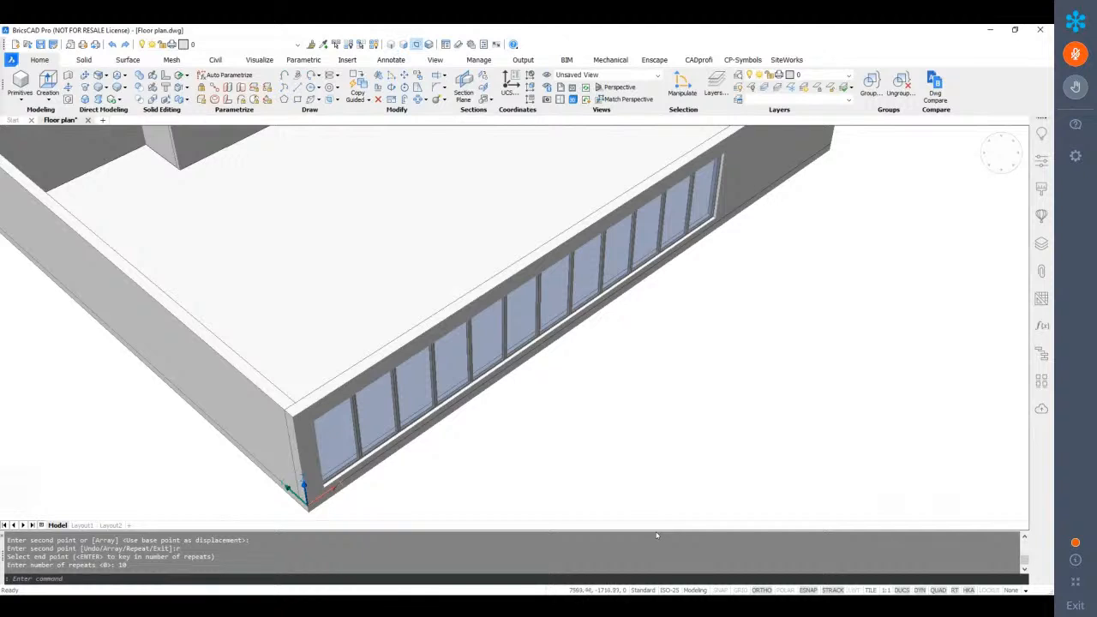
scroll(424, 424, "down", 1)
scroll(424, 369, "down", 1)
middle_click_drag(577, 269, 600, 242, "shift")
left_click(569, 274)
left_click(551, 288)
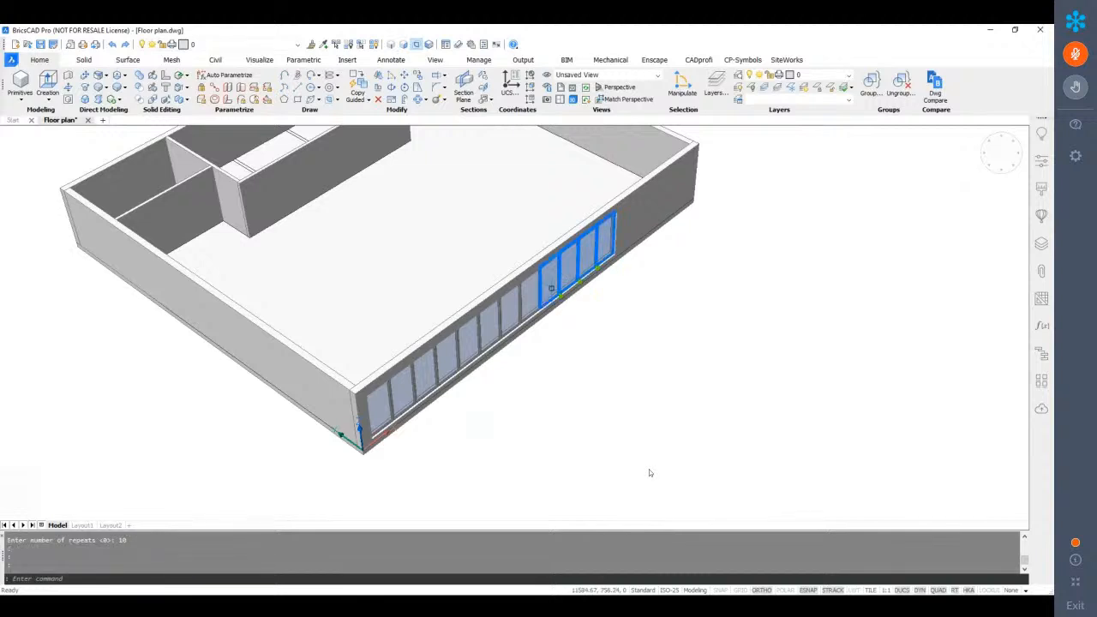
key("Escape")
Insert the library window Window 1200x2300 into the adjacent outer wall, about 3100 mm along from the corner and 300 mm up
mouse_move(382, 412)
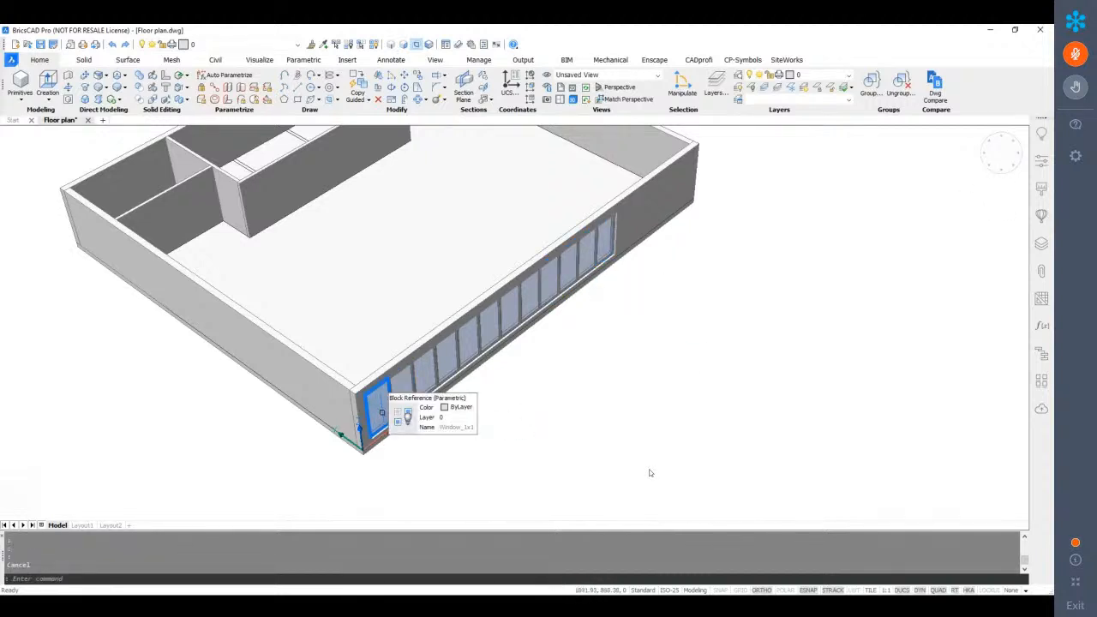
middle_click_drag(541, 368, 371, 435, "shift")
mouse_move(366, 438)
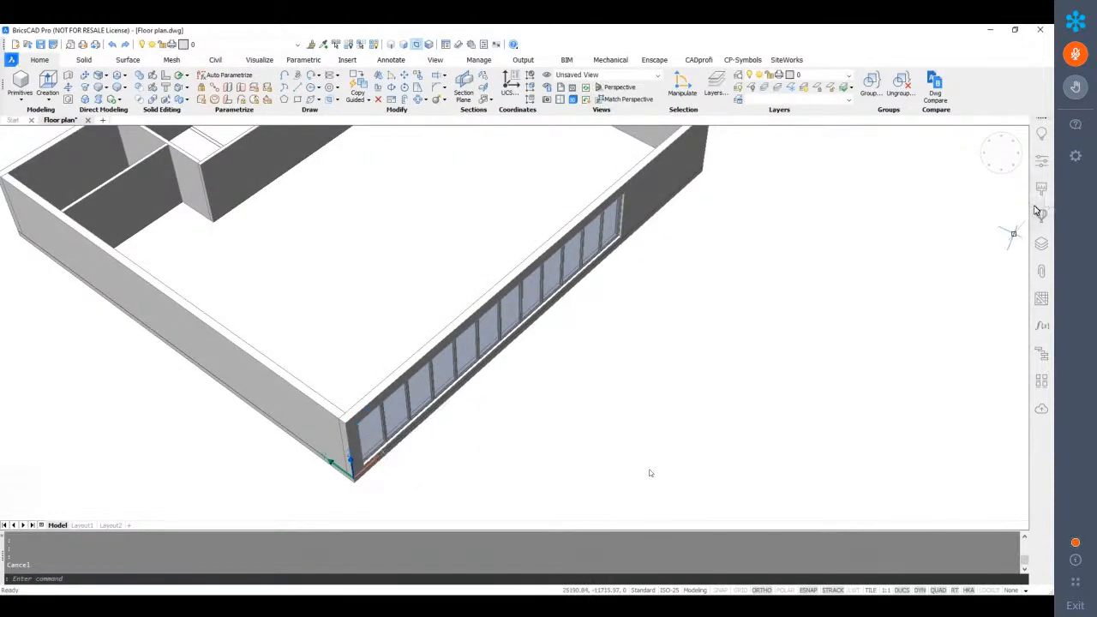
left_click(1041, 243)
mouse_move(889, 265)
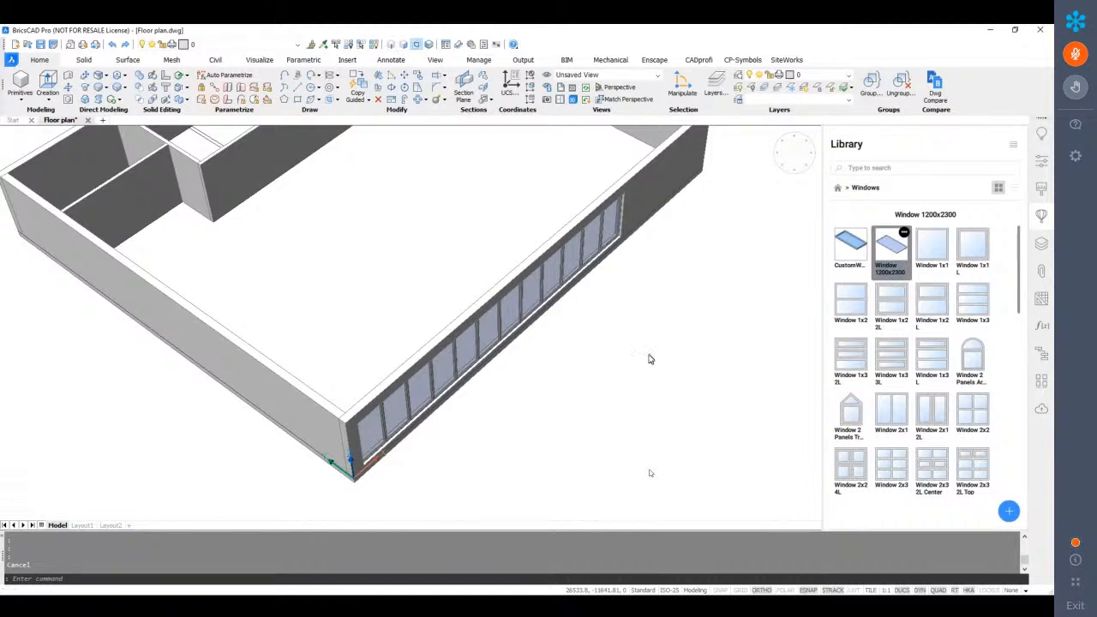
left_click(890, 257)
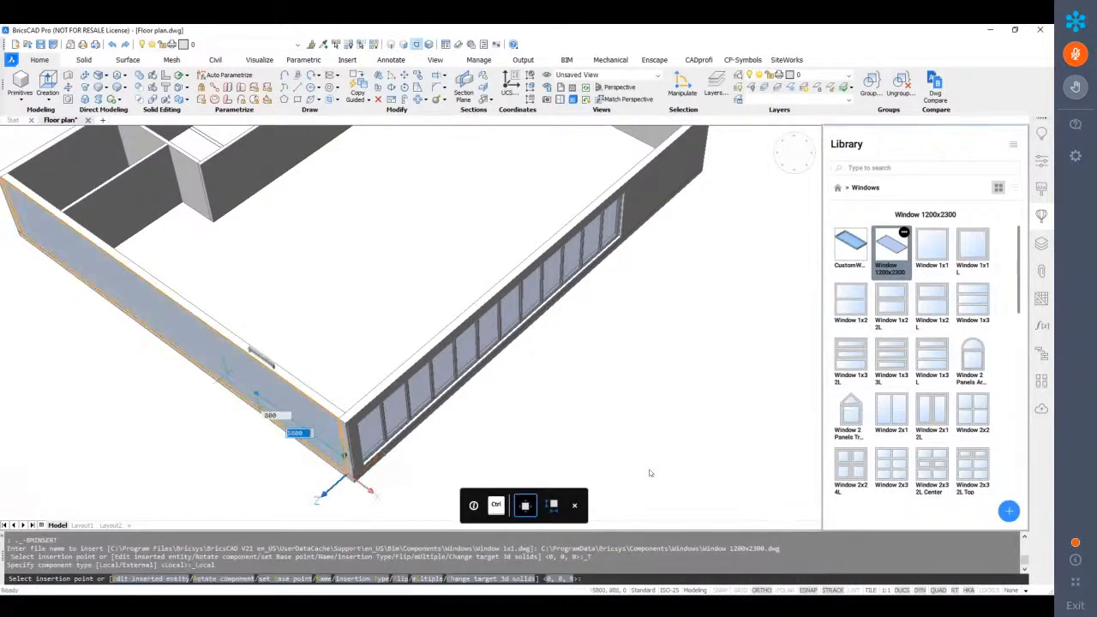
middle_click_drag(288, 397, 331, 387, "shift")
scroll(326, 388, "up", 4)
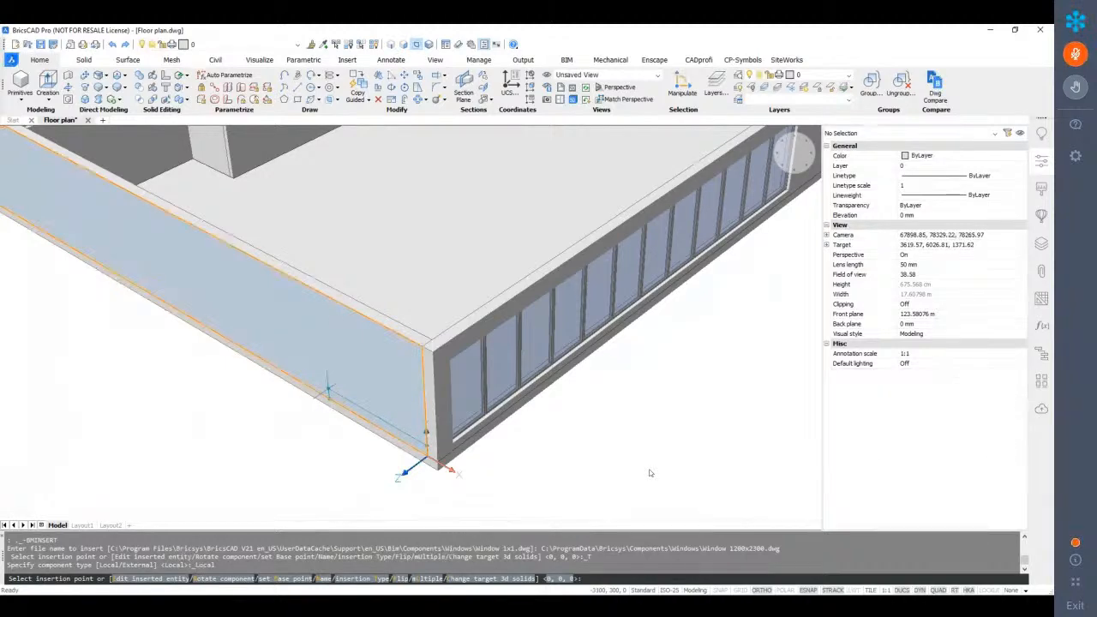
left_click(328, 392)
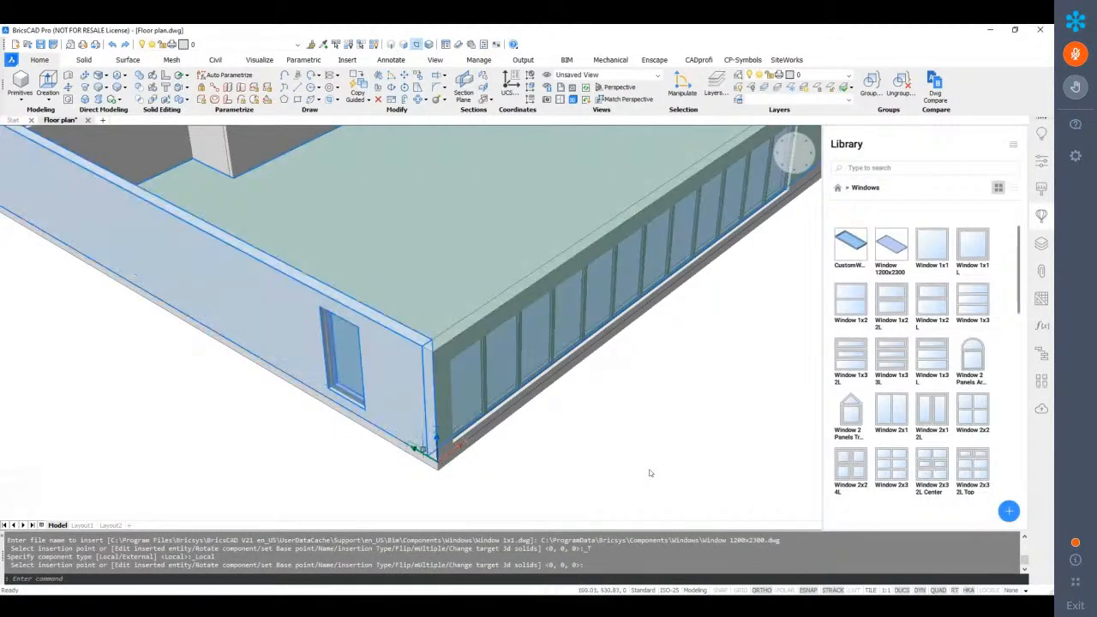
Measure the distance from the inserted window's lower near corner to the end of the wall
type("di")
key("Return")
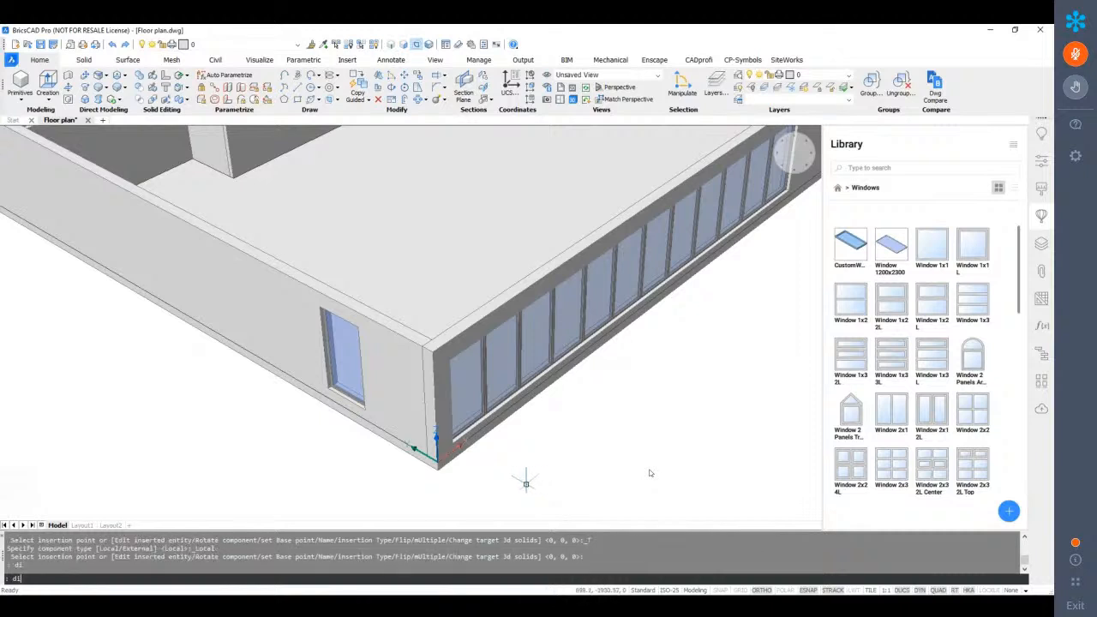
left_click(364, 401)
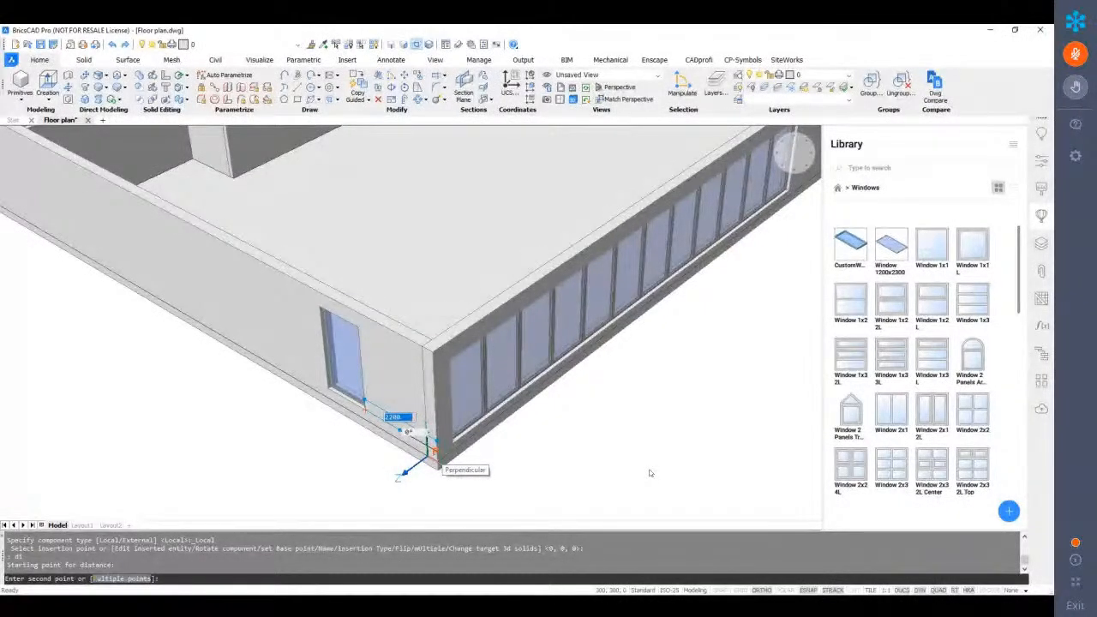
key("Escape")
Move the window along the wall toward the building corner, leaving 500 mm between its near edge and the corner
left_click(344, 380)
type("m")
key("Return")
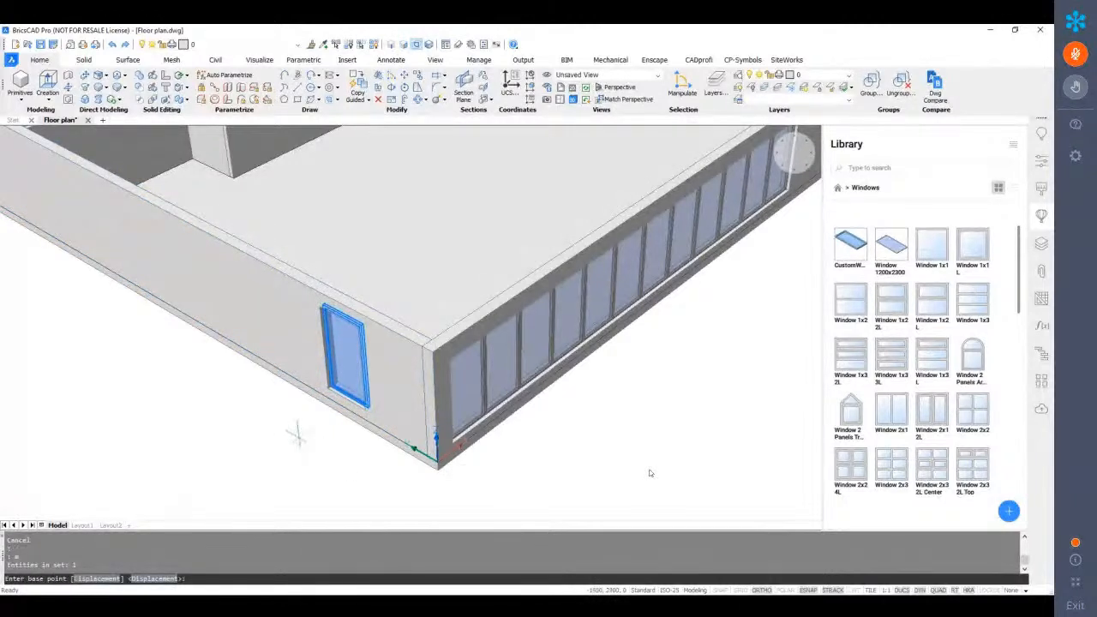
left_click(349, 415)
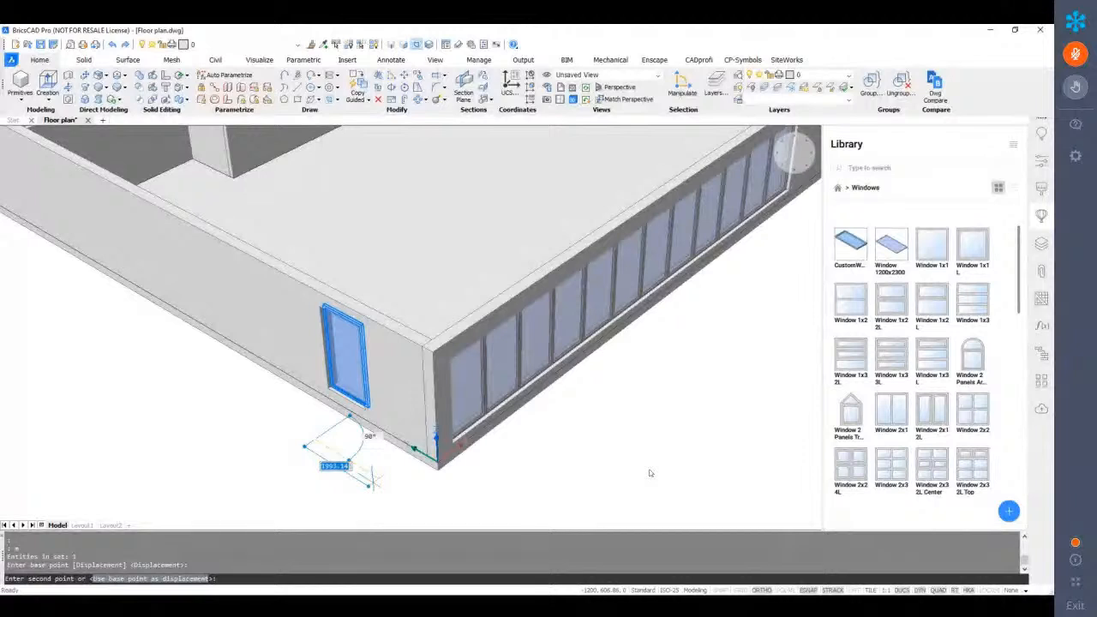
type("3")
type("700")
key("Return")
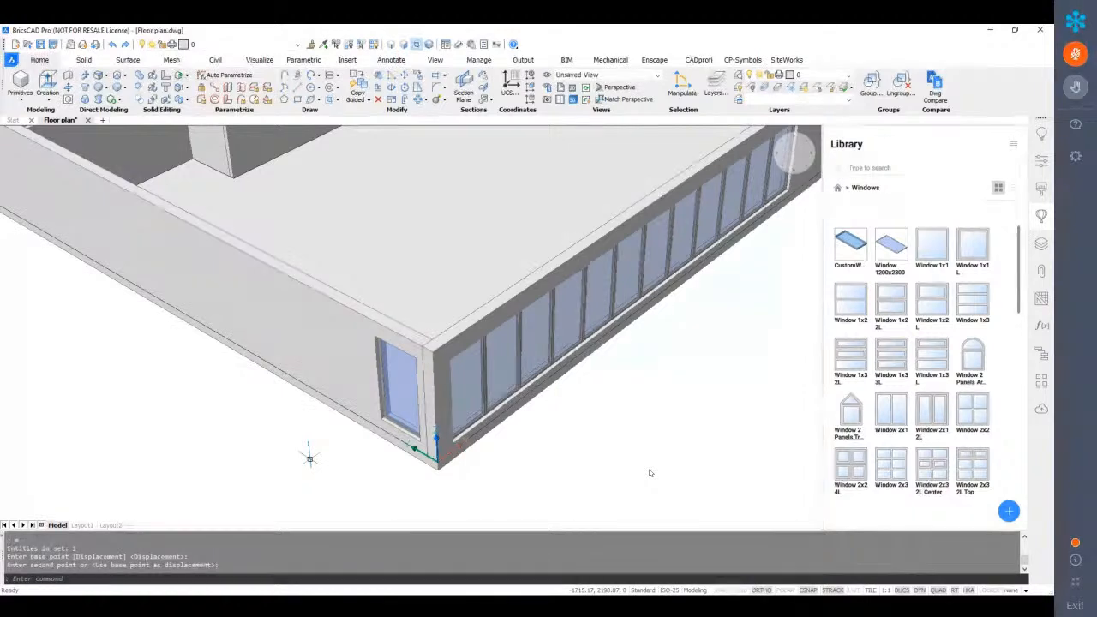
Copy the moved window once side by side along the wall, from its lower near corner to its lower far corner
middle_click_drag(310, 460, 311, 463, "shift")
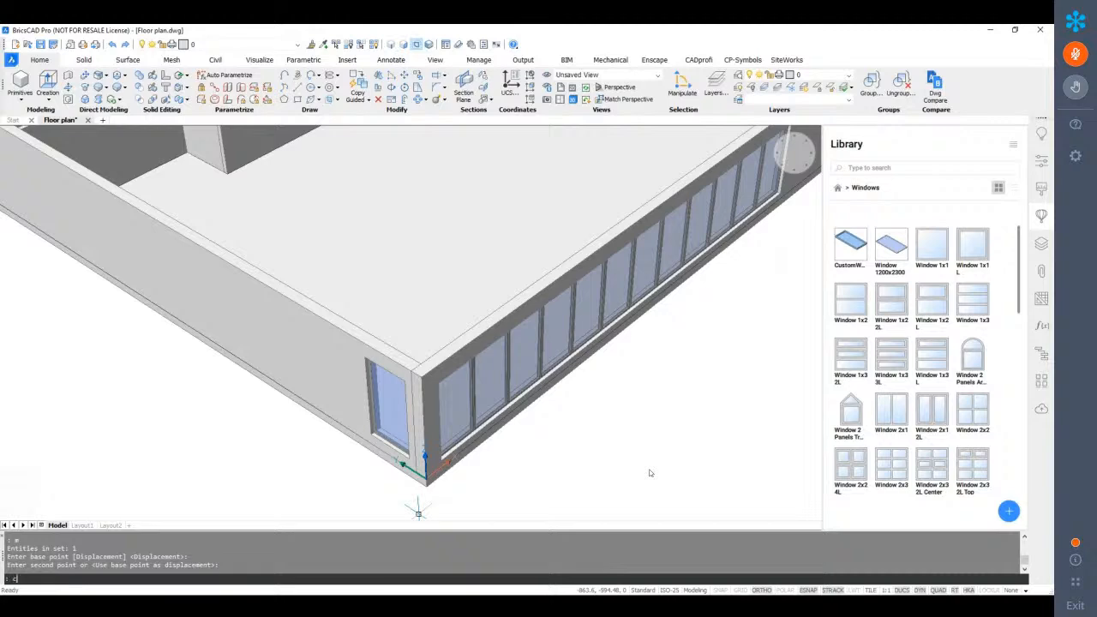
key("Escape")
key("Escape")
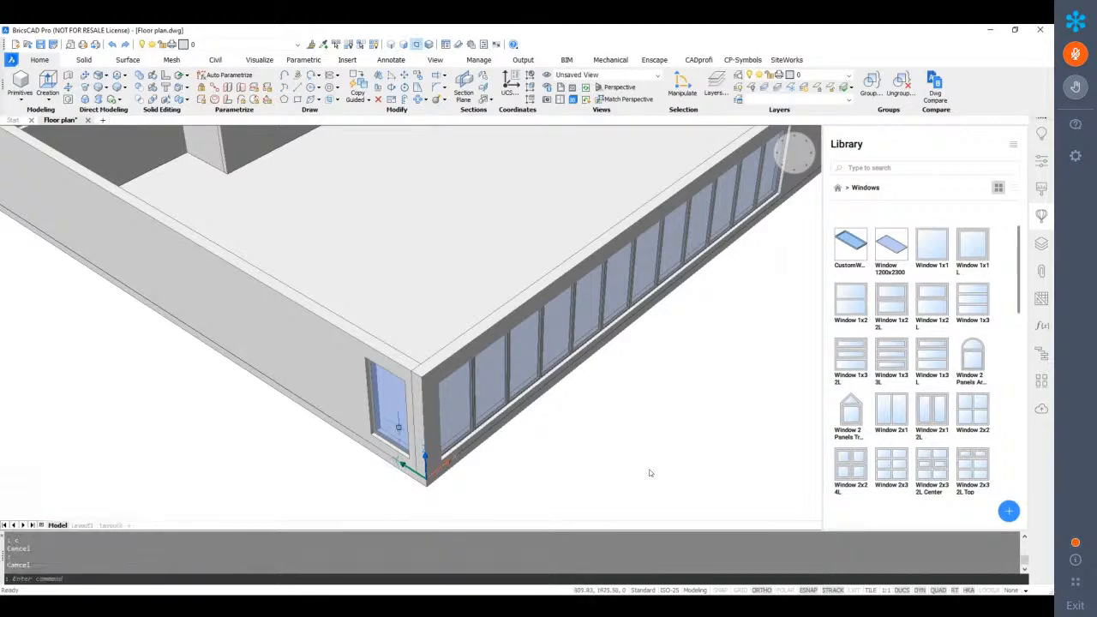
left_click(396, 420)
type("co")
key("Return")
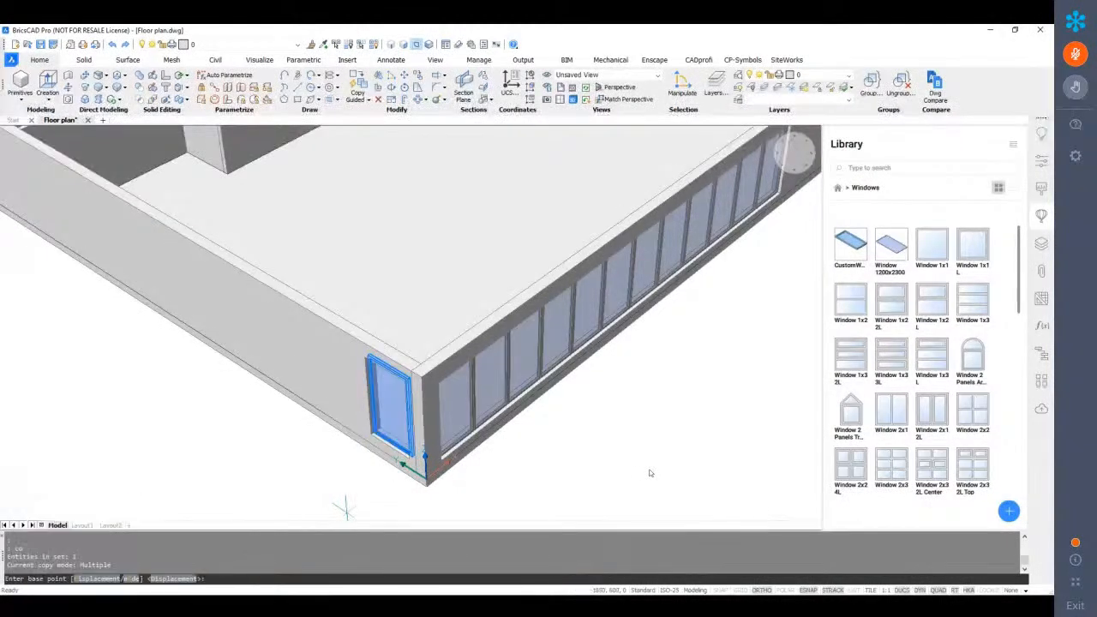
scroll(403, 462, "down", 2)
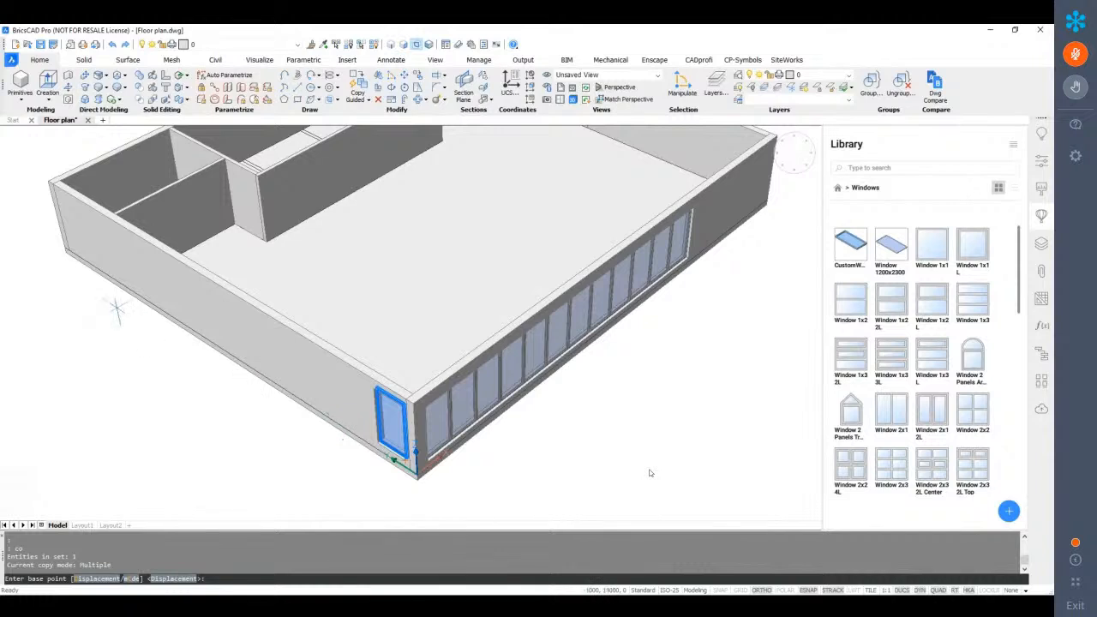
scroll(409, 470, "up", 5)
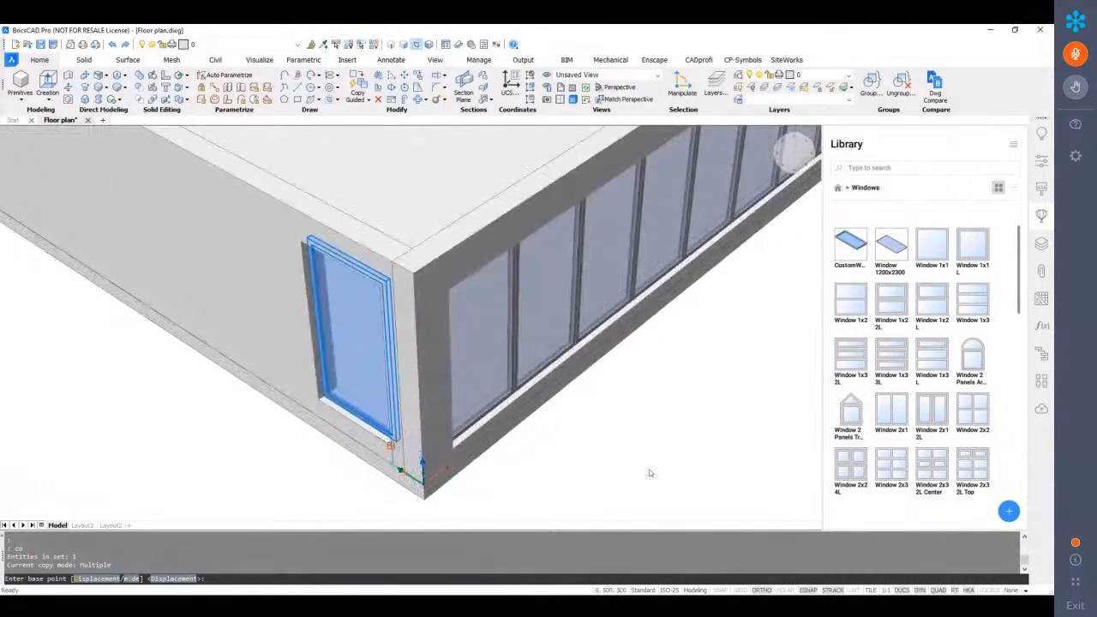
left_click(390, 445)
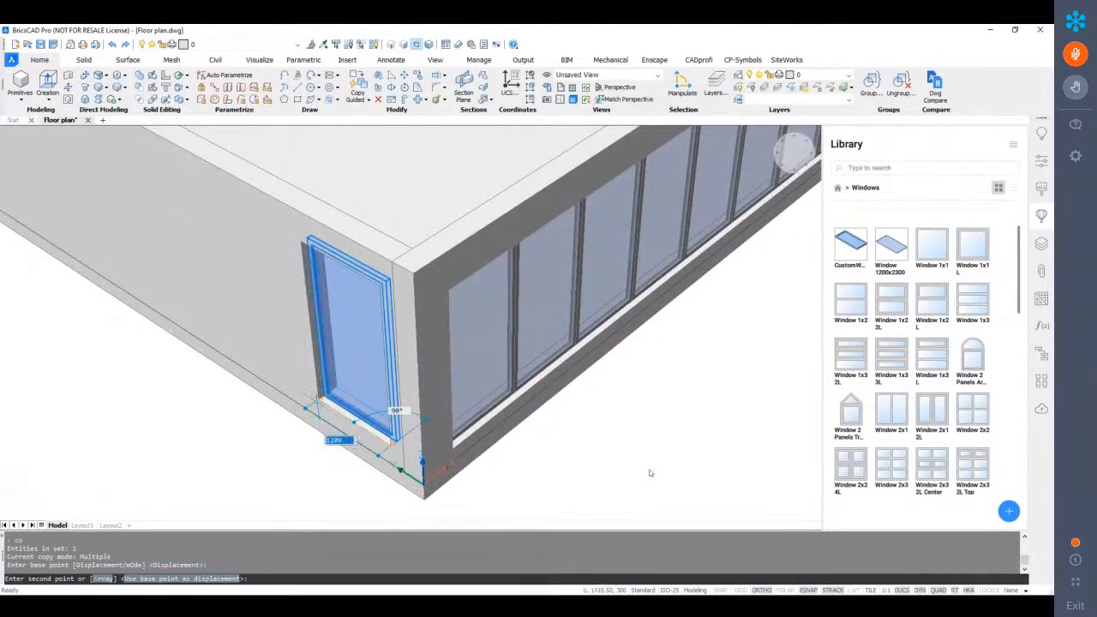
left_click(319, 403)
scroll(284, 408, "down", 3)
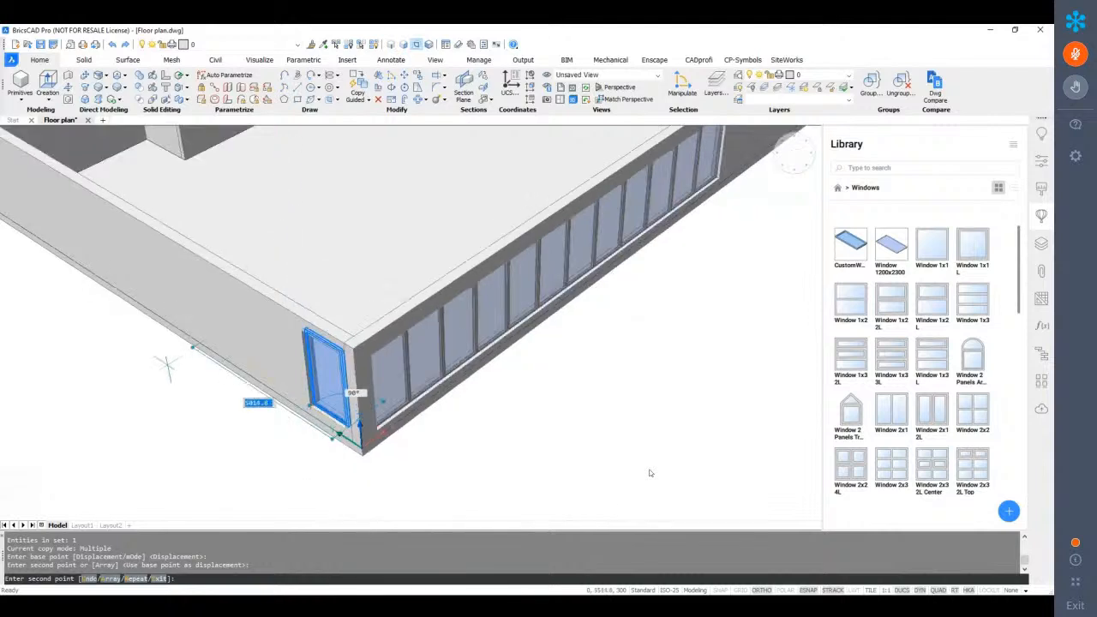
Repeat the window copy along the same wall with 10 repeats
type("r")
key("Return")
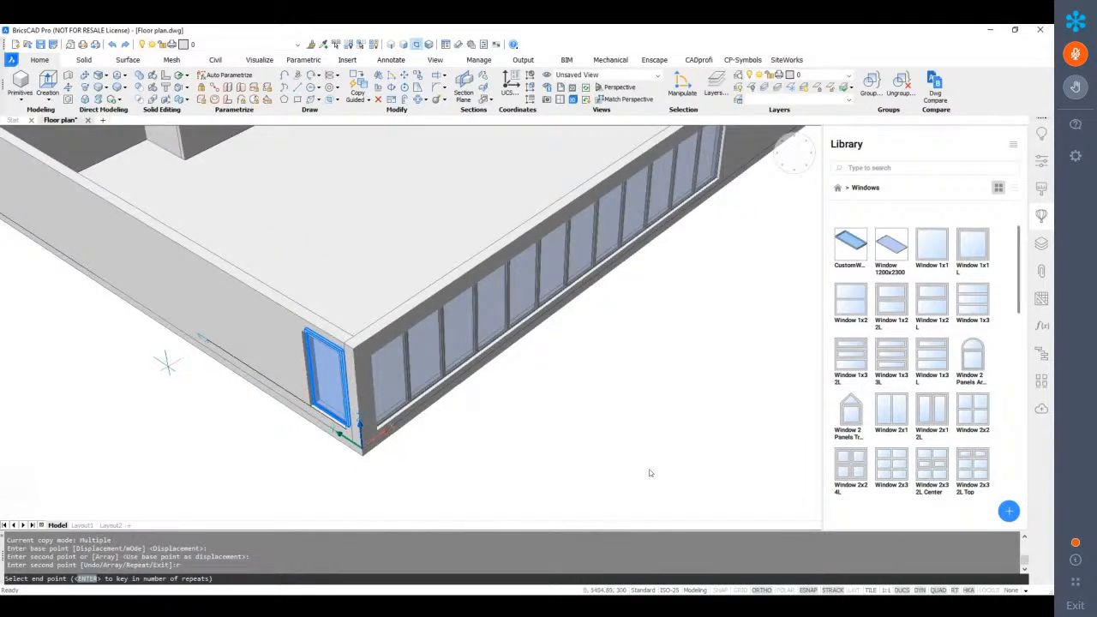
key("Return")
type("10")
key("Return")
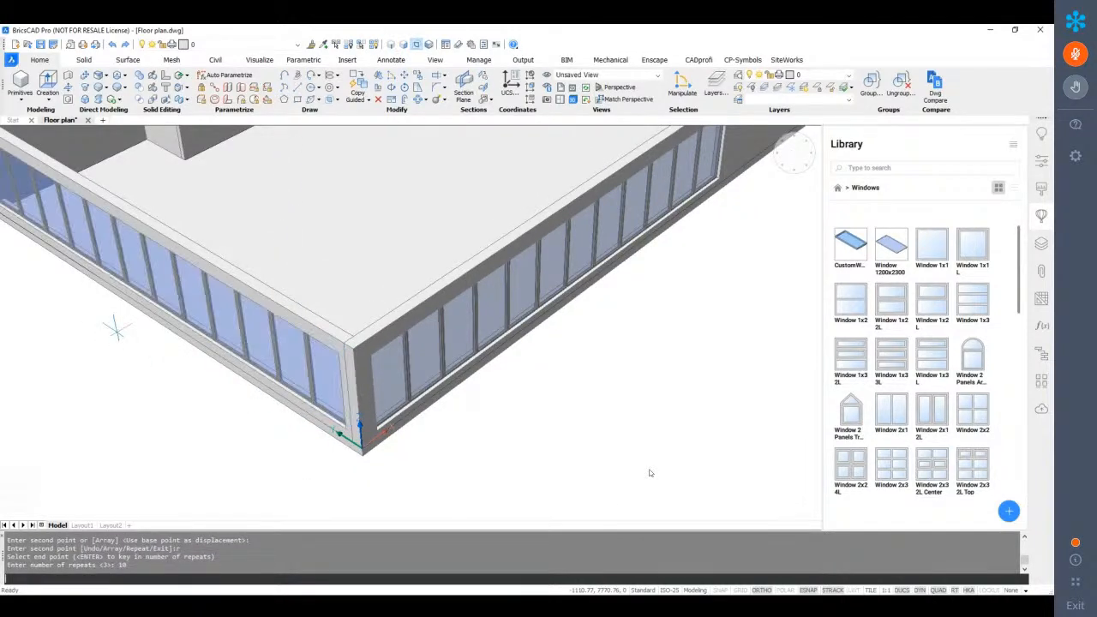
Inspect the properties of the window nearest the building corner and clear the selection
middle_click_drag(216, 307, 267, 341, "shift")
scroll(493, 434, "down", 3)
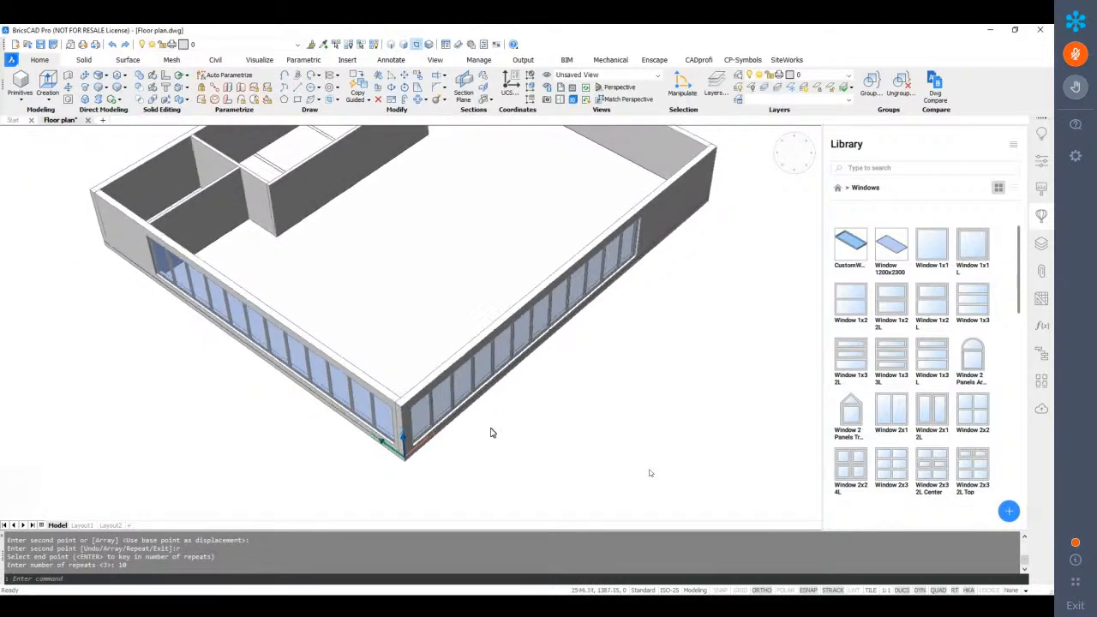
middle_click_drag(493, 441, 493, 424, "shift")
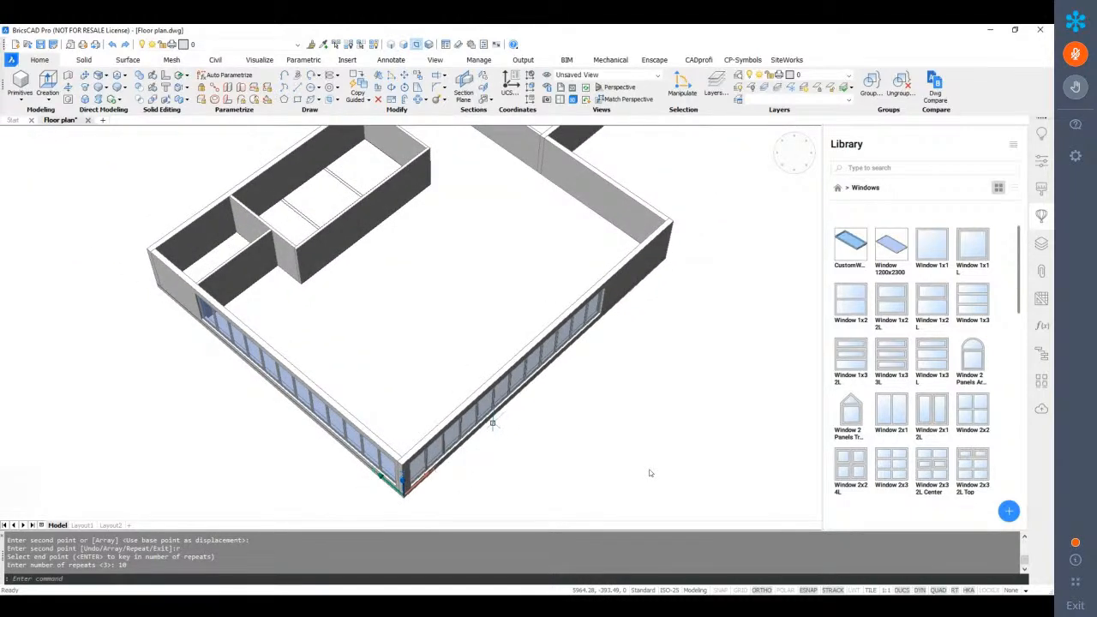
middle_click_drag(394, 466, 366, 417, "shift")
left_click(366, 418)
left_click(1037, 163)
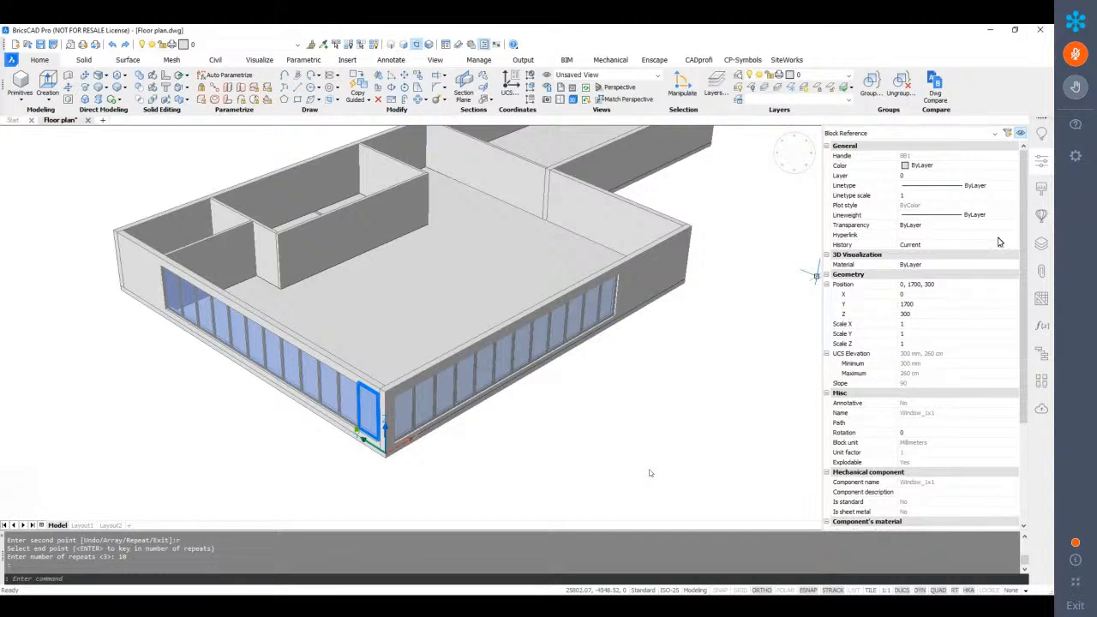
left_click(1038, 173)
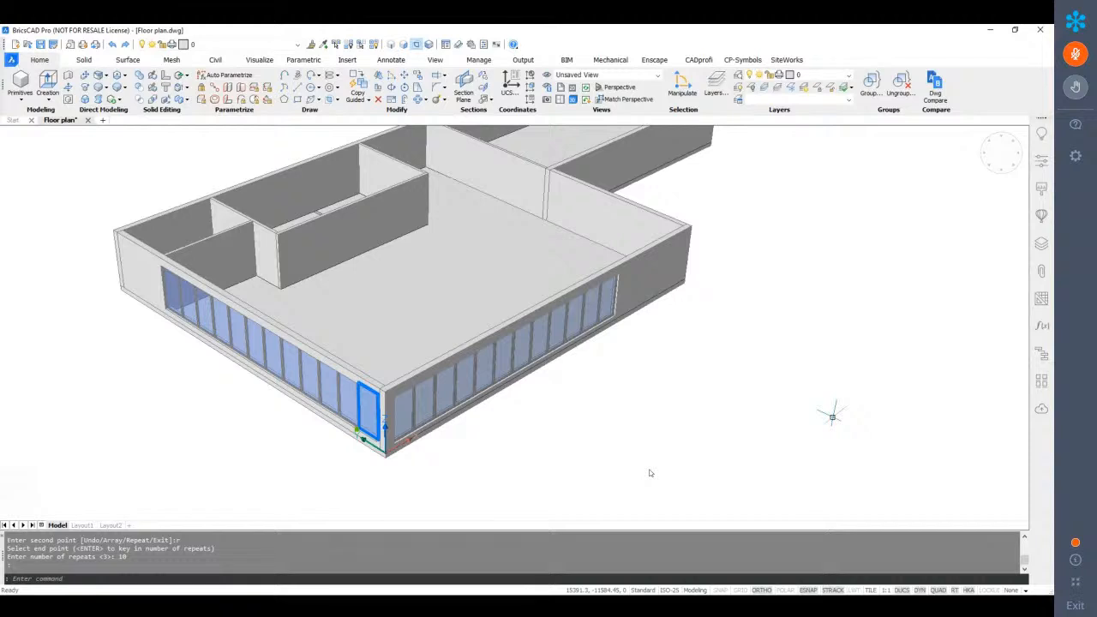
key("Escape")
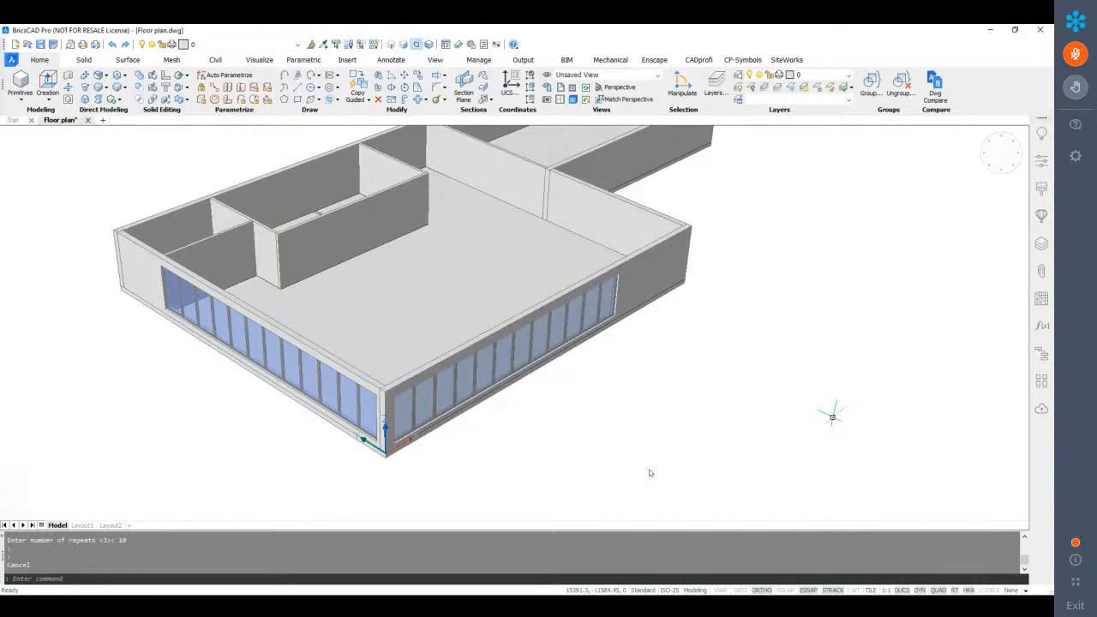
Insert the library door Door Double DoubleSwing into the long wall of the inner room, near its front corner
middle_click_drag(832, 418, 786, 394, "shift")
middle_click_drag(345, 296, 364, 296, "shift")
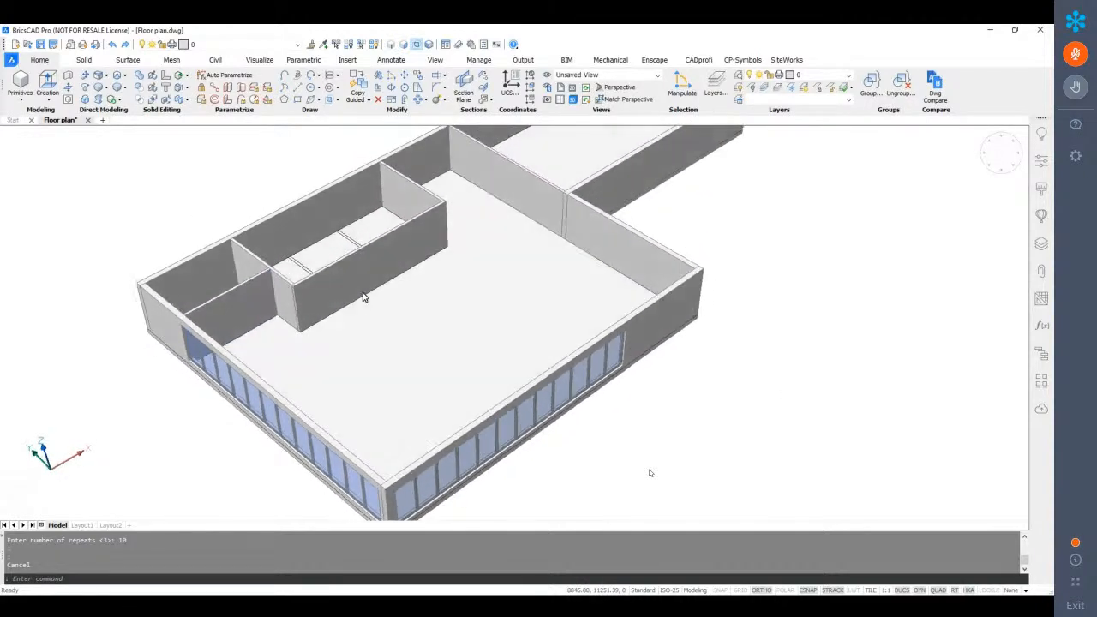
left_click(1041, 215)
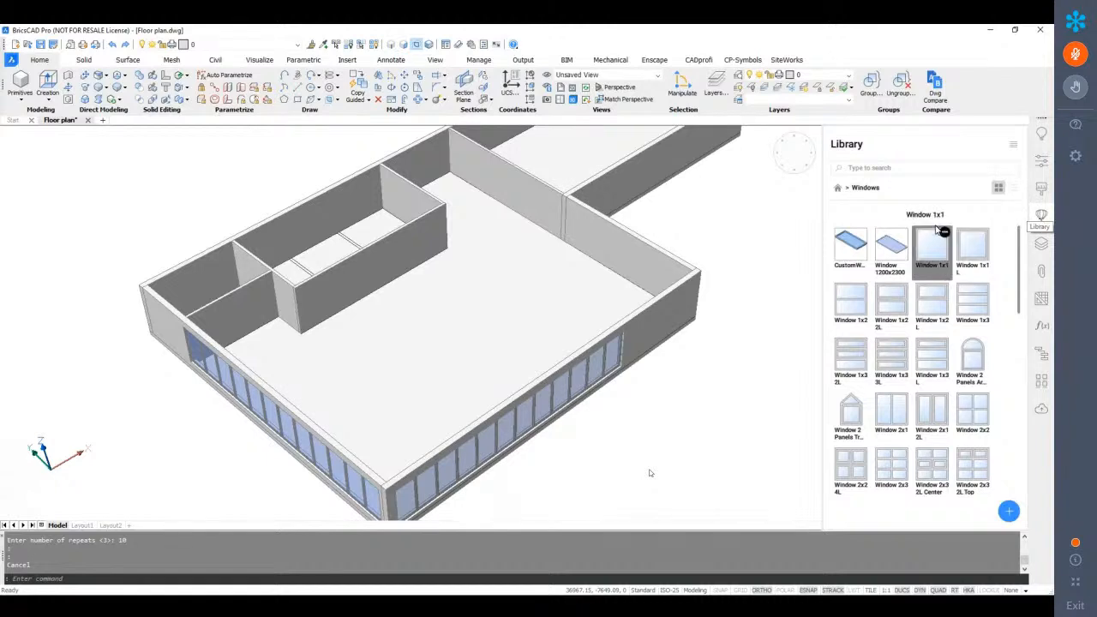
left_click(838, 186)
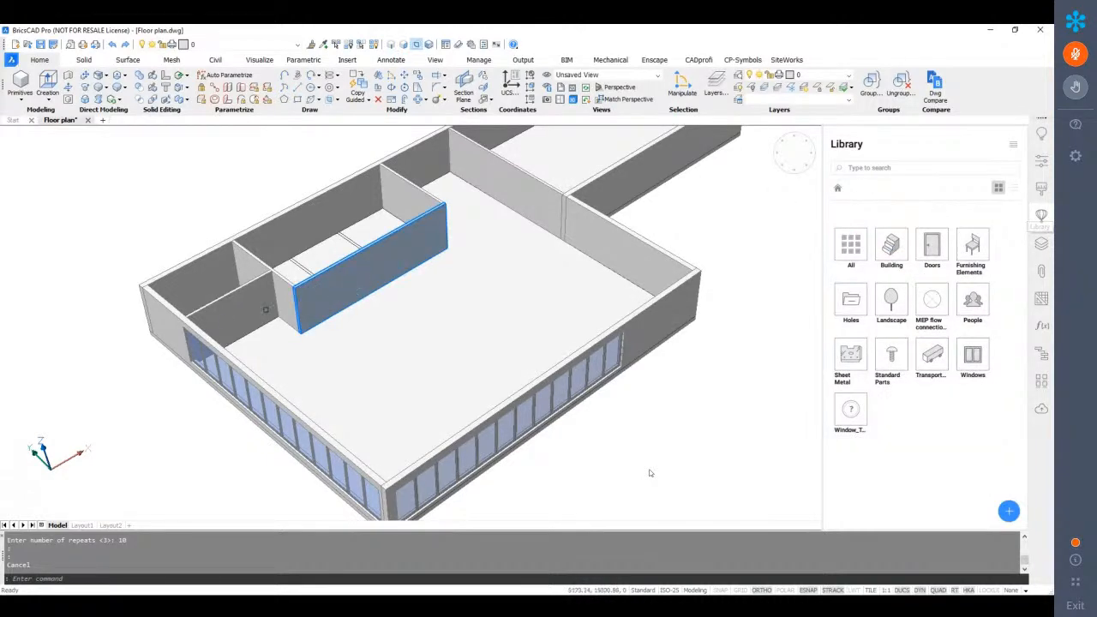
left_click(932, 247)
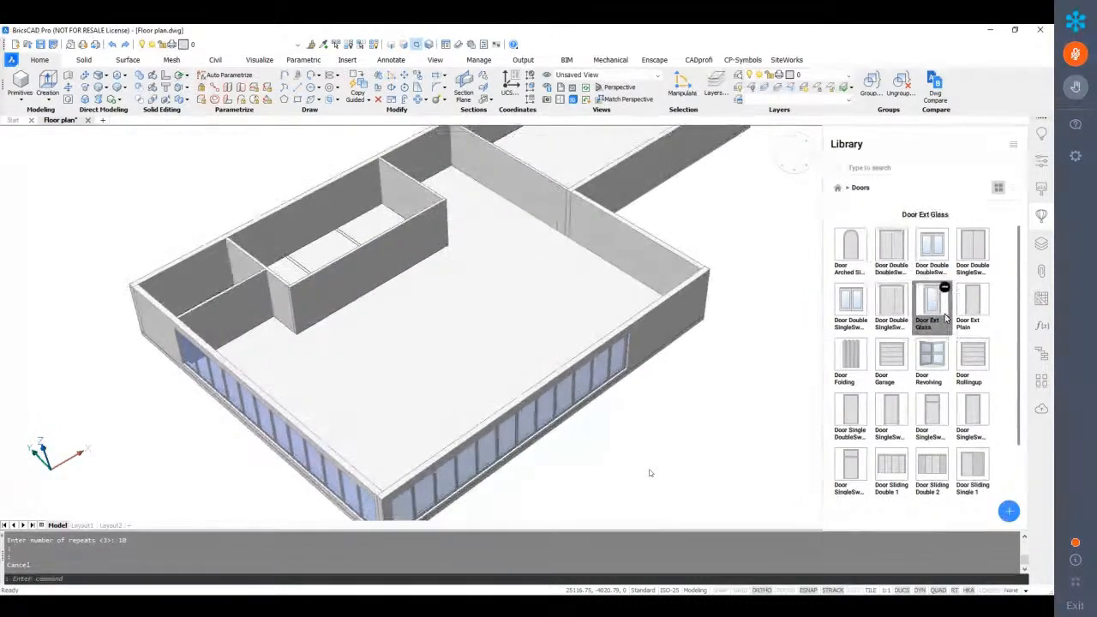
left_click(891, 252)
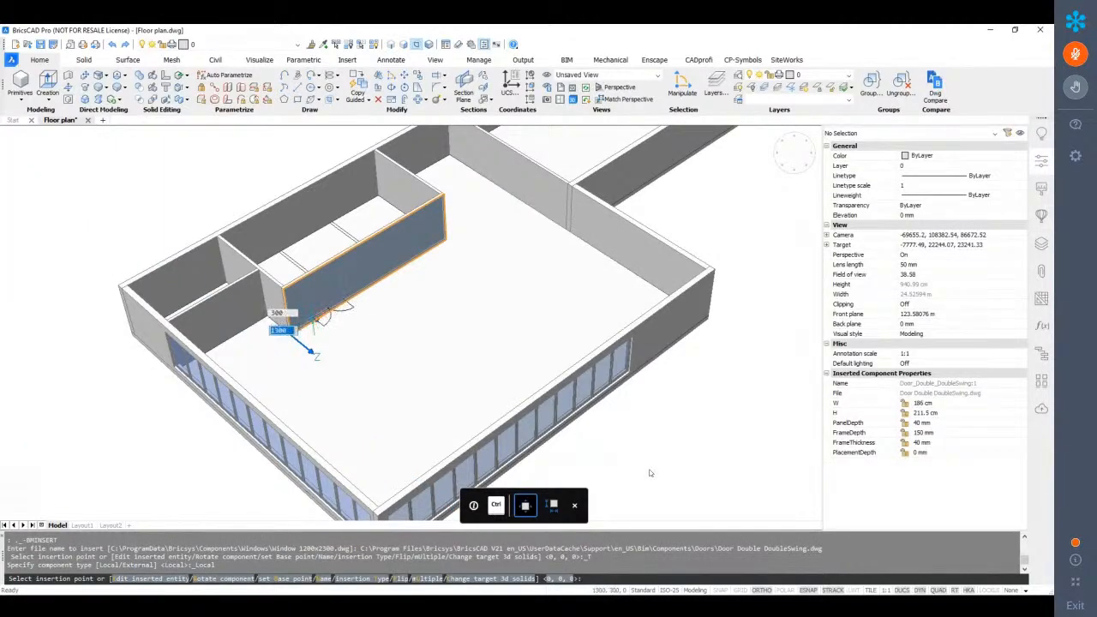
left_click(319, 318)
scroll(369, 321, "up", 3)
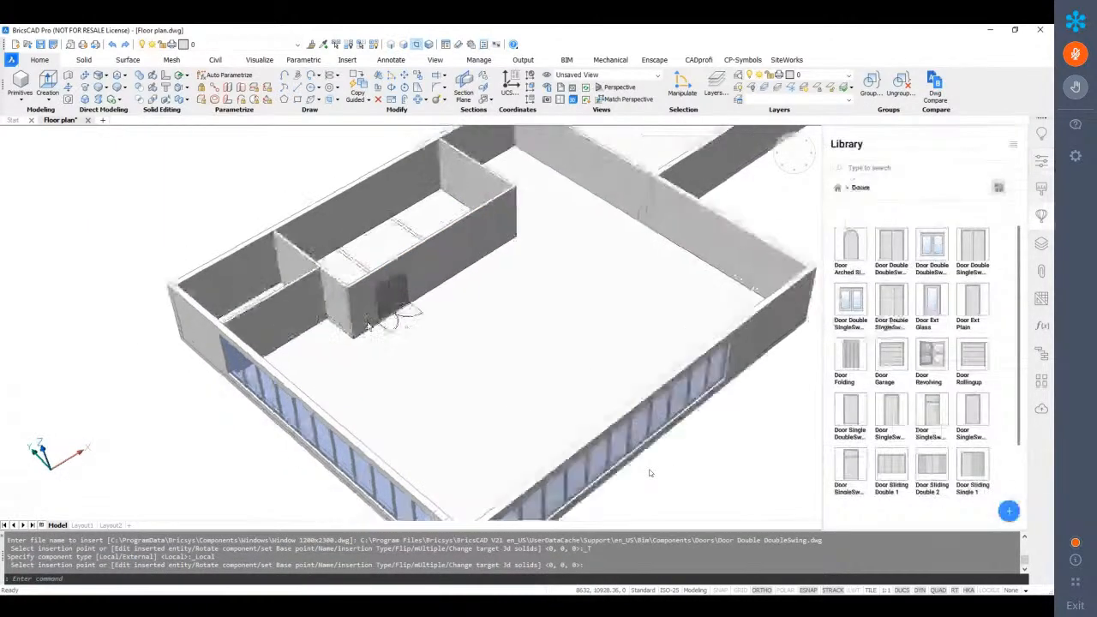
scroll(368, 326, "up", 1)
Examine the colour and layer choices offered for the inserted double door
mouse_move(404, 294)
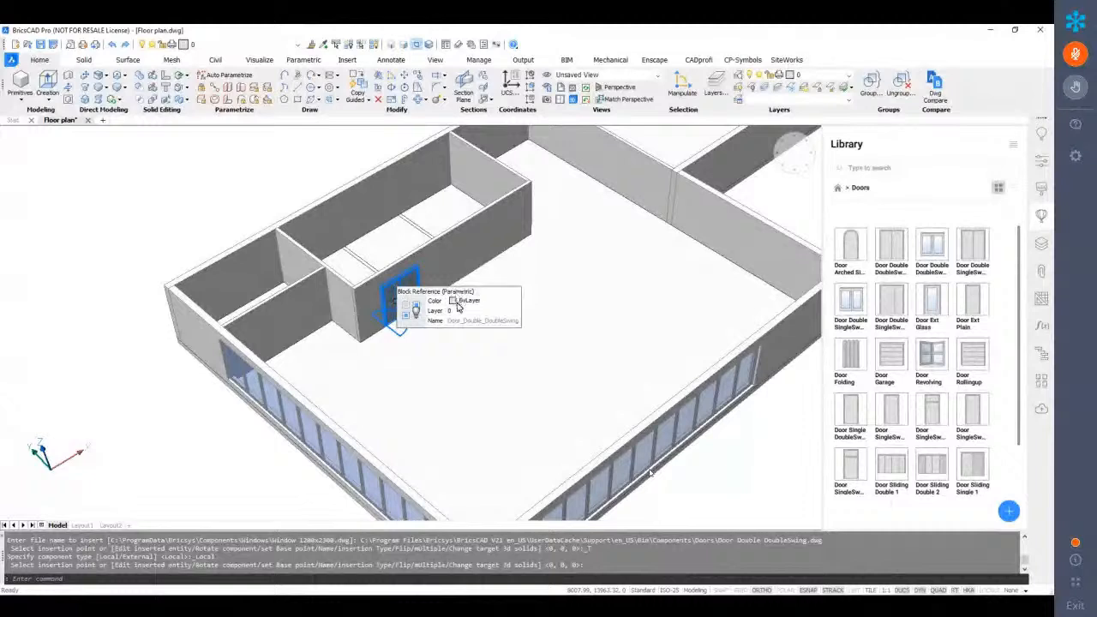
left_click(498, 302)
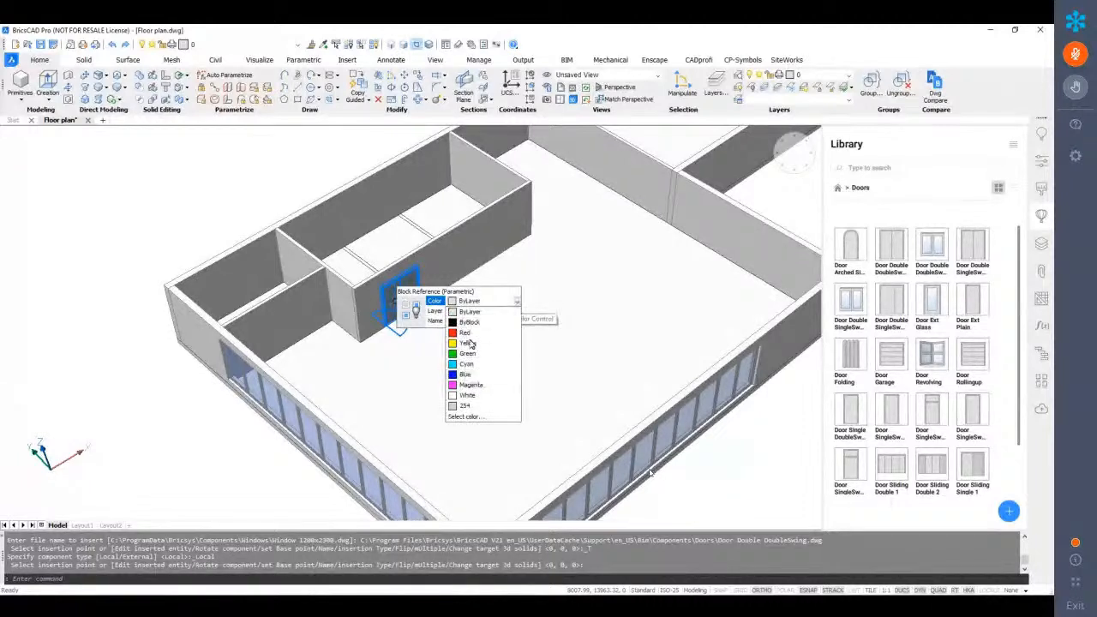
left_click(516, 304)
left_click(501, 311)
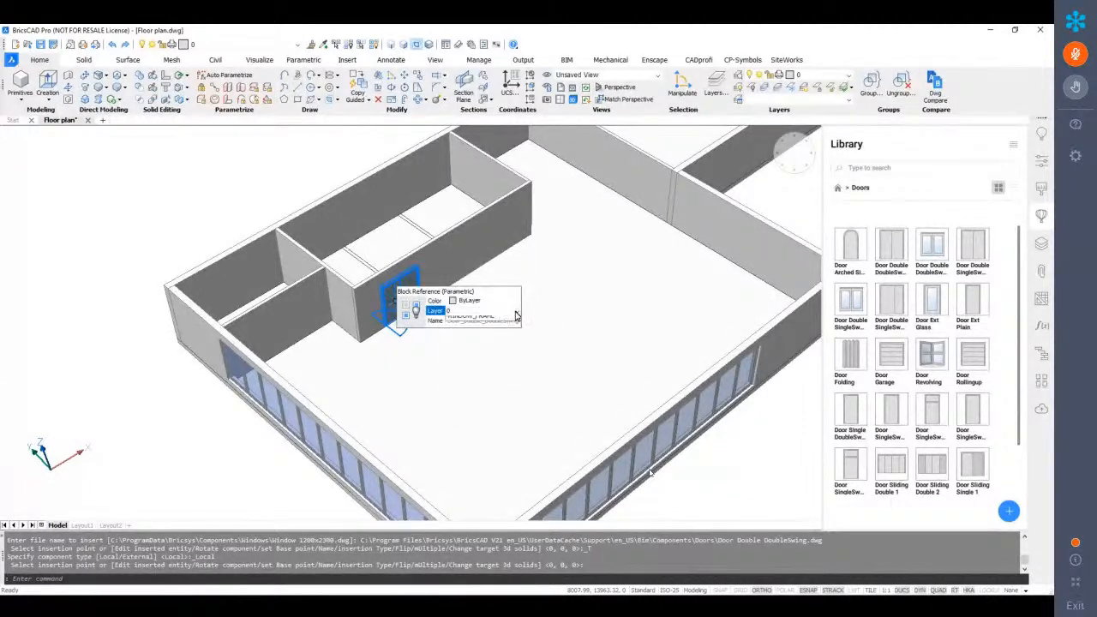
left_click(517, 313)
left_click(517, 315)
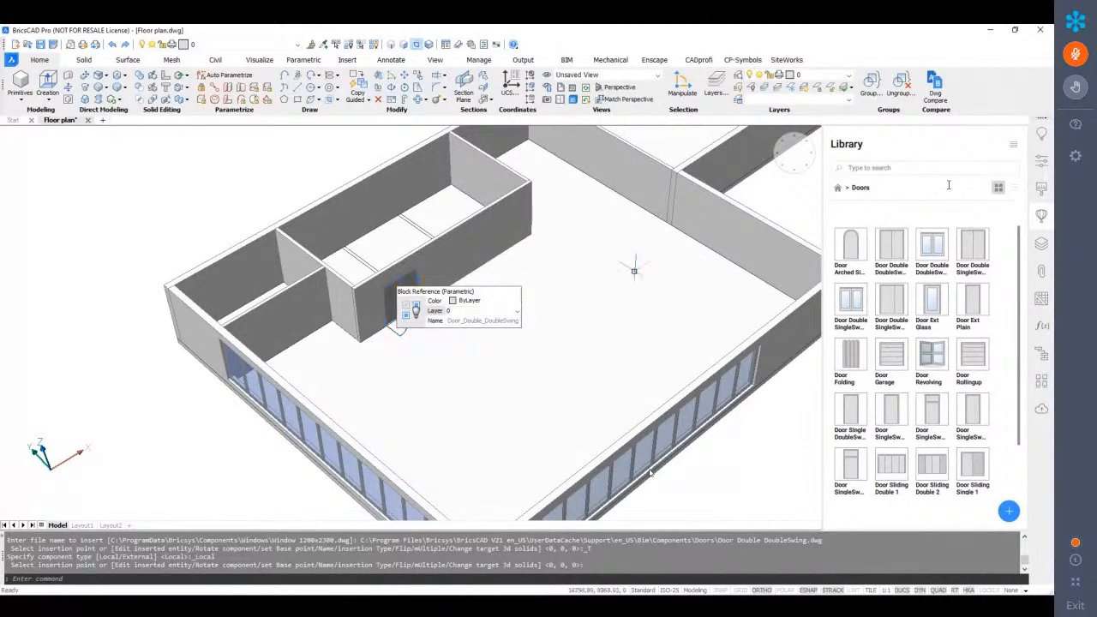
key("Escape")
key("Escape")
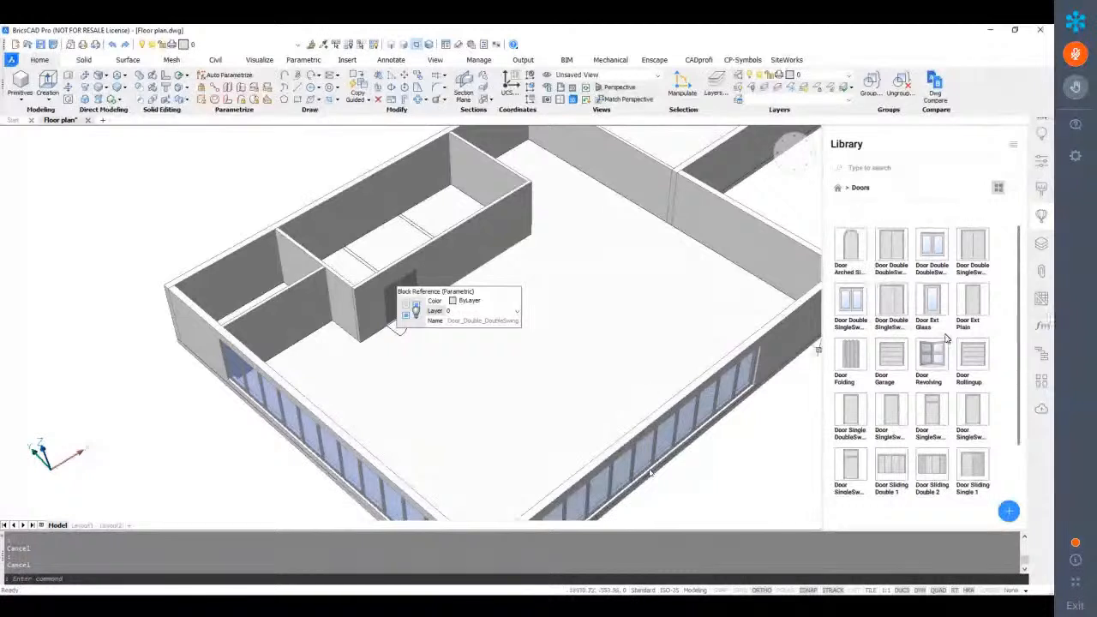
left_click(757, 441)
key("Escape")
Insert the library door Door Ext Plain at floor level into the adjacent interior wall, about 1000 mm from its corner
left_click(971, 313)
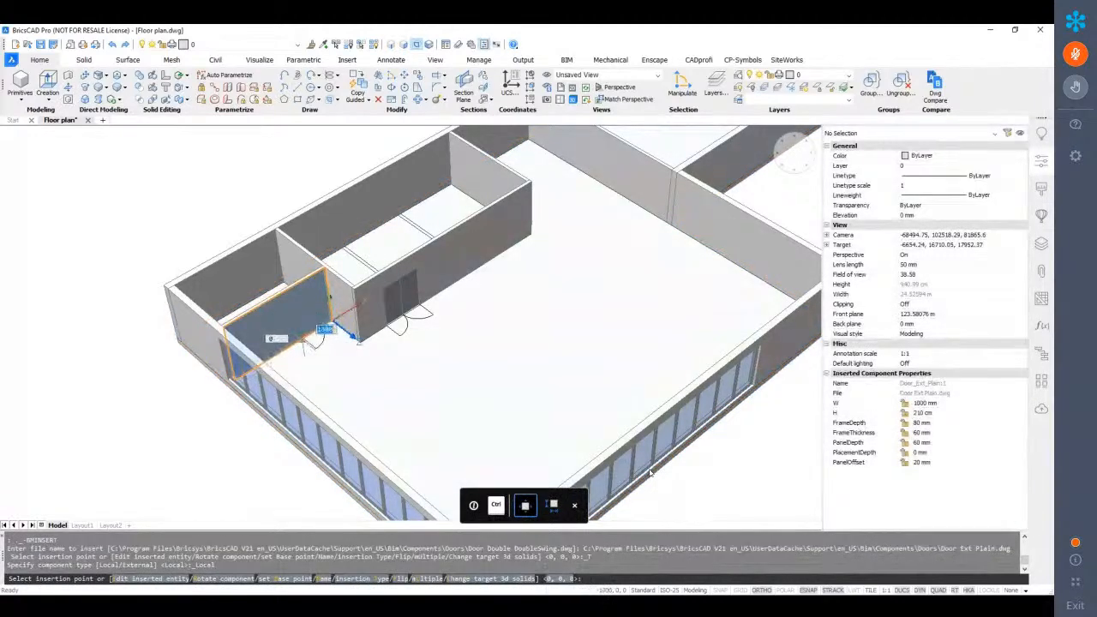
left_click(304, 346)
key("Escape")
scroll(395, 309, "down", 5)
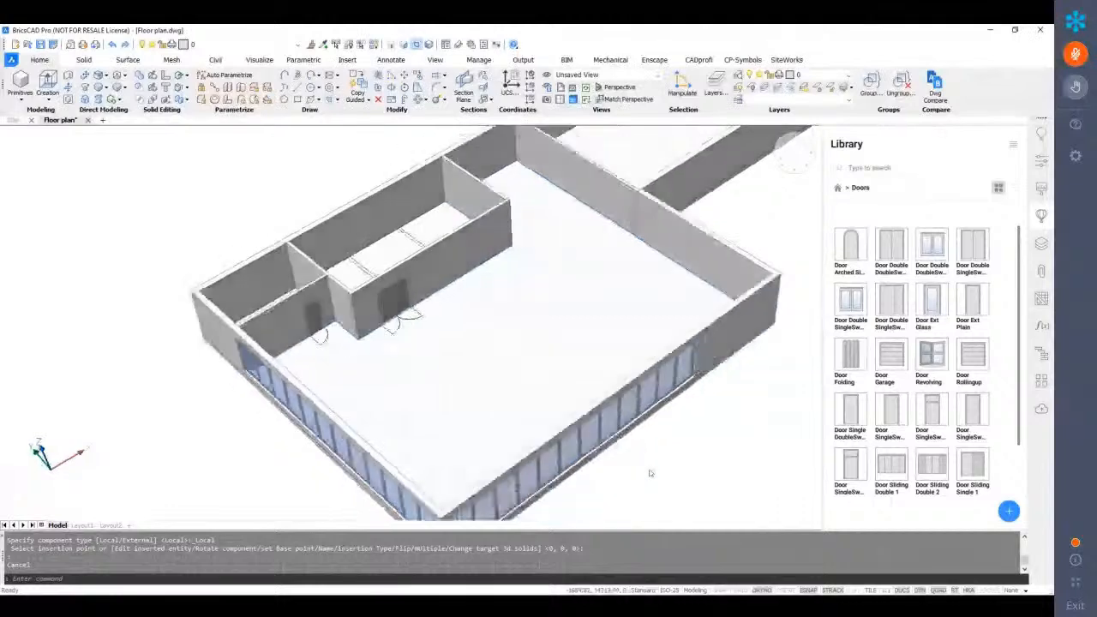
middle_click_drag(206, 424, 205, 427, "shift")
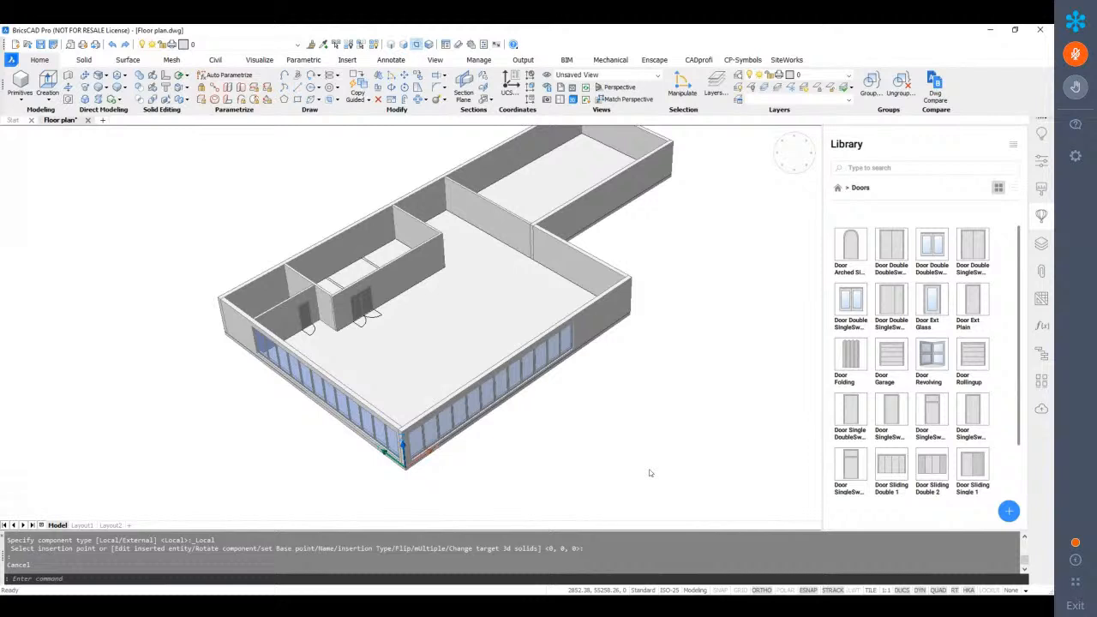
middle_click_drag(295, 418, 208, 454, "shift")
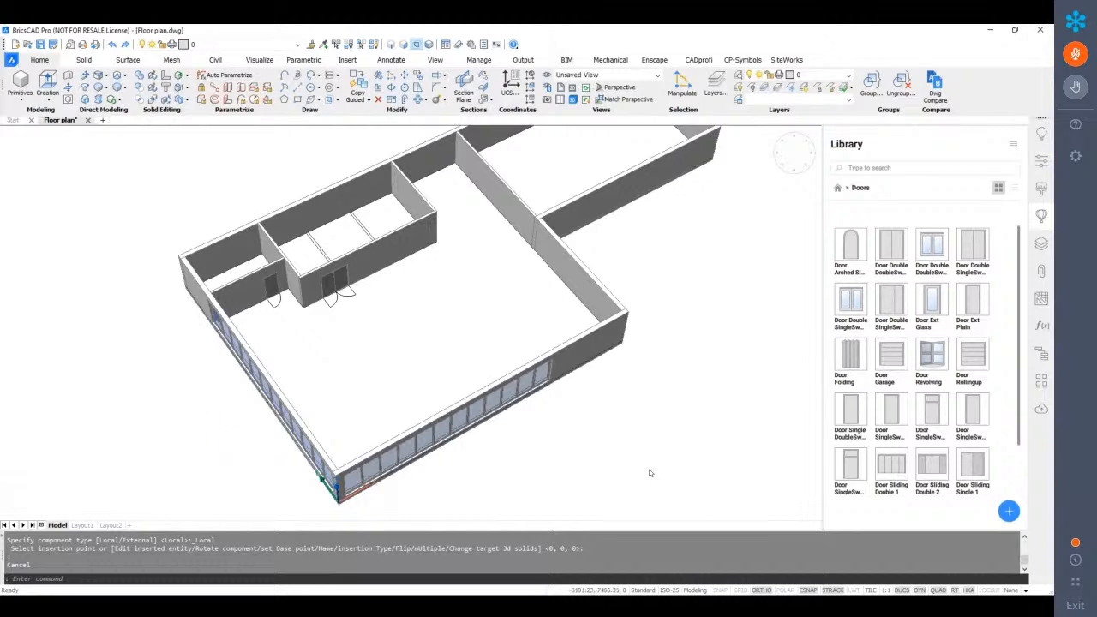
middle_click_drag(332, 425, 357, 420, "shift")
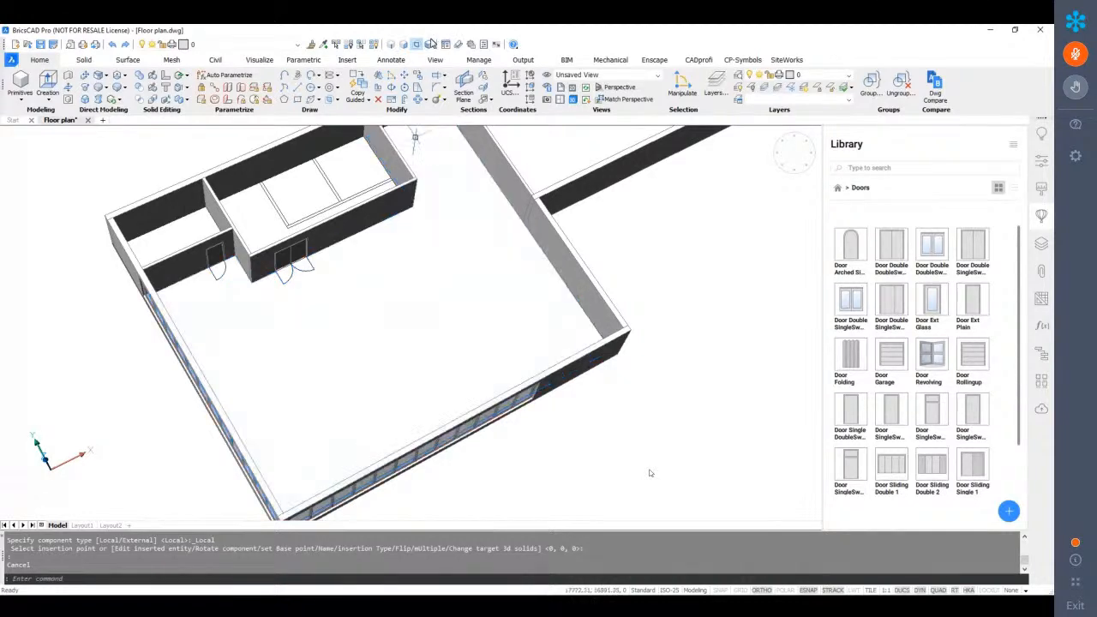
Set SELECTIONMODES to 0 and look over the building with its inserted windows and doors
left_click(417, 45)
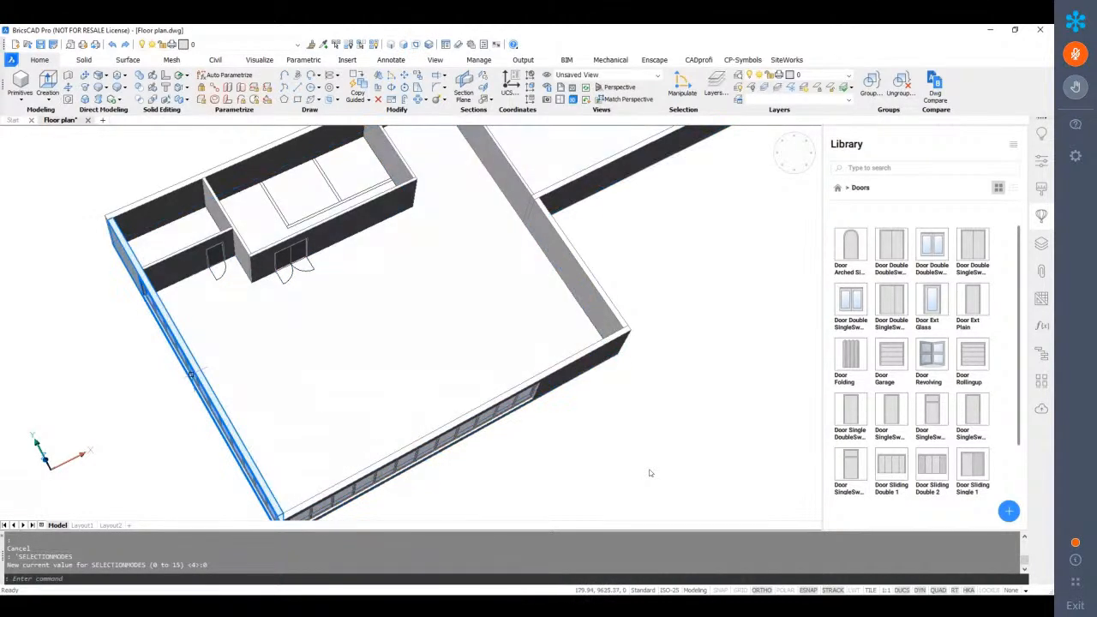
mouse_move(245, 367)
middle_mouse_down("shift")
mouse_move(276, 385)
mouse_move(244, 378)
middle_mouse_up("shift")
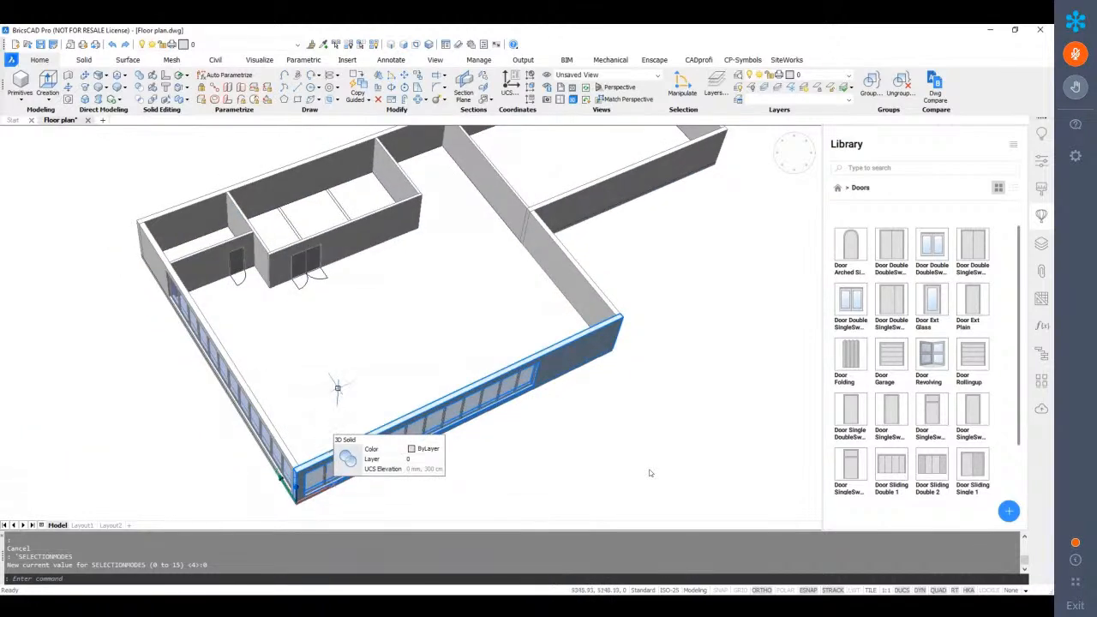
mouse_move(326, 415)
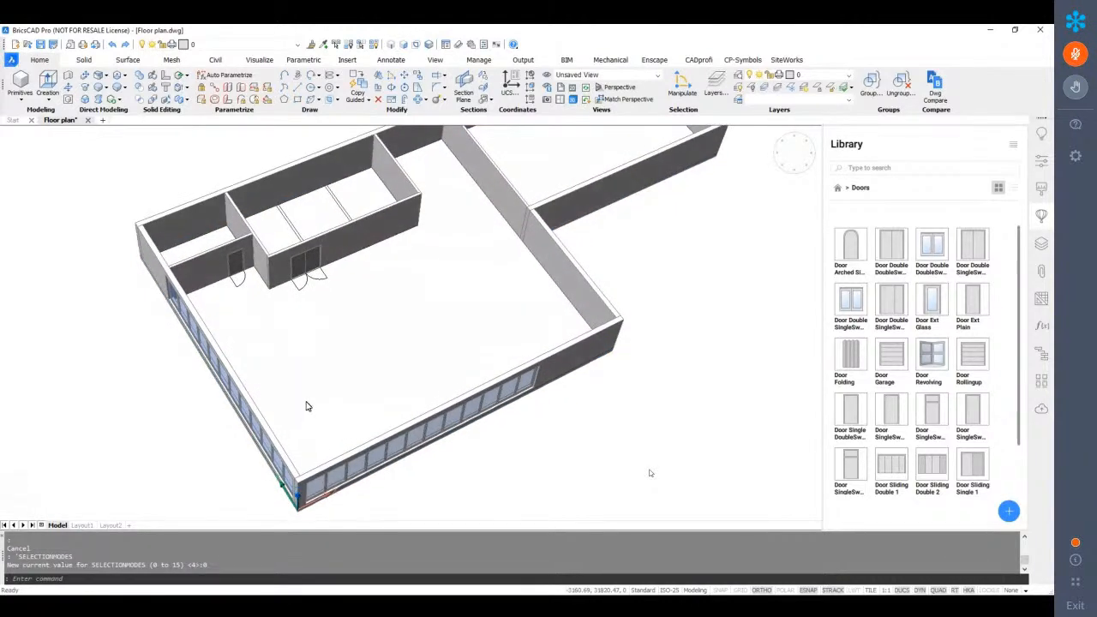
middle_click_drag(371, 388, 330, 388, "shift")
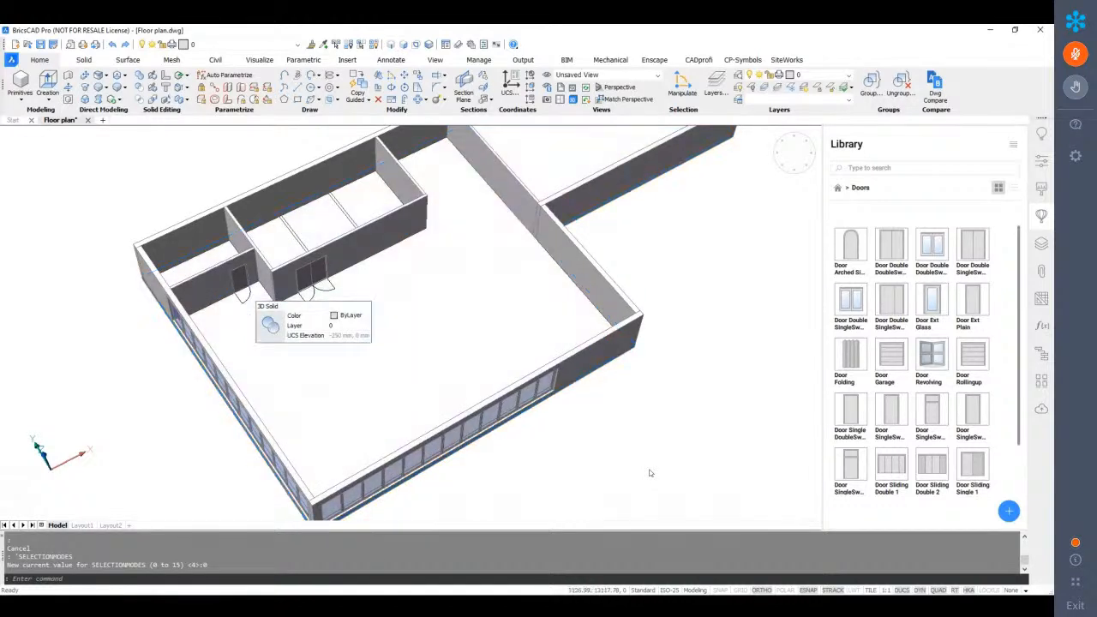
middle_click_drag(447, 163, 406, 197)
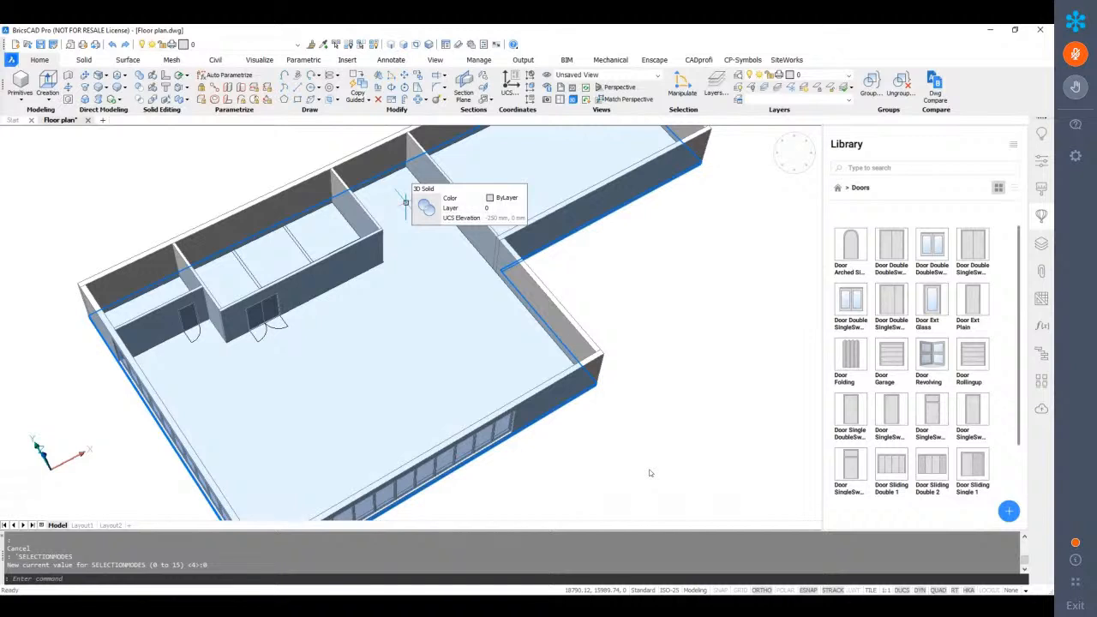
scroll(409, 211, "down", 3)
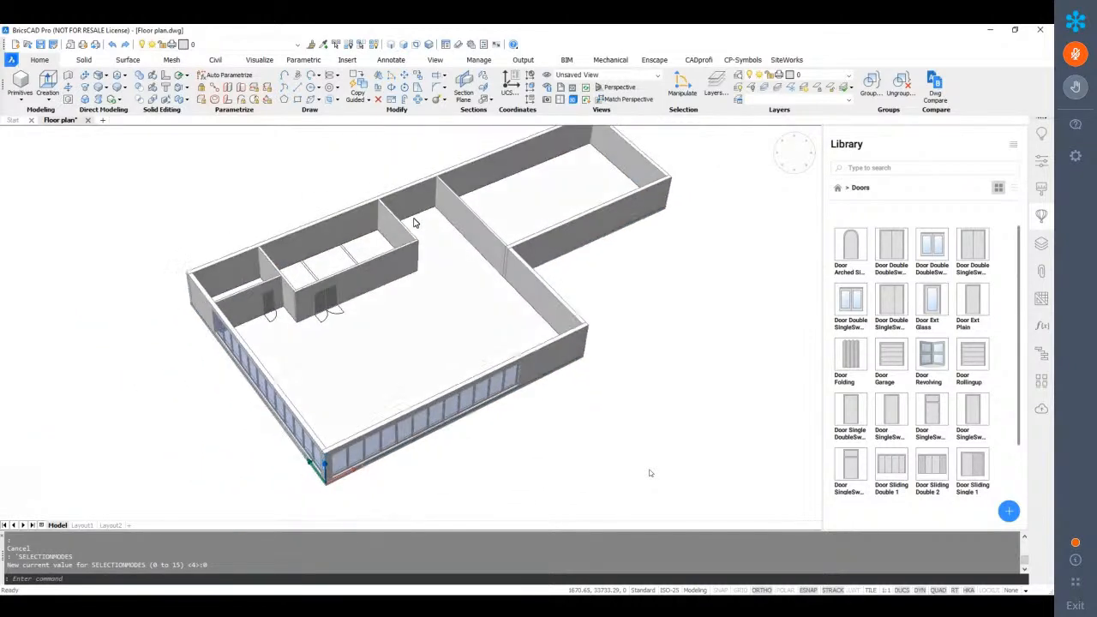
Start inserting the library component Furniture Desk from Furnishing Elements on the large room's floor near the windowed corner
left_click(839, 188)
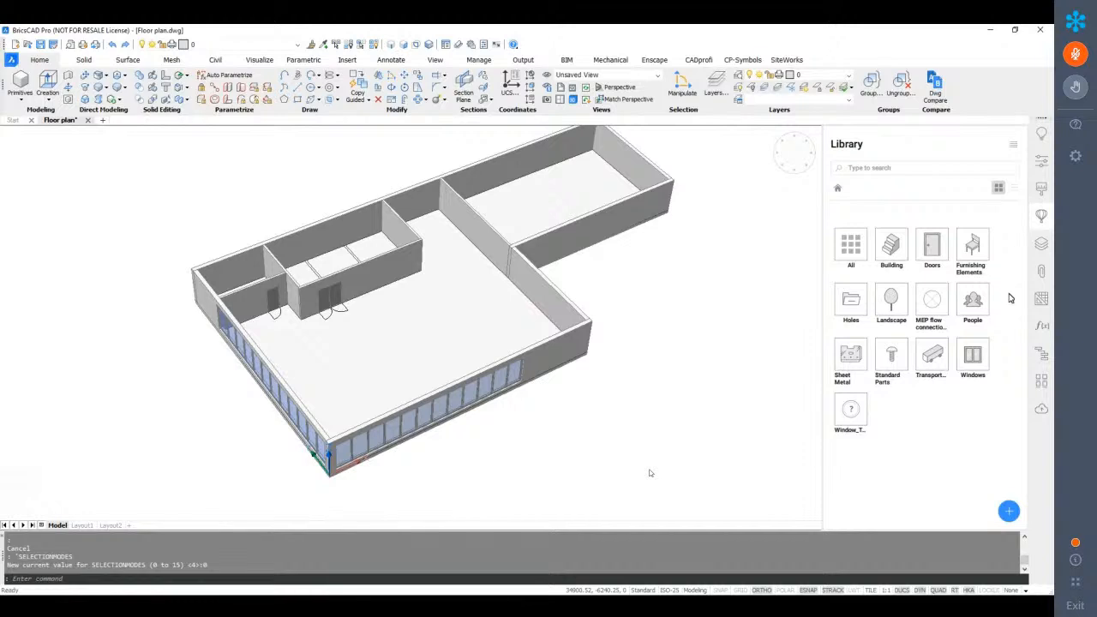
left_click(974, 251)
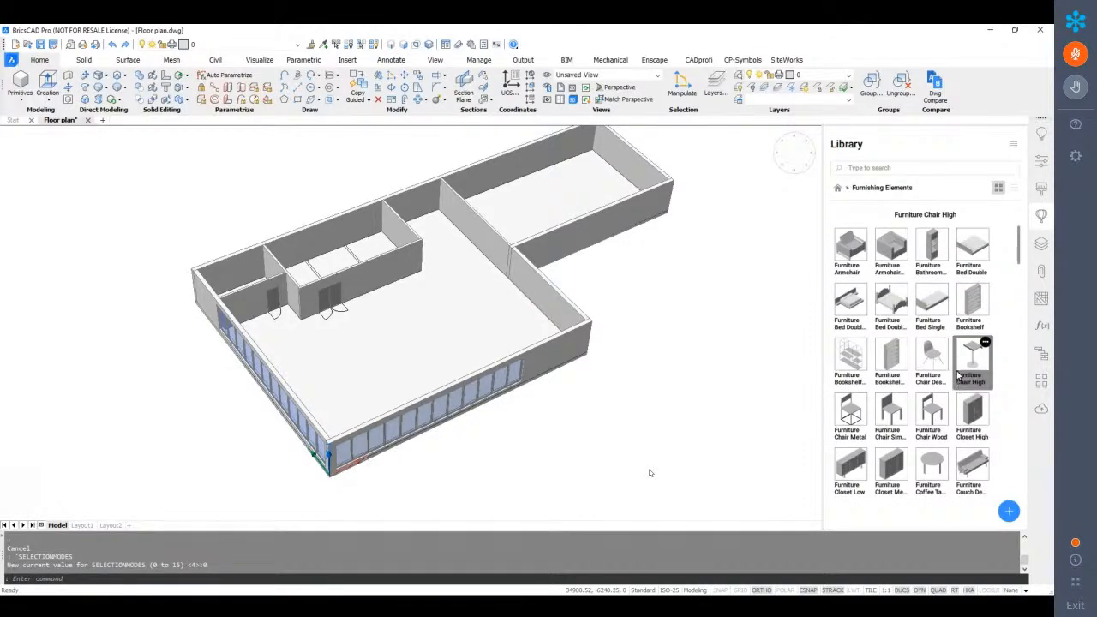
scroll(961, 392, "down", 5)
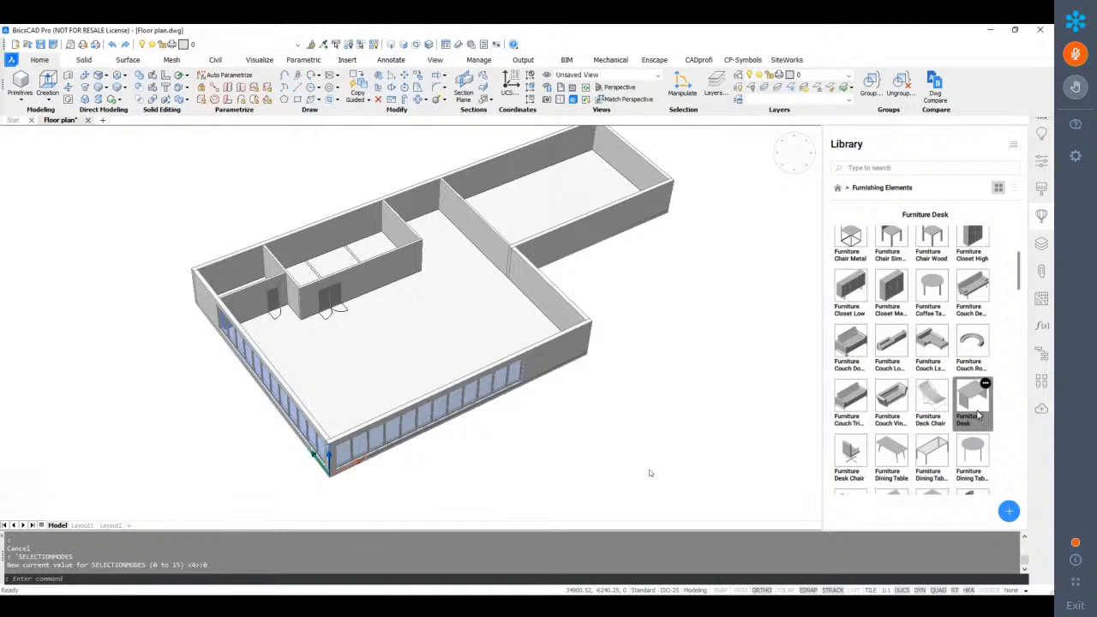
left_click_drag(977, 414, 341, 410)
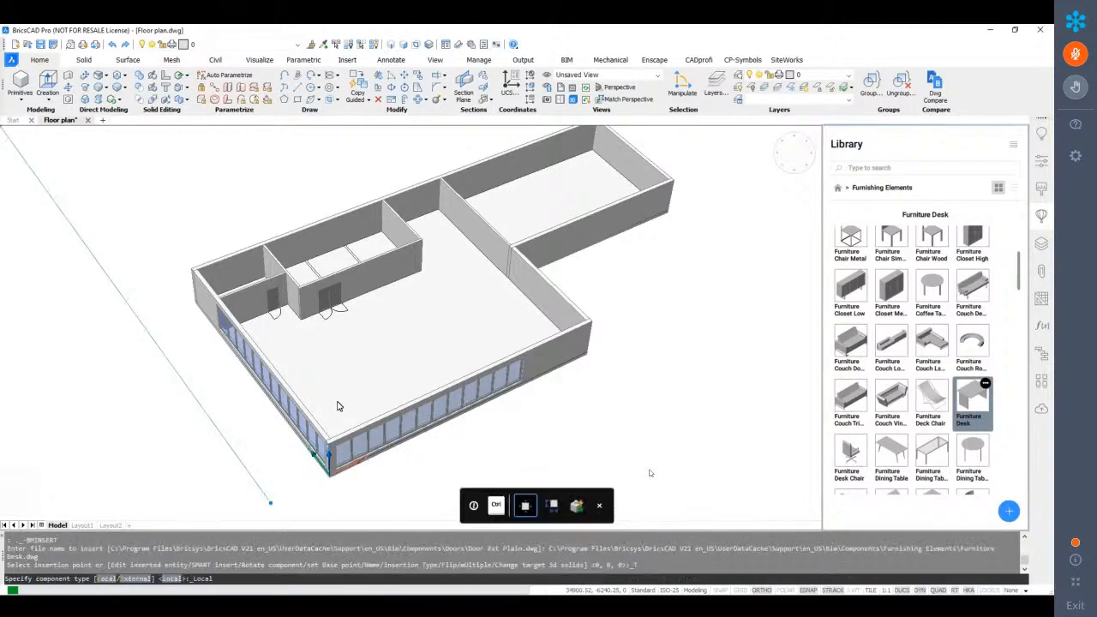
scroll(340, 390, "up", 3)
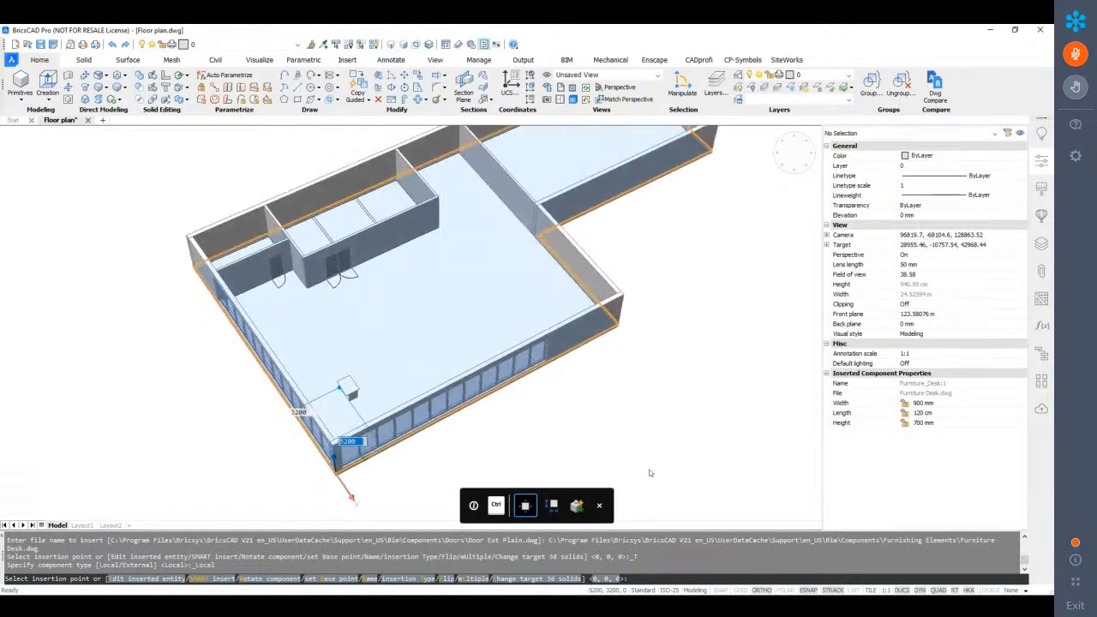
scroll(333, 385, "up", 4)
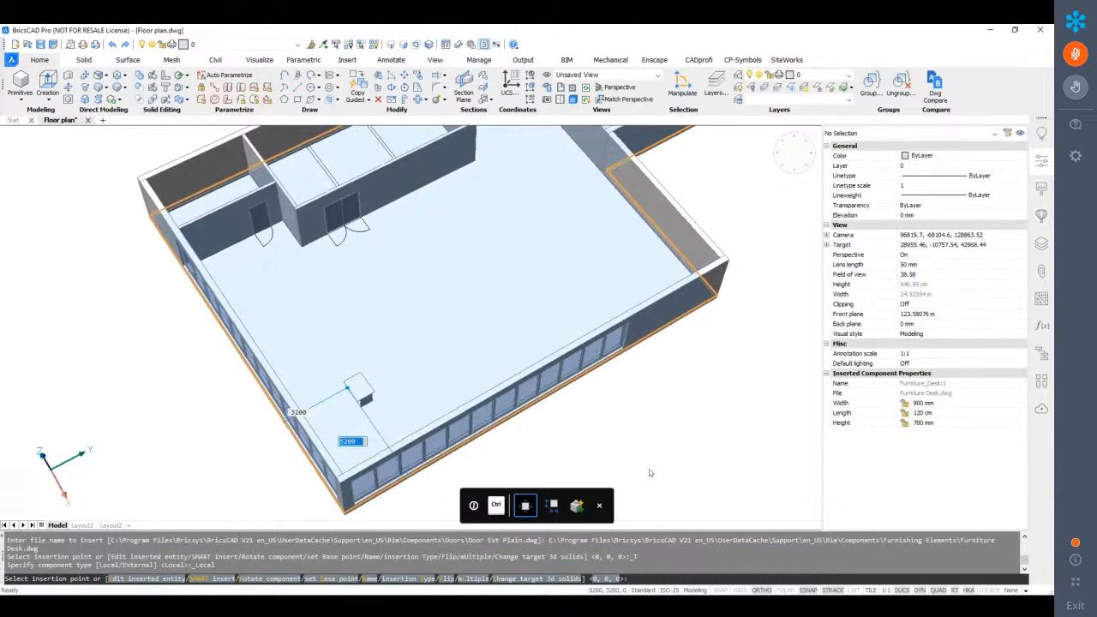
Rotate the desk being inserted so that its edges run parallel to the walls at the windowed corner
left_click(253, 581)
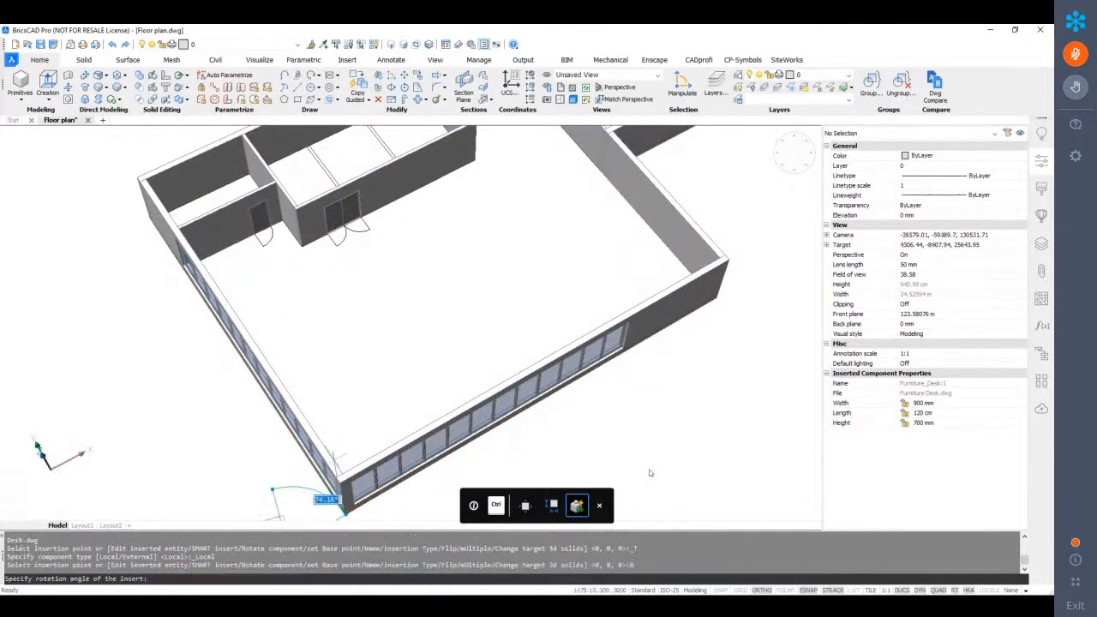
middle_click_drag(347, 509, 342, 463, "shift")
left_click(304, 471)
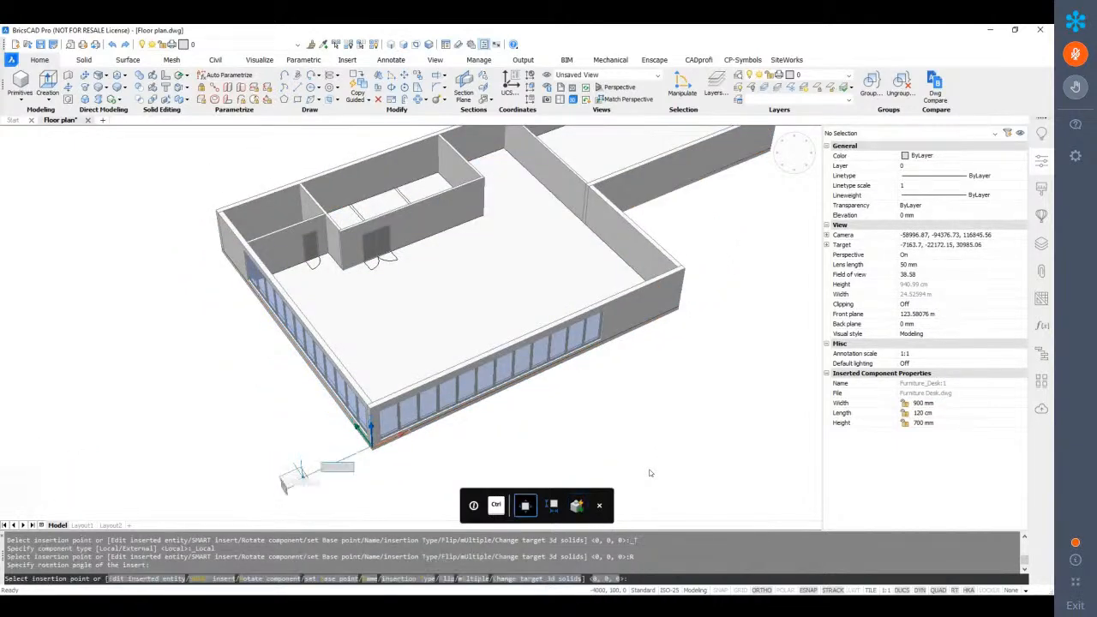
scroll(391, 371, "up", 2)
scroll(387, 370, "up", 2)
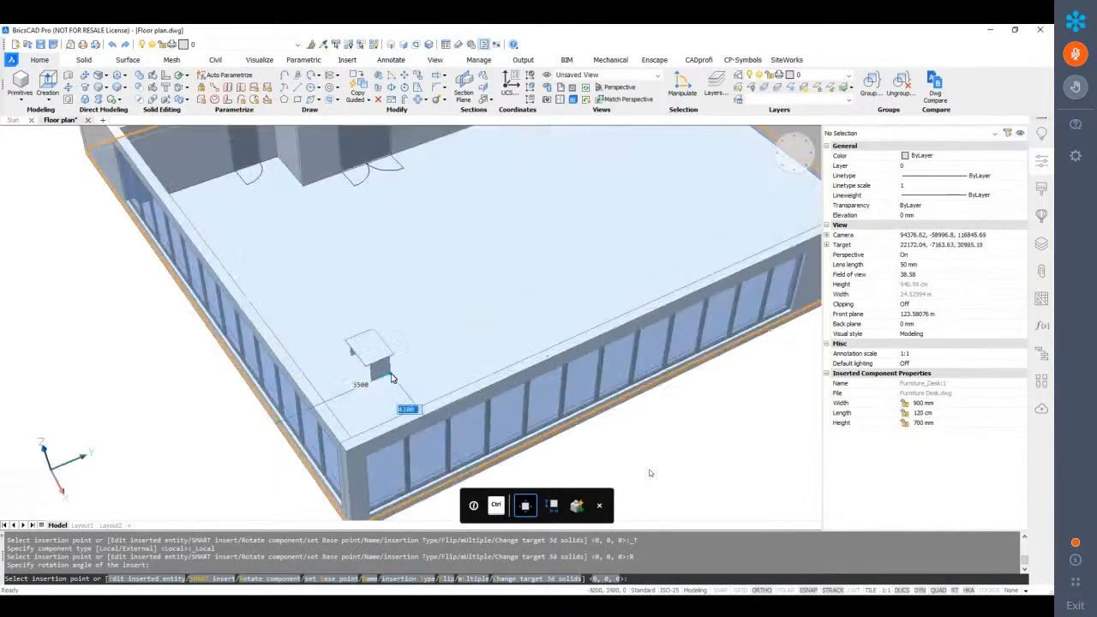
type("r")
key("Return")
left_click(388, 396)
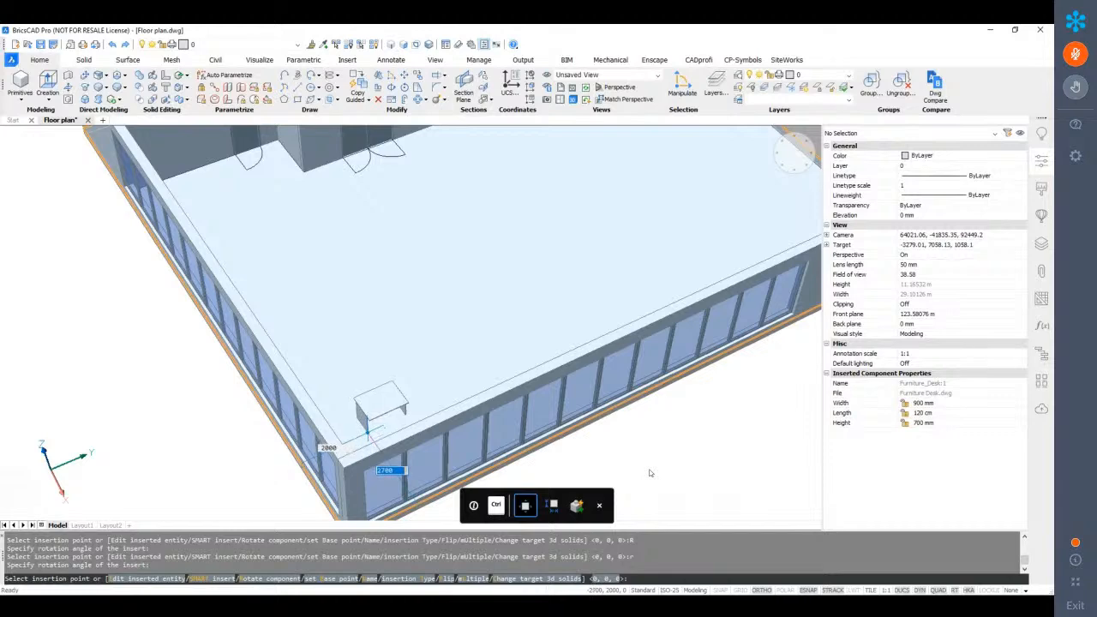
Place the desk on the floor near the windowed corner, at about X 1900 and Y 2200
scroll(367, 433, "down", 2)
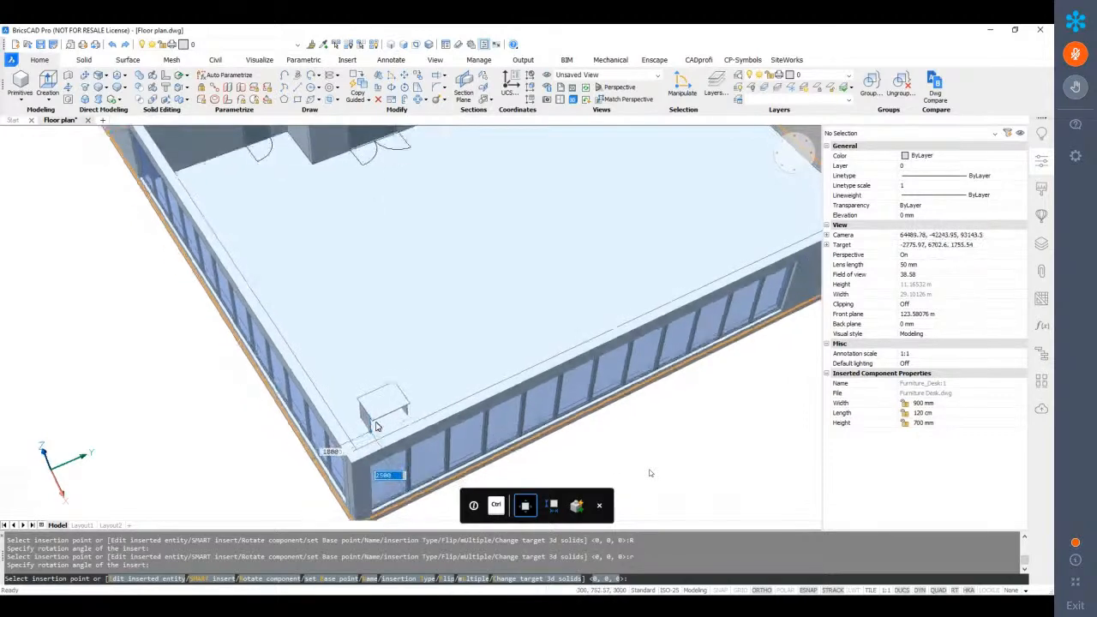
scroll(377, 423, "down", 2)
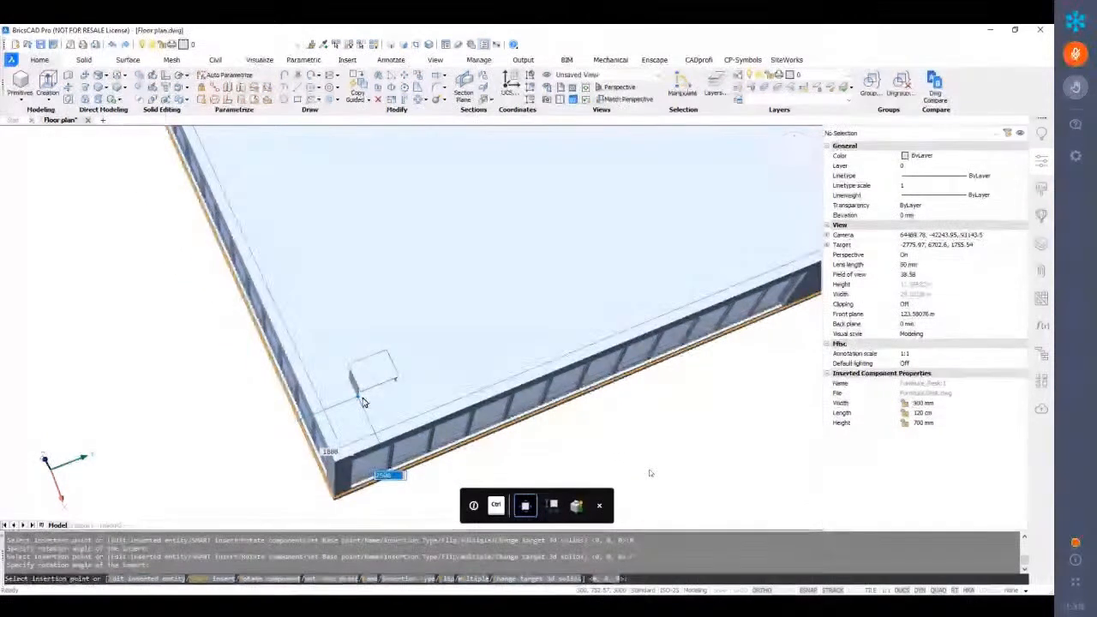
middle_click_drag(363, 399, 364, 404, "shift")
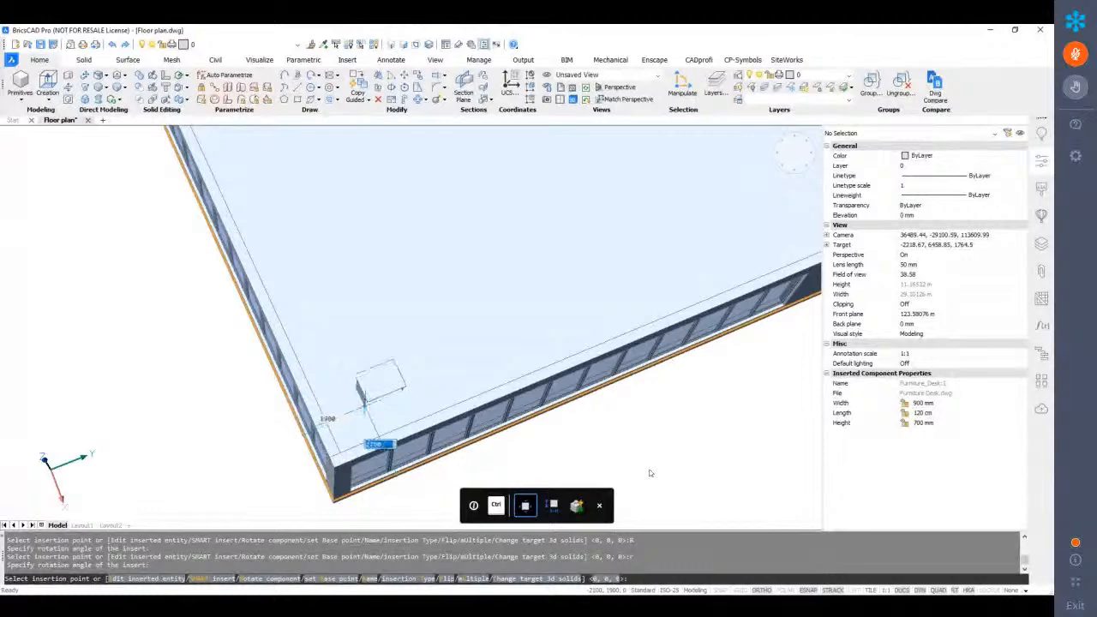
left_click(364, 403)
mouse_move(389, 382)
middle_mouse_down("shift")
mouse_move(412, 381)
mouse_move(448, 406)
mouse_move(424, 395)
mouse_move(375, 399)
mouse_move(371, 412)
mouse_move(371, 384)
middle_mouse_up("shift")
scroll(417, 396, "up", 1)
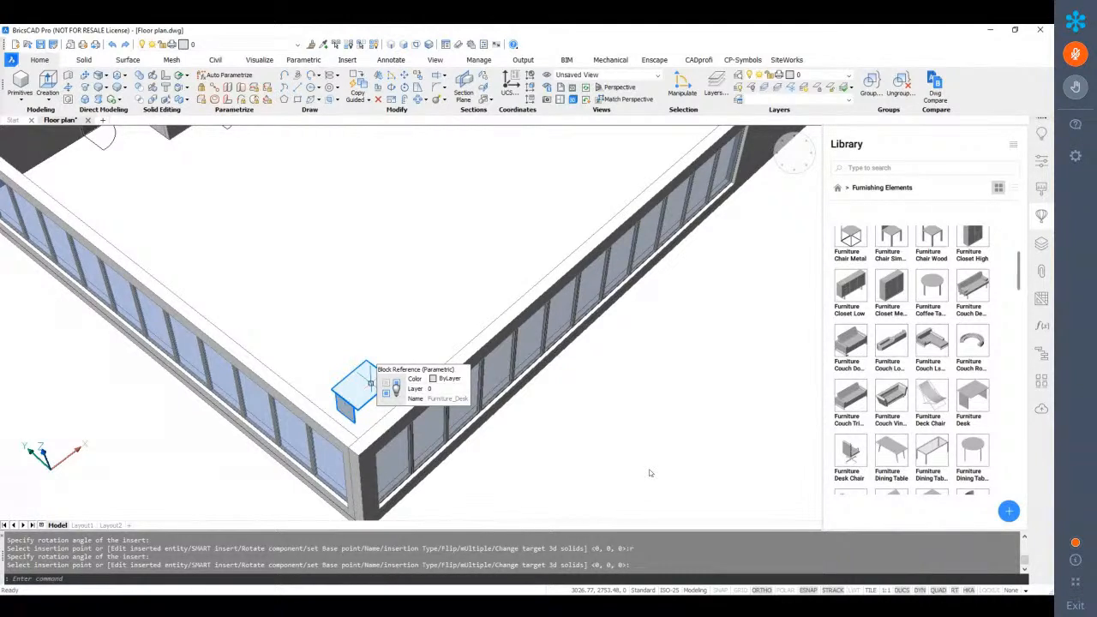
Increase the Length parameter of the inserted desk to make the desktop longer
left_click(372, 385)
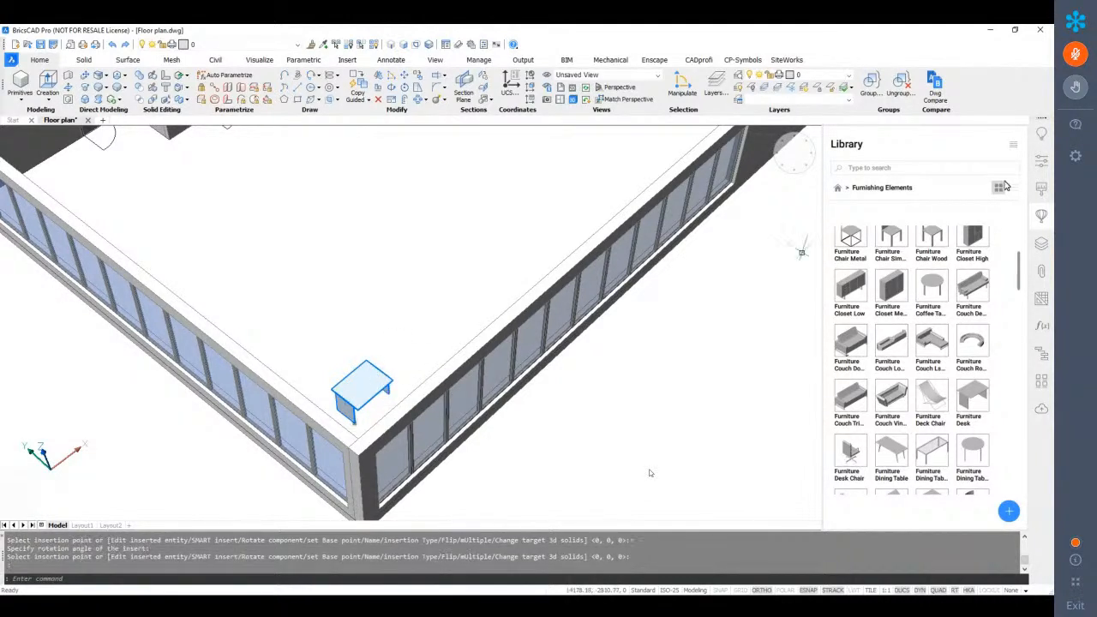
left_click(1040, 169)
scroll(837, 521, "down", 5)
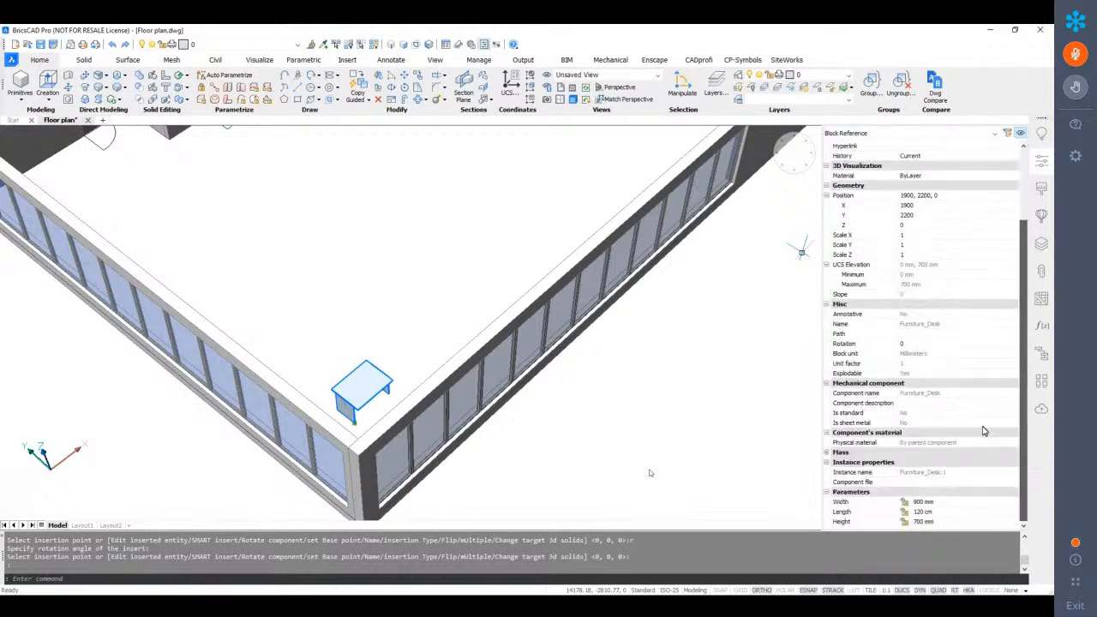
left_click(911, 512)
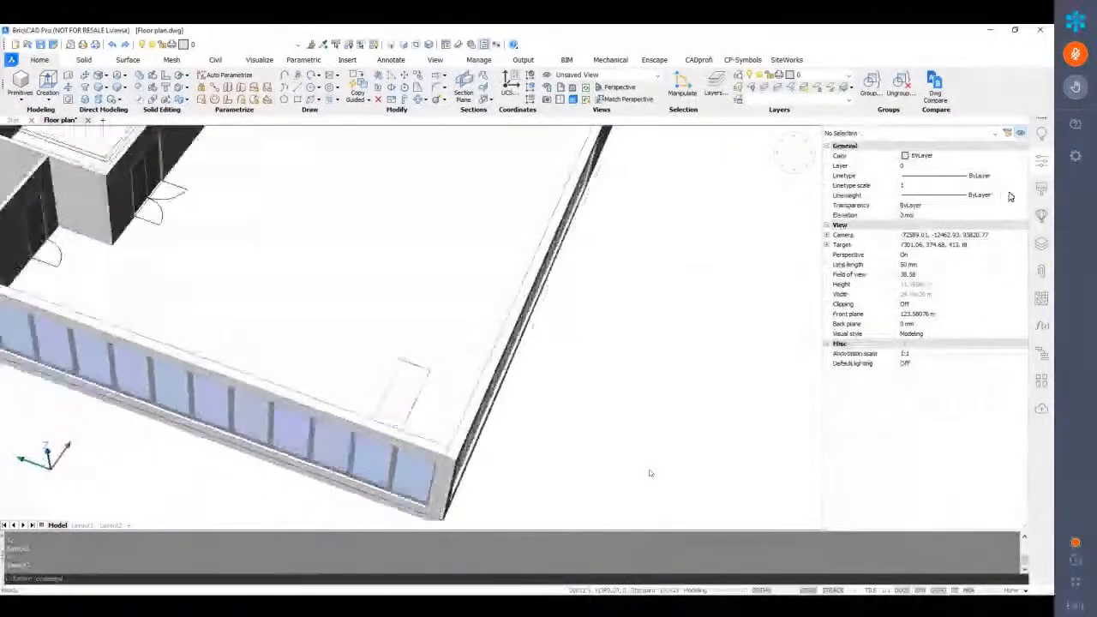
Insert the library component Furniture Desk Chair on the floor between the desk and the nearby window wall
middle_click_drag(1010, 197, 1044, 218, "shift")
left_click(1043, 218)
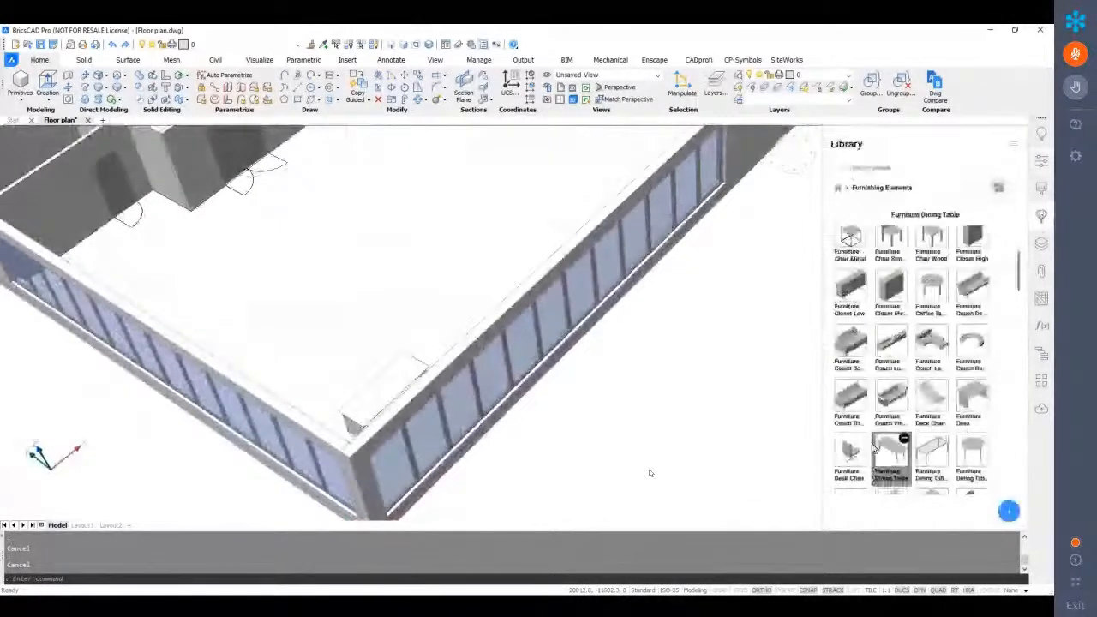
scroll(853, 460, "down", 1)
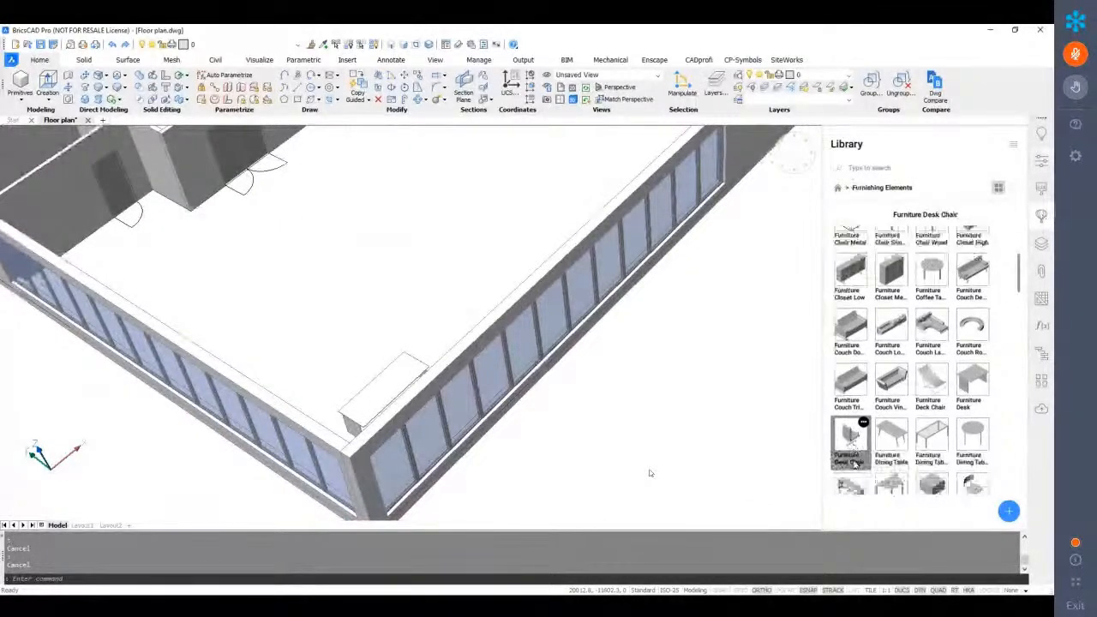
scroll(854, 464, "down", 3)
scroll(858, 461, "down", 1)
left_click(852, 391)
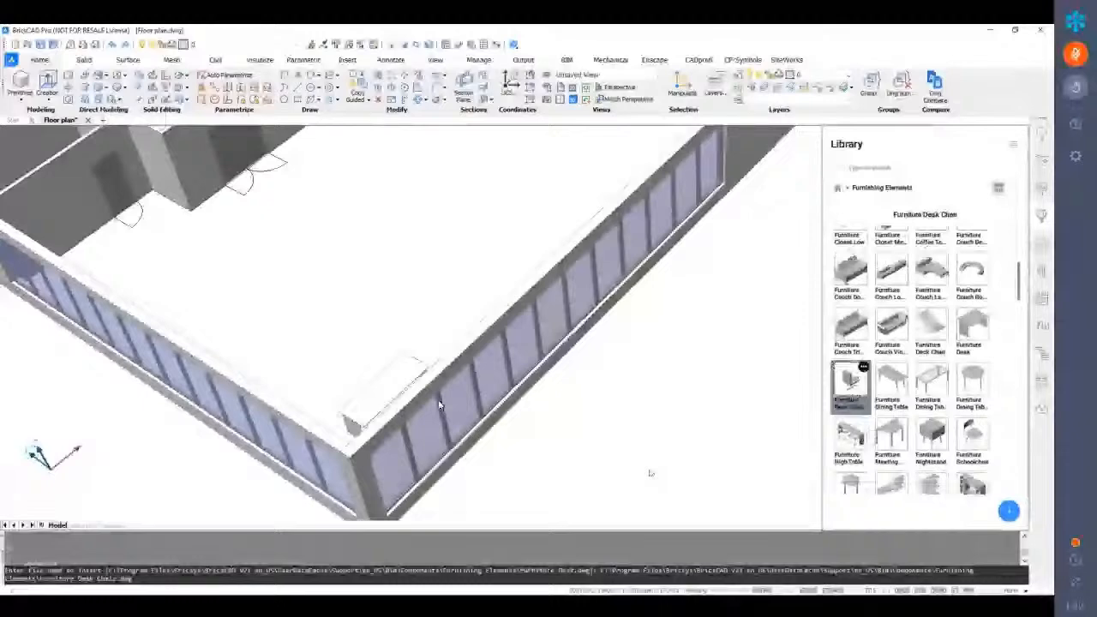
middle_click_drag(420, 402, 455, 380, "shift")
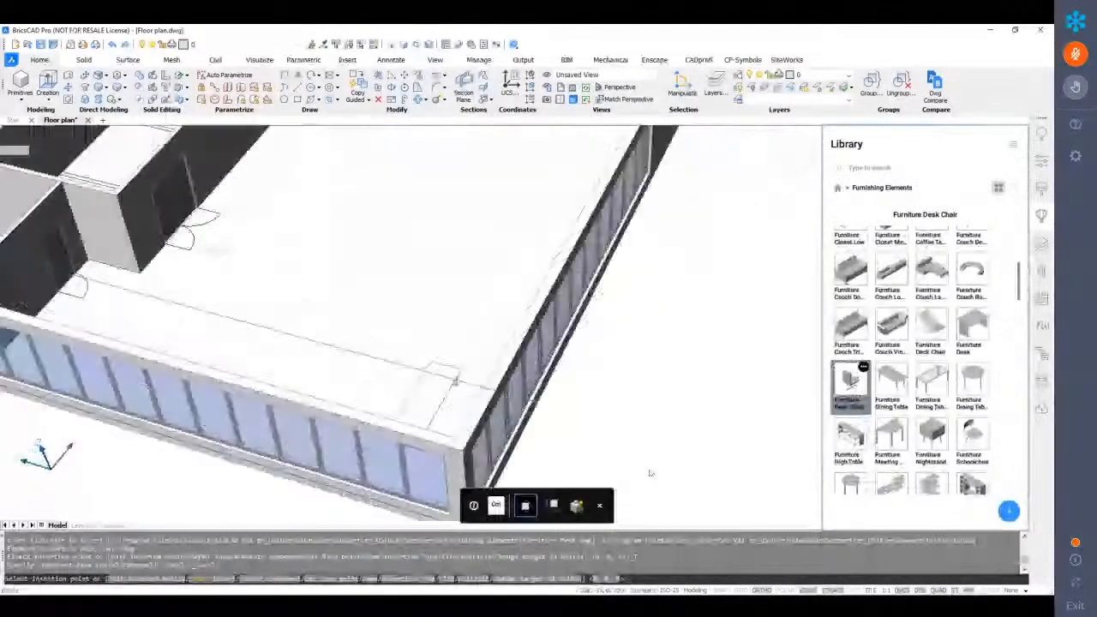
scroll(455, 380, "up", 5)
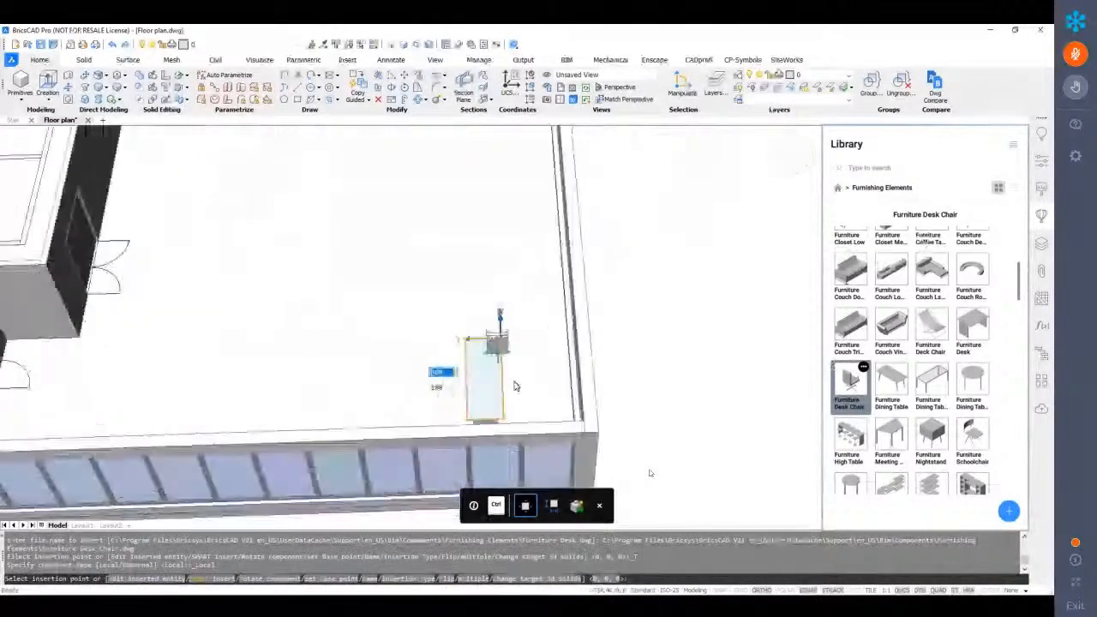
middle_click_drag(516, 386, 549, 398, "shift")
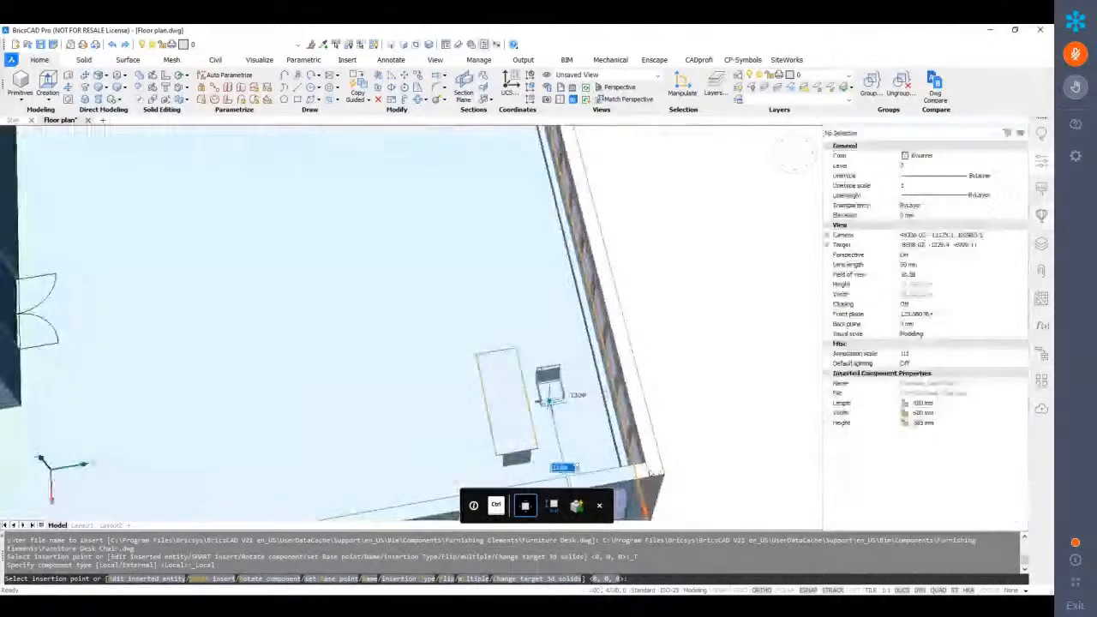
left_click(548, 374)
Rotate the desk chair about its vertical axis so that it faces the long side of the desk
middle_click_drag(548, 375, 513, 386, "shift")
left_click(511, 384)
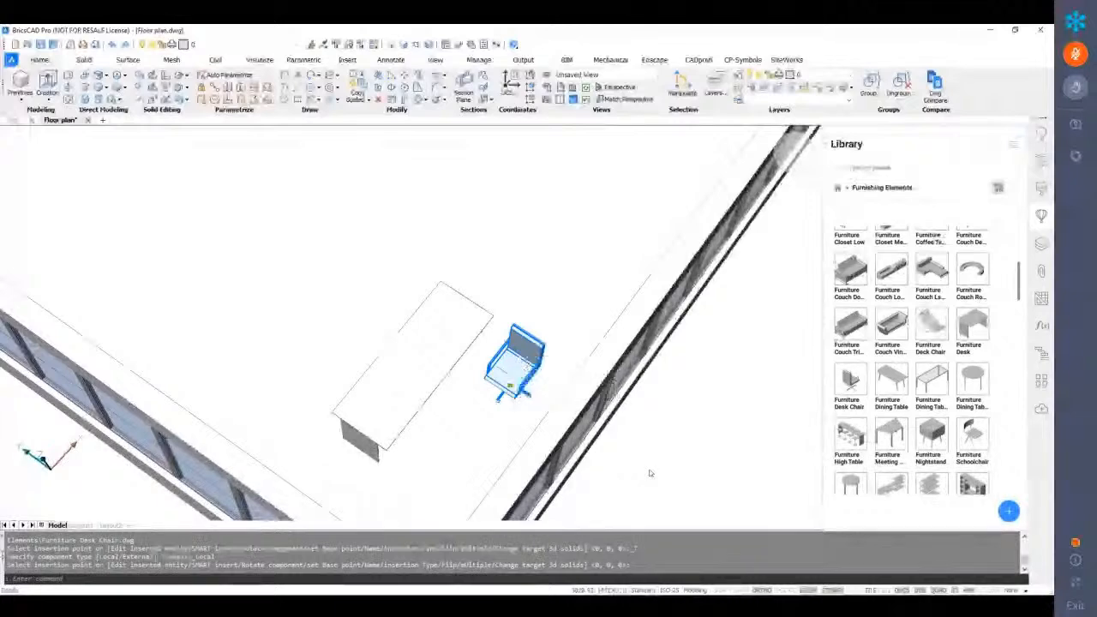
key("Escape")
key("Escape")
left_click(510, 385)
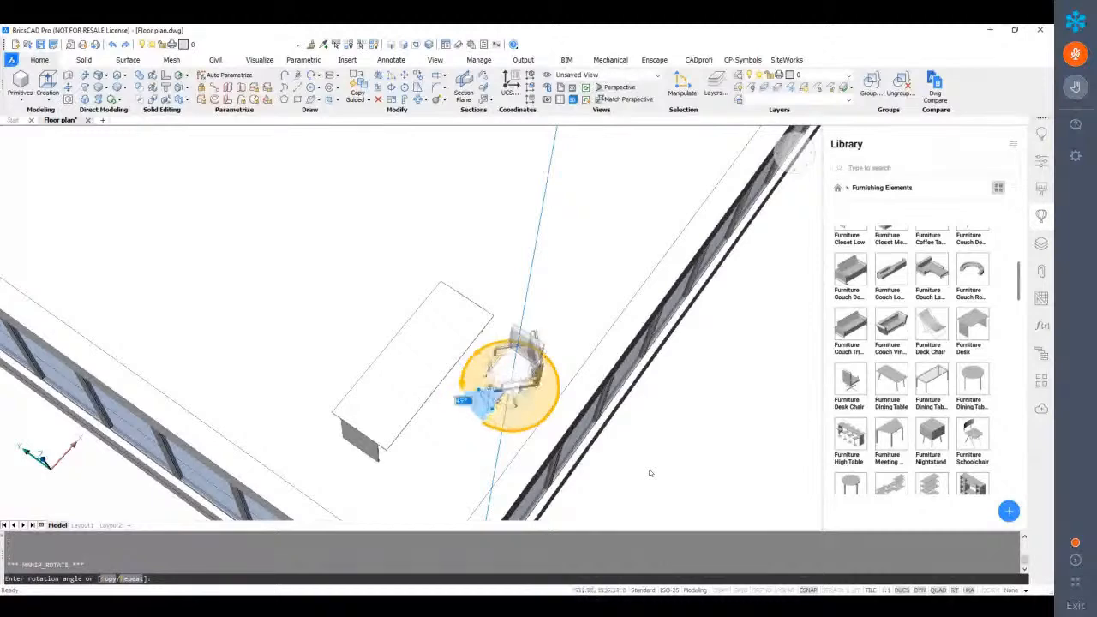
key("Return")
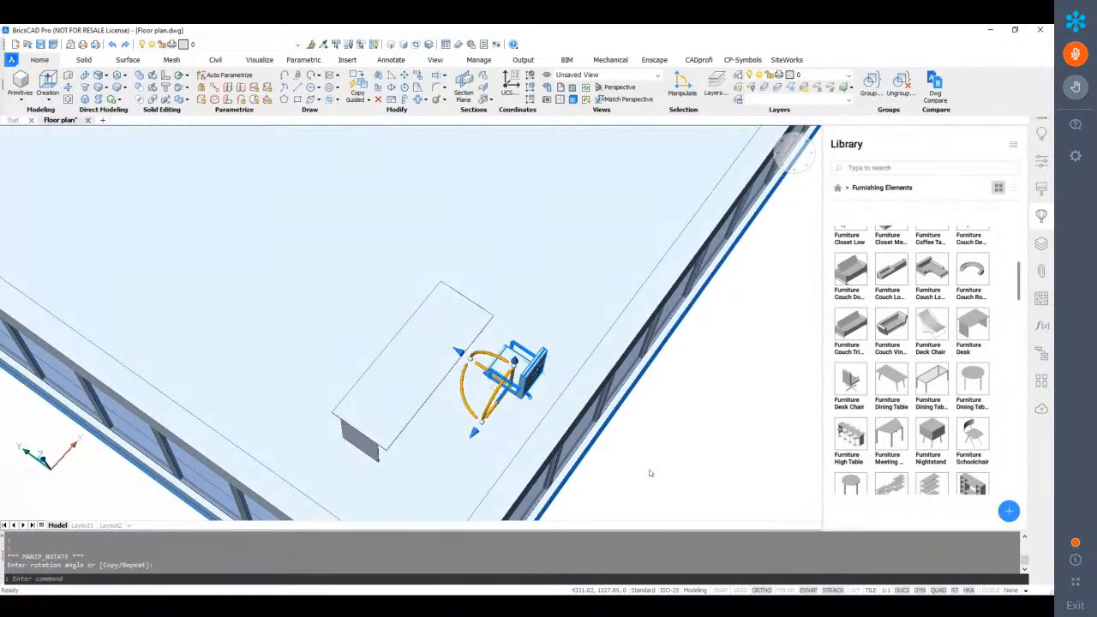
Move the desk chair parallel to the desk to line it up with the midpoint of the desk's long edge
middle_click_drag(439, 413, 650, 473, "shift")
middle_click_drag(576, 368, 595, 382, "shift")
left_click(591, 362)
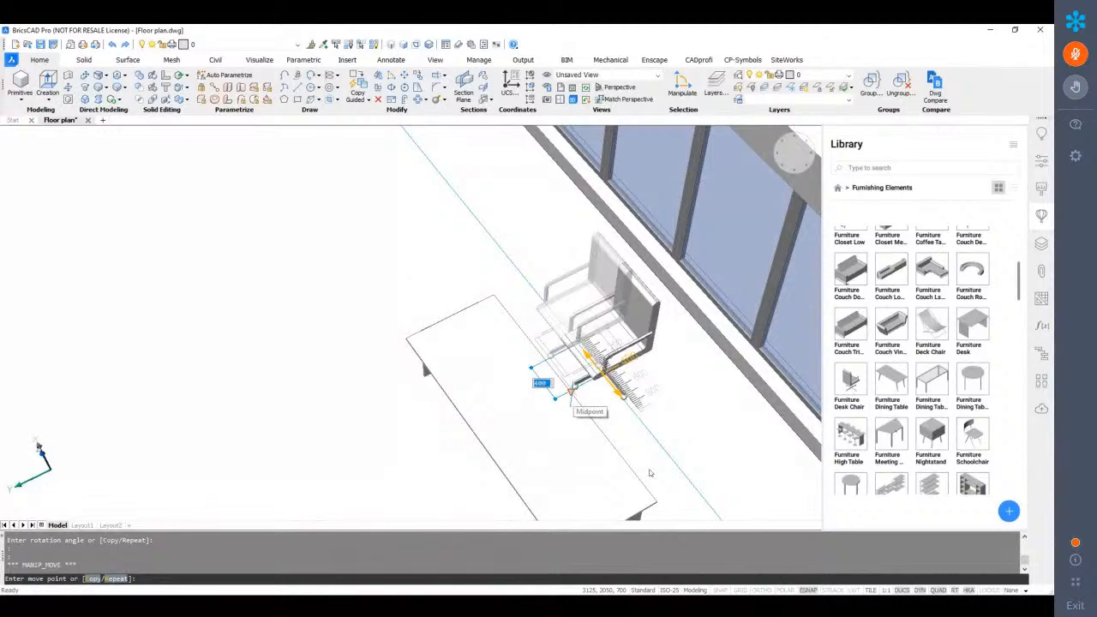
left_click(574, 387)
Move the desk chair towards the desk until its seat is partly under the desktop, and clear the selection
mouse_move(573, 392)
middle_mouse_down("shift")
mouse_move(574, 401)
mouse_move(572, 378)
middle_mouse_up("shift")
scroll(573, 378, "up", 2)
left_click(592, 397)
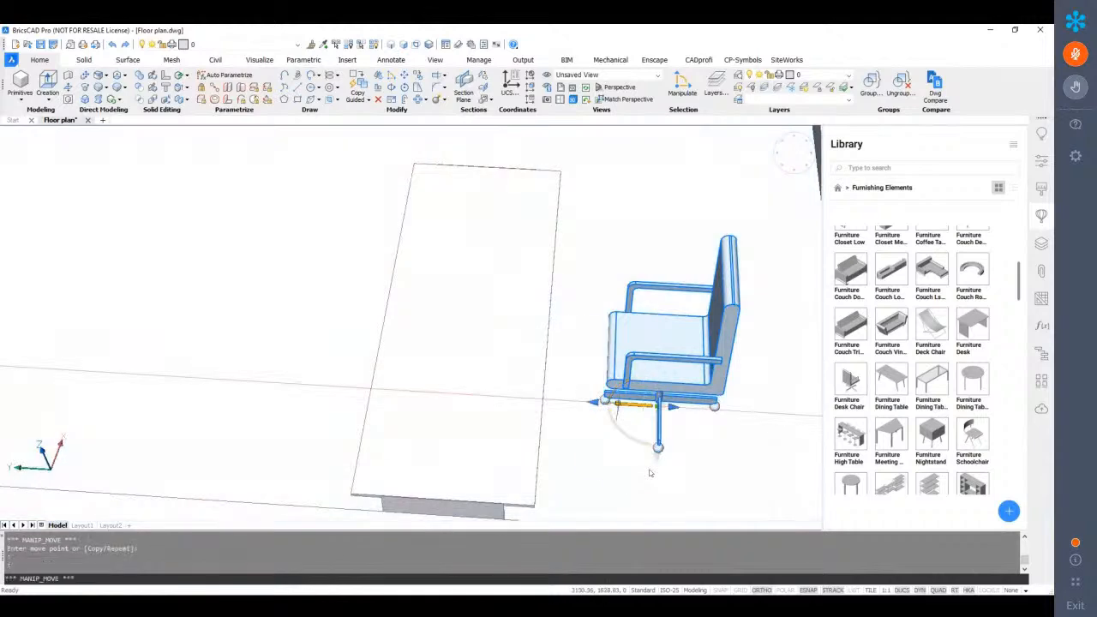
left_click(586, 422)
scroll(566, 364, "down", 4)
middle_click_drag(566, 363, 546, 350, "shift")
key("Escape")
Select the desk and shift the manipulator along its short end to the long edge facing away from the chair
scroll(566, 305, "down", 2)
middle_click_drag(566, 306, 470, 355, "shift")
scroll(461, 350, "up", 3)
left_click(460, 348)
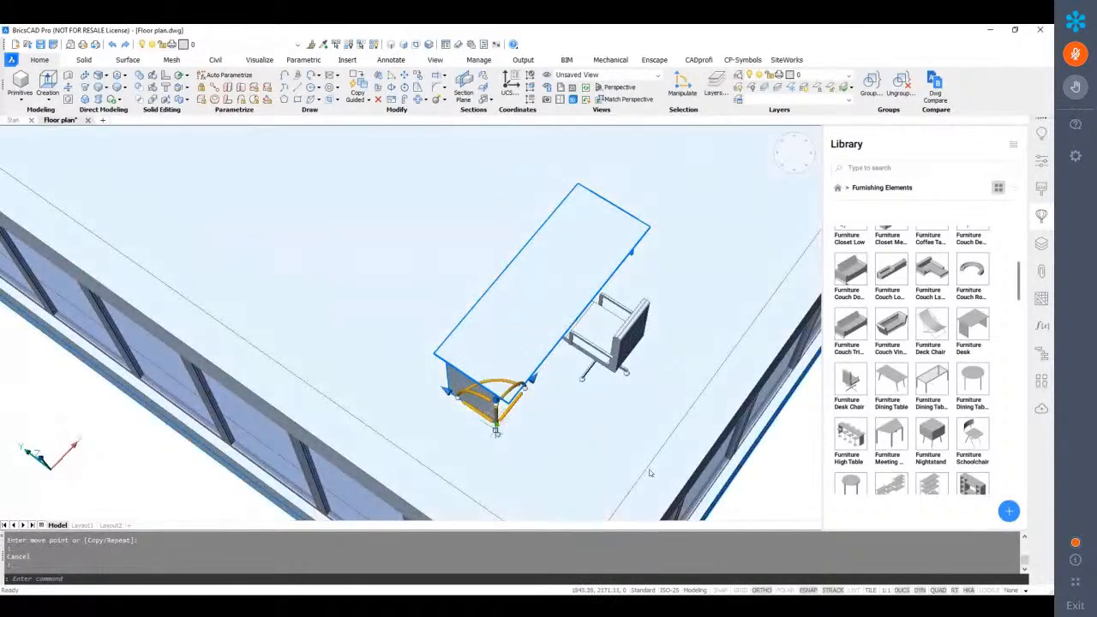
left_click_drag(447, 390, 430, 371)
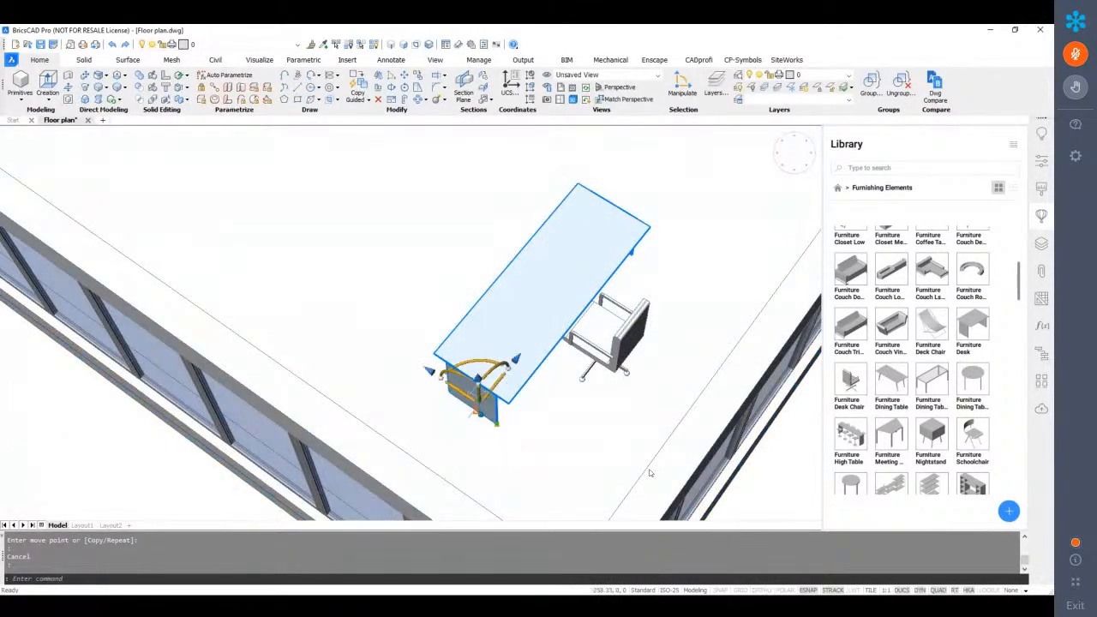
Examine the open floor area around the desk and chair to judge the space for more workstations
middle_click_drag(650, 473, 586, 339, "shift")
scroll(526, 386, "down", 3)
scroll(526, 386, "down", 5)
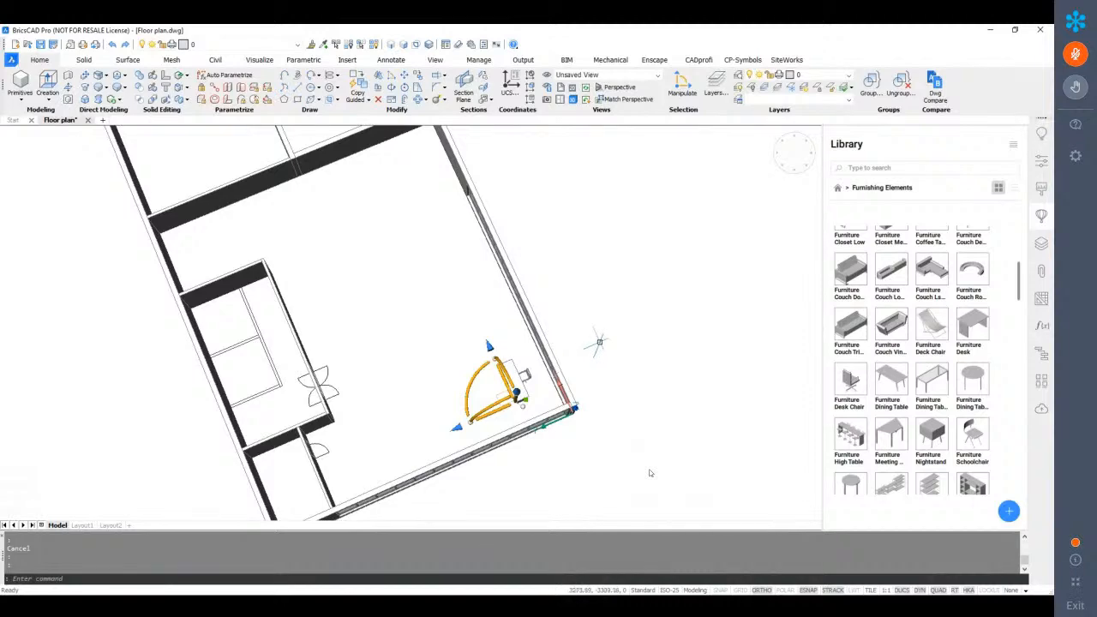
middle_click_drag(649, 473, 649, 473, "shift")
scroll(519, 377, "up", 5)
scroll(510, 332, "down", 4)
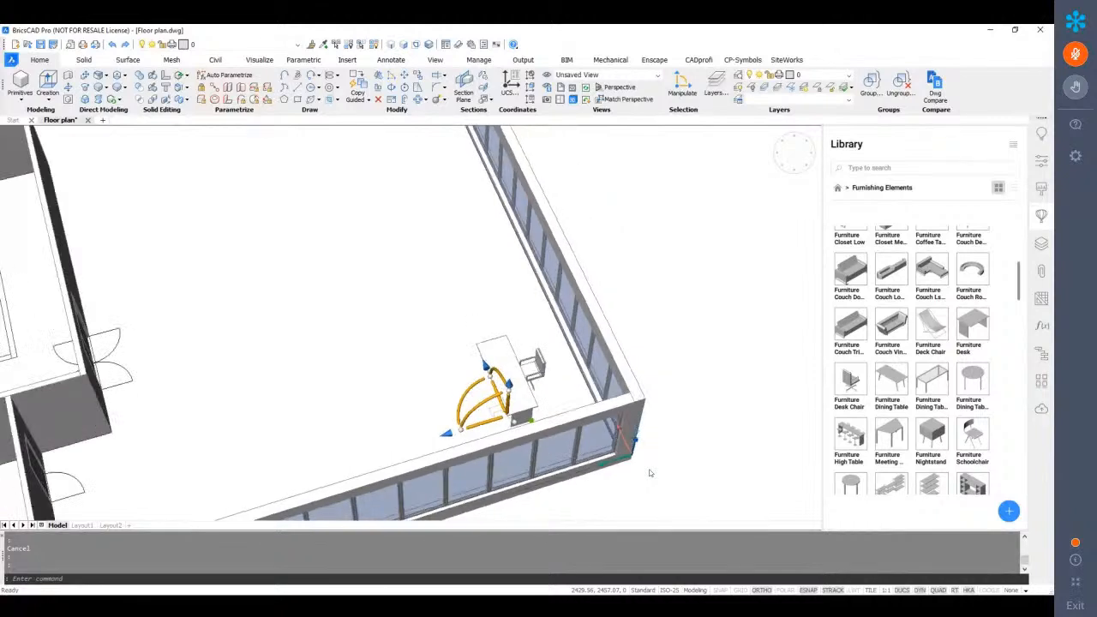
scroll(510, 332, "down", 1)
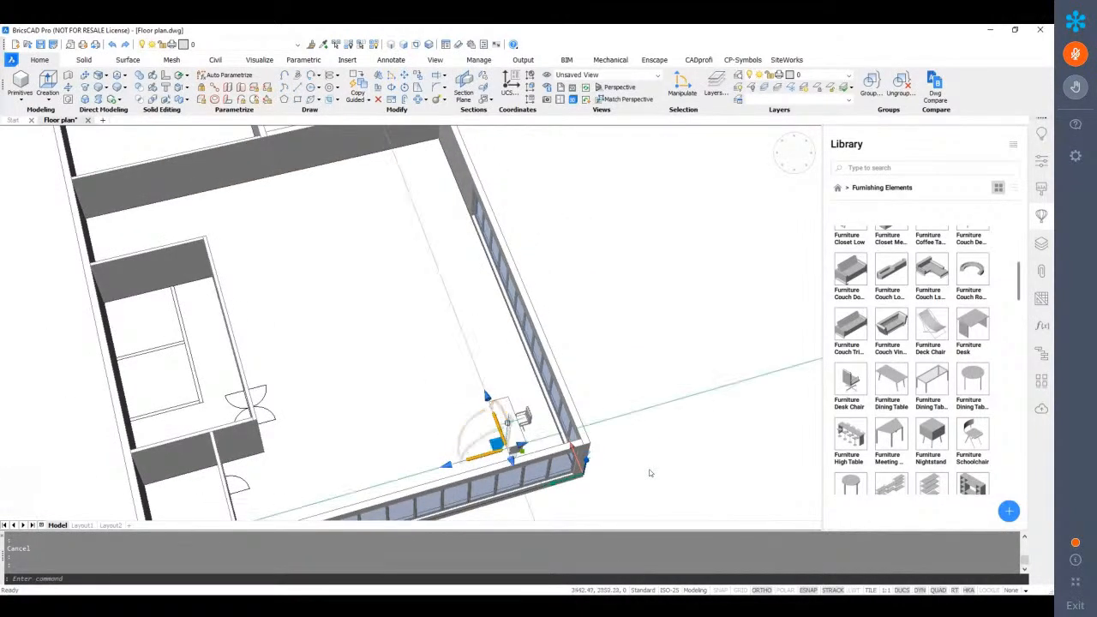
left_click(381, 213)
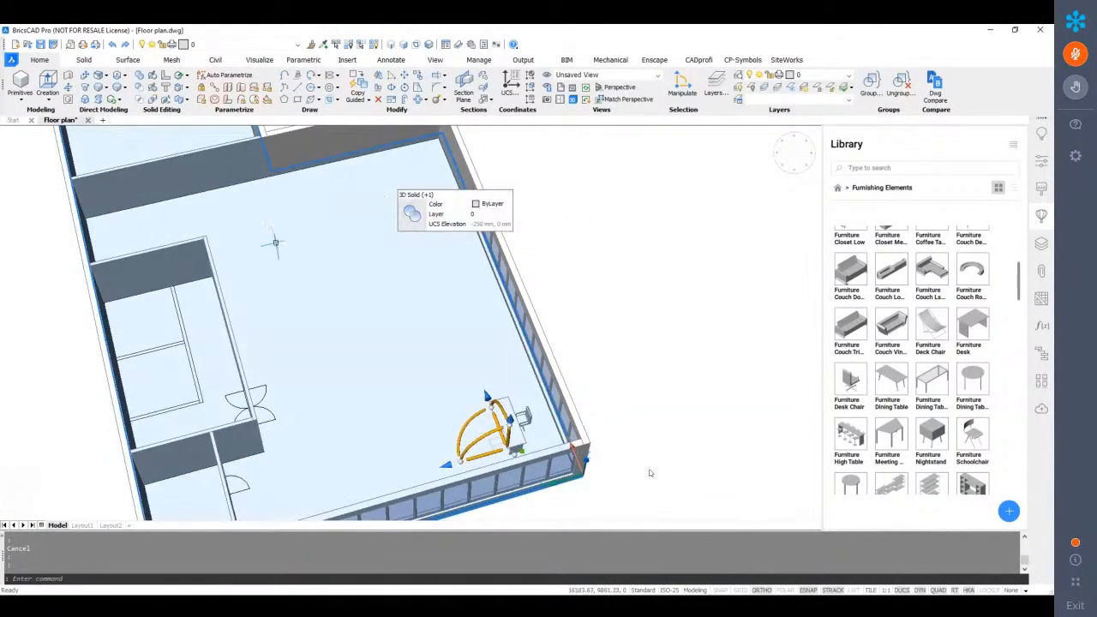
key("Escape")
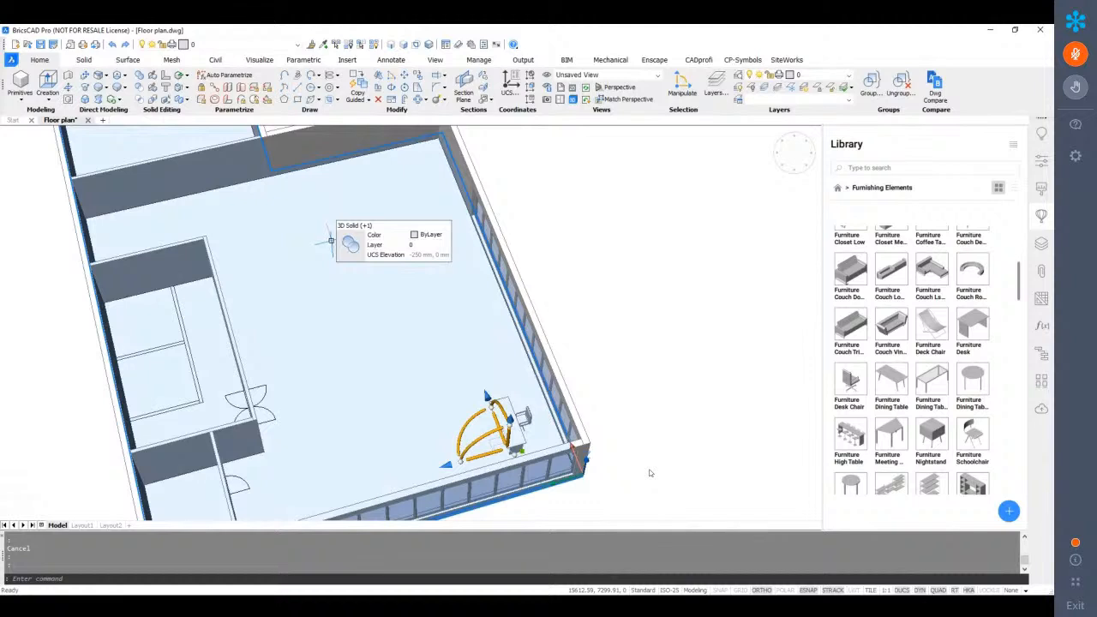
scroll(518, 463, "up", 5)
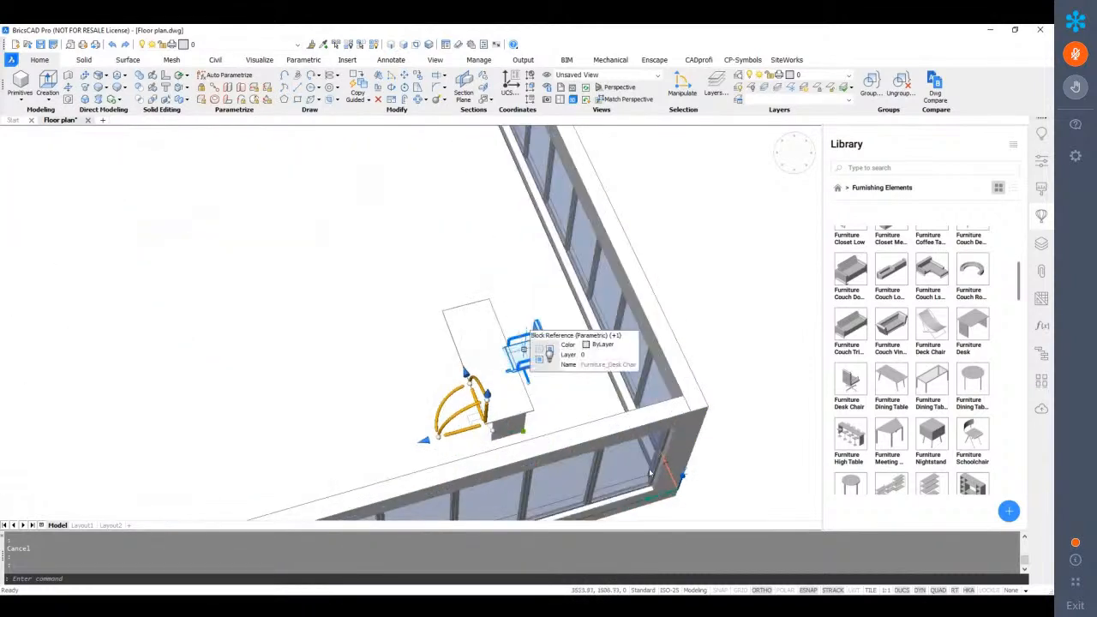
Add the chair to the selection and mirror-copy desk and chair across the desk's back long edge
left_click(523, 350)
middle_click_drag(510, 414, 547, 400, "shift")
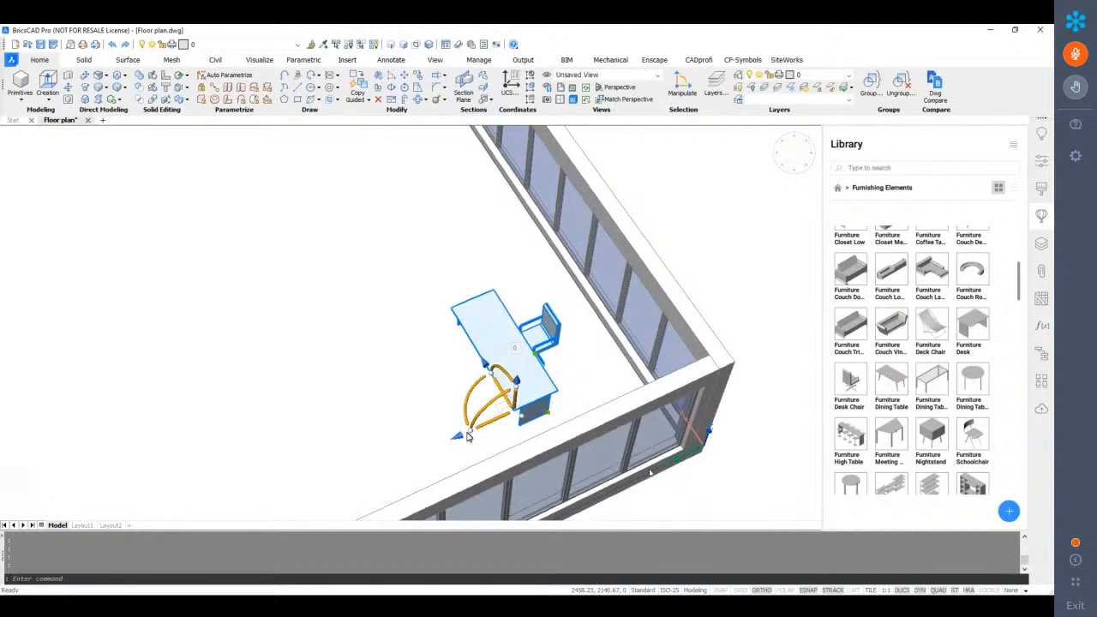
left_click(460, 436)
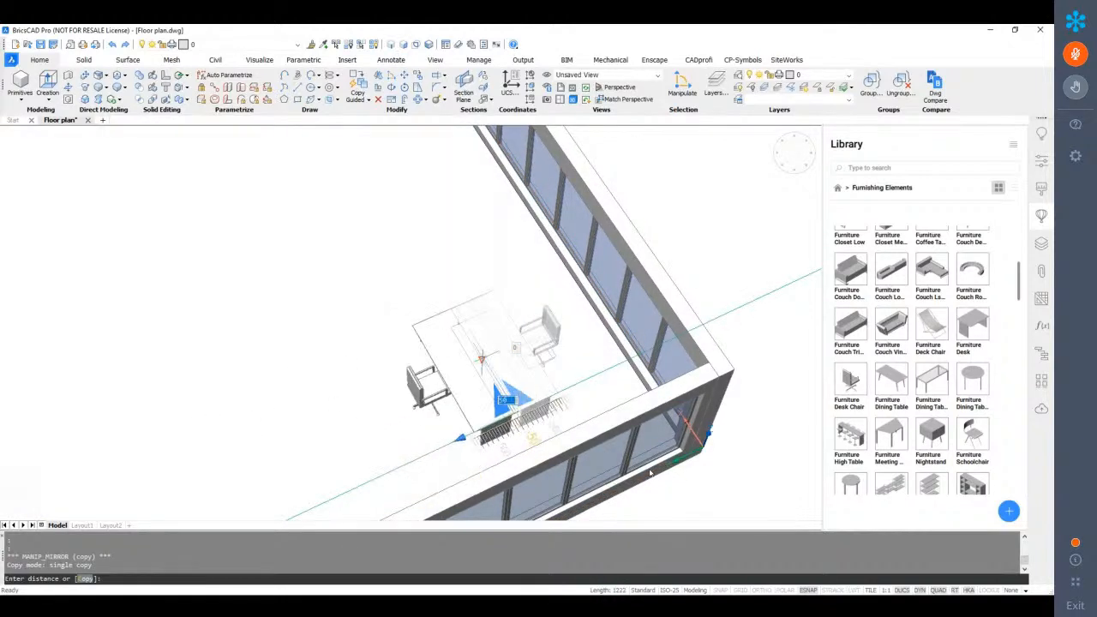
left_click(458, 438)
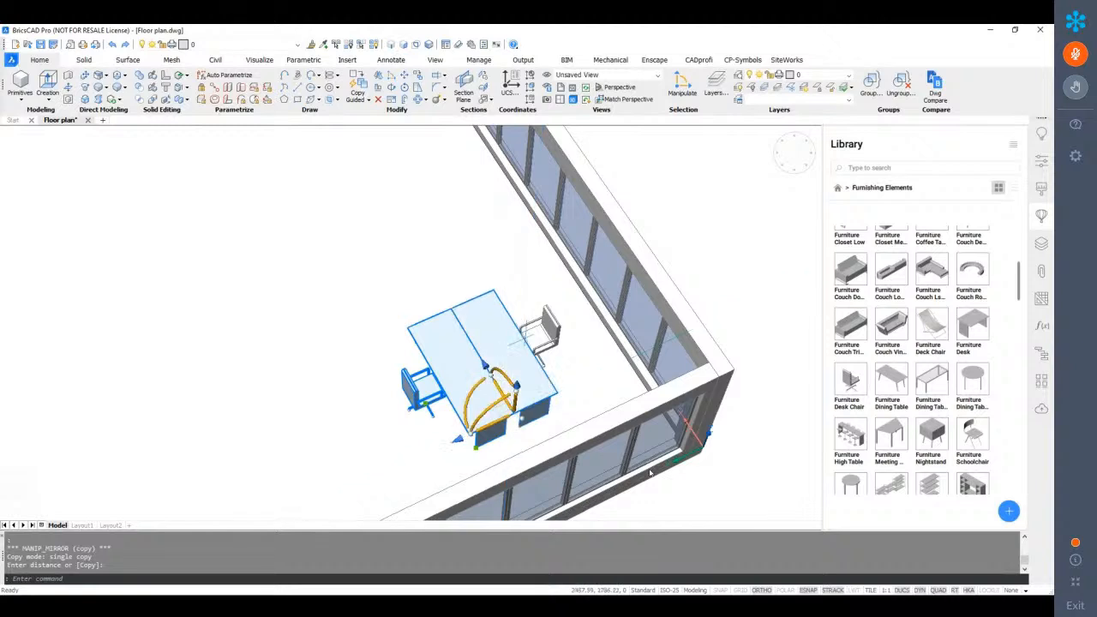
Copy the two back-to-back desks with both chairs along the desks' length with the manipulator, adjoining them end to end
left_click(538, 324)
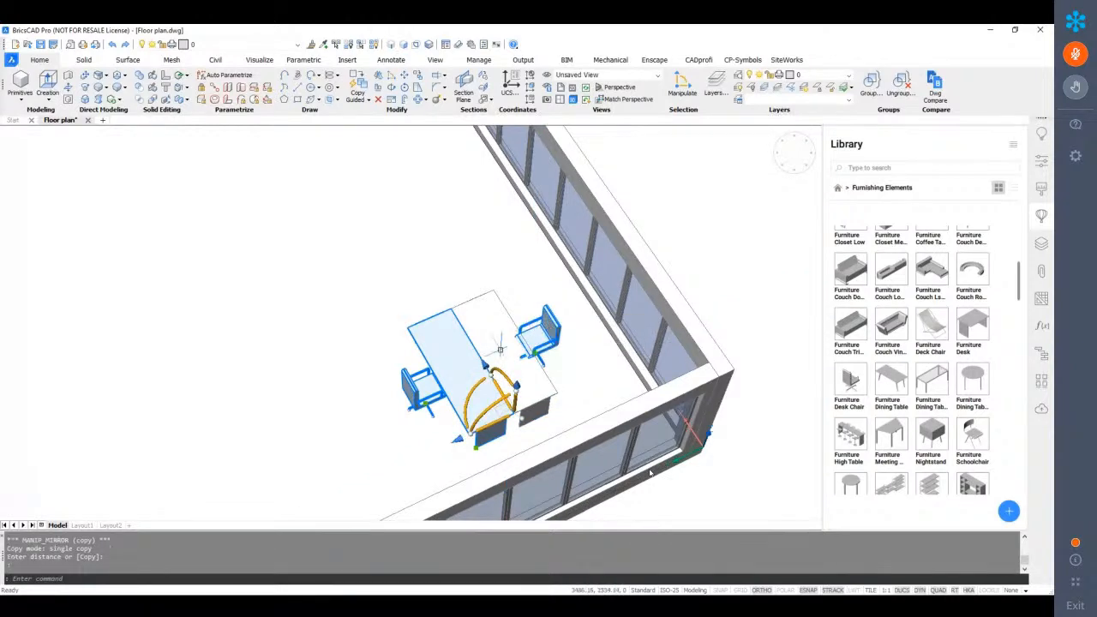
middle_click_drag(600, 390, 420, 383, "shift")
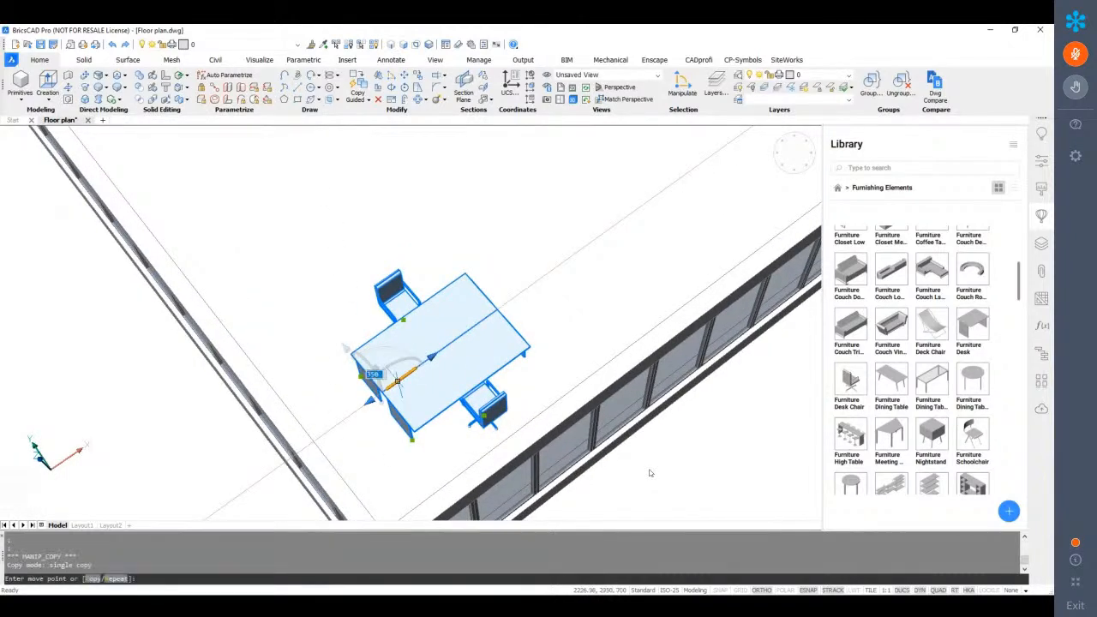
type("c")
key("Return")
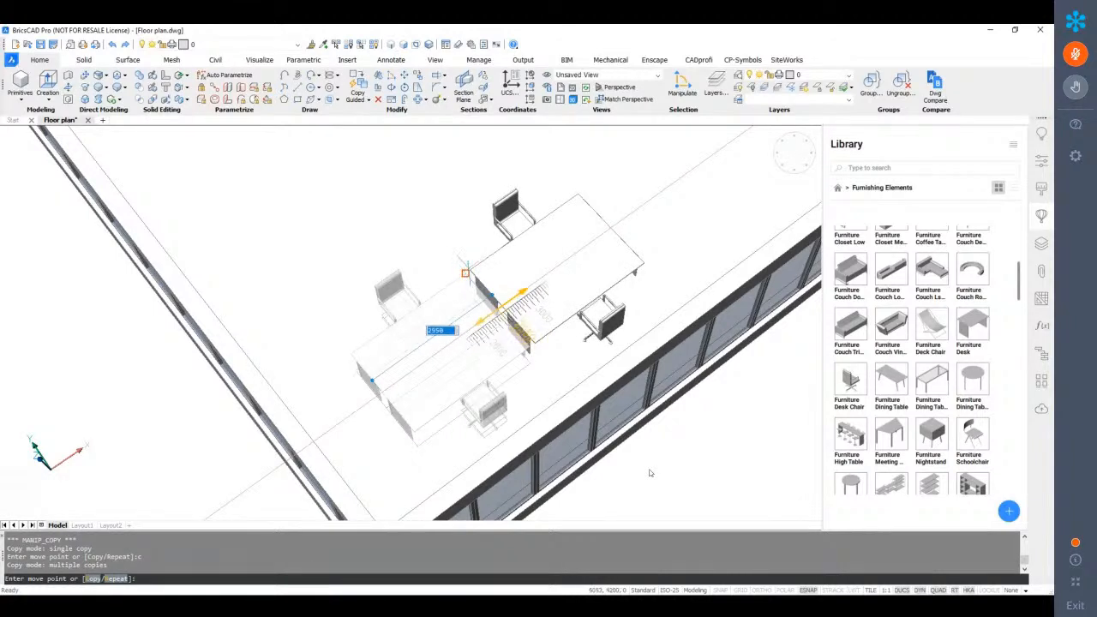
type("r")
key("Return")
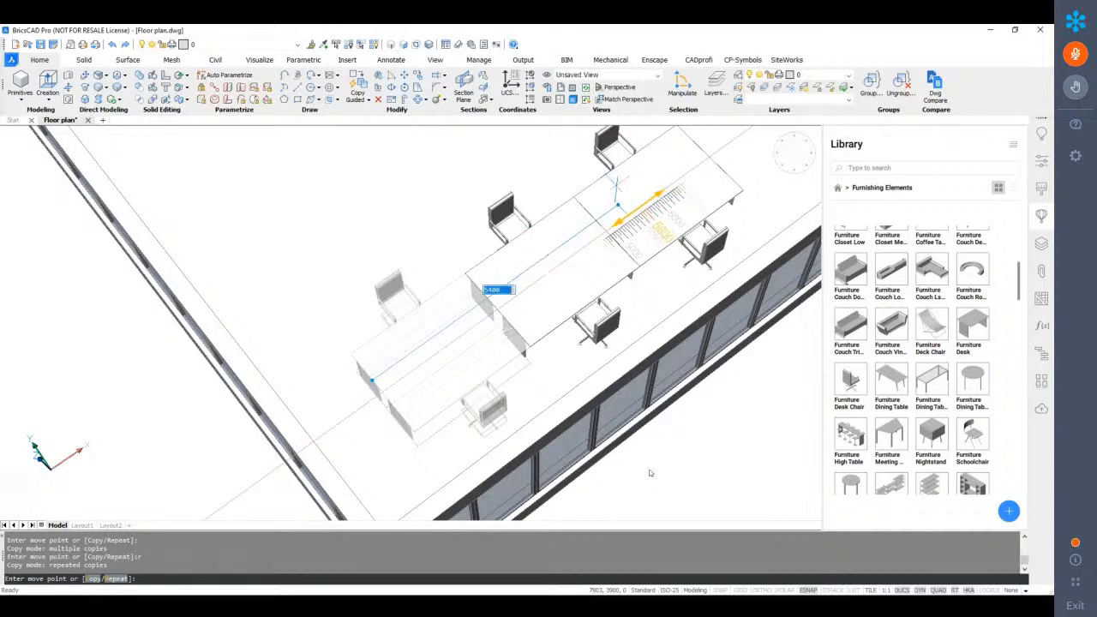
left_click(666, 230)
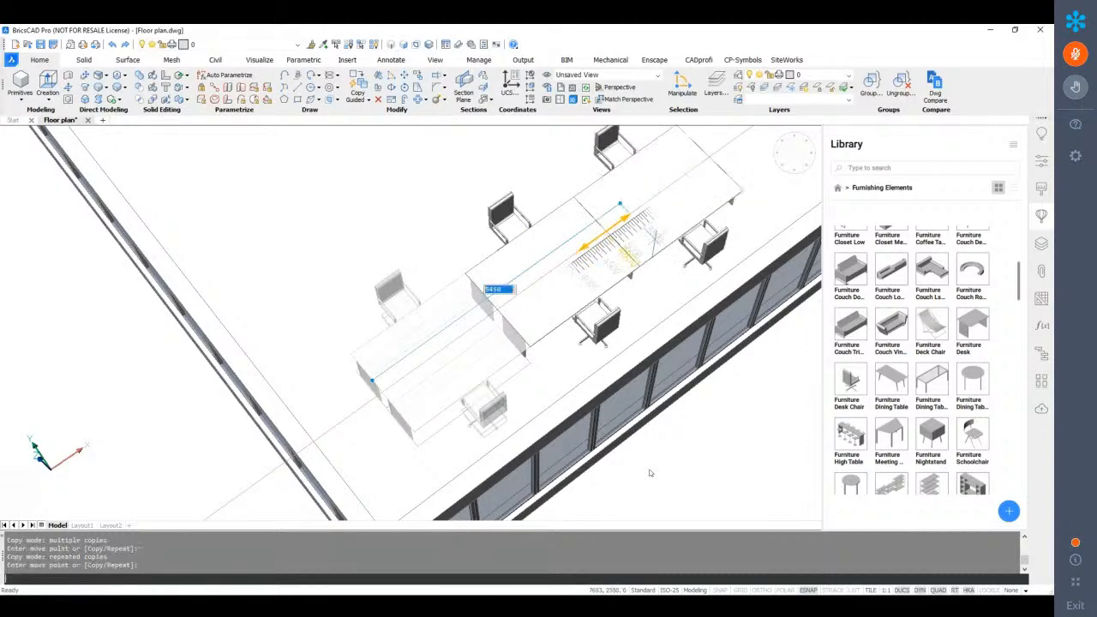
scroll(649, 472, "down", 5)
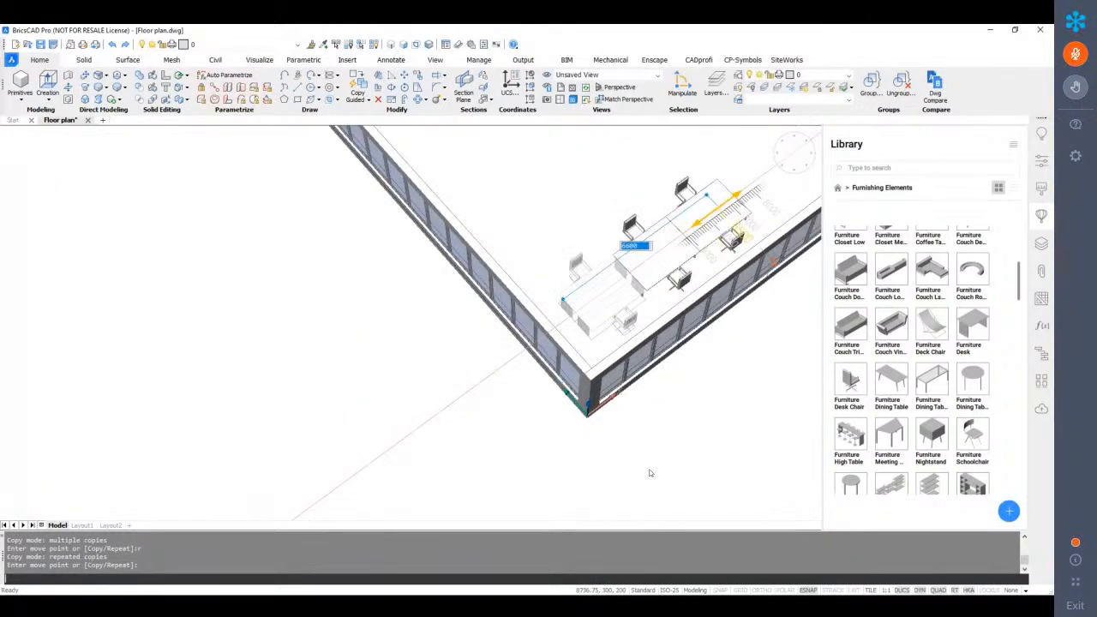
scroll(650, 472, "up", 5)
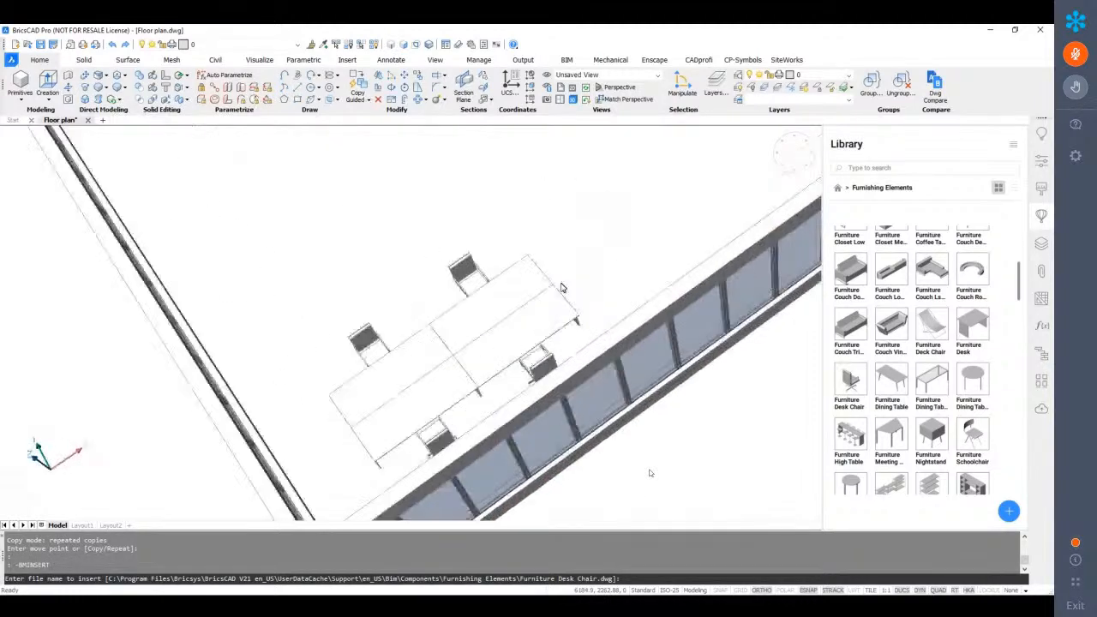
scroll(649, 472, "down", 3)
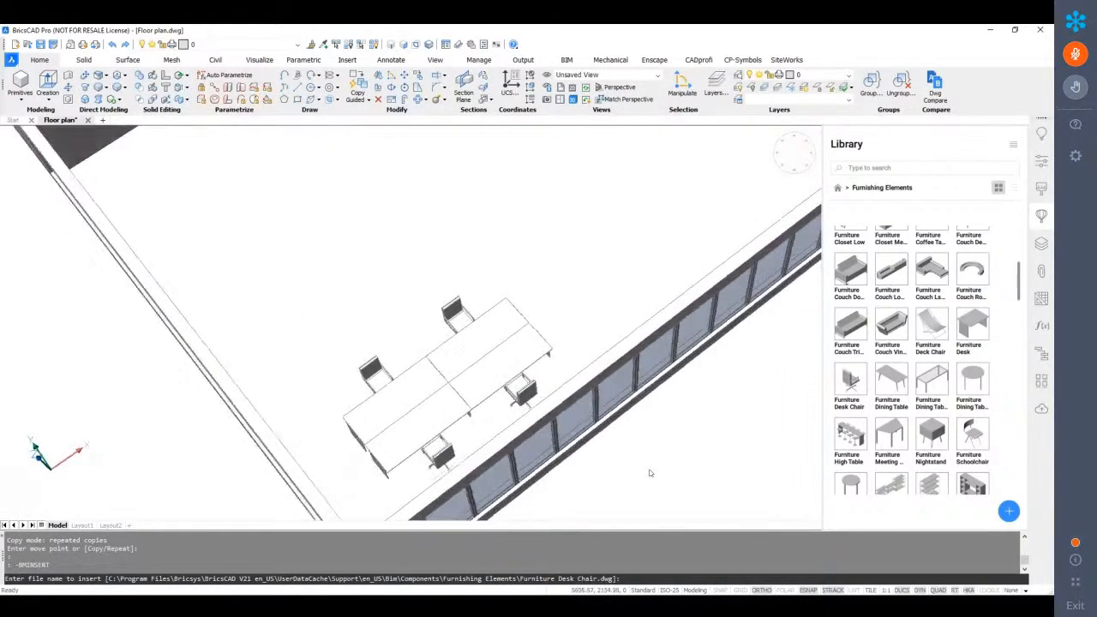
key("Escape")
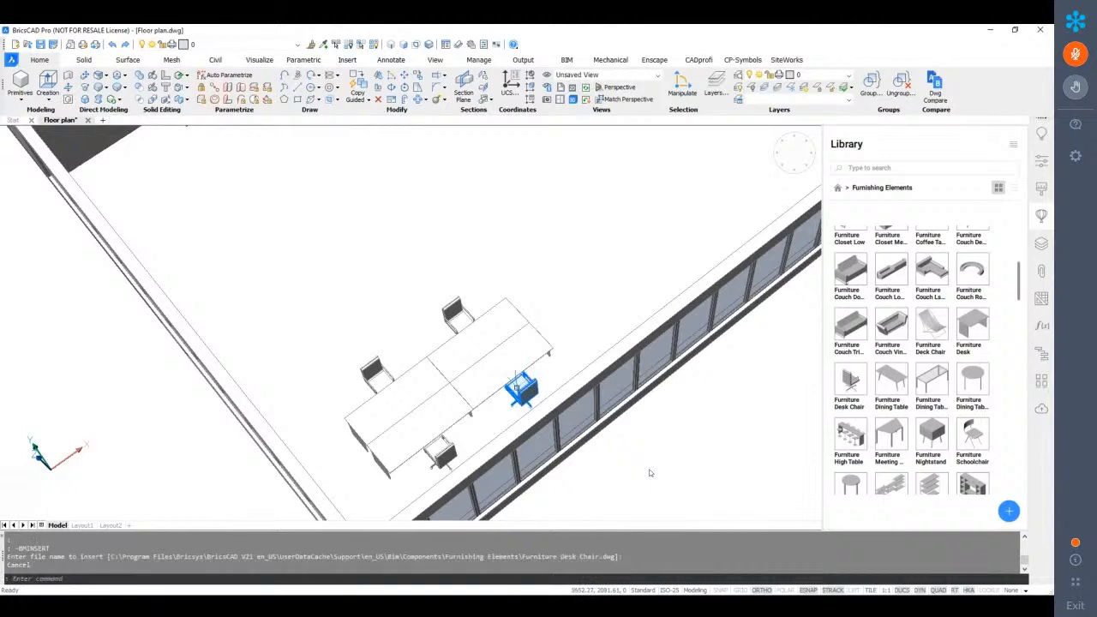
Copy the second pair of desks and its chairs from one tabletop corner to the other, extending the row to three pairs
scroll(520, 377, "up", 2)
key("Escape")
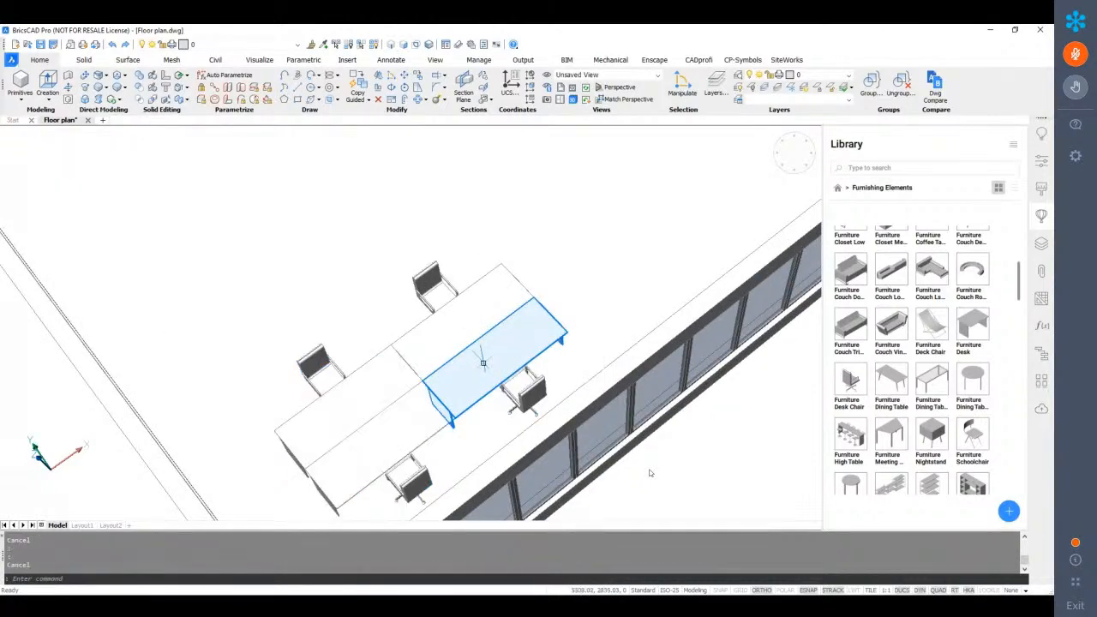
left_click(465, 351)
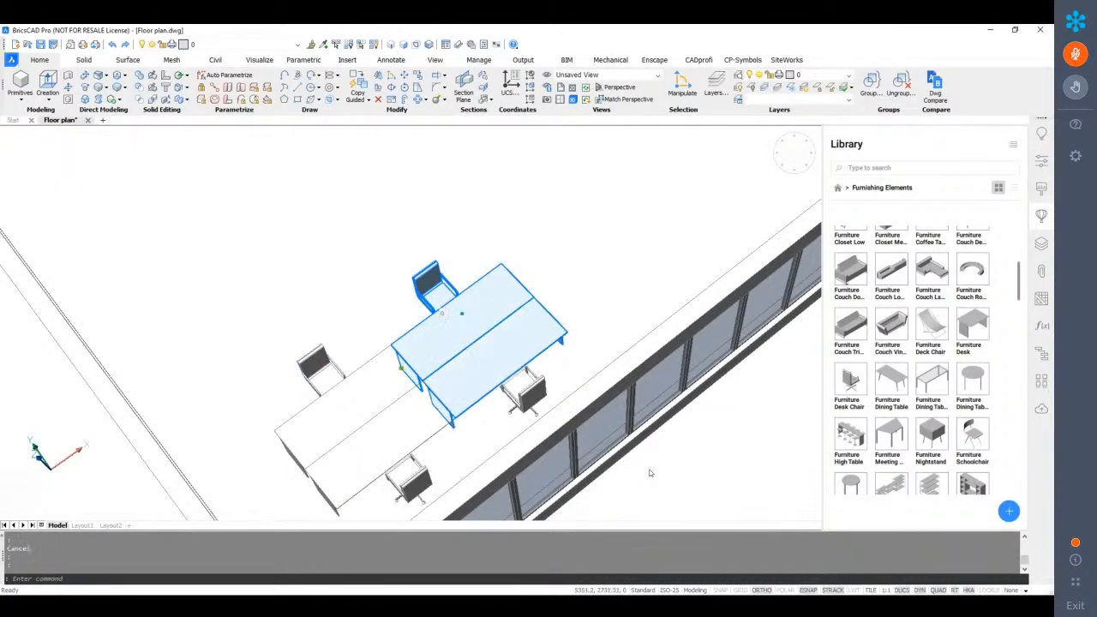
left_click(491, 364)
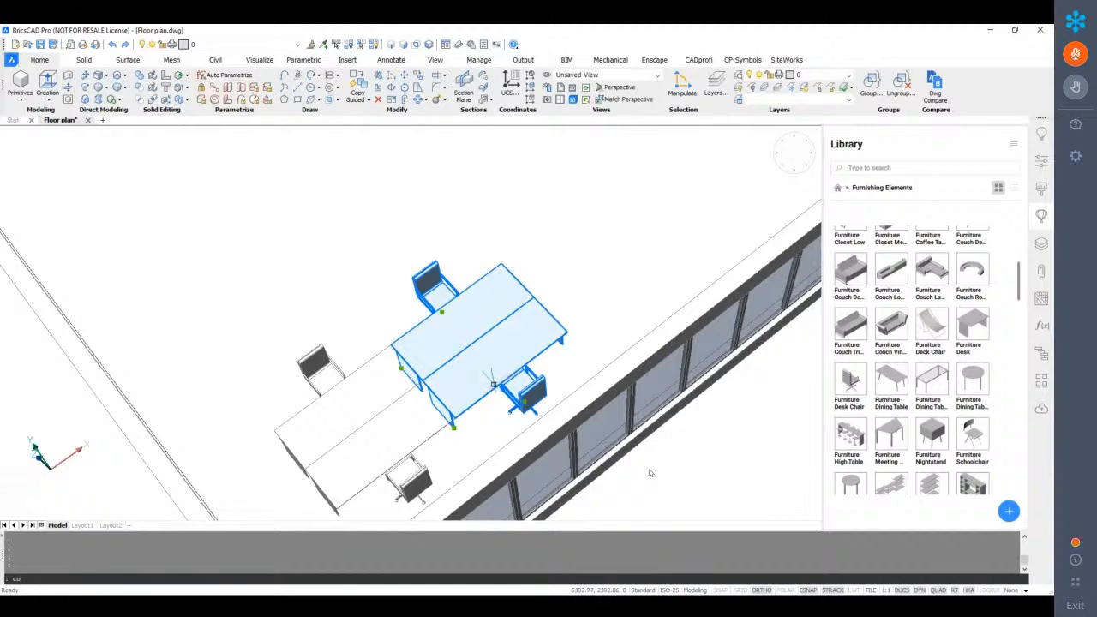
type("co")
key("Return")
scroll(408, 363, "up", 3)
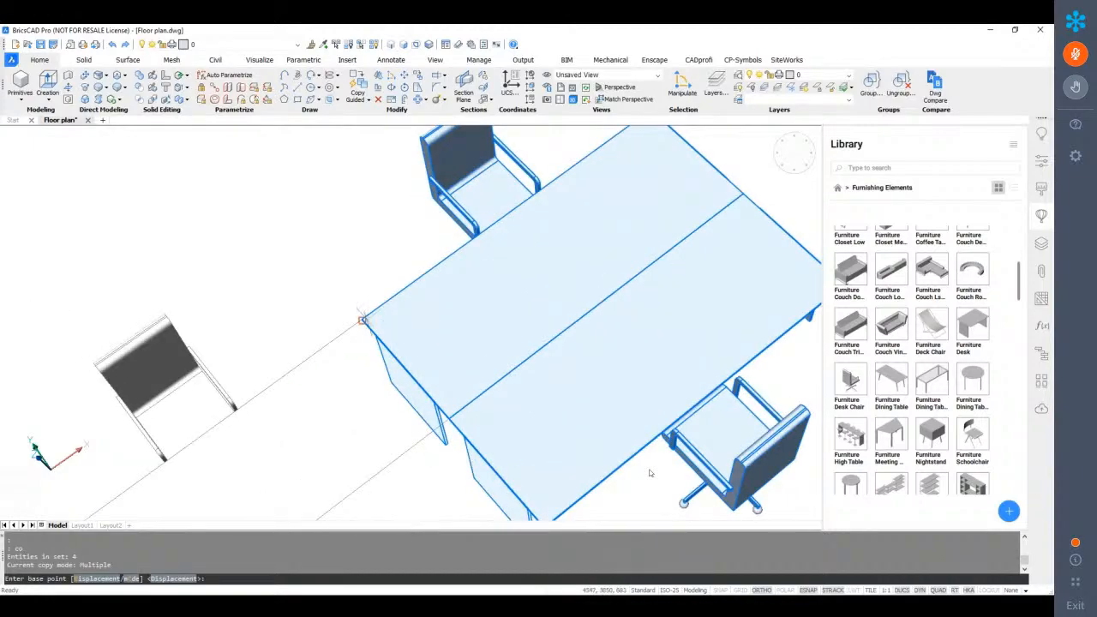
scroll(362, 322, "up", 3)
left_click(365, 327)
scroll(347, 330, "down", 5)
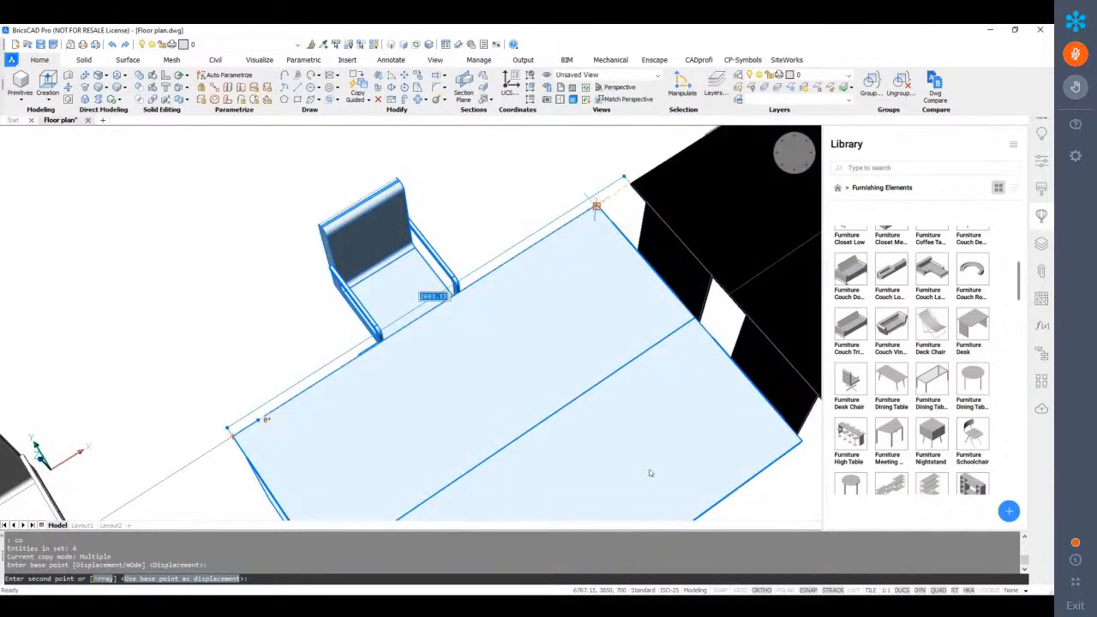
left_click(596, 205)
scroll(533, 332, "down", 5)
scroll(531, 335, "down", 3)
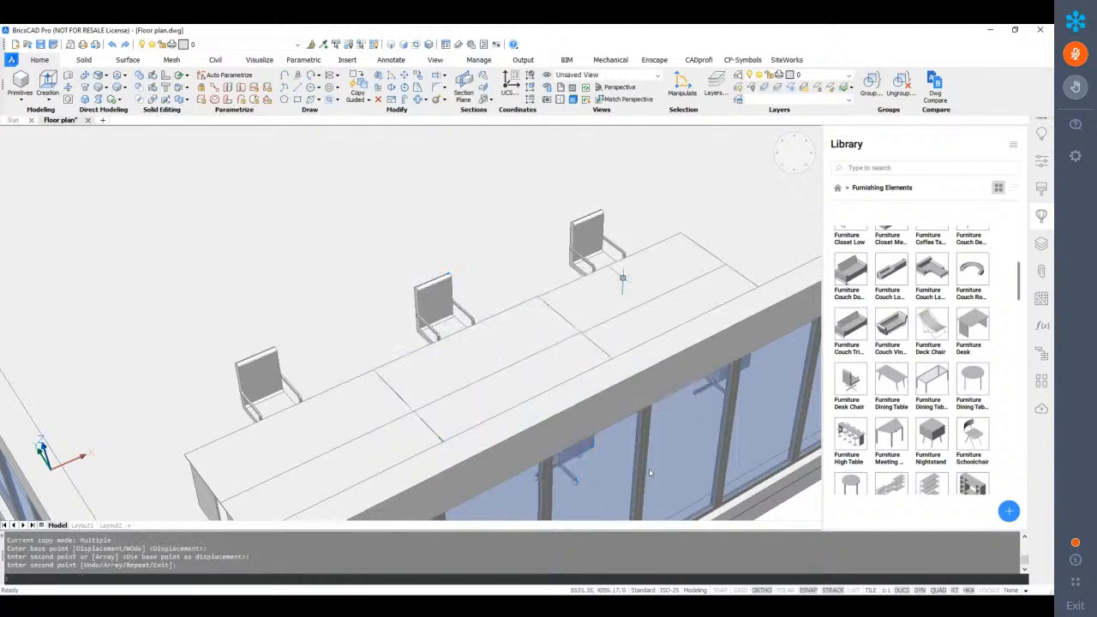
Copy the whole row of six desks and chairs sideways, parallel to the first row, towards the inner rooms
scroll(524, 307, "down", 8)
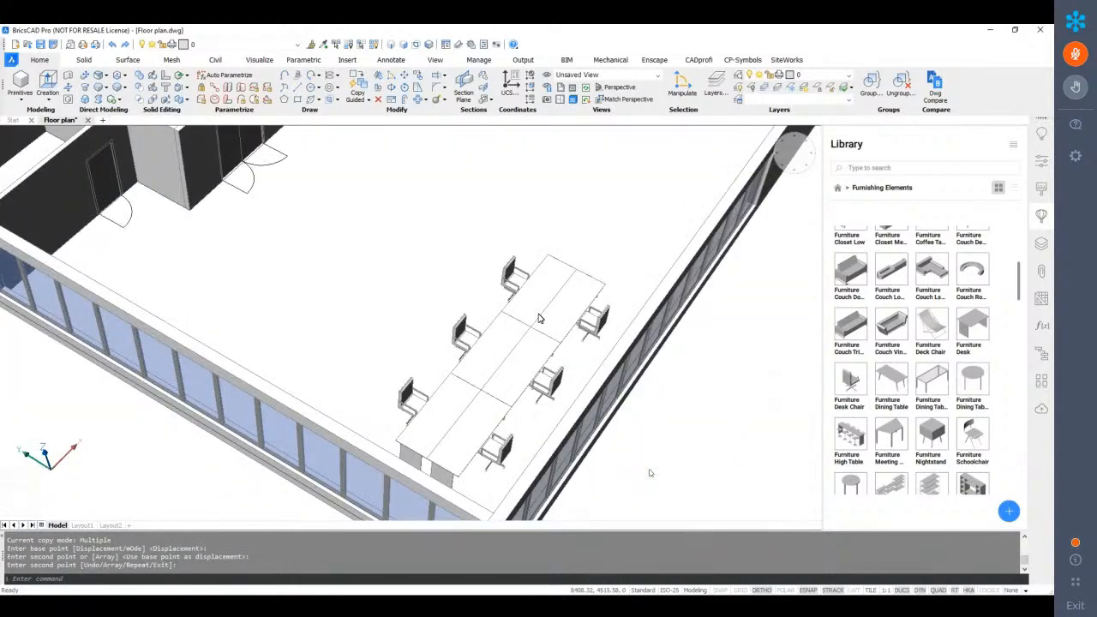
scroll(540, 318, "down", 2)
middle_click_drag(540, 318, 462, 260, "shift")
left_click(461, 255)
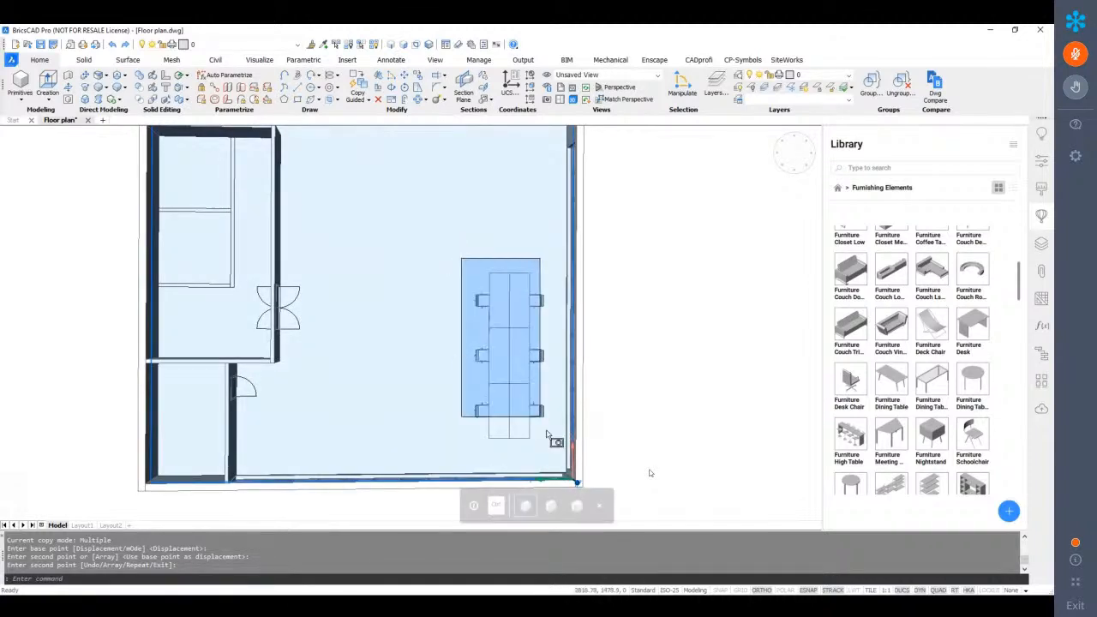
left_click(561, 442)
type("co")
key("Return")
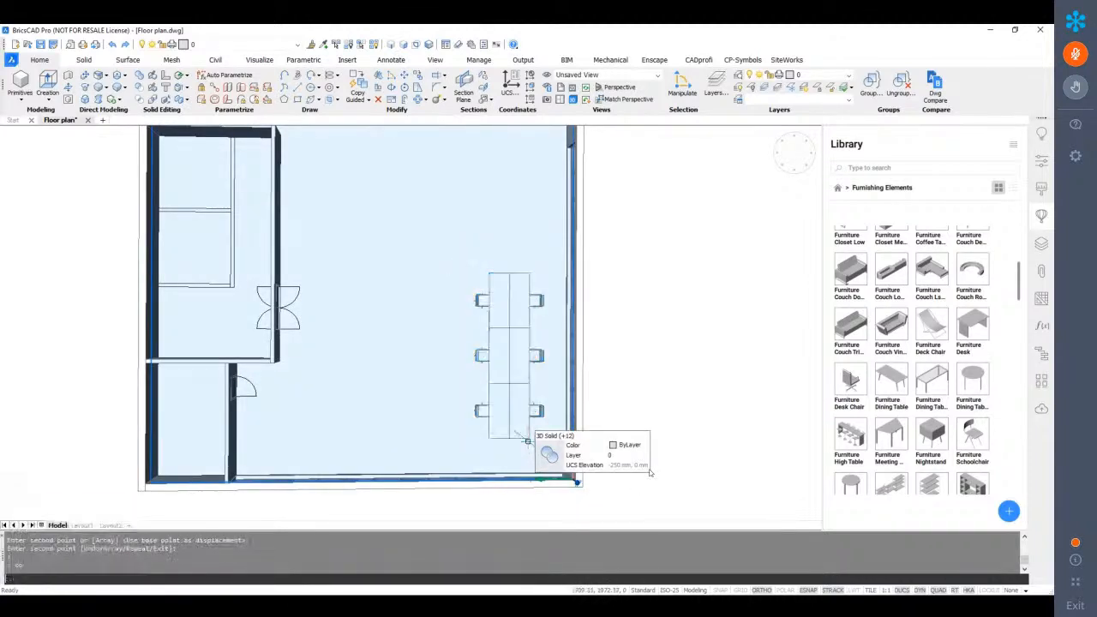
left_click(511, 236)
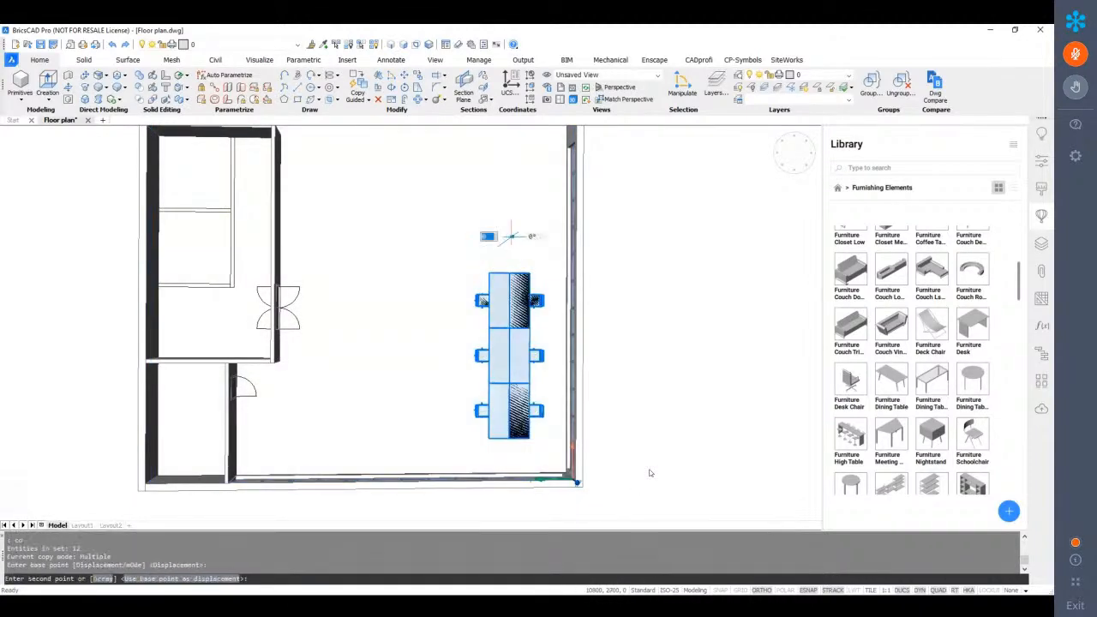
left_click(408, 236)
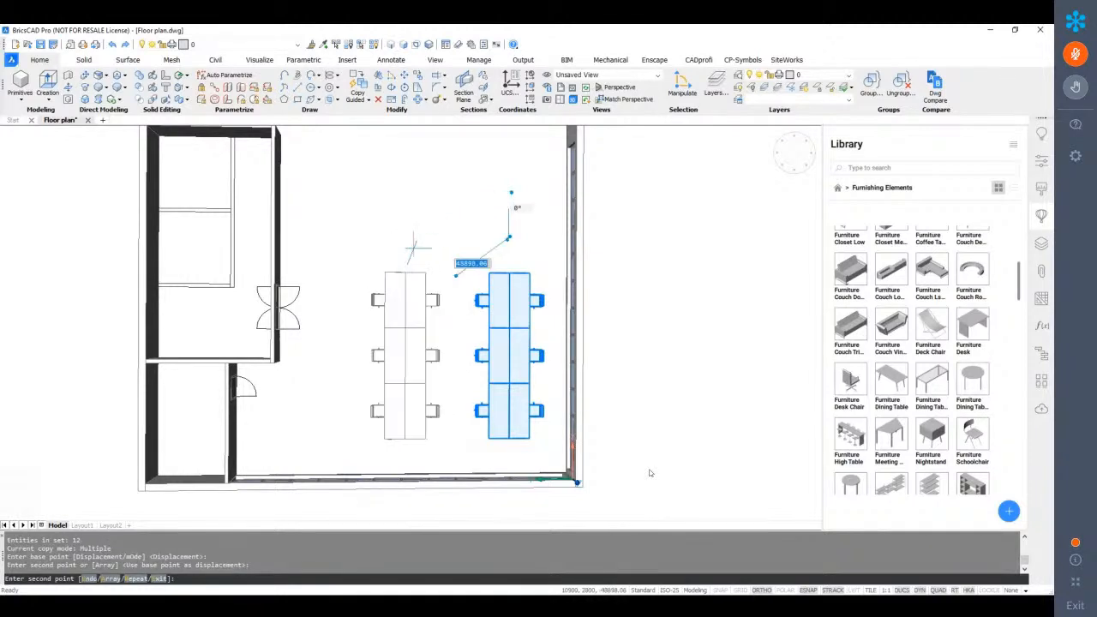
key("Return")
Copy both desk rows together lengthwise into the free half of the office, leaving an aisle between the blocks
left_click_drag(354, 248, 571, 473)
type("co")
key("Return")
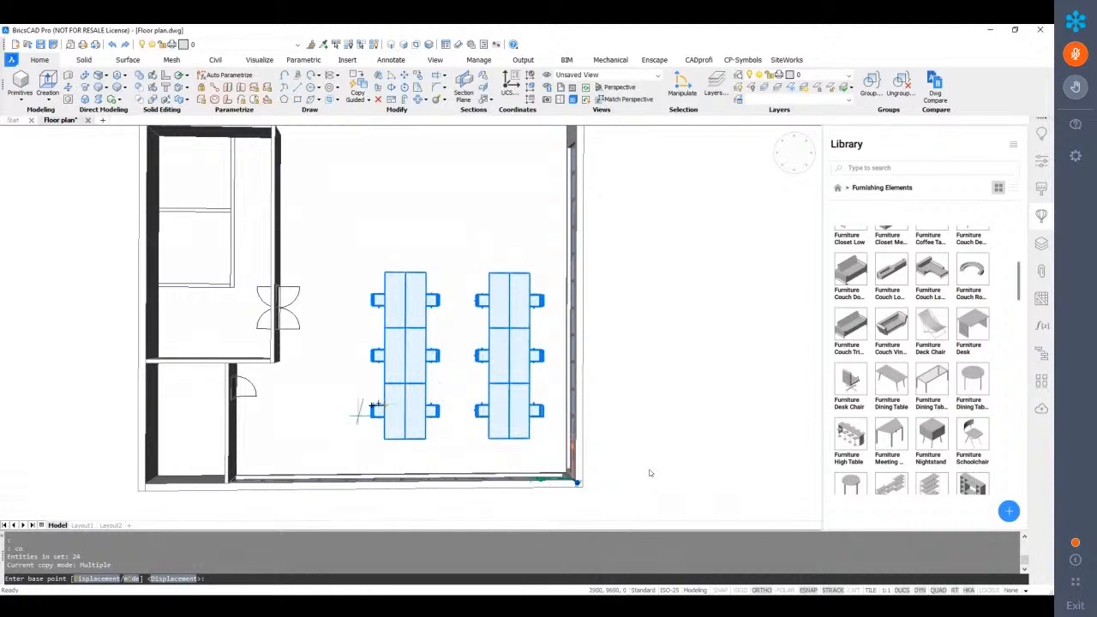
scroll(374, 405, "down", 2)
left_click(348, 398)
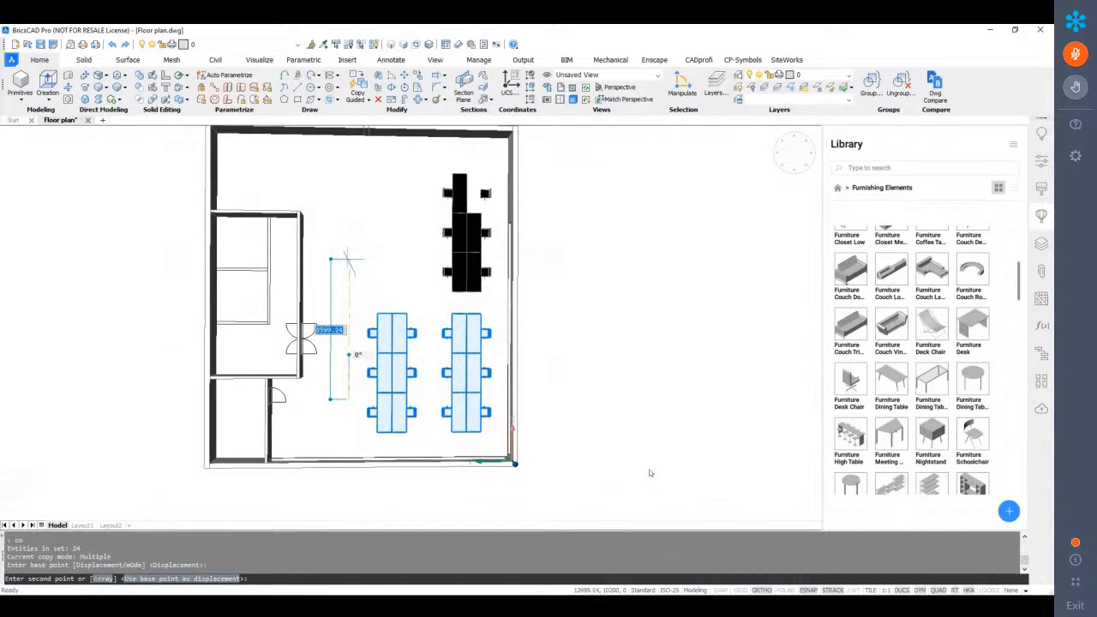
left_click(346, 266)
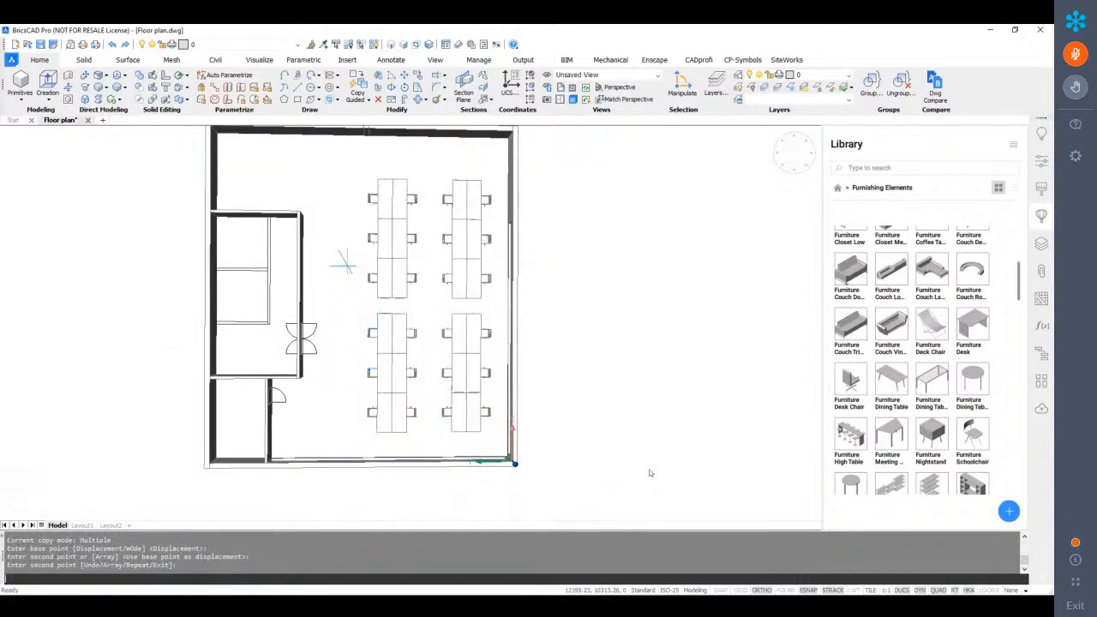
middle_click_drag(574, 246, 607, 262, "shift")
scroll(606, 262, "up", 2)
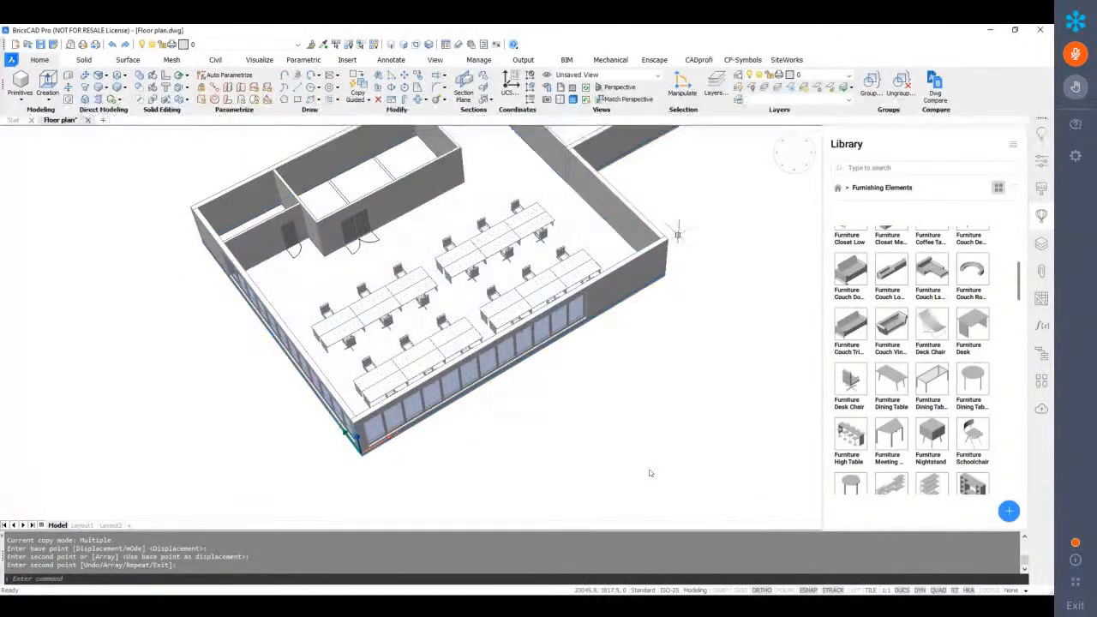
Insert the round dining table from the furnishing library on the office floor near the single door of the inner rooms
middle_click_drag(710, 231, 653, 231, "shift")
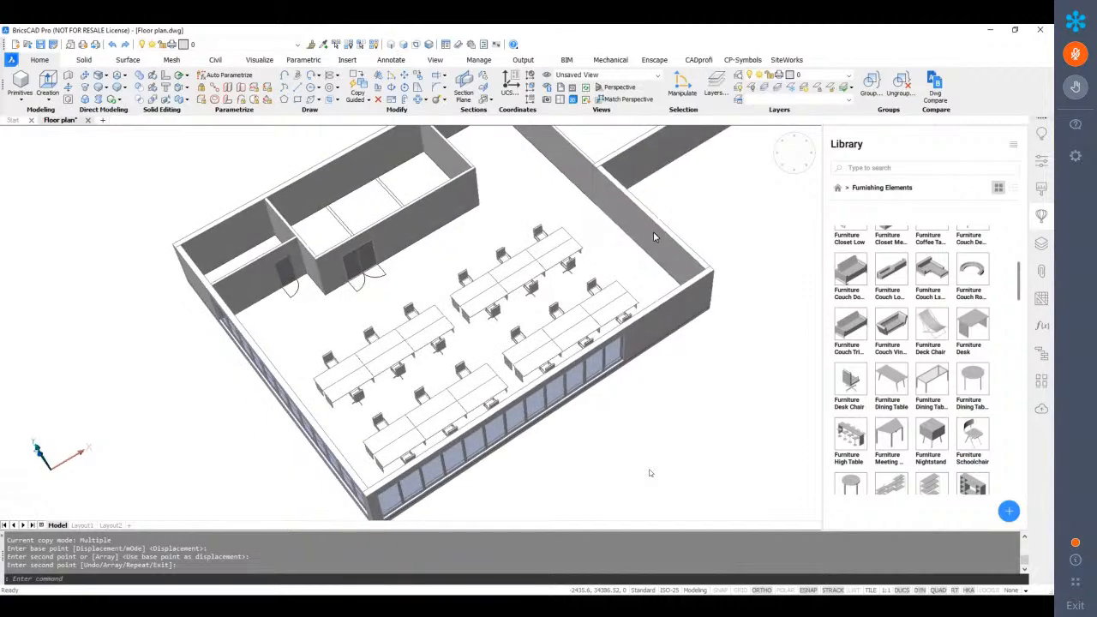
middle_click_drag(416, 254, 434, 254)
scroll(434, 253, "up", 1)
scroll(303, 308, "up", 1)
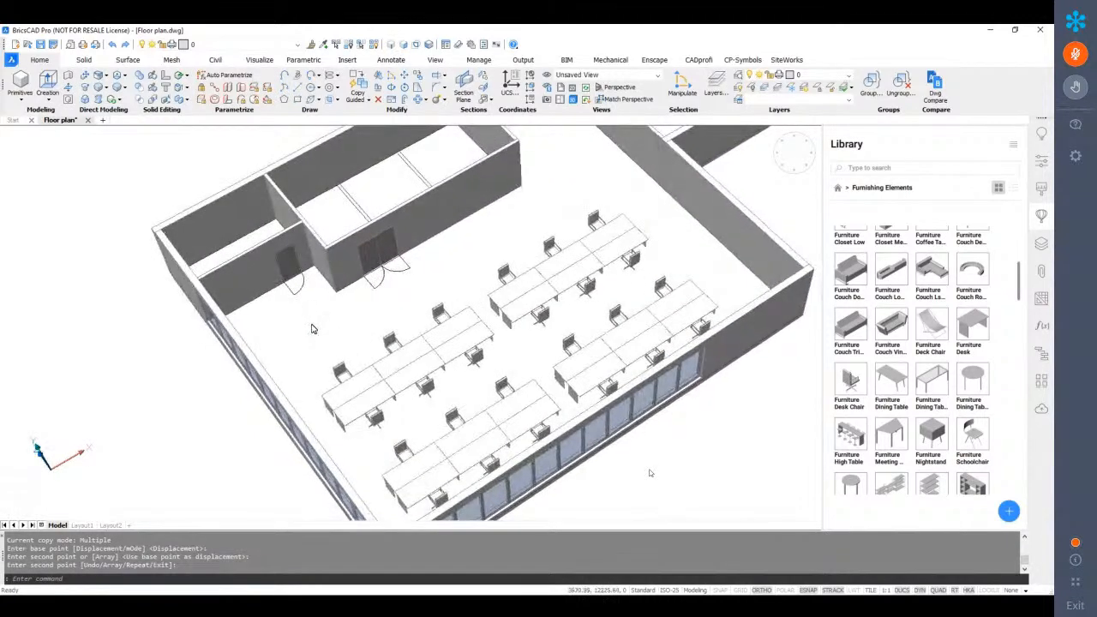
middle_click_drag(312, 325, 314, 317, "shift")
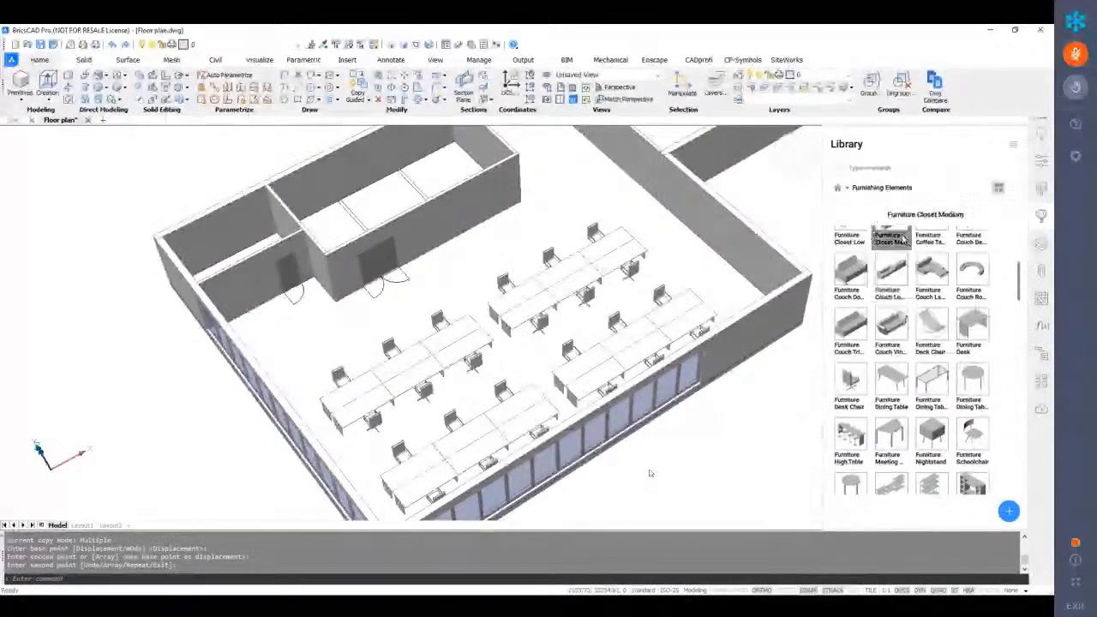
left_click(973, 383)
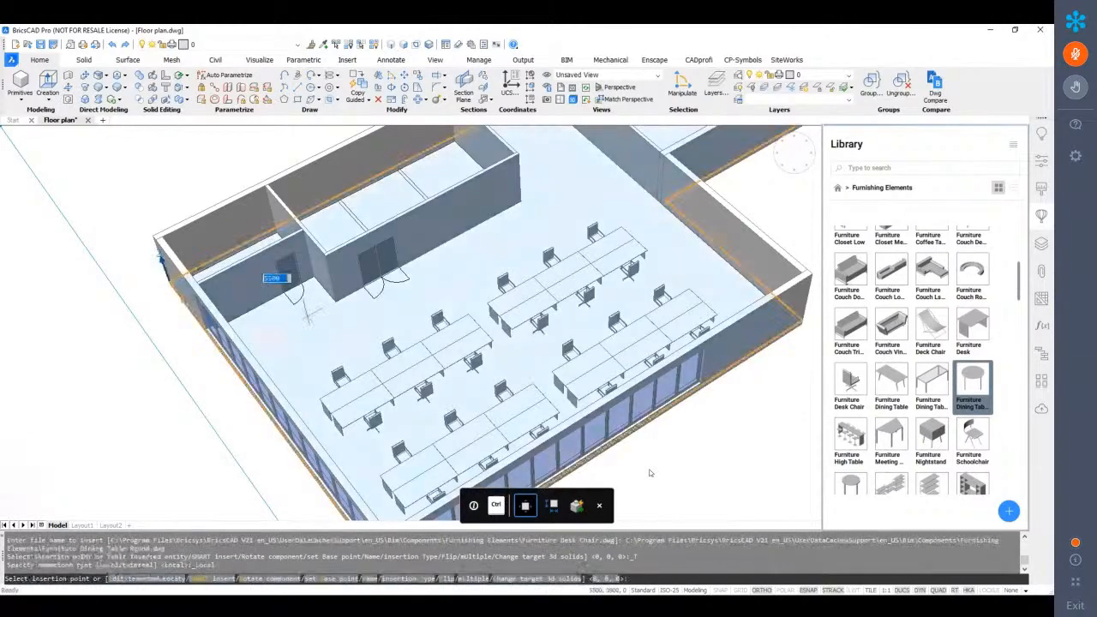
scroll(301, 321, "up", 4)
left_click(304, 319)
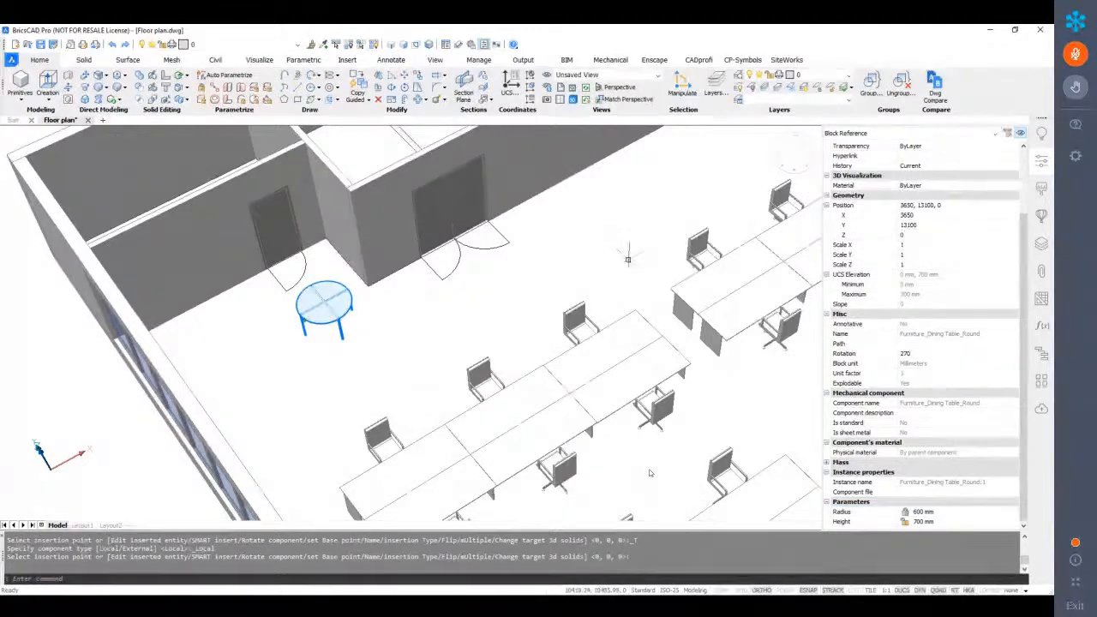
key("Escape")
Insert a Furniture Chair Design component from the furnishing library beside the round table, on the side of the single door
middle_click_drag(387, 312, 390, 332, "shift")
left_click(1043, 216)
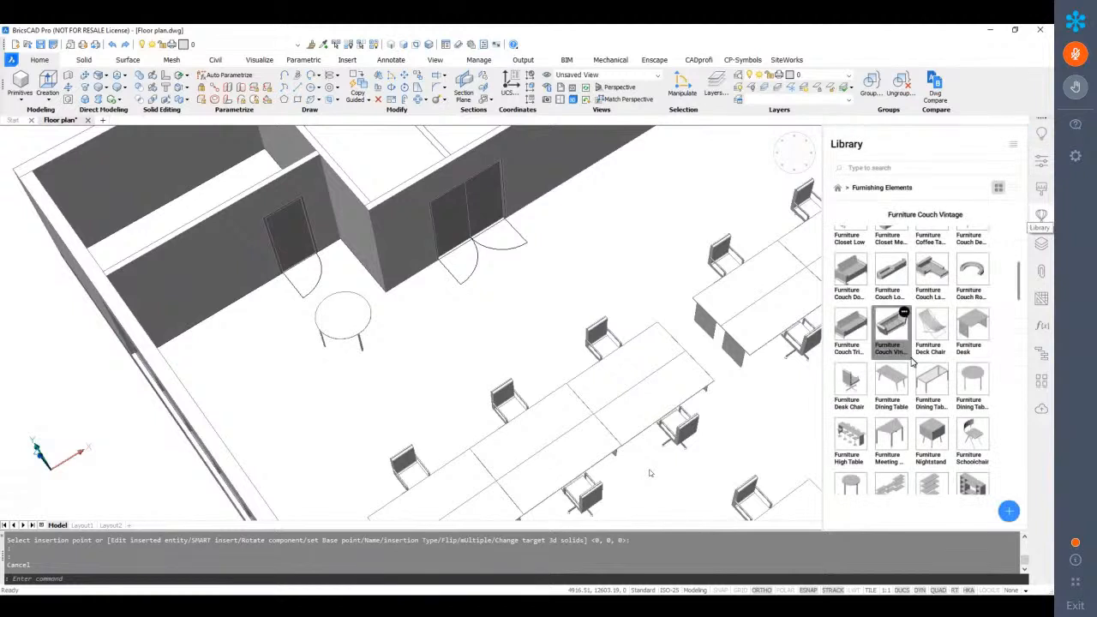
scroll(1020, 300, "up", 5)
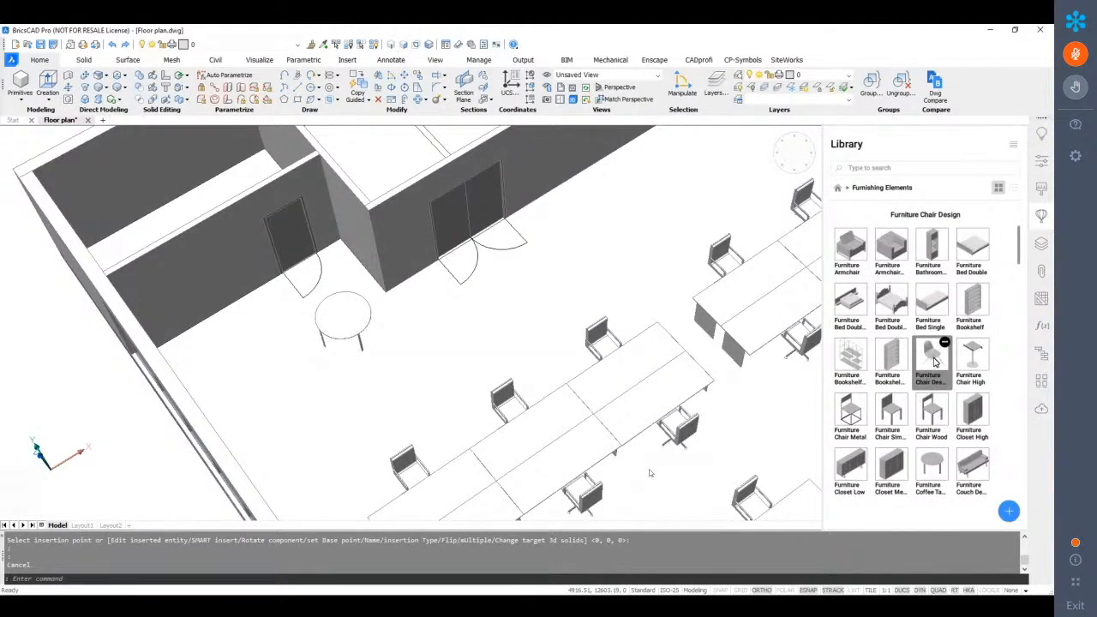
left_click(930, 360)
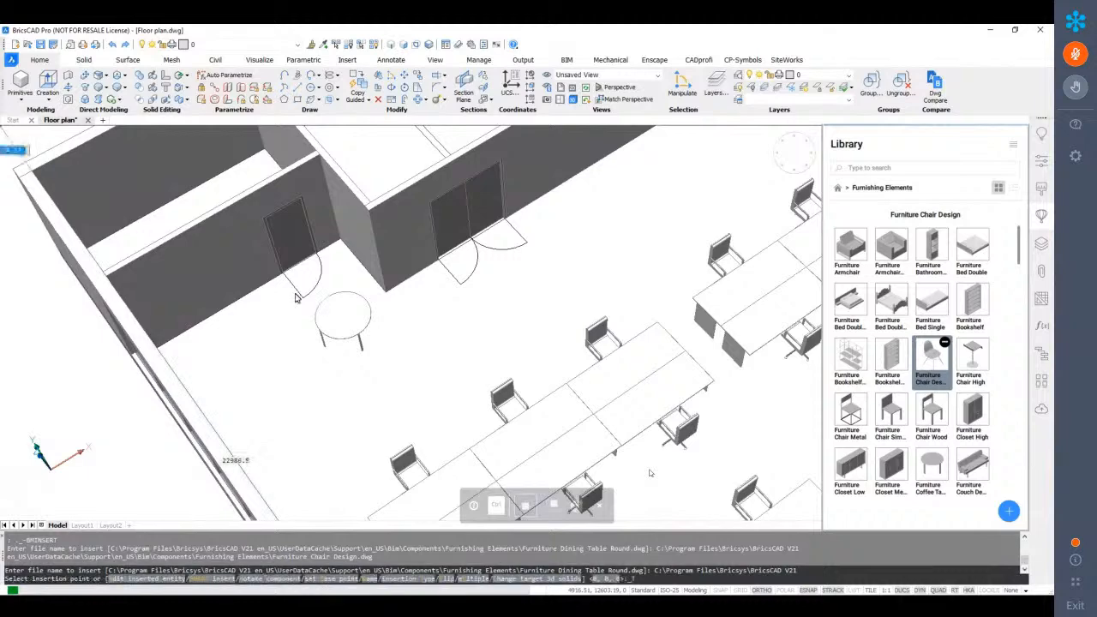
scroll(309, 294, "up", 3)
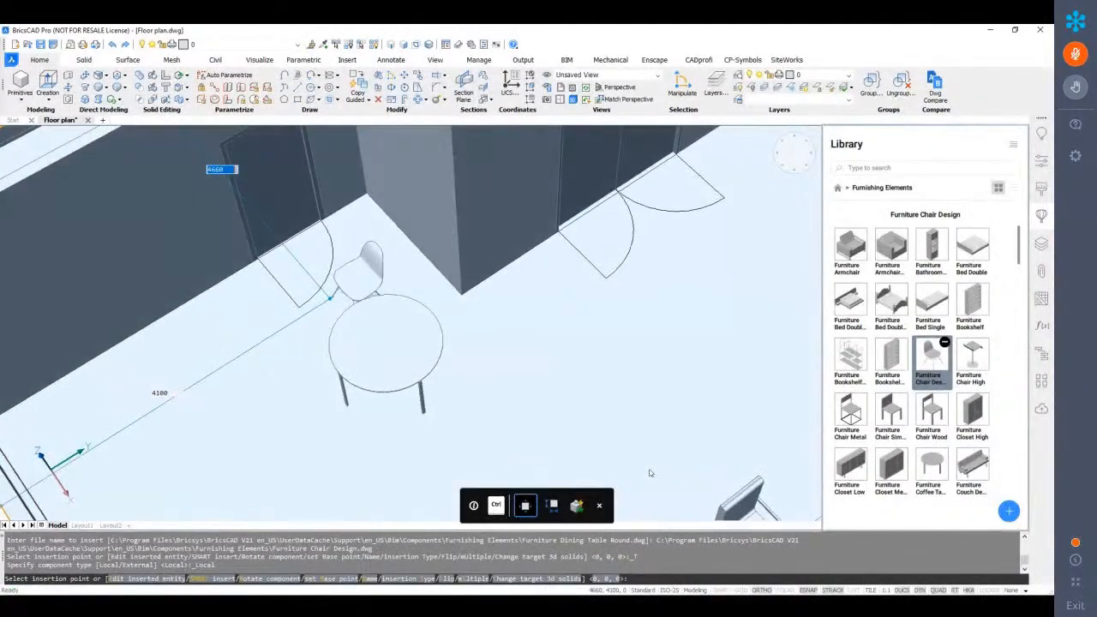
scroll(306, 318, "up", 3)
left_click(313, 305)
scroll(506, 262, "down", 2)
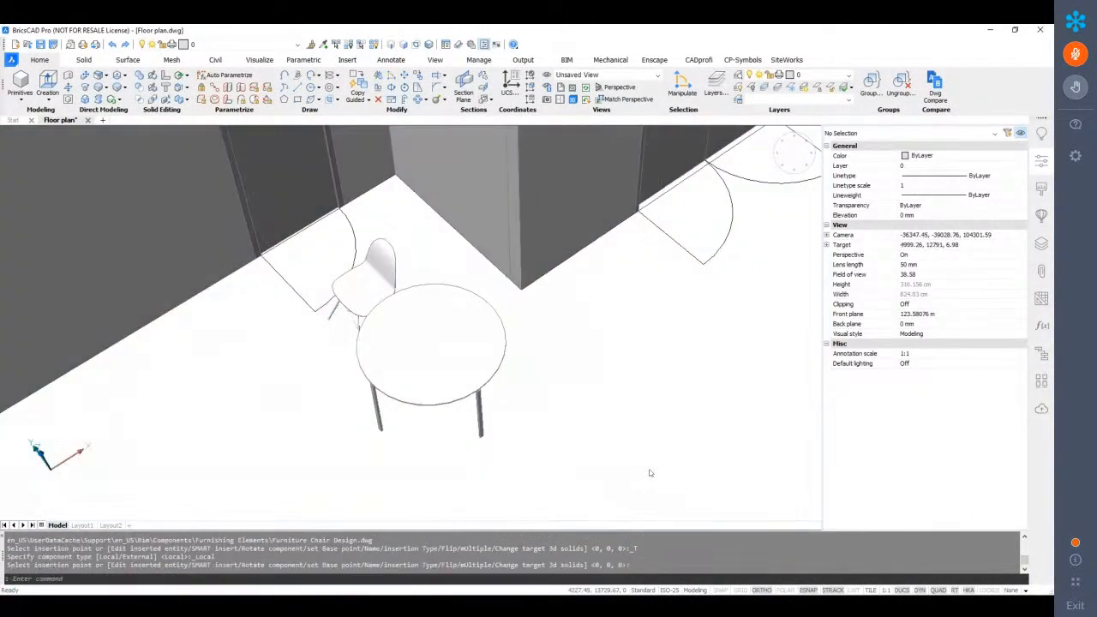
Rotate the design chair 90° about its vertical axis with the manipulator so its back faces the single door
middle_click_drag(403, 278, 377, 294, "shift")
left_click(378, 294)
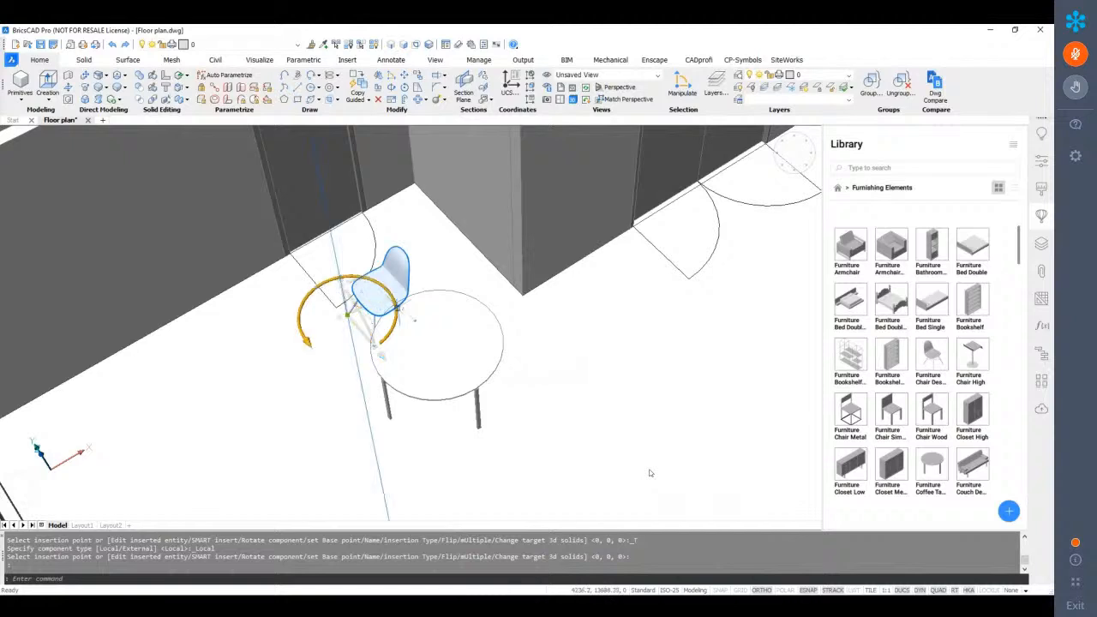
left_click(390, 331)
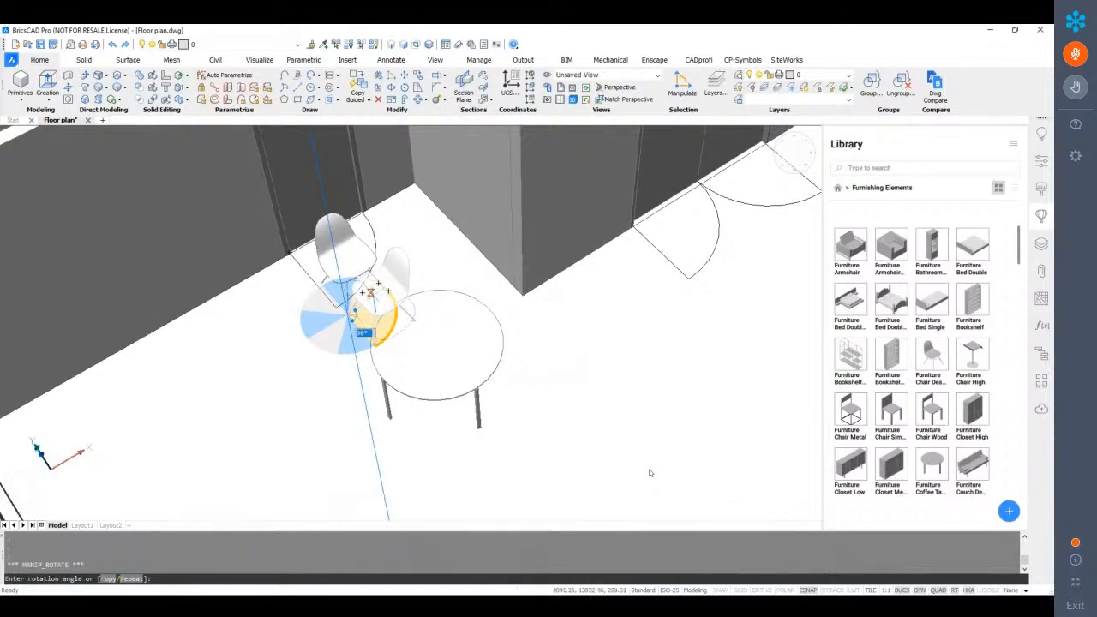
key("Return")
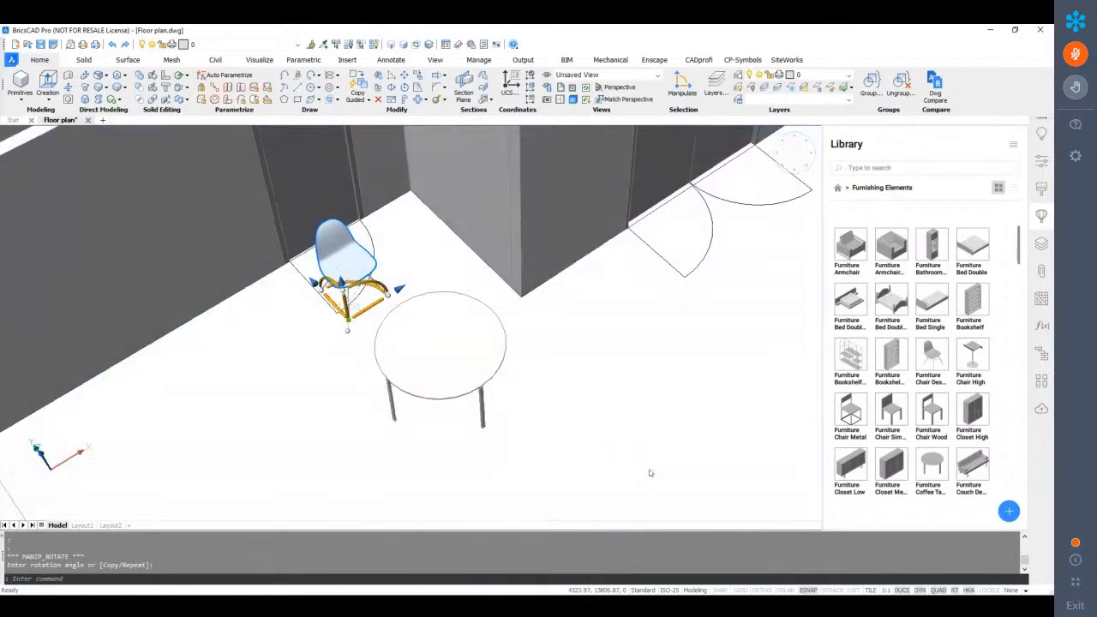
Move the rotated chair along the manipulator axis until its seat reaches the edge of the round table
scroll(334, 310, "up", 2)
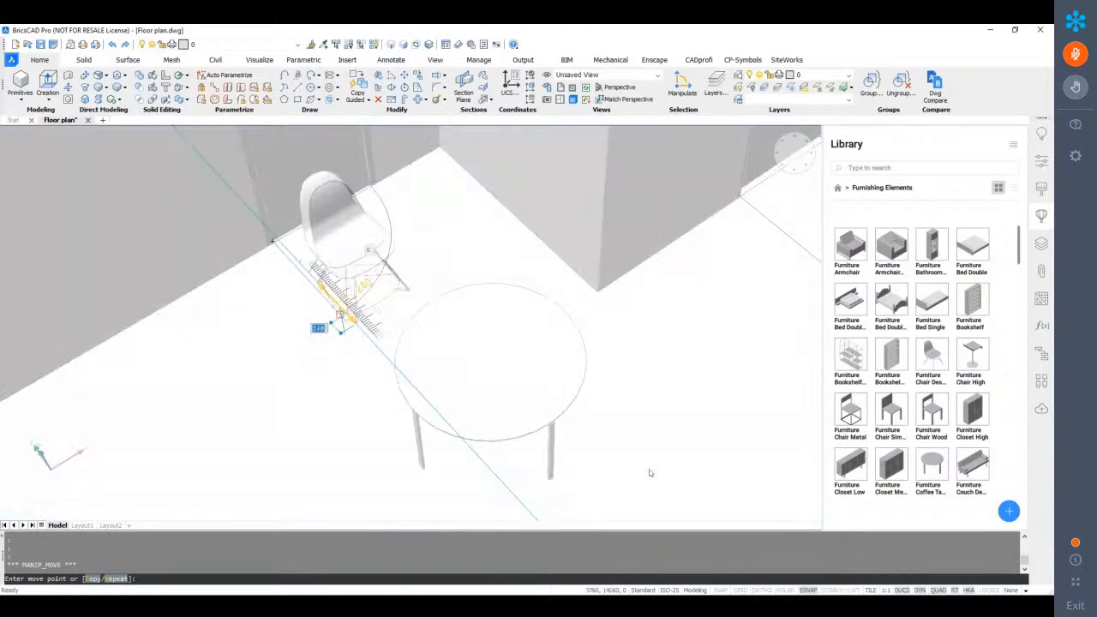
left_click(365, 418)
scroll(369, 391, "down", 5)
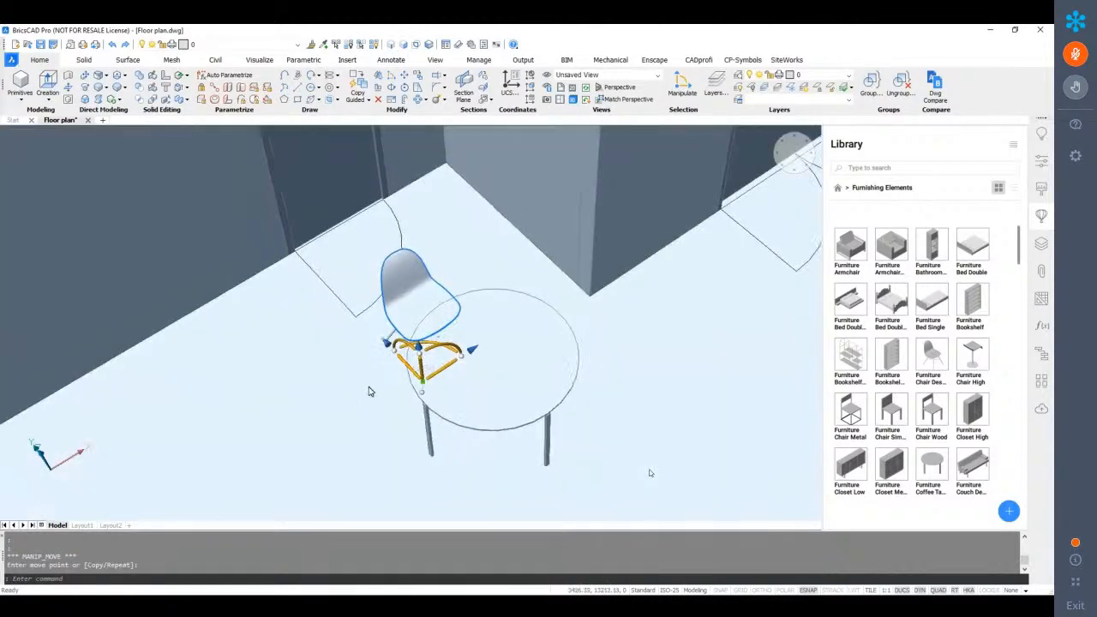
scroll(469, 370, "down", 2)
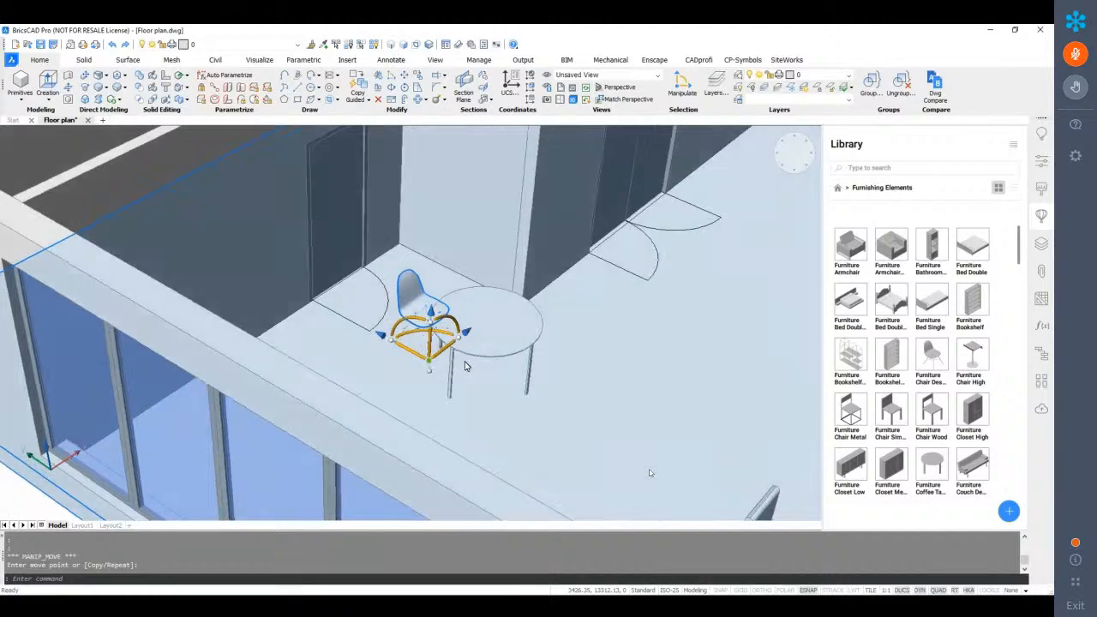
key("Escape")
Create a polar array of the design chair around the centre of the round table
middle_click_drag(495, 340, 367, 347, "shift")
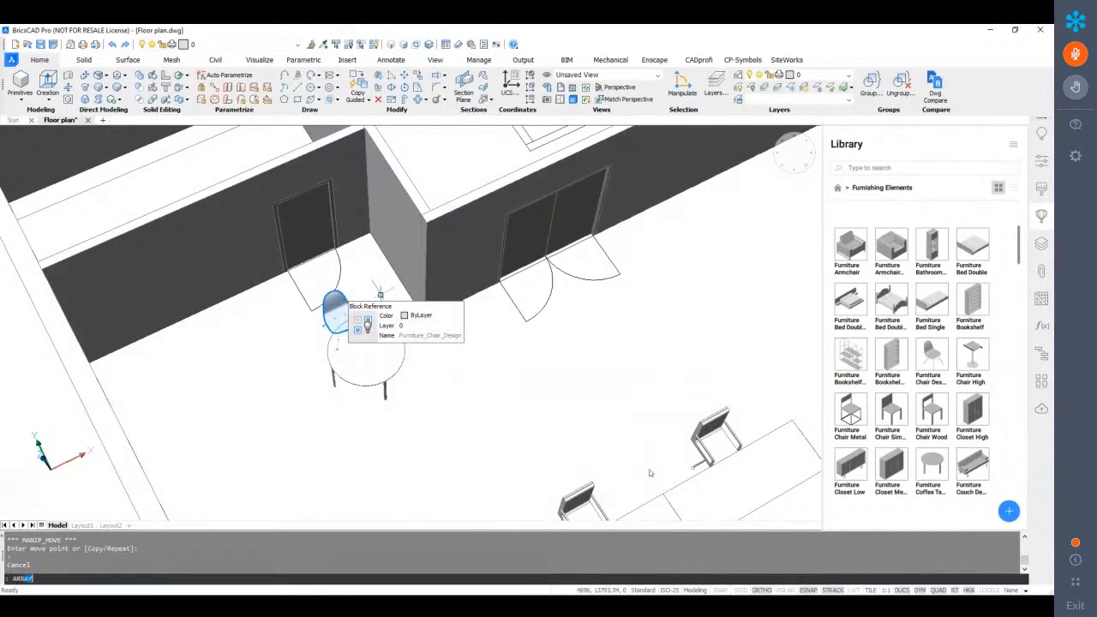
type("ray")
key("Return")
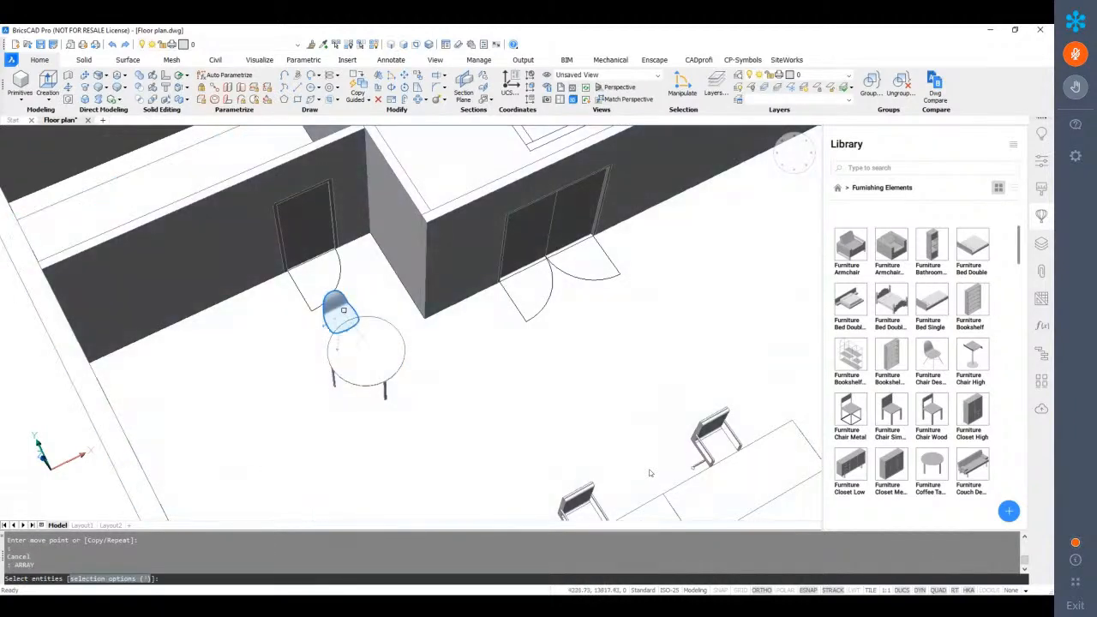
left_click(341, 312)
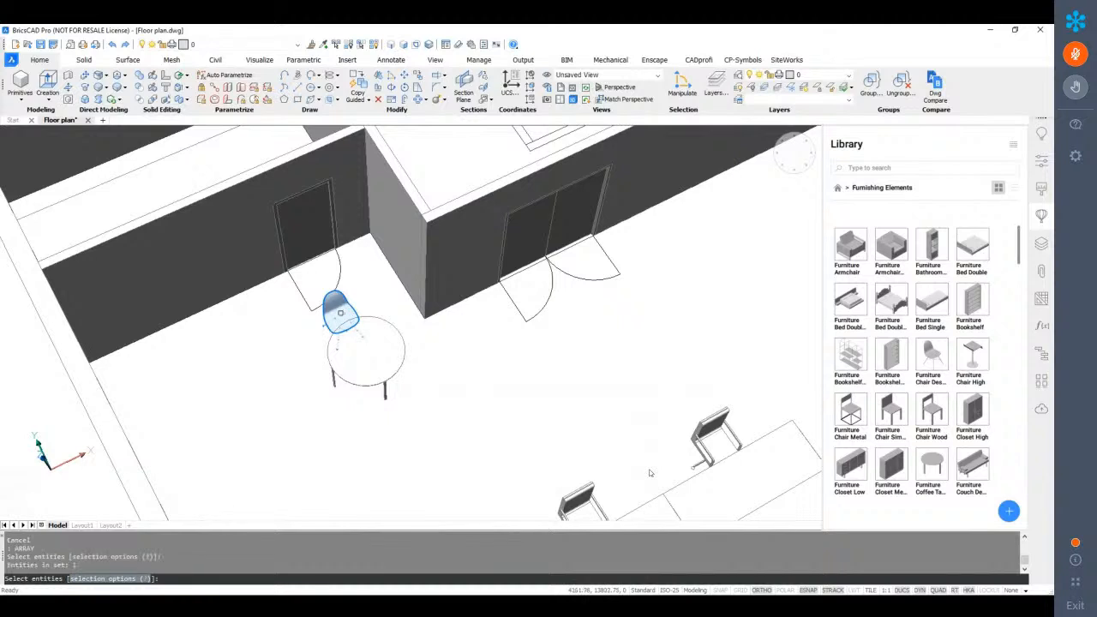
key("Return")
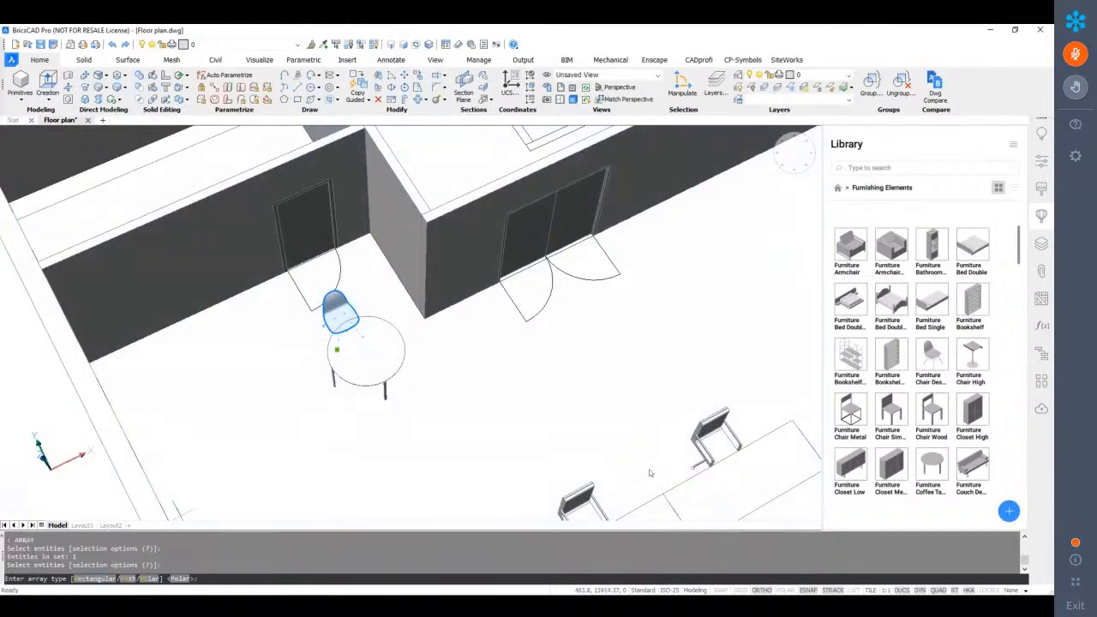
left_click(147, 579)
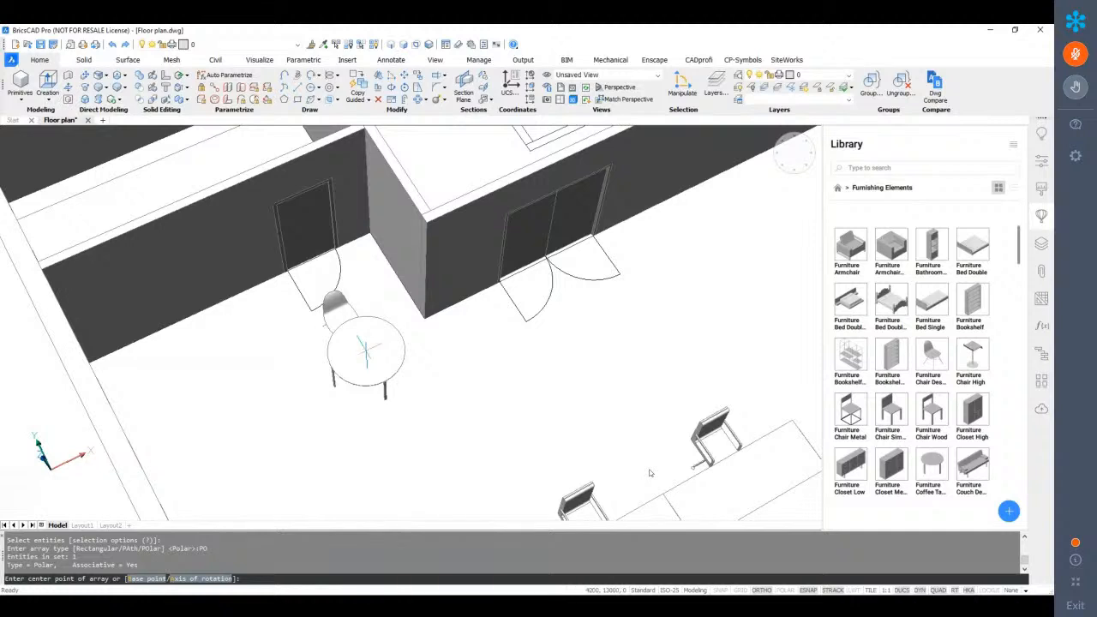
left_click(366, 350)
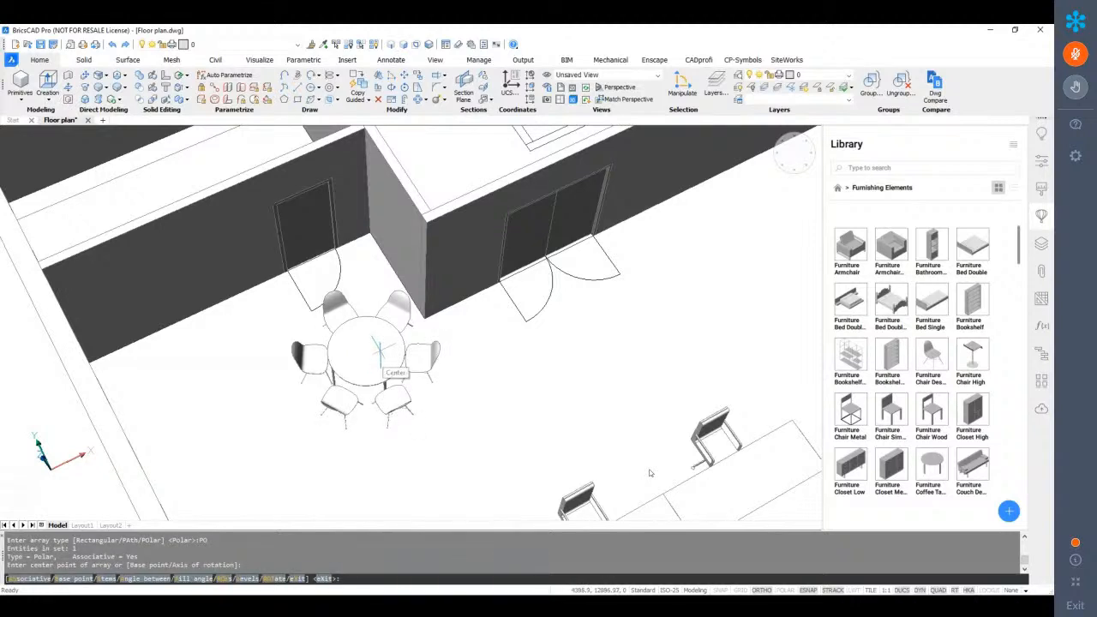
Set the number of items in the polar chair array to 5 and finish the array
type("i")
key("Return")
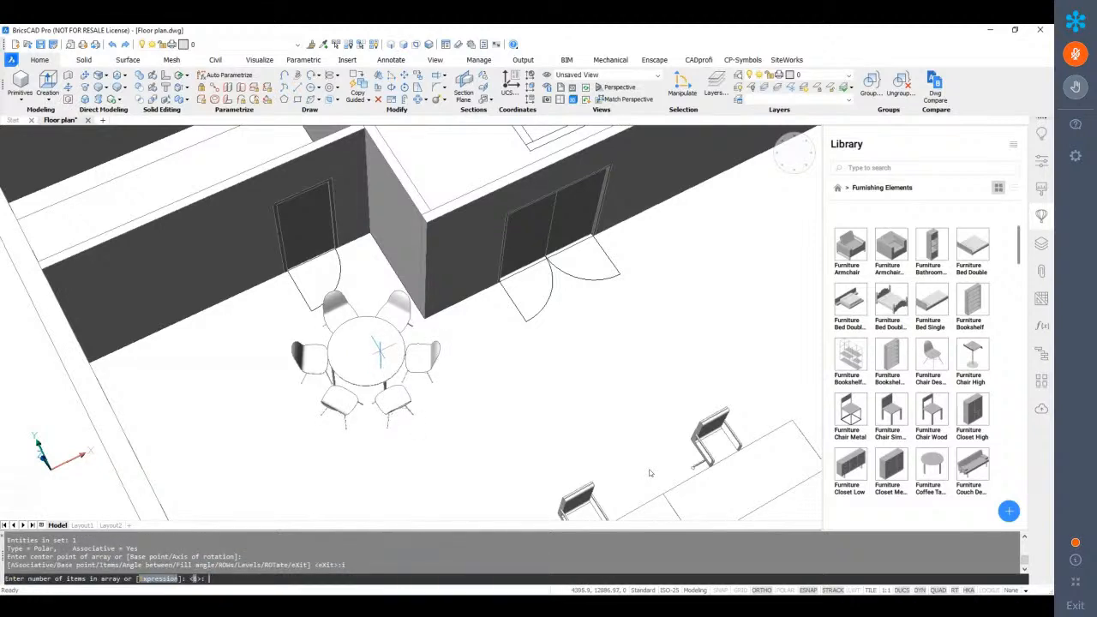
type("5")
key("Return")
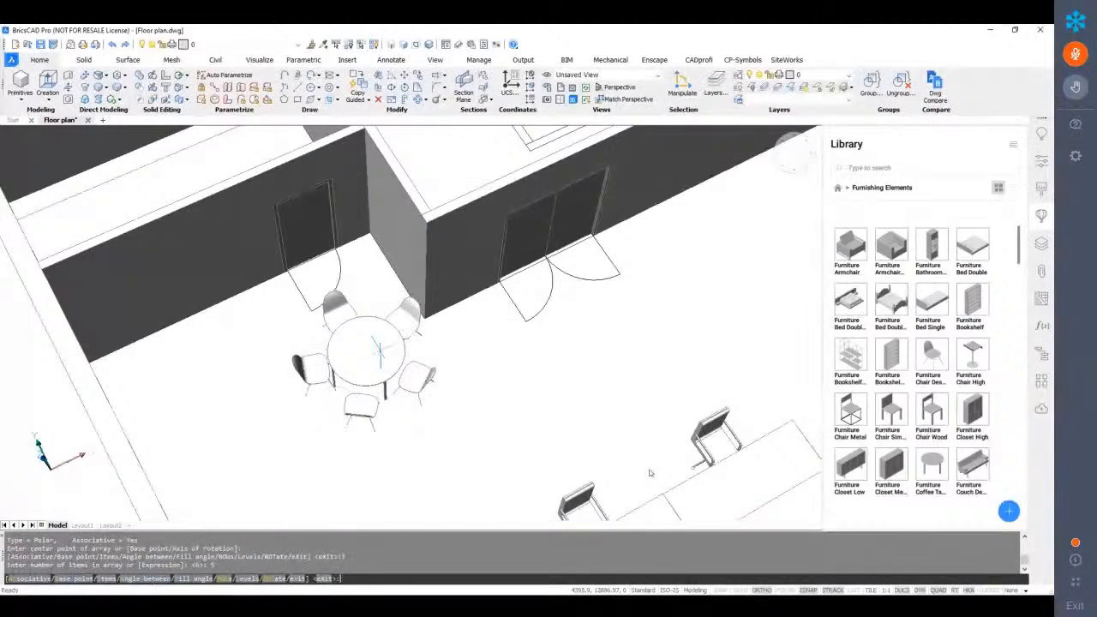
key("Return")
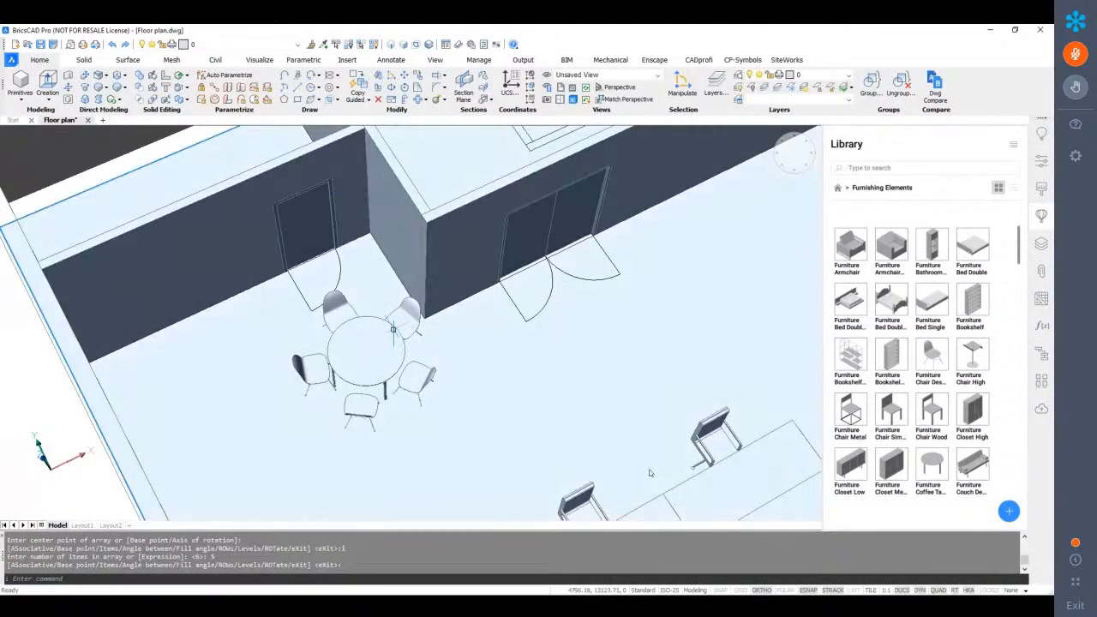
Copy the round table with its five chairs straight towards the windowed outer wall, next to the original set
middle_click_drag(393, 326, 358, 312, "shift")
left_click_drag(275, 223, 446, 390)
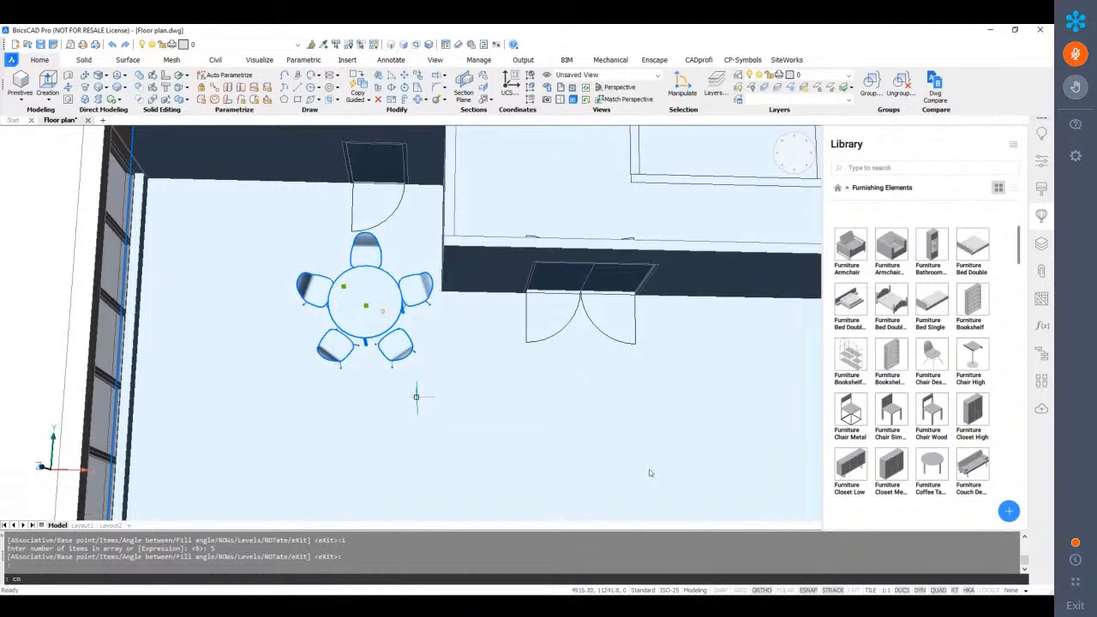
key("Return")
left_click(425, 444)
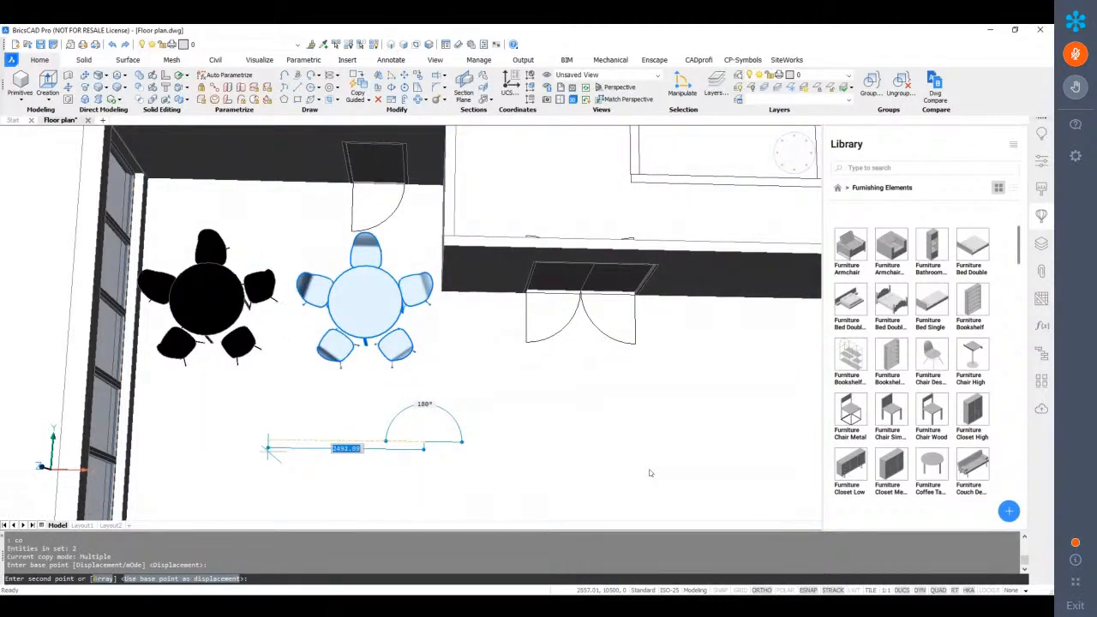
left_click(273, 446)
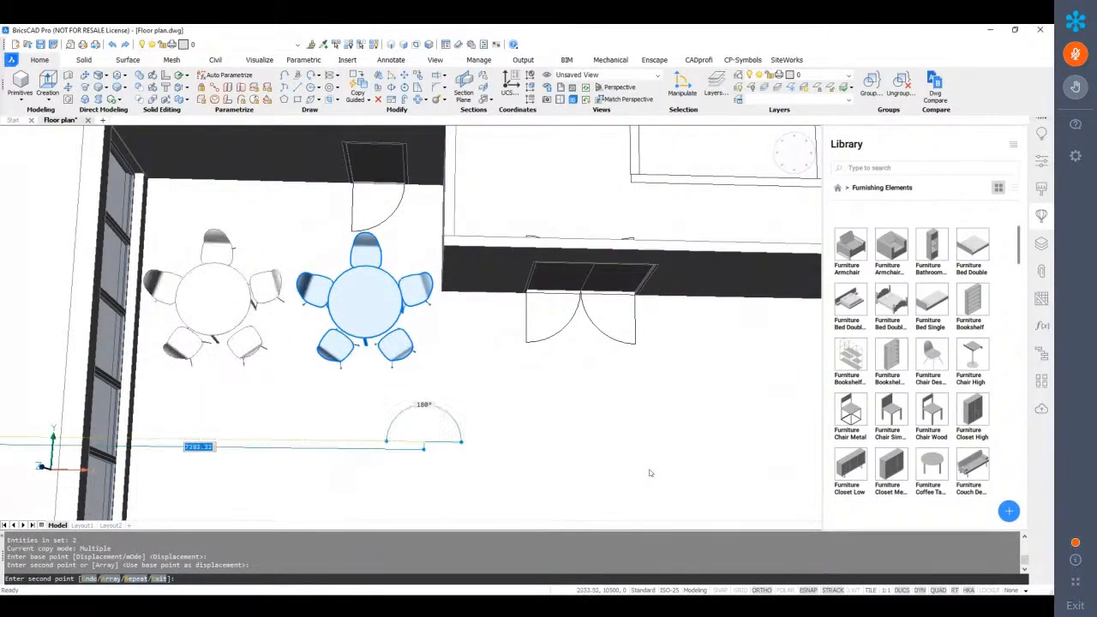
key("Escape")
Insert the Furniture Couch Triple component, rotated with its back to the end wall of the inner room block, and place it against that wall
middle_click_drag(442, 416, 436, 409, "shift")
scroll(429, 408, "down", 3)
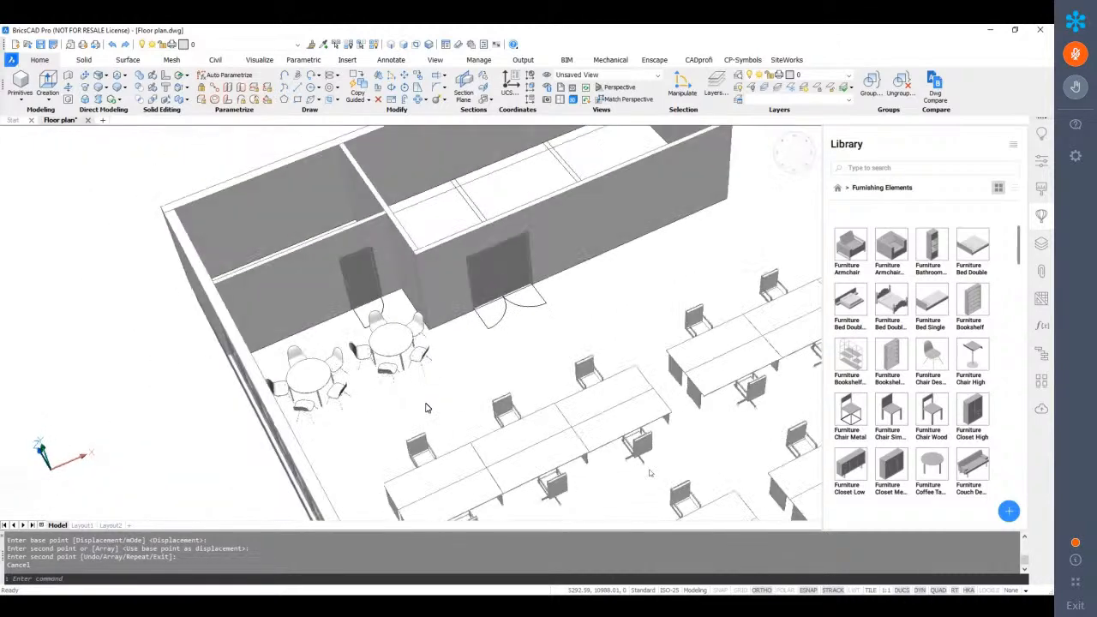
scroll(429, 408, "down", 5)
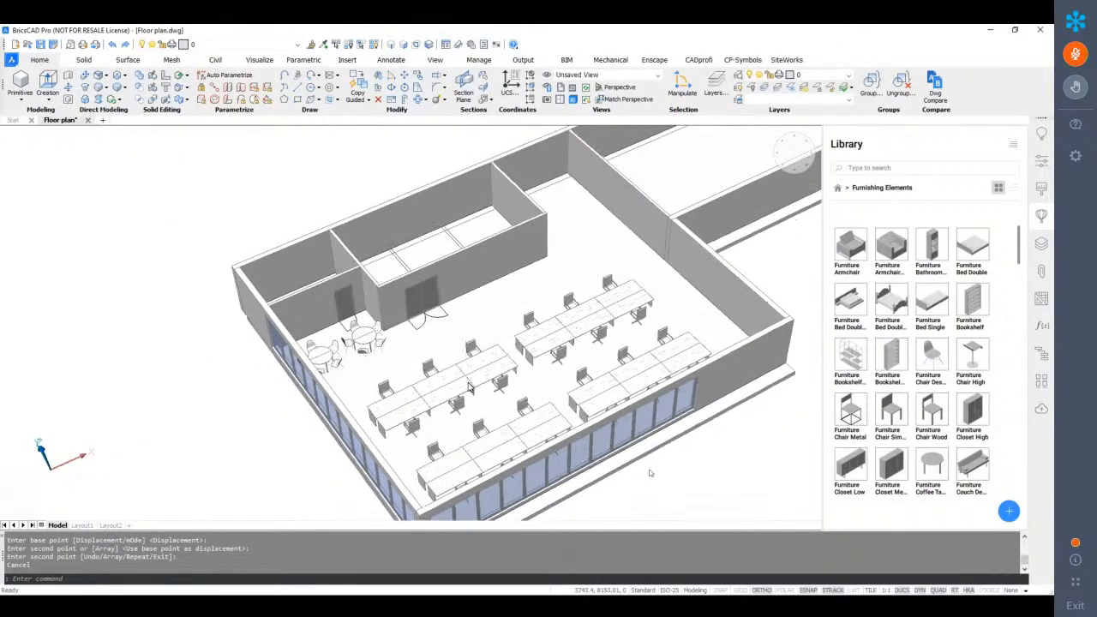
middle_click_drag(469, 387, 489, 365, "shift")
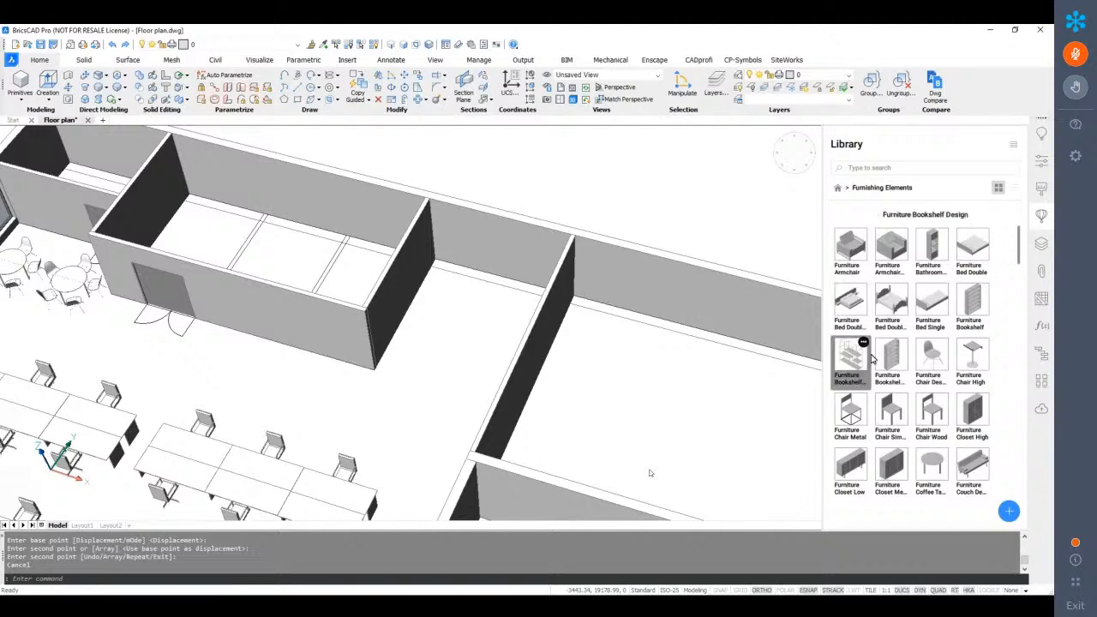
scroll(872, 358, "down", 6)
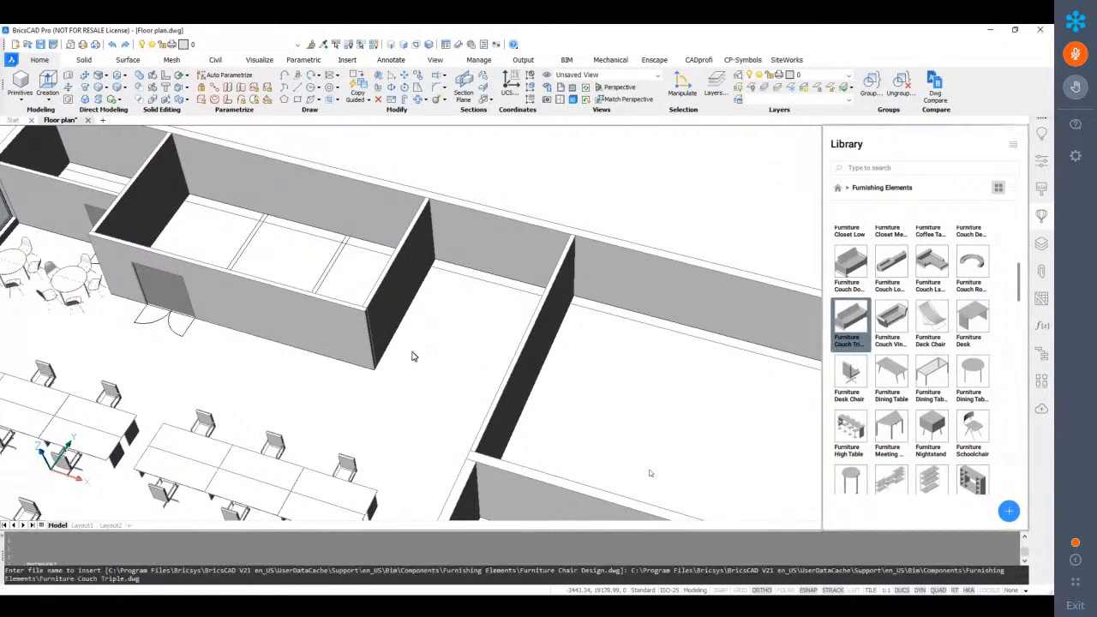
scroll(416, 346, "up", 2)
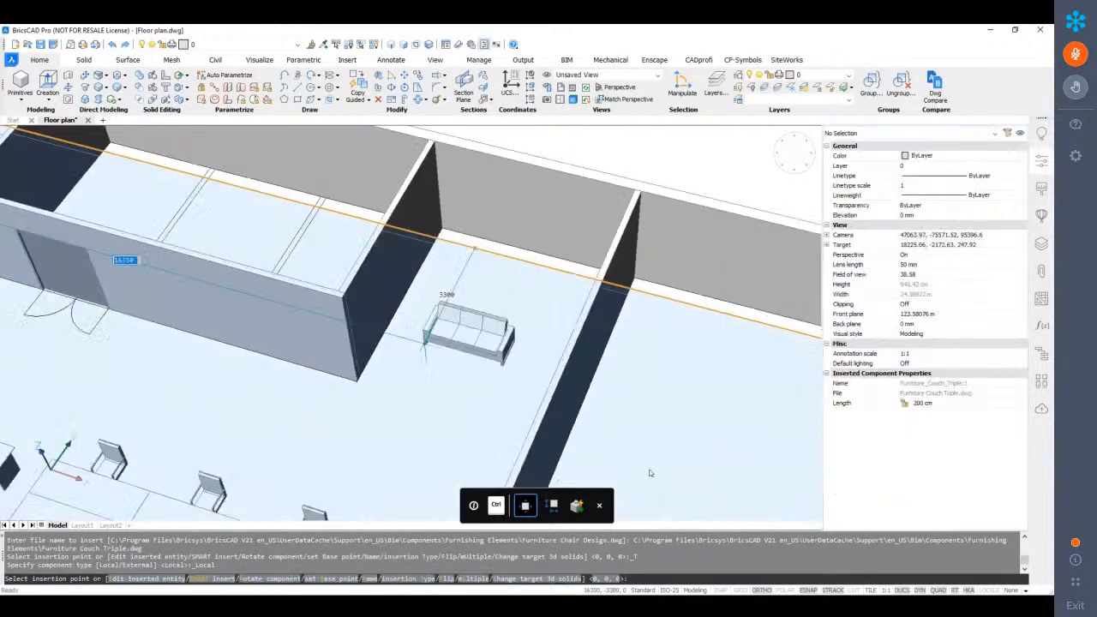
key("Return")
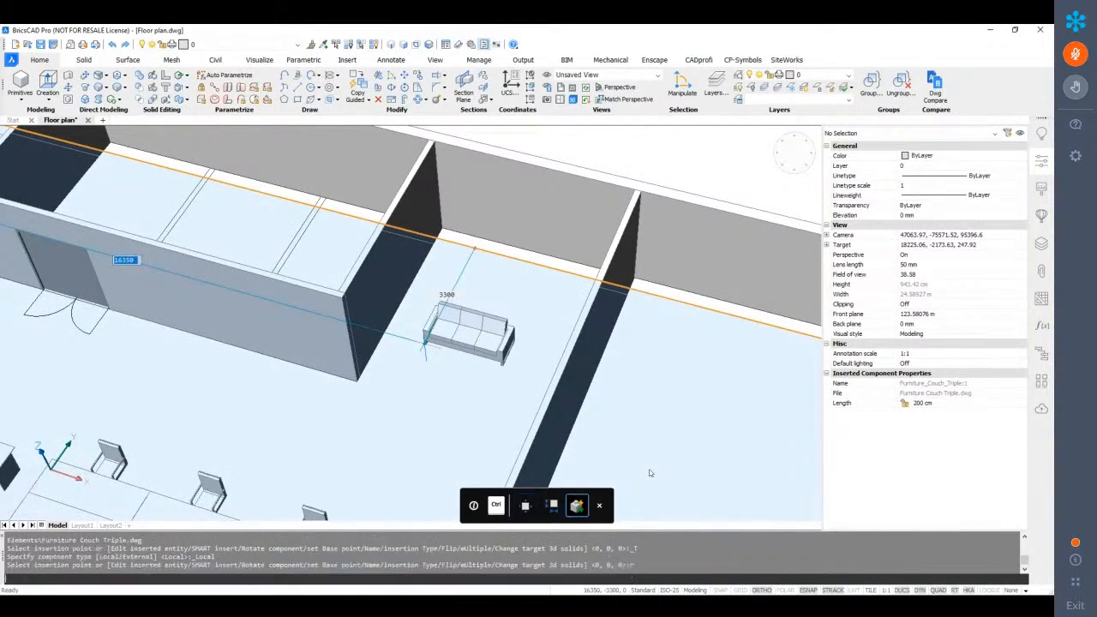
left_click(420, 341)
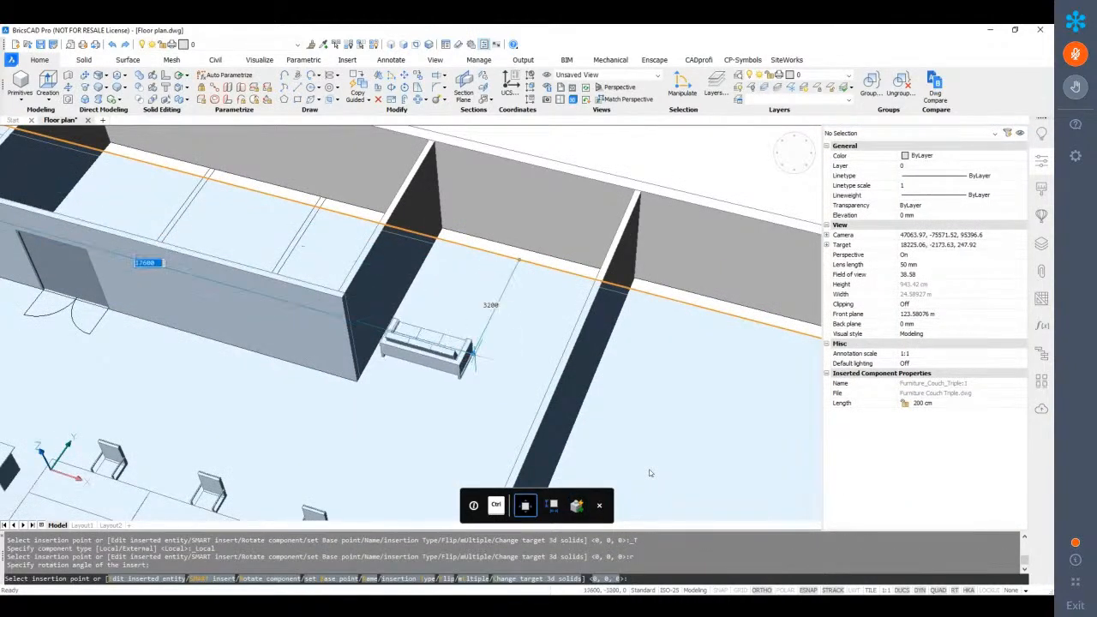
type("r")
key("Return")
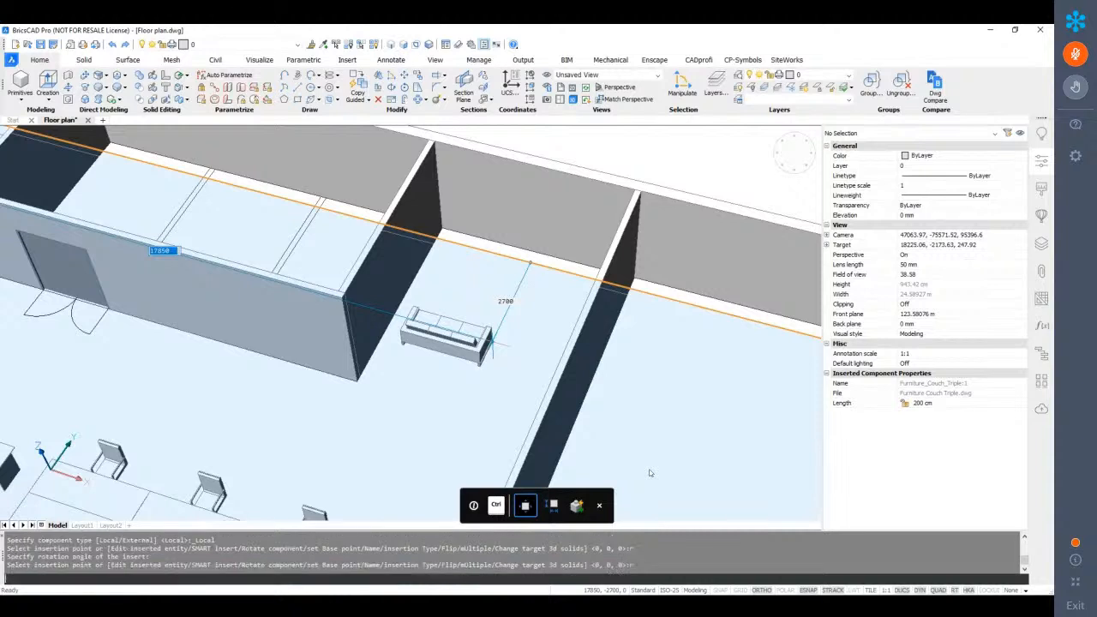
left_click(498, 319)
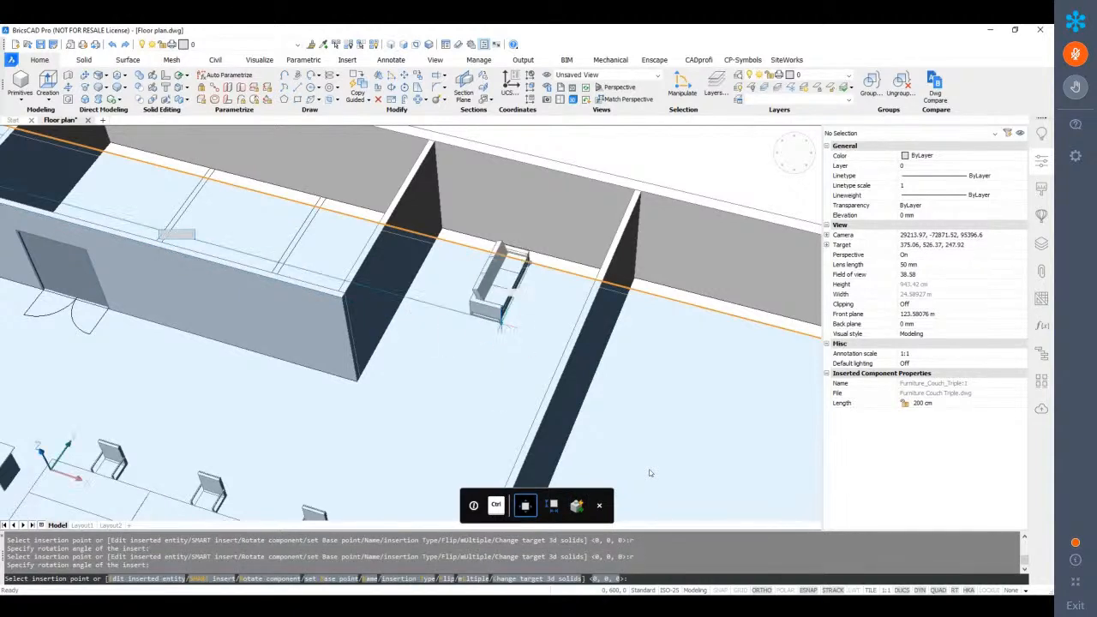
left_click(420, 345)
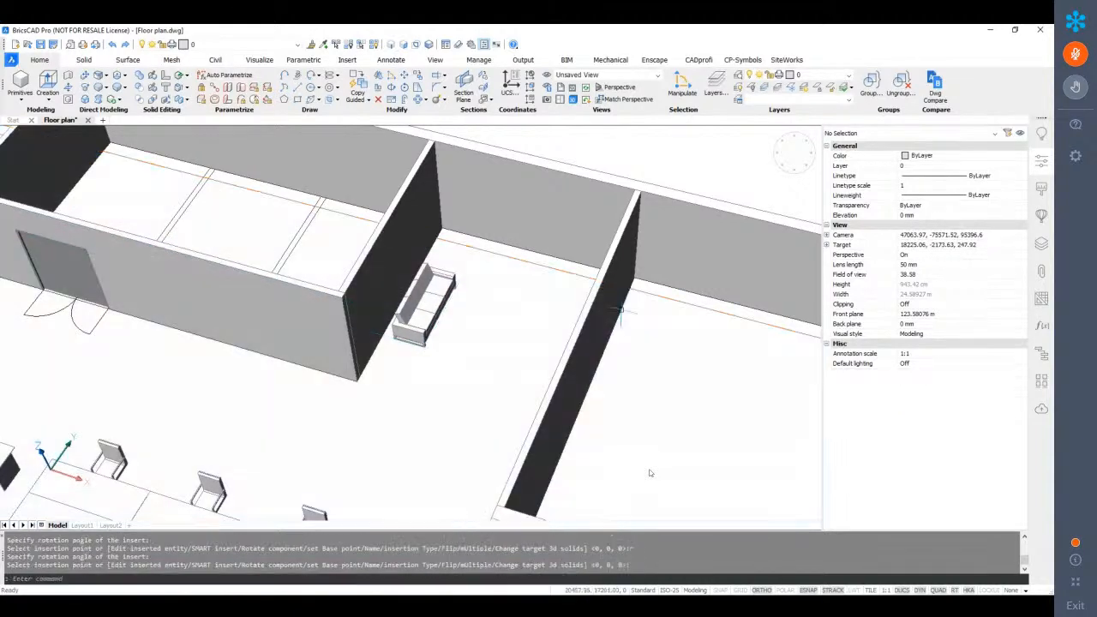
Insert the Furniture Couch Double component in front of the rear outer wall, beside the triple couch
left_click(1041, 216)
left_click(850, 266)
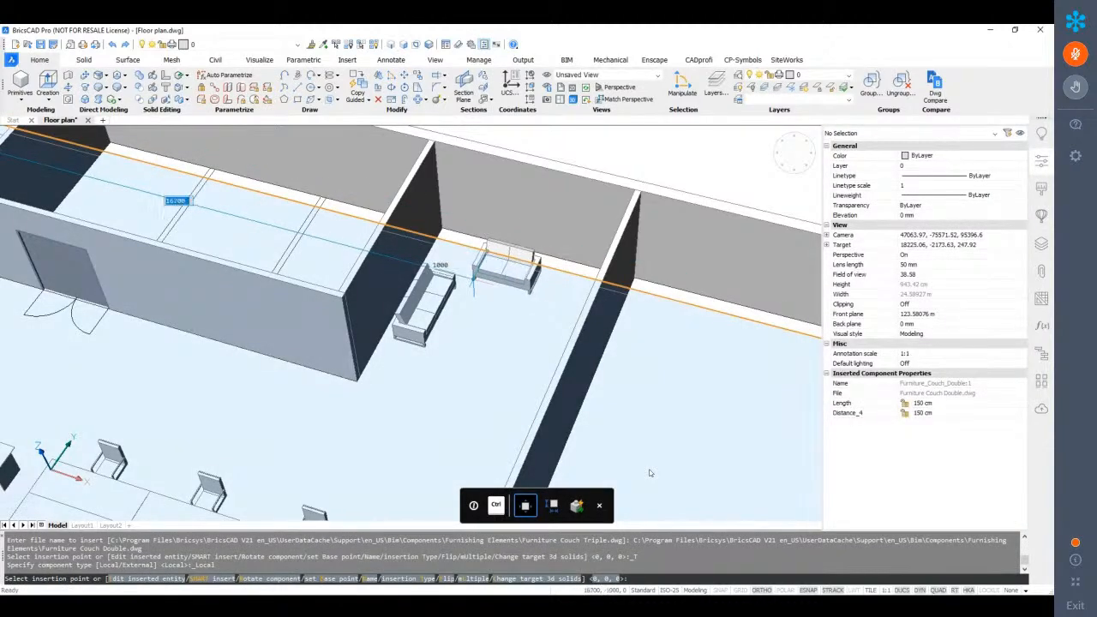
left_click(473, 276)
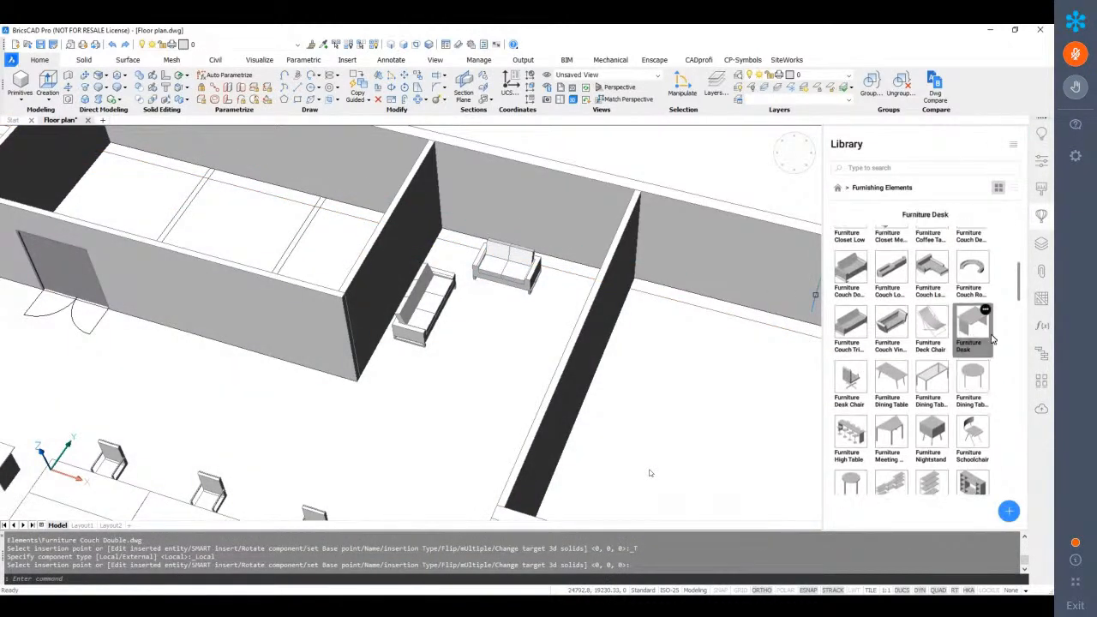
Insert two Furniture Coffee Table components in front of the triple and double couches
scroll(992, 337, "up", 1)
left_click(932, 334)
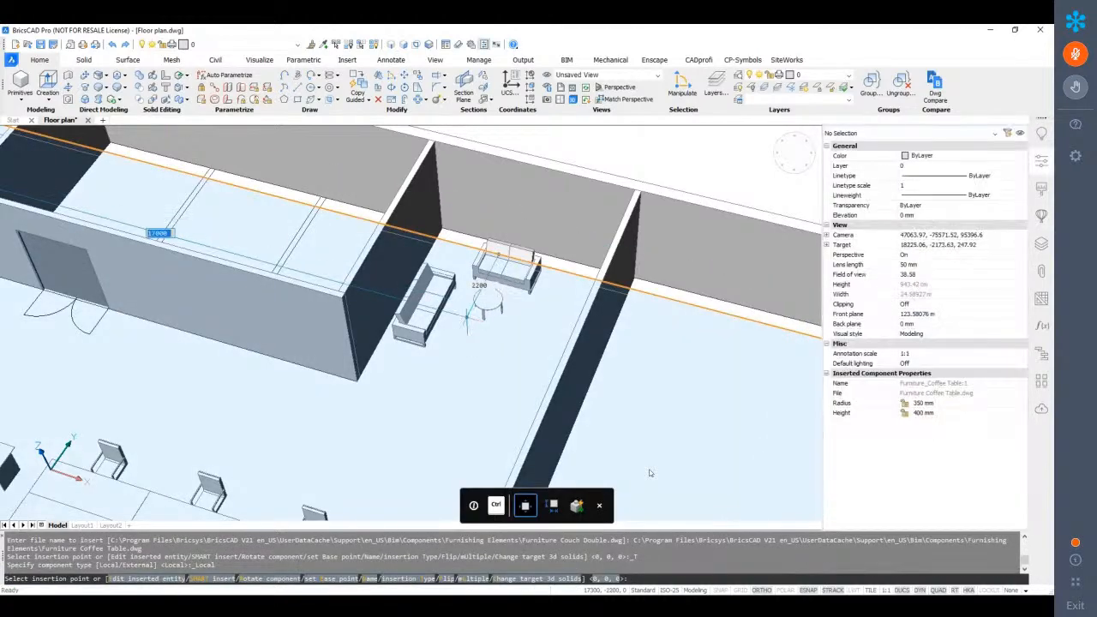
left_click(470, 312)
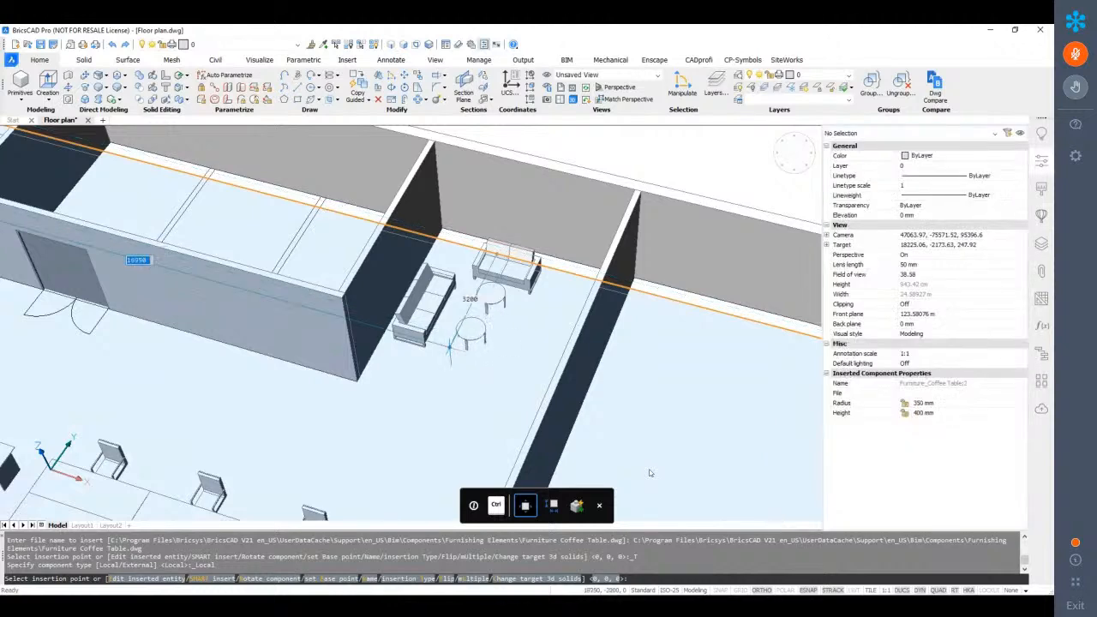
key("Escape")
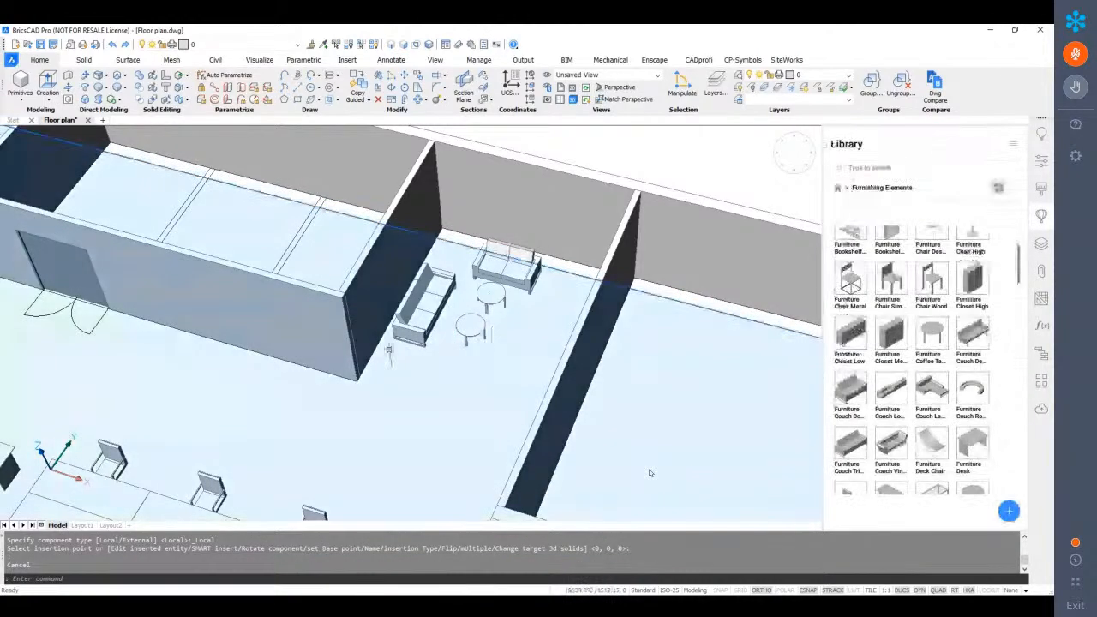
Move the floor slab so that its protruding corner lines up with the outer corner of the windowed walls
scroll(389, 350, "down", 8)
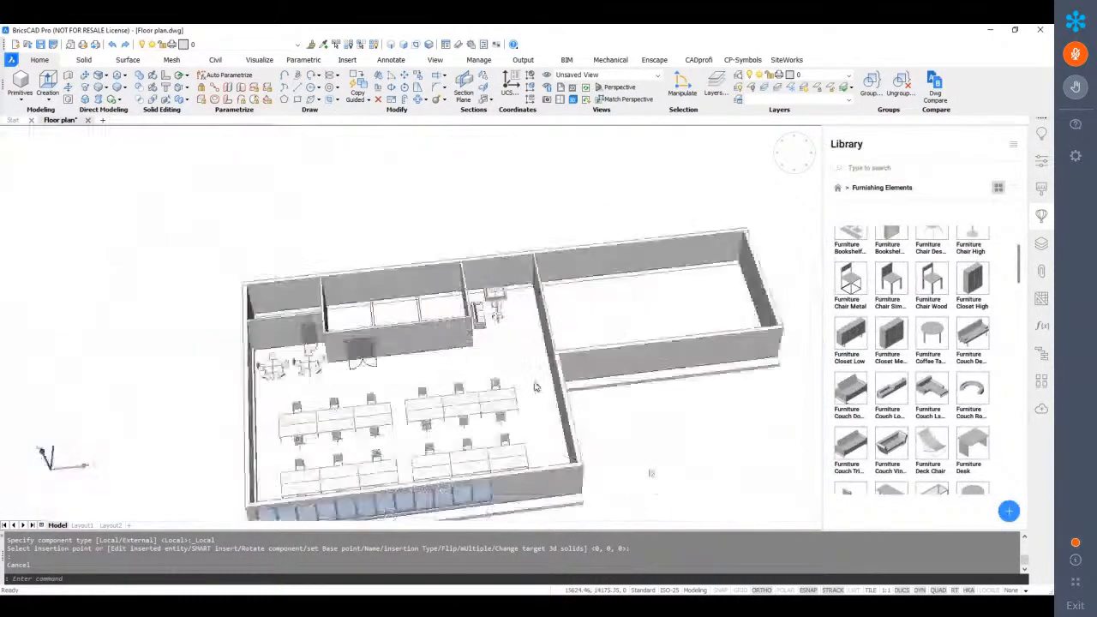
middle_click_drag(535, 387, 659, 409, "shift")
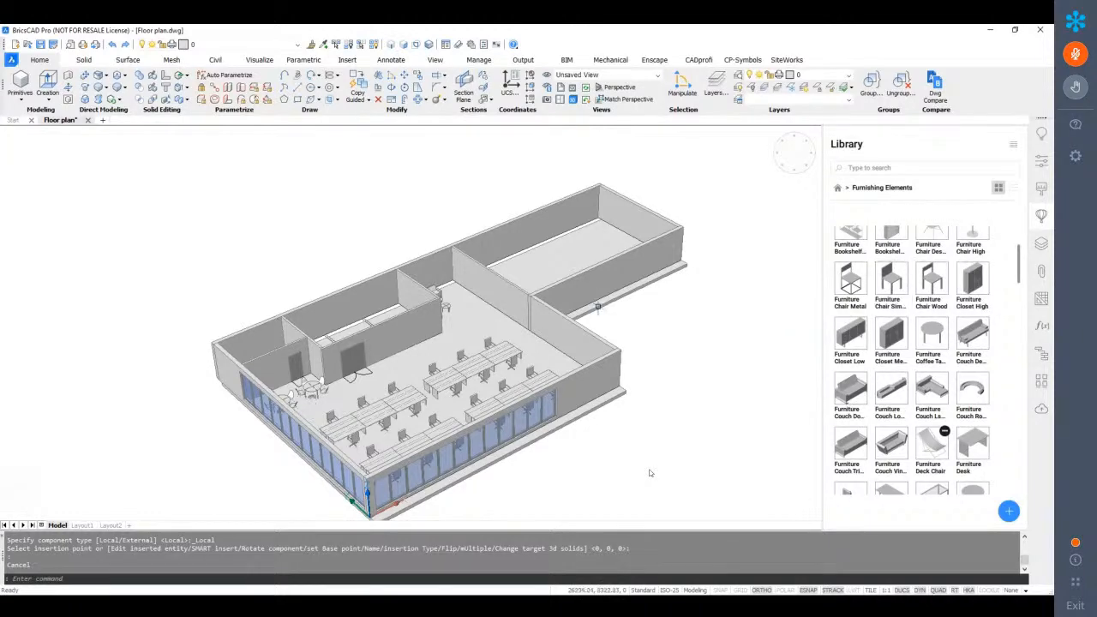
scroll(650, 473, "up", 5)
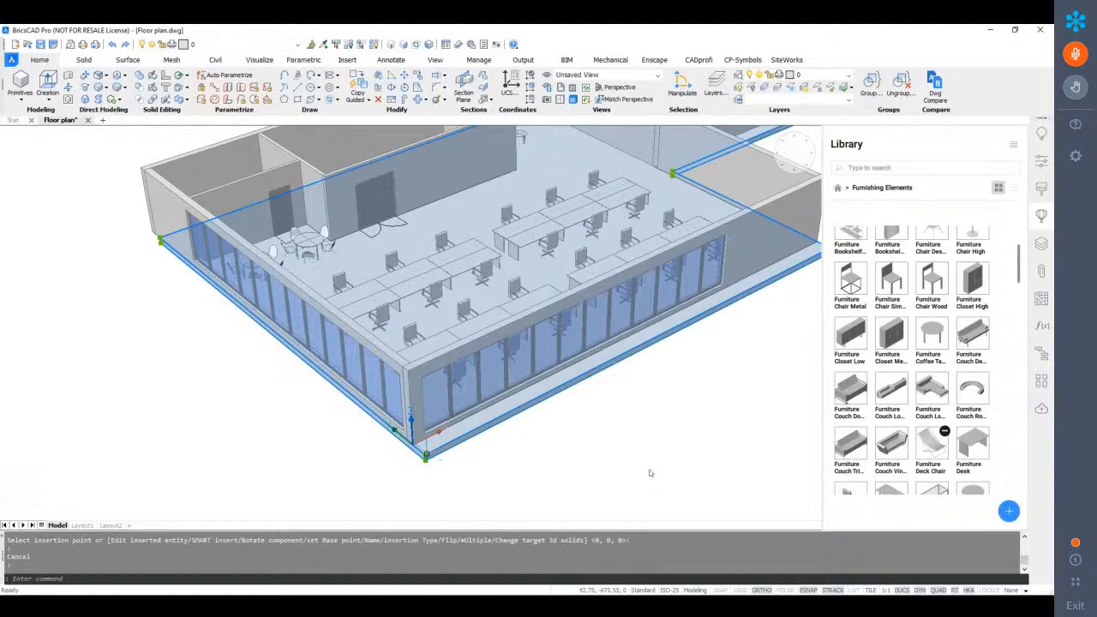
key("Return")
scroll(421, 449, "up", 3)
left_click(430, 464)
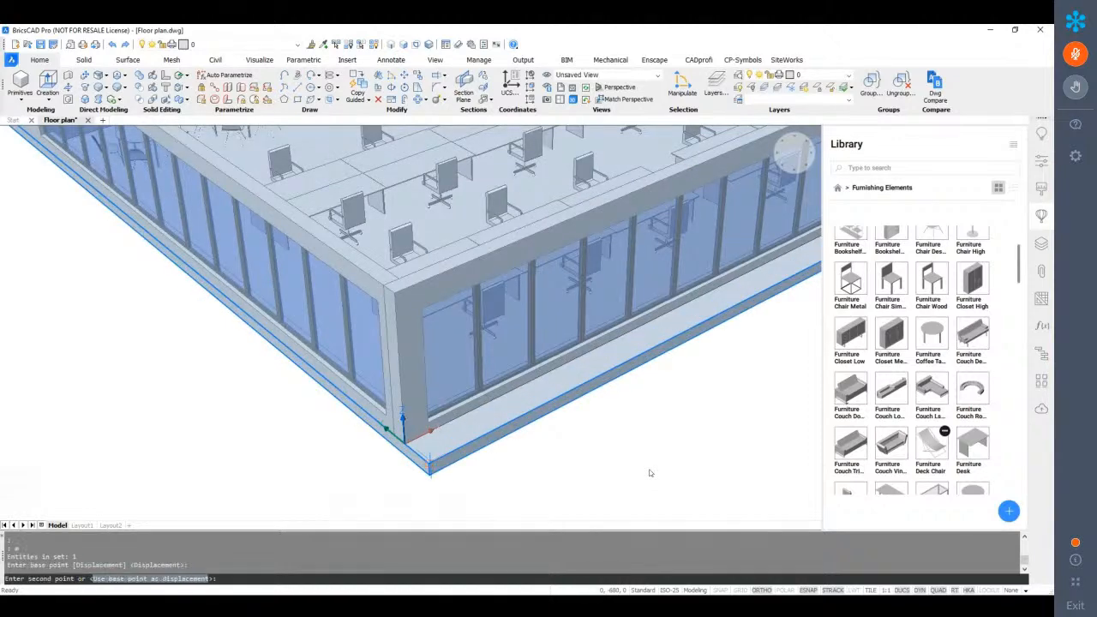
left_click(401, 466)
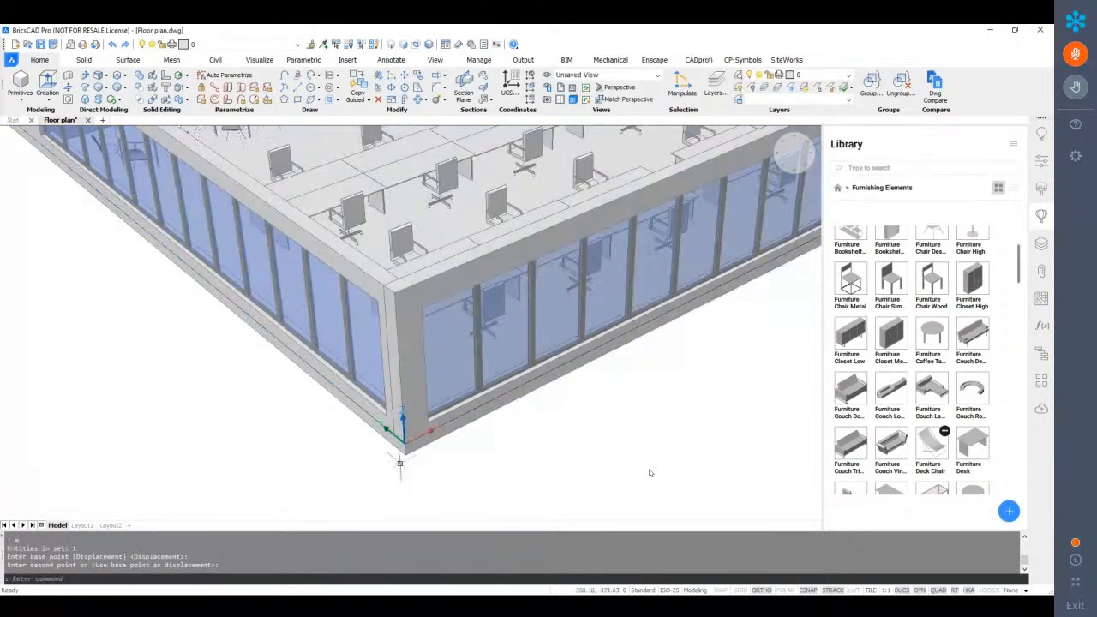
Enable face selection and draw a rectangle about 2300 mm high, standing on the floor, on the inner face of the windowless end wall beside the desks
scroll(650, 472, "down", 6)
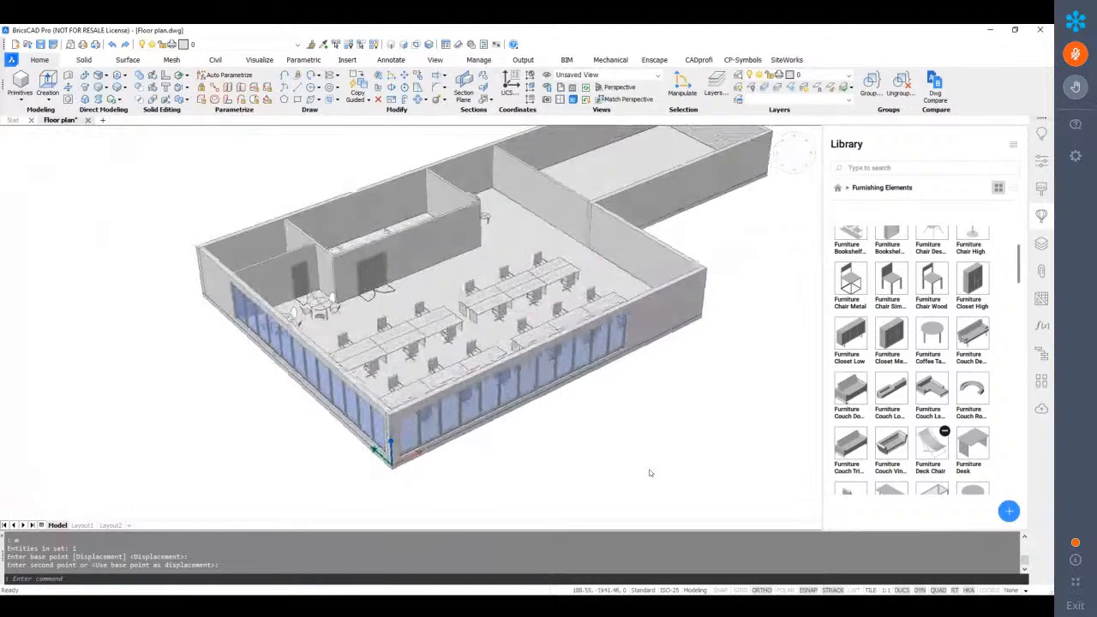
middle_click_drag(482, 489, 415, 322, "shift")
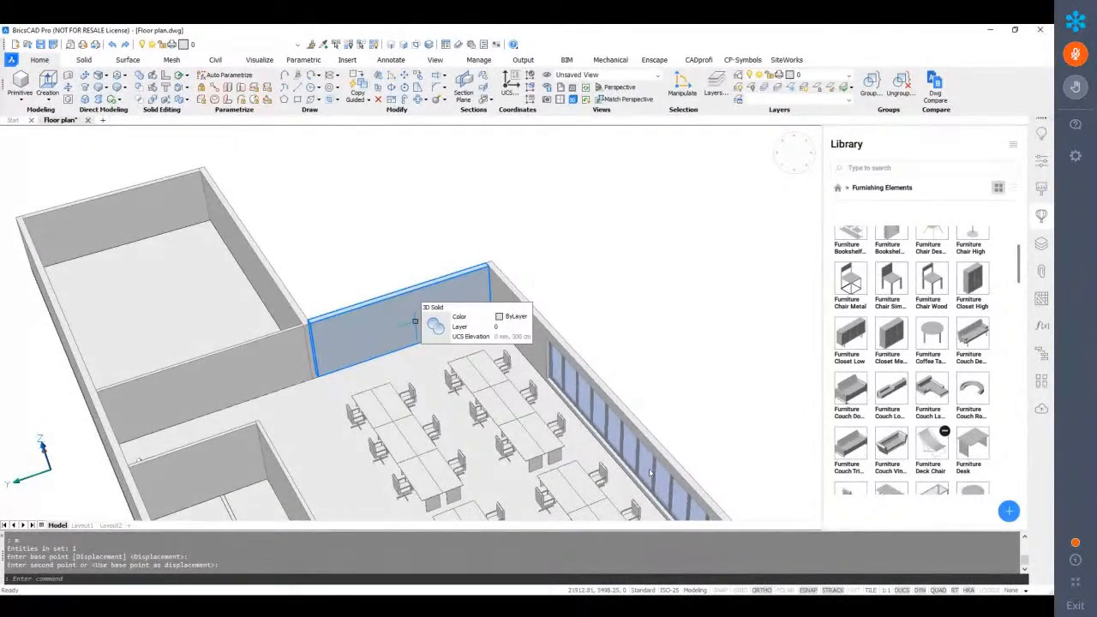
middle_click_drag(393, 313, 526, 325, "shift")
left_click(403, 46)
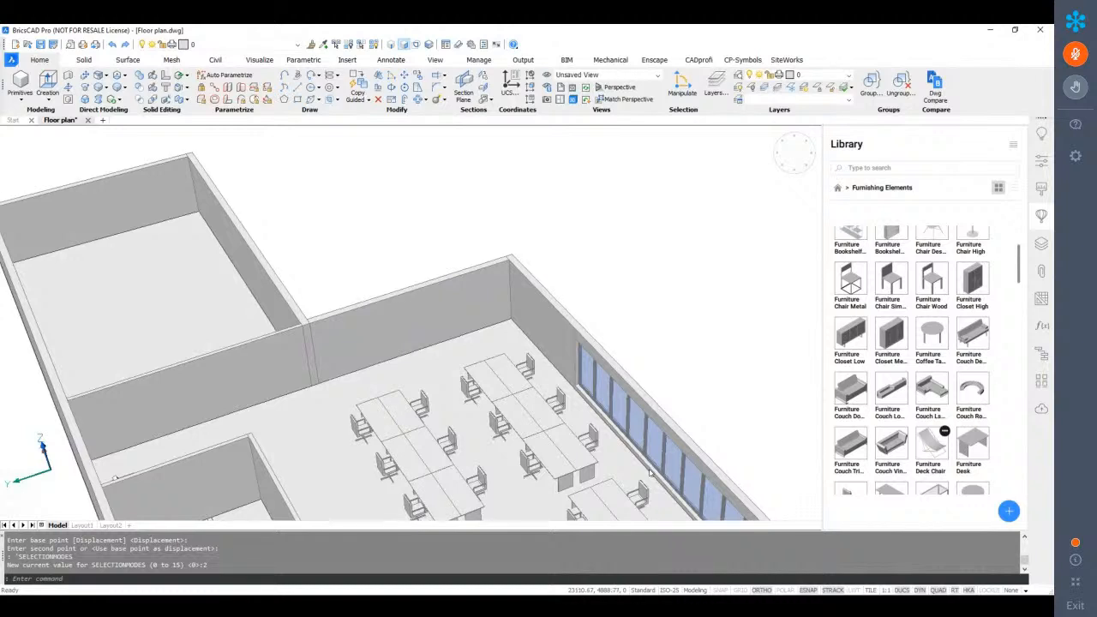
scroll(399, 318, "up", 2)
scroll(367, 318, "down", 1)
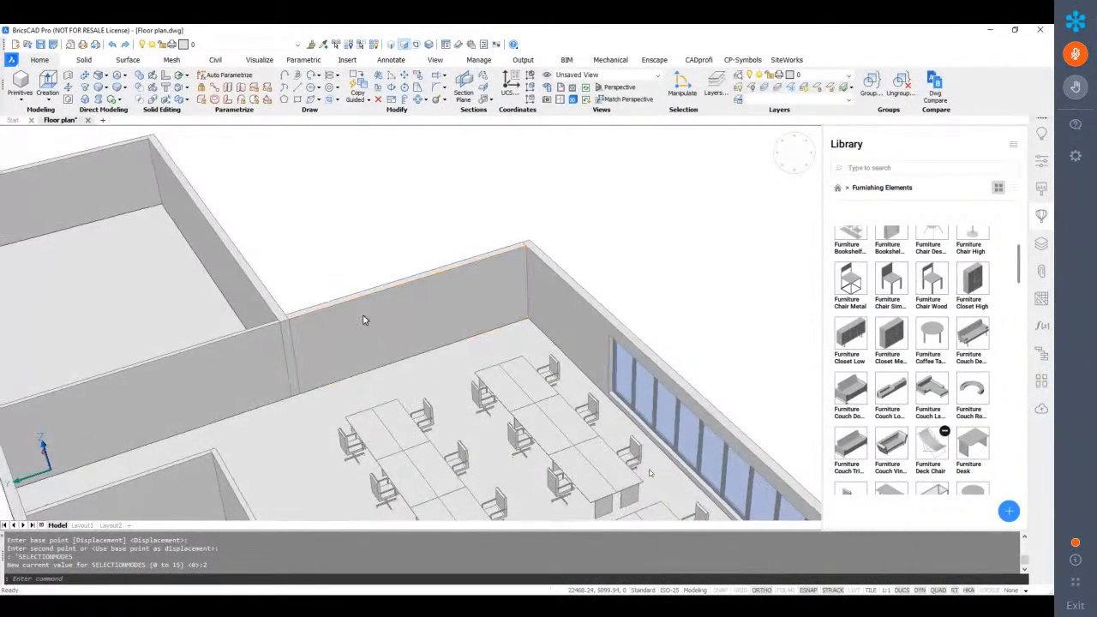
type("c")
key("Return")
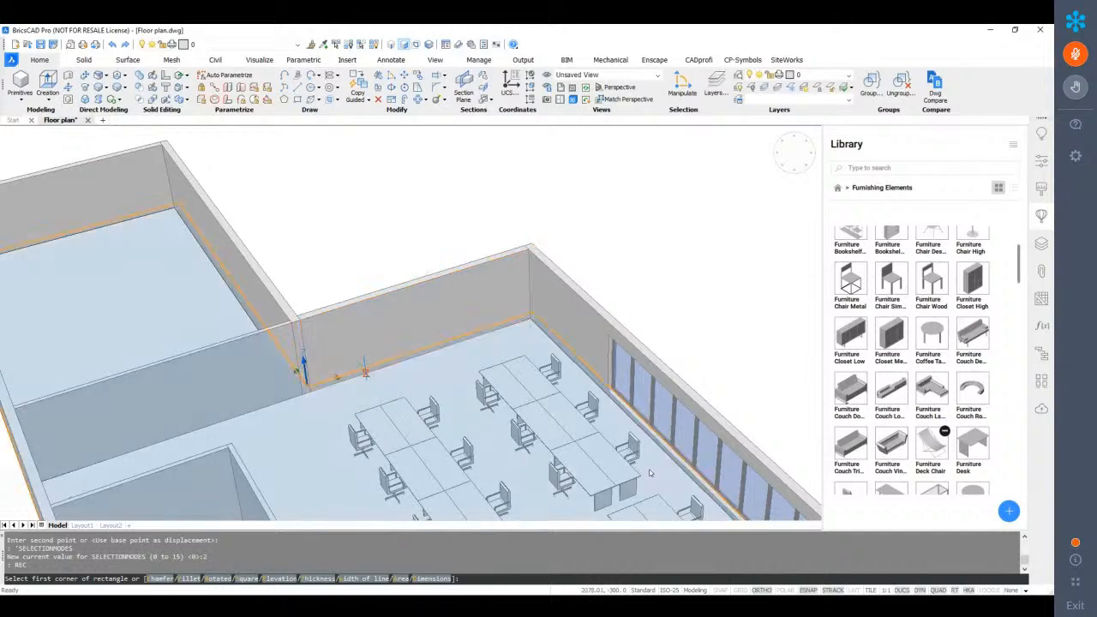
scroll(366, 371, "up", 2)
left_click(363, 375)
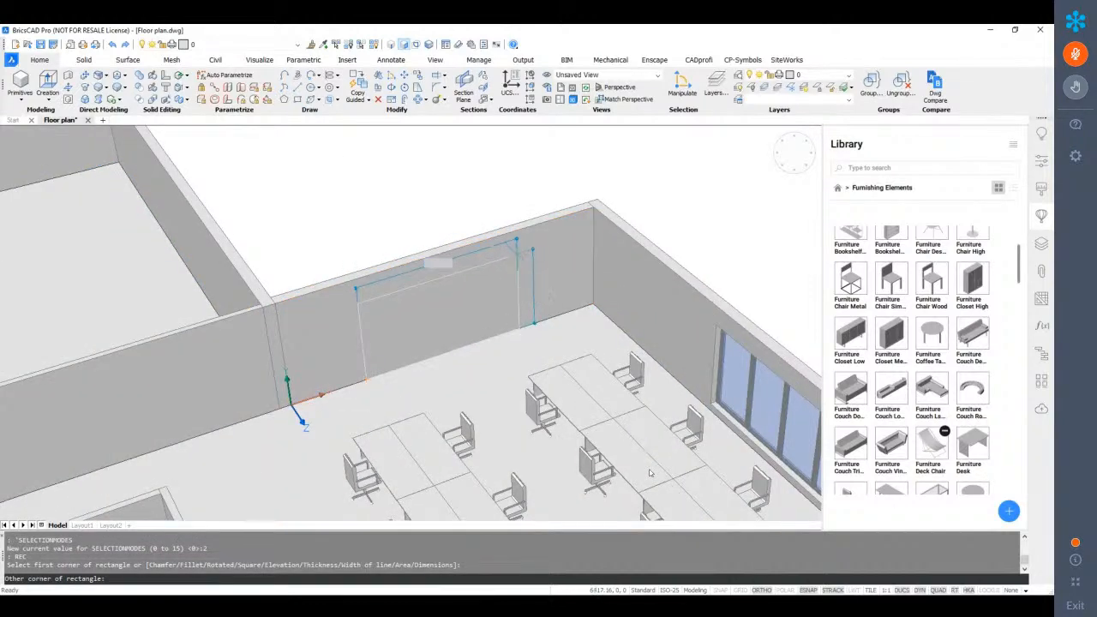
left_click(519, 256)
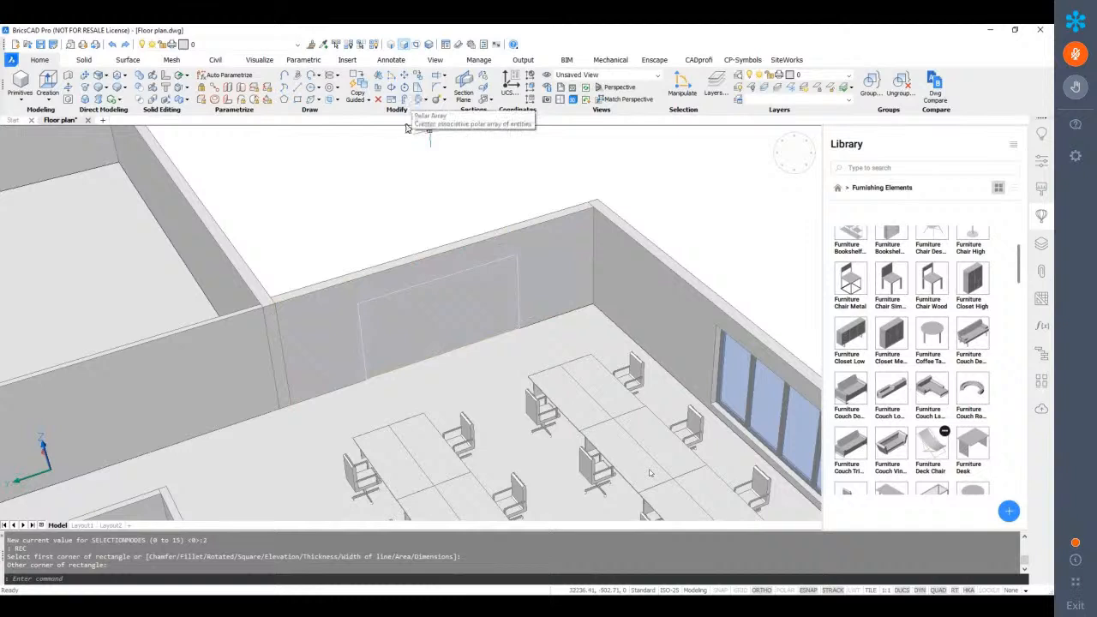
Stretch both upper corners of the wall rectangle inward so that its sides slant
left_click(382, 296)
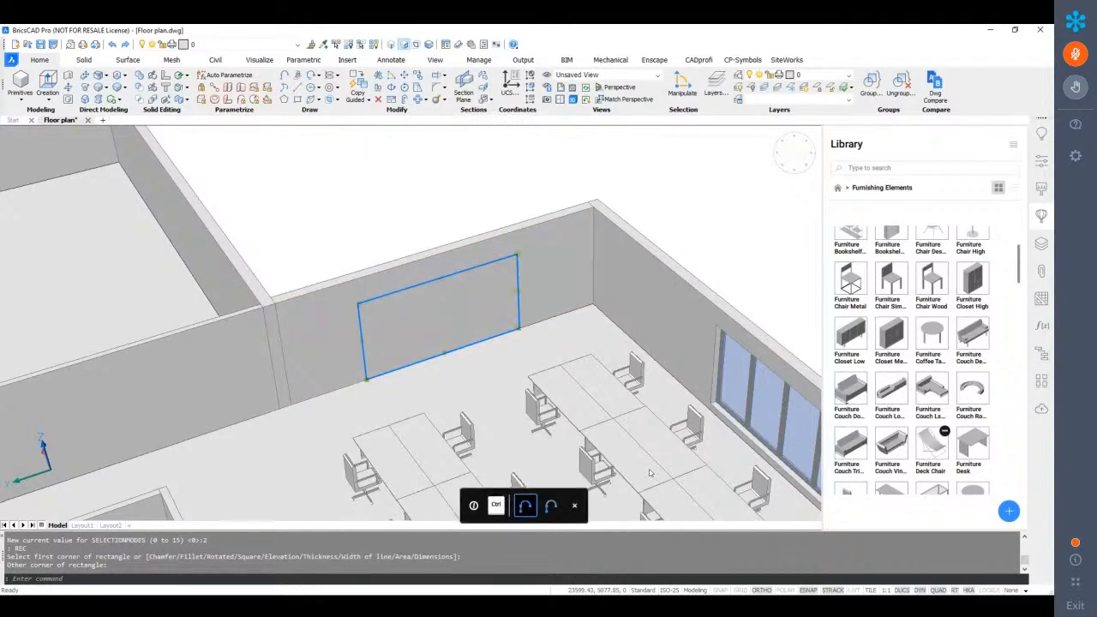
scroll(372, 309, "up", 3)
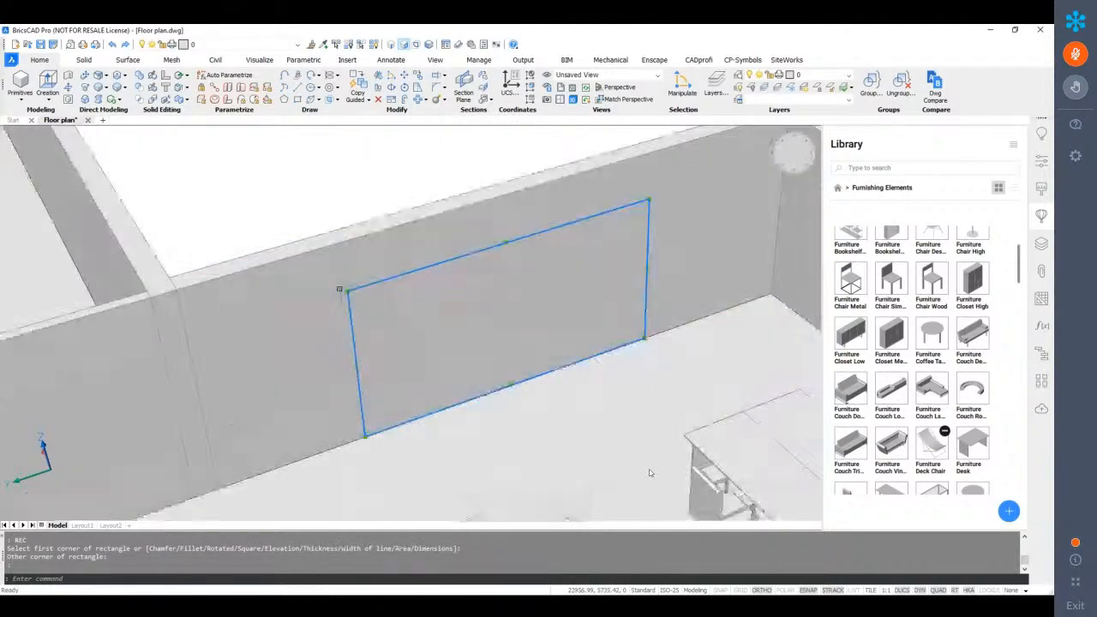
left_click(349, 291)
left_click(401, 288)
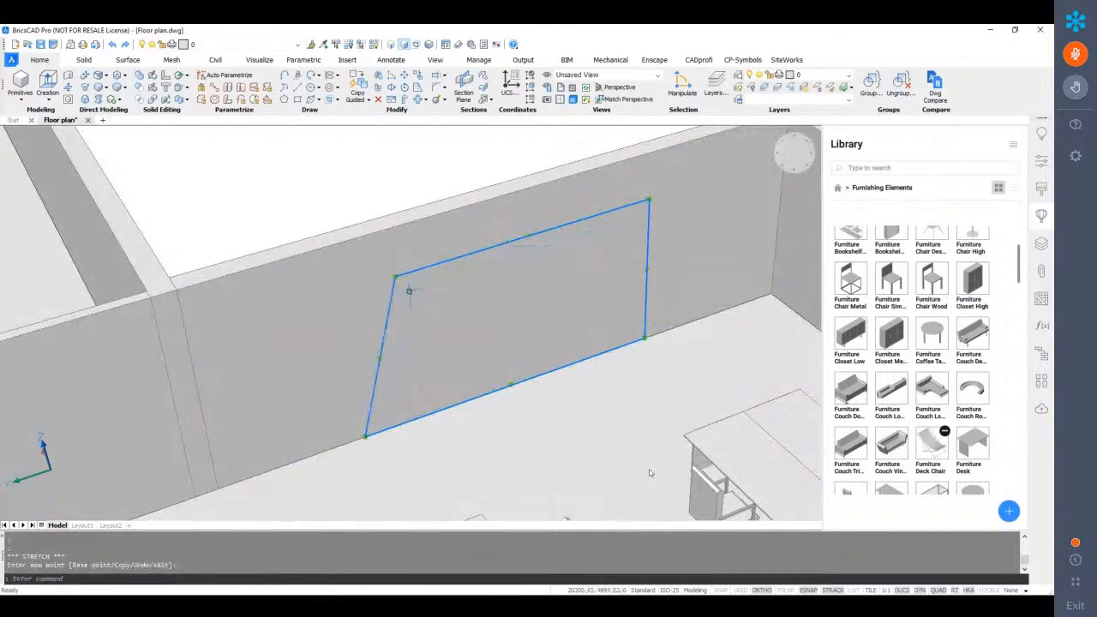
scroll(537, 256, "down", 2)
scroll(537, 256, "up", 2)
left_click(568, 239)
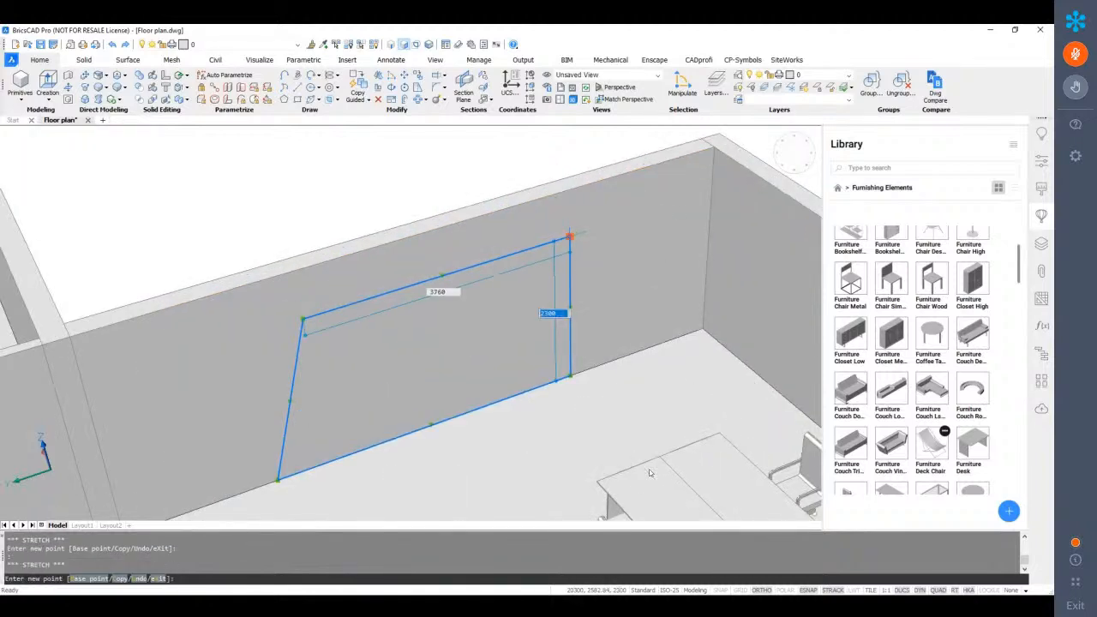
left_click(499, 259)
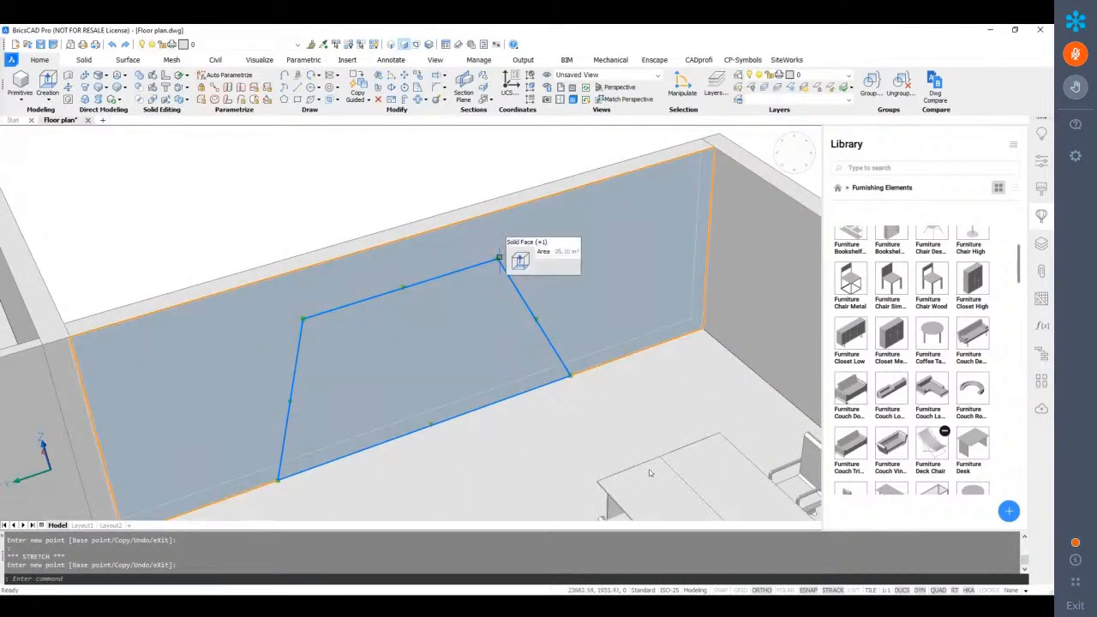
Raise the upper corner of the wall outline nearer the windows and lower the other upper corner slightly, giving the top edge a slope
left_click(497, 258)
left_click(497, 233)
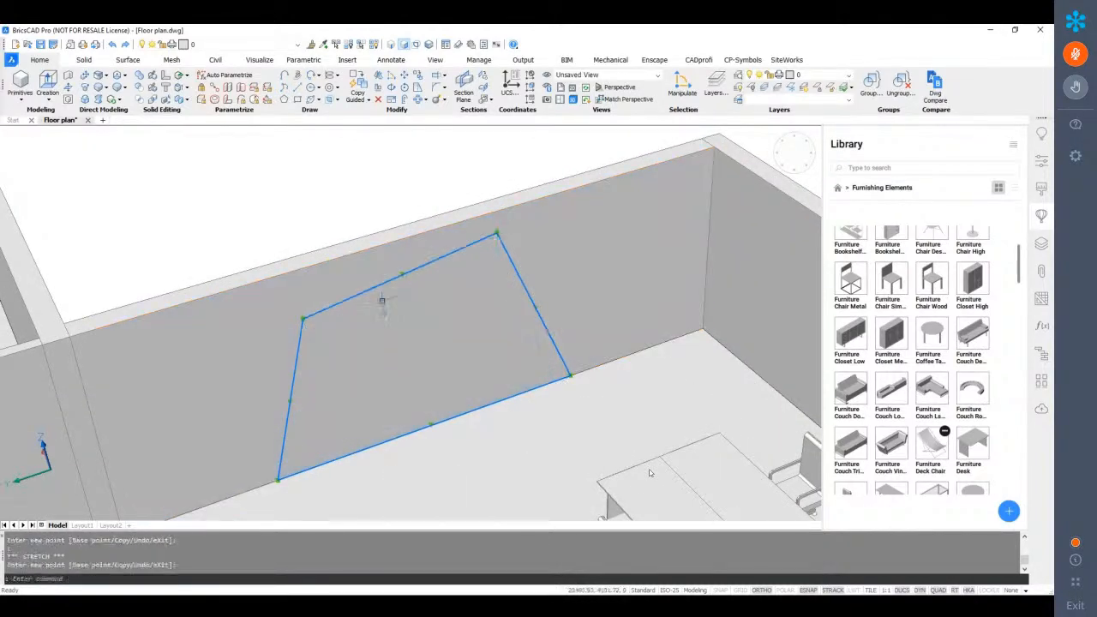
left_click(302, 319)
scroll(309, 333, "up", 2)
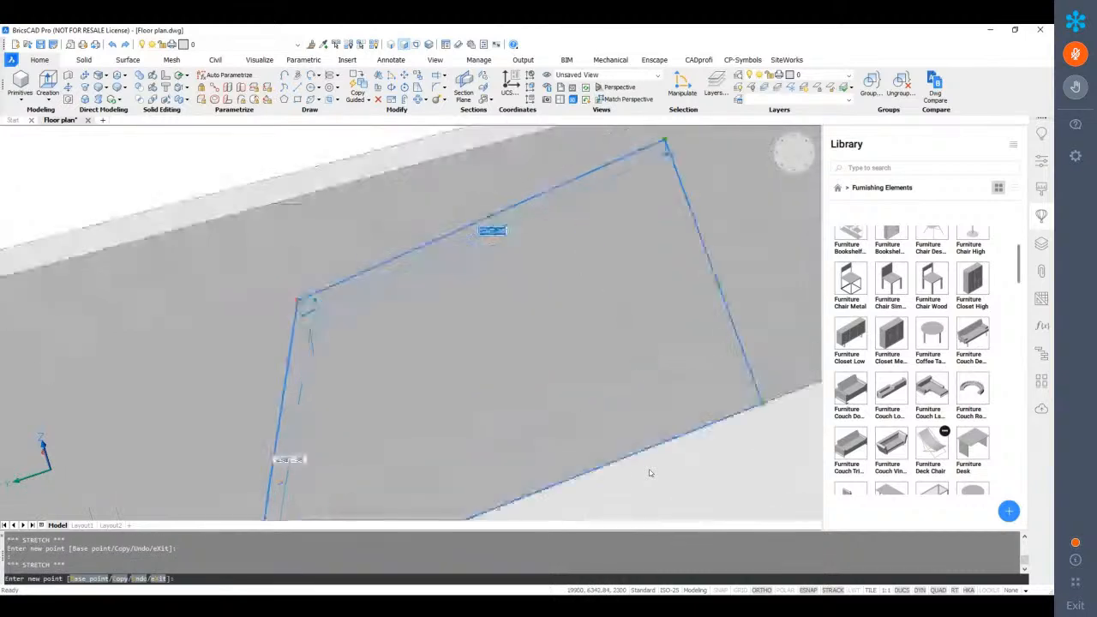
left_click(302, 326)
scroll(399, 319, "down", 5)
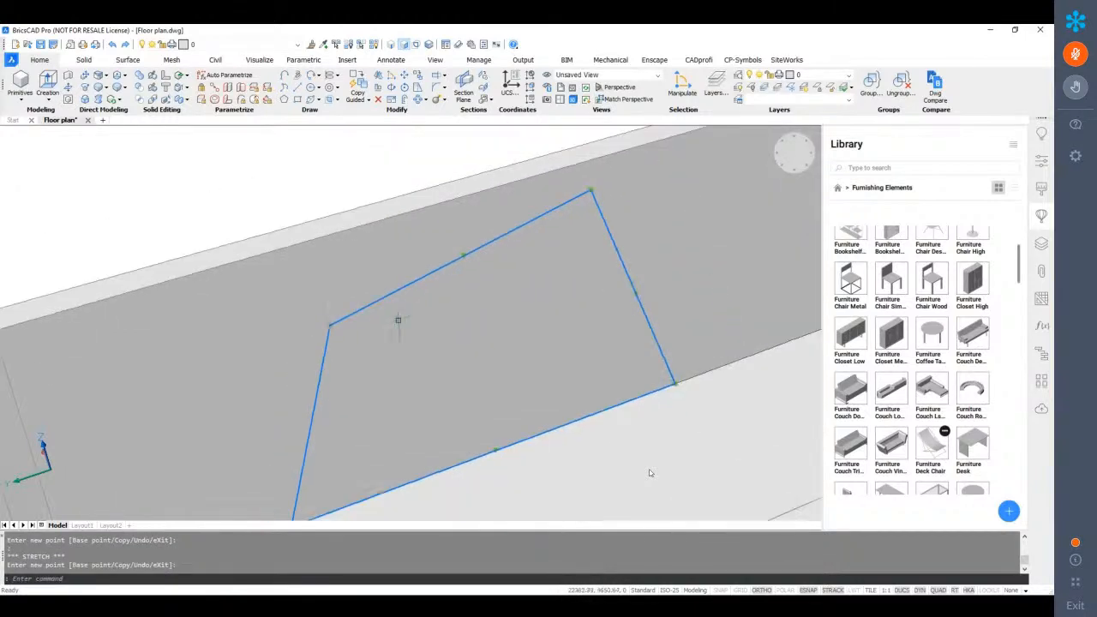
Offset the slanted outline on the end wall inward by about 50 mm to make a parallel inner outline
middle_click_drag(475, 344, 368, 370, "shift")
key("Escape")
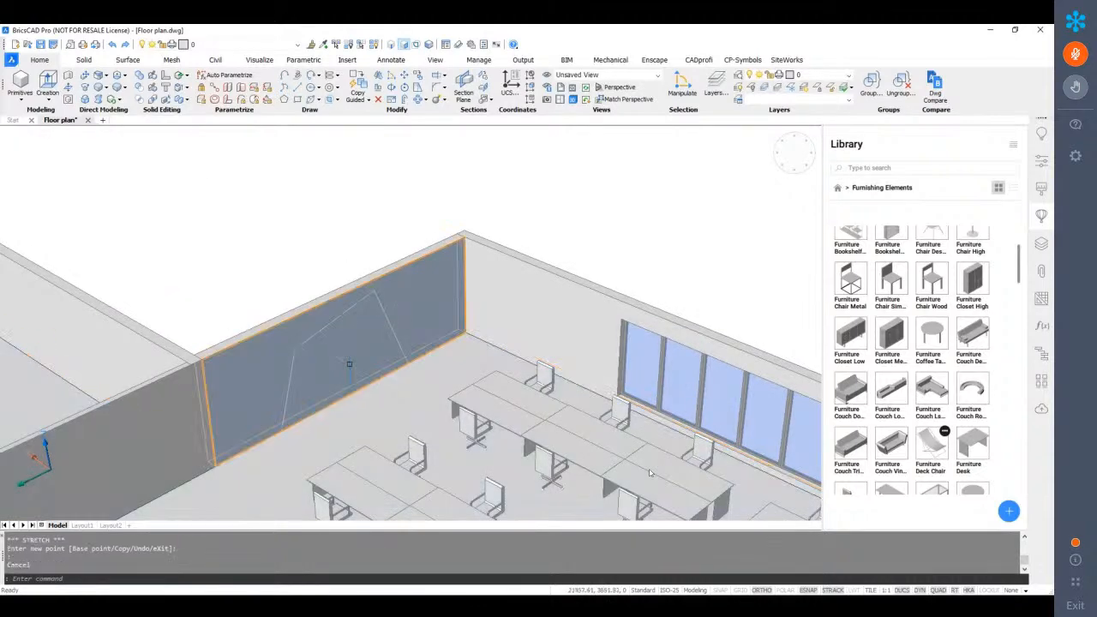
middle_click_drag(333, 357, 352, 304, "shift")
mouse_move(371, 312)
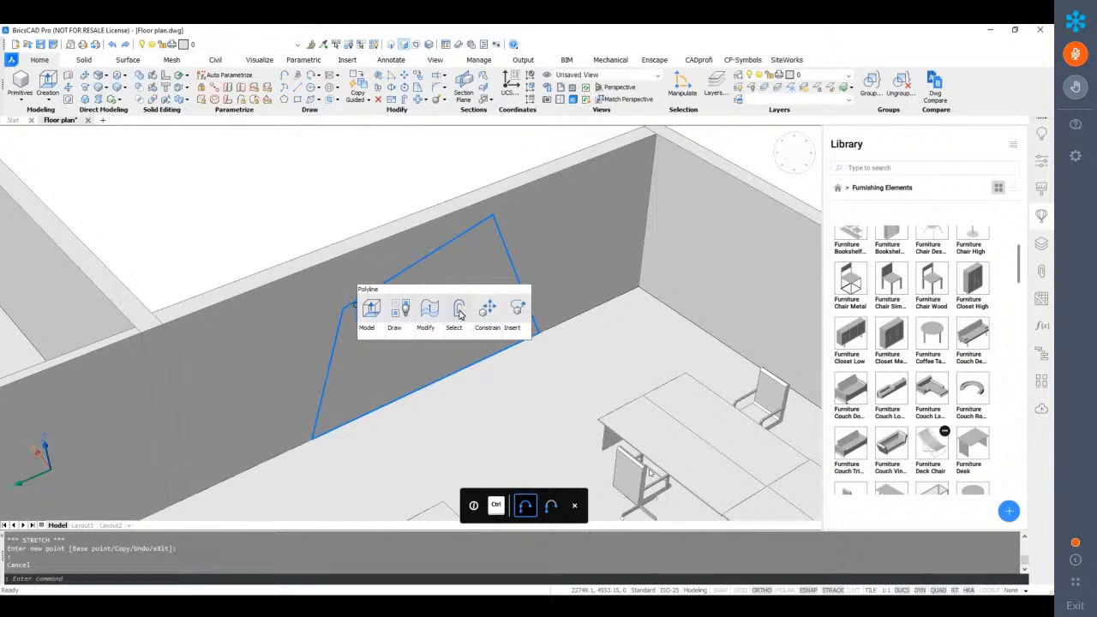
left_click(403, 328)
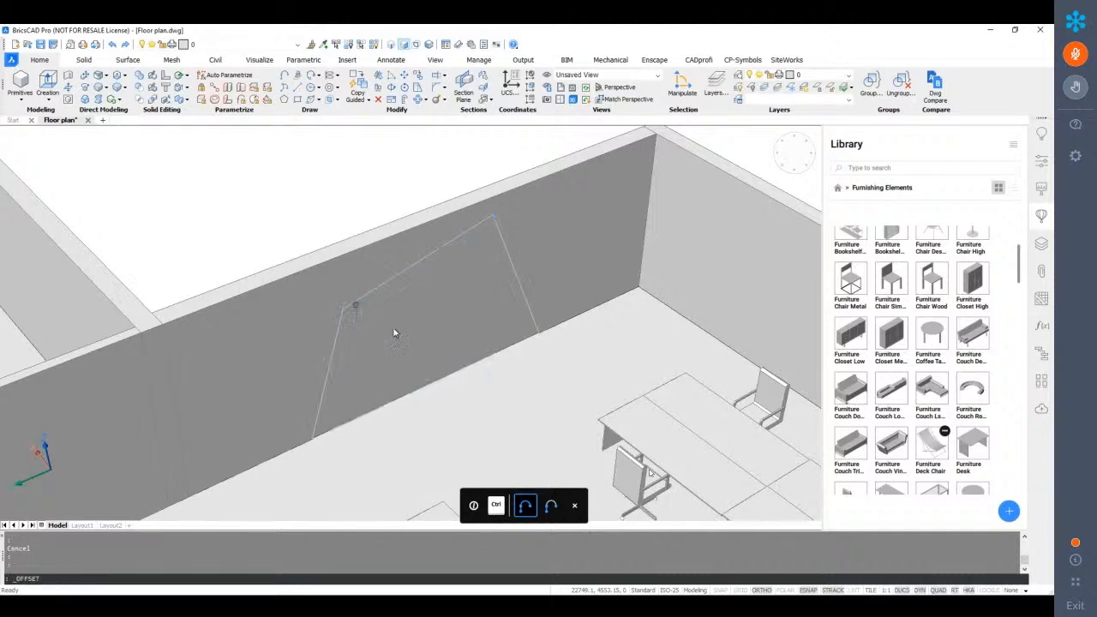
left_click(437, 256)
Enable boundary selection and extrude the ring between the two wall outlines 450 mm into the room as a separate solid
left_click(416, 45)
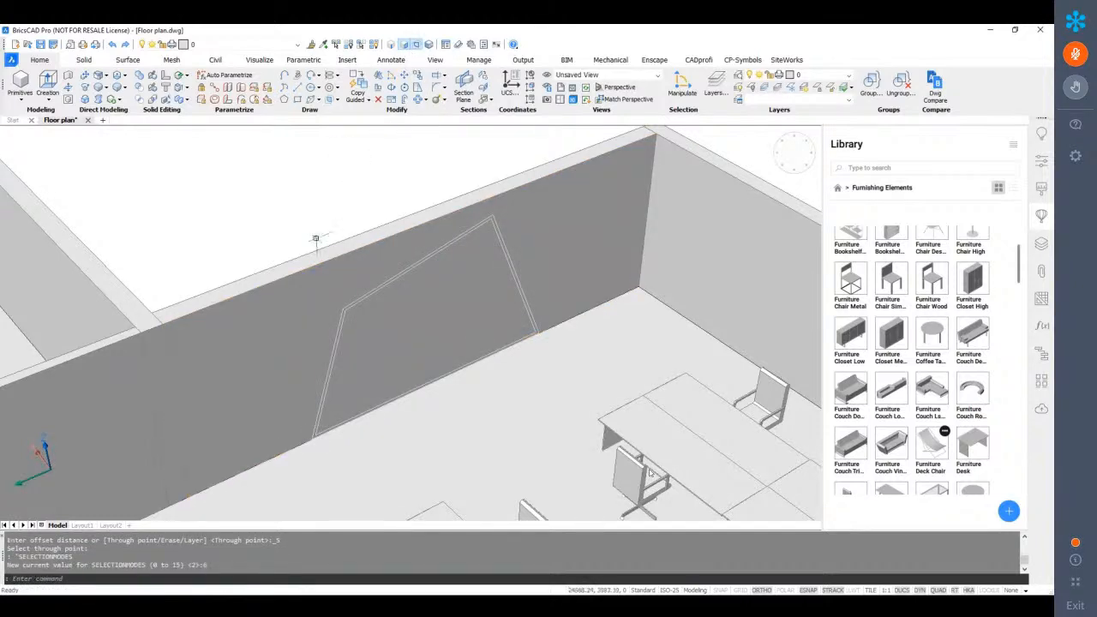
scroll(649, 472, "up", 5)
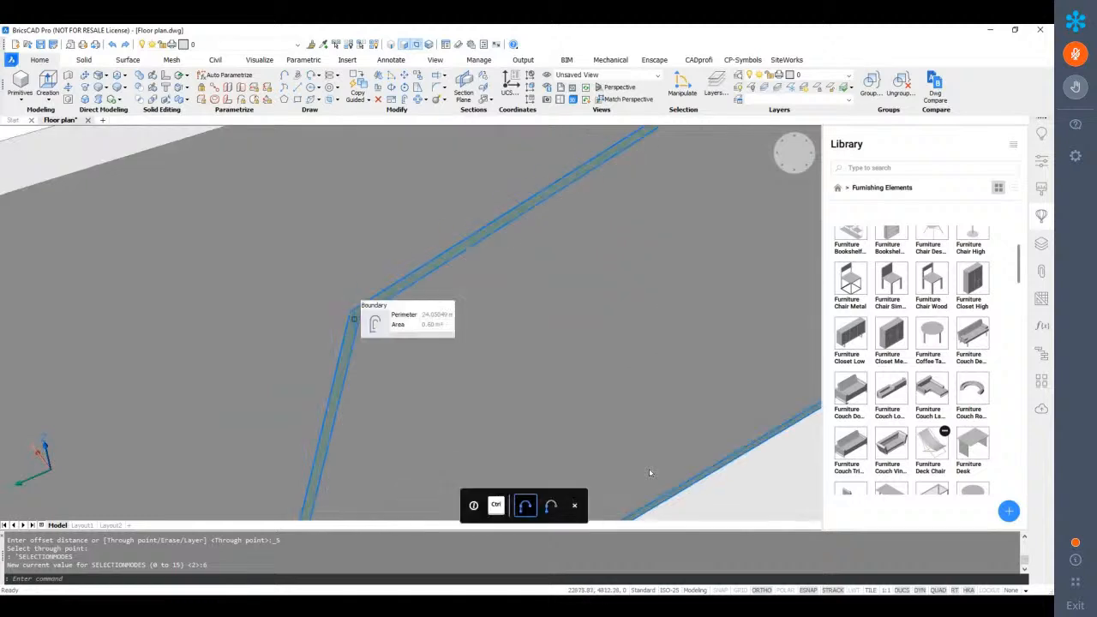
mouse_move(399, 331)
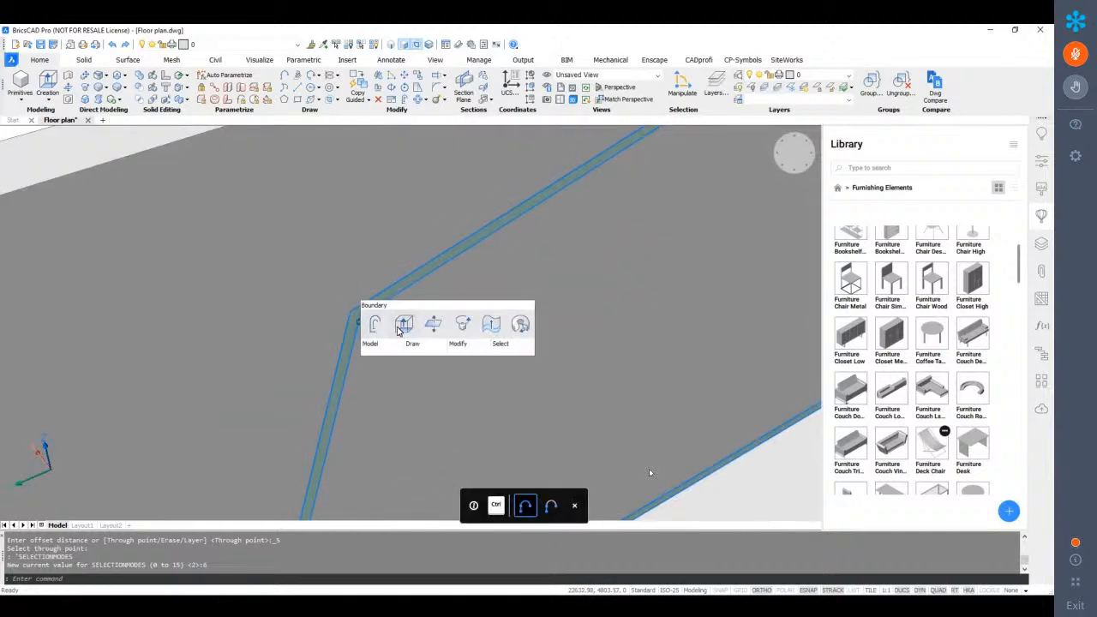
left_click(394, 326)
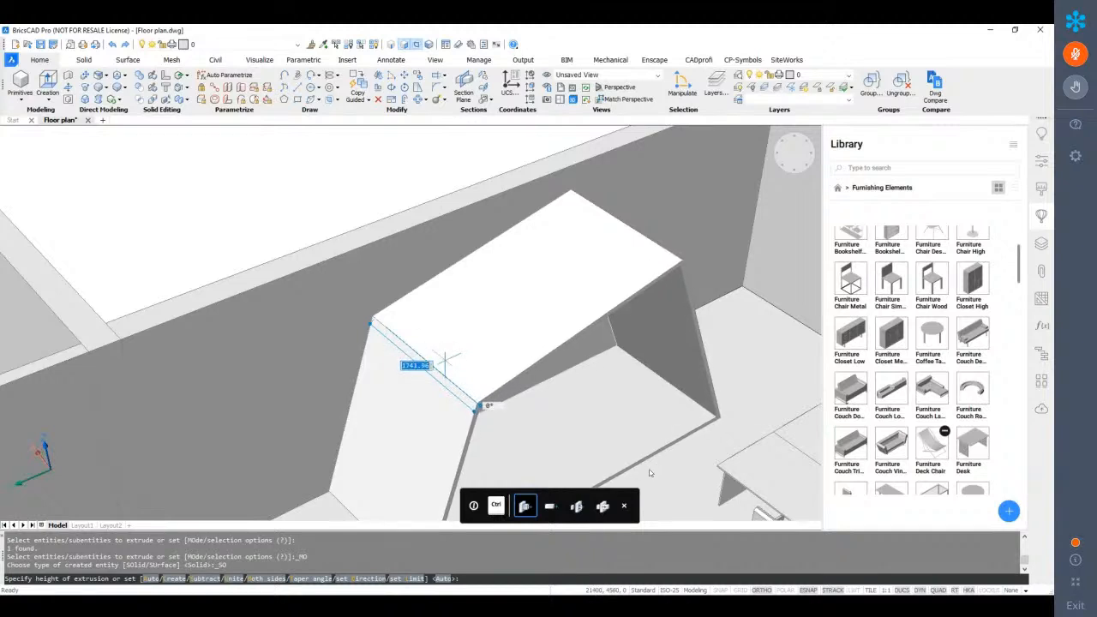
key("ctrl")
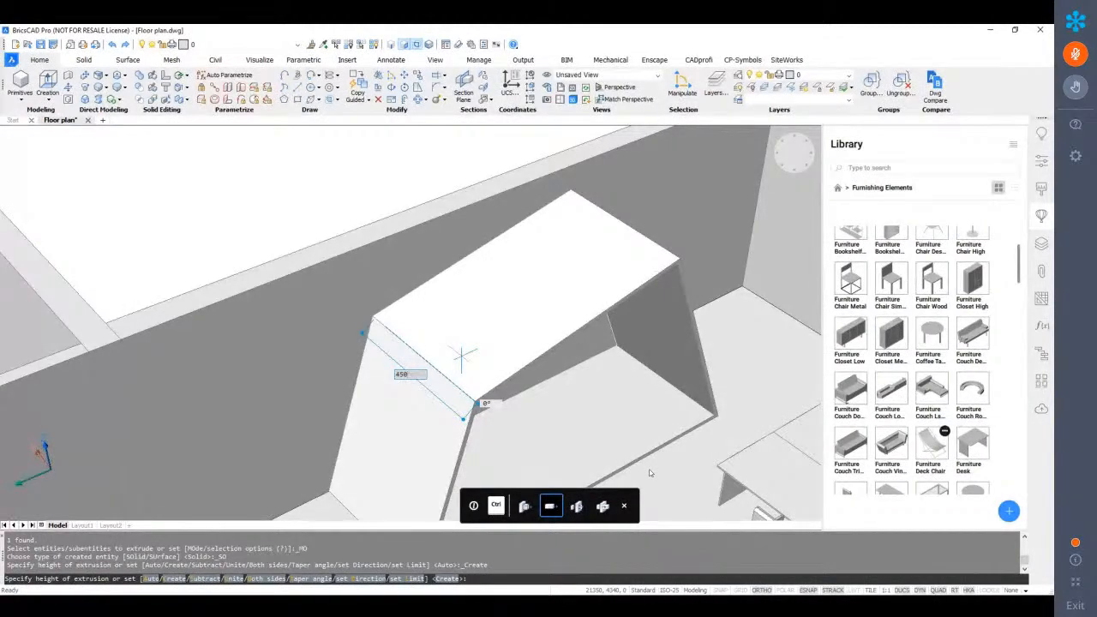
key("Return")
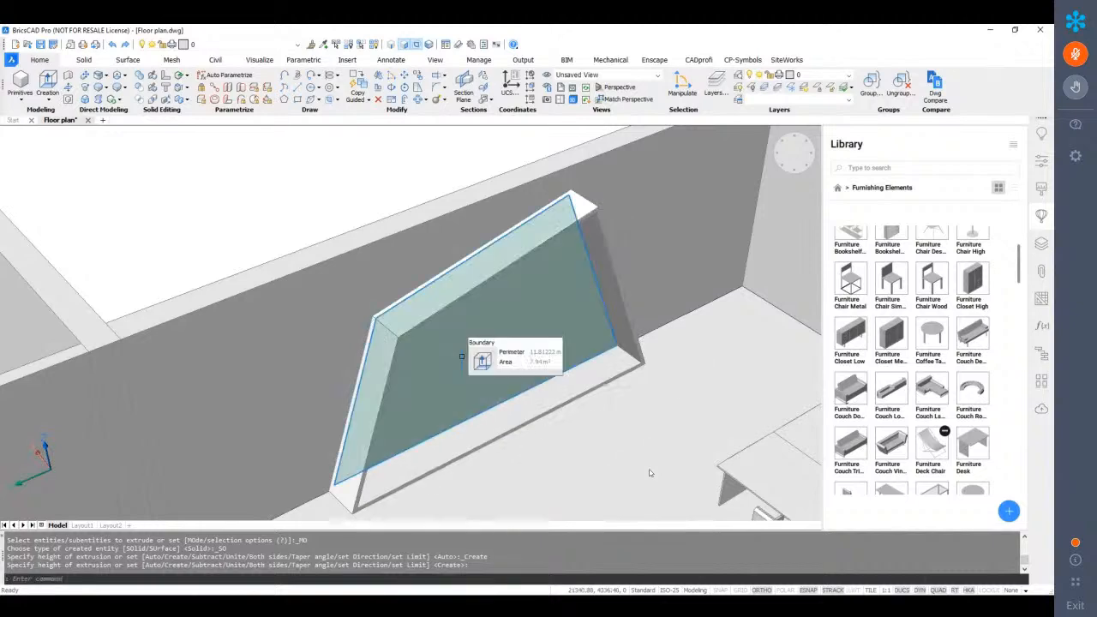
Turn off face and boundary selection and check whether the extruded frame and the wall behind it are separate solids
middle_click_drag(649, 472, 548, 274, "shift")
middle_click_drag(648, 472, 400, 271, "shift")
left_click(411, 318)
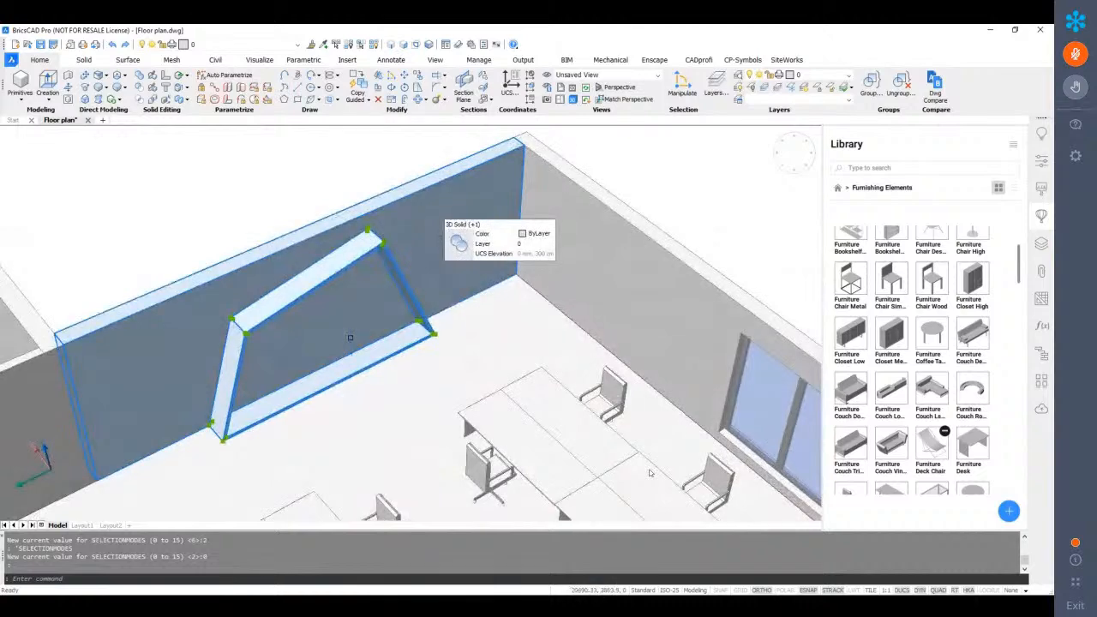
key("Escape")
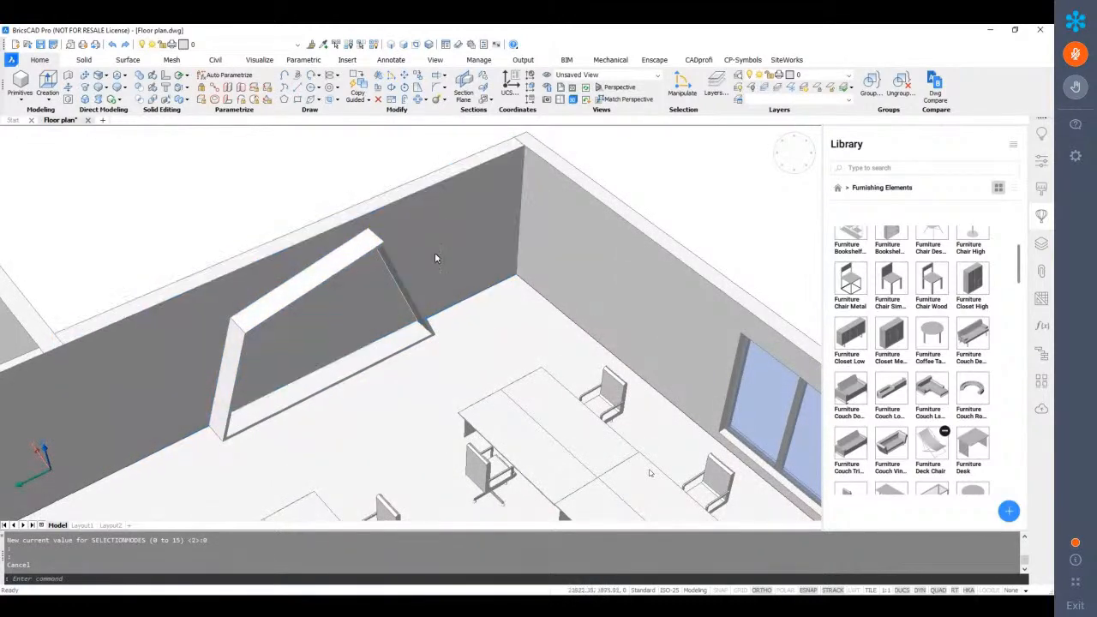
Draw an upright box 50 mm thick, 450 mm deep and about 1700 mm tall on the frame's bottom board as a divider
middle_click_drag(434, 248, 429, 196, "shift")
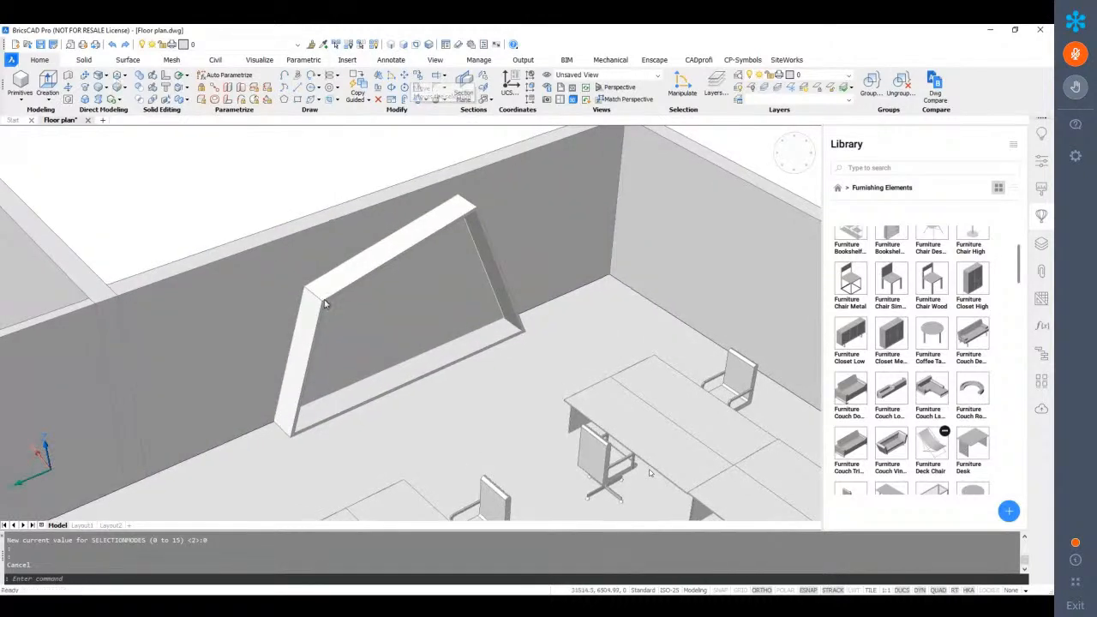
left_click(20, 82)
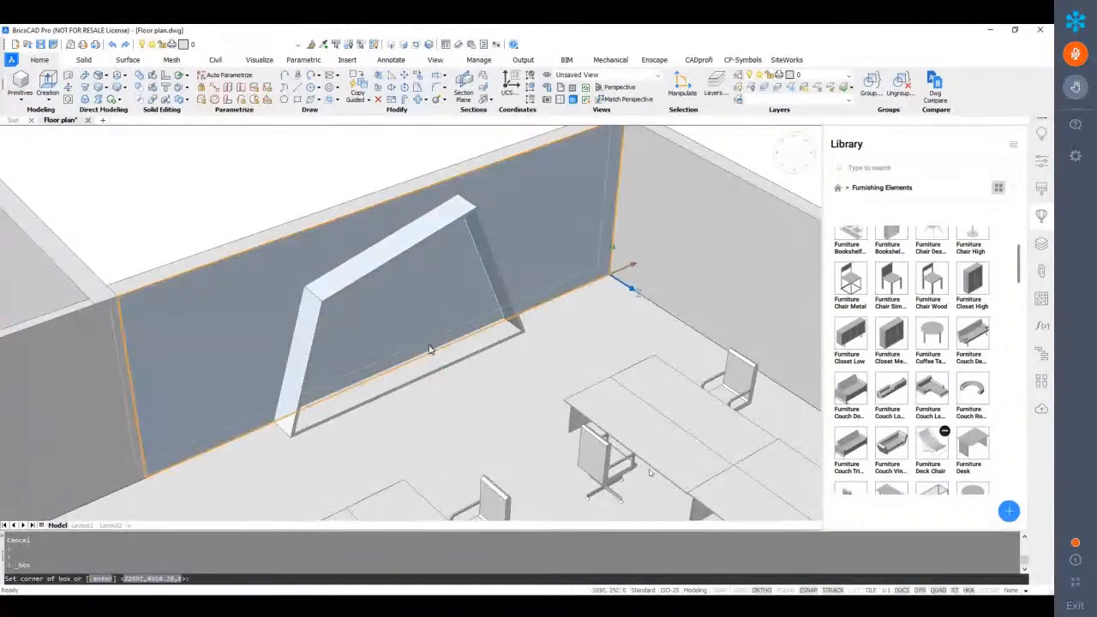
scroll(443, 368, "up", 6)
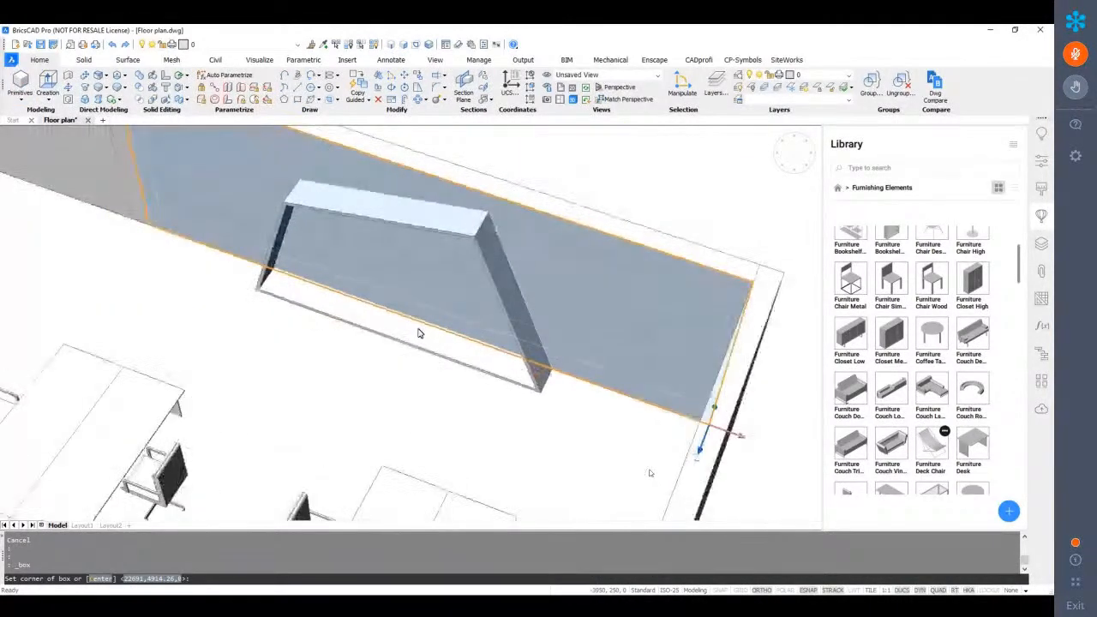
left_click(406, 347)
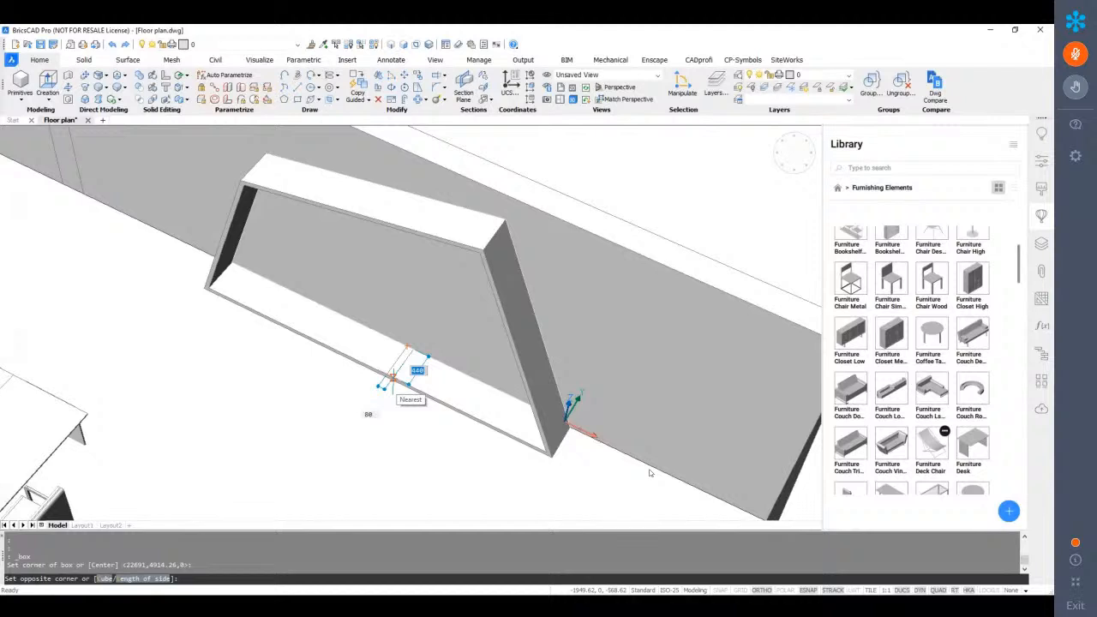
key("Tab")
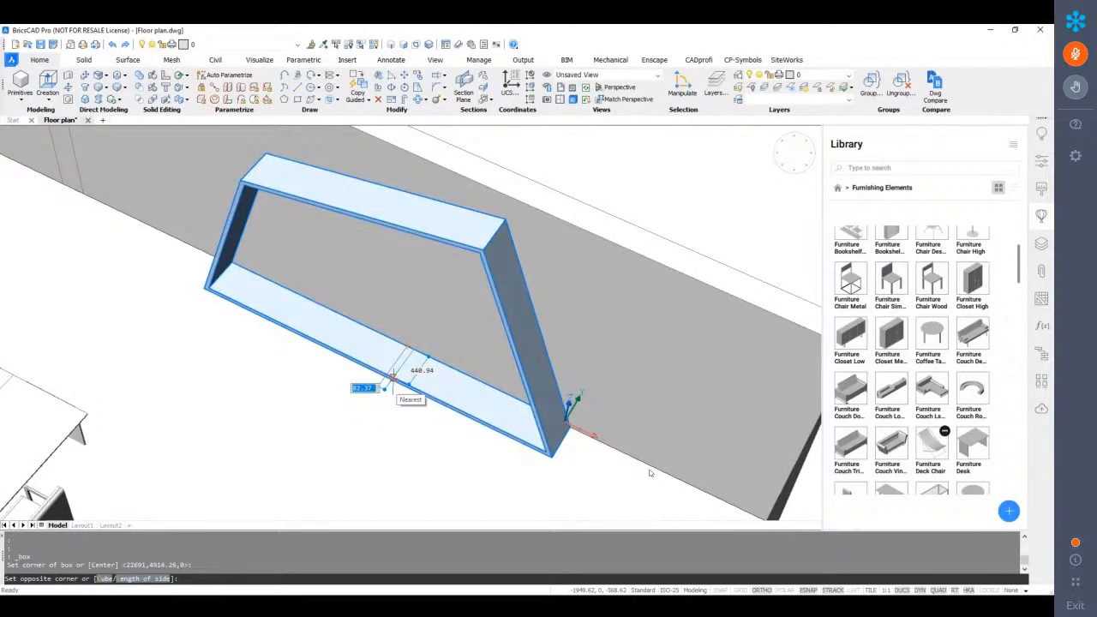
key("Tab")
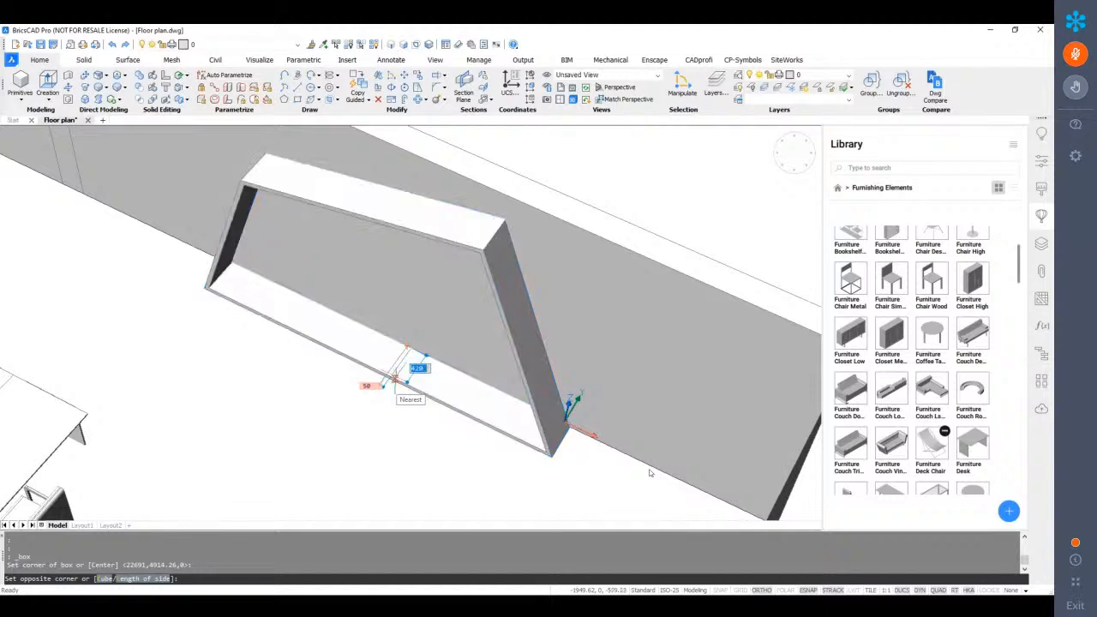
scroll(649, 473, "up", 2)
type("500")
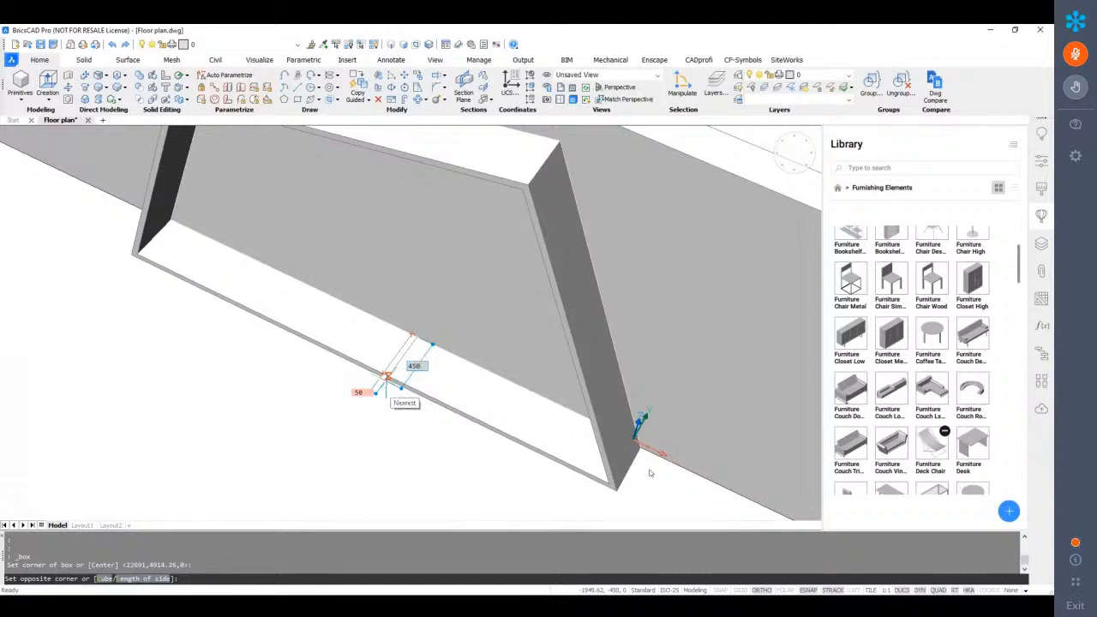
left_click(386, 377)
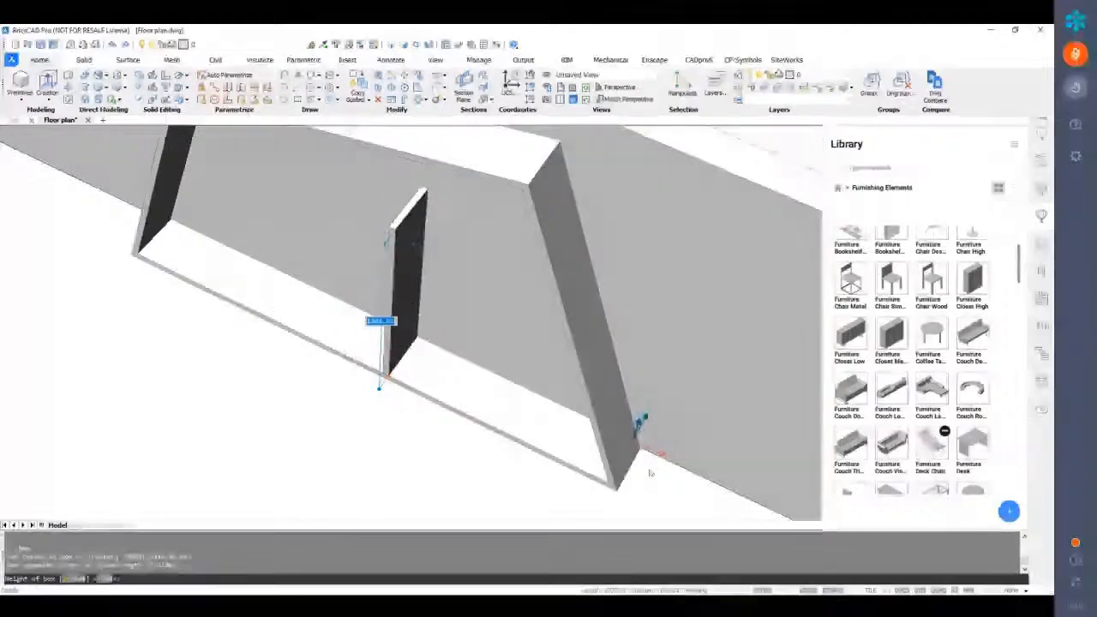
left_click(415, 244)
Enable face selection and extend the divider's top face to the frame's sloping top board with Connect With Nearest
middle_click_drag(414, 246, 415, 176, "shift")
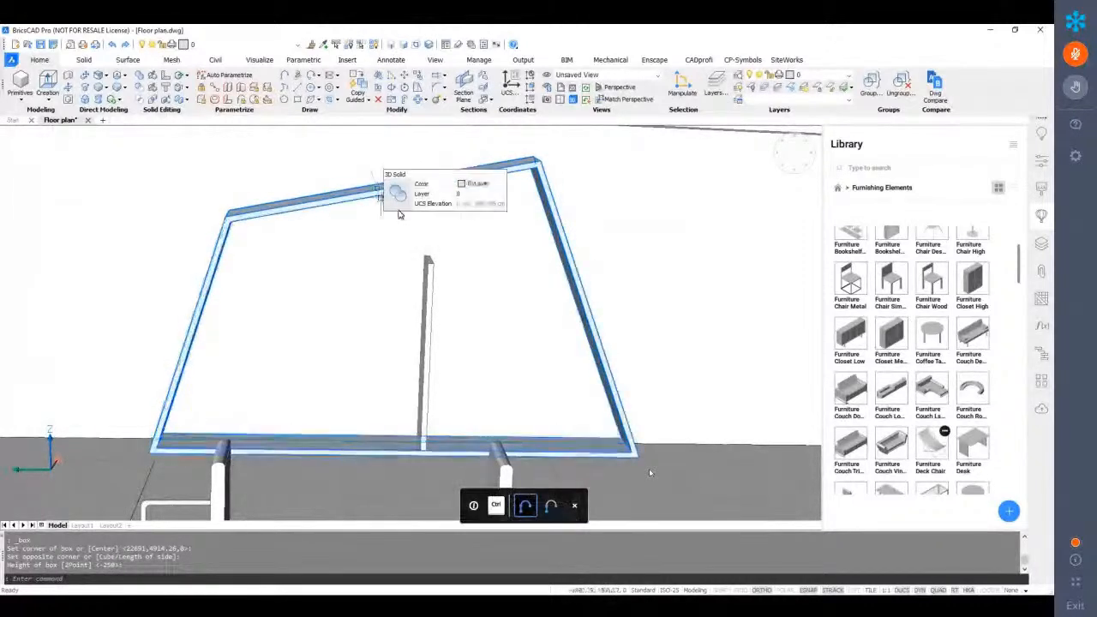
middle_click_drag(490, 208, 434, 280, "shift")
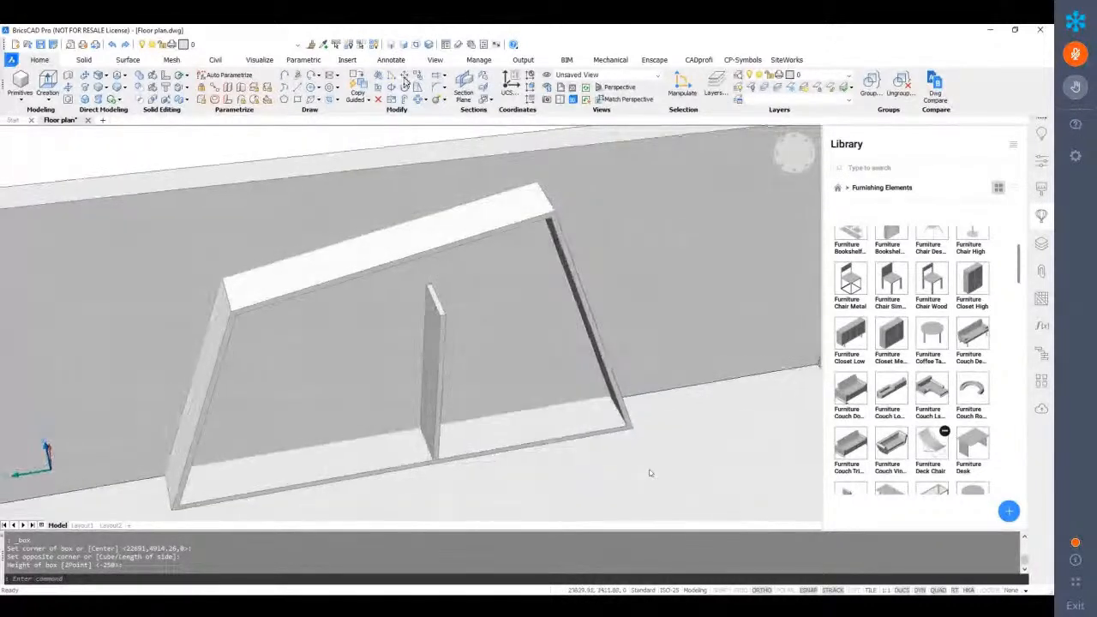
left_click(407, 47)
left_click(430, 283)
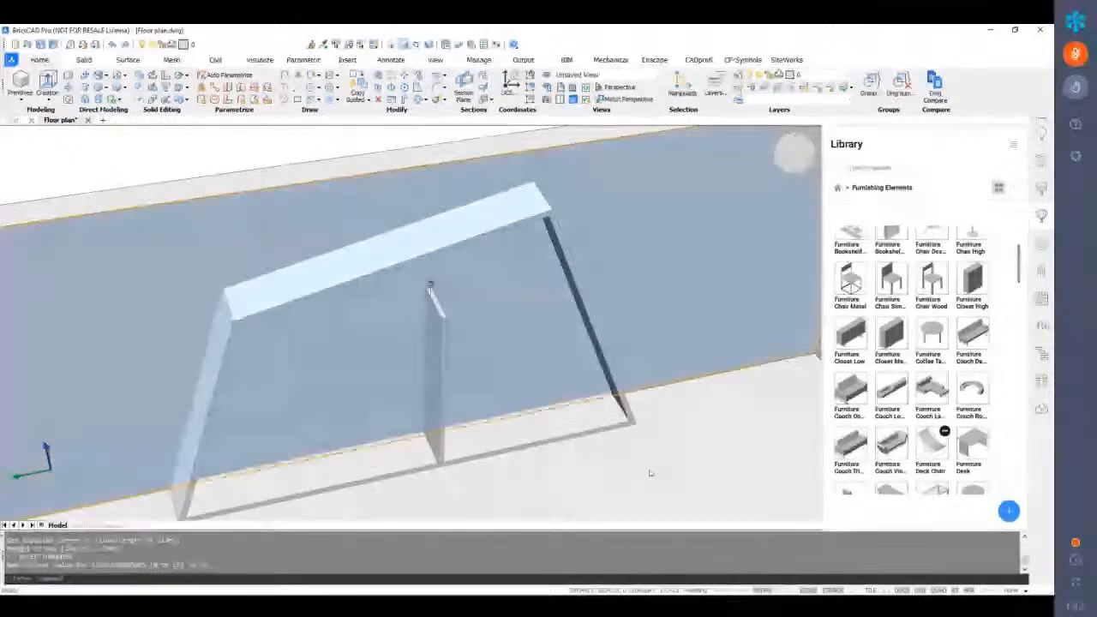
scroll(430, 283, "up", 2)
mouse_move(428, 288)
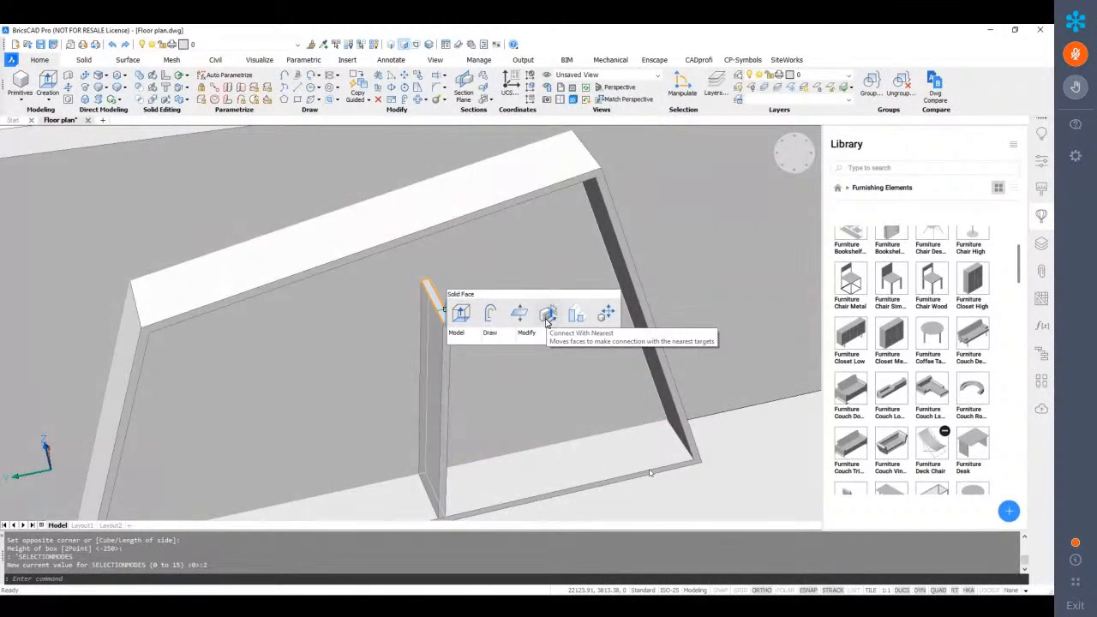
left_click(547, 319)
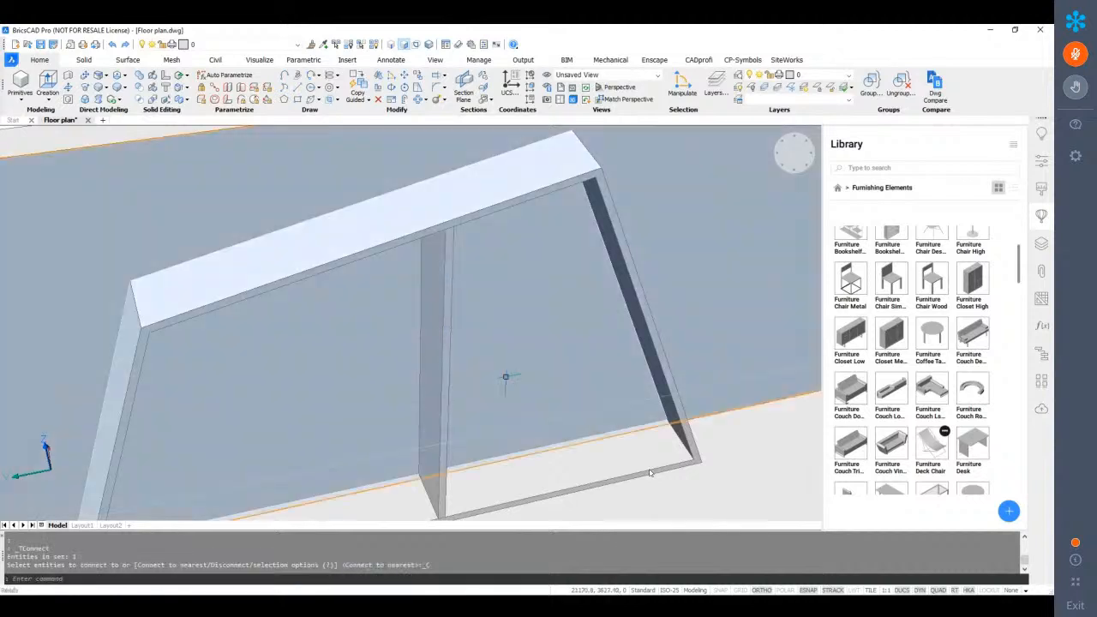
Draw a shelf box about 630 mm wide and 20 mm thick on the bottom board, against the divider in the compartment nearer the windows
middle_click_drag(490, 367, 464, 316, "shift")
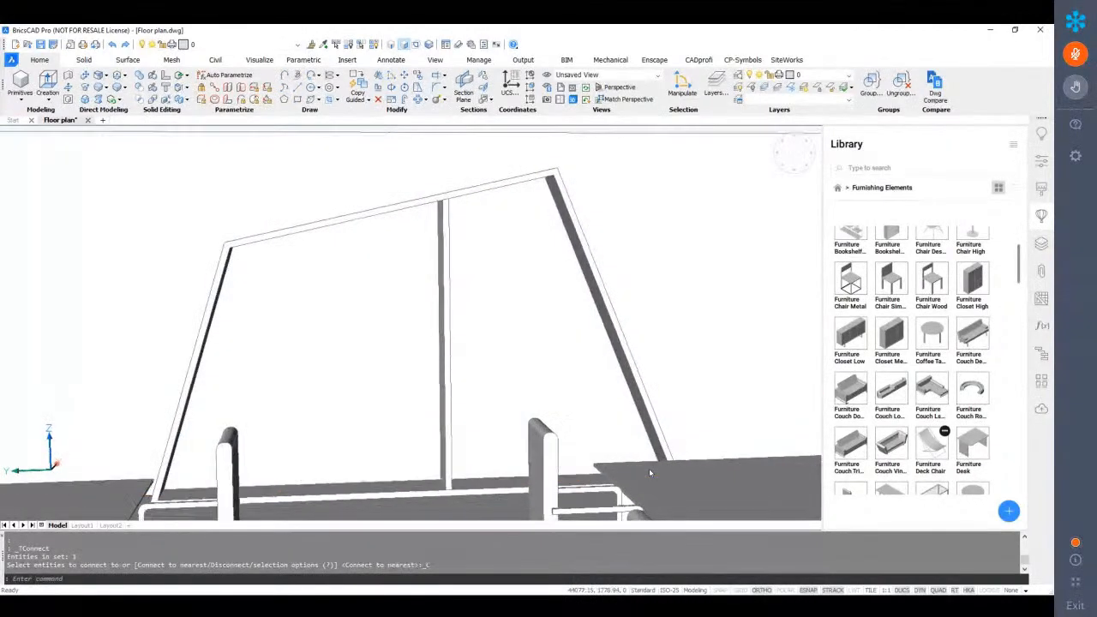
middle_click_drag(453, 232, 446, 215, "shift")
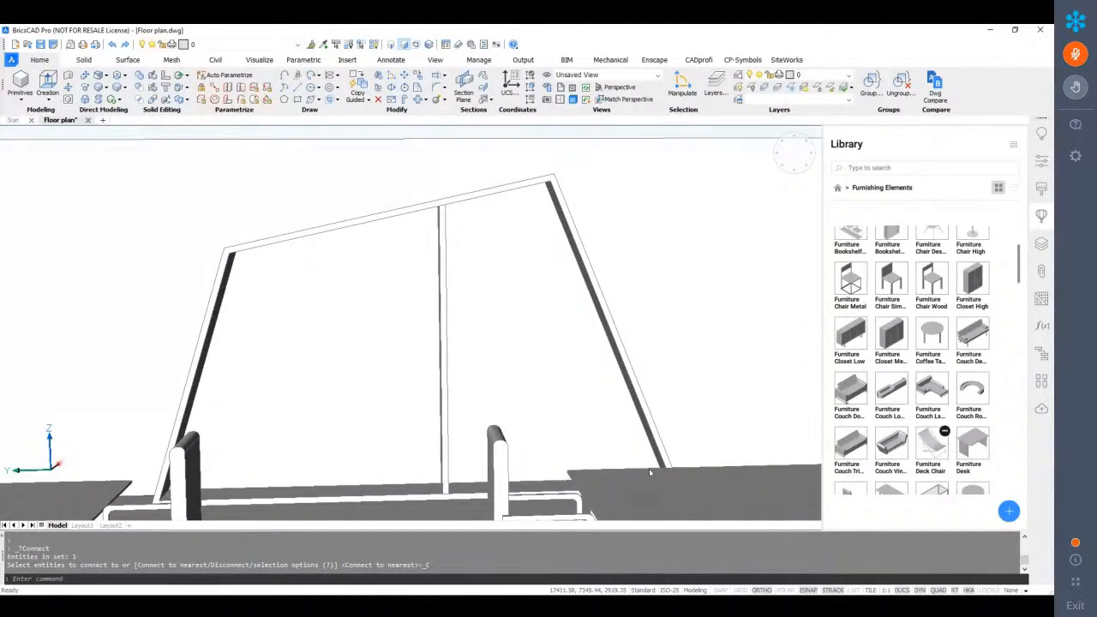
middle_click_drag(446, 215, 444, 293, "shift")
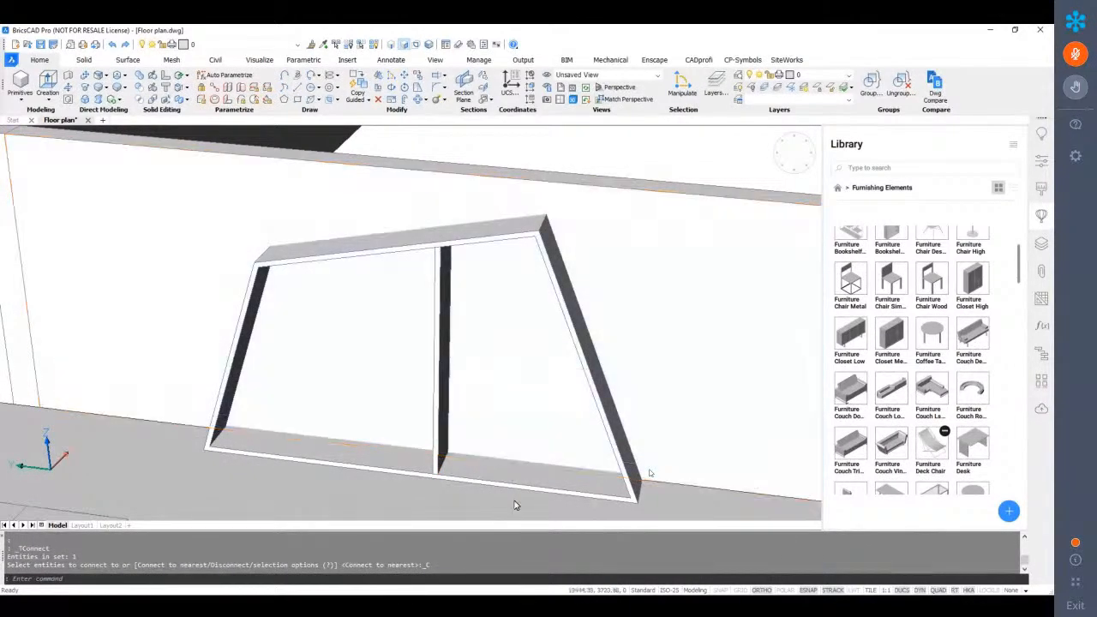
scroll(494, 423, "down", 1)
middle_click_drag(650, 472, 4, 34, "shift")
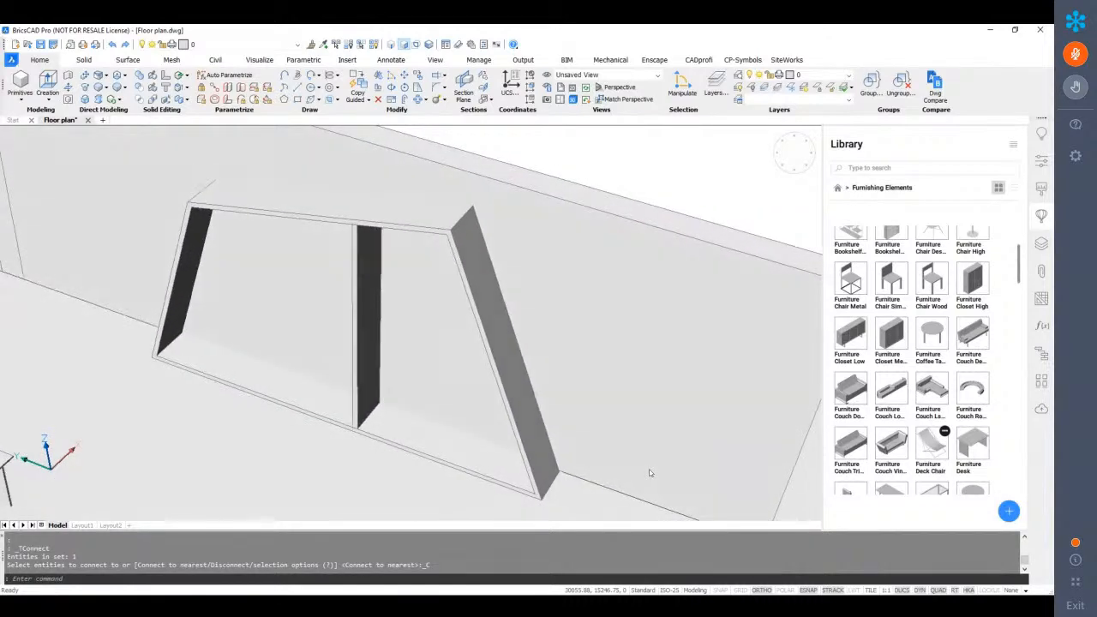
left_click(20, 83)
scroll(375, 427, "up", 3)
left_click(375, 360)
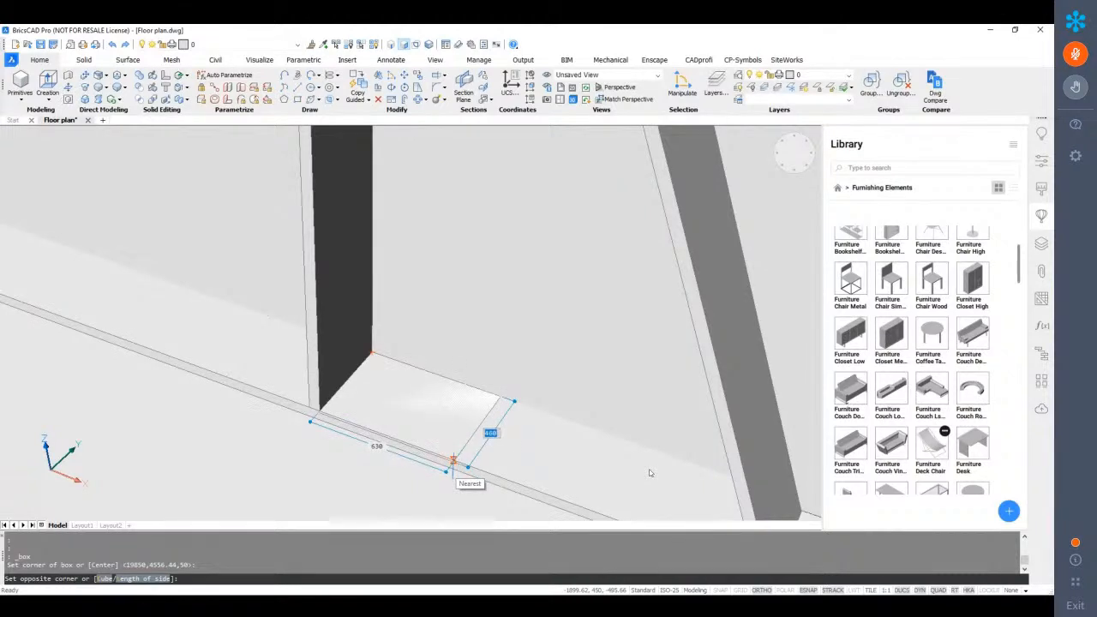
left_click(449, 463)
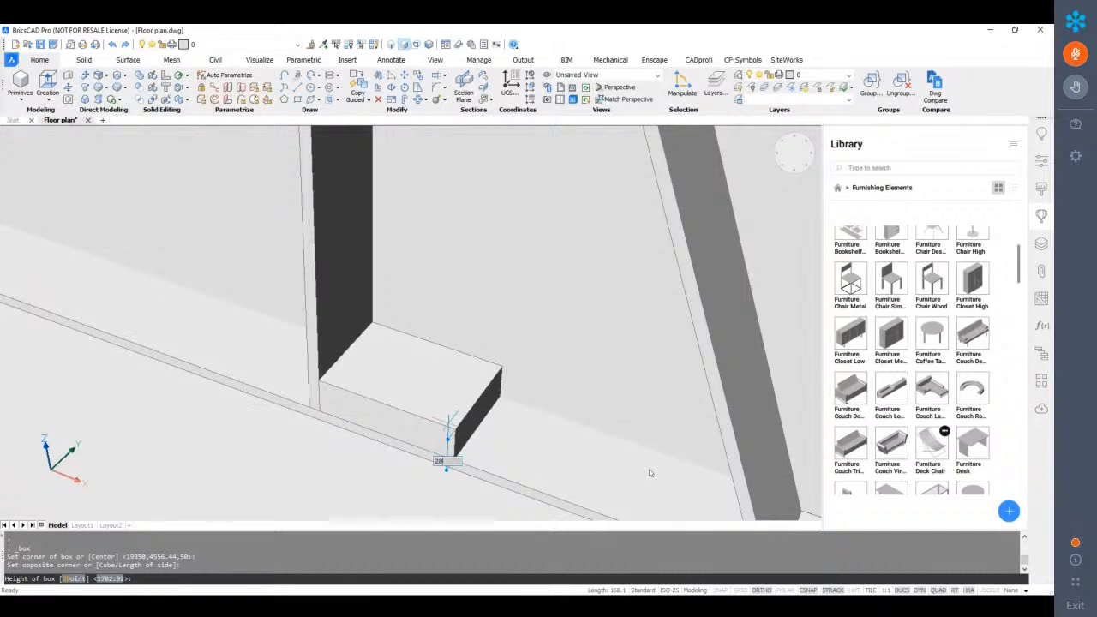
type("20")
key("Return")
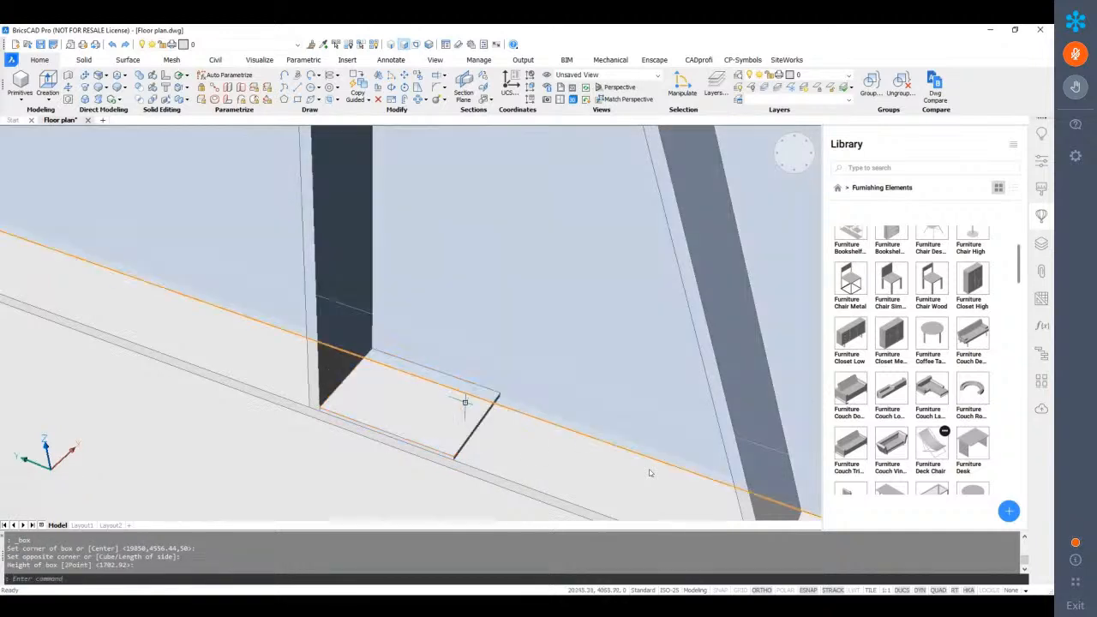
Turn off face selection and copy the shelf box upward along the divider as four repeated copies at 450 mm spacing
middle_click_drag(457, 401, 425, 248, "shift")
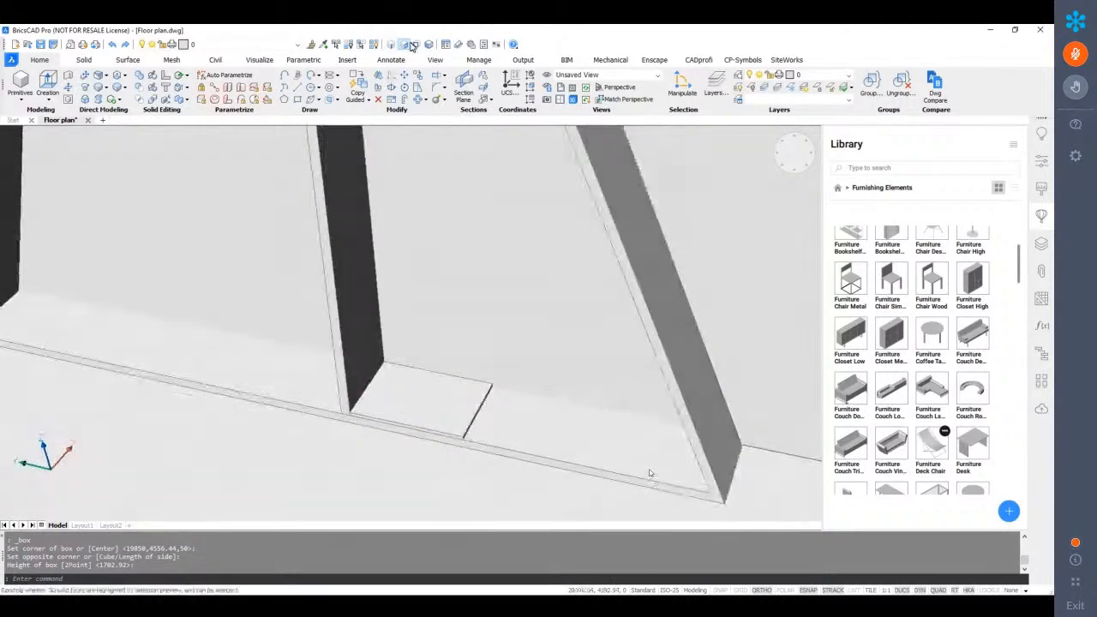
left_click(406, 47)
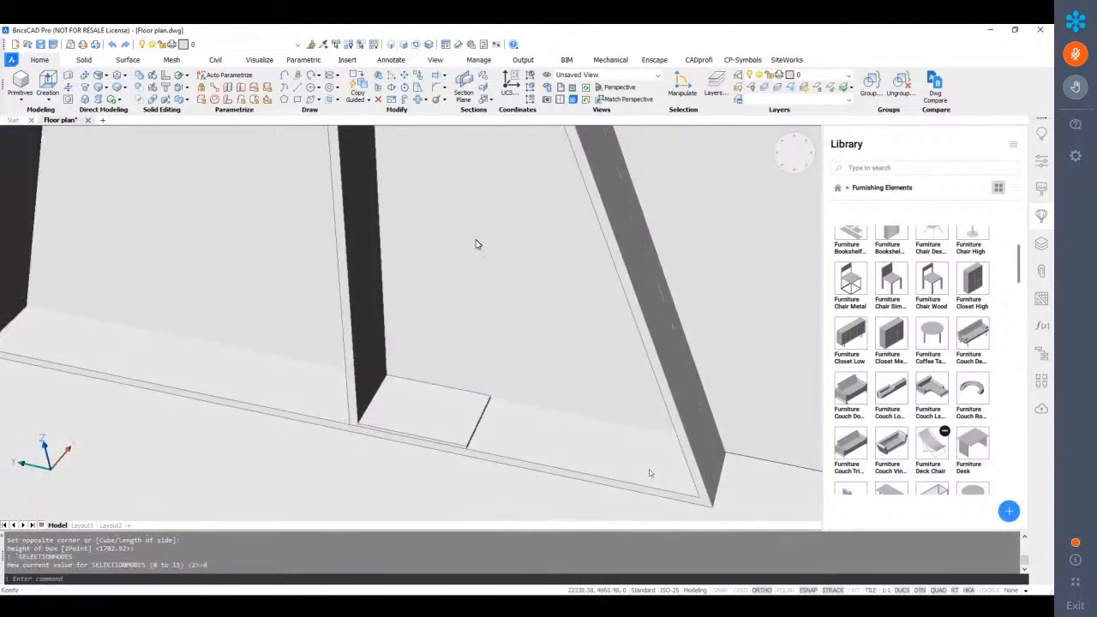
scroll(415, 453, "down", 2)
left_click(349, 437)
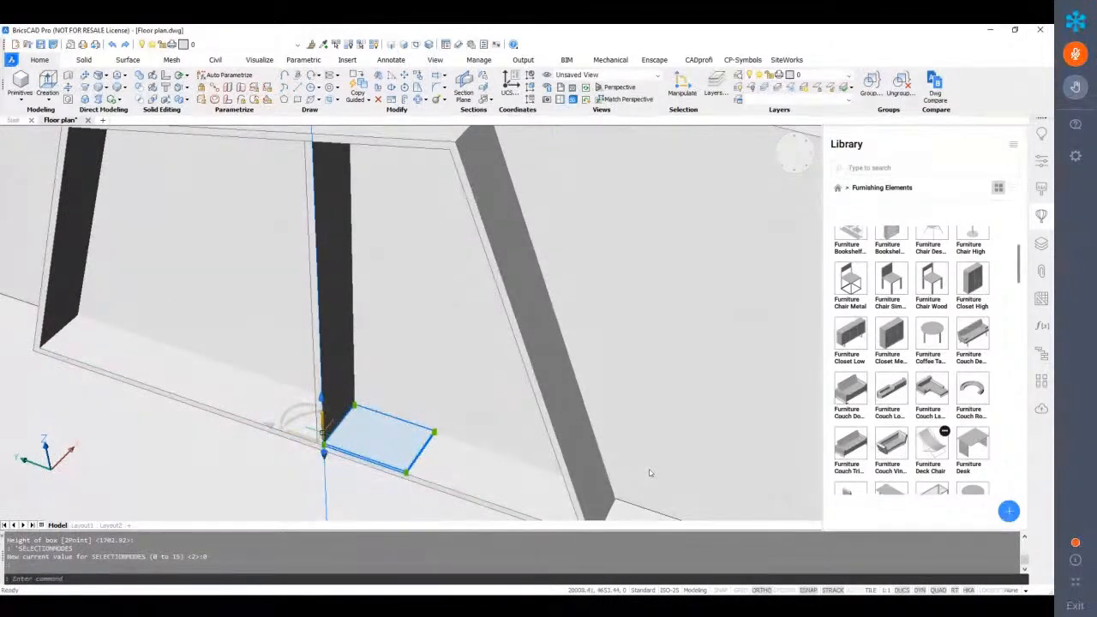
left_click(322, 432, "ctrl")
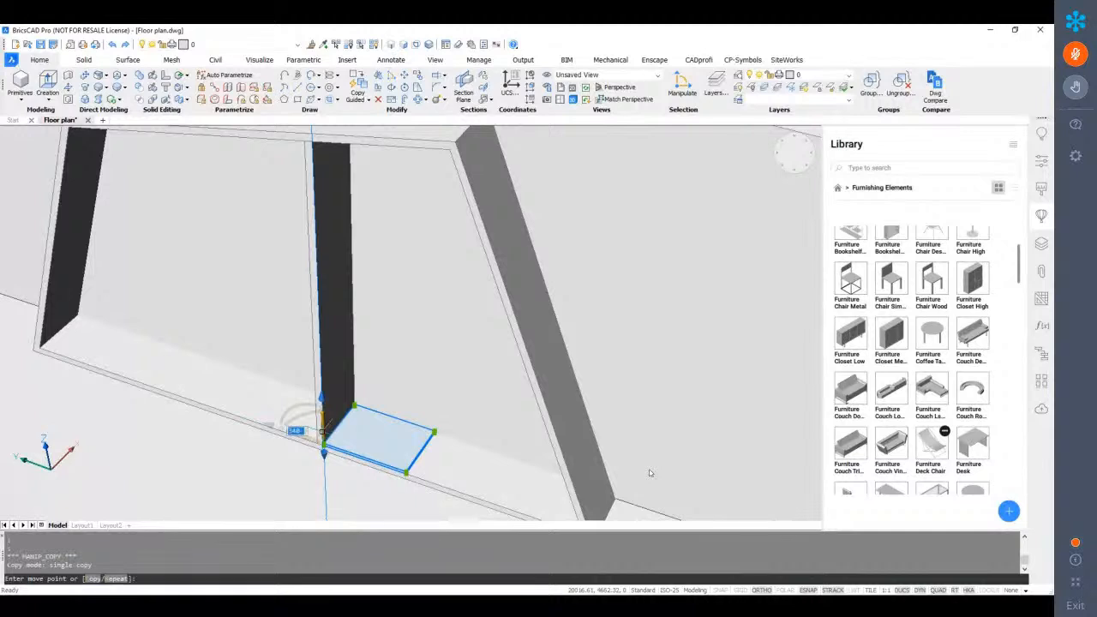
type("c")
key("Return")
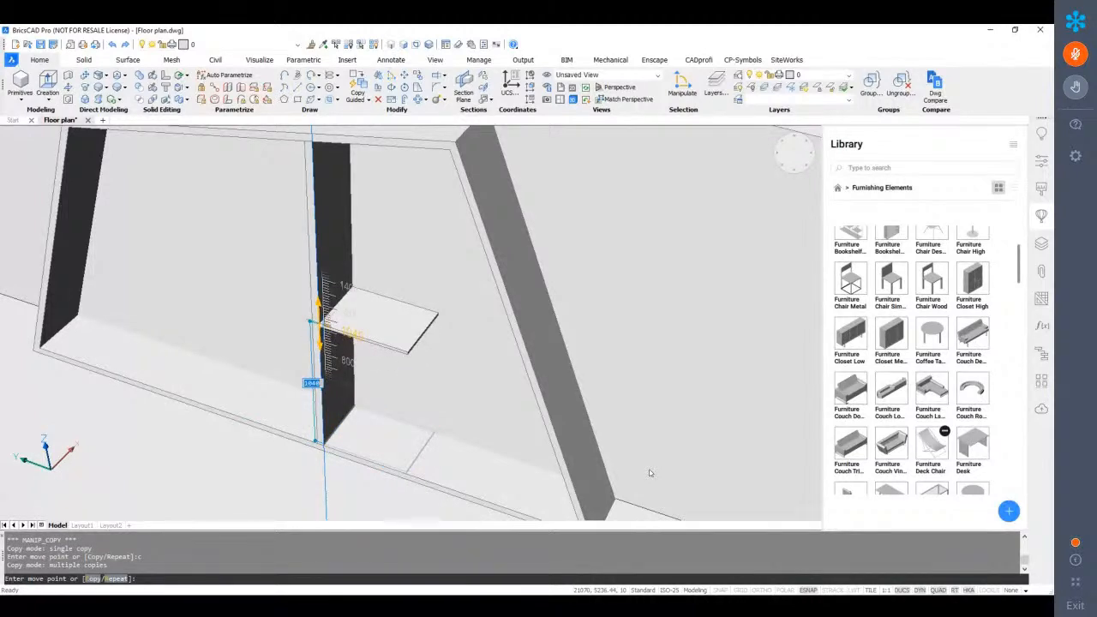
type("r")
key("Return")
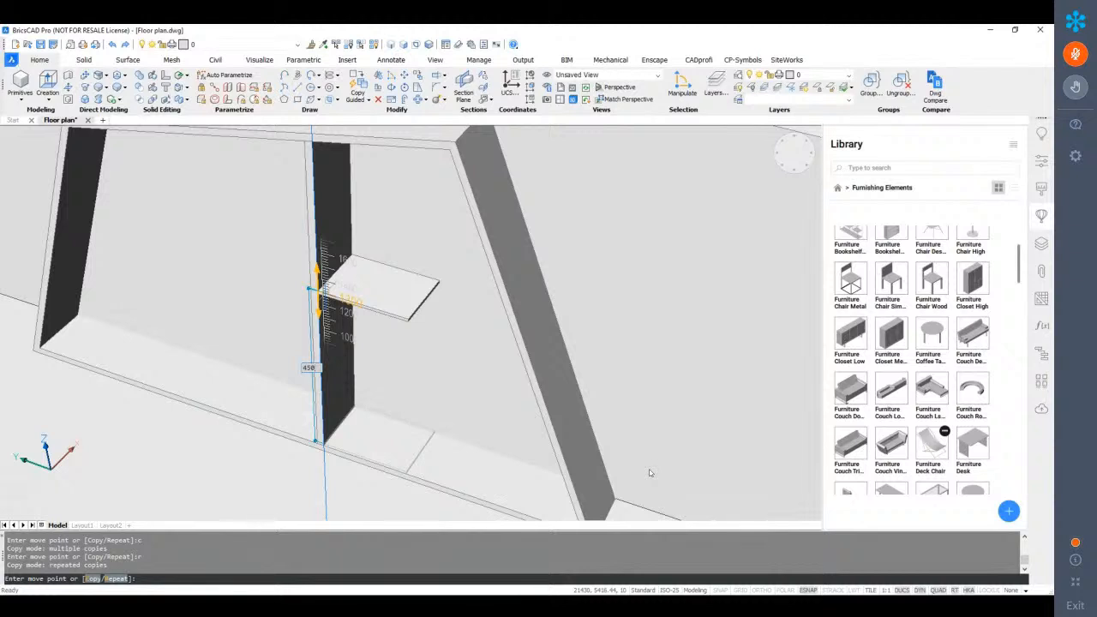
key("Return")
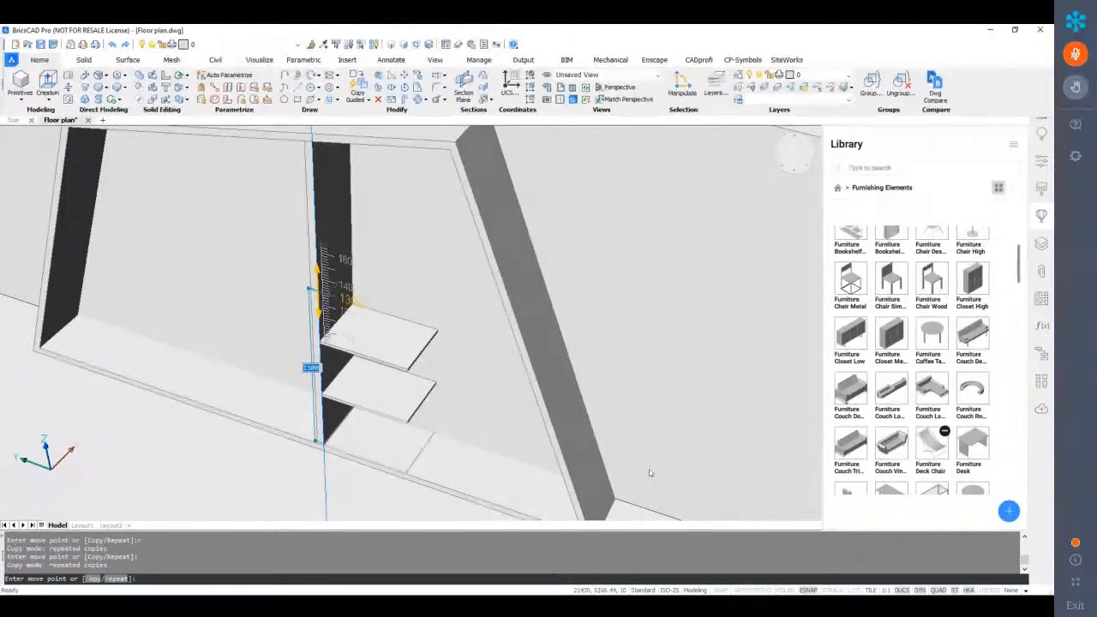
middle_click_drag(318, 277, 348, 300, "shift")
middle_click_drag(358, 365, 362, 332, "shift")
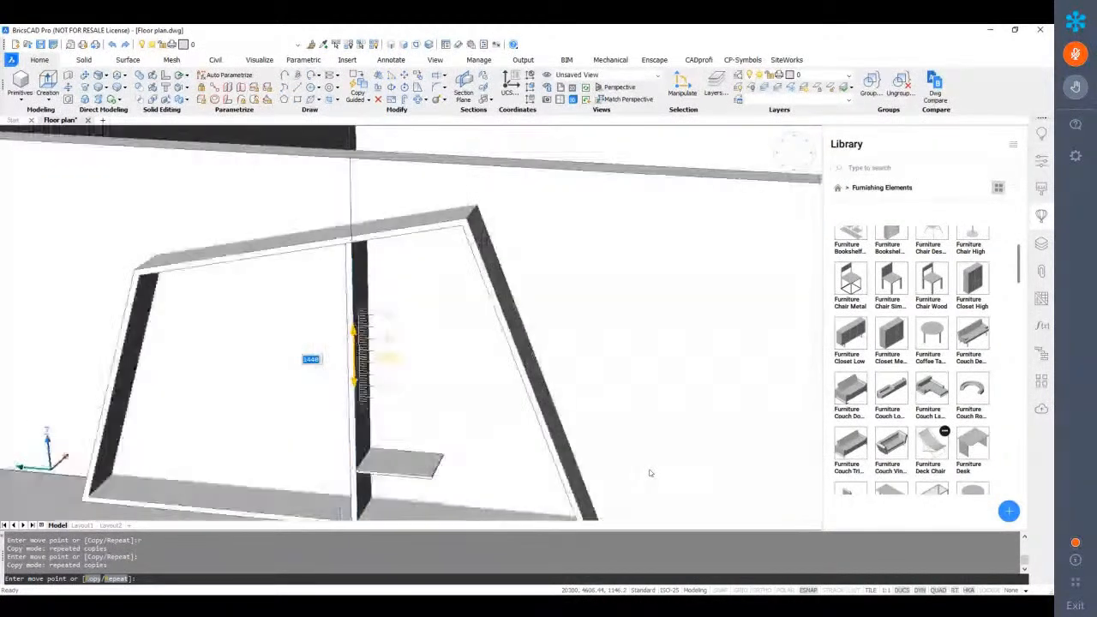
key("Return")
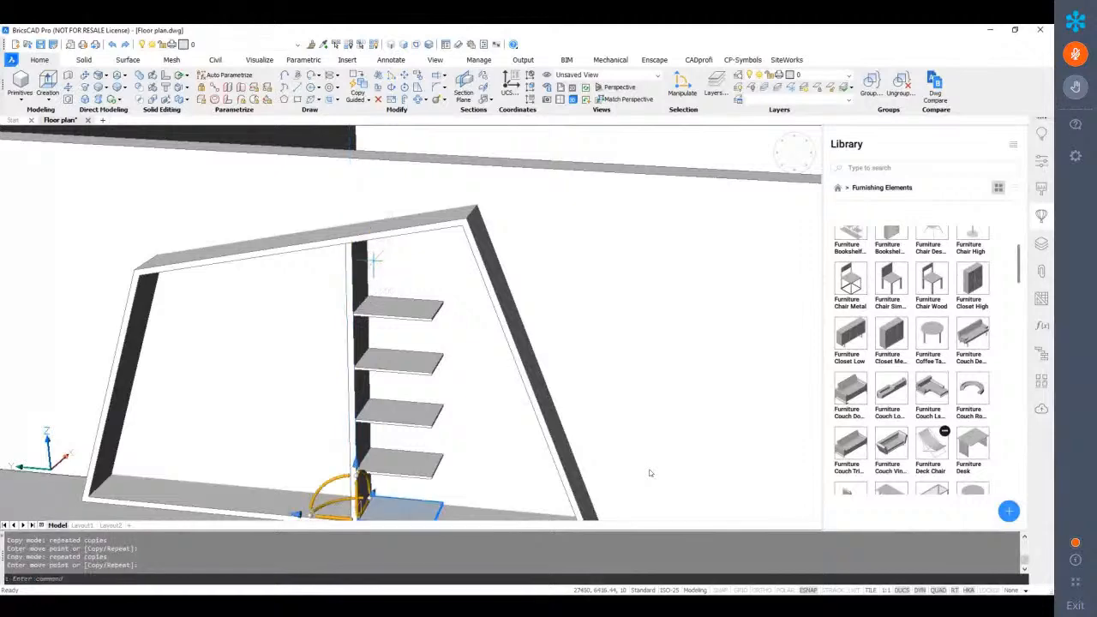
middle_click_drag(453, 334, 396, 375, "shift")
key("Escape")
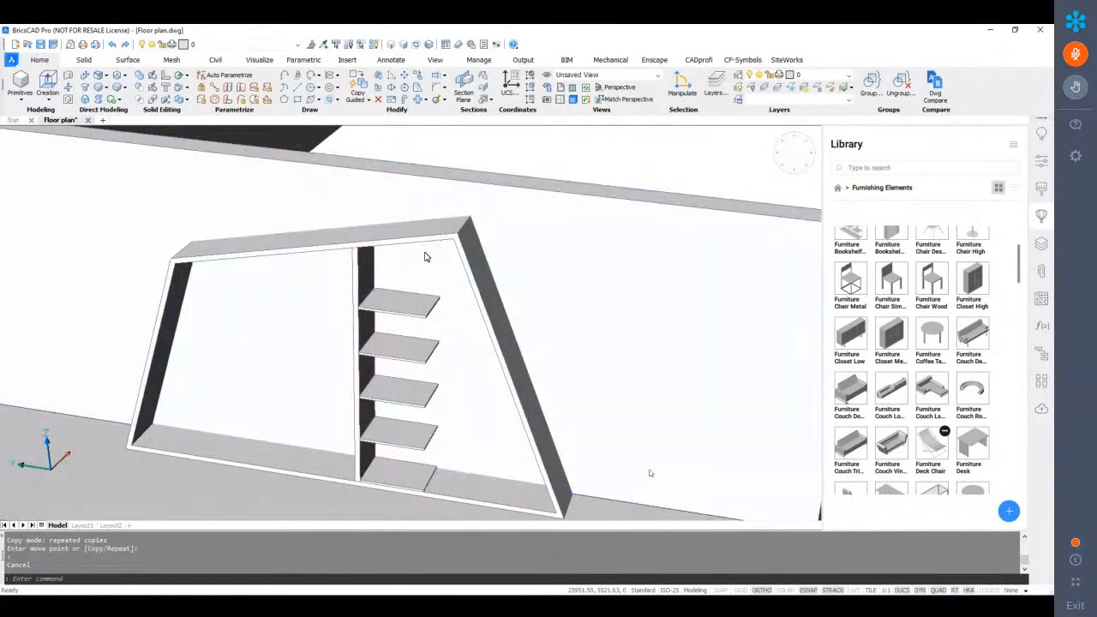
Enable face selection and select the free end faces of all five shelves with Select Aligned Faces
middle_click_drag(426, 252, 421, 260, "shift")
middle_click_drag(470, 516, 420, 473, "shift")
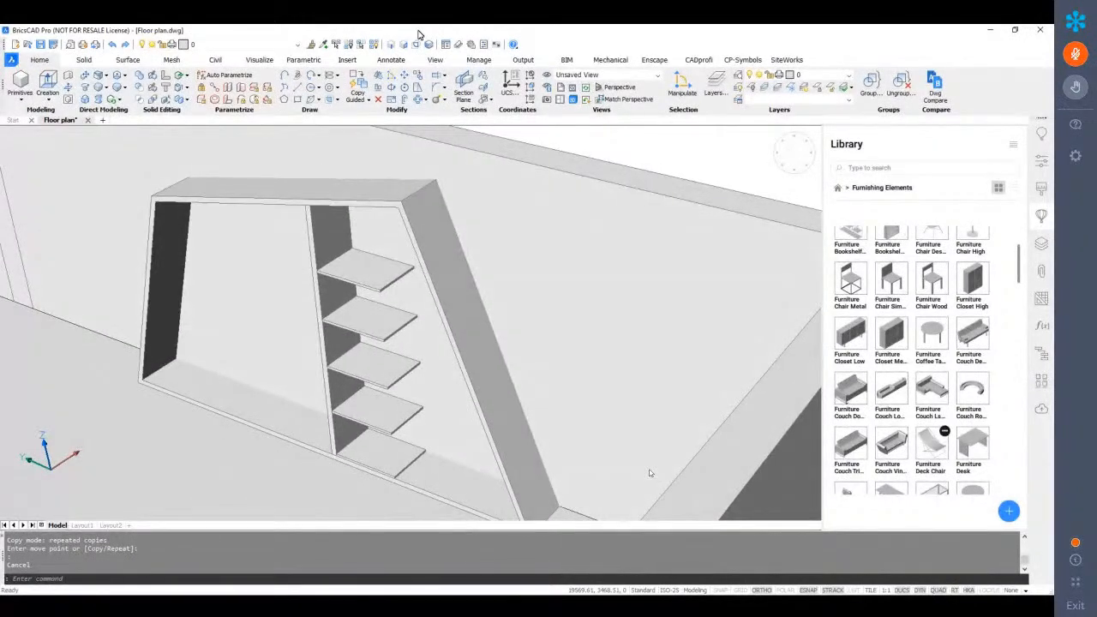
left_click(404, 43)
scroll(390, 480, "up", 3)
scroll(389, 480, "up", 4)
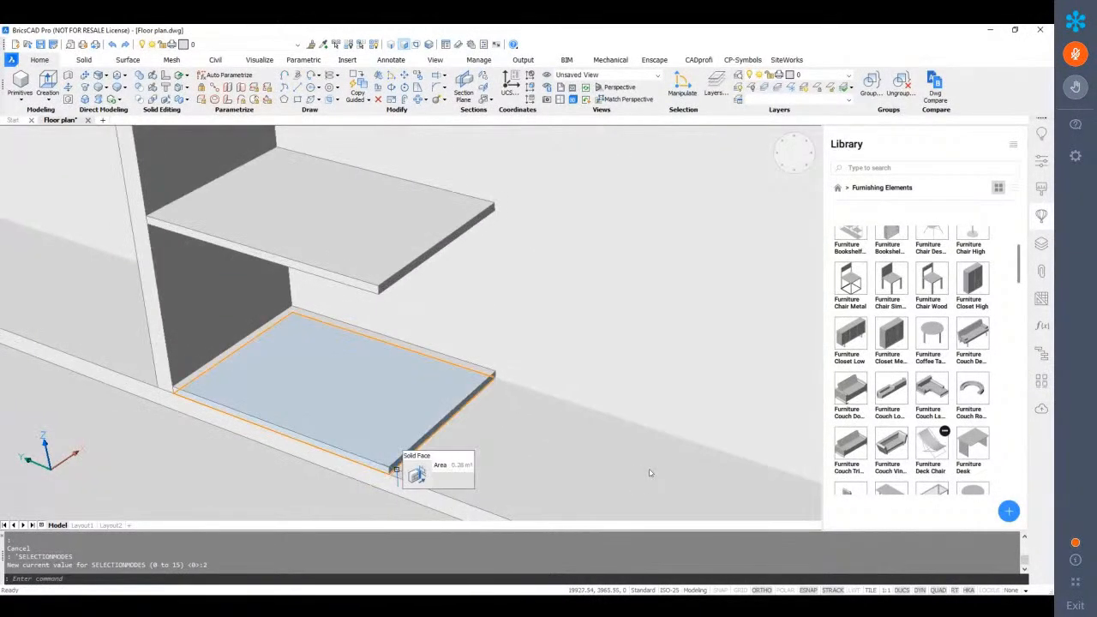
scroll(407, 484, "down", 3)
scroll(409, 488, "down", 1)
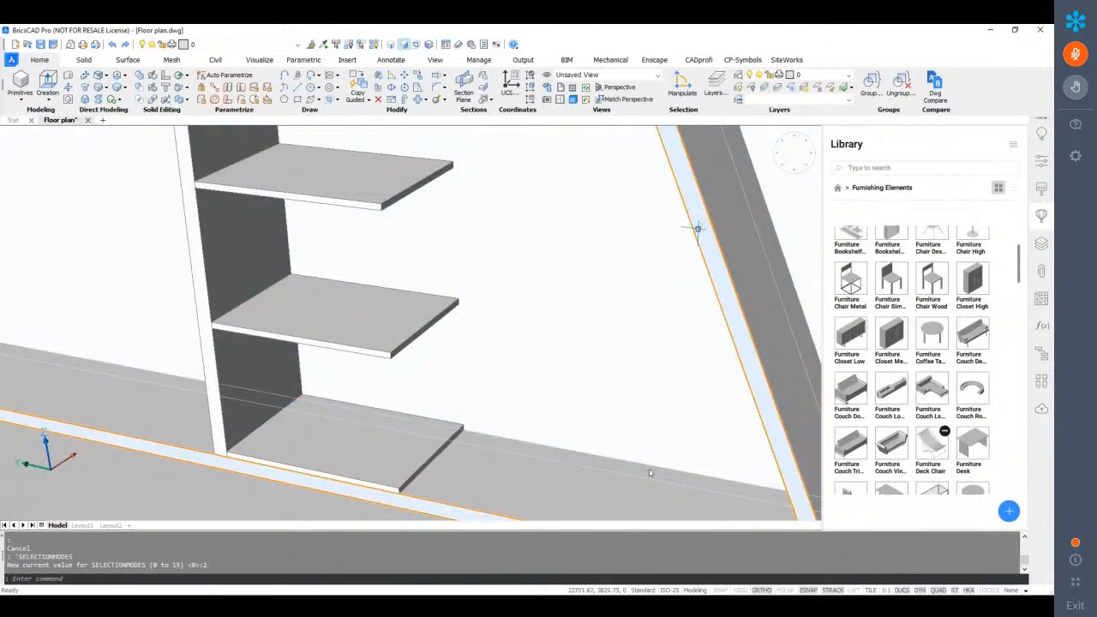
middle_click_drag(682, 216, 484, 311, "shift")
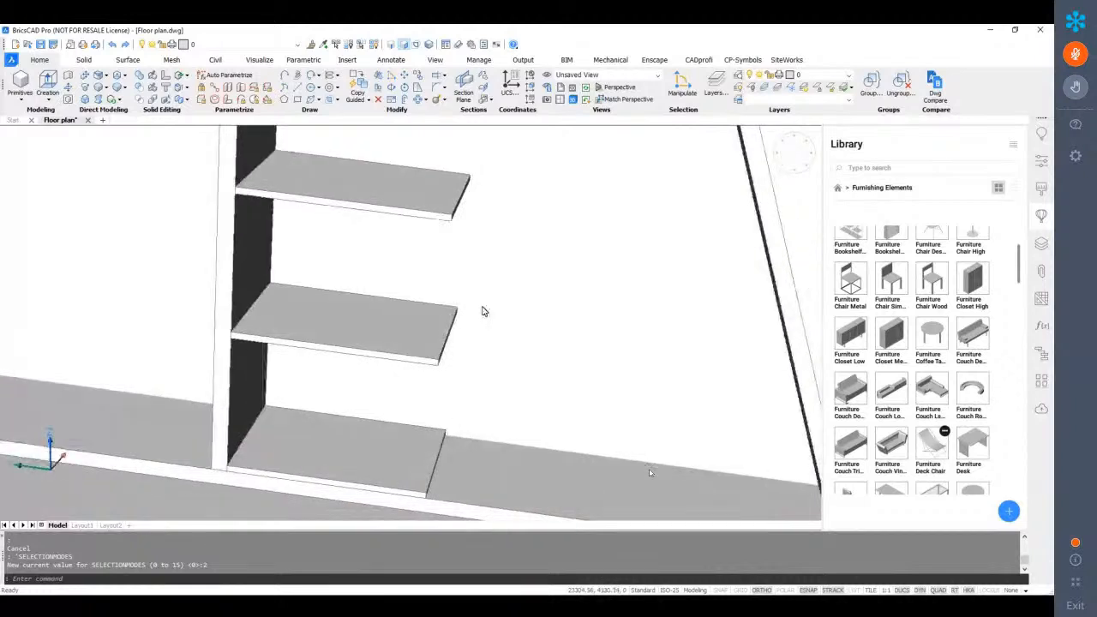
left_click_drag(485, 311, 495, 380, "shift")
middle_click_drag(495, 380, 426, 478, "shift")
scroll(390, 489, "up", 2)
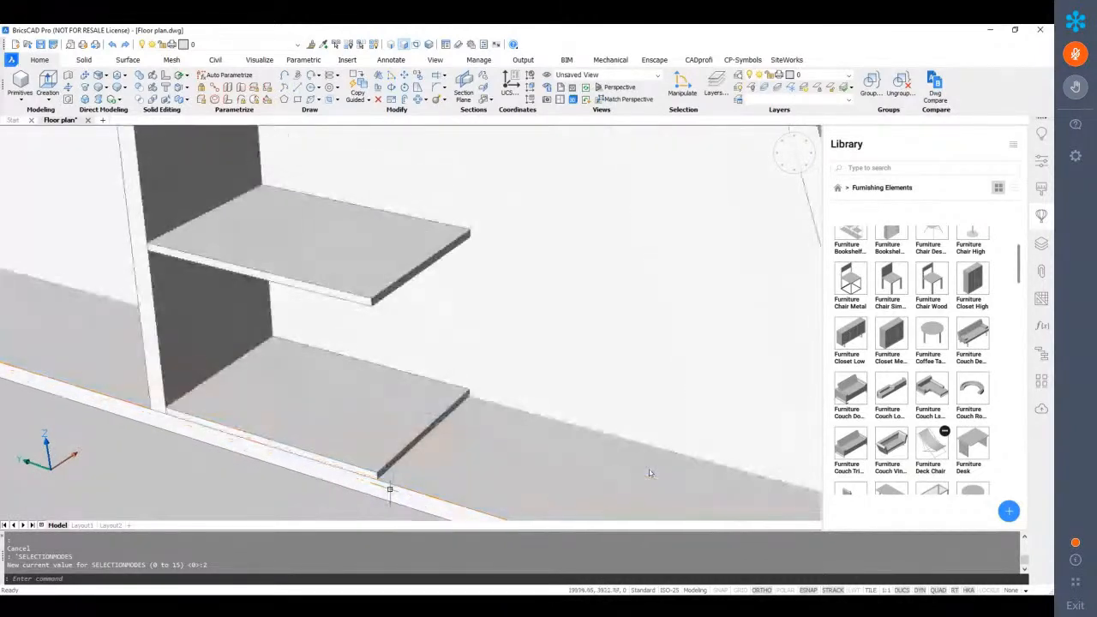
scroll(390, 489, "up", 2)
mouse_move(381, 467)
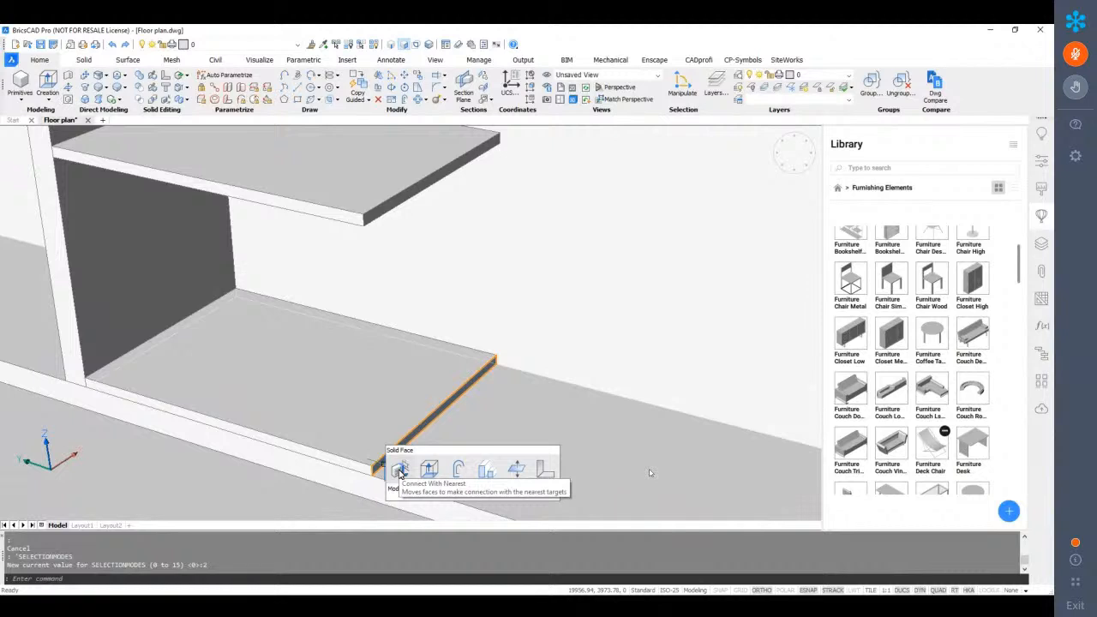
left_click(492, 476)
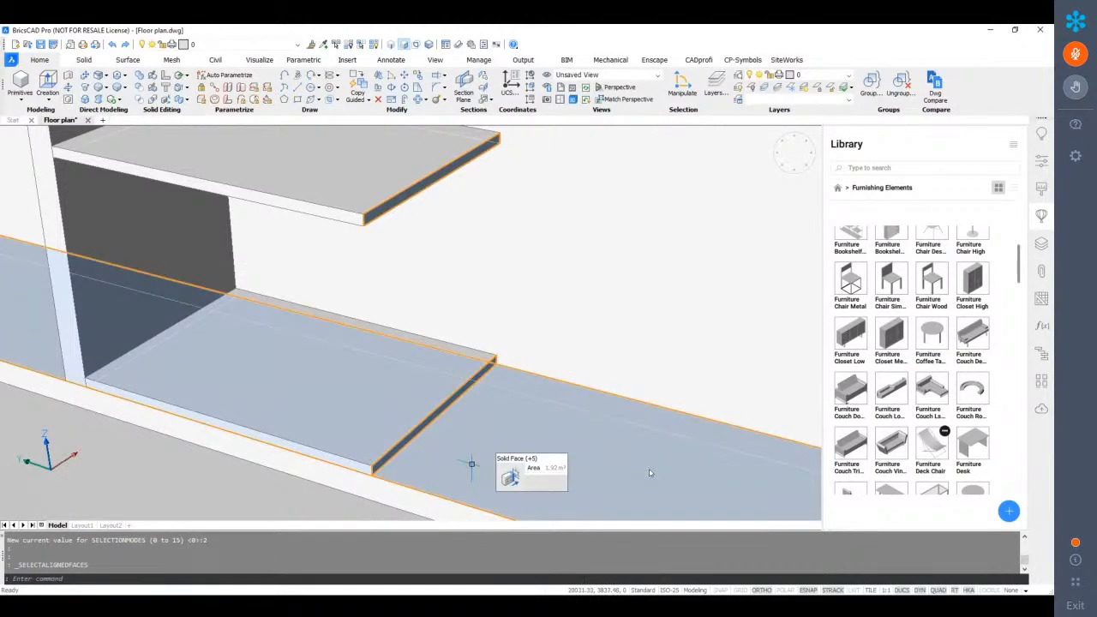
Extend the selected shelf end faces to the slanted side board with Connect With Nearest
scroll(473, 475, "down", 8)
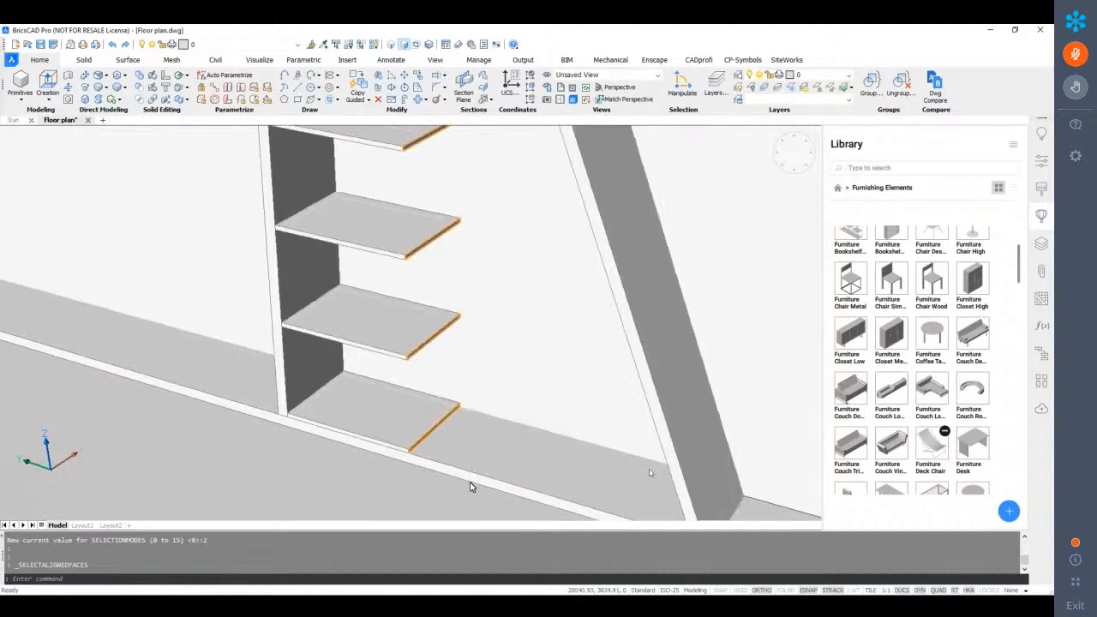
scroll(479, 482, "down", 1)
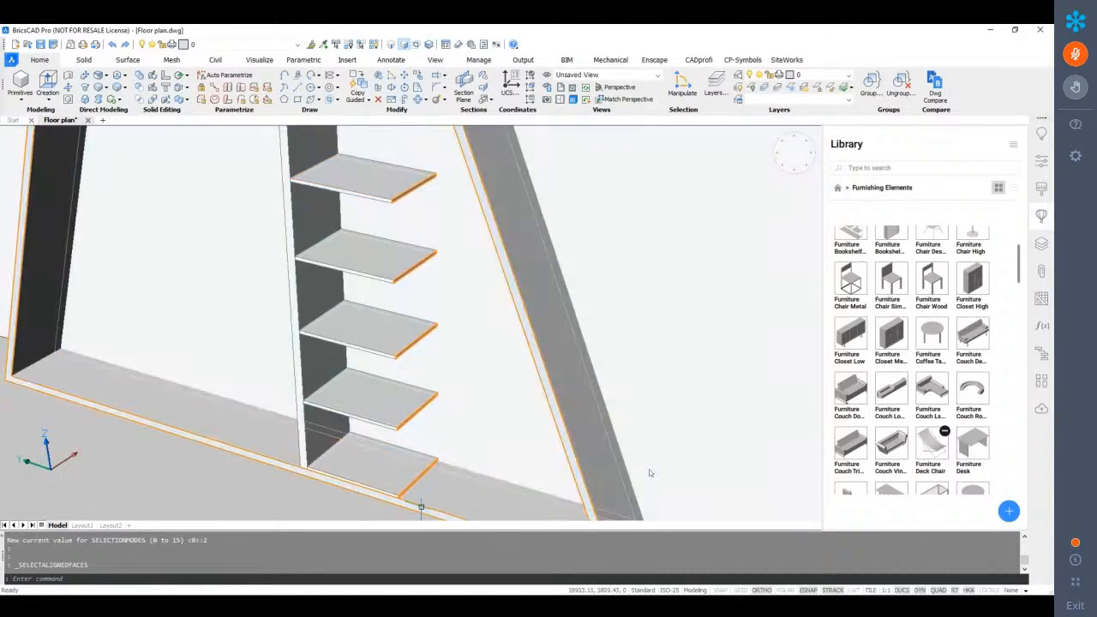
scroll(412, 495, "up", 5)
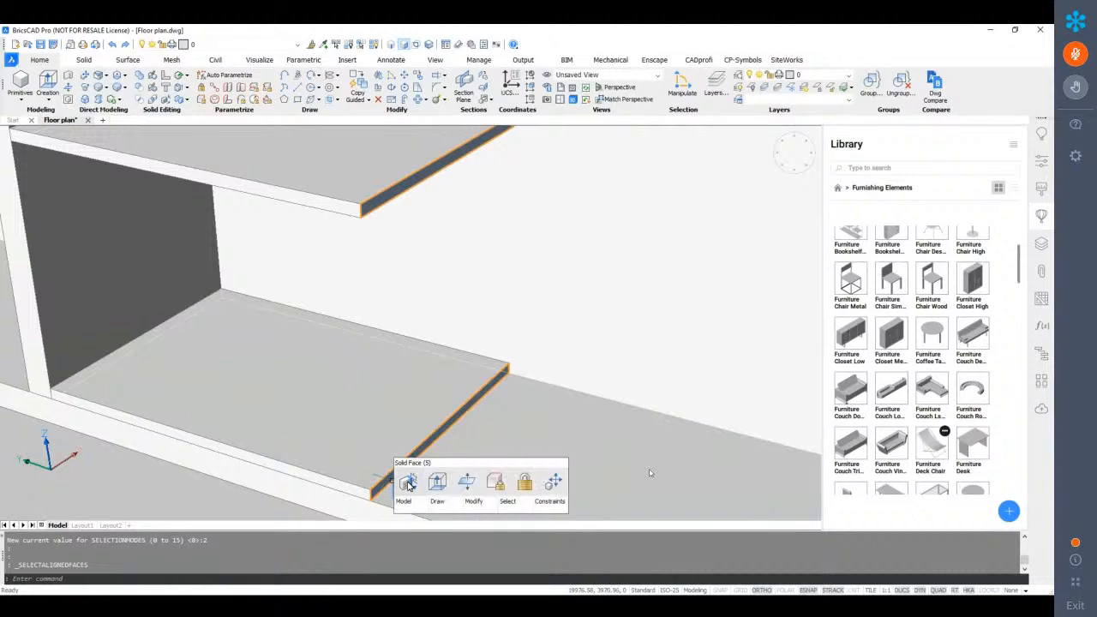
left_click(407, 483)
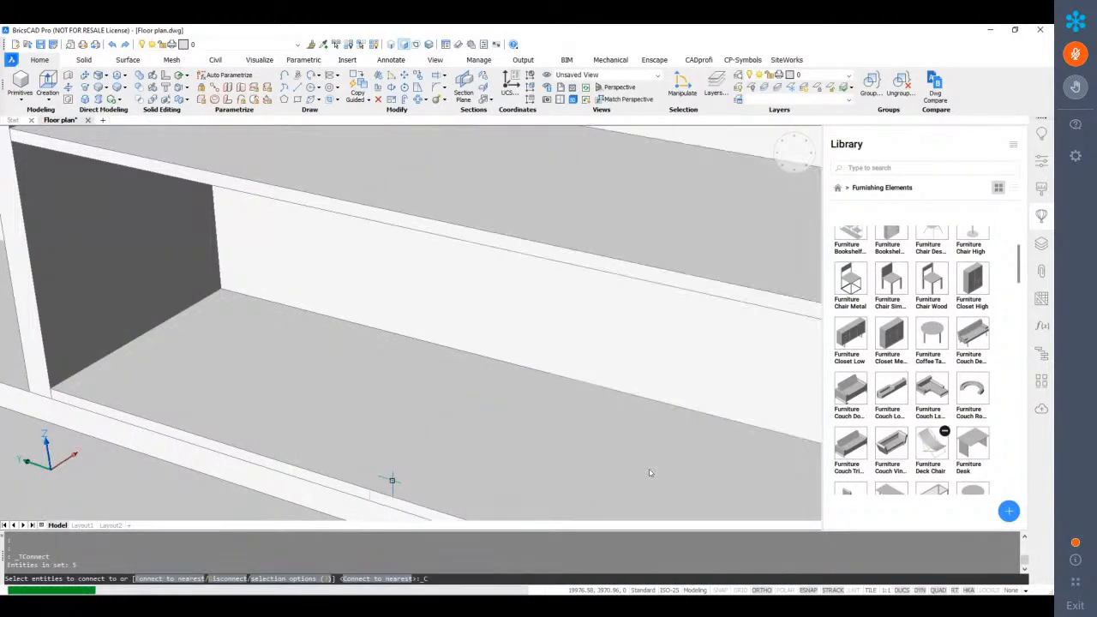
middle_click_drag(389, 356, 492, 365, "shift")
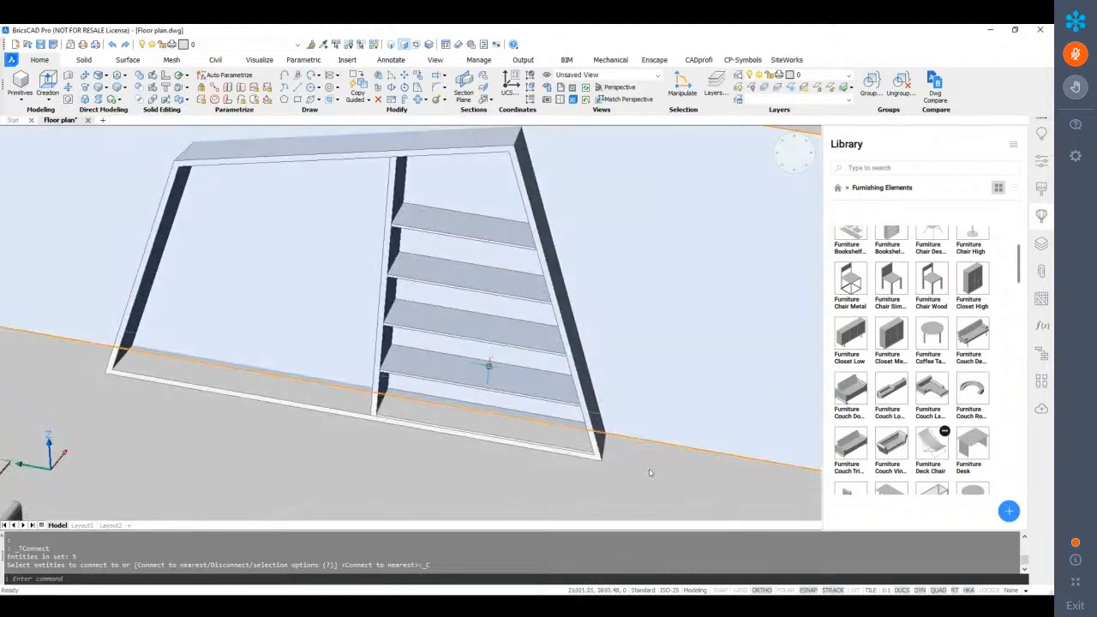
Draw the base of a new shelf box on the bottom board, against the divider in the empty compartment
middle_click_drag(349, 372, 316, 367, "shift")
left_click(26, 89)
middle_click_drag(377, 401, 456, 390, "shift")
left_click(456, 390)
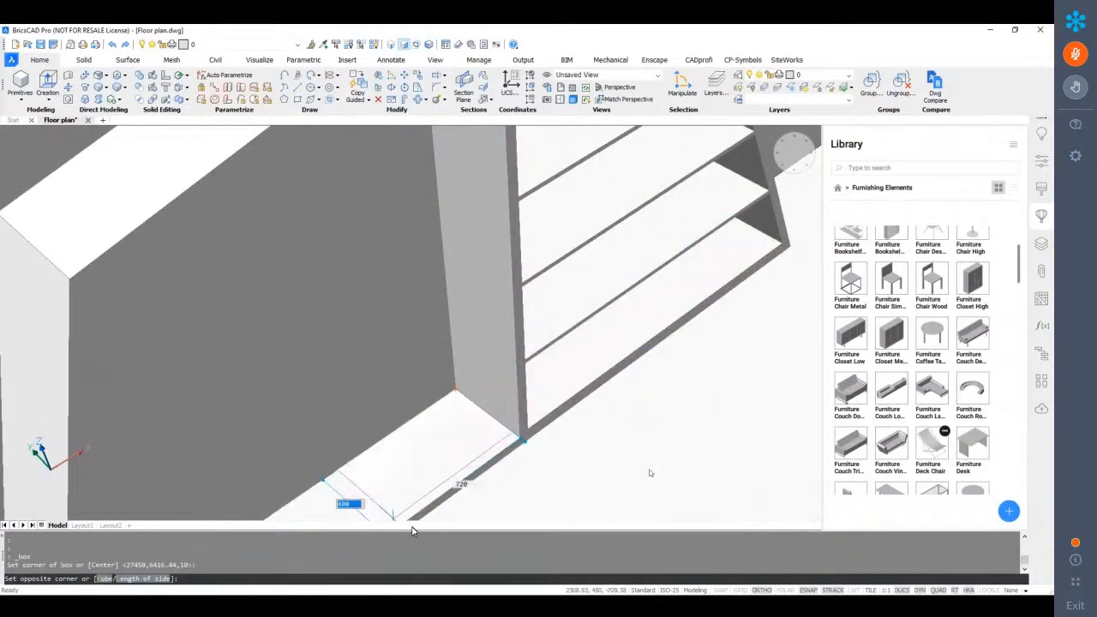
middle_click_drag(417, 490, 435, 458, "shift")
scroll(435, 458, "down", 2)
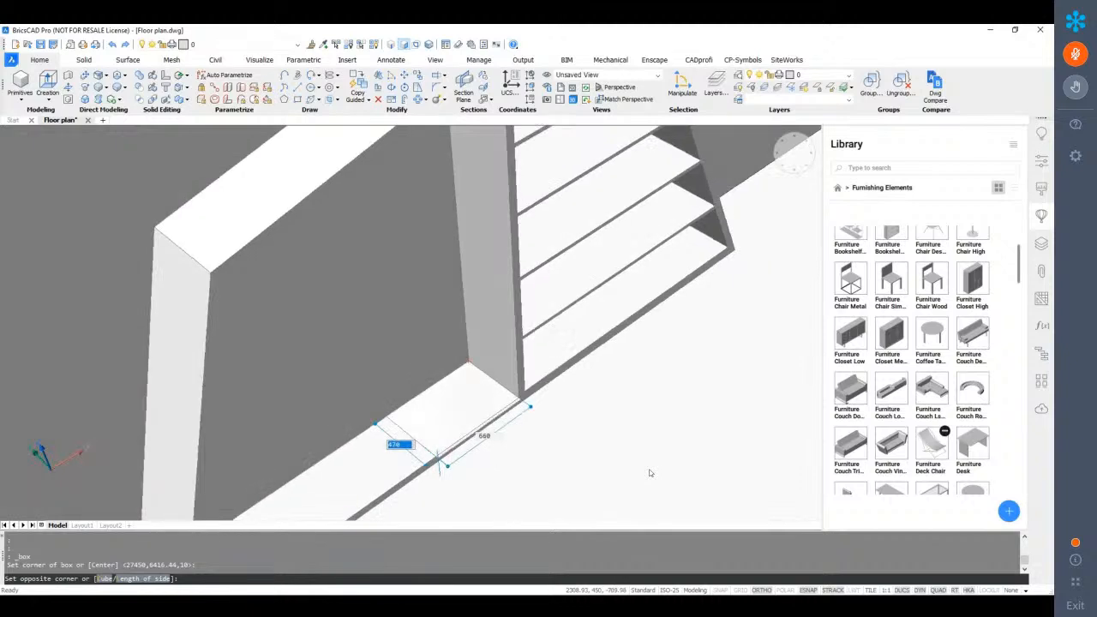
Complete the shelf box on the bookcase base beside the divider, about 660 by 470 with a height of 20
scroll(436, 458, "up", 2)
left_click(435, 458)
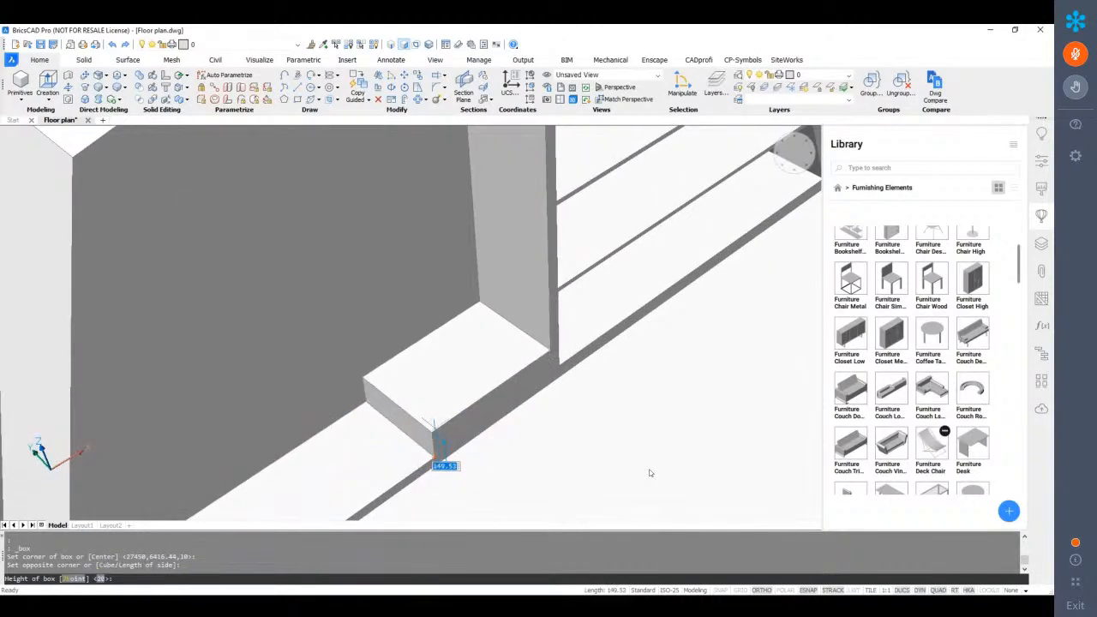
type("2")
key("Return")
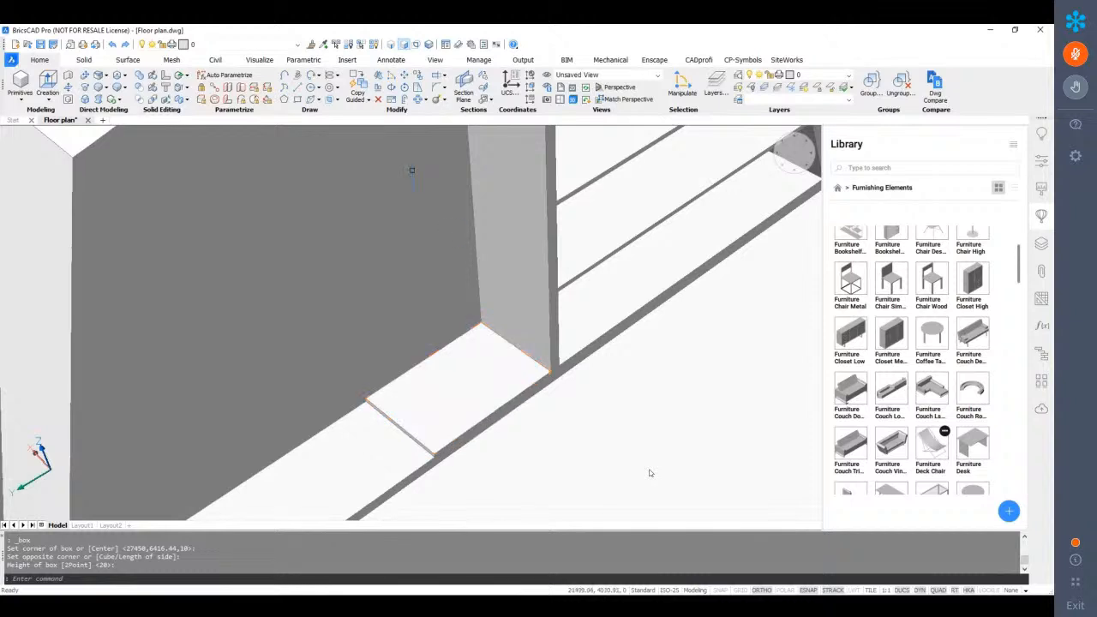
Copy the new shelf vertically in repeated copy mode to make four evenly spaced shelves above it, level with those across the divider
middle_click_drag(340, 146, 339, 157)
left_click(404, 45)
middle_click_drag(512, 457, 463, 403, "shift")
left_click(463, 403)
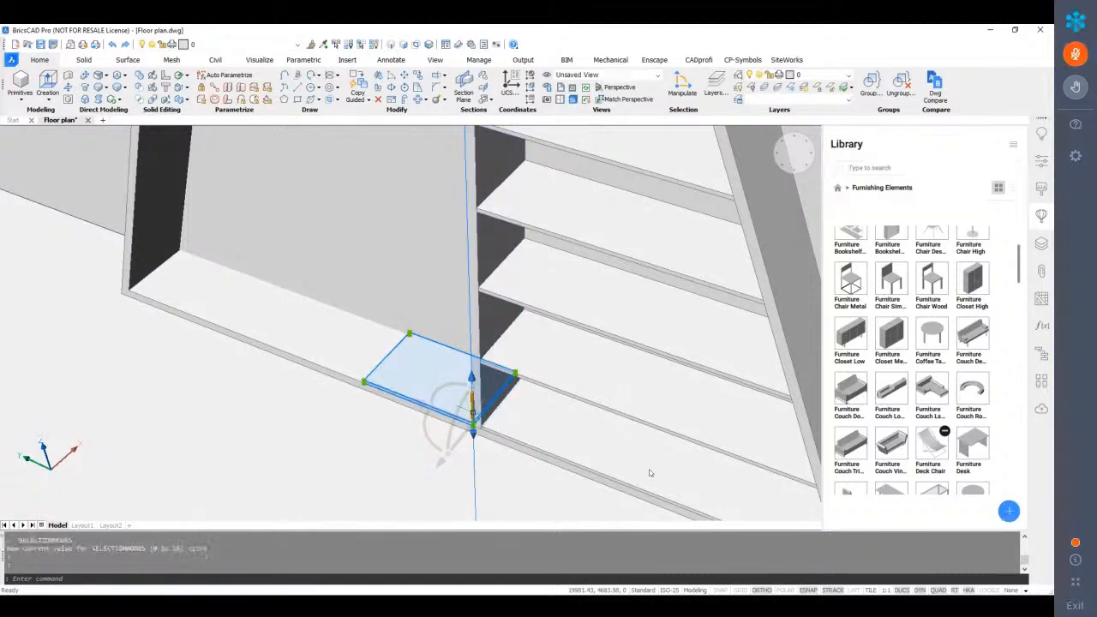
left_click(472, 412, "ctrl")
type("c")
key("Return")
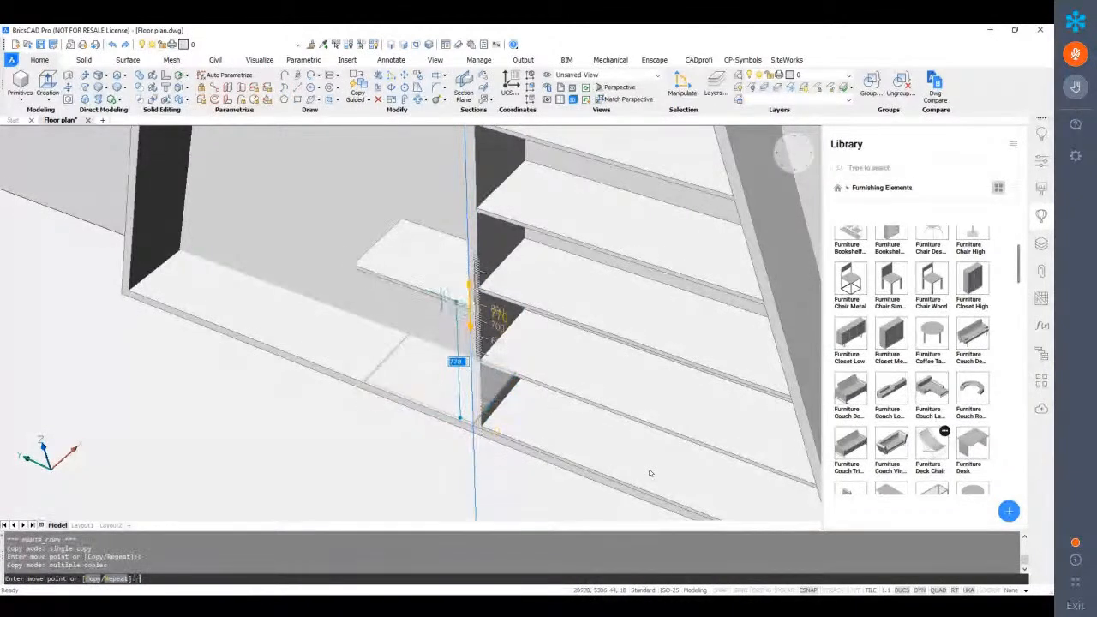
type("r")
key("Return")
key("Return")
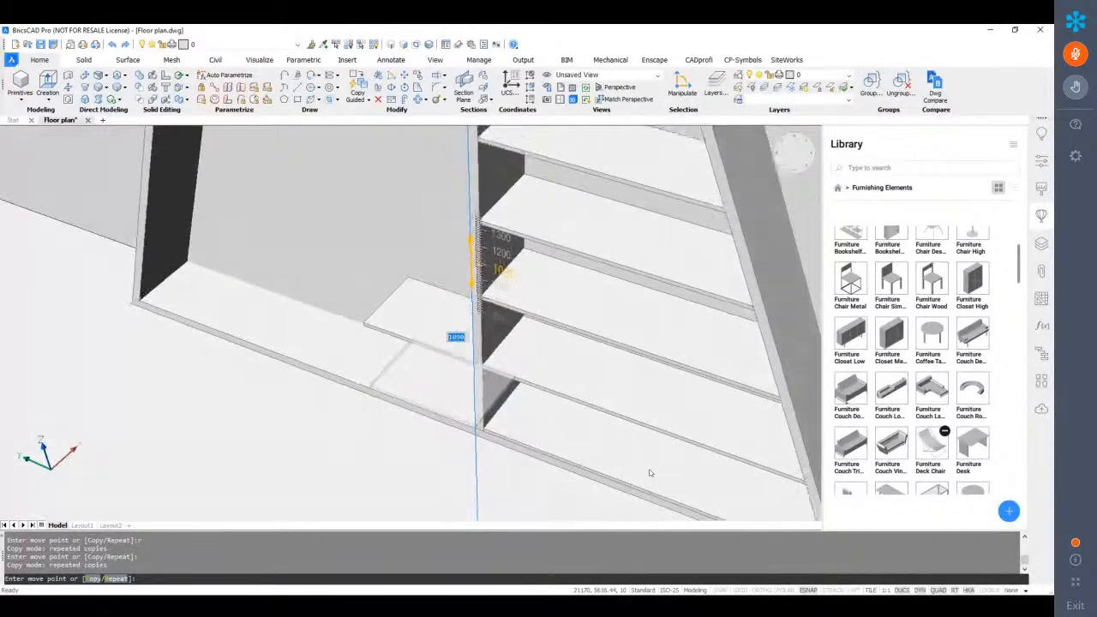
scroll(441, 238, "down", 3)
middle_click_drag(441, 239, 458, 218, "shift")
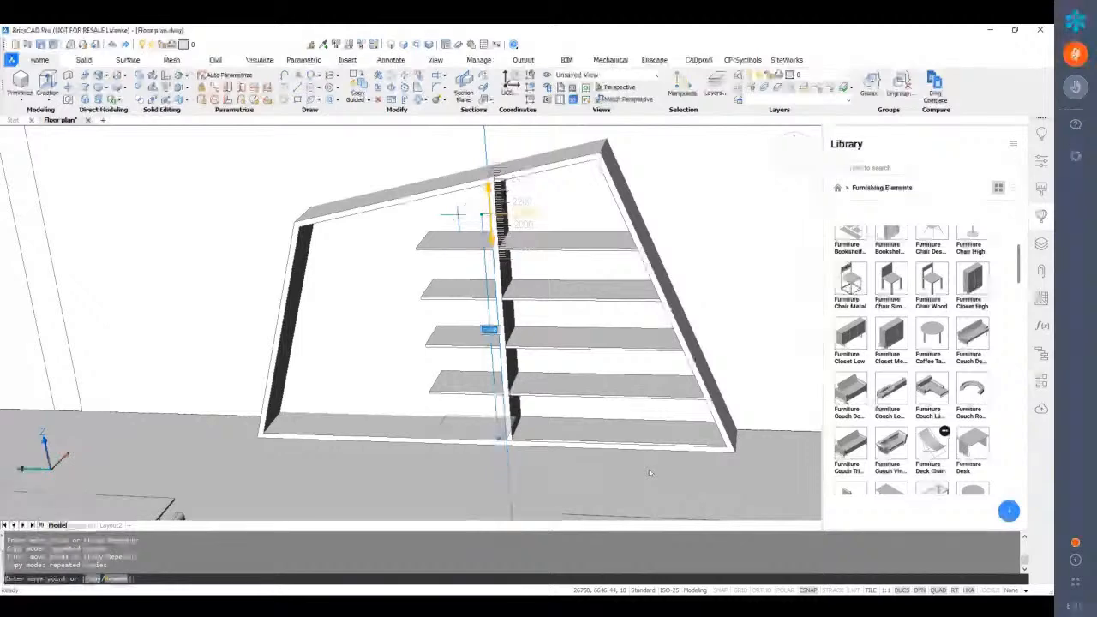
key("Escape")
middle_click_drag(459, 214, 530, 294, "shift")
key("Escape")
Select the free end face of the lowest new shelf together with all faces aligned with it
scroll(455, 399, "up", 10)
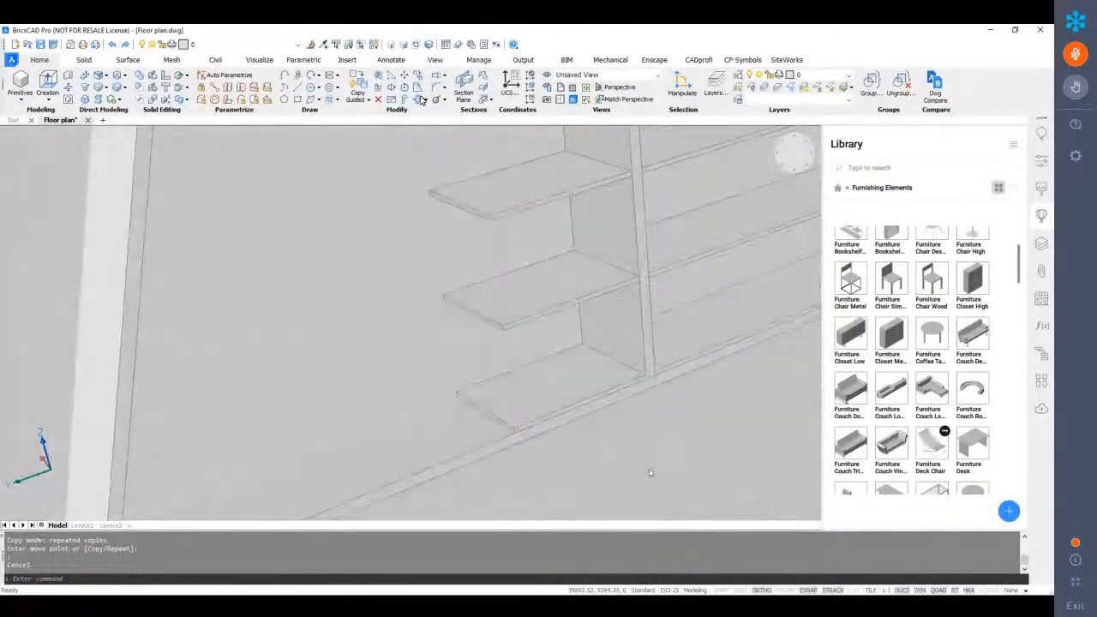
left_click(406, 46)
scroll(514, 447, "up", 4)
mouse_move(515, 411)
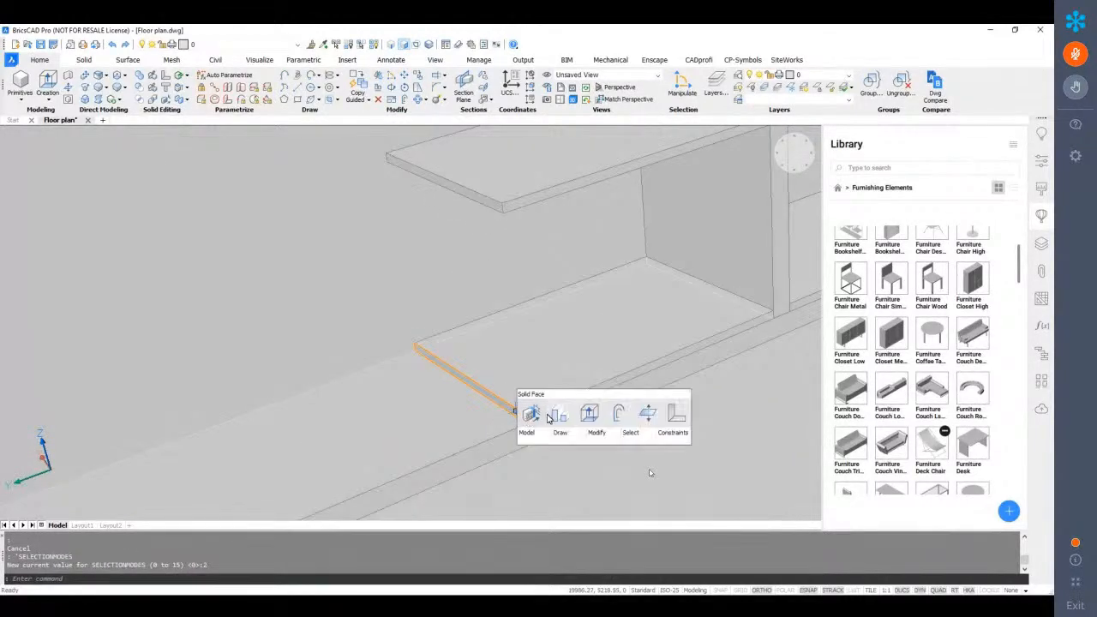
left_click(559, 417)
scroll(554, 418, "down", 4)
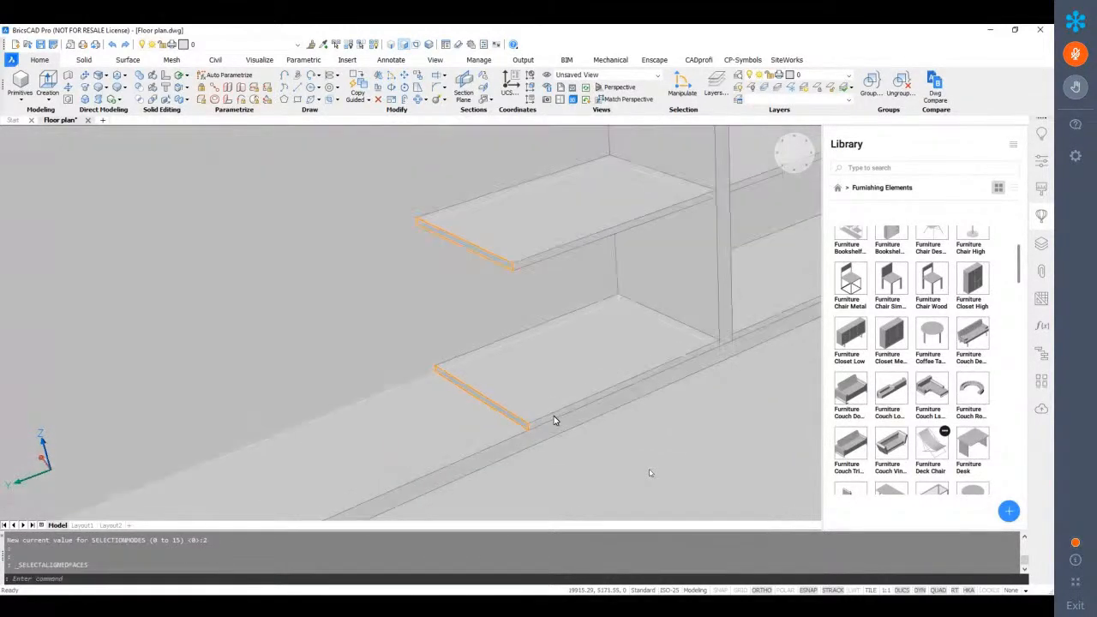
Connect the selected shelf end faces to the nearest panel so the shelves reach the slanted side of the bookcase
scroll(554, 417, "down", 1)
middle_click_drag(554, 417, 522, 431, "shift")
scroll(523, 434, "up", 3)
left_click(543, 440)
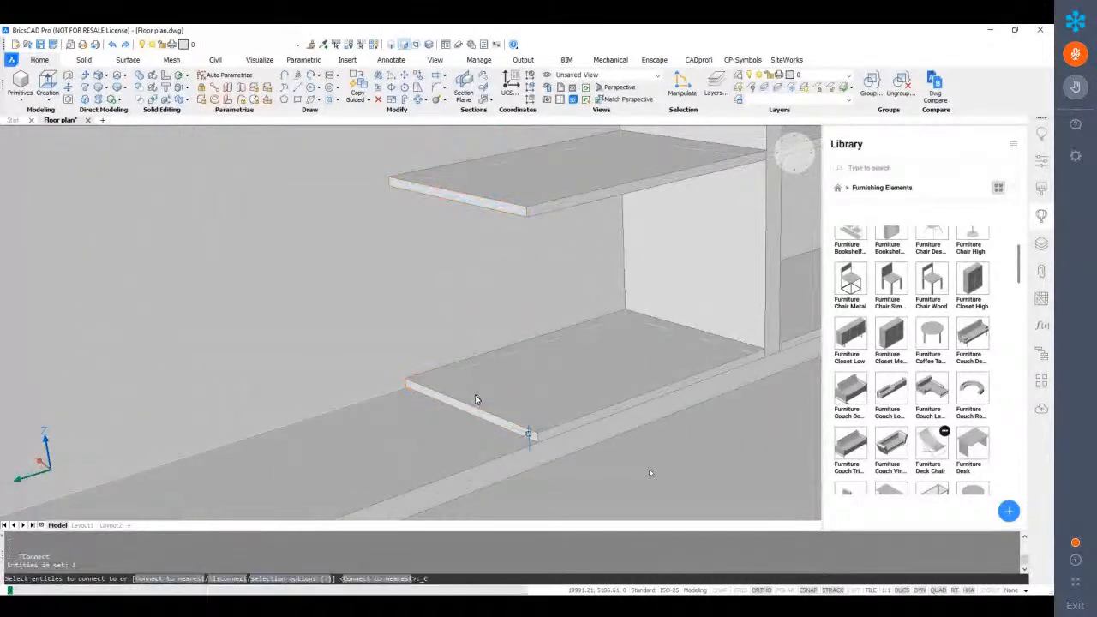
scroll(480, 405, "down", 7)
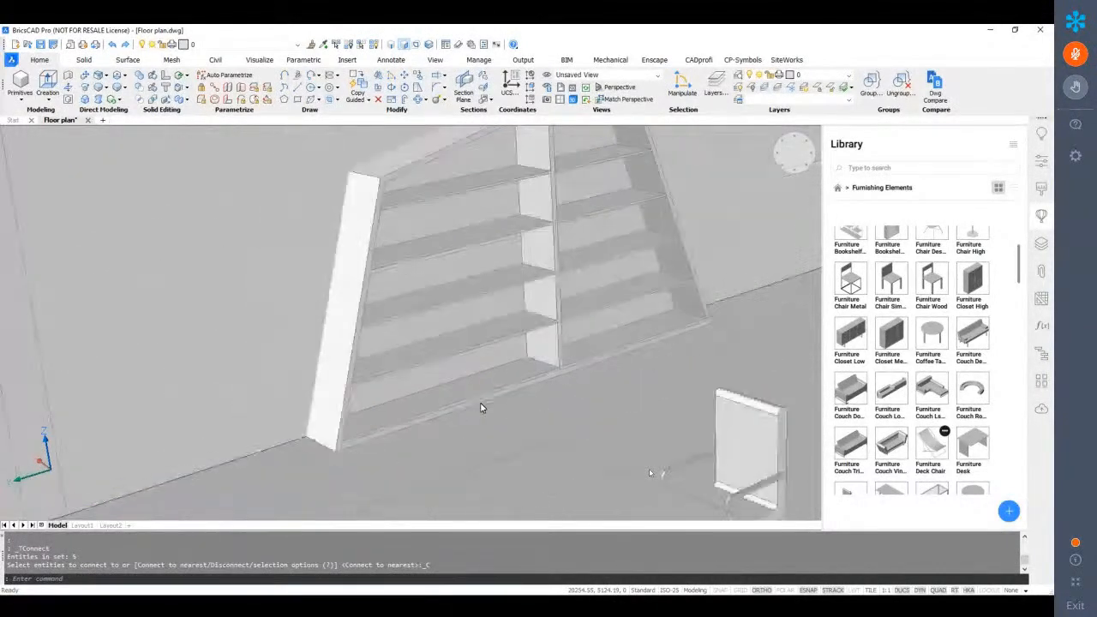
scroll(481, 408, "down", 4)
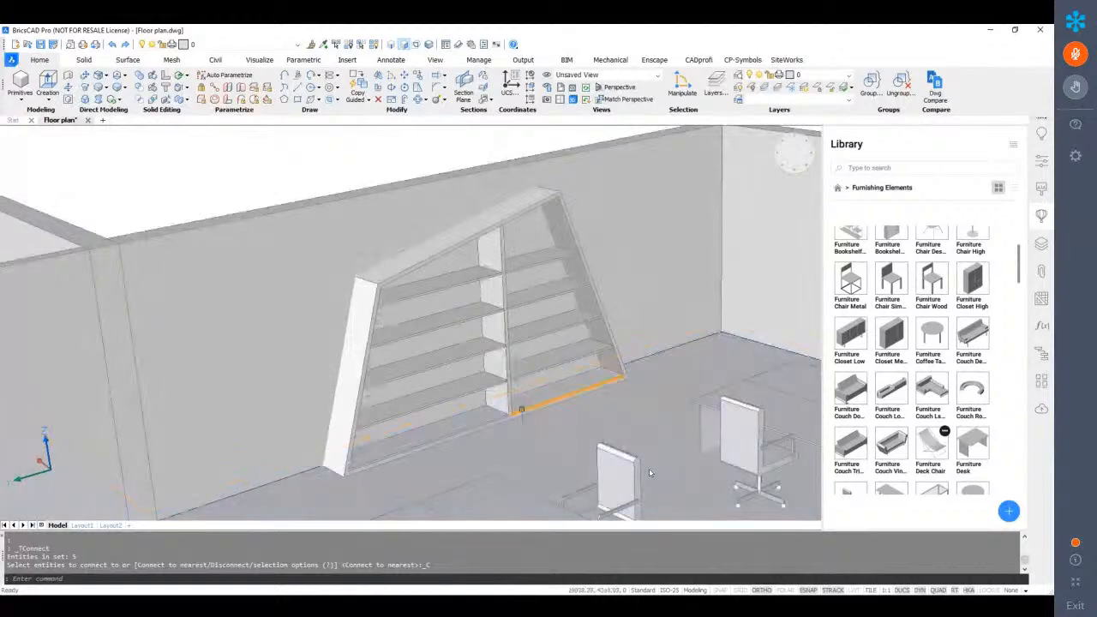
key("Escape")
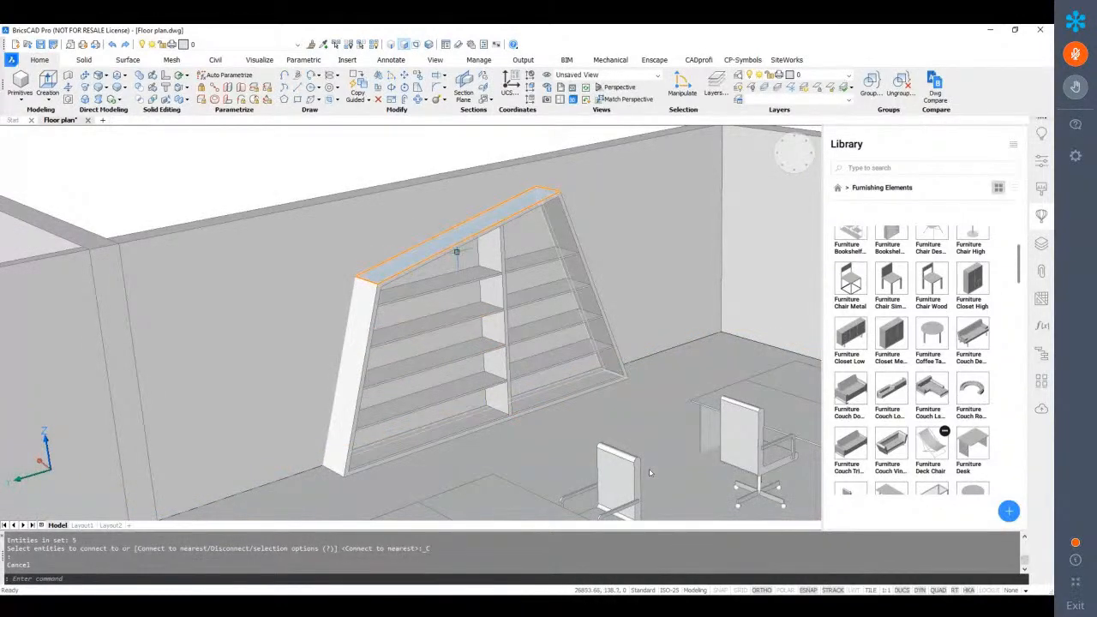
middle_click_drag(458, 255, 478, 252, "shift")
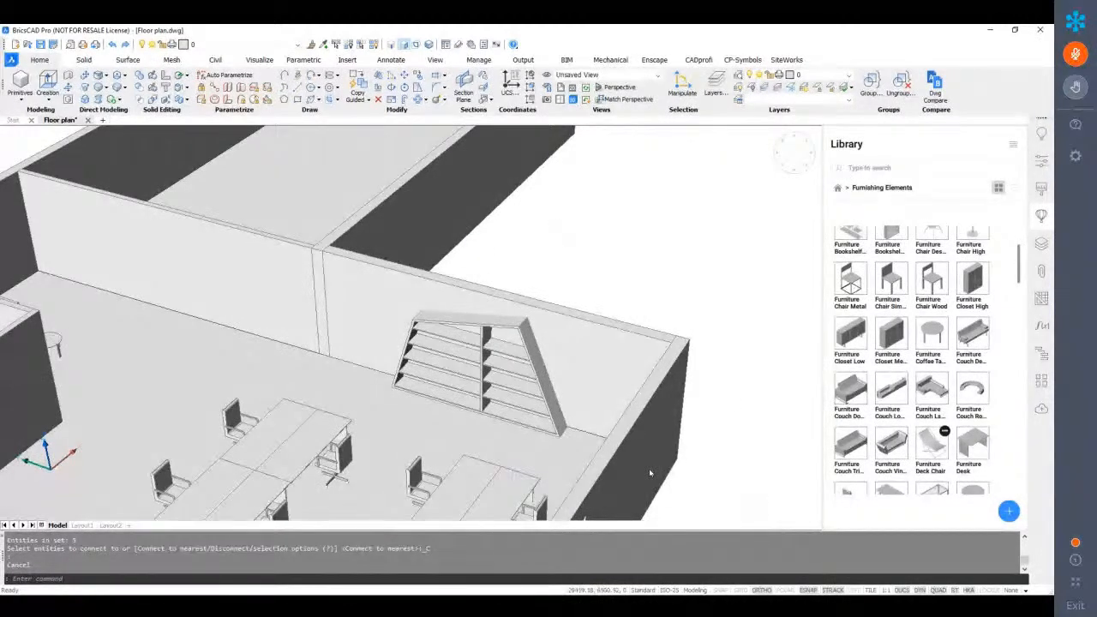
scroll(493, 386, "down", 1)
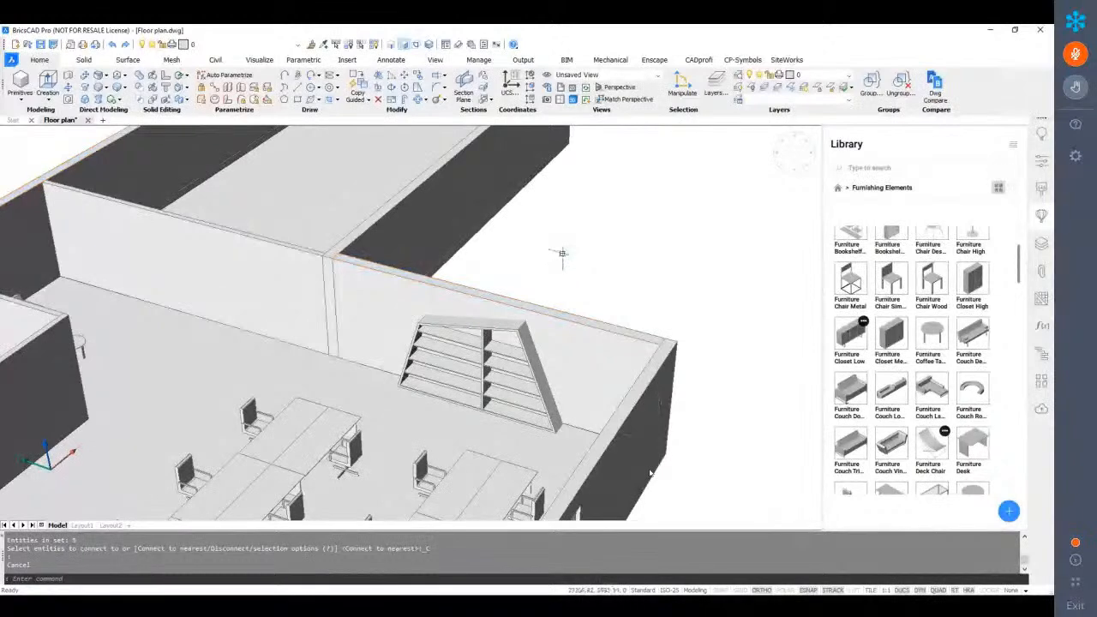
middle_click_drag(420, 293, 454, 251, "shift")
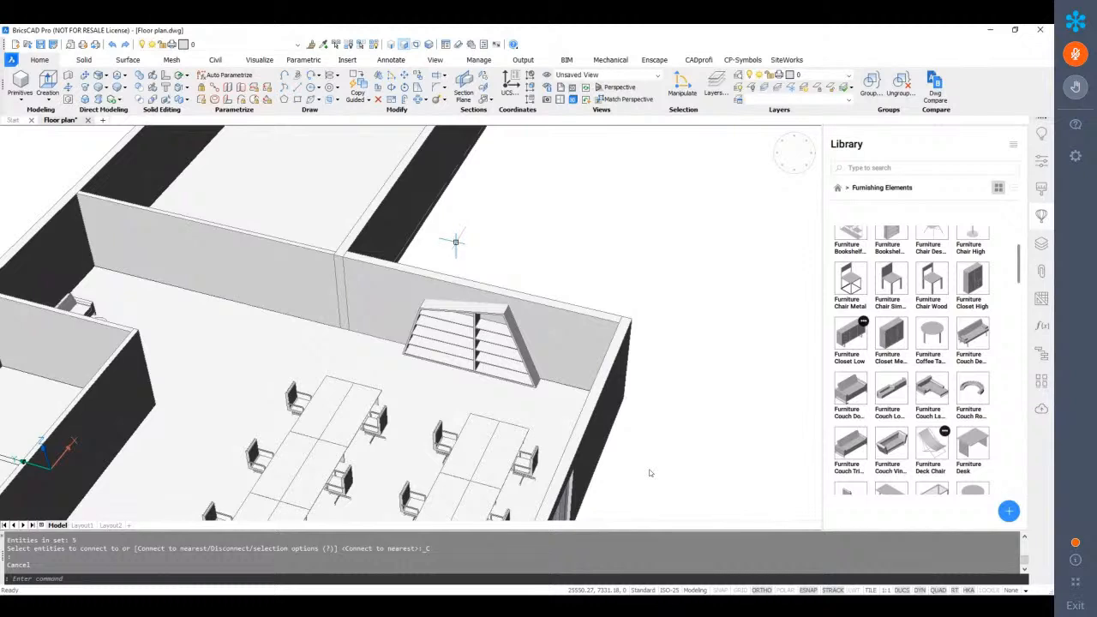
Start a new drawing from the Default-mm template and turn on perspective view
left_click(15, 120)
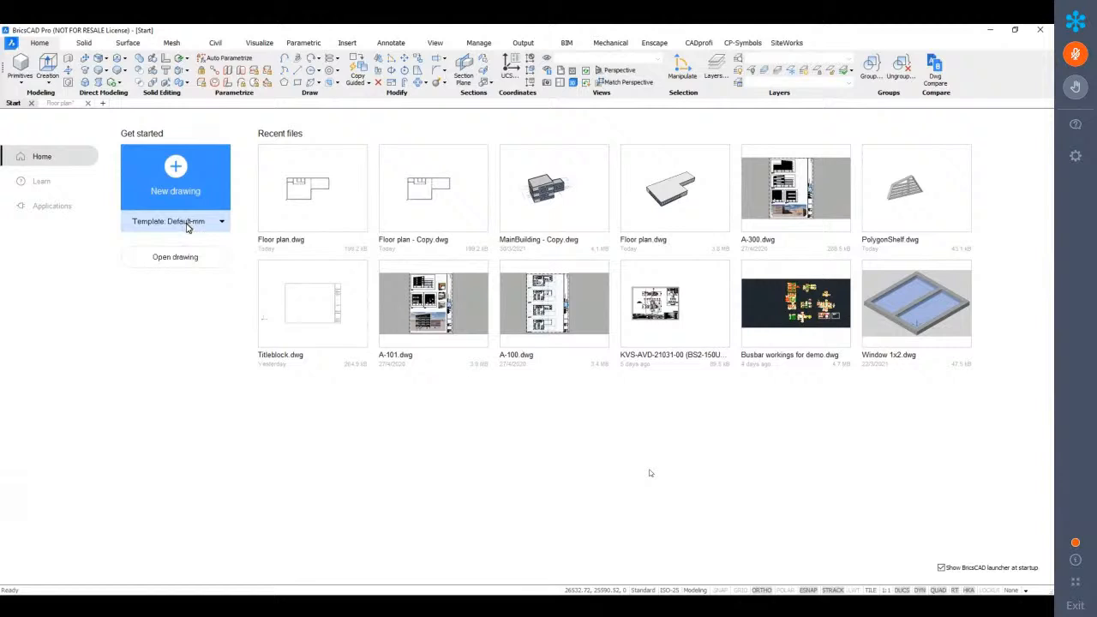
left_click(60, 103)
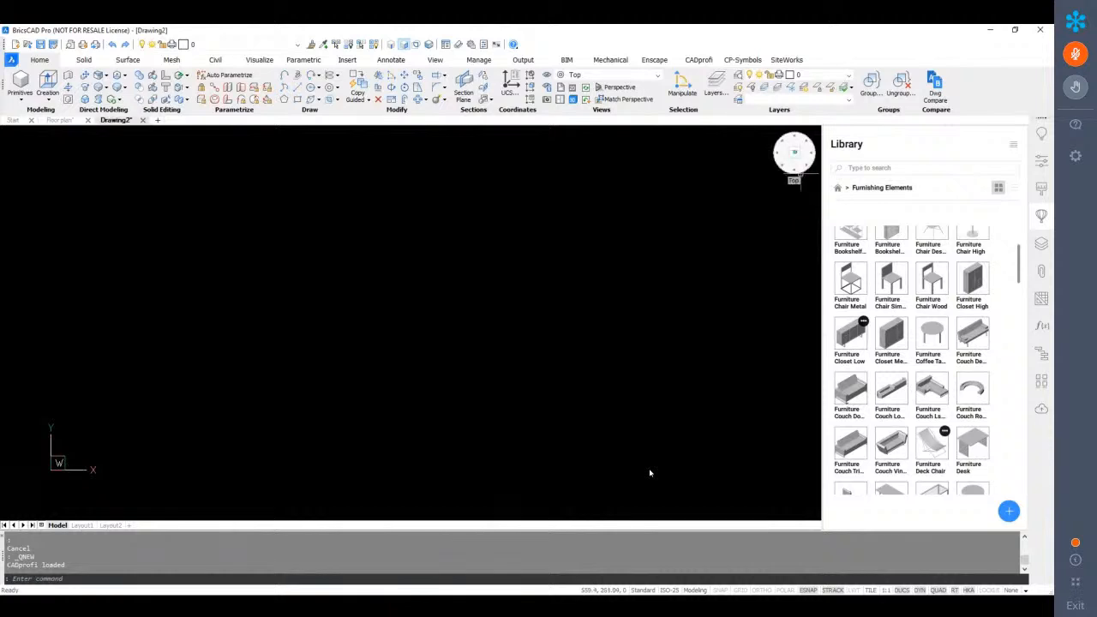
right_click(795, 153)
left_click(822, 256)
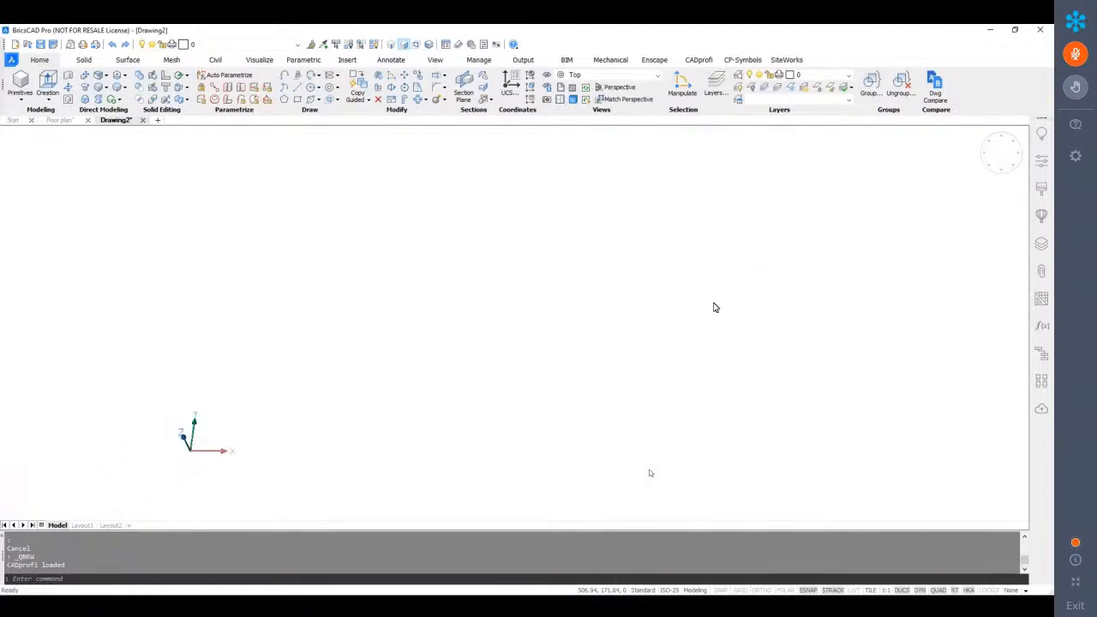
Return to the Floor plan drawing and copy the whole polygonal bookcase to the clipboard
left_click(62, 121)
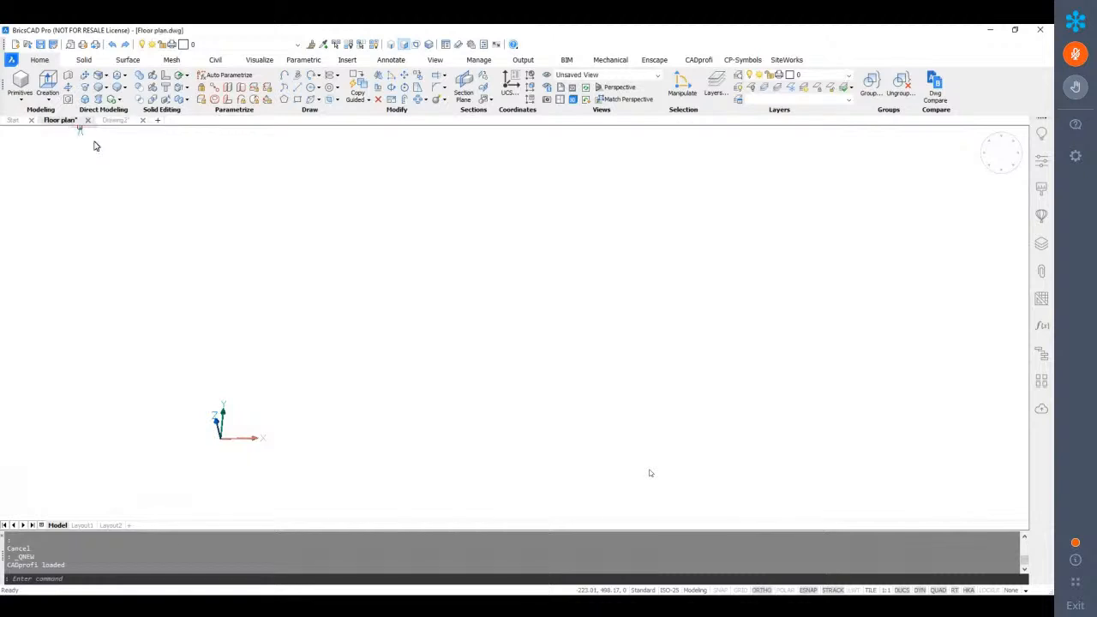
middle_click_drag(463, 289, 401, 266, "shift")
left_click(378, 234)
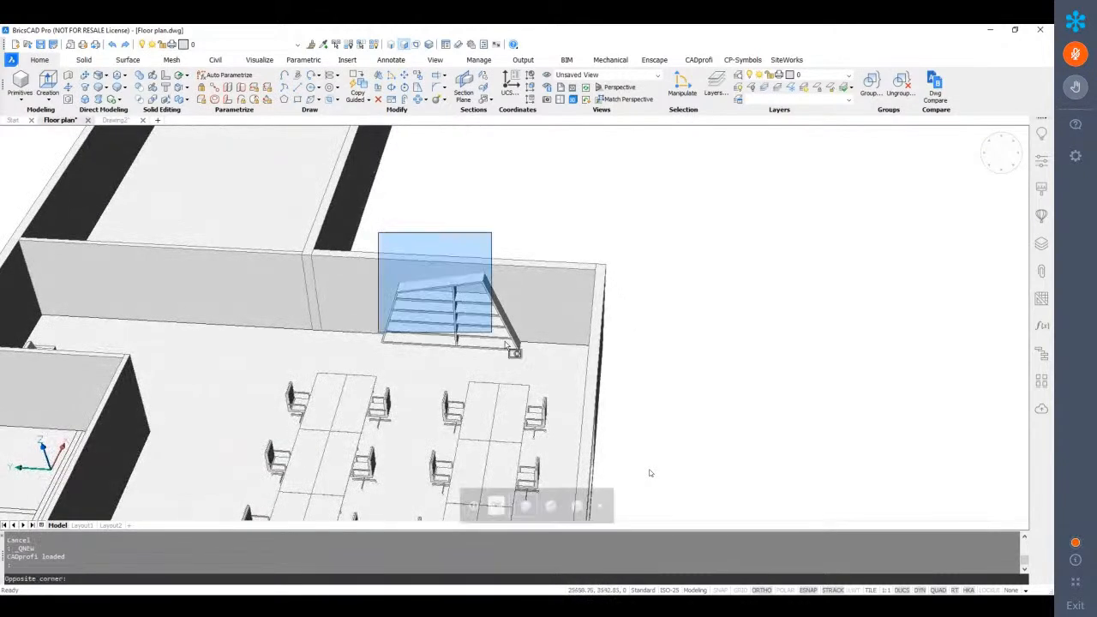
left_click(552, 371)
middle_click_drag(553, 370, 609, 253, "shift")
key("ctrl+c")
Paste the bookcase into the new drawing with its insertion point at the absolute origin 0,0,0
left_click(129, 121)
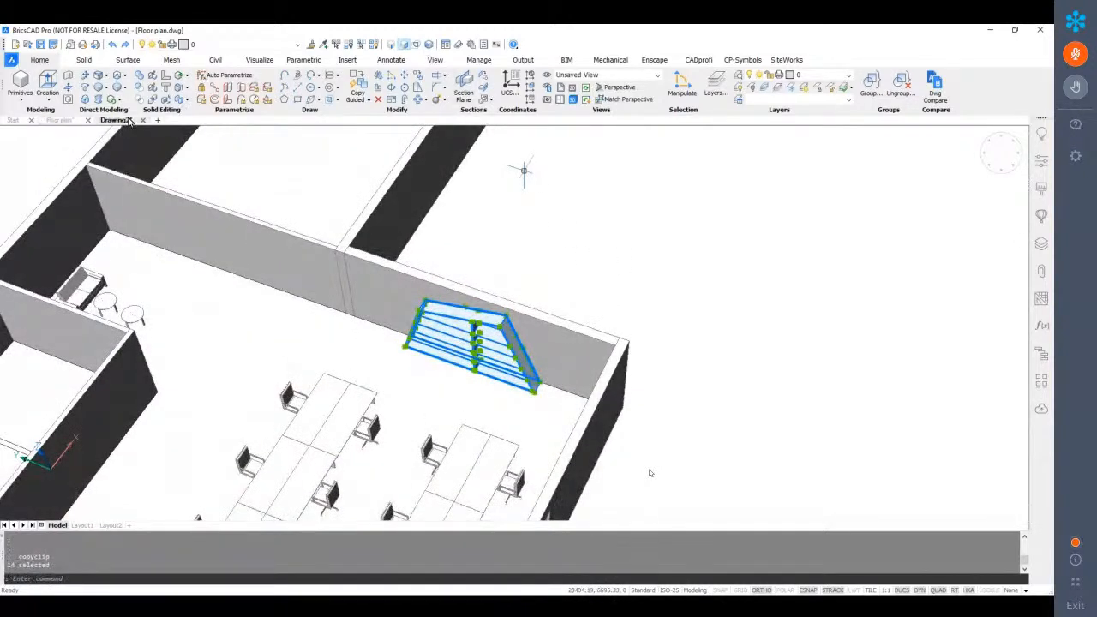
key("ctrl+v")
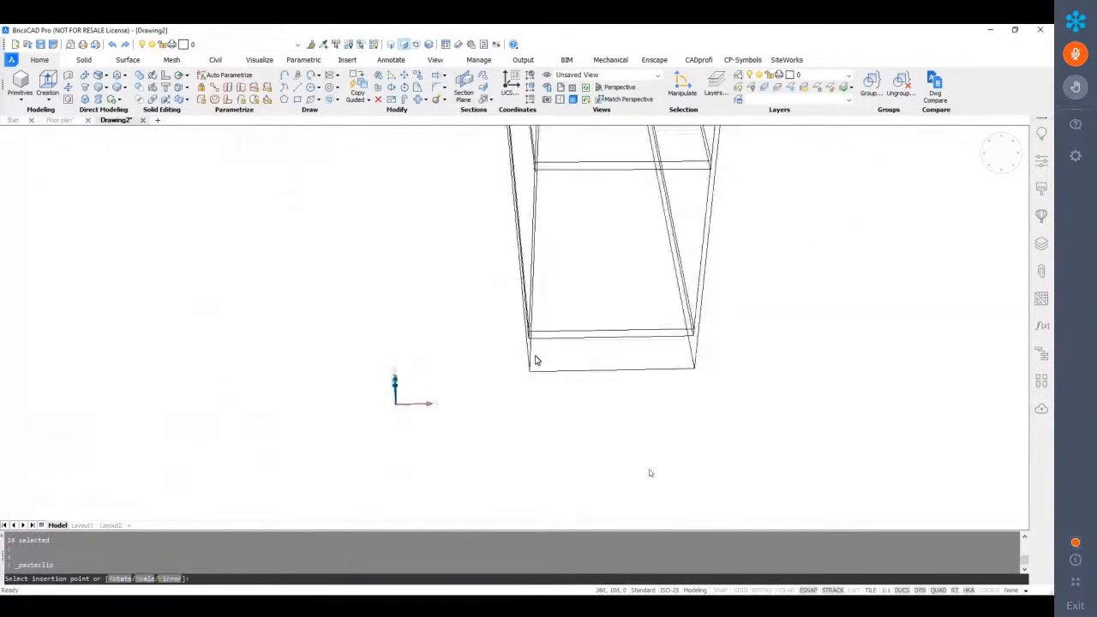
scroll(535, 360, "down", 5)
middle_click_drag(587, 381, 527, 437, "shift")
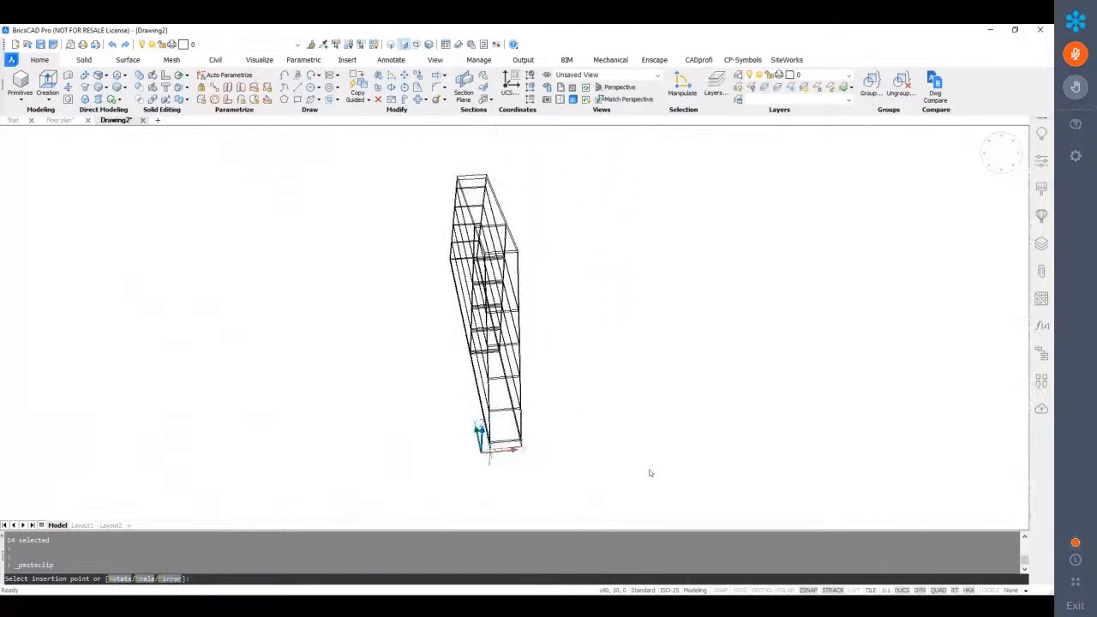
type("#0,0")
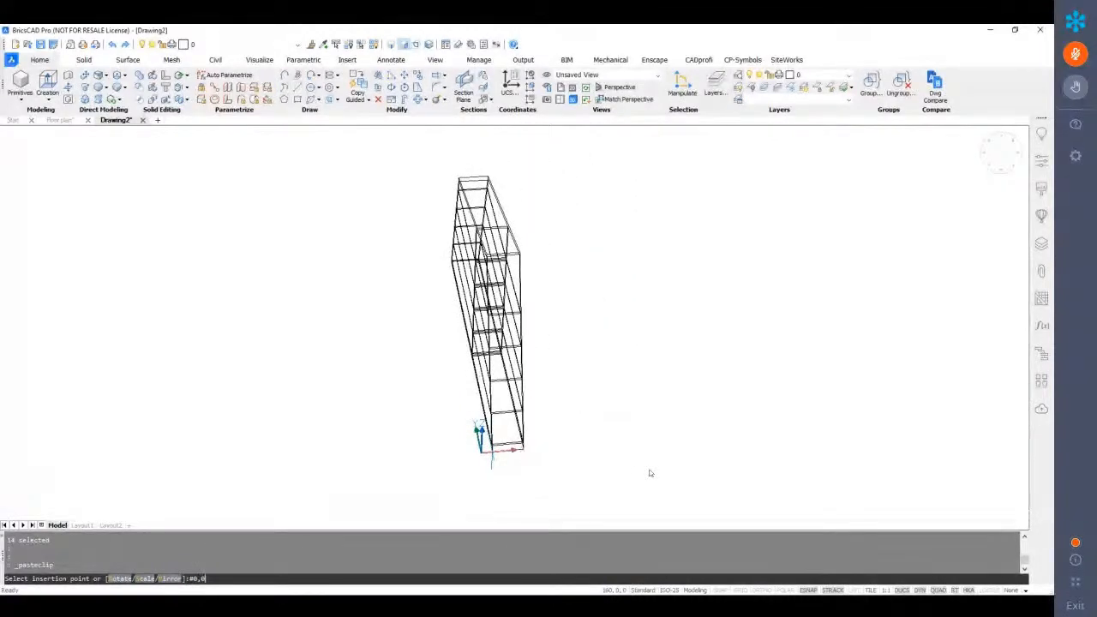
type(",0")
key("Return")
mouse_move(492, 456)
middle_mouse_down("shift")
mouse_move(437, 449)
mouse_move(488, 453)
mouse_move(482, 468)
middle_mouse_up("shift")
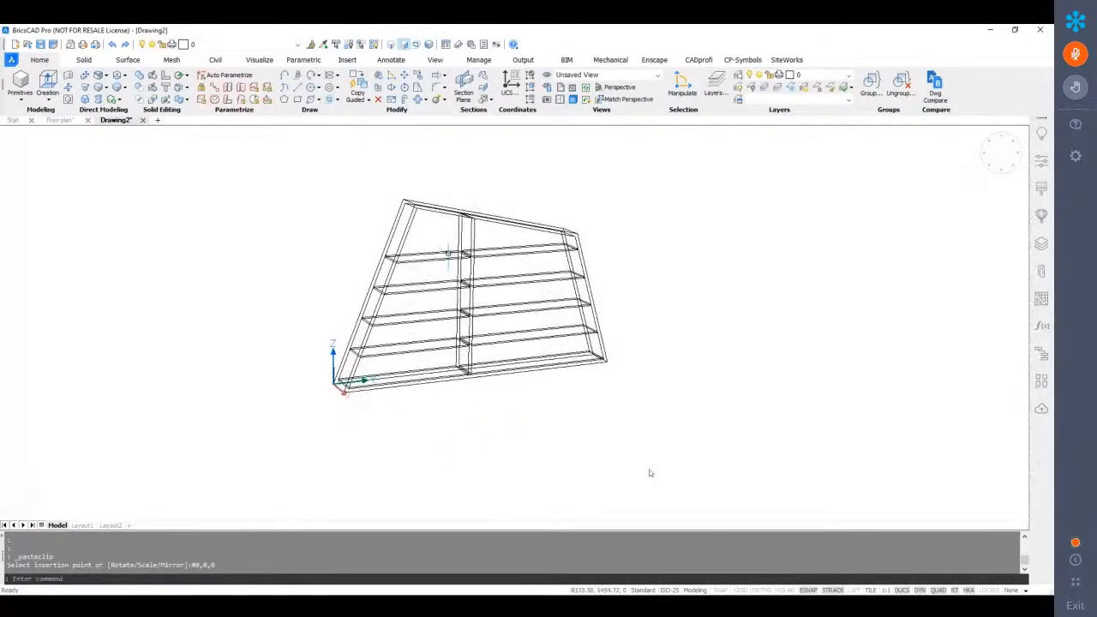
Set the visual style of the new drawing to Modeling
right_click(994, 153)
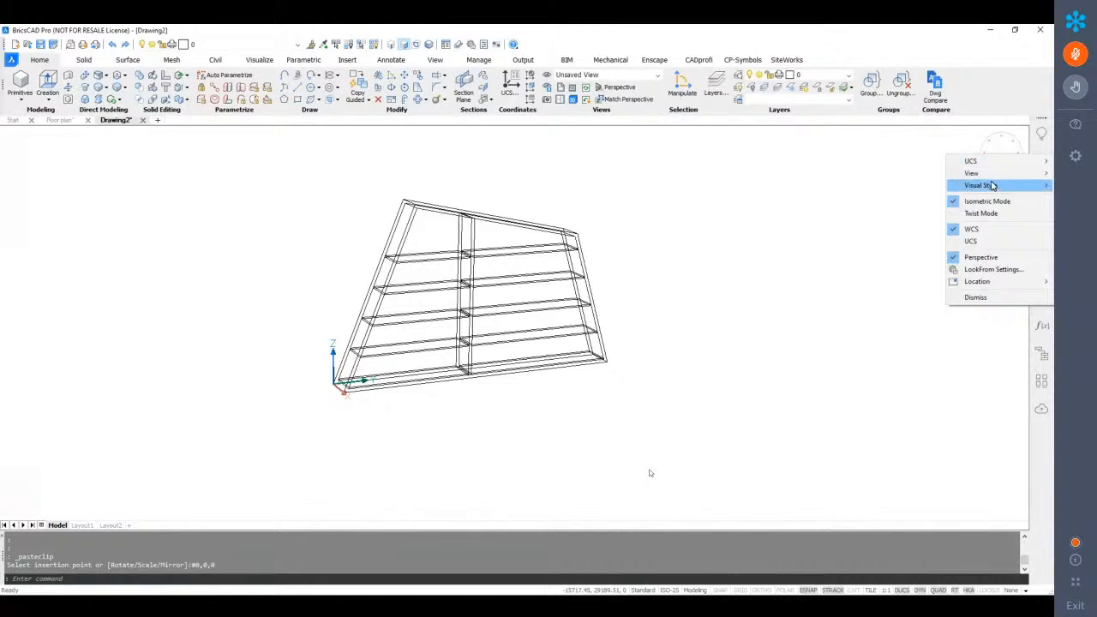
mouse_move(980, 185)
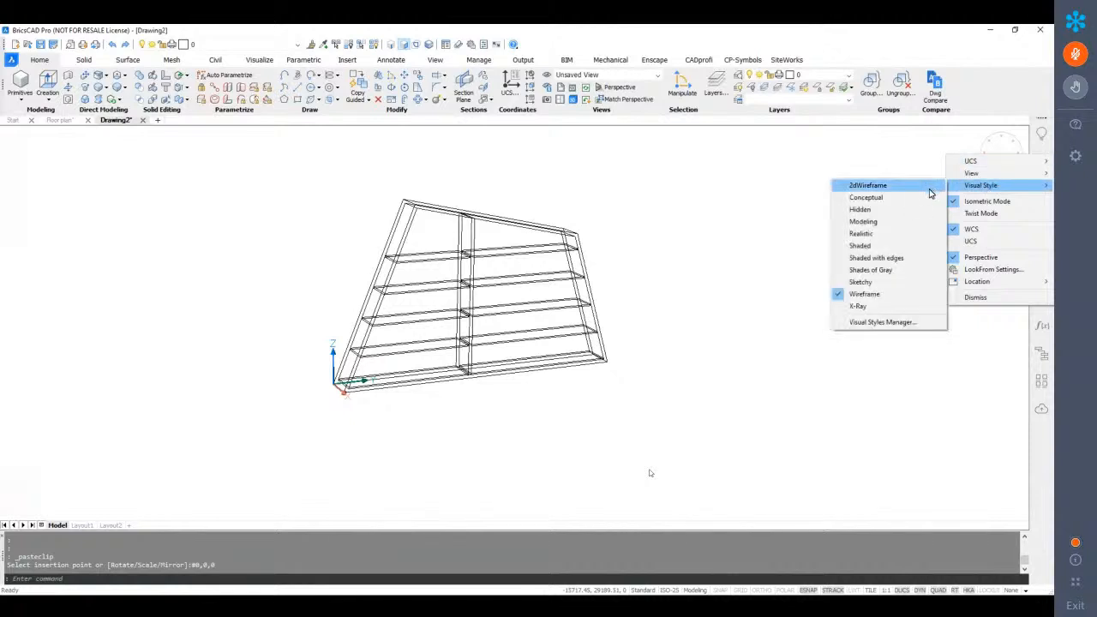
left_click(864, 221)
Change the colour of all bookcase parts from ByLayer to gray
left_click_drag(669, 417, 340, 230)
left_click(1043, 161)
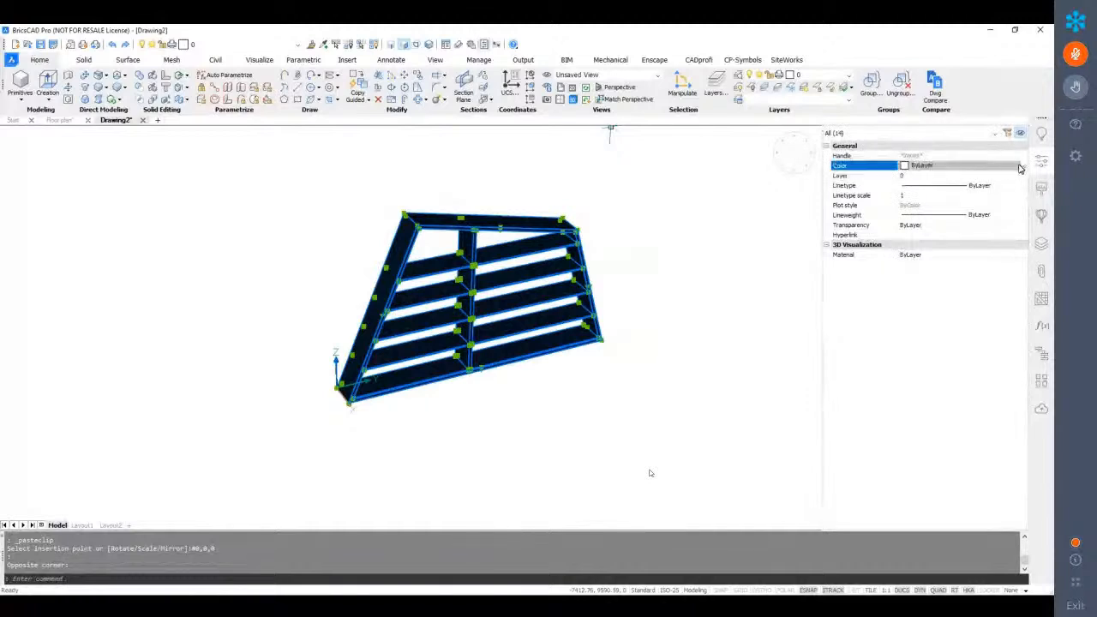
left_click(1020, 165)
left_click(920, 269)
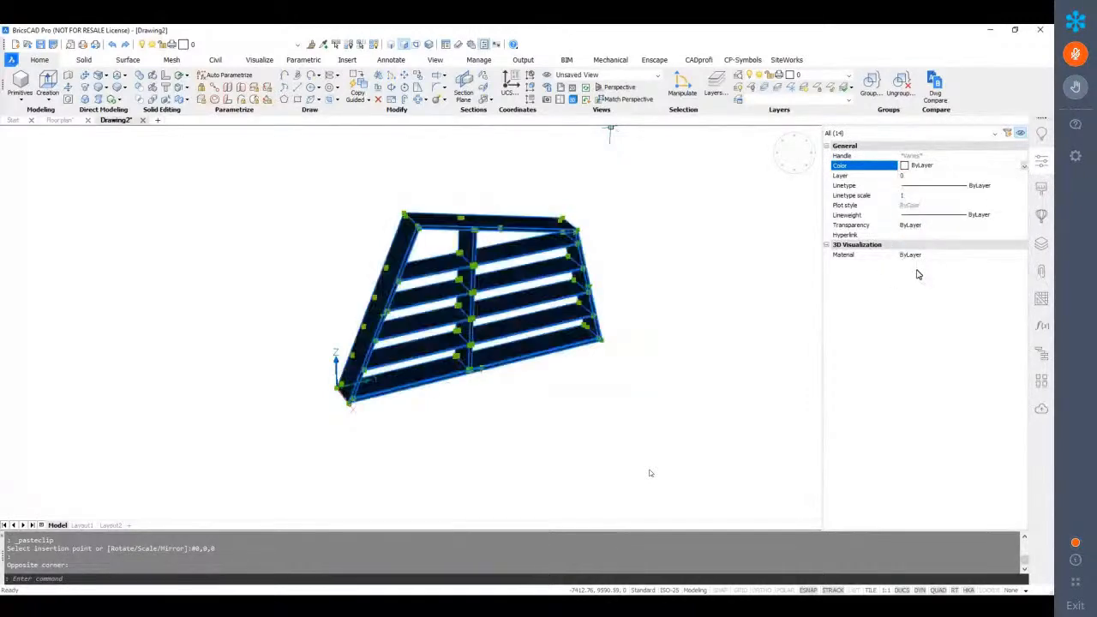
key("Escape")
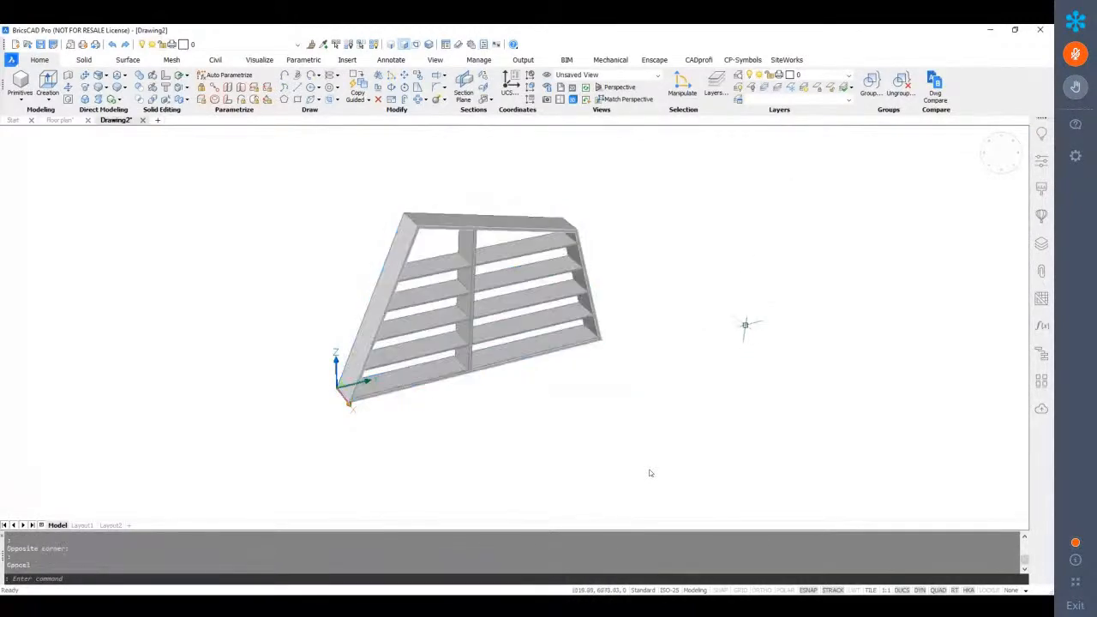
Add the entire drawing to the library as block Polygonshelf in the Furnishing Elements category, stored in C:\ProgramData\Bricsys\Components
middle_click_drag(754, 328, 1025, 238, "shift")
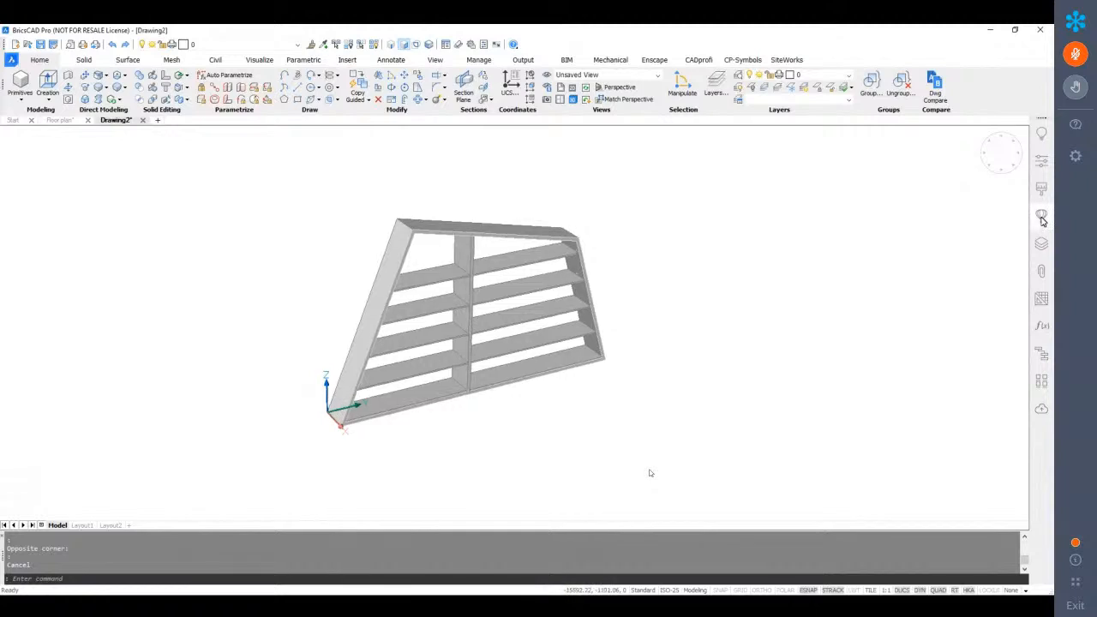
left_click(1041, 216)
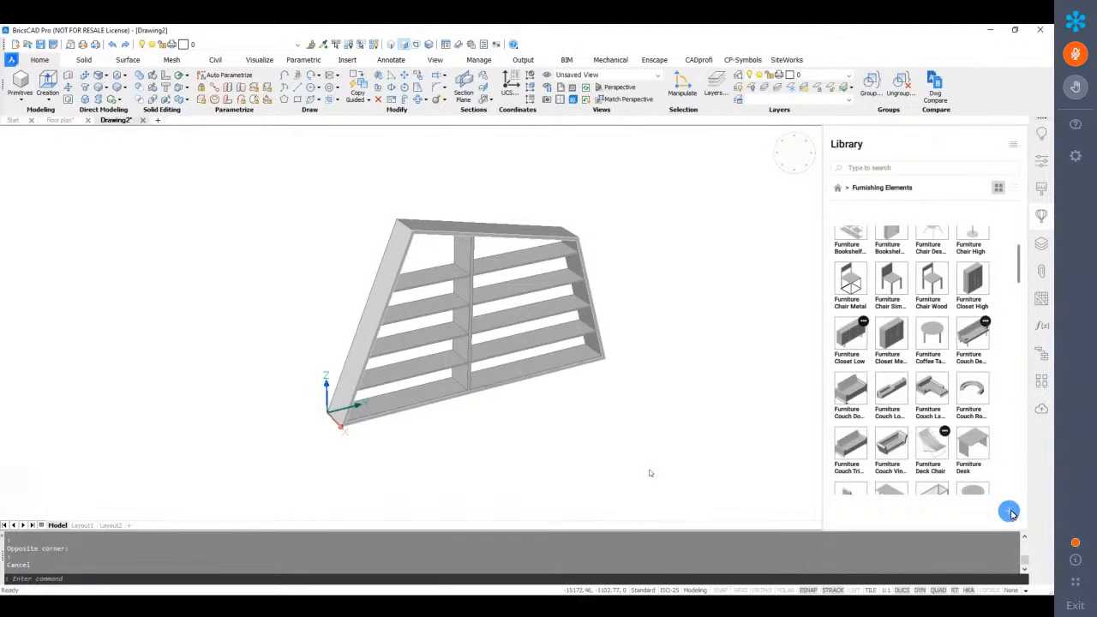
left_click(1008, 512)
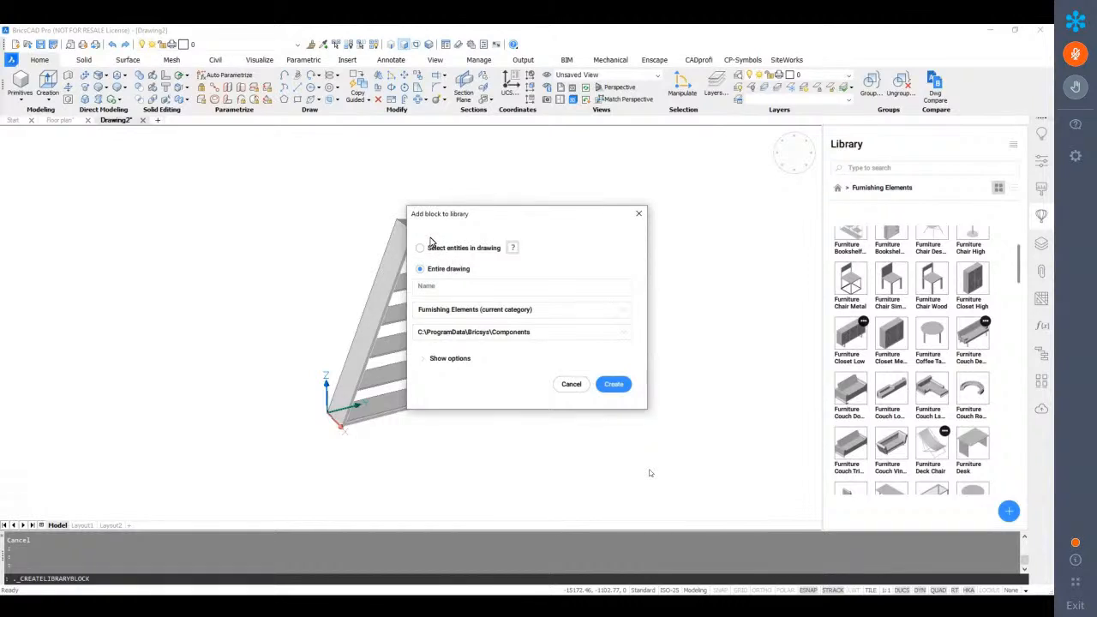
left_click(433, 288)
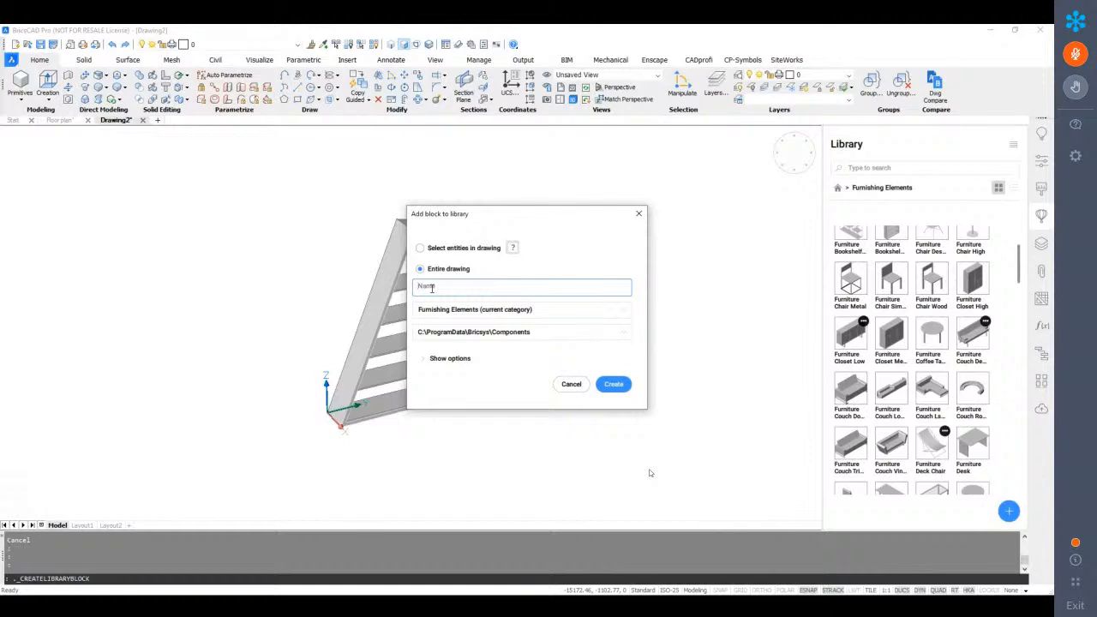
type("Polygonshelf")
left_click(481, 313)
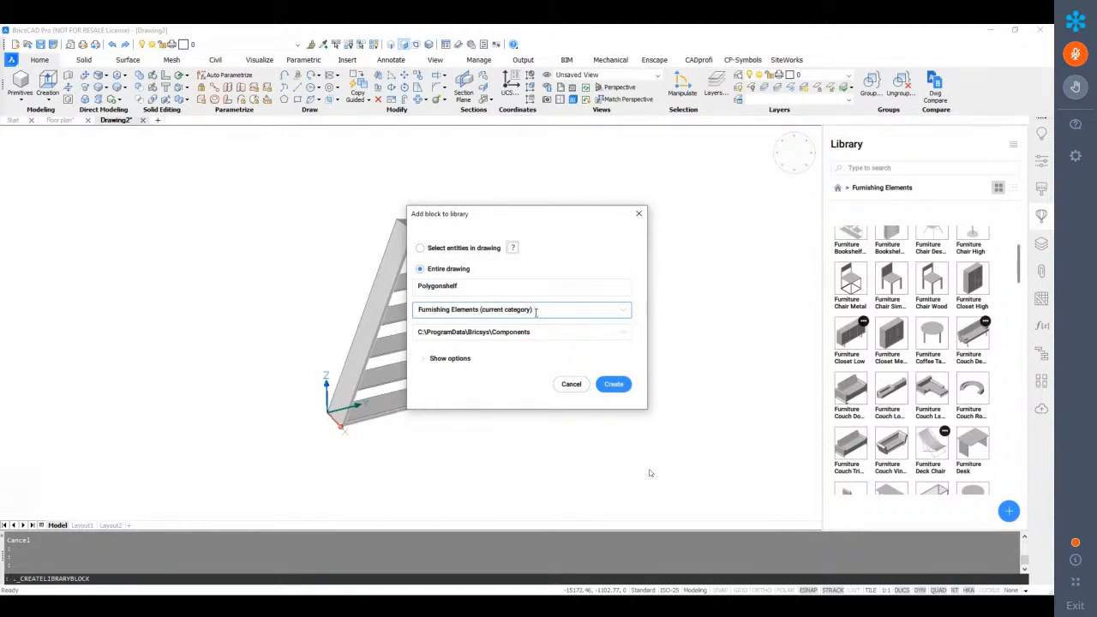
left_click(451, 359)
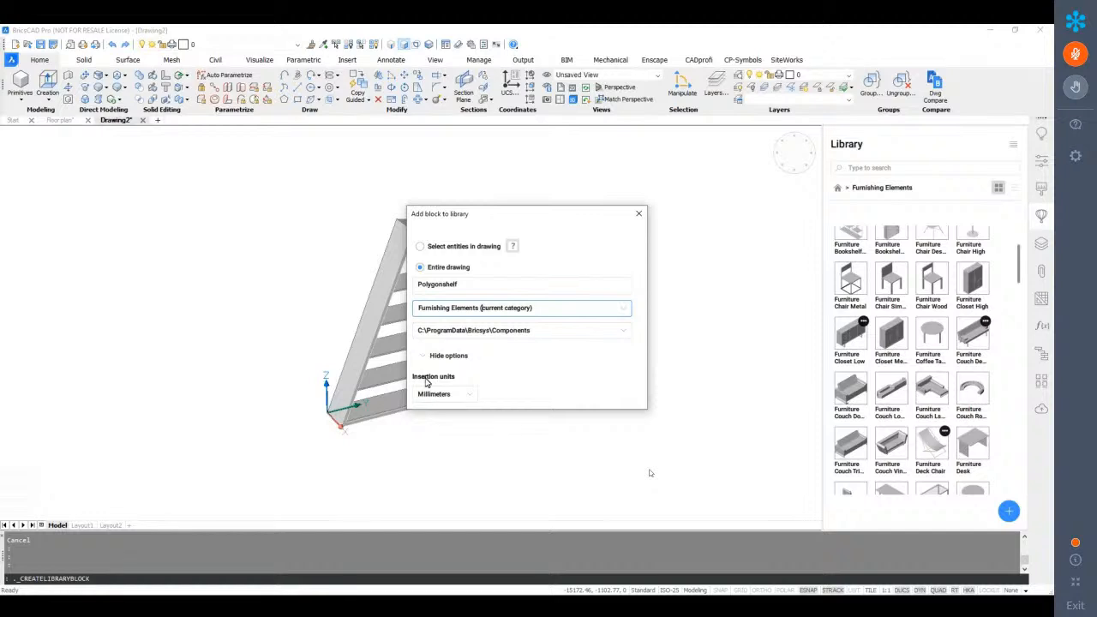
left_click(430, 356)
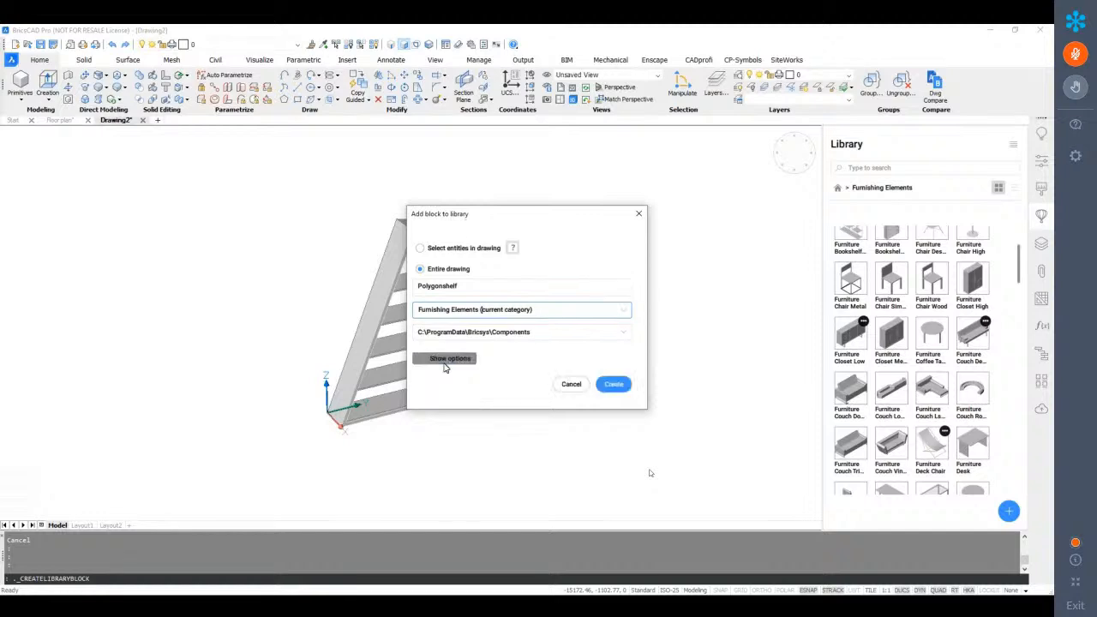
left_click(613, 385)
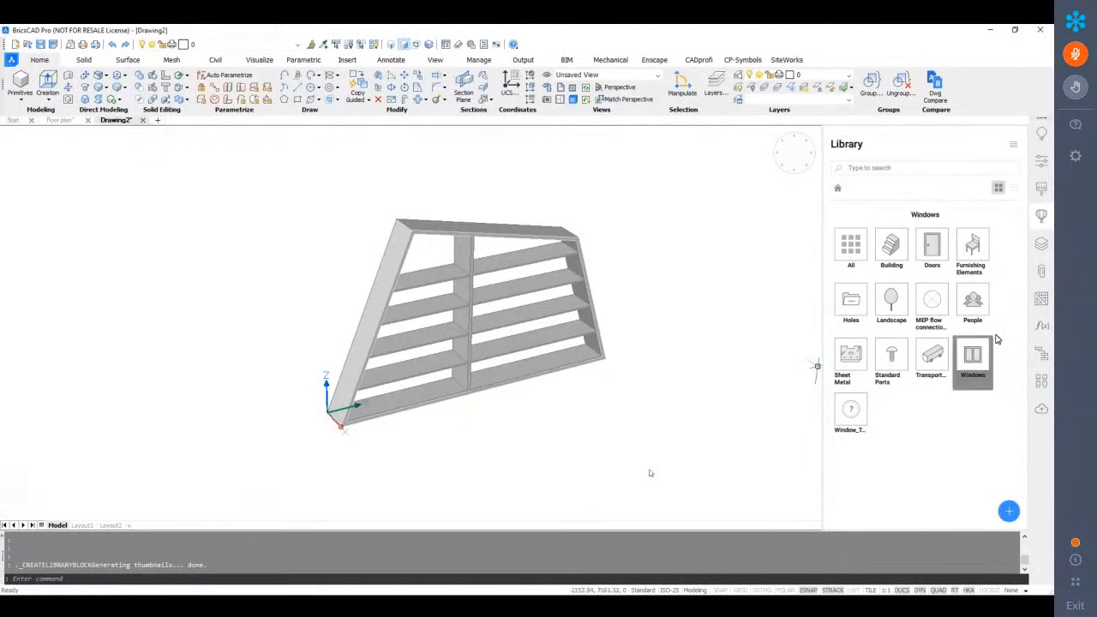
Locate the Polygonshelf block in the library's Furnishing Elements category, and return to the Floor plan drawing with nothing selected
left_click(972, 249)
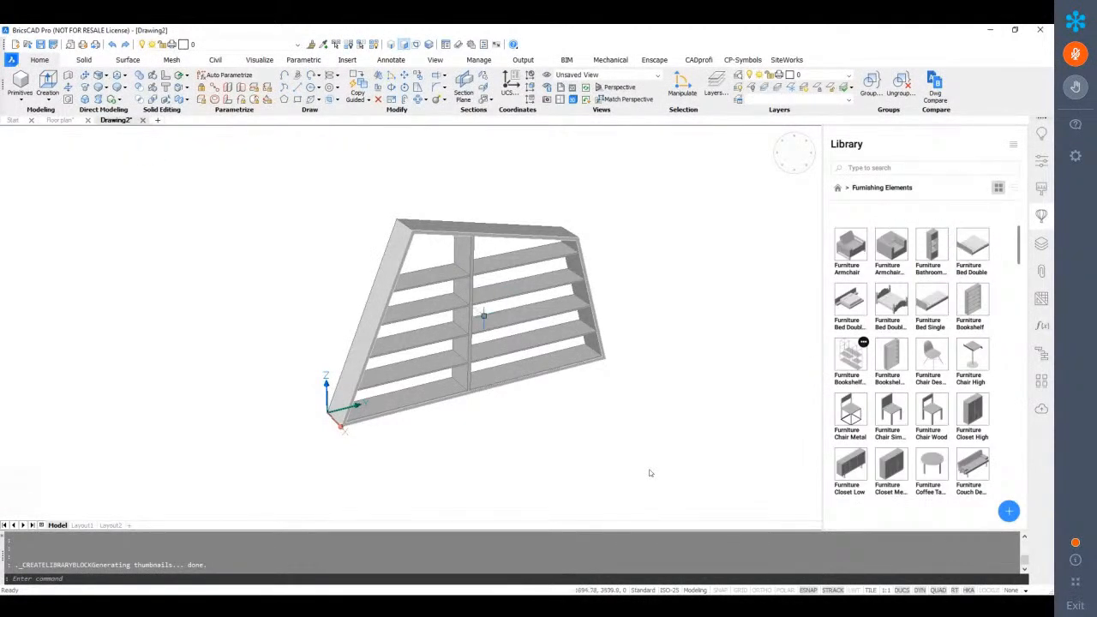
left_click_drag(1020, 249, 1004, 438)
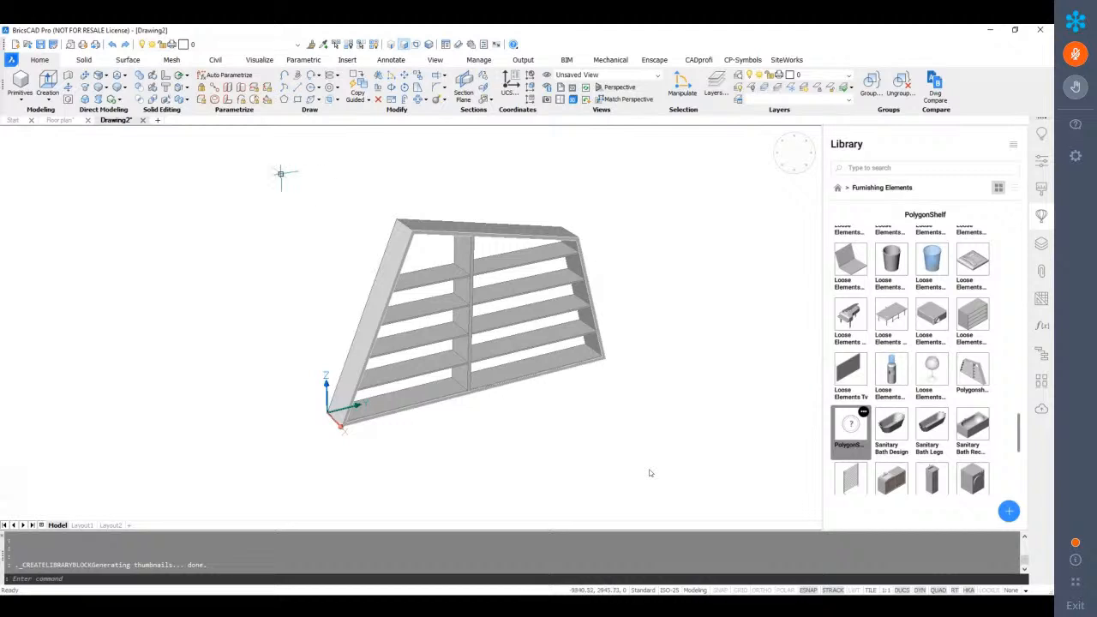
left_click(61, 120)
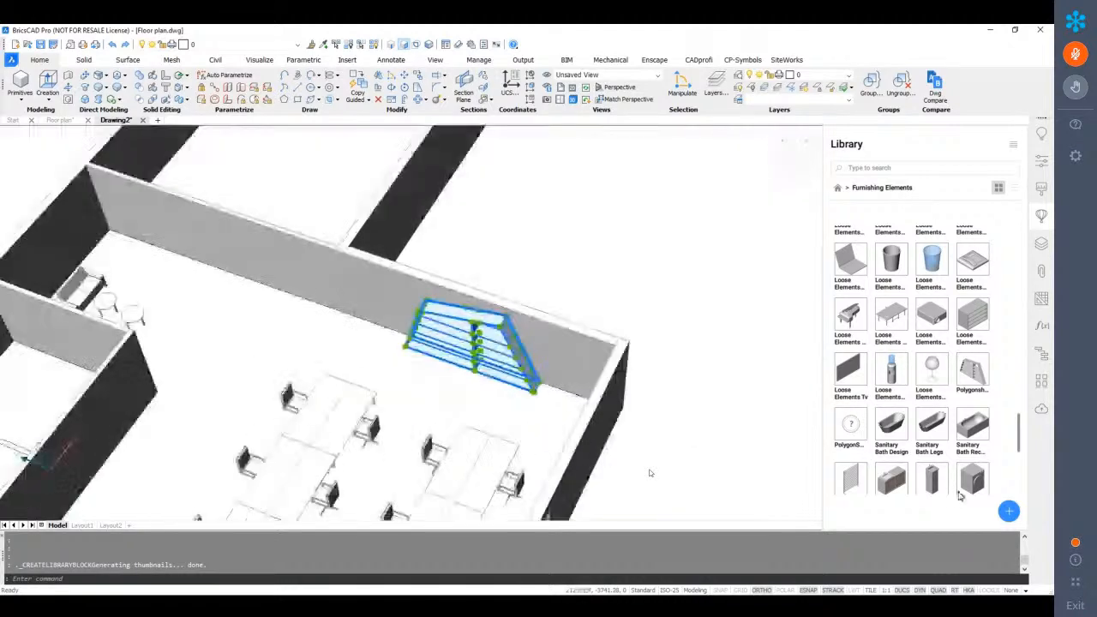
key("Escape")
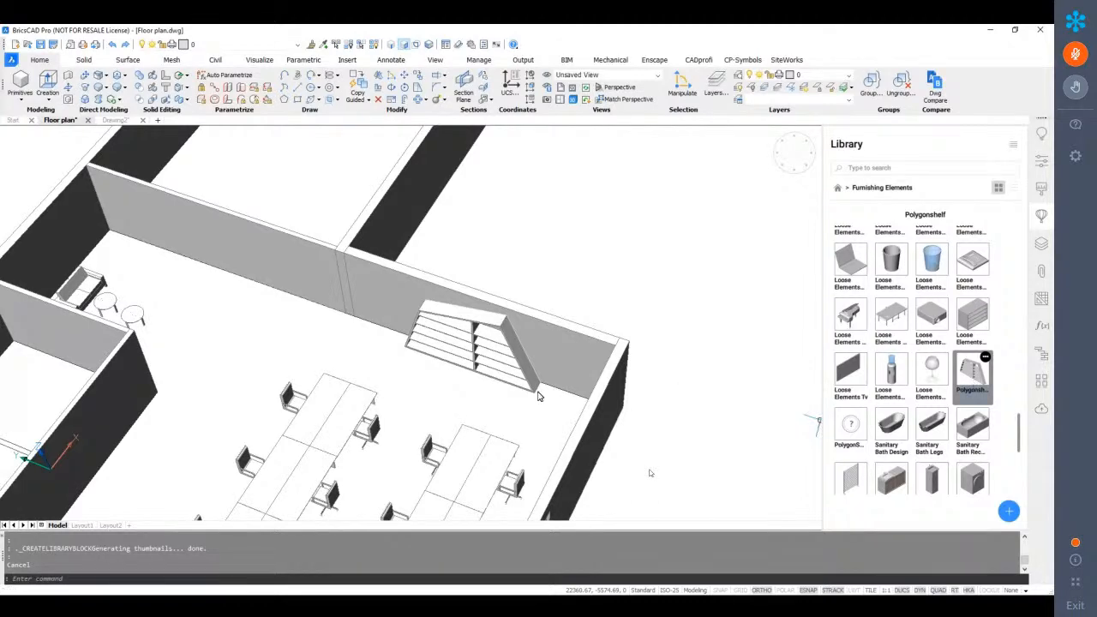
Insert the Polygonshelf block on the floor against the inner room's wall beside the double door, with scale 1 and rotation 0
left_click(973, 388)
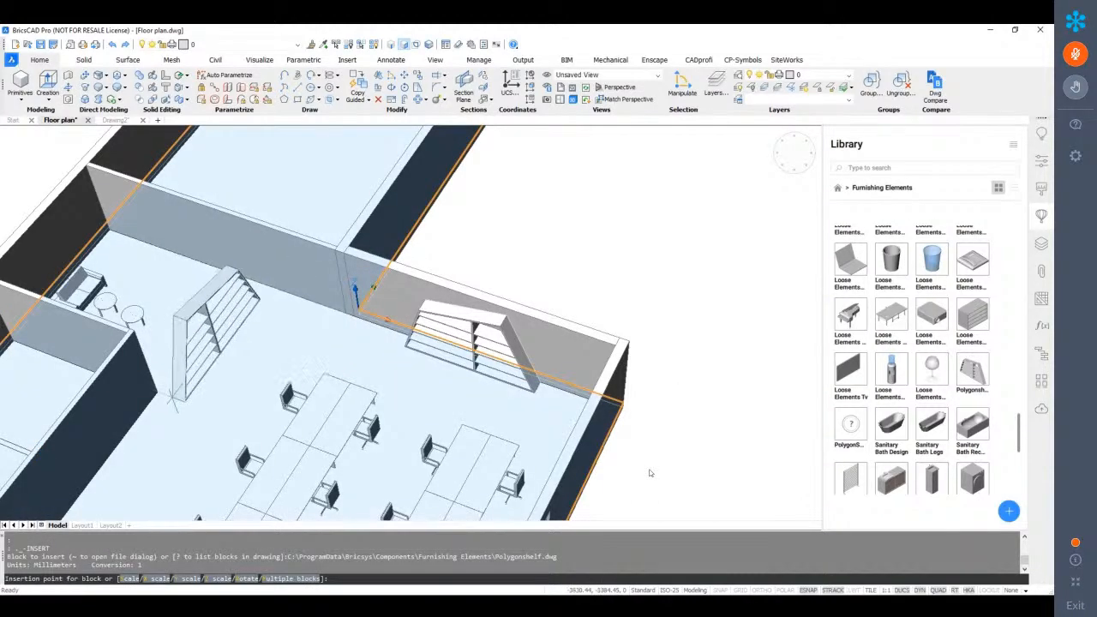
middle_click_drag(196, 401, 227, 411, "shift")
scroll(195, 425, "down", 1)
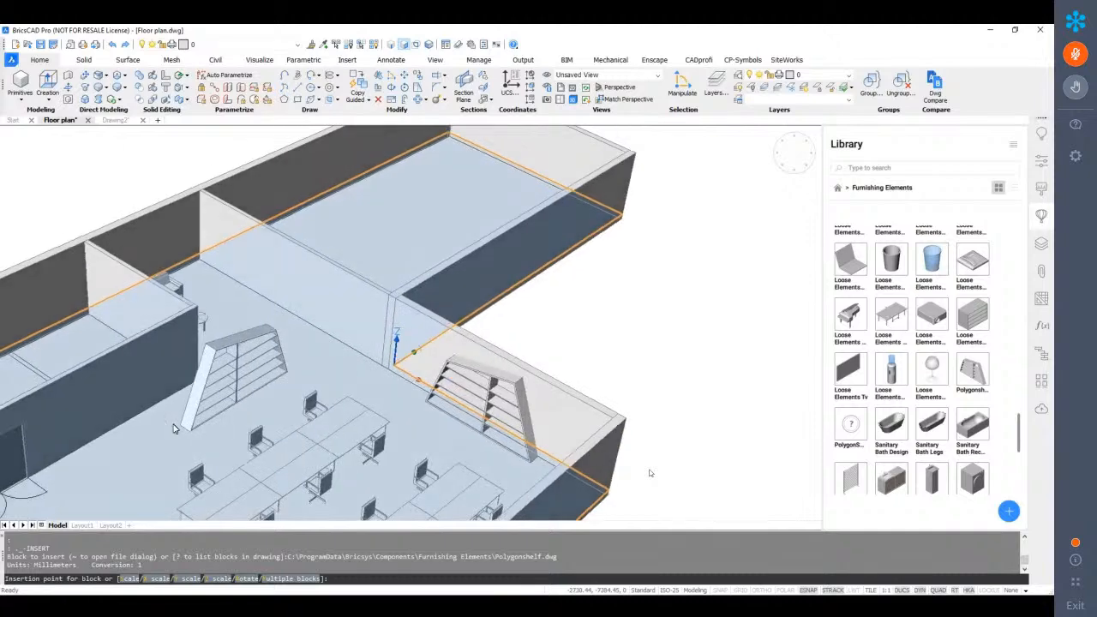
middle_click_drag(130, 440, 159, 436)
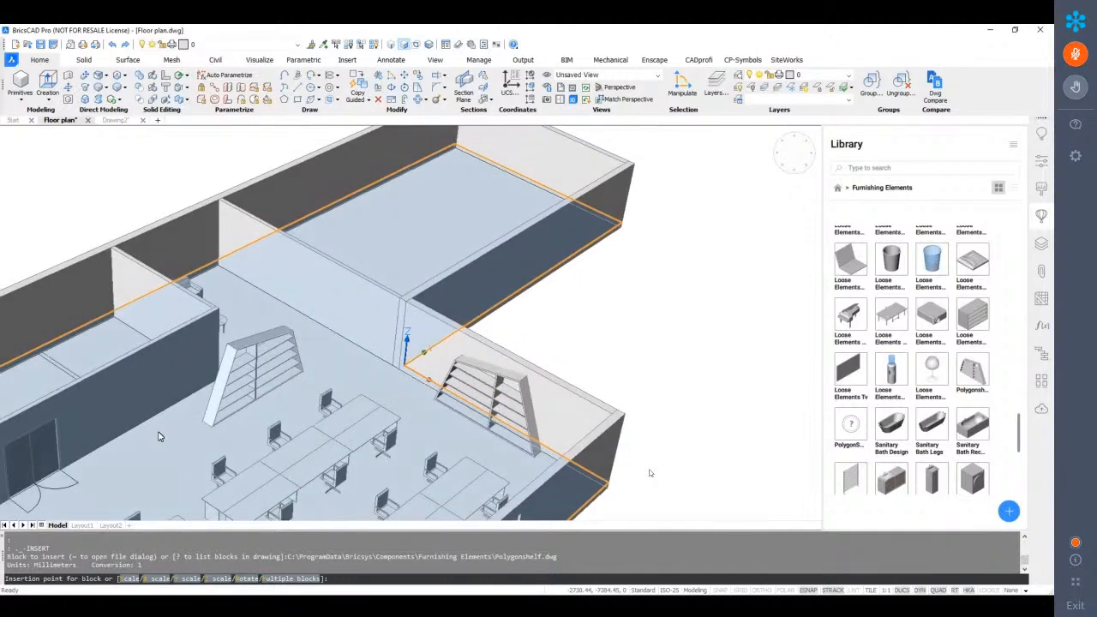
left_click(102, 451)
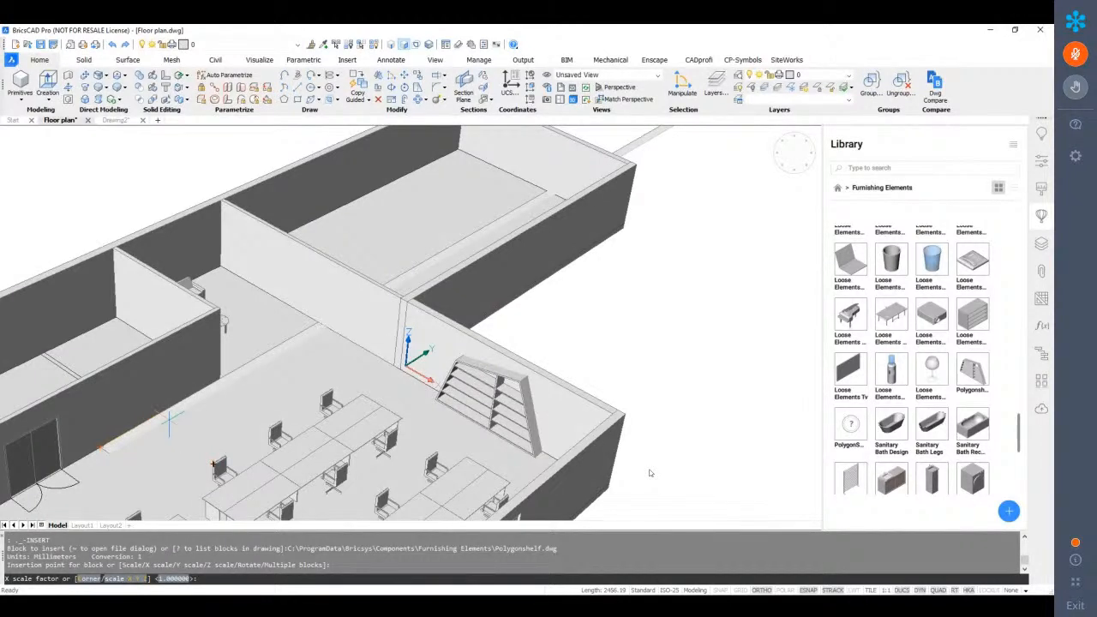
key("Return")
key("Return")
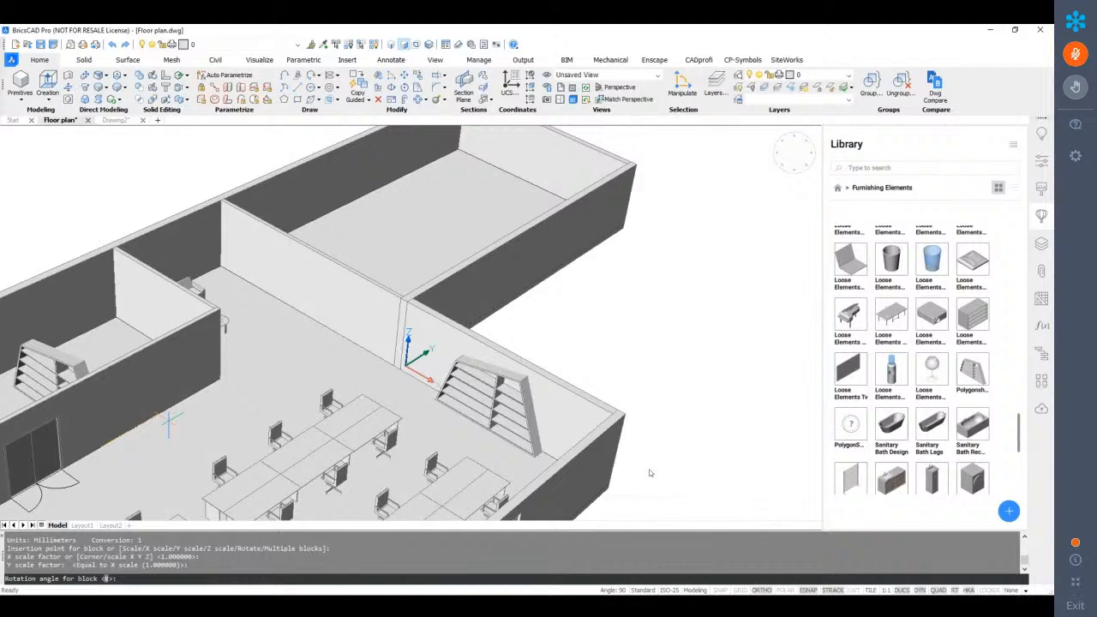
key("Return")
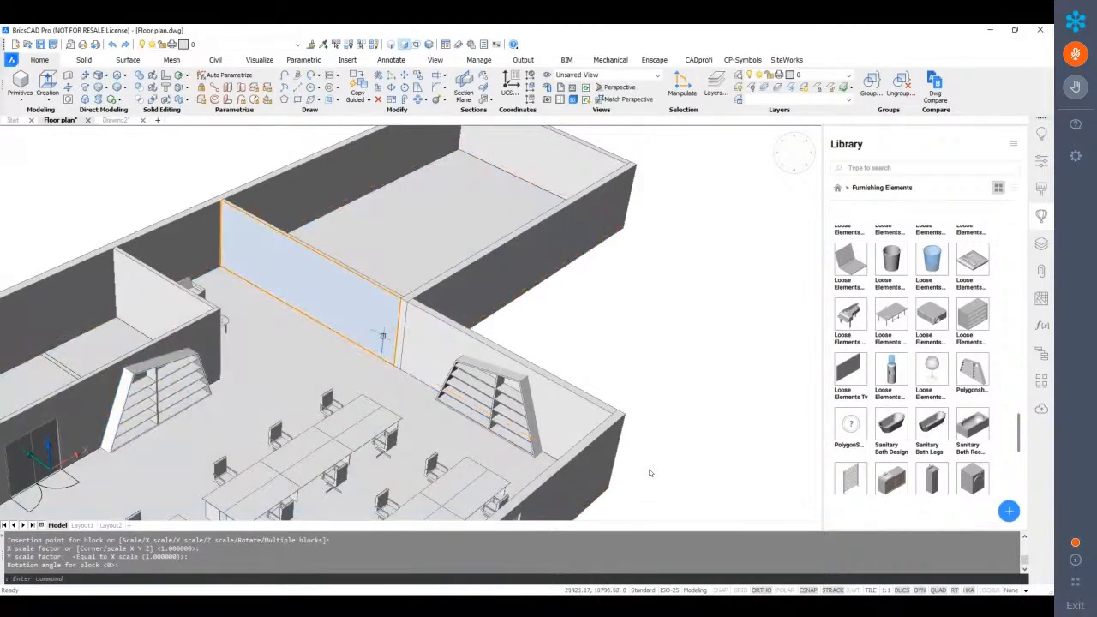
Close the Library and turn off face selection so that whole solids are picked
middle_click_drag(412, 407, 420, 437, "shift")
scroll(496, 312, "down", 2)
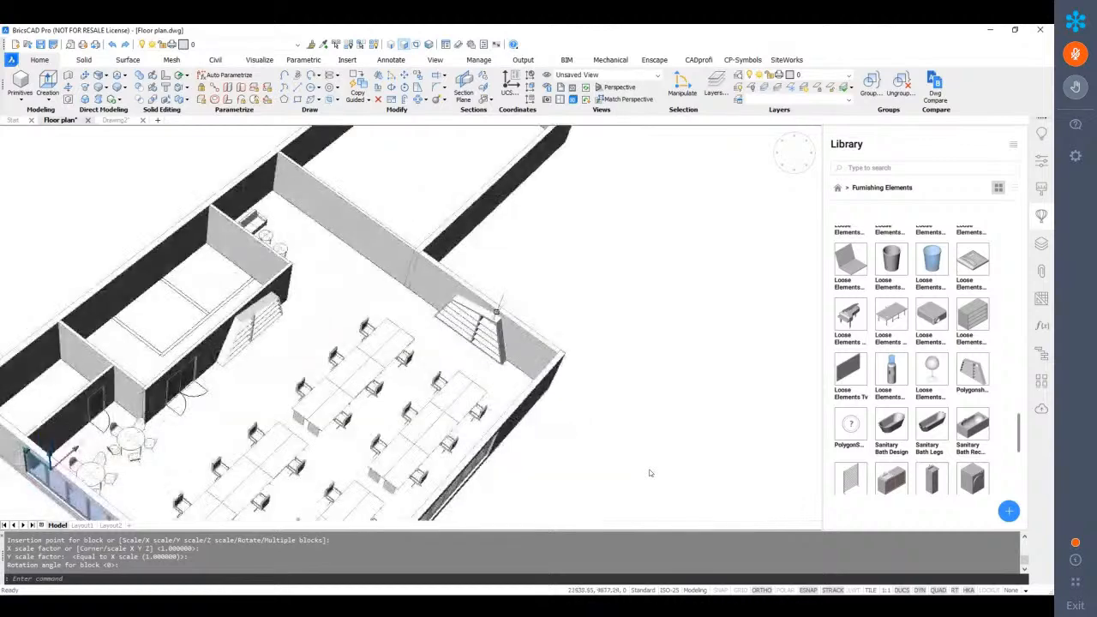
scroll(497, 312, "down", 2)
middle_click_drag(496, 312, 470, 247, "shift")
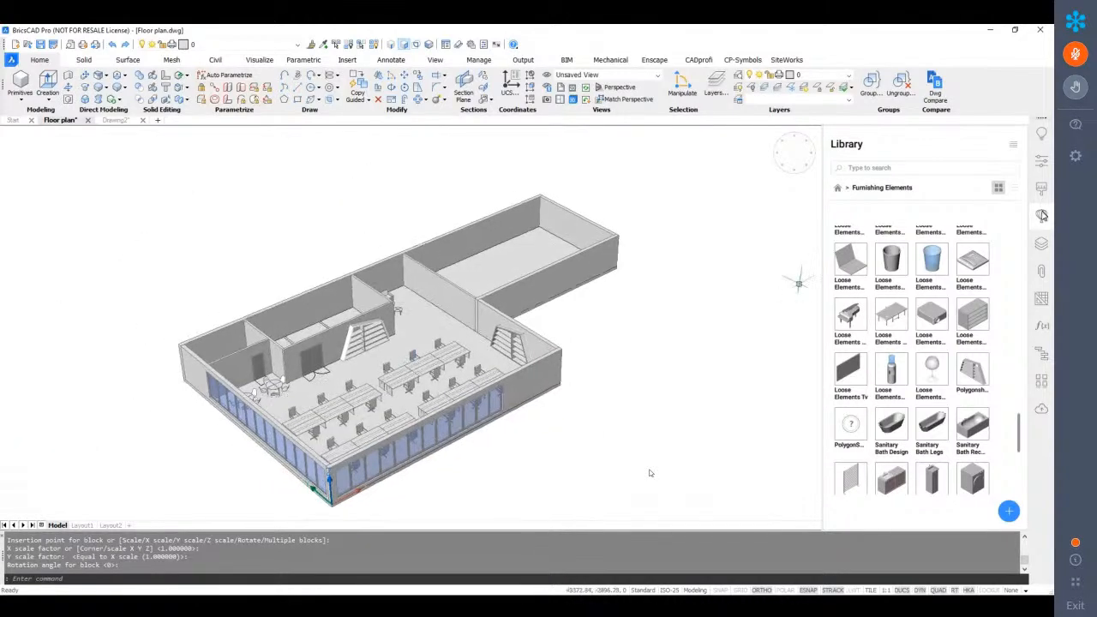
left_click(1042, 215)
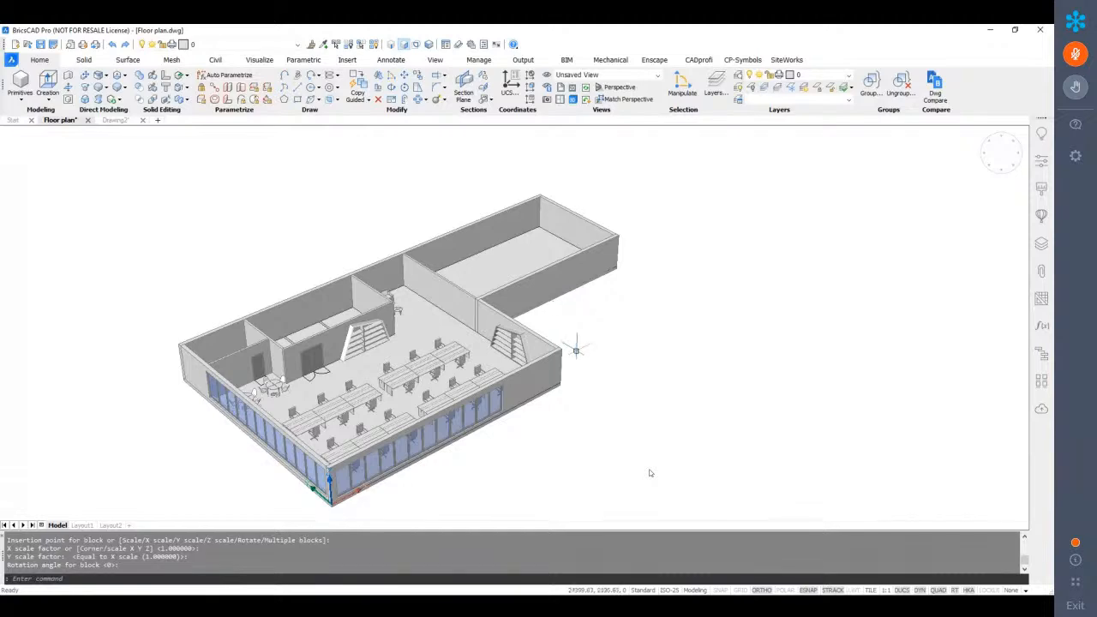
middle_click_drag(401, 461, 401, 498)
scroll(398, 498, "up", 3)
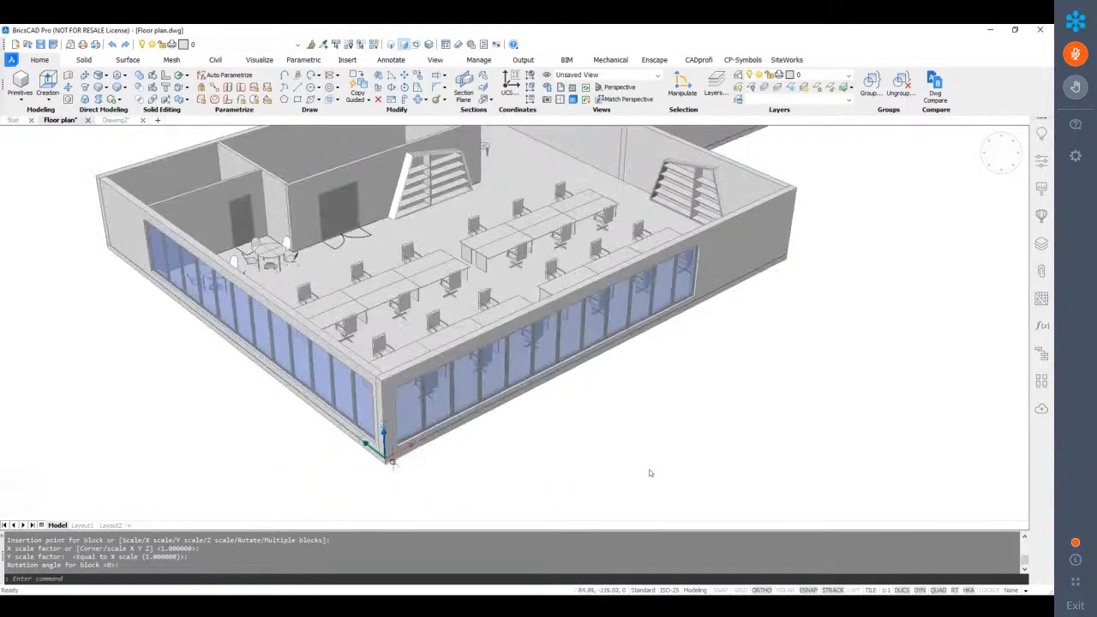
left_click(404, 45)
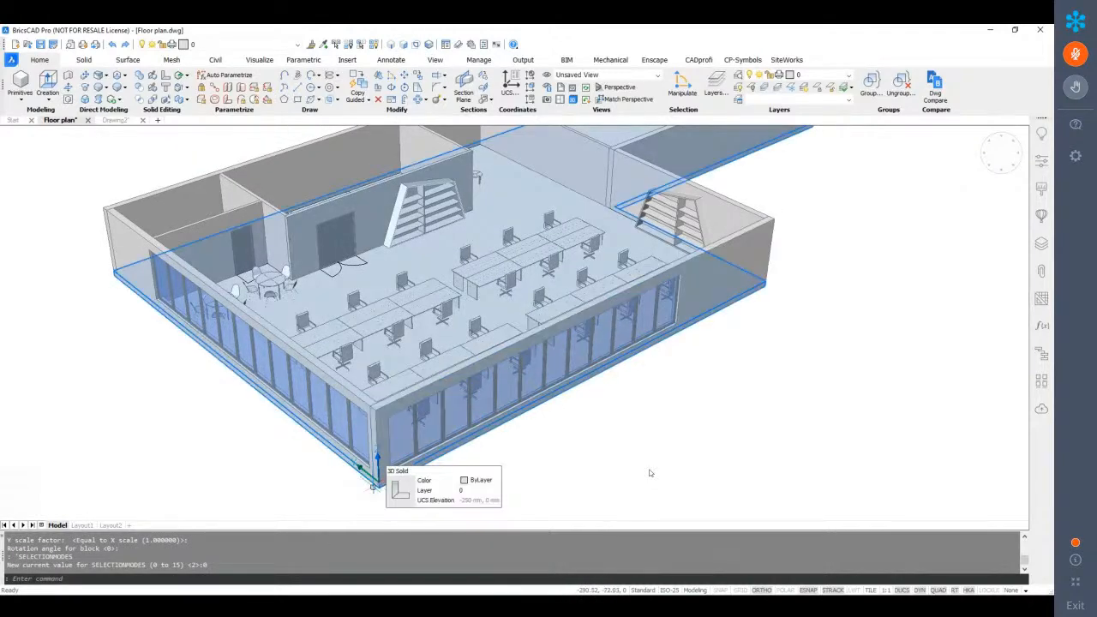
Copy the floor slab straight up from its bottom front corner to the top corner of the walls to form a roof
scroll(650, 473, "up", 2)
left_click(383, 486)
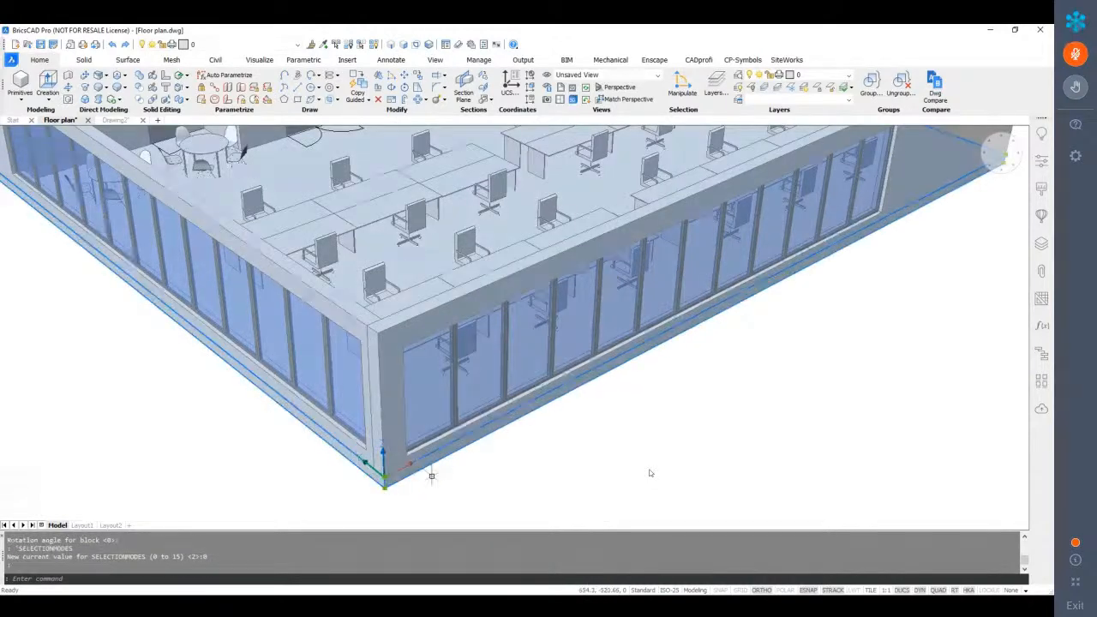
type("co")
key("Return")
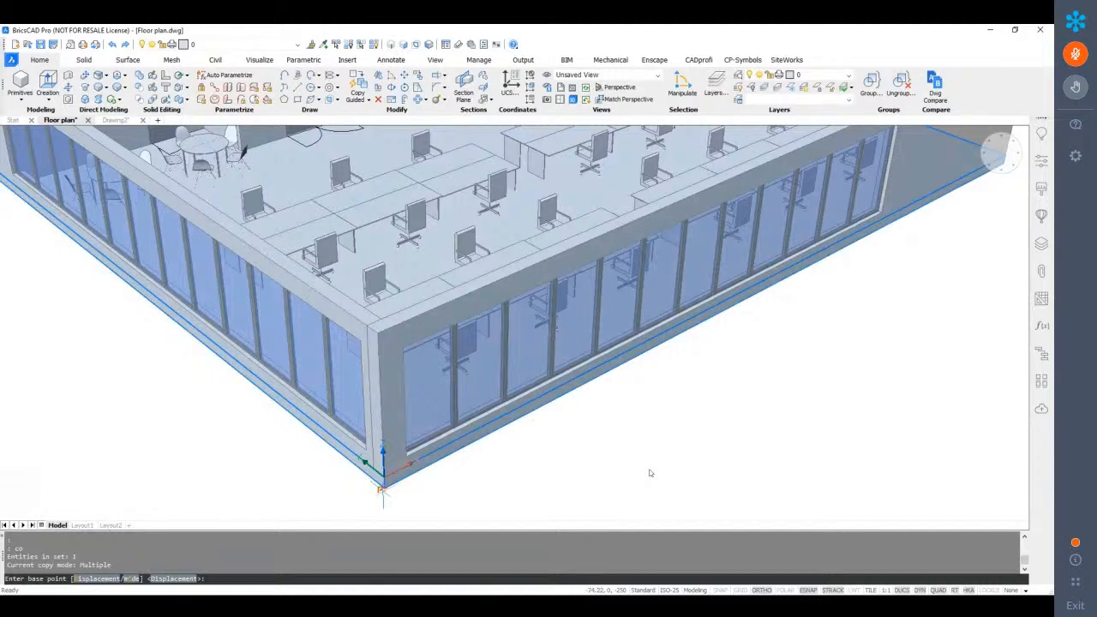
left_click(383, 486)
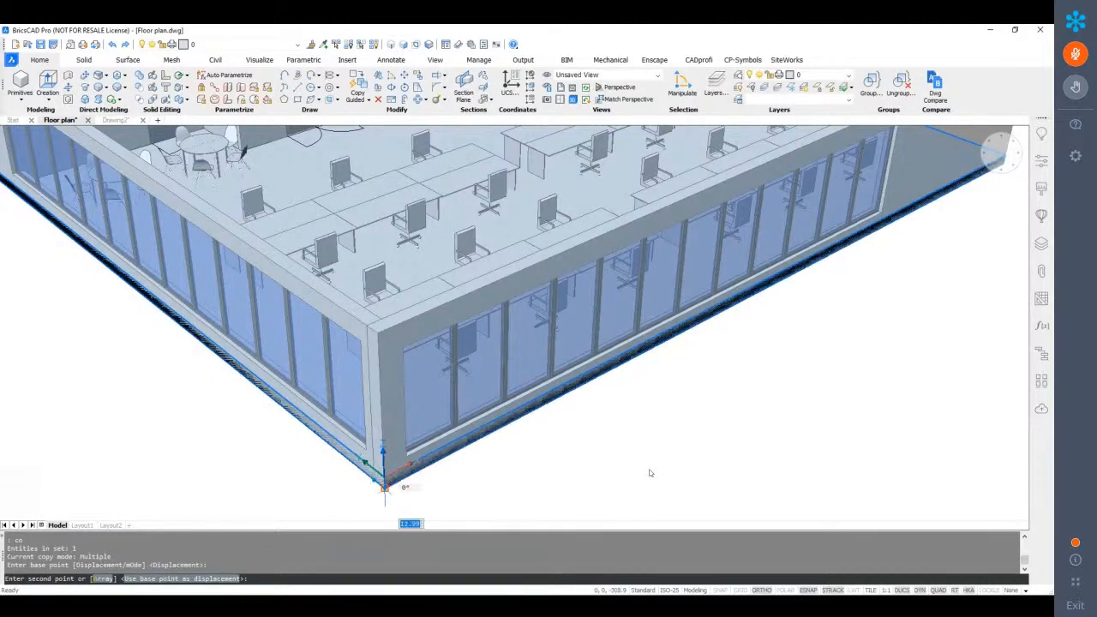
left_click(378, 332)
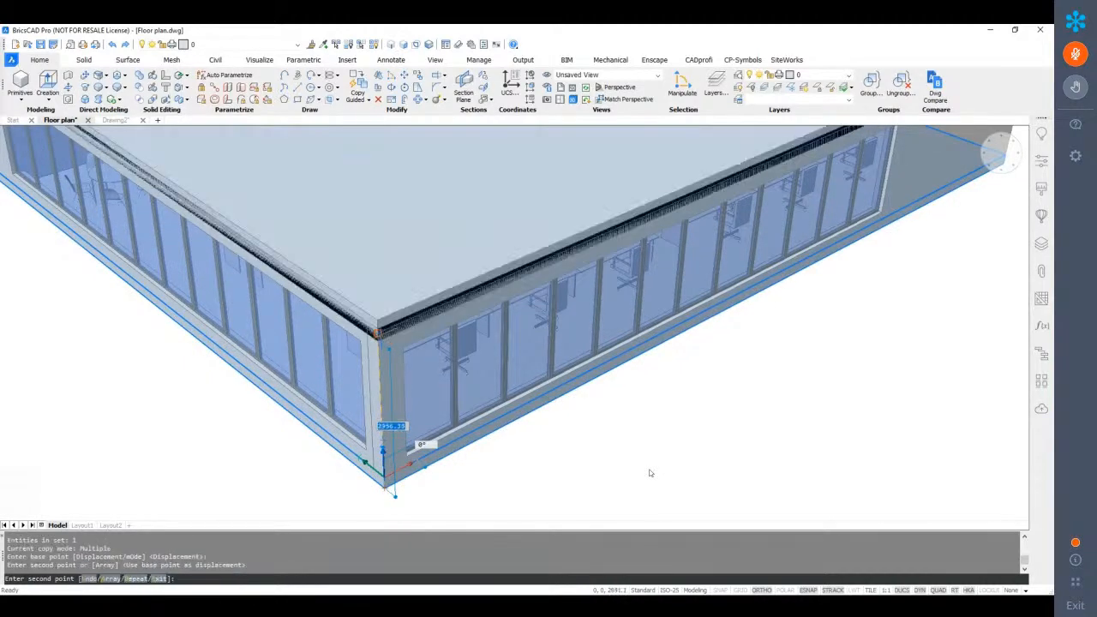
key("Escape")
Hide the roof slab to expose the interior of the building
scroll(650, 473, "down", 6)
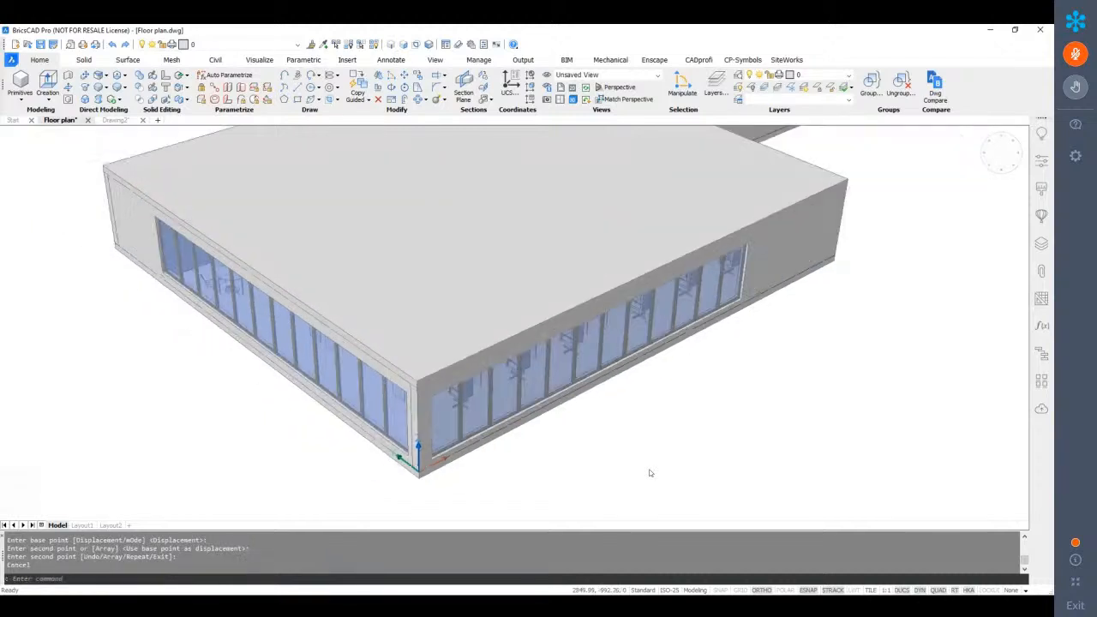
middle_click_drag(542, 441, 544, 445, "shift")
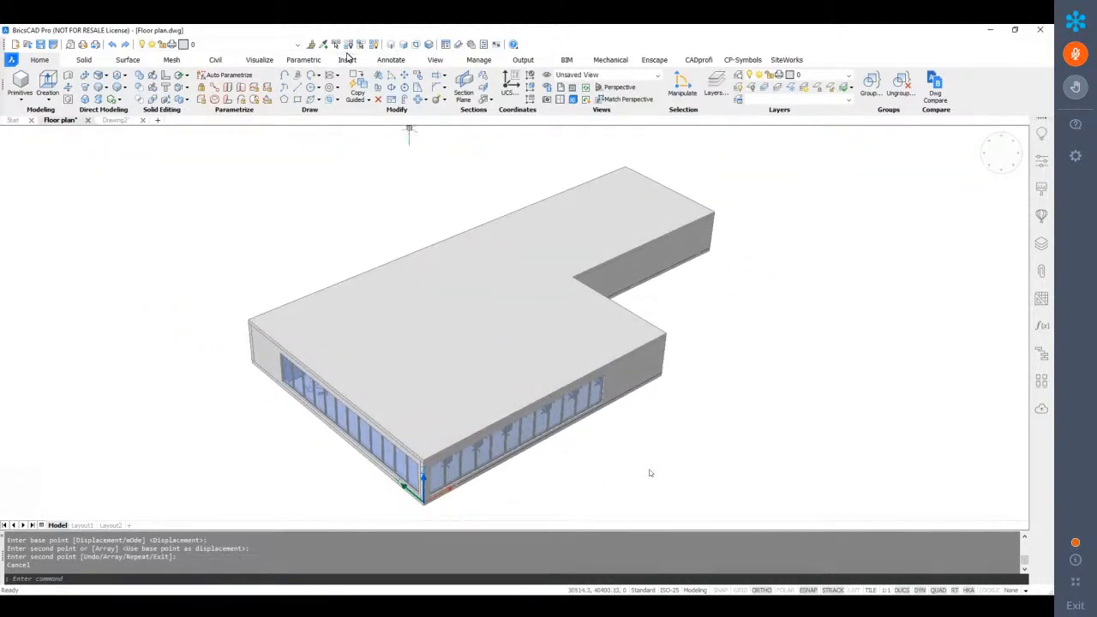
left_click(461, 305)
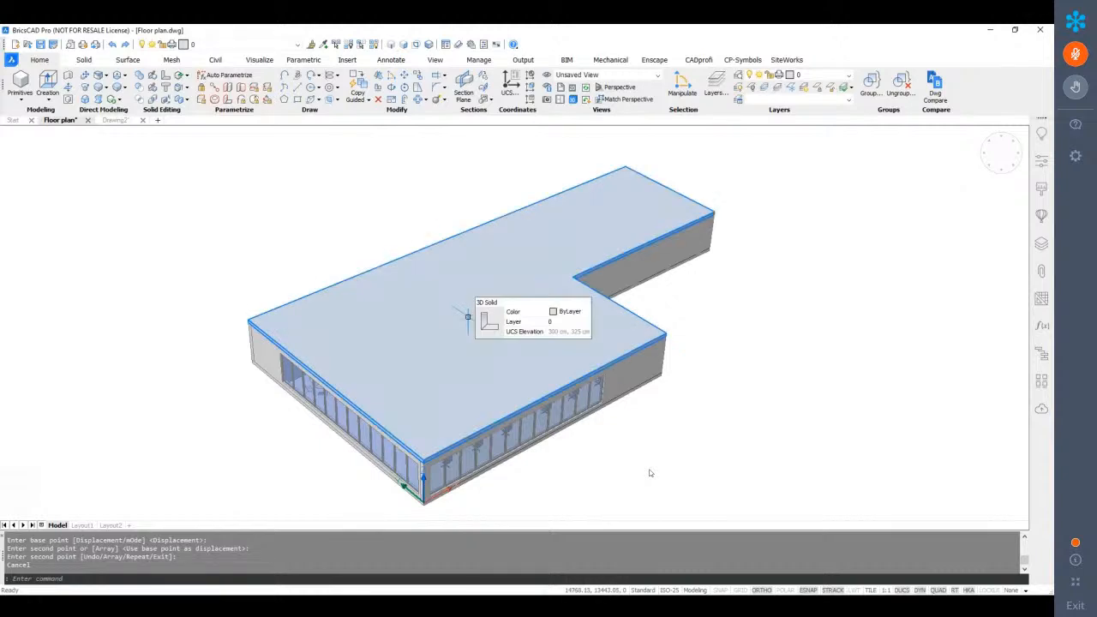
mouse_move(488, 328)
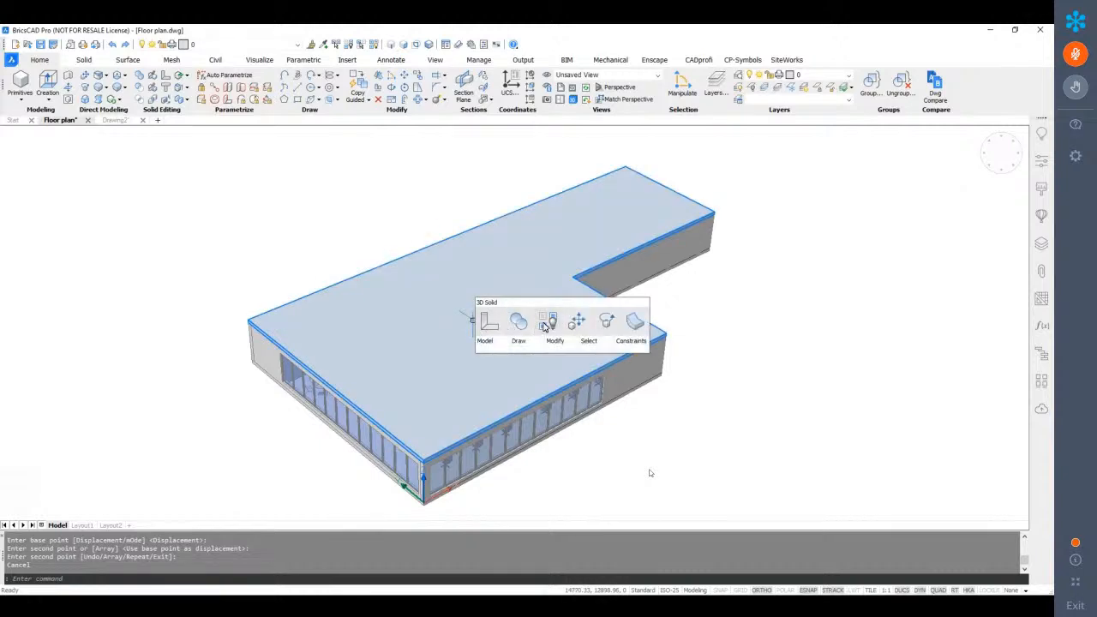
left_click(530, 342)
left_click(474, 347)
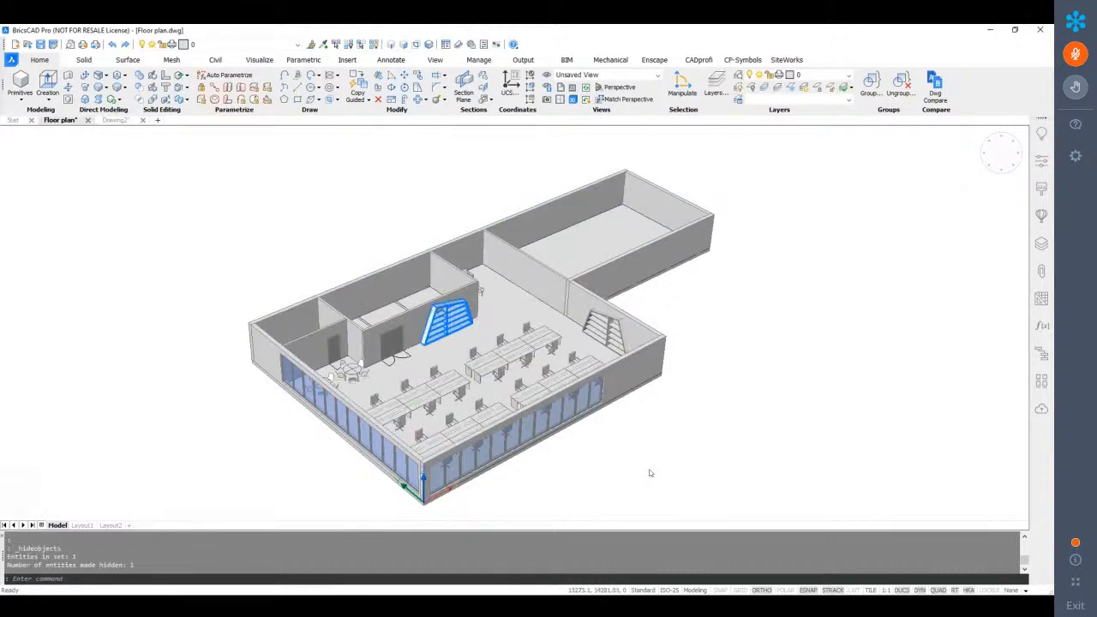
Erase the bookcase standing against the inner room's wall, and unhide the roof slab
left_click(551, 370)
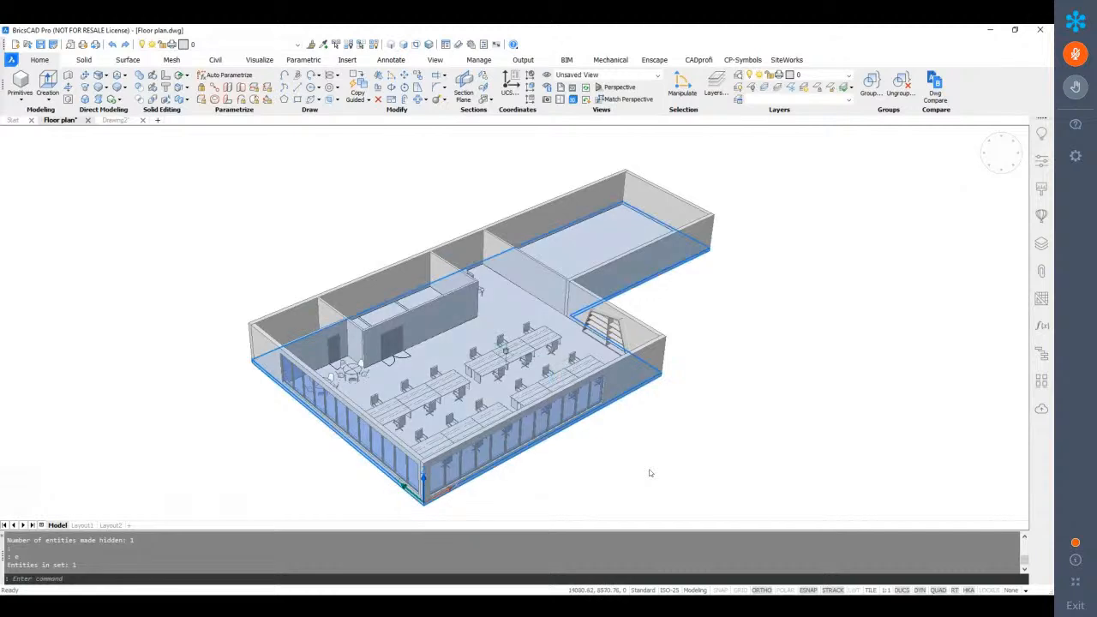
left_click(503, 352)
key("Escape")
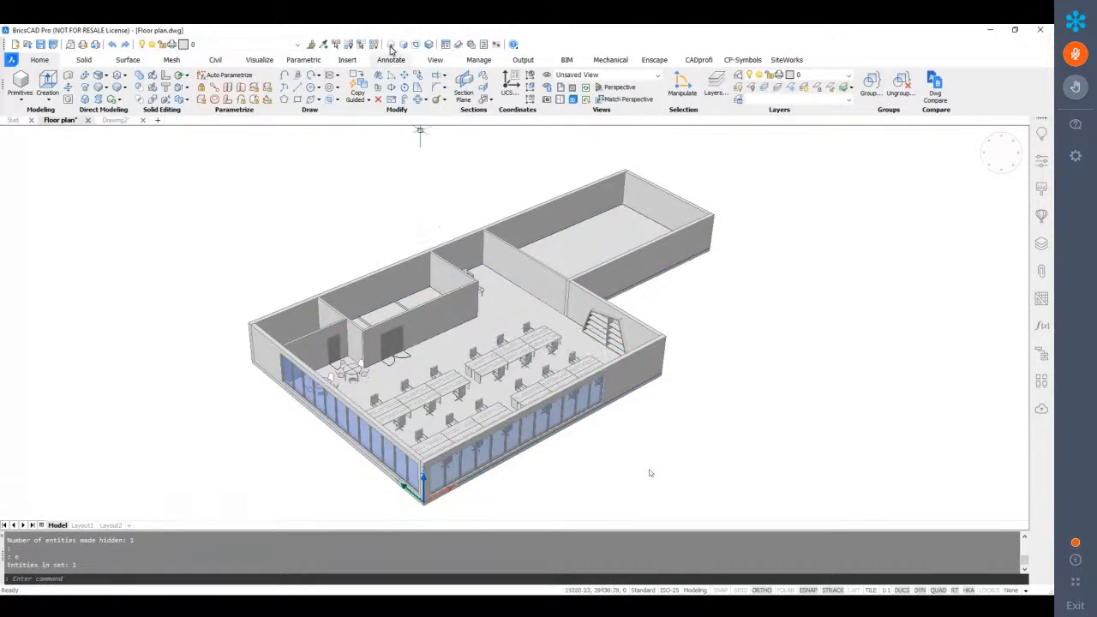
left_click(375, 45)
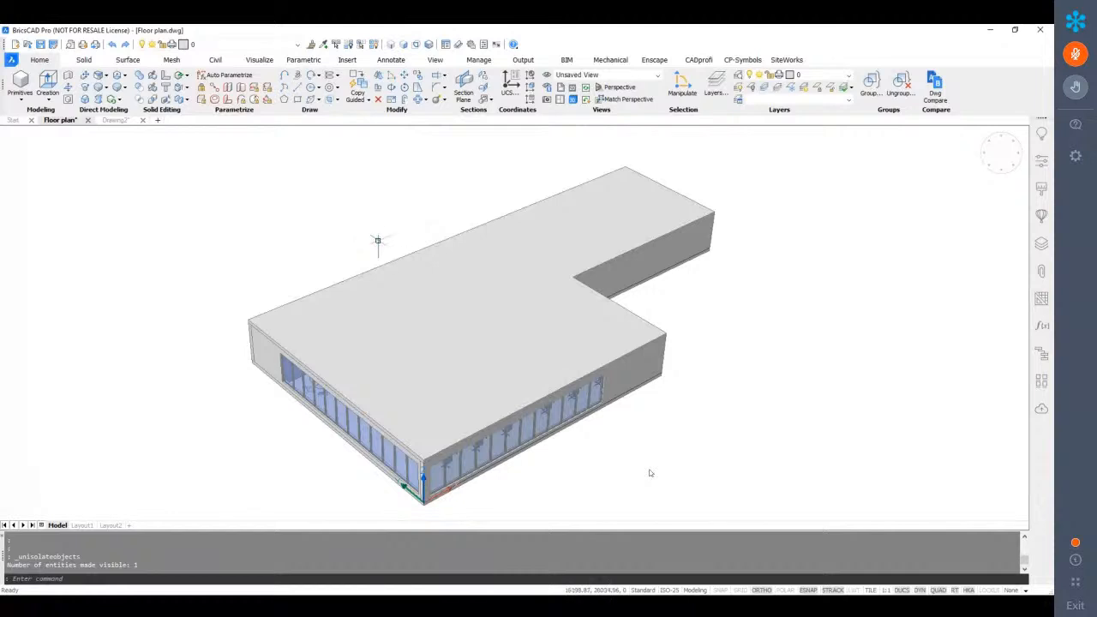
Export the drawing as an Unreal Datasmith file named Floor plan into the Floor plan folder, replacing the existing file
mouse_move(426, 310)
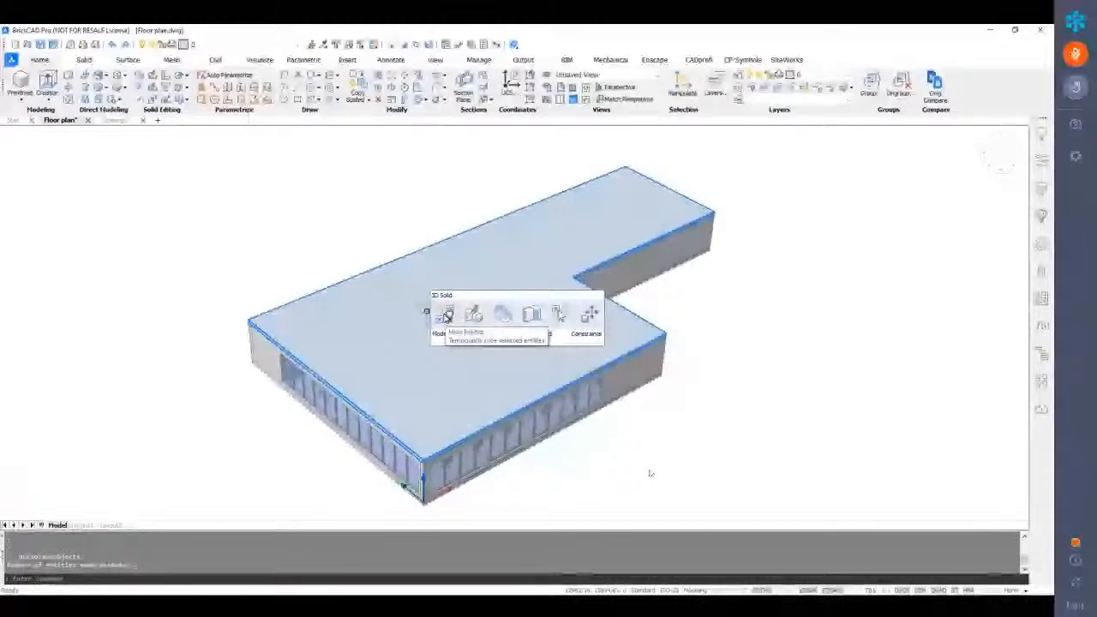
left_click(13, 61)
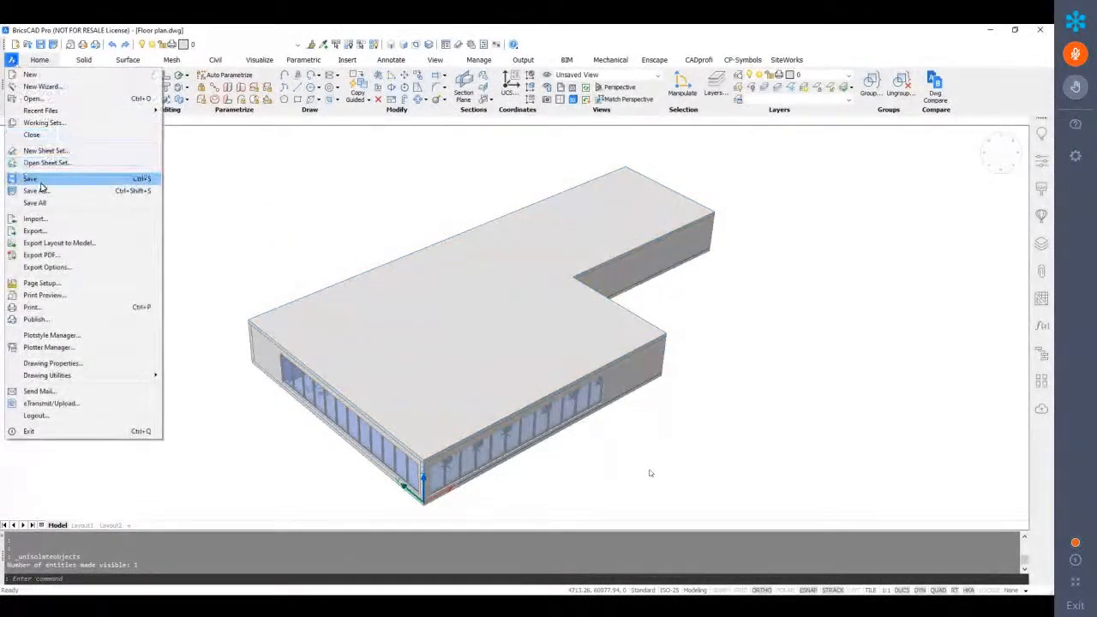
left_click(36, 233)
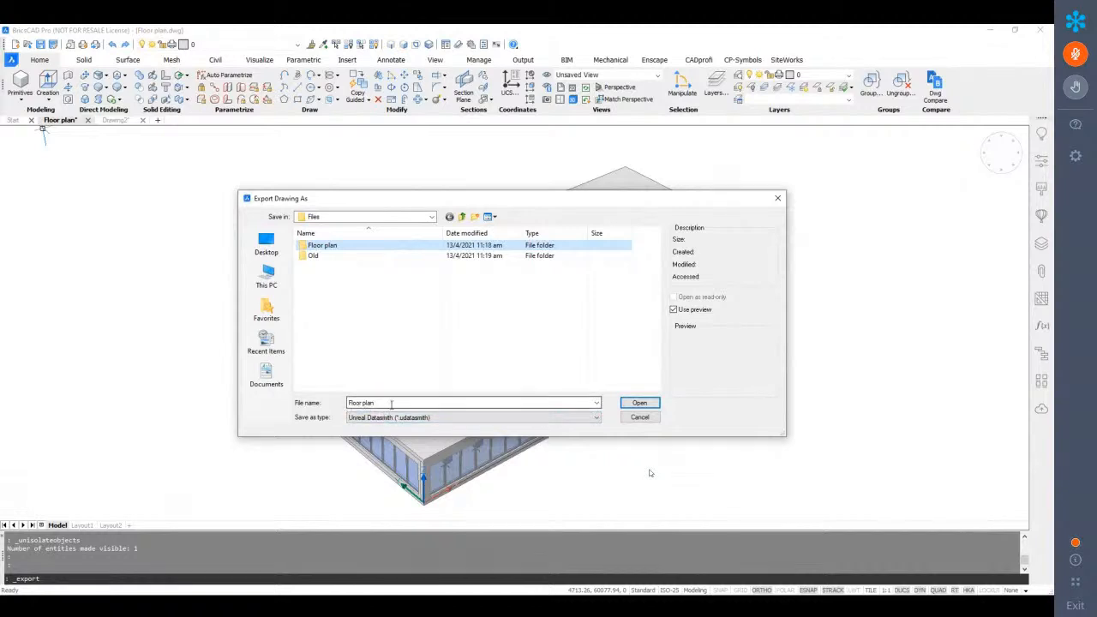
left_click(355, 416)
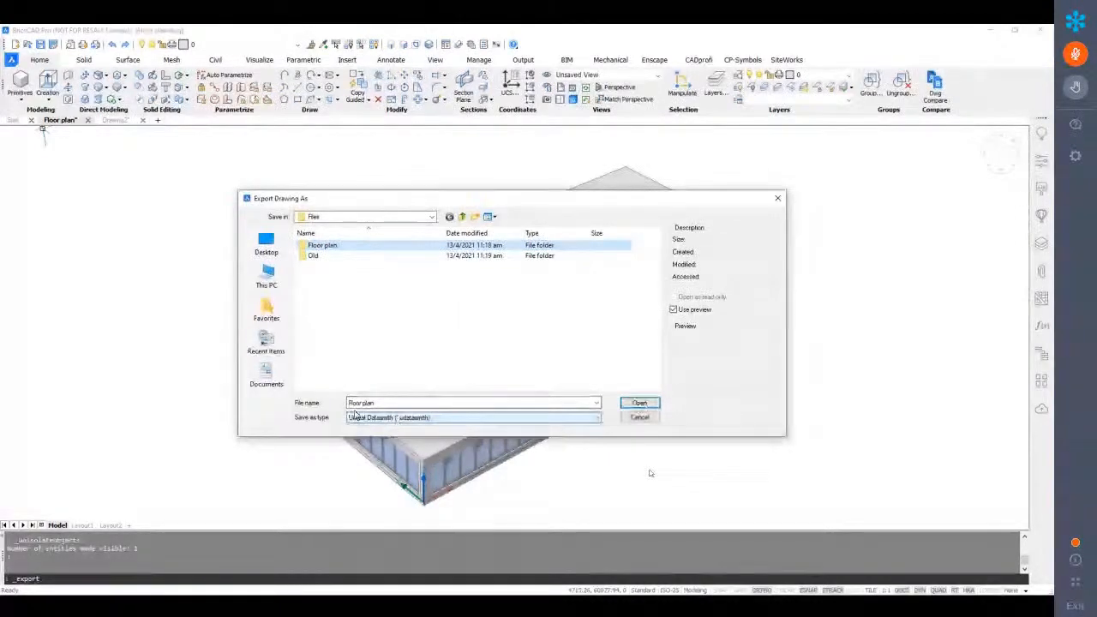
left_click(381, 404)
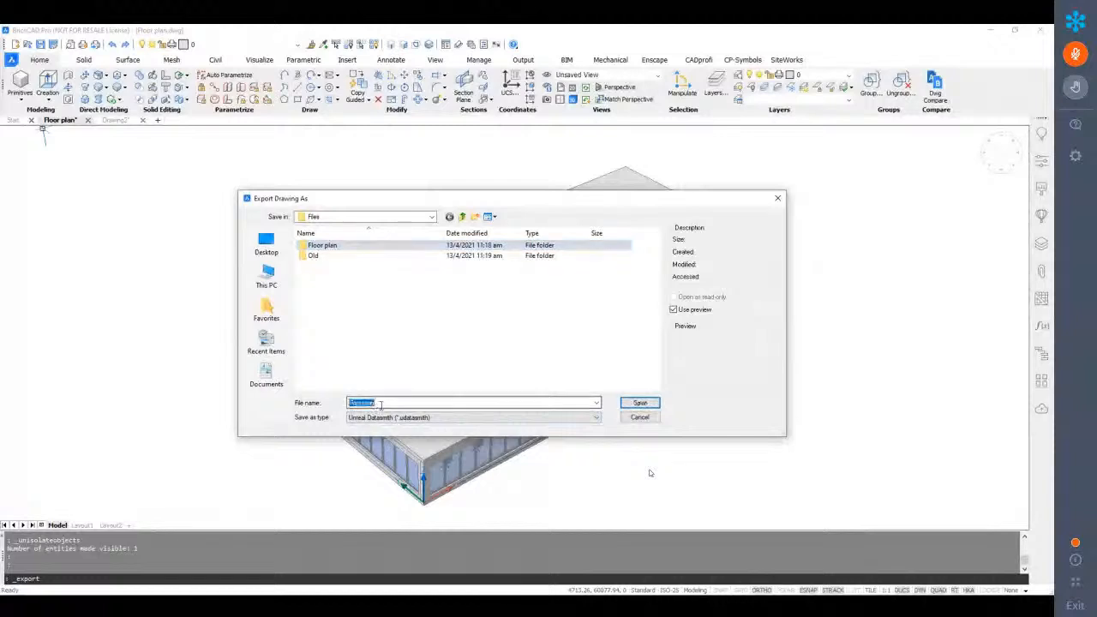
left_click(644, 405)
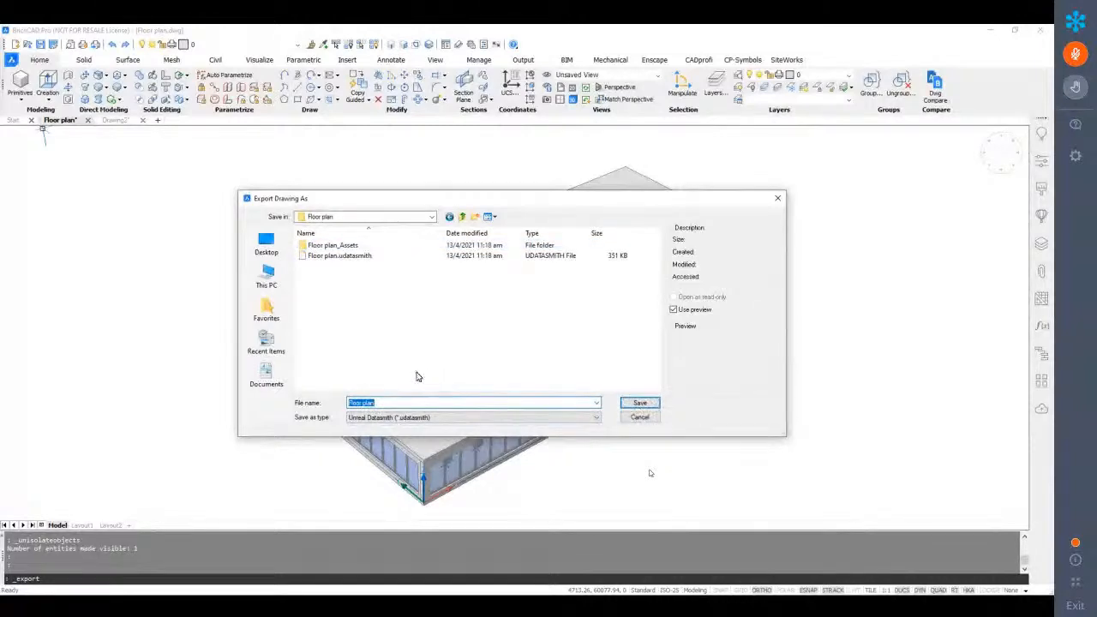
left_click(628, 406)
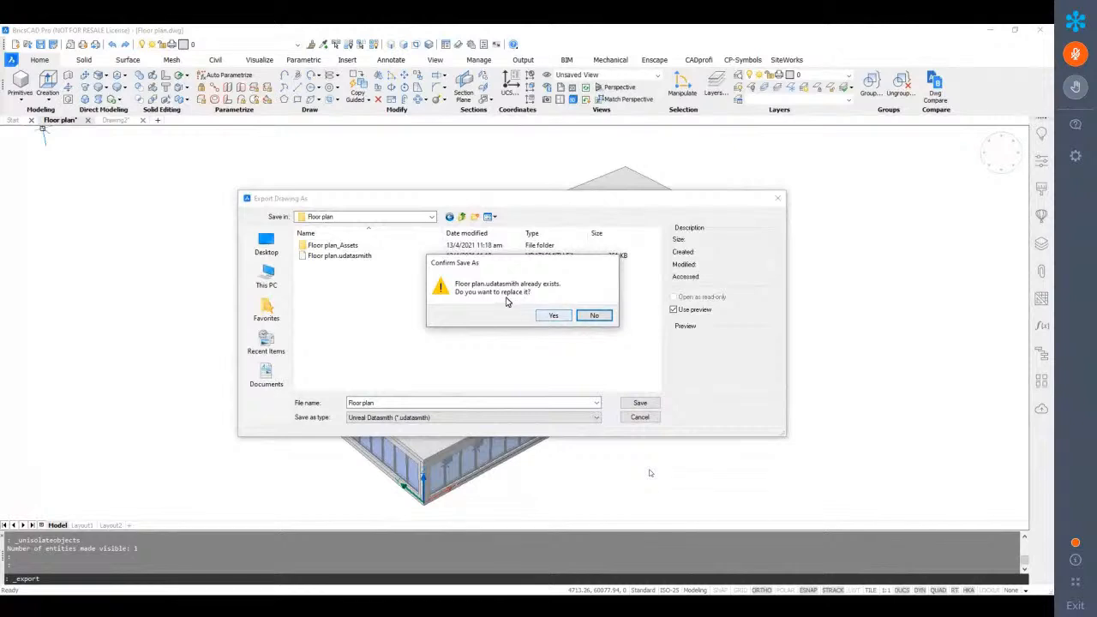
left_click(551, 316)
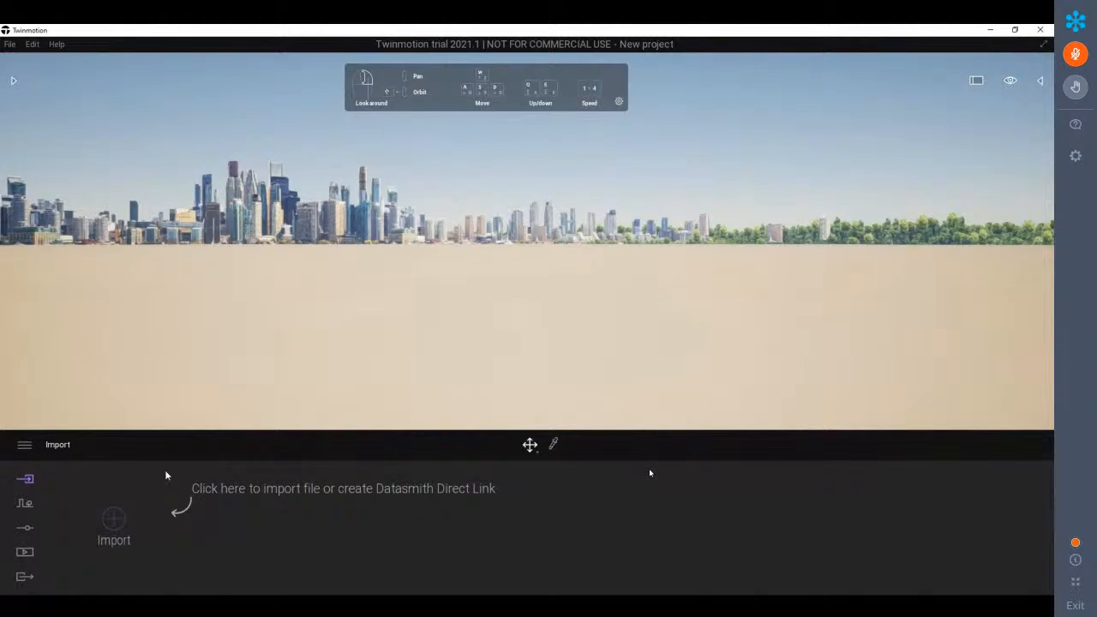
Switch to Twinmotion and import Floor plan.udatasmith with the collapse option set to Keep hierarchy
left_click(113, 519)
left_click(550, 283)
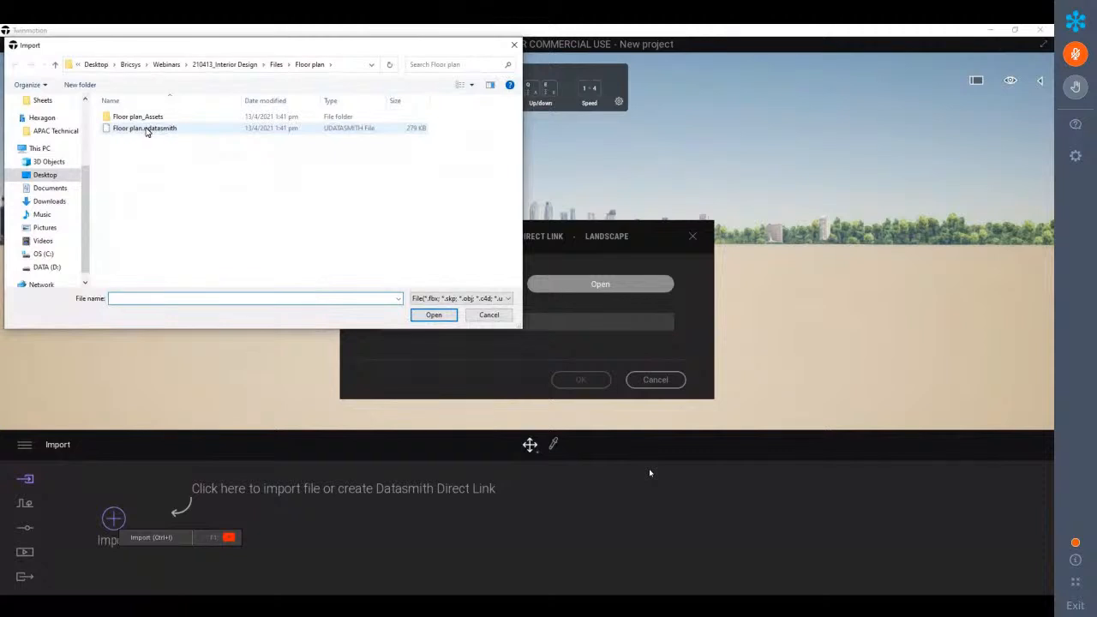
left_click(145, 128)
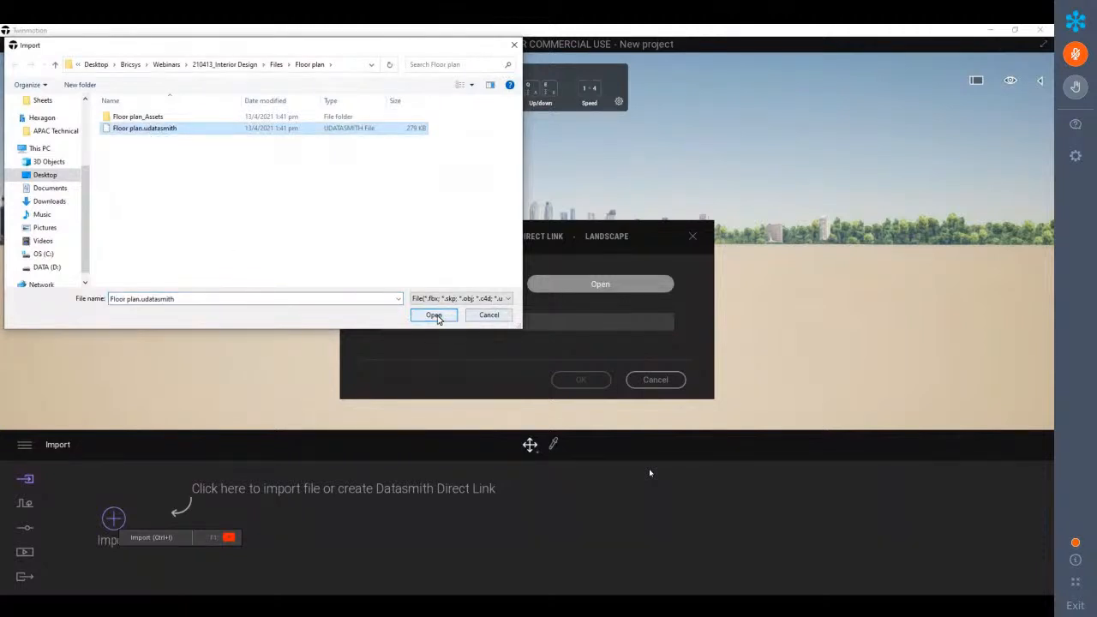
left_click(436, 316)
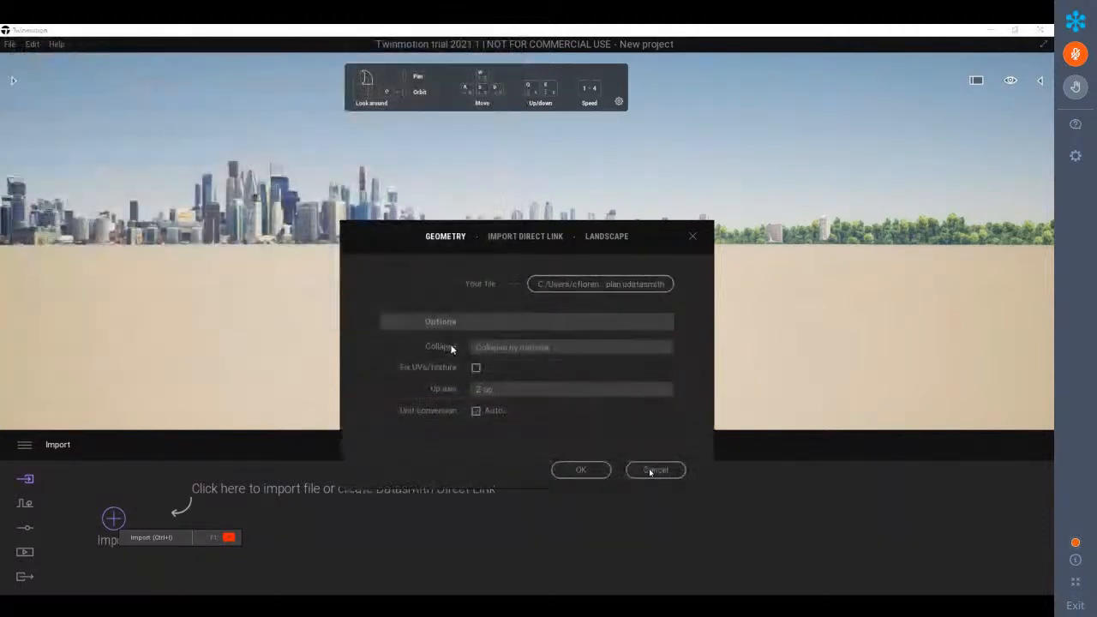
left_click(519, 347)
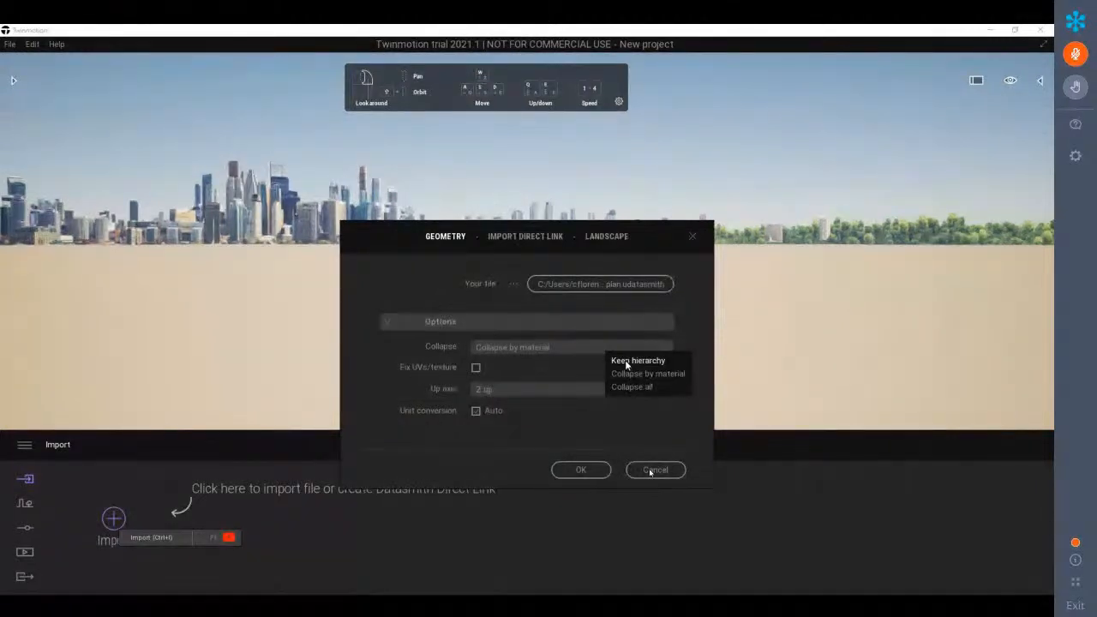
left_click(630, 361)
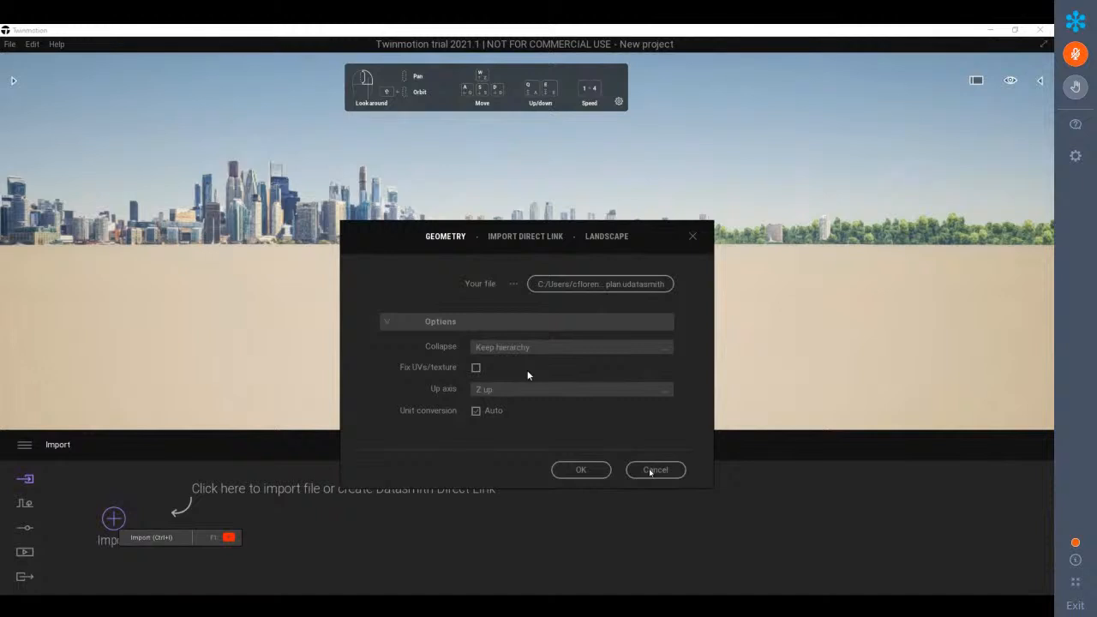
left_click(579, 470)
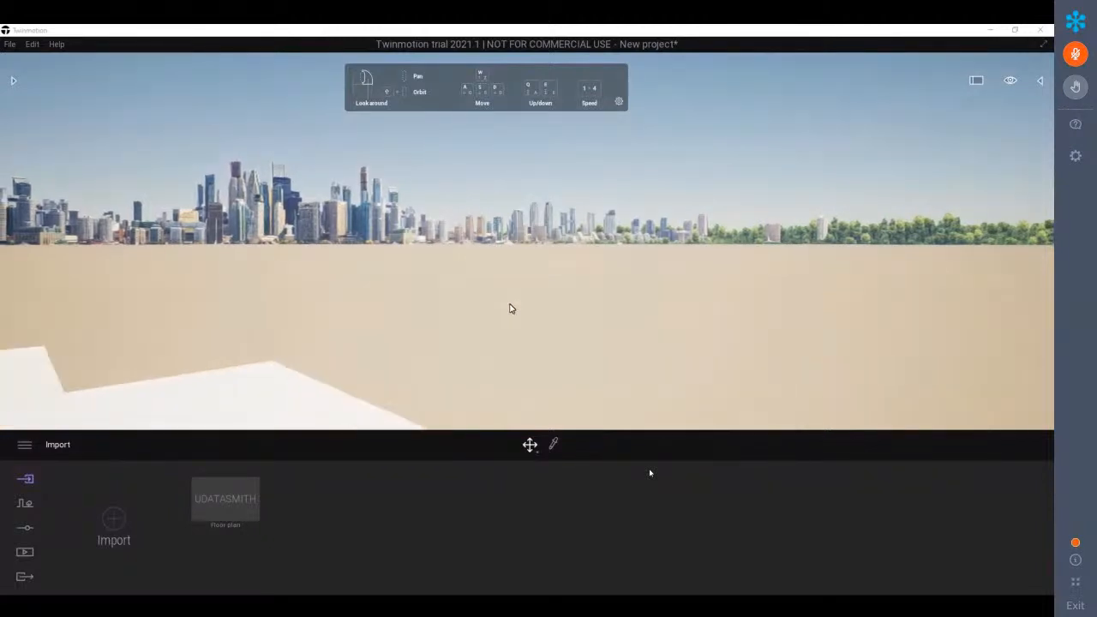
Examine the imported building from outside, circling to its glazed corner and closing in on the long window front
scroll(436, 344, "down", 6)
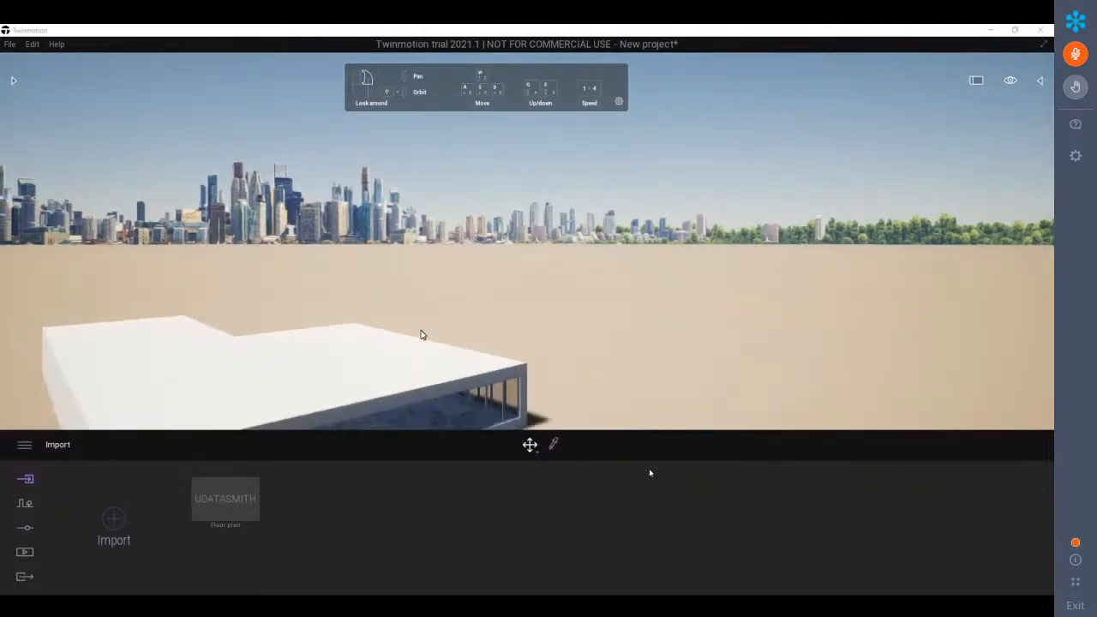
left_click_drag(442, 338, 623, 357)
middle_click_drag(623, 357, 512, 305, "shift")
scroll(561, 346, "up", 3)
middle_click_drag(563, 354, 609, 373, "shift")
scroll(610, 363, "up", 3)
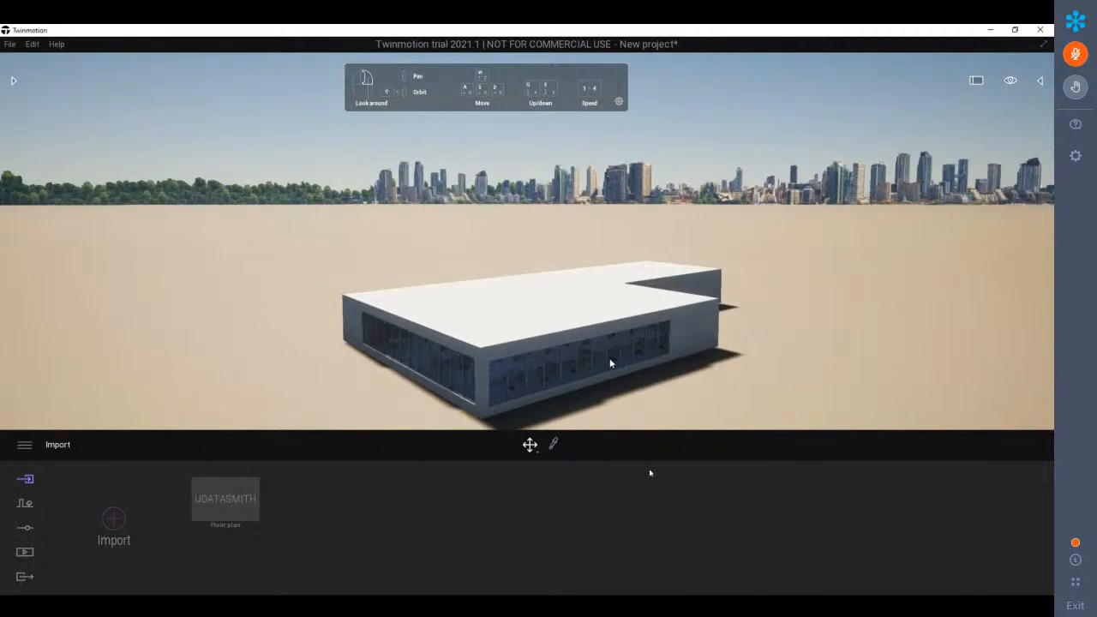
right_click_drag(610, 363, 615, 366)
middle_click_drag(633, 370, 509, 318)
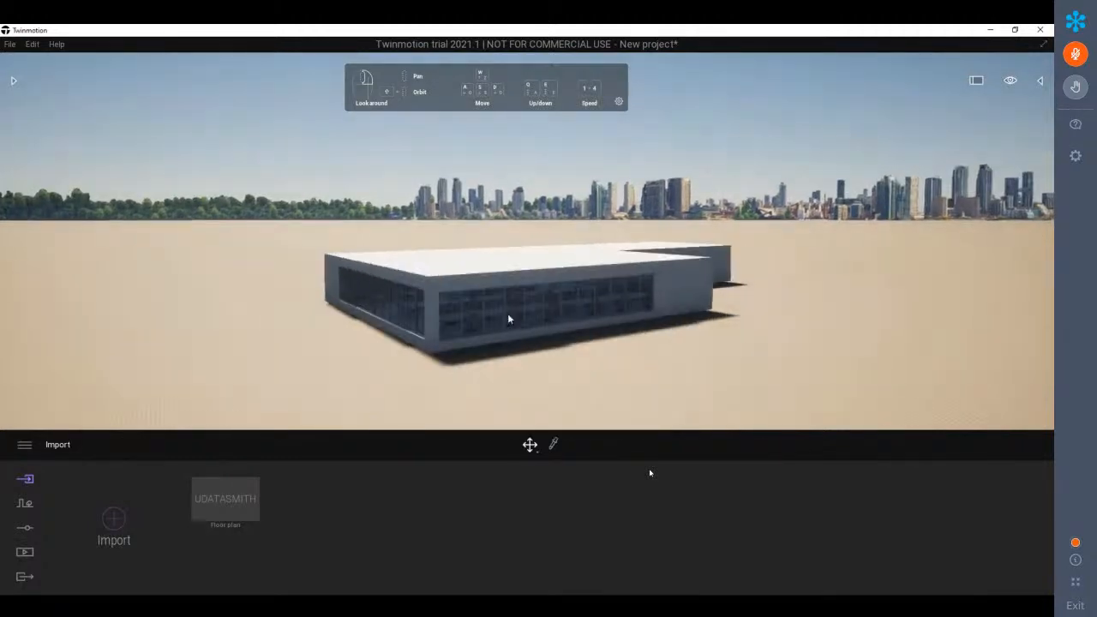
scroll(480, 328, "up", 3)
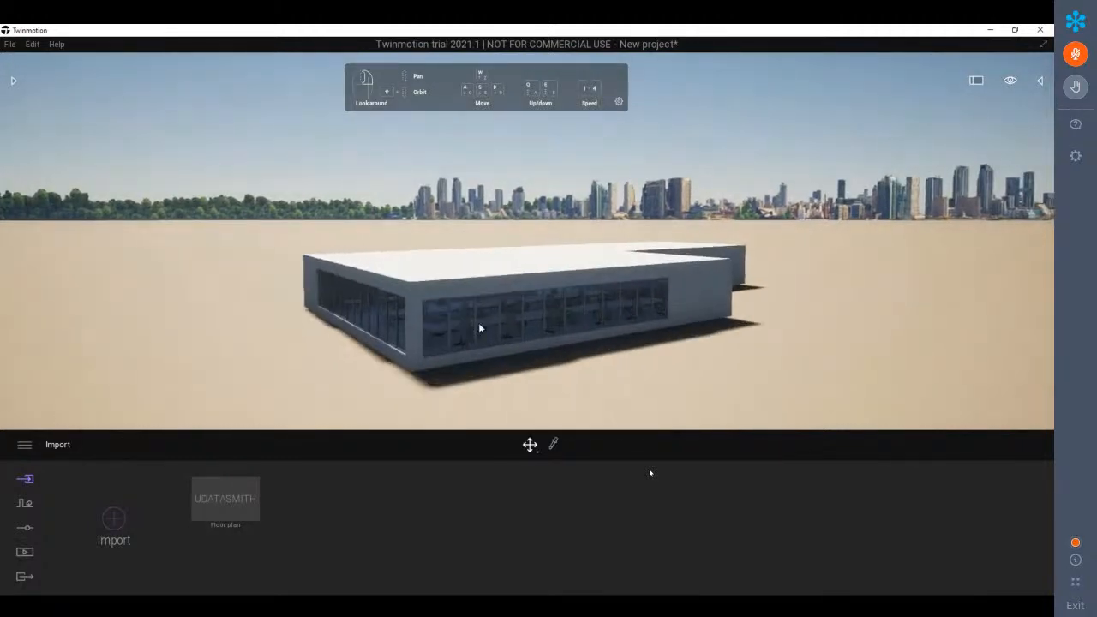
scroll(480, 329, "up", 6)
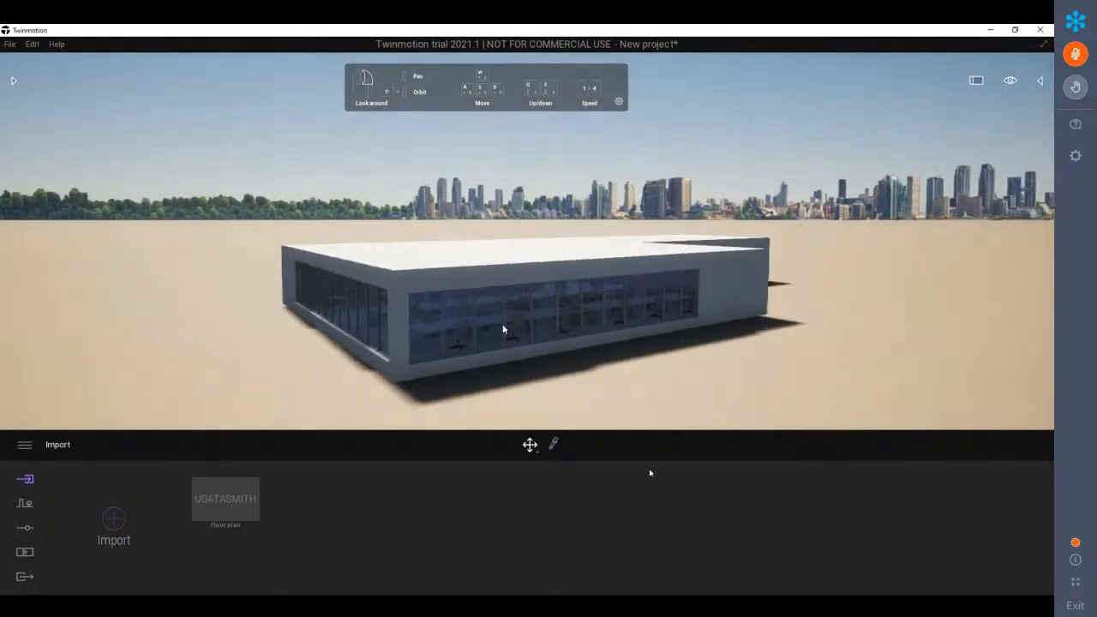
middle_click_drag(522, 381, 526, 338)
scroll(531, 336, "up", 8)
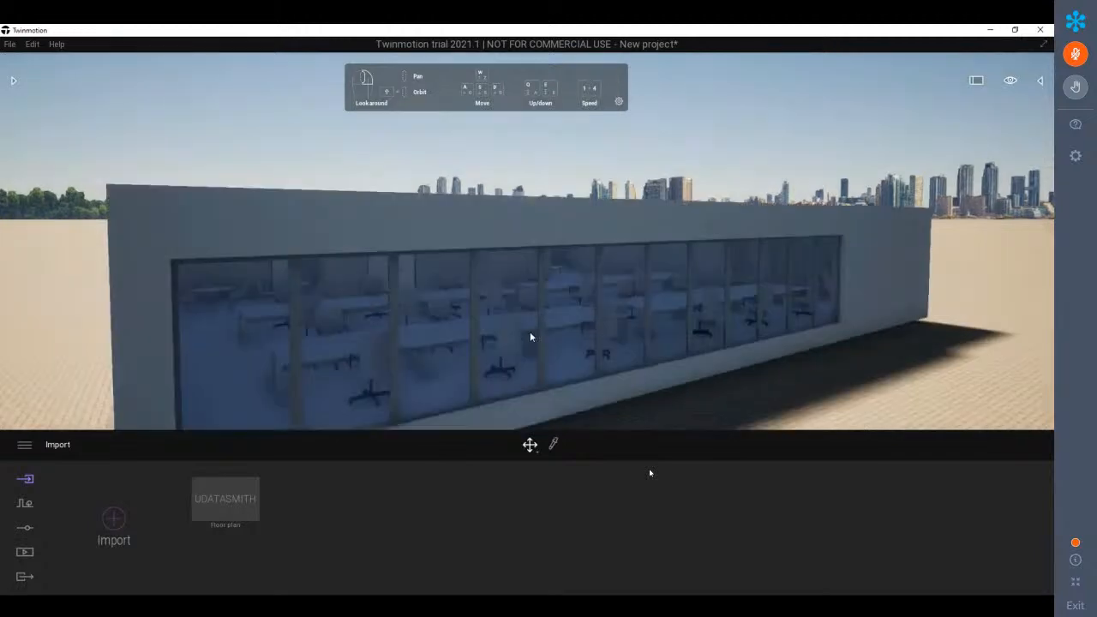
Enter the building through the window front and look over the office desks, chairs and inner walls
scroll(500, 348, "up", 8)
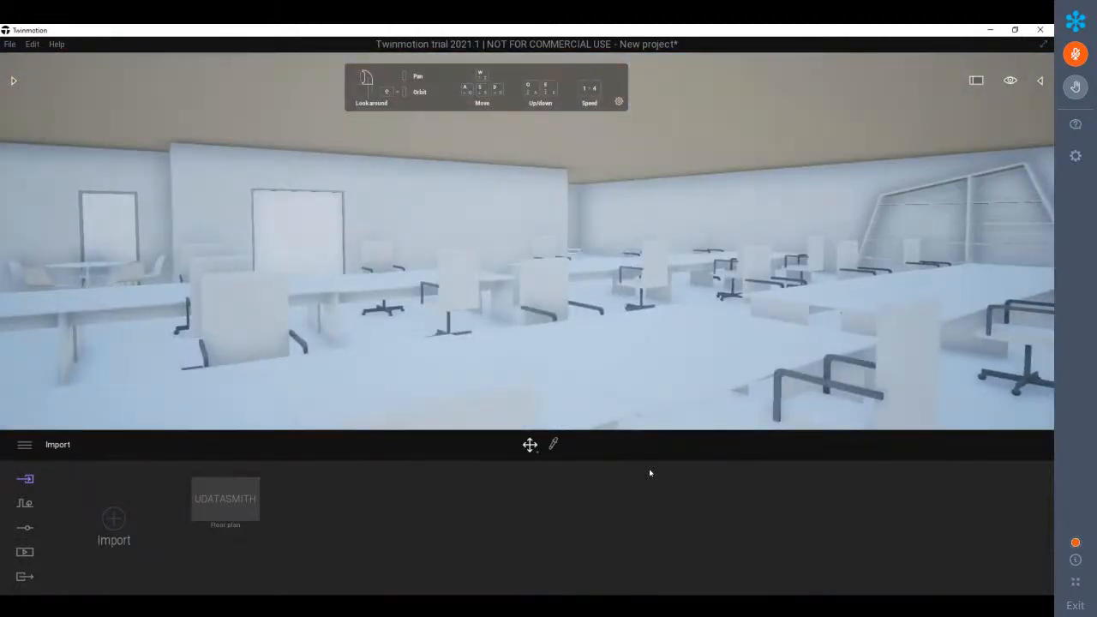
scroll(617, 311, "up", 4)
middle_click_drag(619, 310, 696, 322)
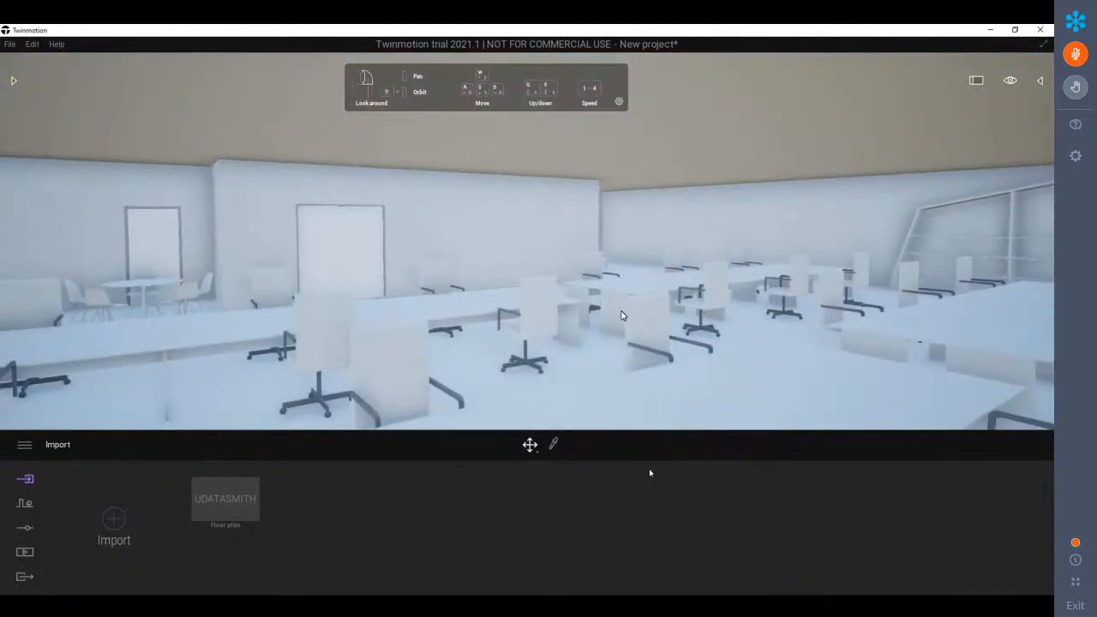
middle_click_drag(644, 292, 568, 317, "shift")
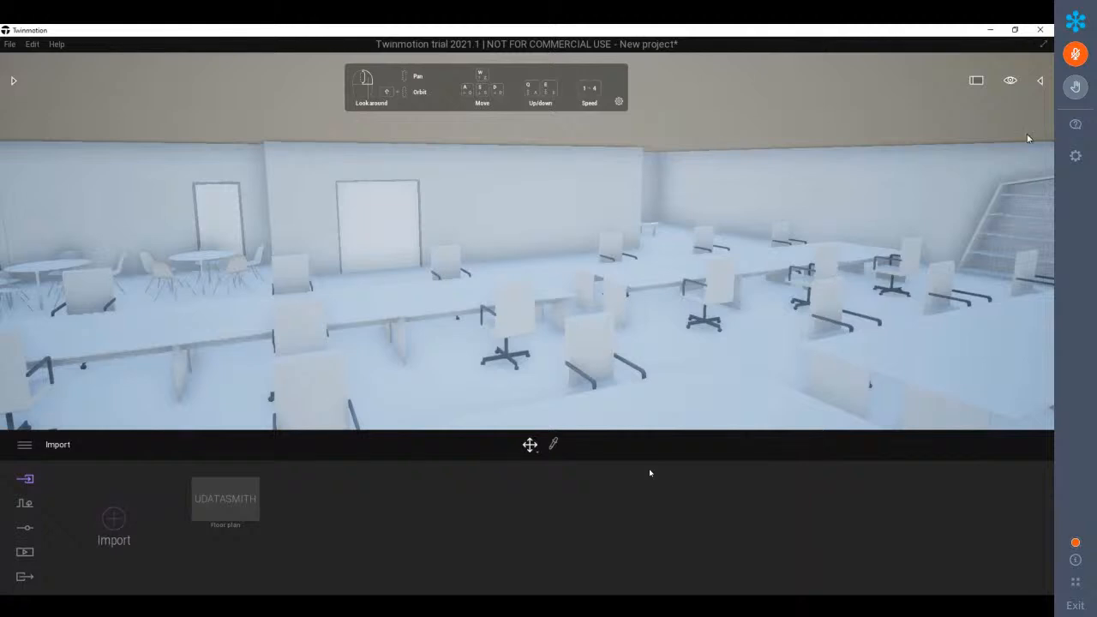
Inspect the imported Floor_plan hierarchy in the scene graph, collapsing several Furniture_Desk_Chair groups among its solids
left_click(1041, 81)
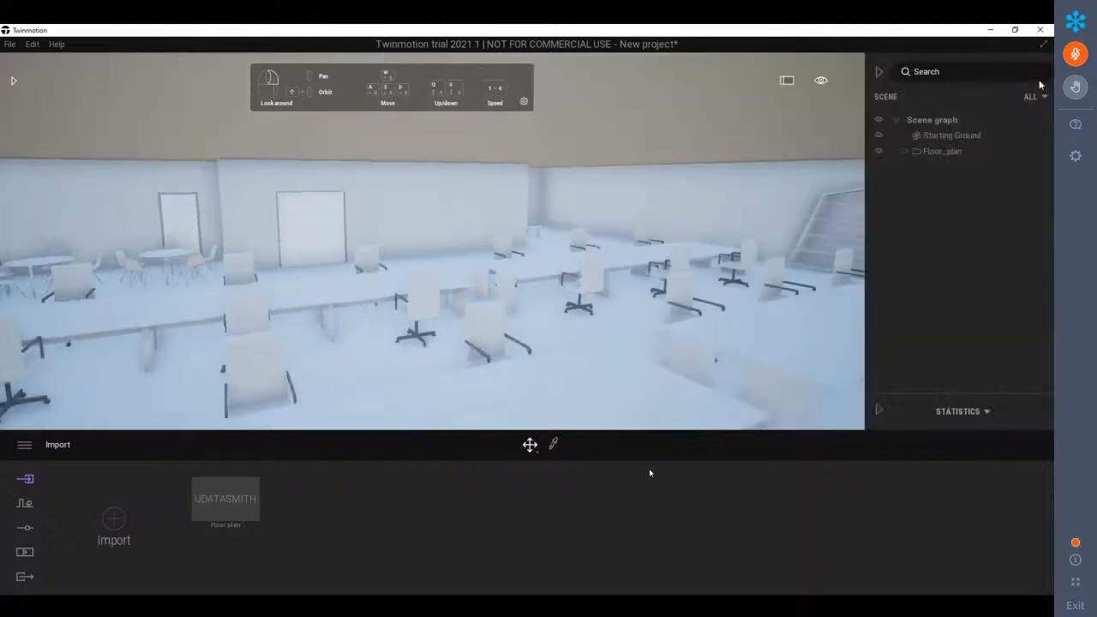
left_click(904, 151)
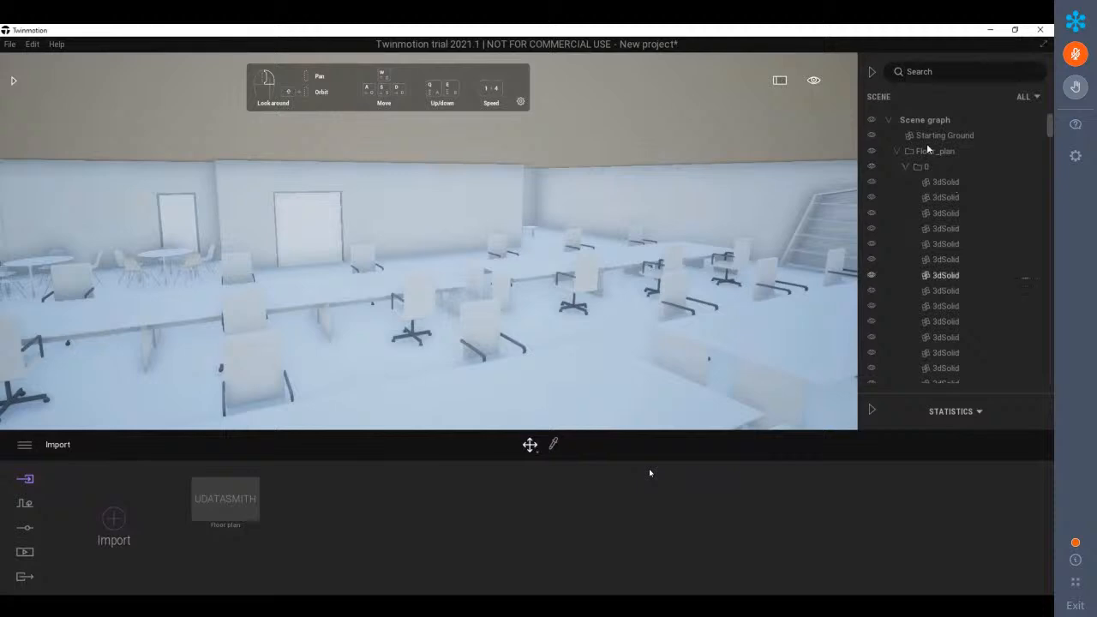
left_click(912, 167)
left_click(906, 168)
left_click_drag(1047, 116, 1048, 151)
left_click(914, 264)
left_click(914, 280)
left_click(914, 294)
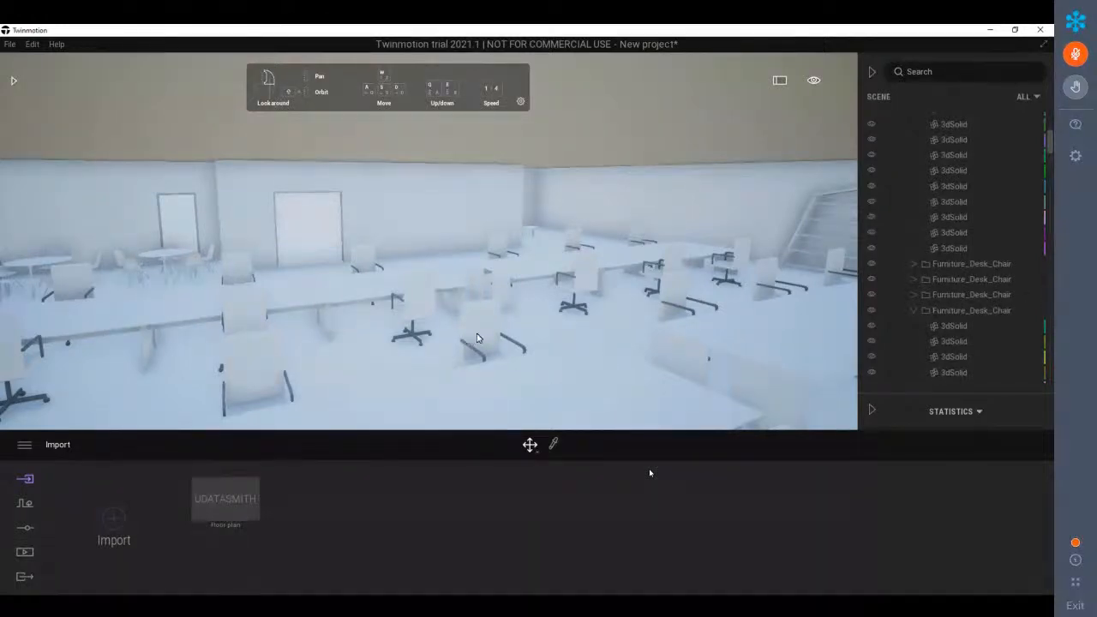
Pick a desk chair's seat in the scene to locate its solid in the hierarchy, clear the selection and close the scene graph
left_click(482, 329)
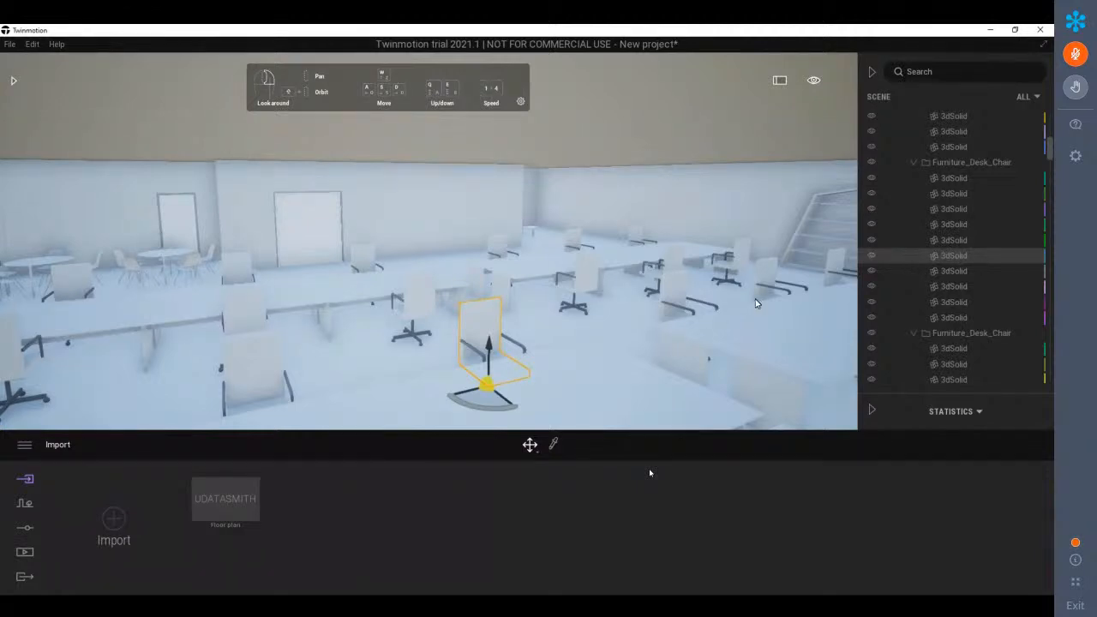
left_click_drag(1048, 159, 1048, 135)
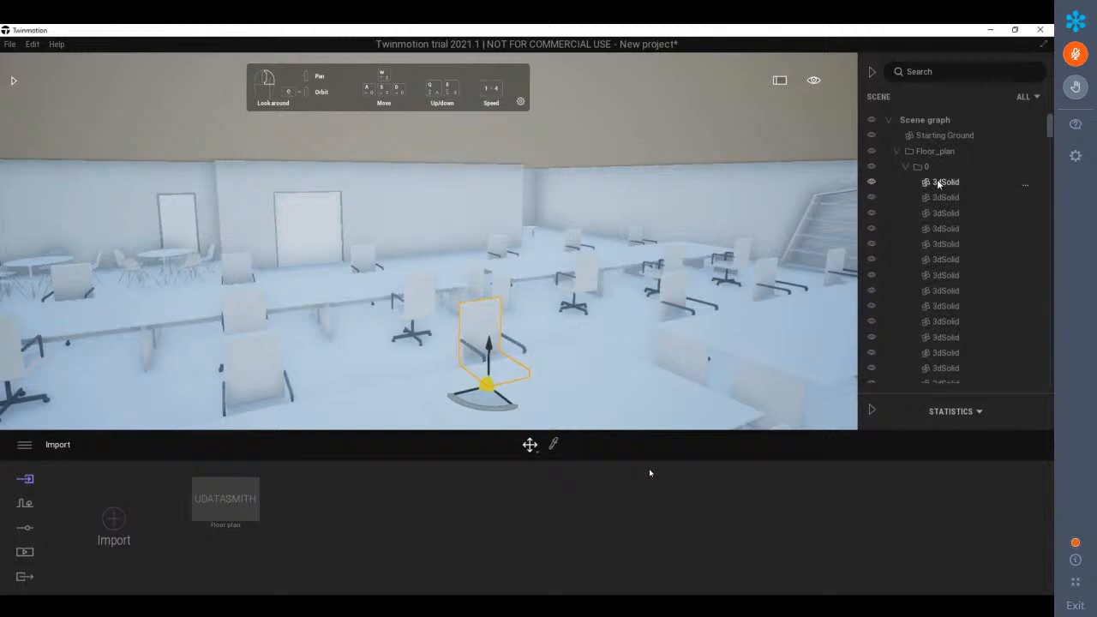
left_click(698, 219)
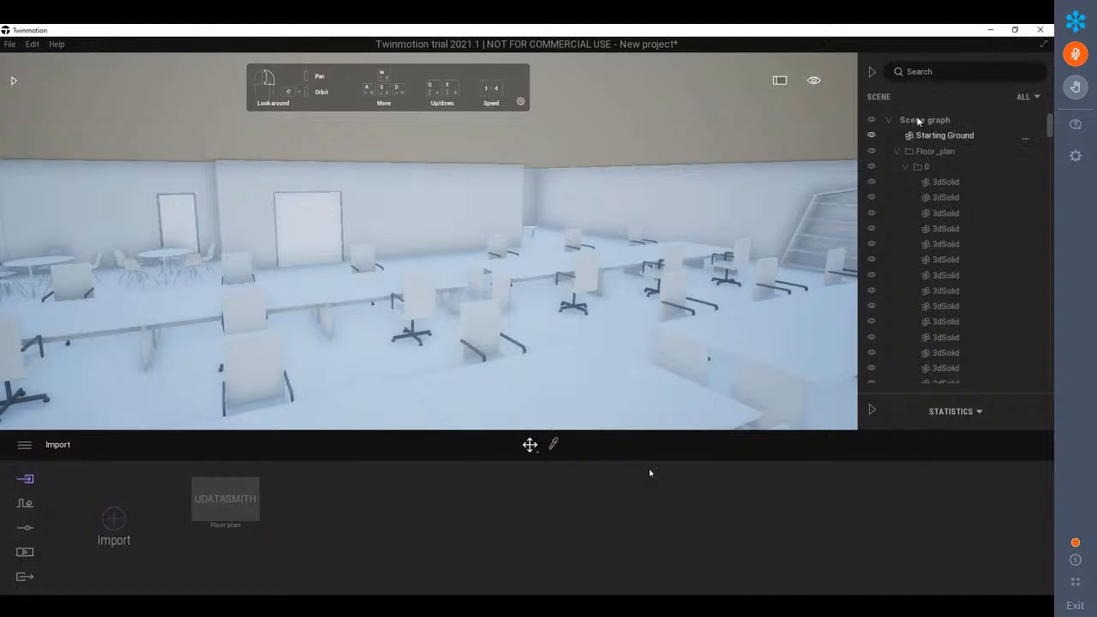
left_click(871, 72)
Open the asset library and look through its categories, from Materials down to User library
left_click(14, 81)
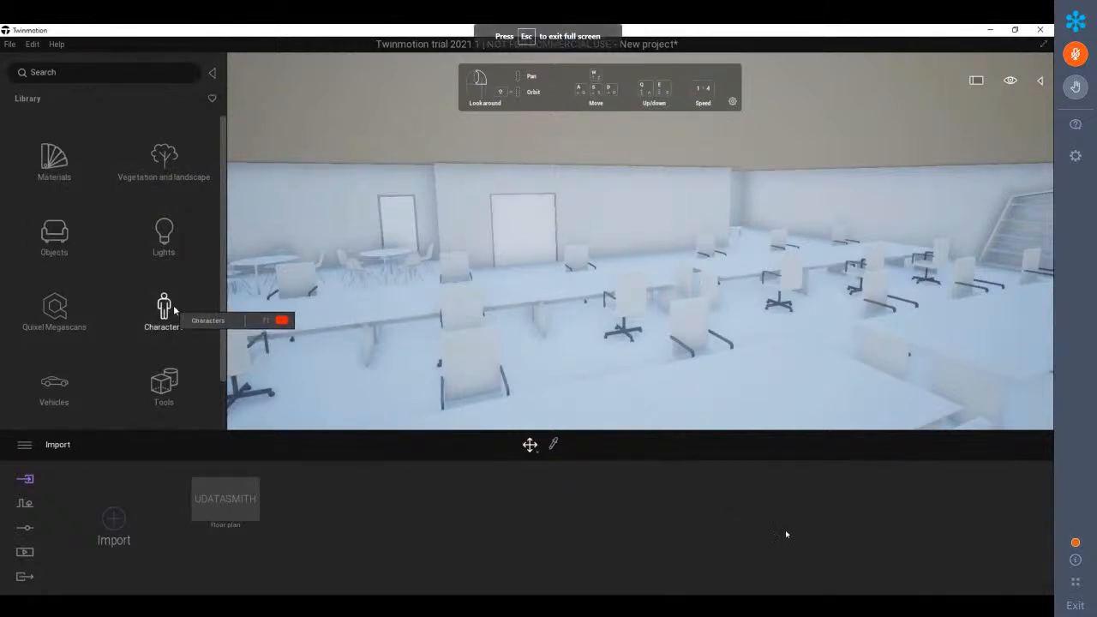
scroll(172, 312, "down", 1)
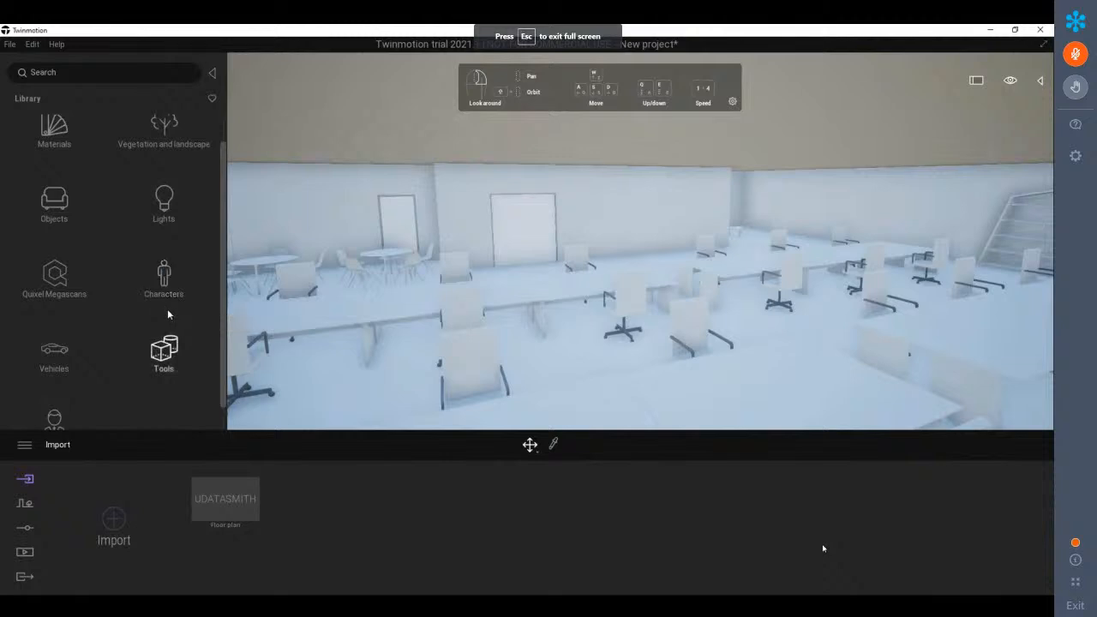
scroll(174, 294, "down", 1)
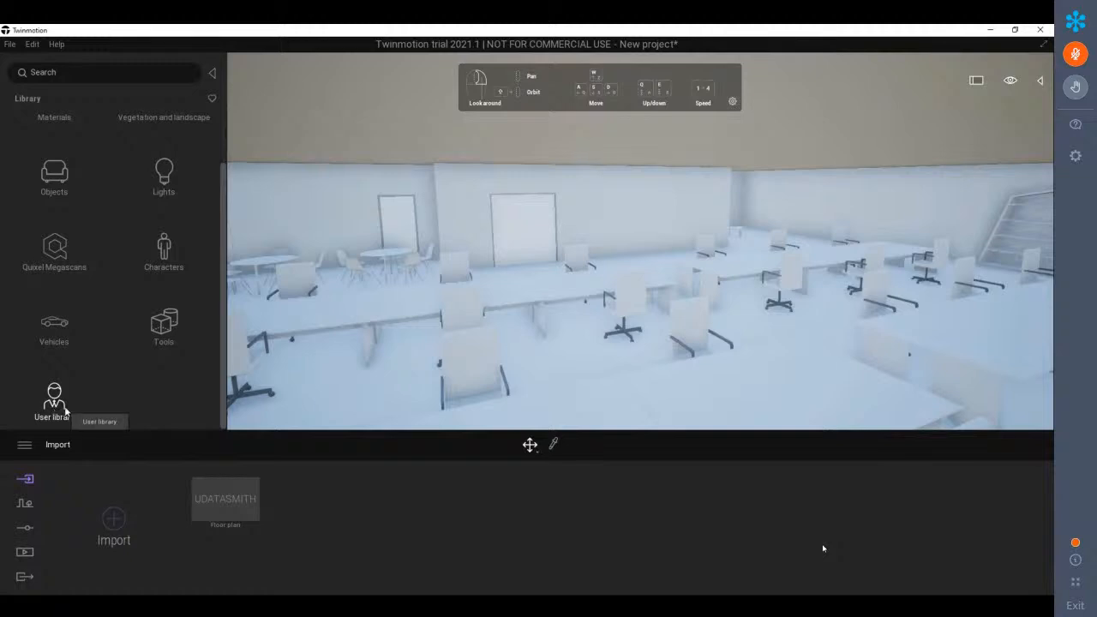
scroll(83, 385, "up", 1)
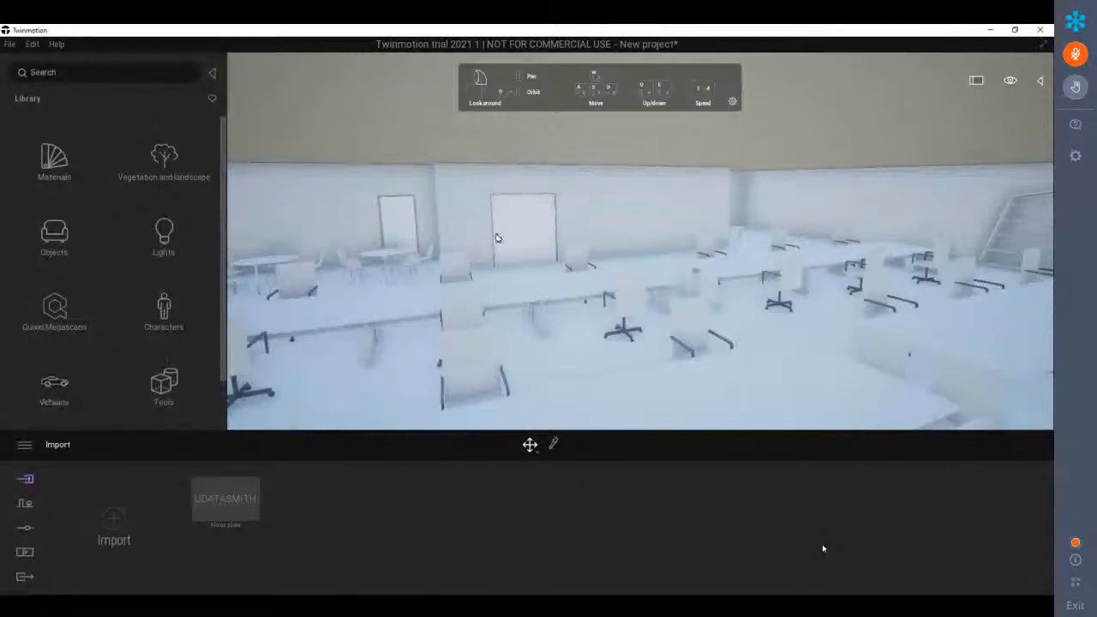
Select the building's roof slab in the scene and hide its solid in the scene graph
scroll(555, 284, "down", 3)
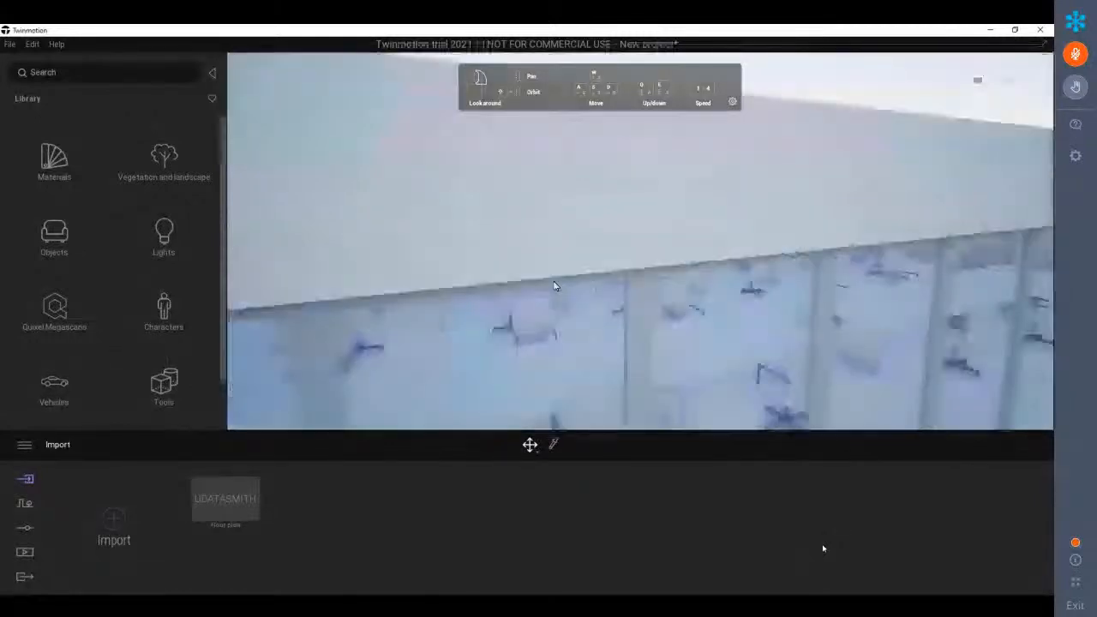
scroll(555, 284, "down", 3)
scroll(556, 257, "down", 3)
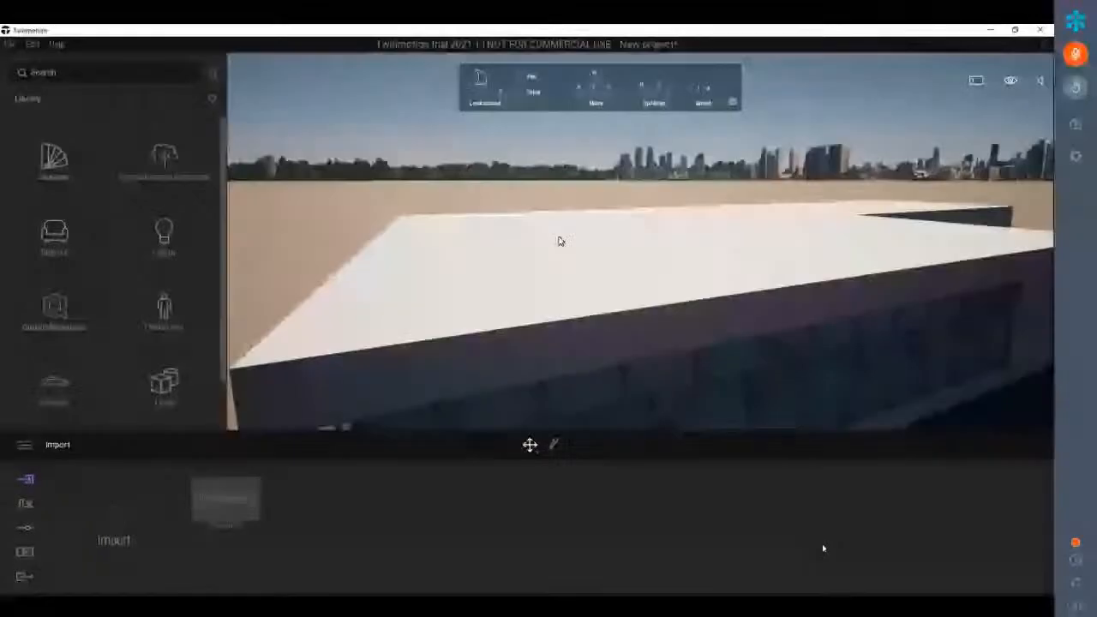
middle_click_drag(561, 241, 573, 292, "shift")
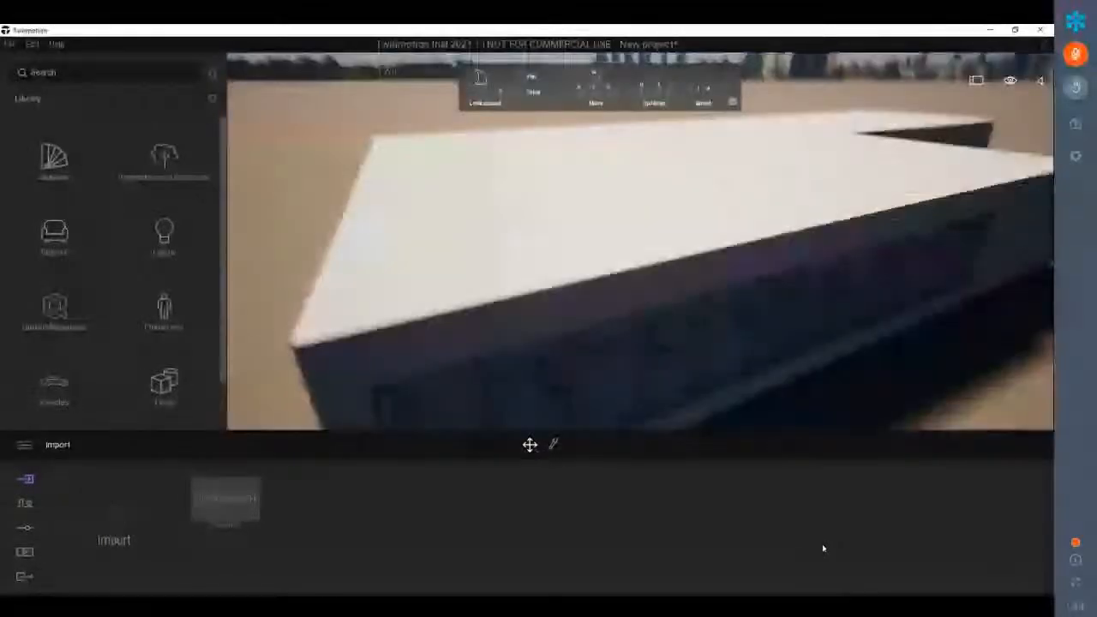
middle_click_drag(900, 104, 908, 149, "shift")
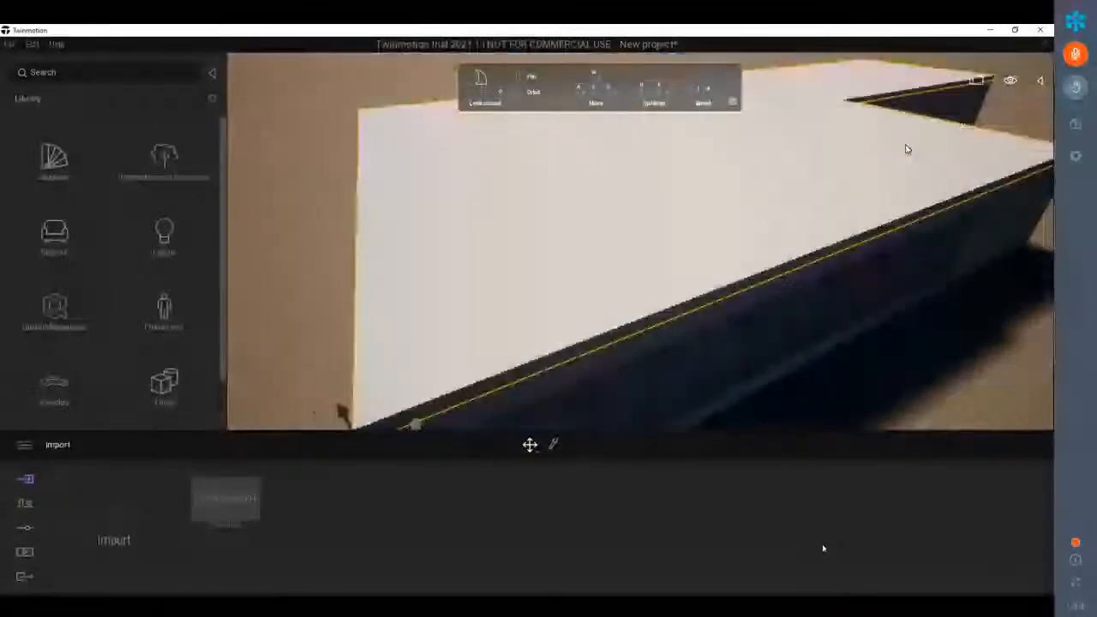
left_click(1040, 80)
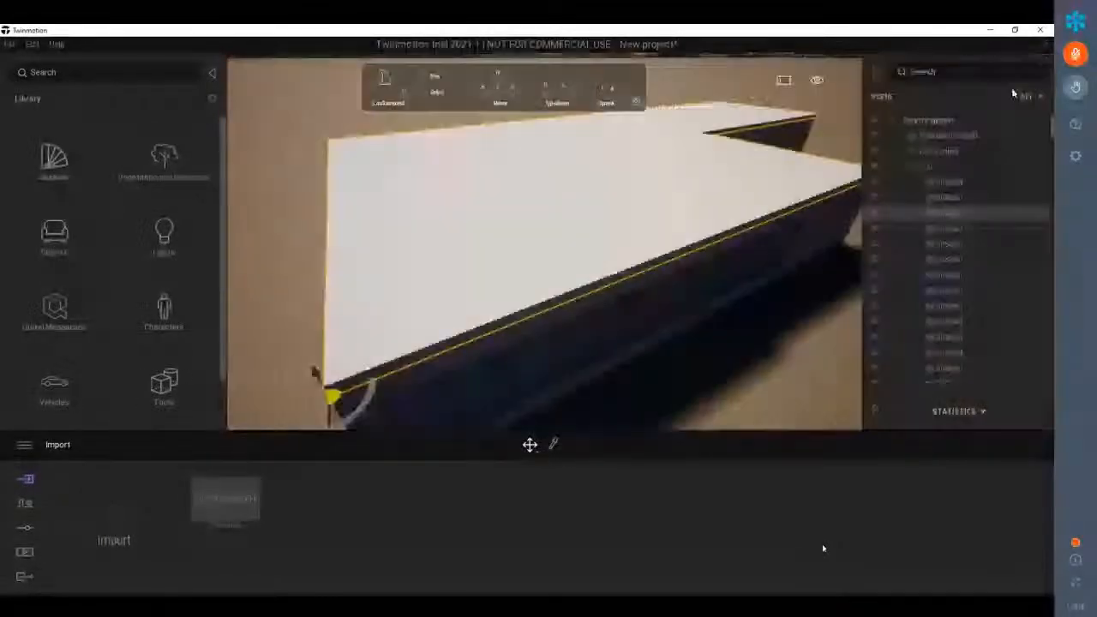
left_click(872, 214)
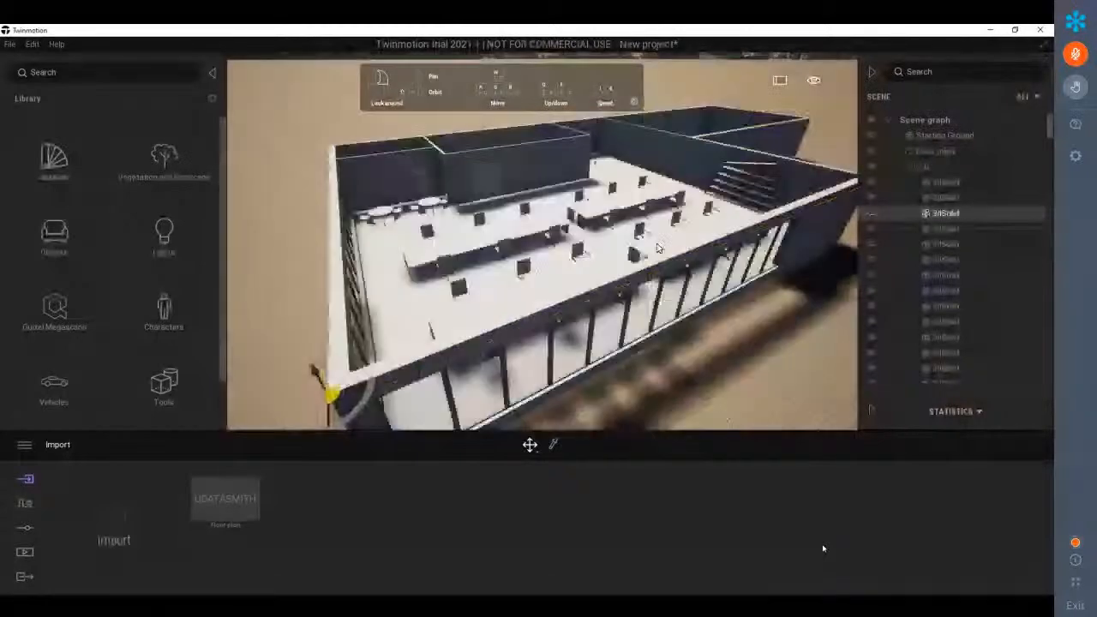
Apply the Clean brick 05 material to the back wall beside the round tables, using Apply to object mode
middle_click_drag(658, 248, 892, 128, "shift")
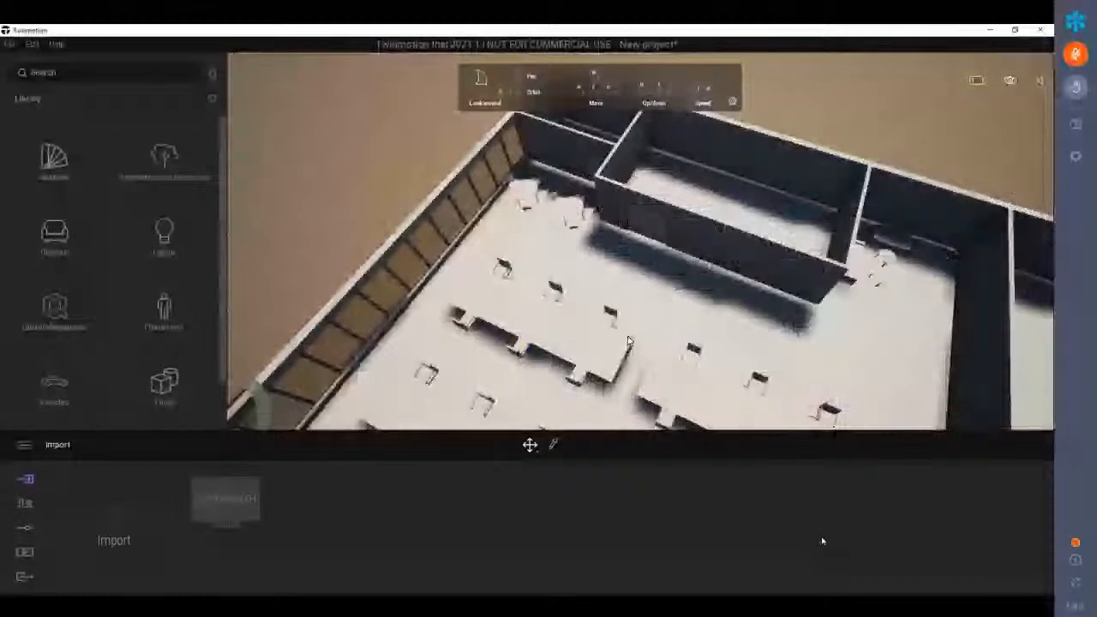
middle_click_drag(629, 341, 647, 320)
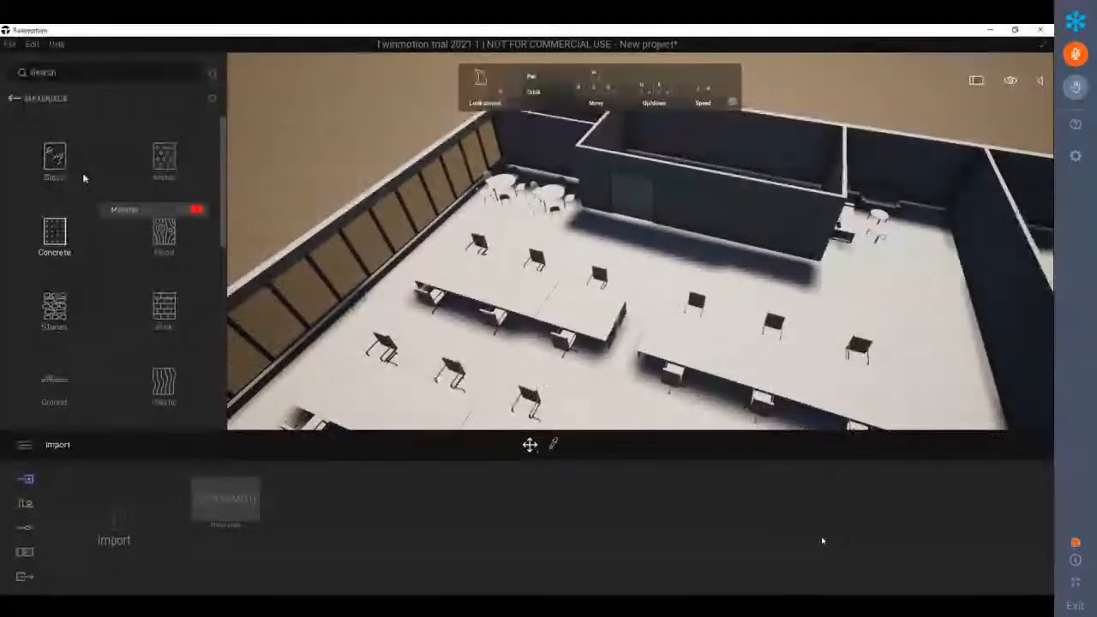
left_click(162, 318)
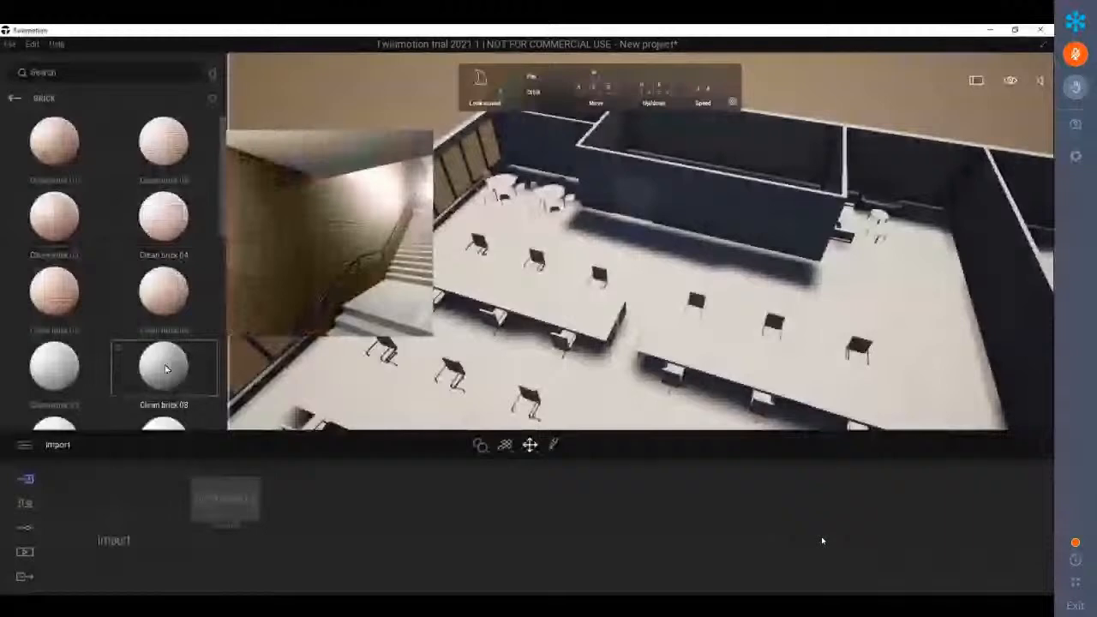
left_click_drag(163, 218, 158, 257)
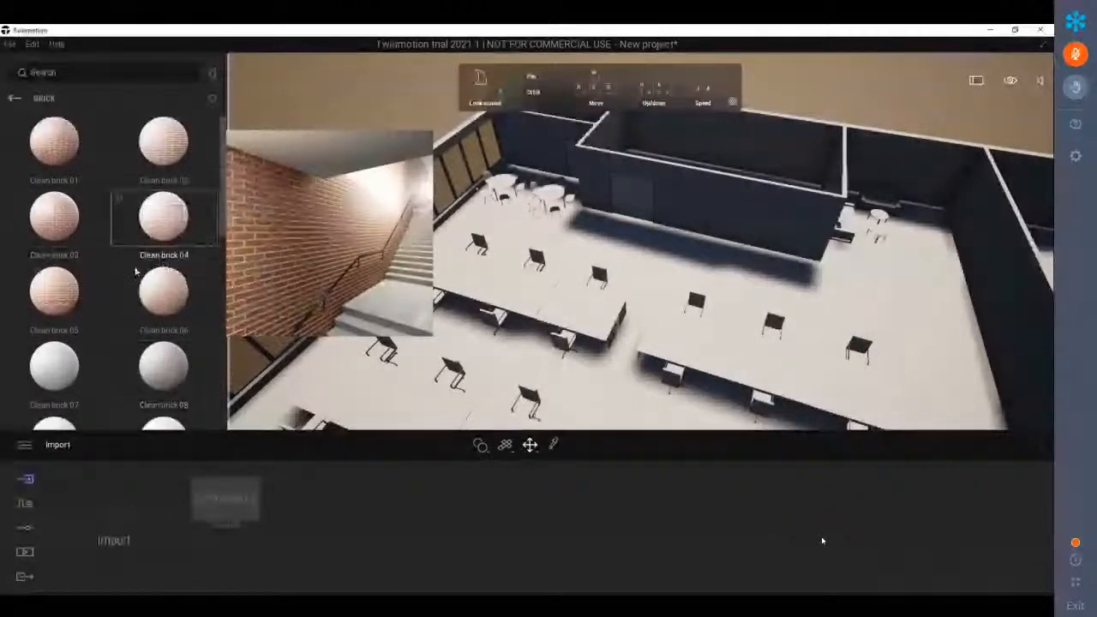
left_click_drag(75, 304, 58, 298)
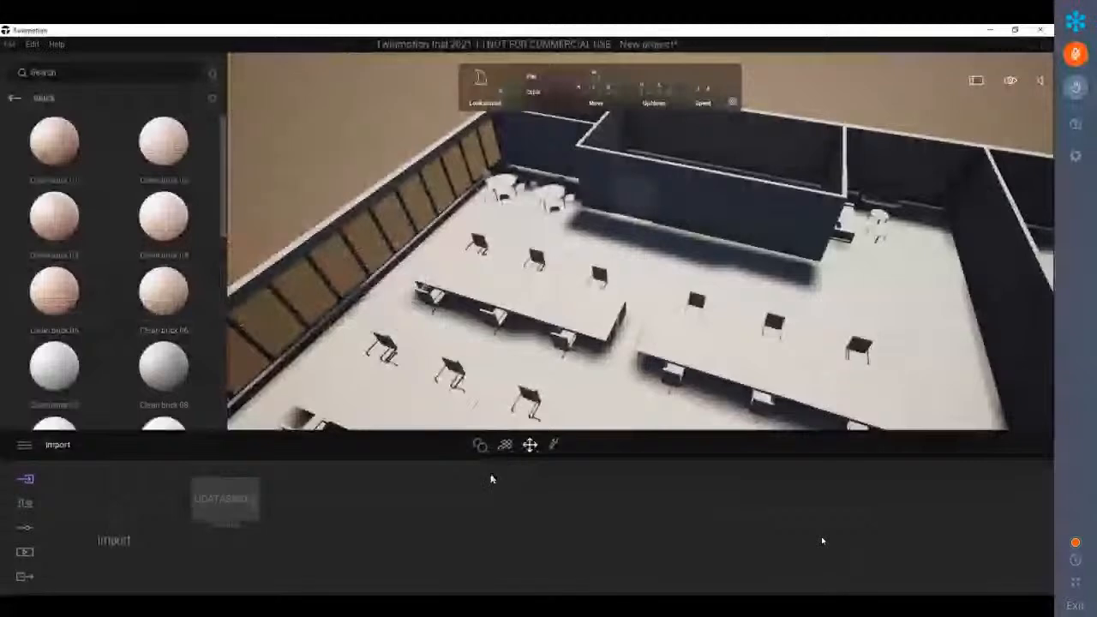
left_click(482, 447)
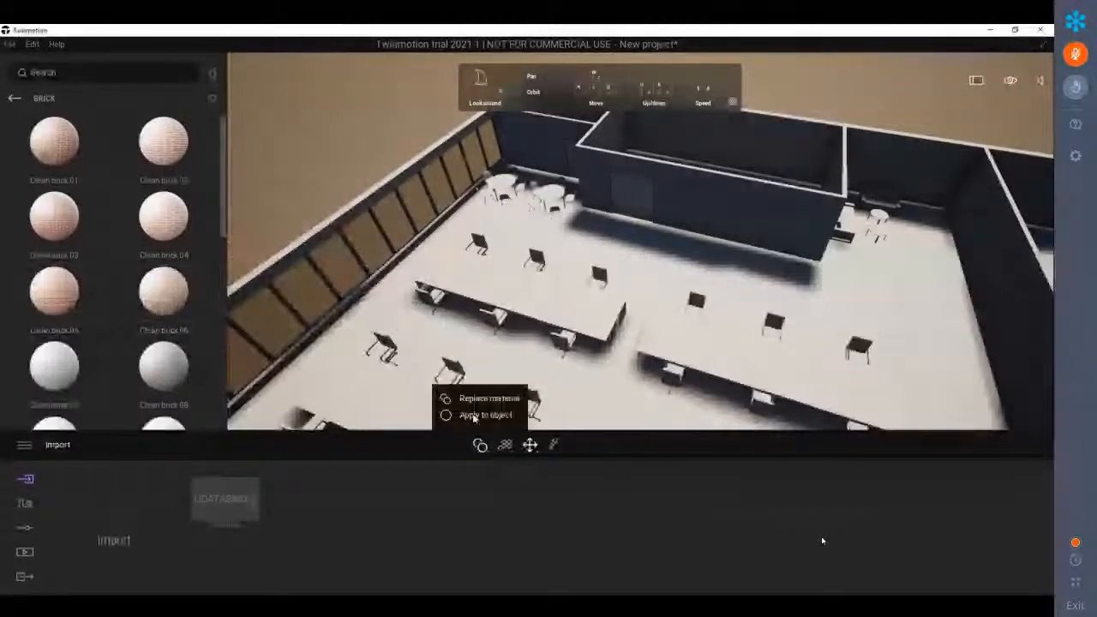
left_click(473, 416)
mouse_move(64, 300)
left_click_drag(64, 300, 537, 160)
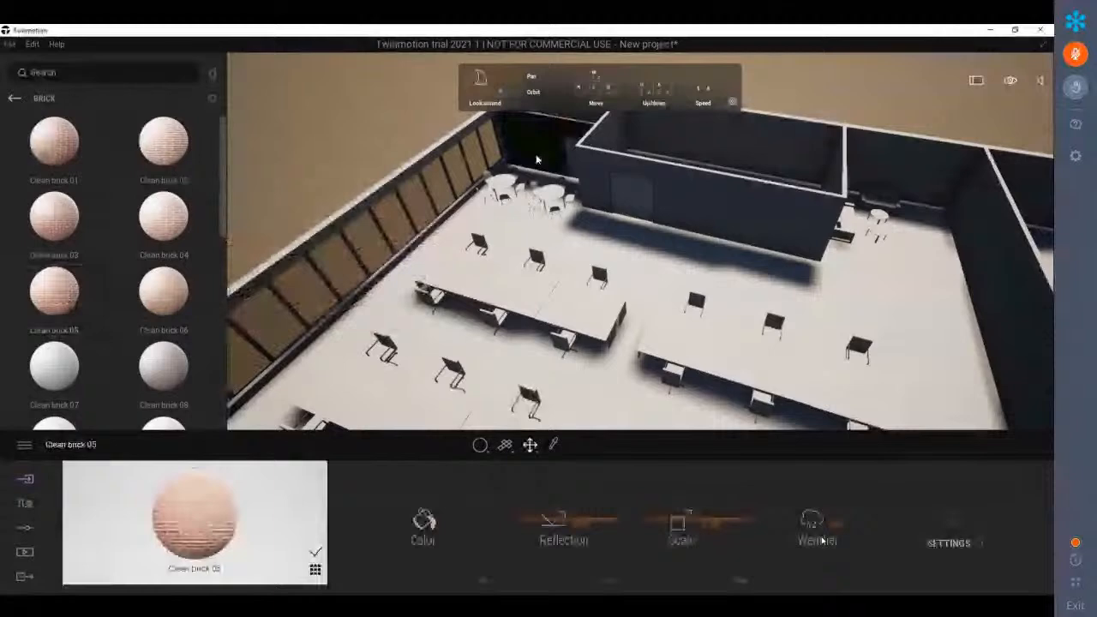
Set the scene's time of day to the morning so that sunlight lights the brick wall and the office interior
right_click_drag(537, 160, 559, 172)
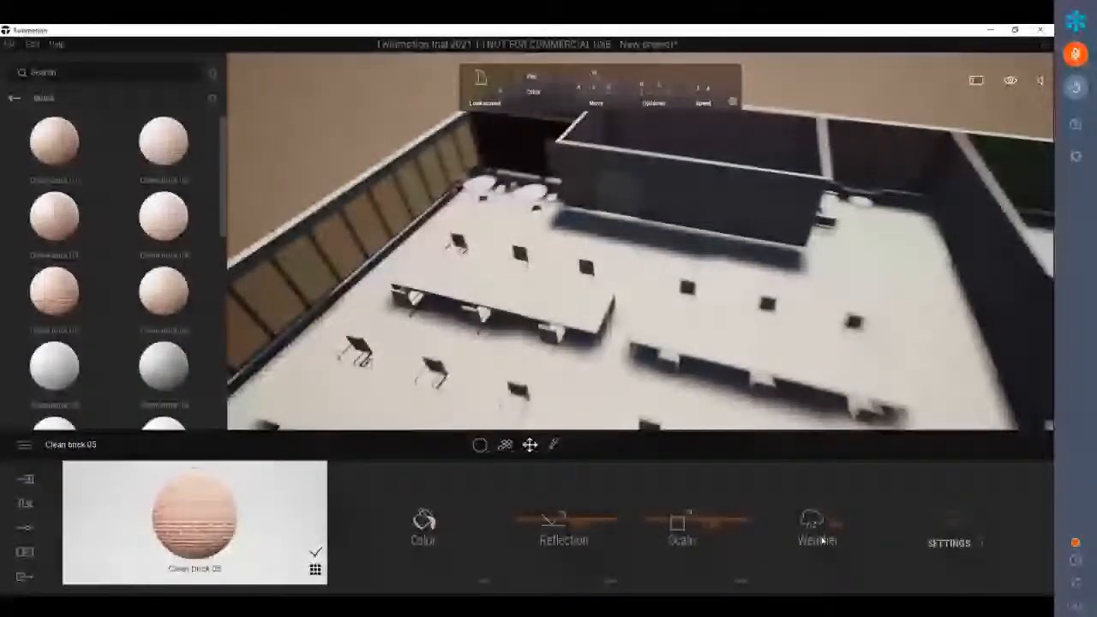
right_click_drag(549, 336, 573, 315)
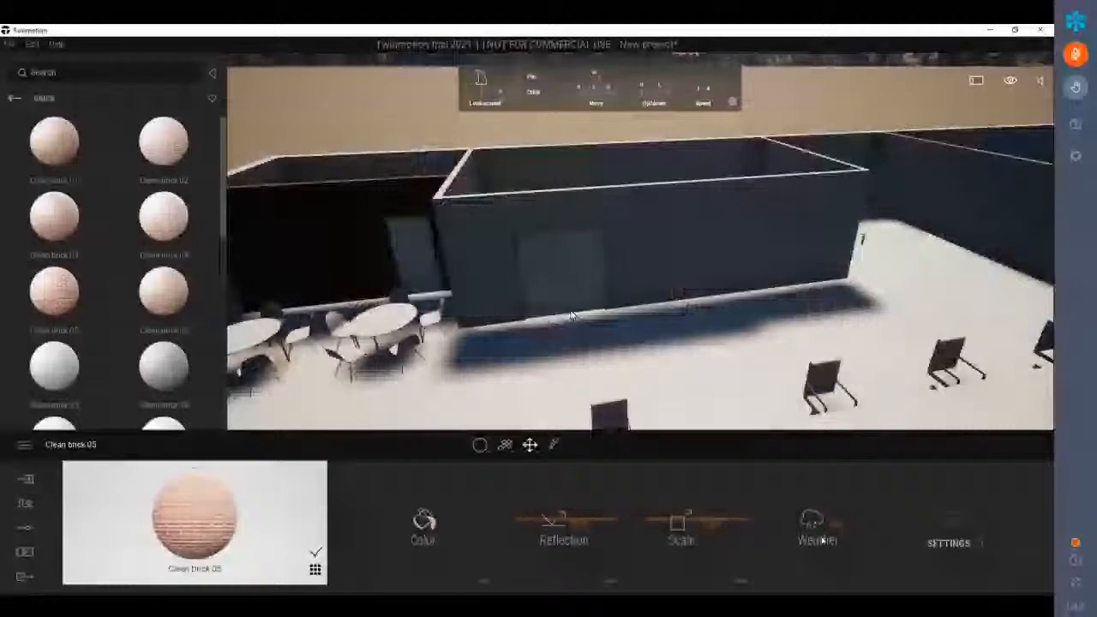
right_click_drag(572, 316, 600, 308)
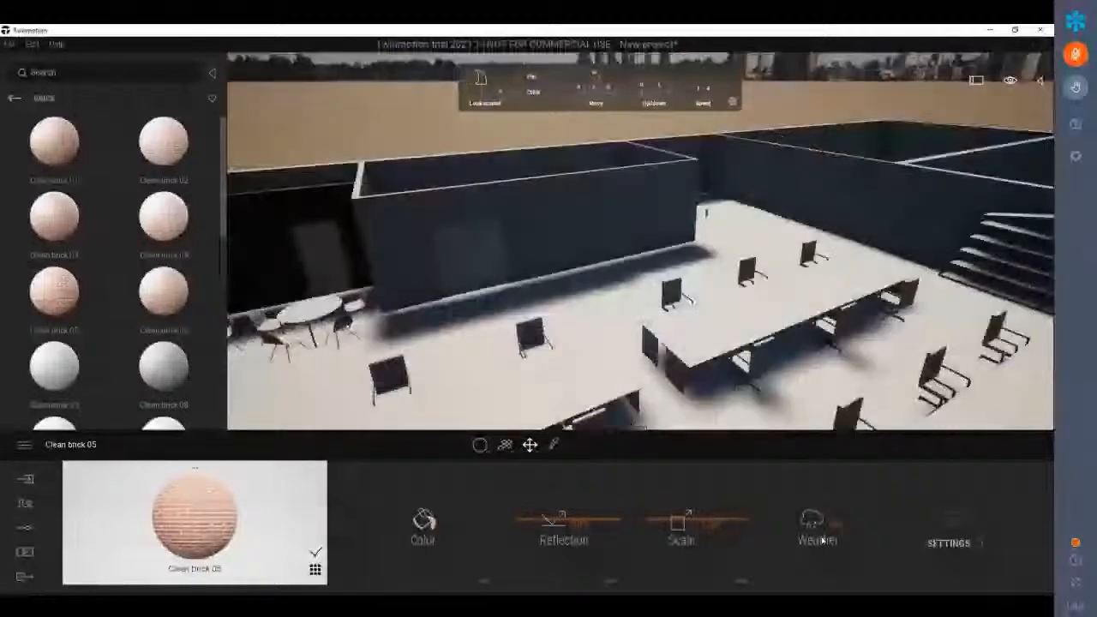
right_click_drag(692, 300, 728, 230)
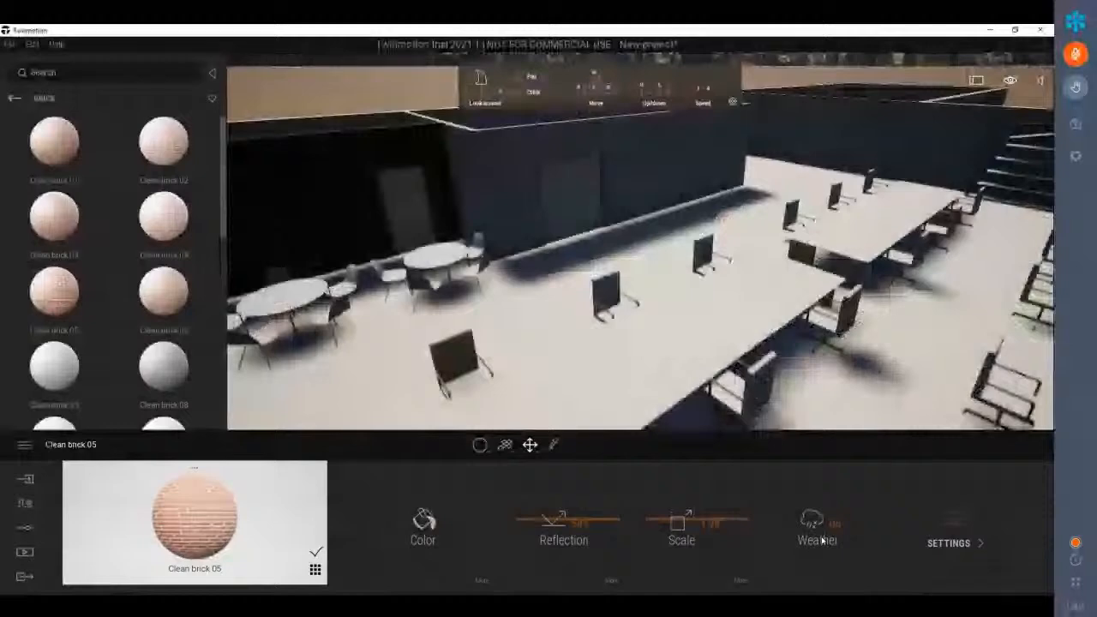
right_click_drag(948, 132, 974, 93)
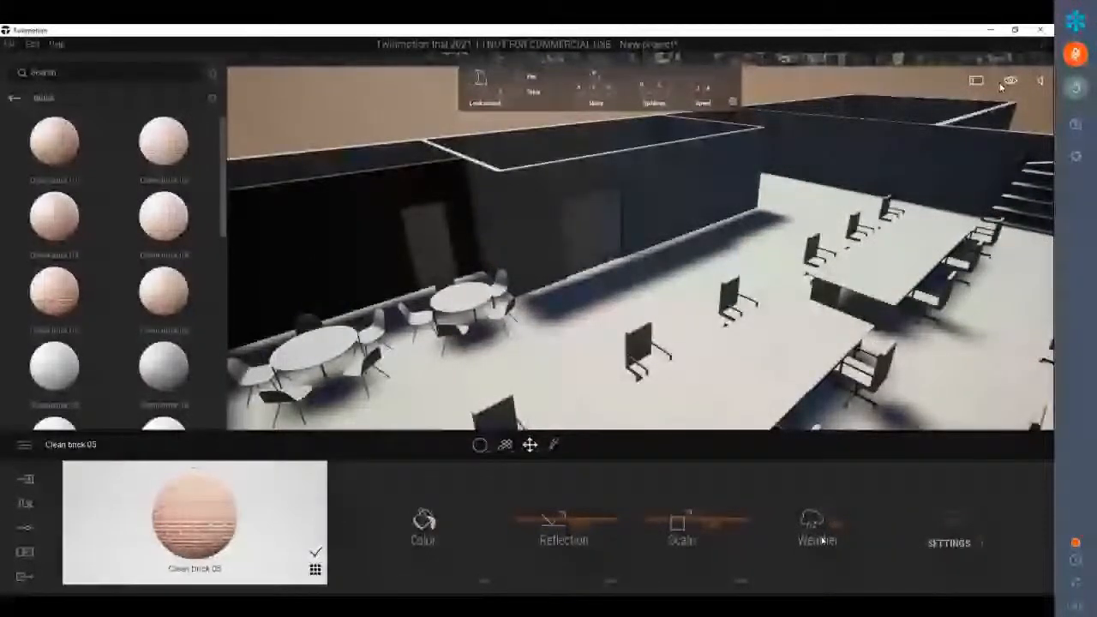
left_click(1009, 81)
mouse_move(962, 175)
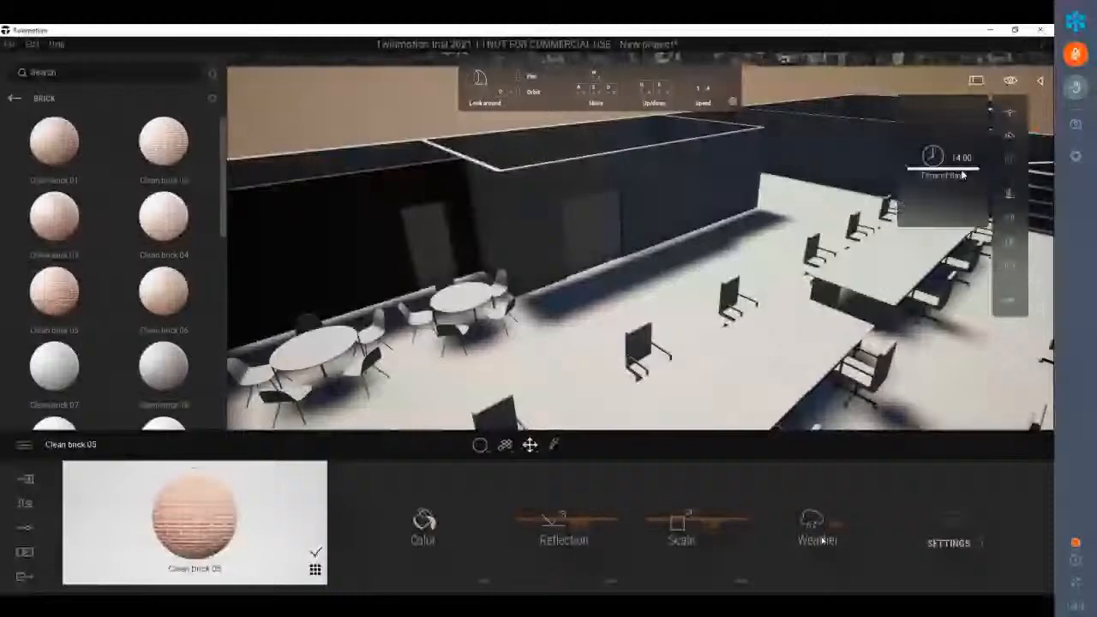
left_click_drag(961, 172, 983, 141)
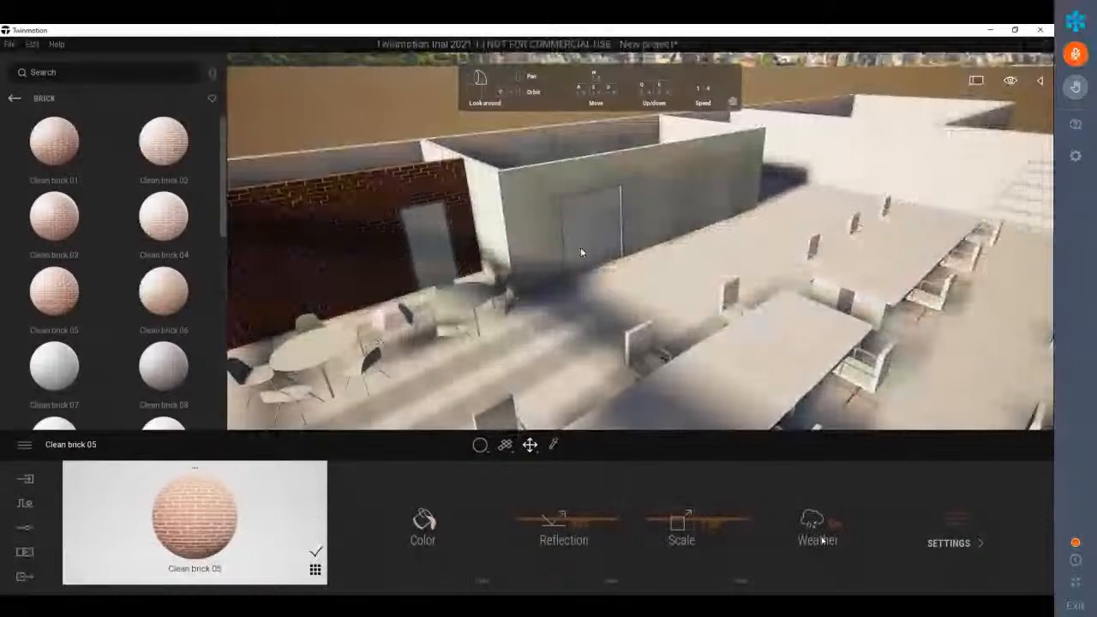
Apply Clean brick 05 to the front and adjoining side walls of the enclosed inner room
middle_click_drag(580, 252, 580, 289)
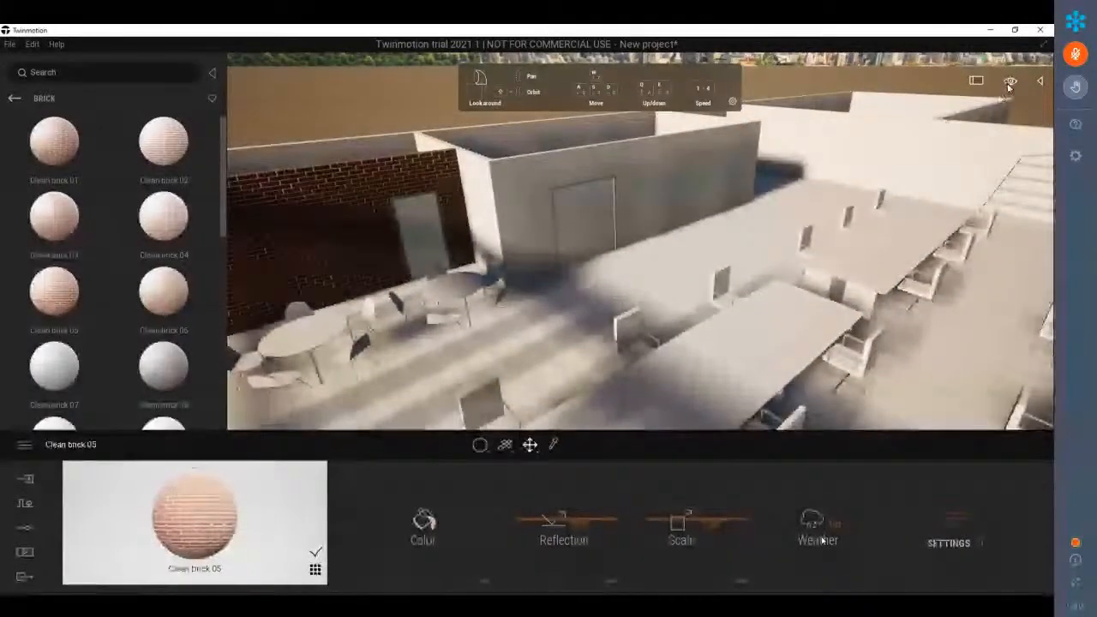
mouse_move(1001, 120)
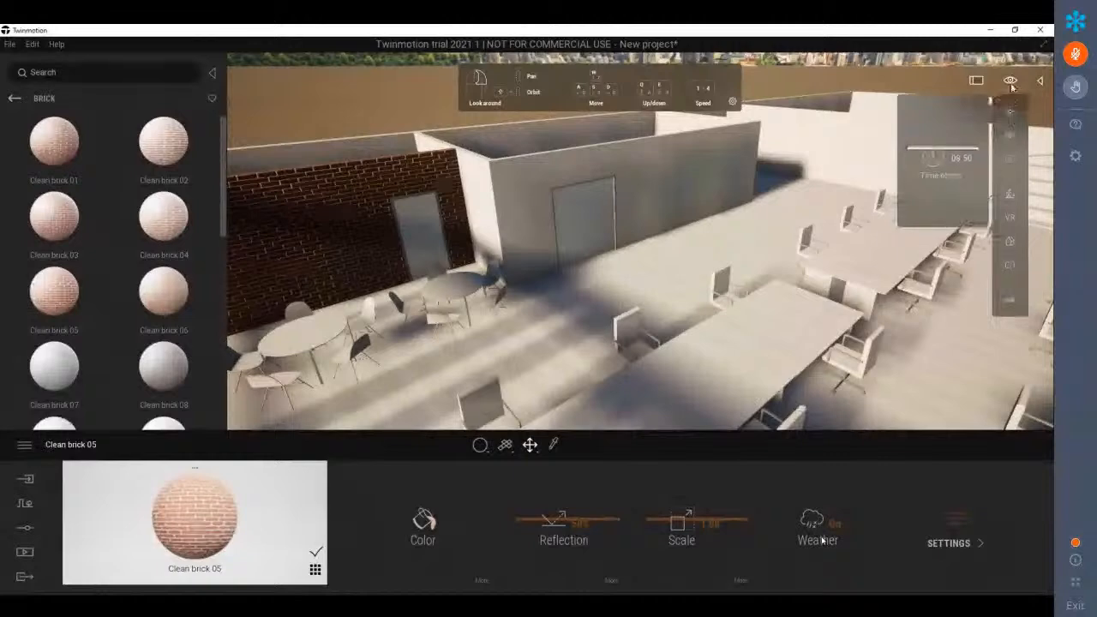
left_click_drag(70, 302, 471, 206)
left_click_drag(54, 292, 523, 210)
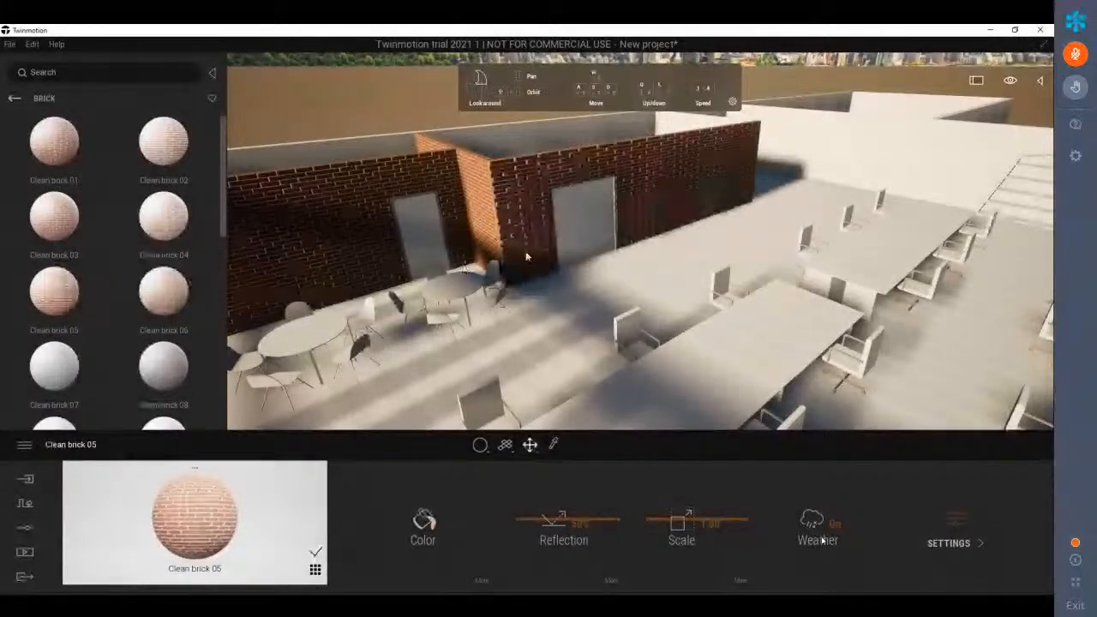
Try Bare concrete 03 from the Concrete materials on the office floor and the long partition wall near the stairs
right_click_drag(527, 256, 506, 256)
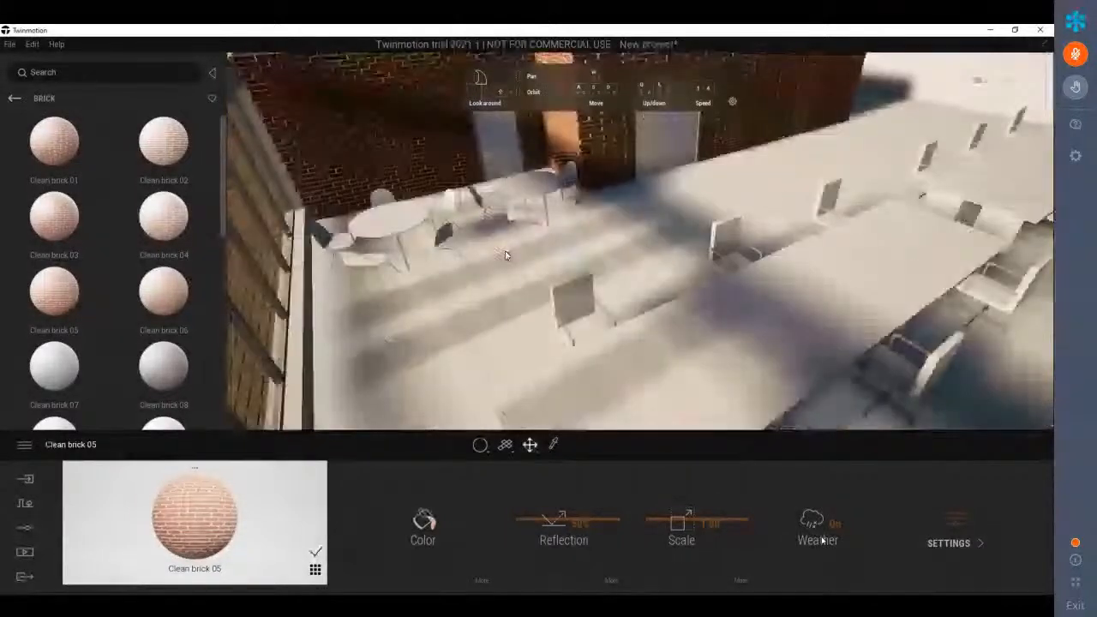
right_click_drag(506, 255, 737, 126)
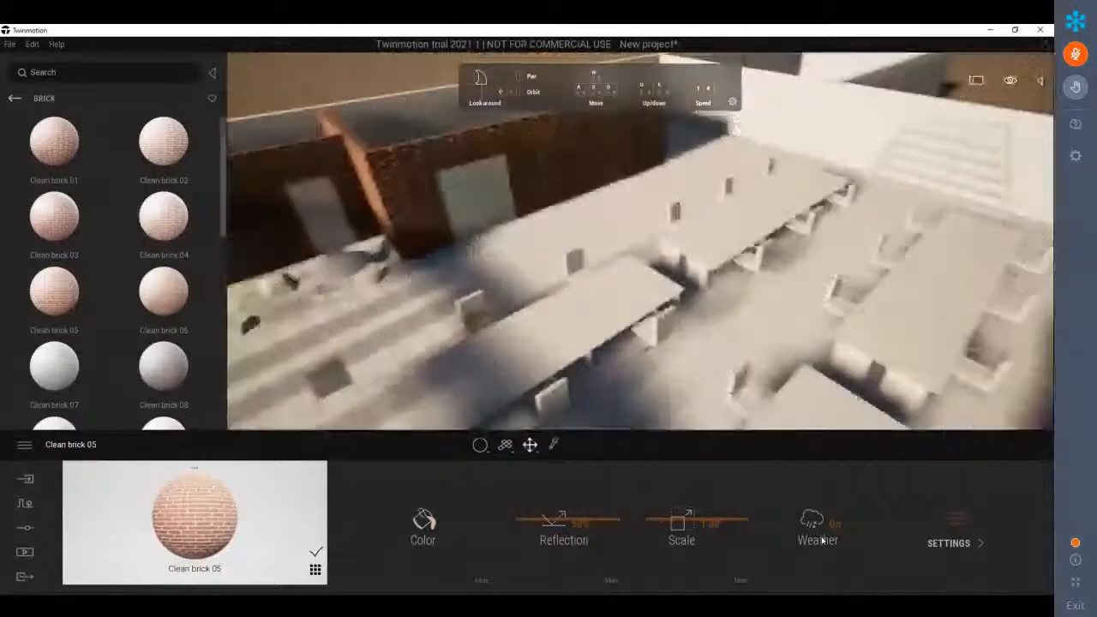
middle_click_drag(736, 126, 625, 211)
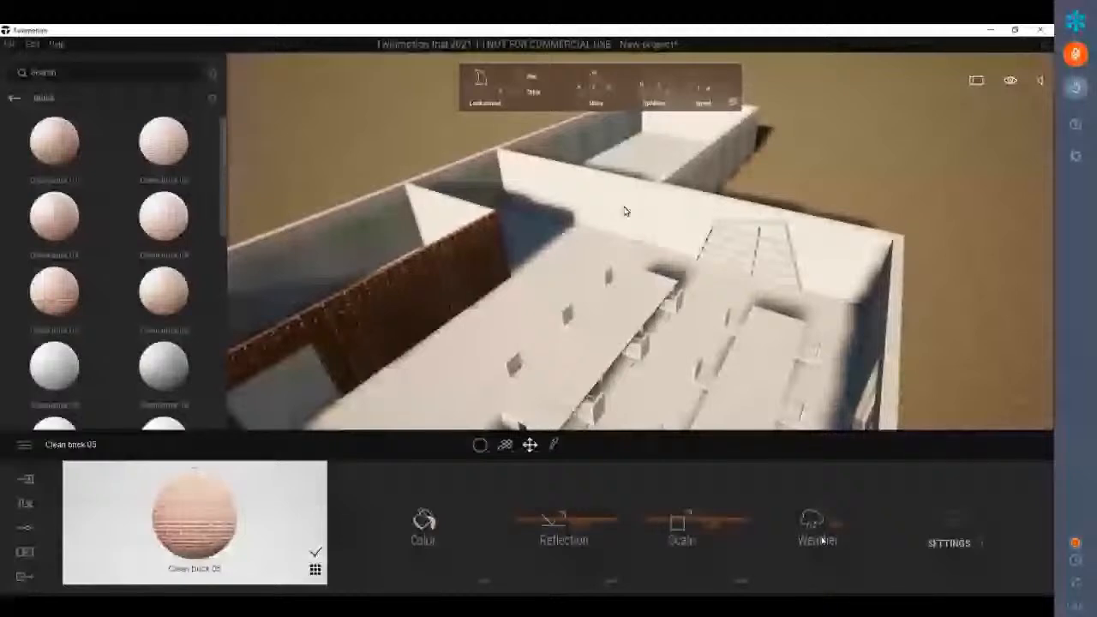
right_click_drag(626, 211, 549, 215)
mouse_move(54, 142)
left_click(15, 97)
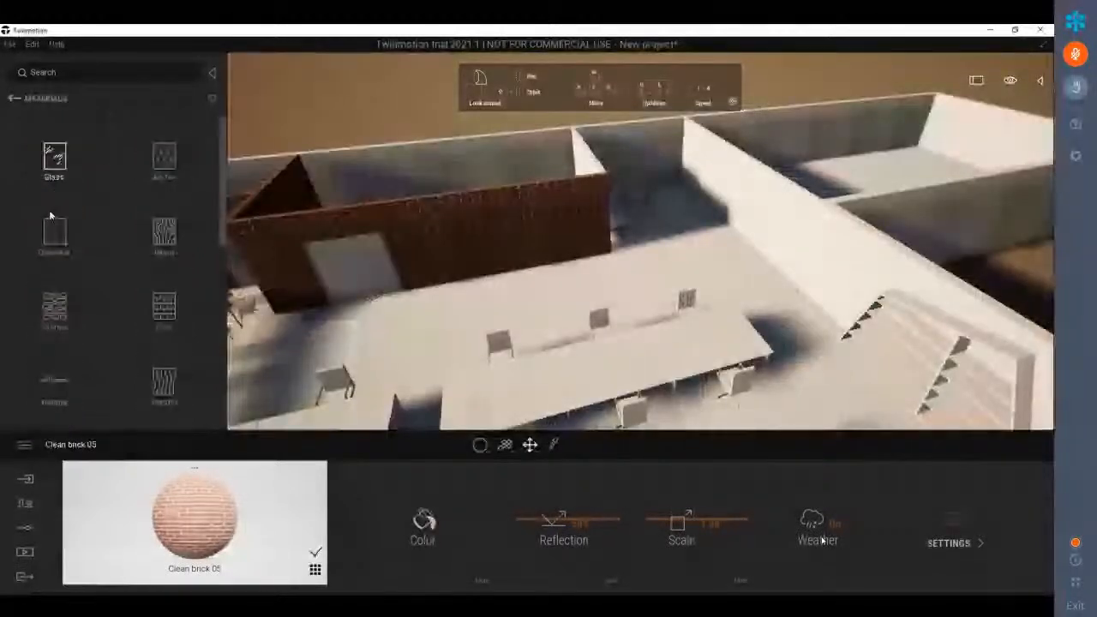
left_click(50, 212)
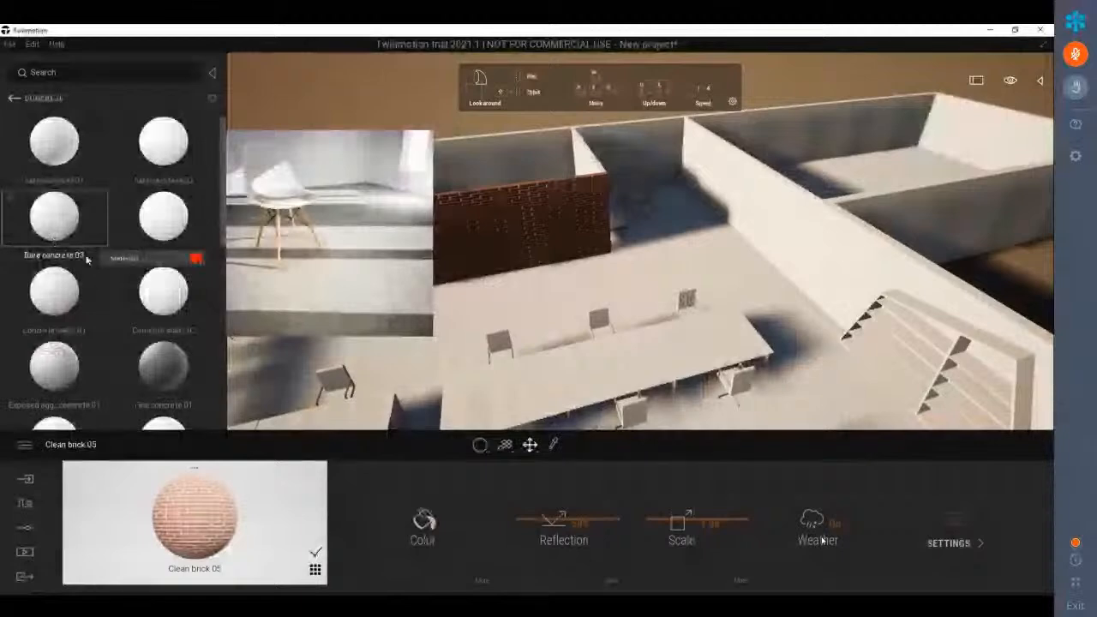
mouse_move(102, 332)
mouse_move(66, 227)
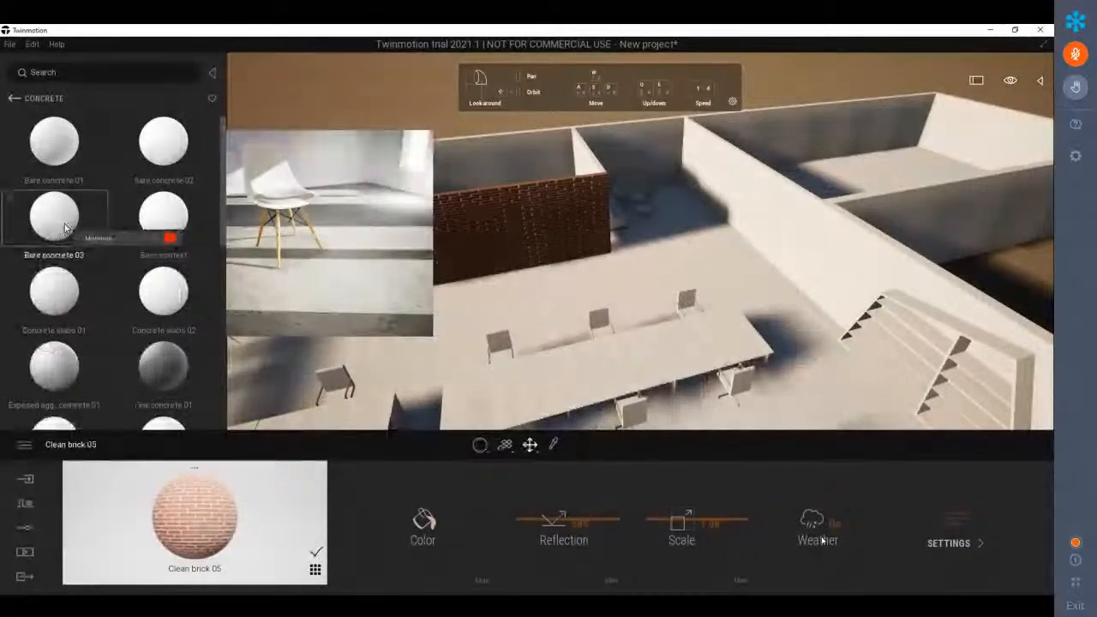
left_click(78, 219)
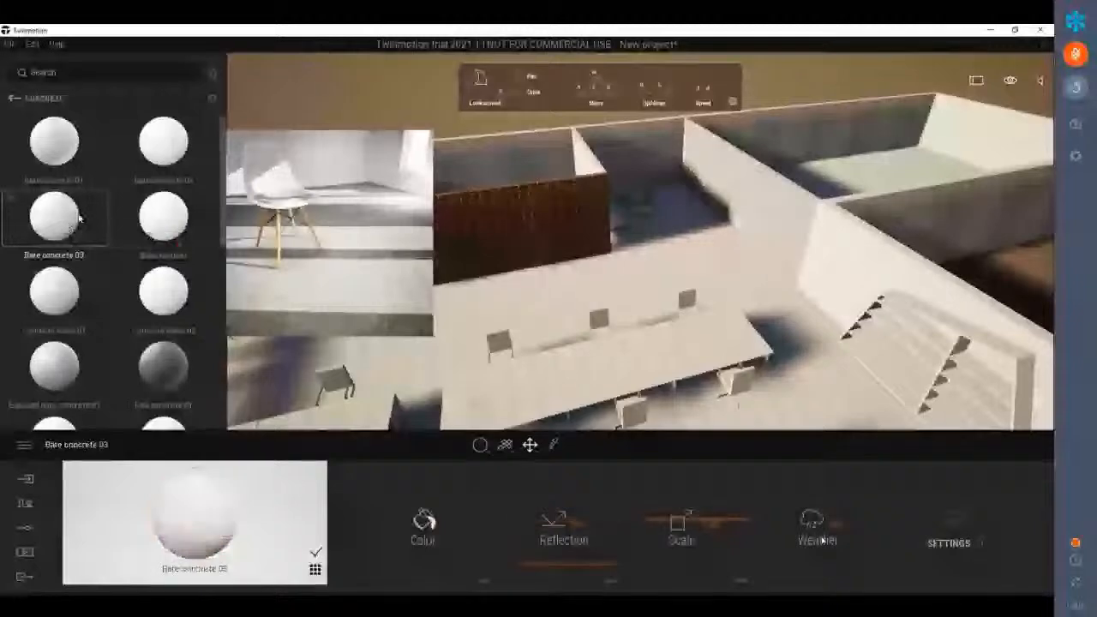
left_click_drag(79, 218, 716, 254)
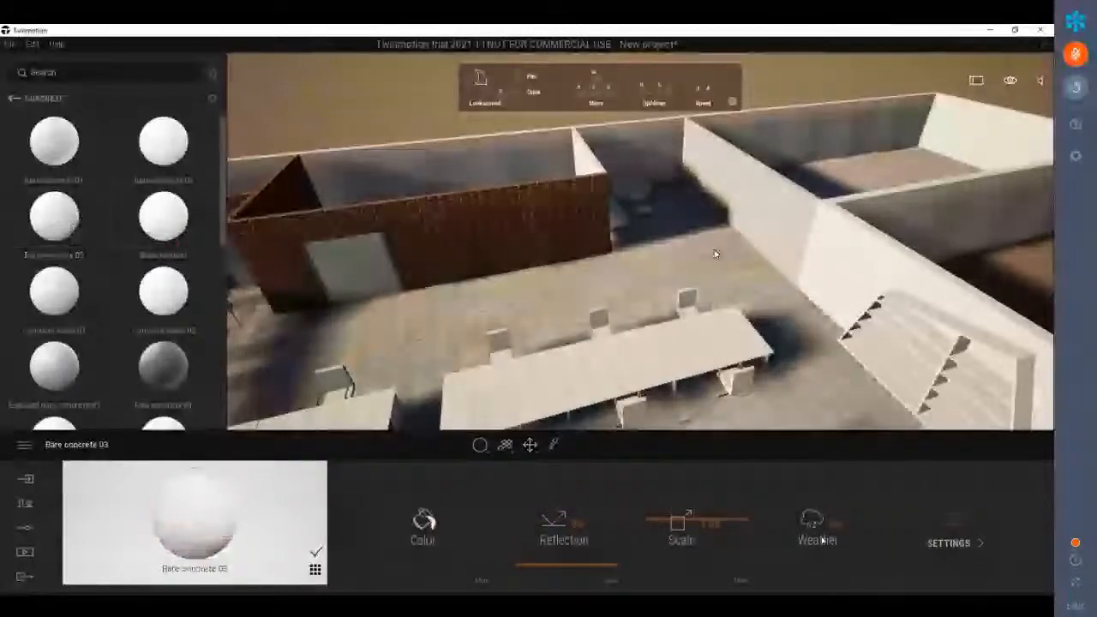
left_click_drag(152, 243, 720, 279)
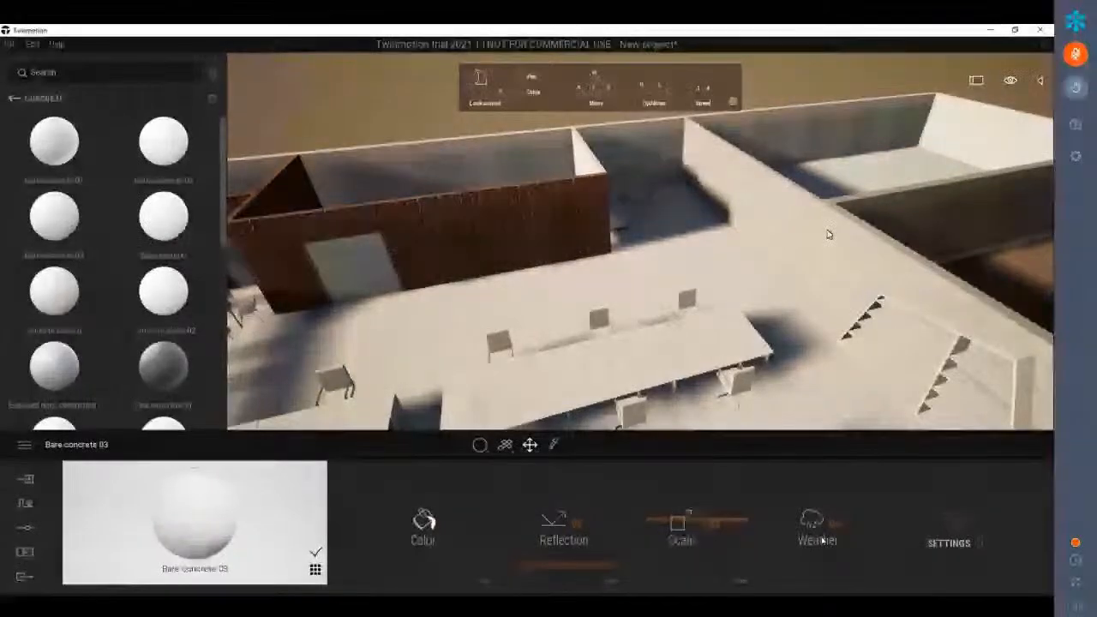
Apply Bare concrete 03 to the enclosed inner room's side wall beside the sofa area and the adjoining back walls
right_click_drag(829, 234, 822, 540)
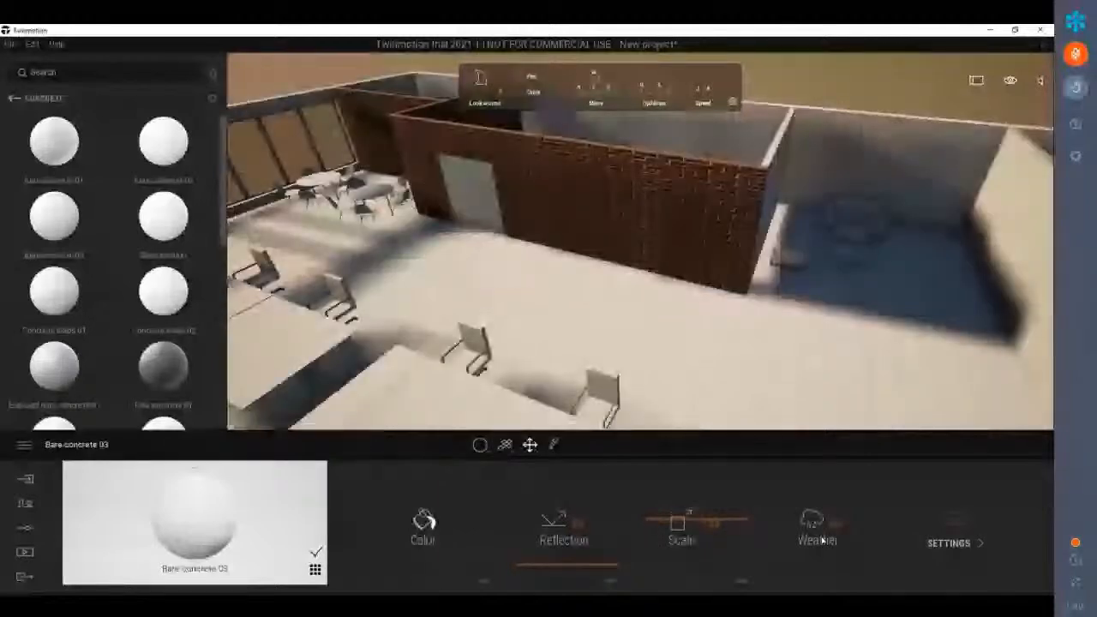
mouse_move(84, 155)
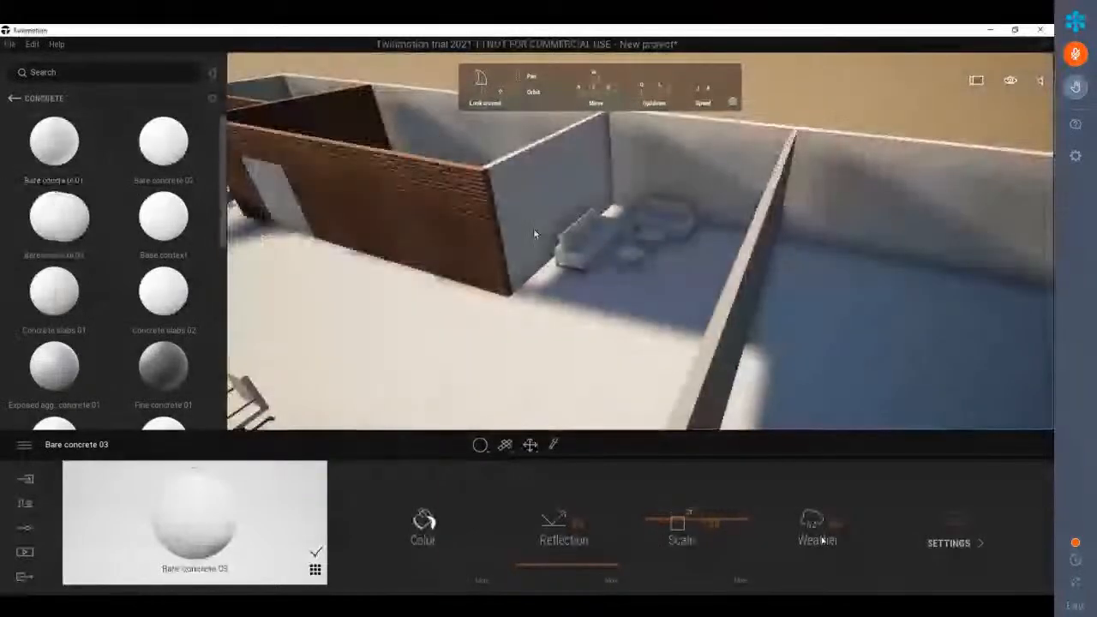
left_click_drag(55, 218, 214, 240)
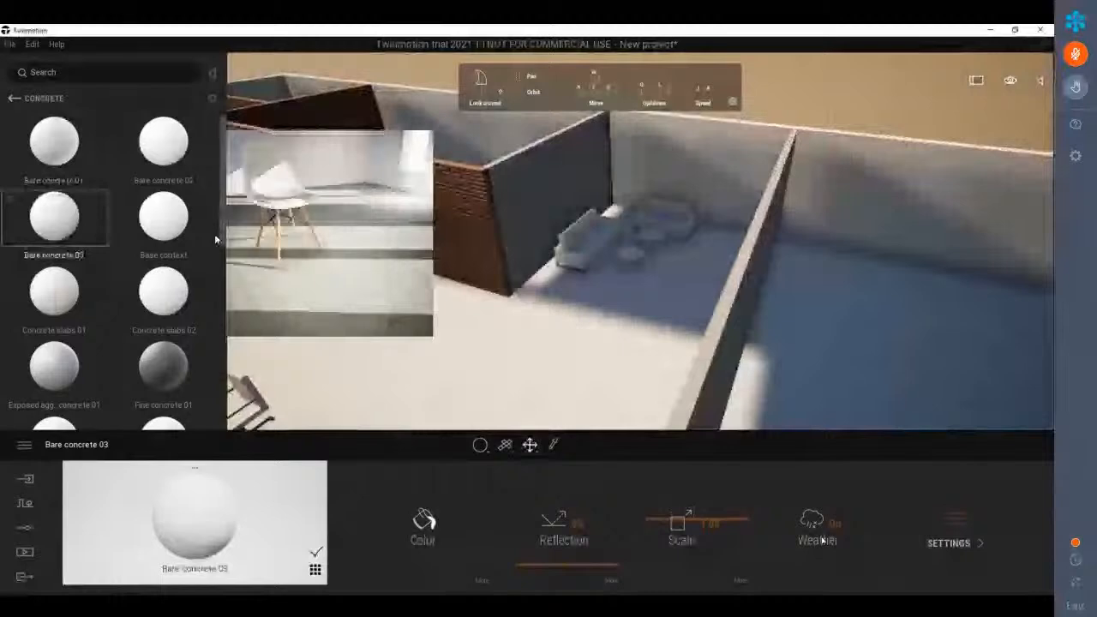
middle_click_drag(660, 166, 688, 156)
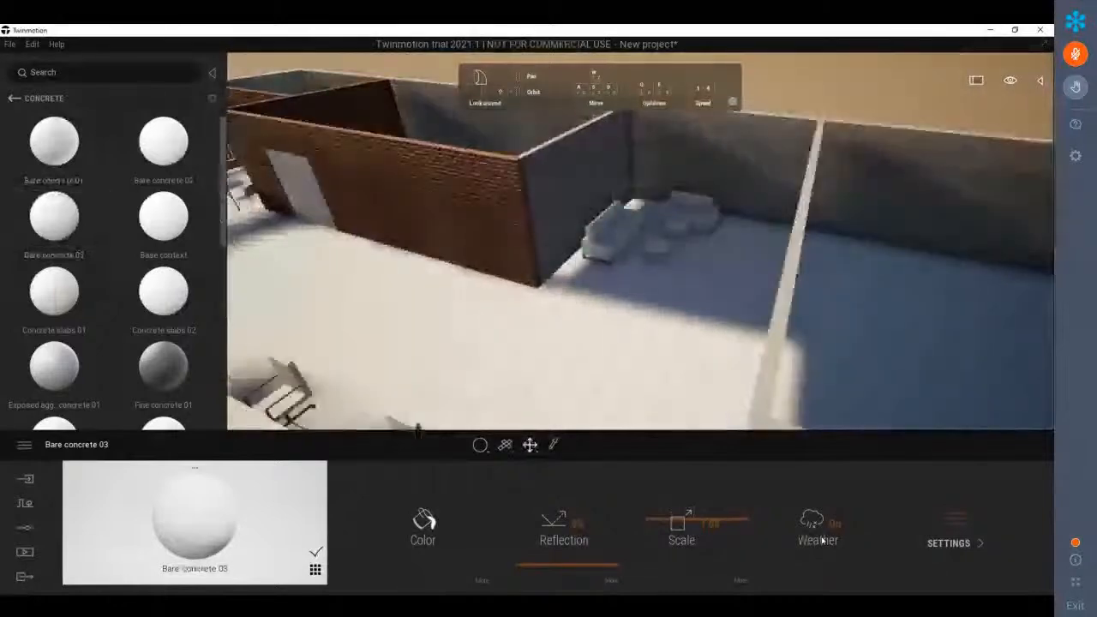
middle_click_drag(506, 310, 513, 309)
Apply Bare concrete 03 to the windowed outer wall alongside the long rows of desks
scroll(514, 309, "down", 5)
right_click_drag(515, 310, 720, 257)
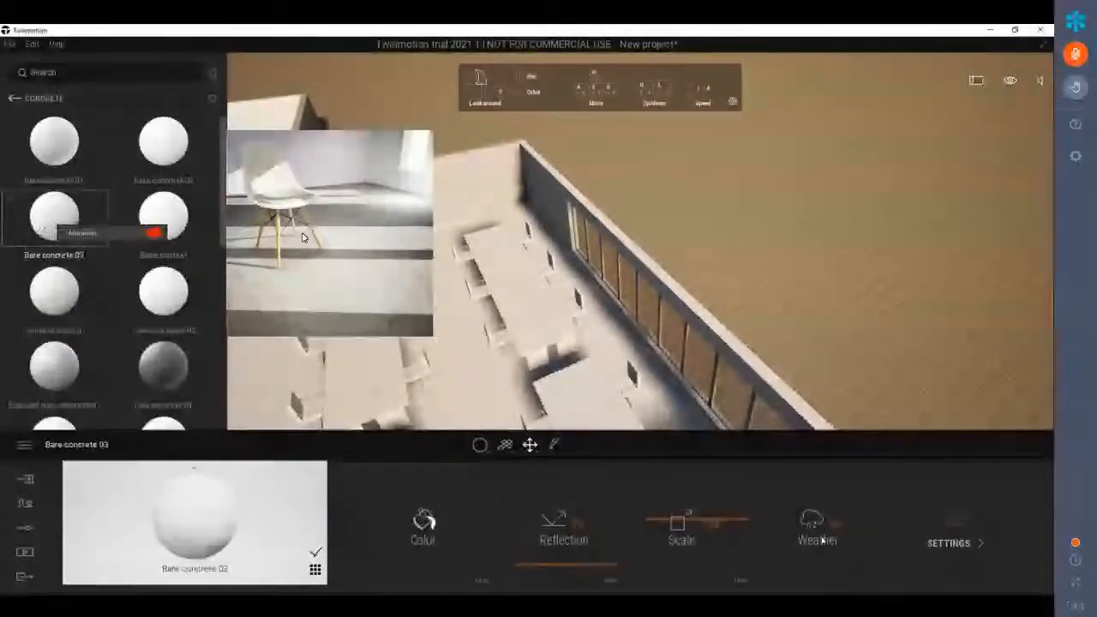
mouse_move(543, 199)
left_mouse_down()
mouse_move(534, 204)
mouse_move(542, 200)
left_mouse_up()
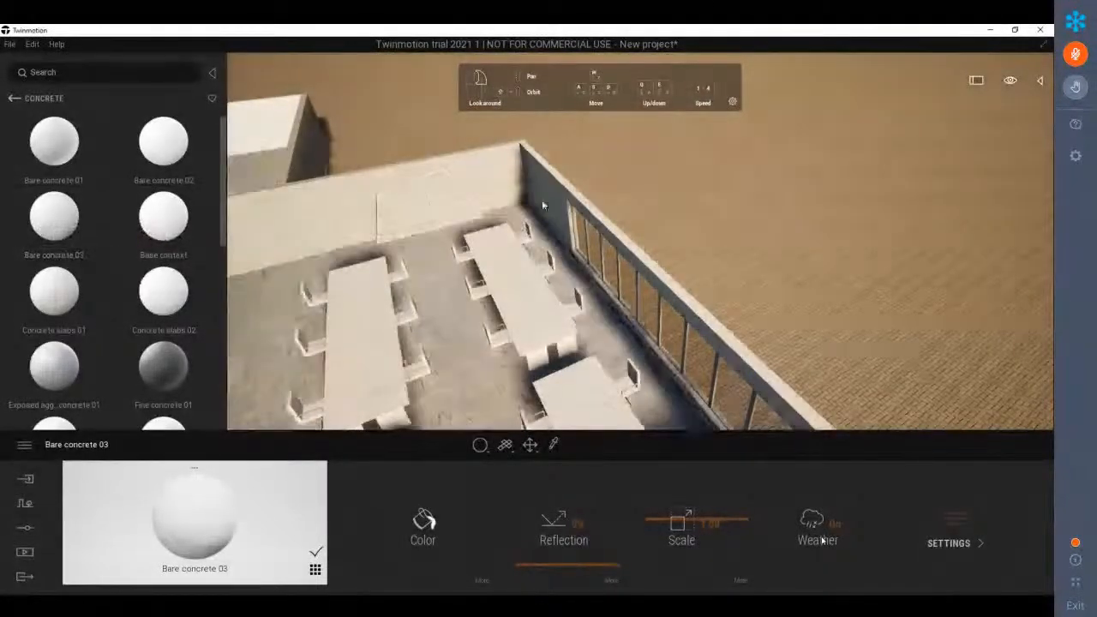
Review the brick and concrete finishes on the walls from an overview of the whole office
scroll(485, 283, "down", 1)
scroll(480, 285, "down", 2)
right_click_drag(471, 286, 407, 257)
right_click_drag(583, 304, 551, 301)
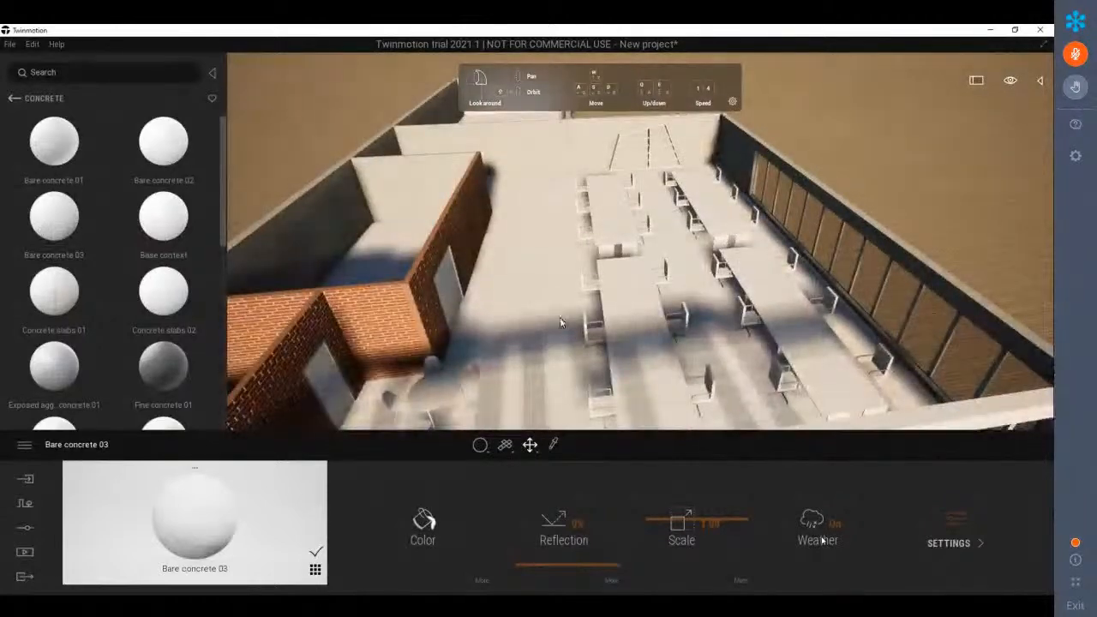
scroll(560, 319, "down", 3)
right_click_drag(696, 336, 682, 306)
mouse_move(692, 263)
right_mouse_down()
mouse_move(743, 265)
mouse_move(747, 281)
mouse_move(699, 246)
right_mouse_up()
middle_click_drag(698, 244, 619, 280)
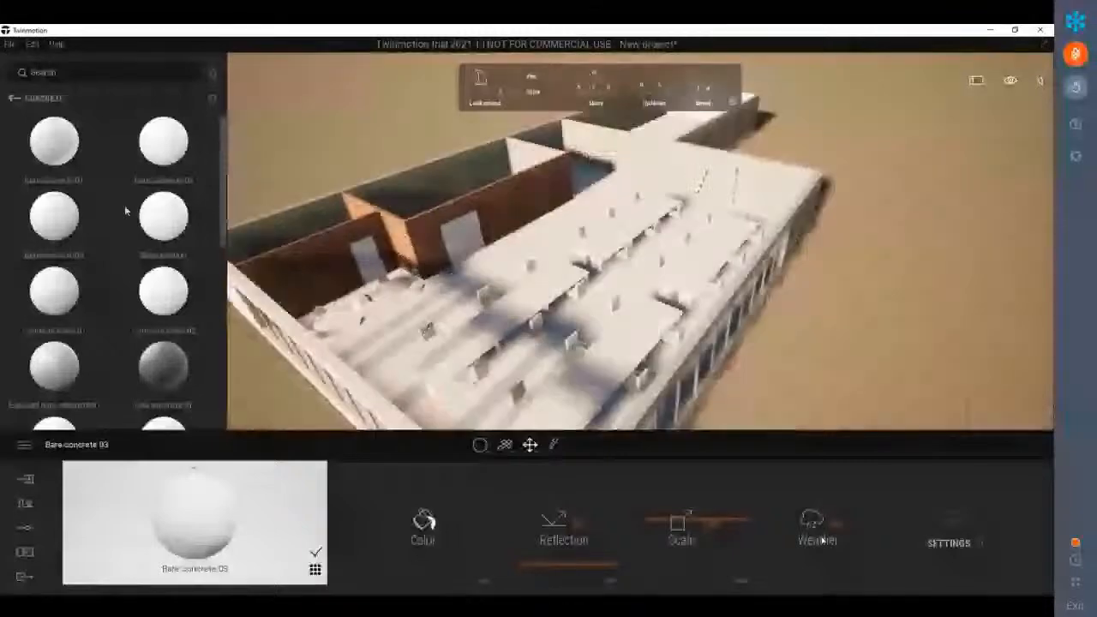
Apply Long pile carpet 01 from the Fabric materials to the office floor
left_click(12, 100)
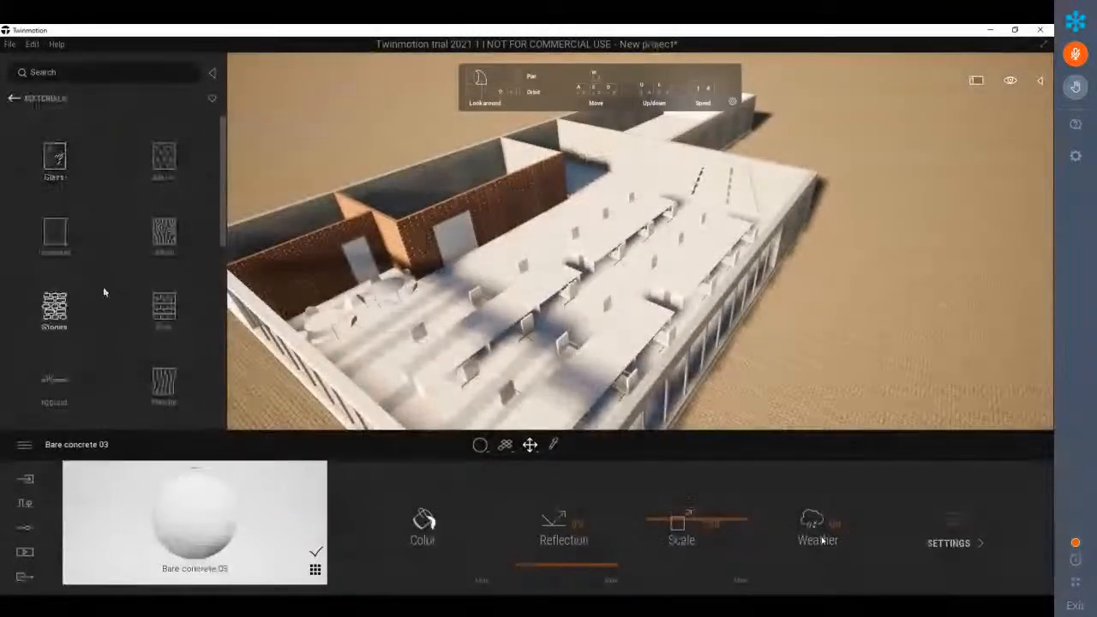
scroll(107, 304, "down", 3)
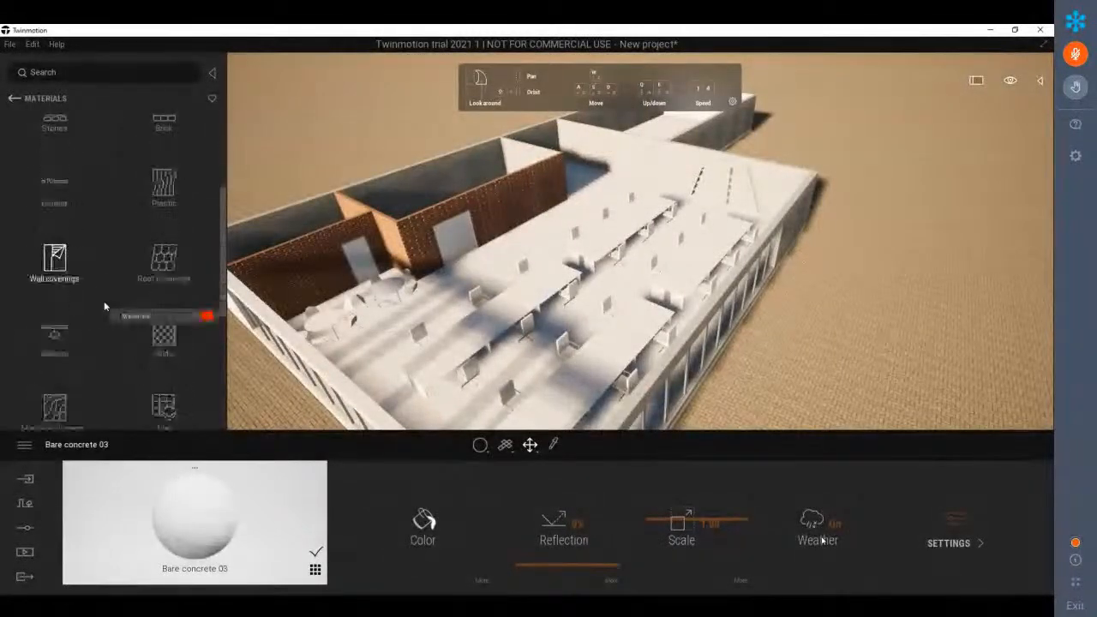
scroll(106, 301, "down", 2)
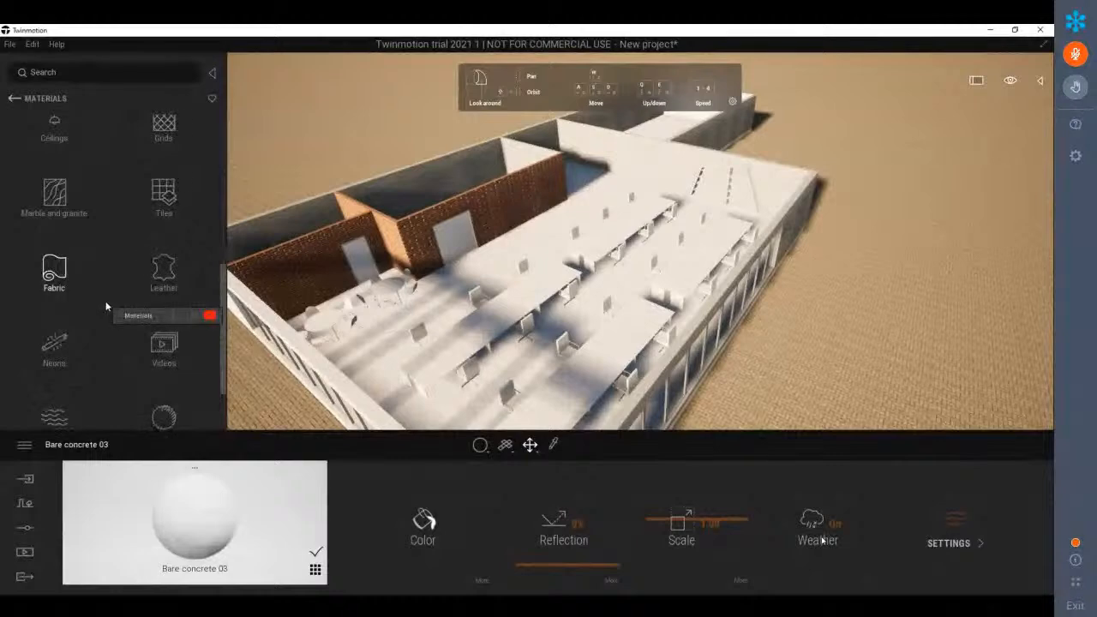
left_click(54, 247)
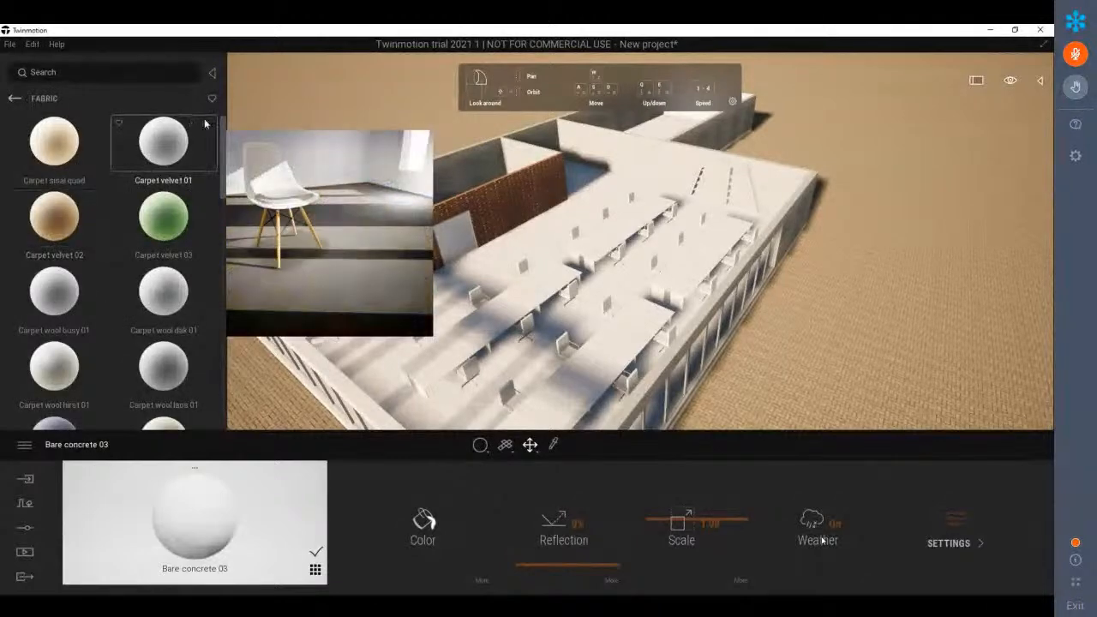
scroll(220, 169, "down", 1)
left_click_drag(220, 169, 229, 342)
mouse_move(176, 219)
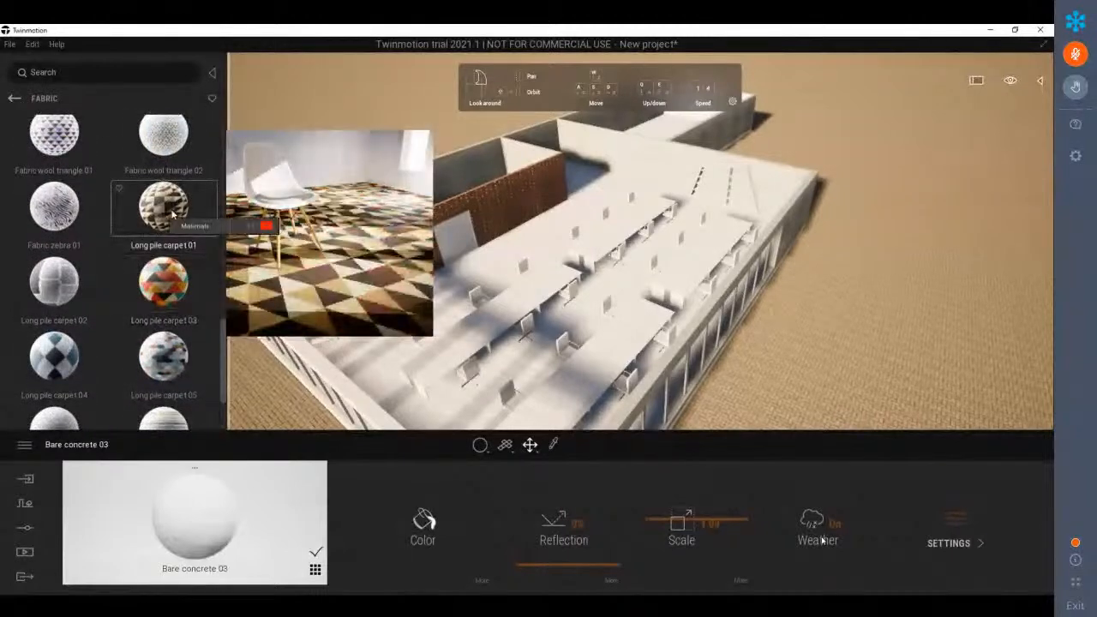
left_click(175, 218)
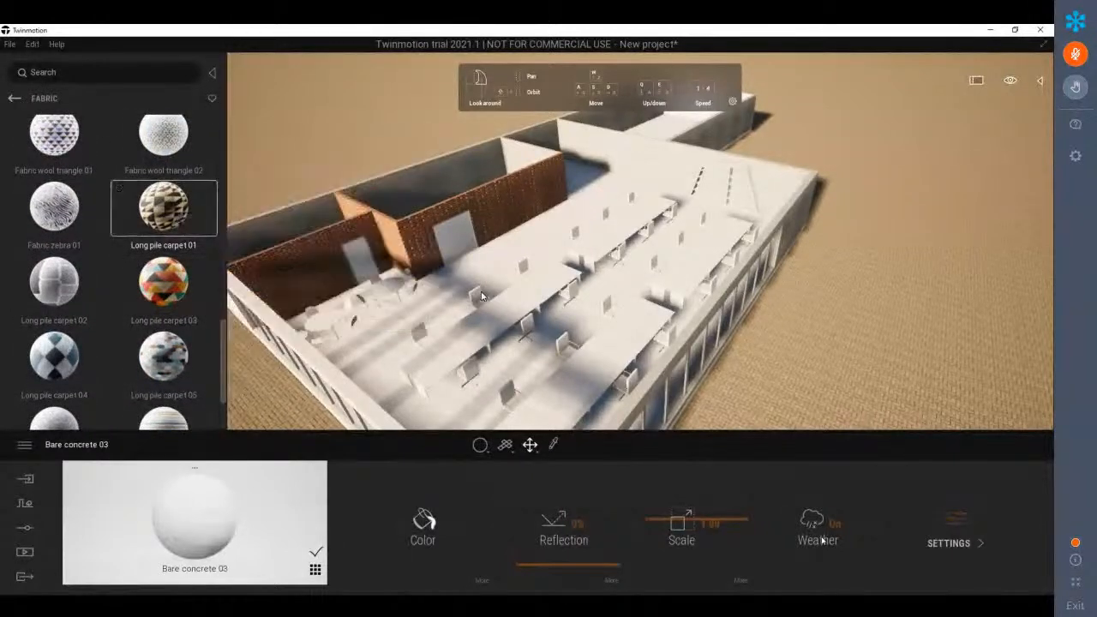
left_click_drag(324, 268, 374, 334)
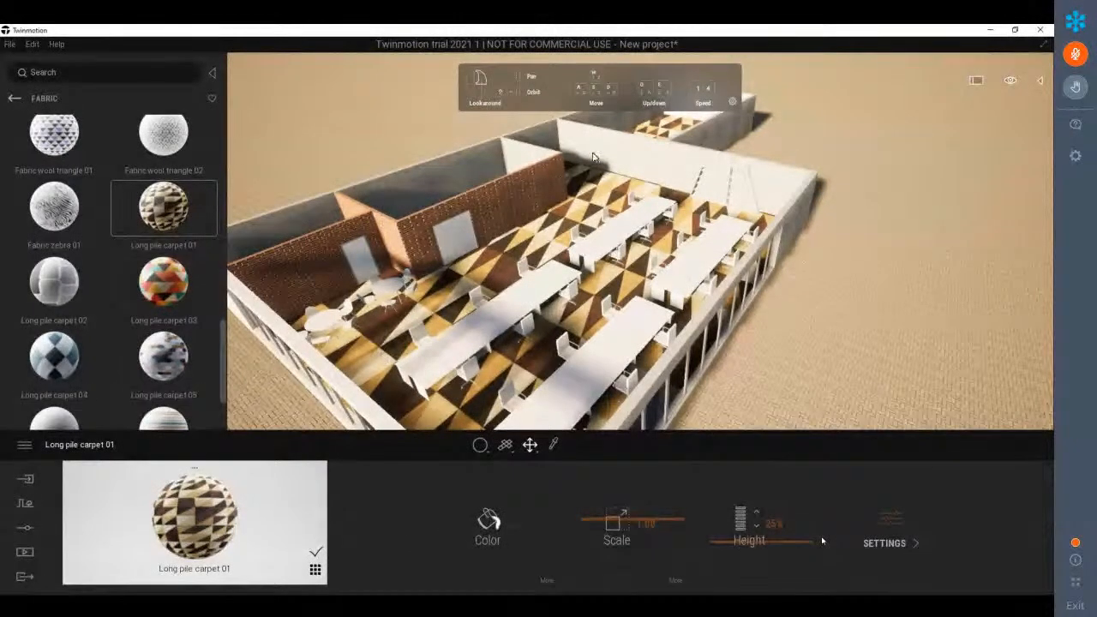
Set the scale of the floor's Long pile carpet 01 material to 0.30
left_click_drag(617, 525, 557, 525)
left_click_drag(612, 547, 611, 551)
middle_click_drag(452, 352, 489, 310)
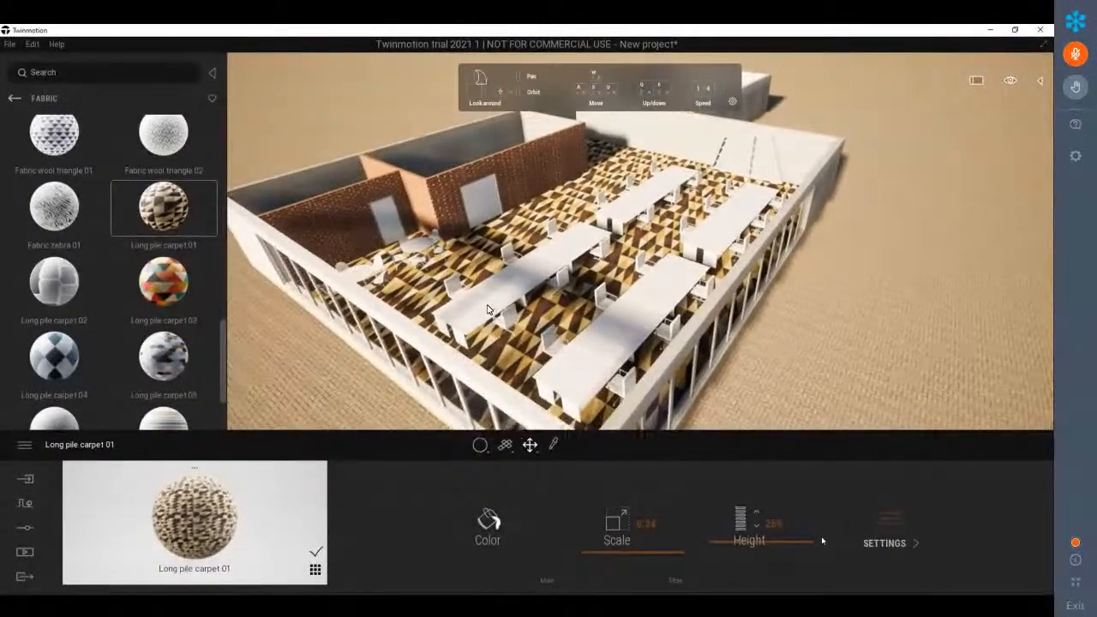
scroll(489, 310, "up", 4)
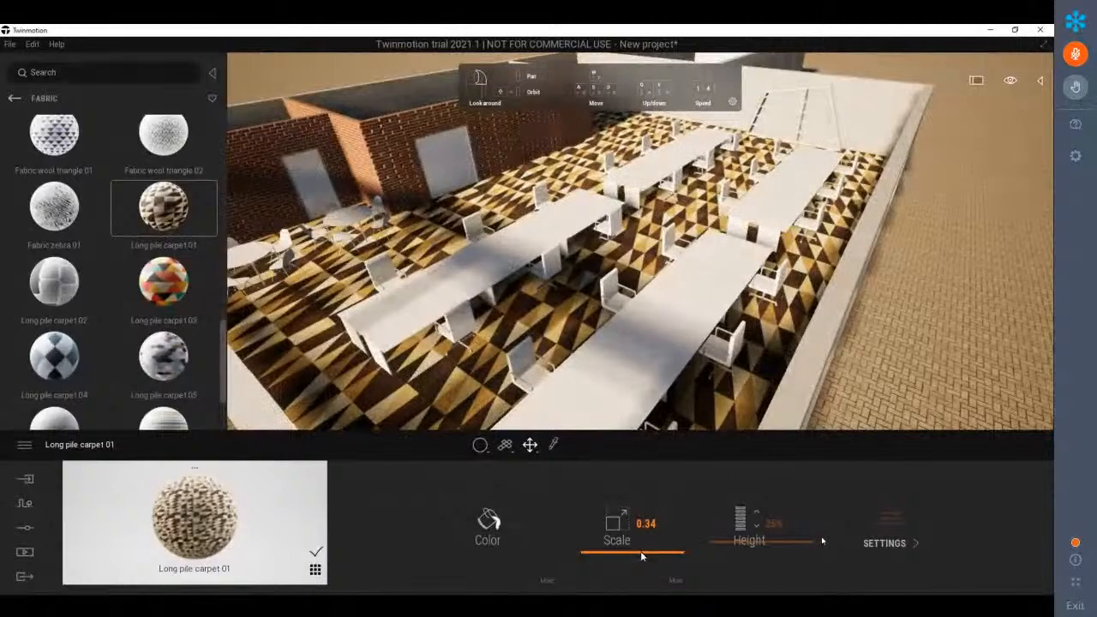
left_click(640, 553)
left_click_drag(640, 556, 639, 551)
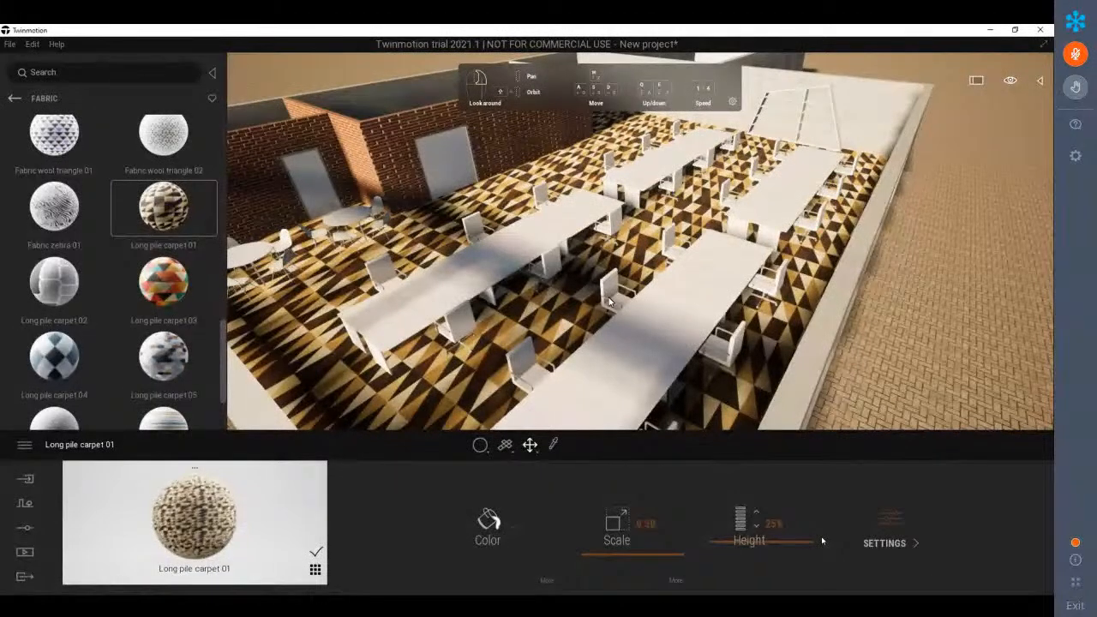
scroll(682, 317, "down", 3)
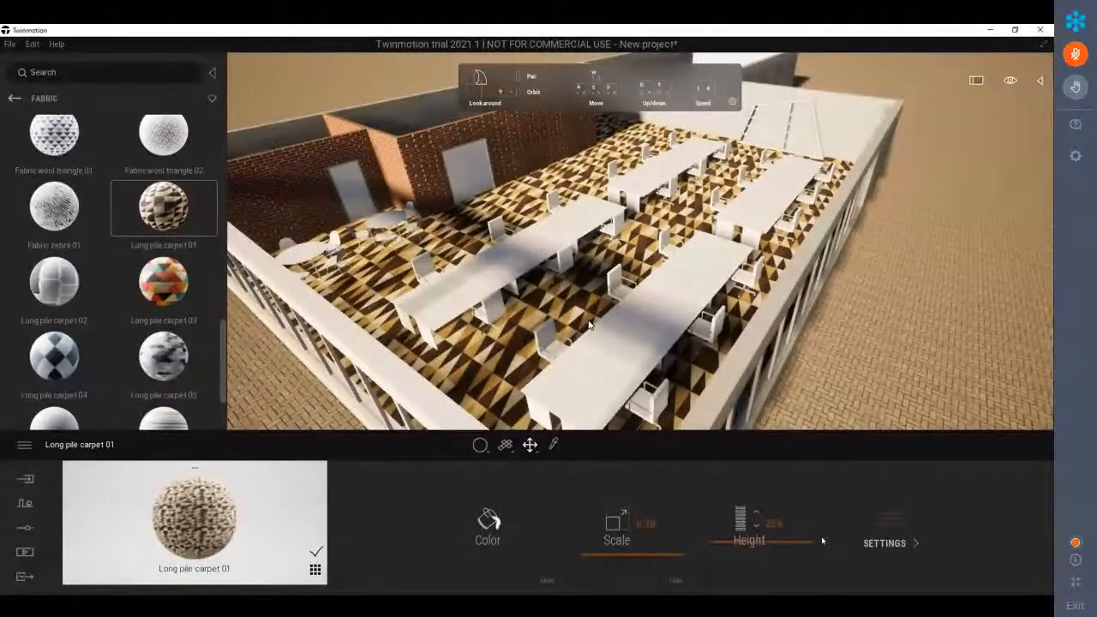
Browse the office tables in the Home object library down to the Torq box desk sets
left_click(14, 98)
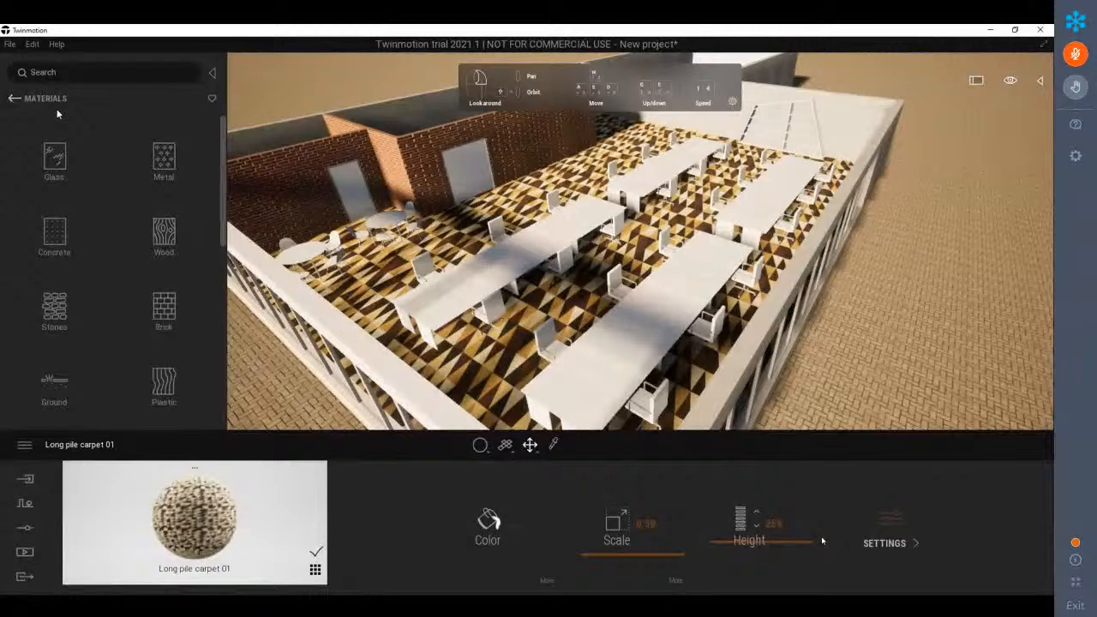
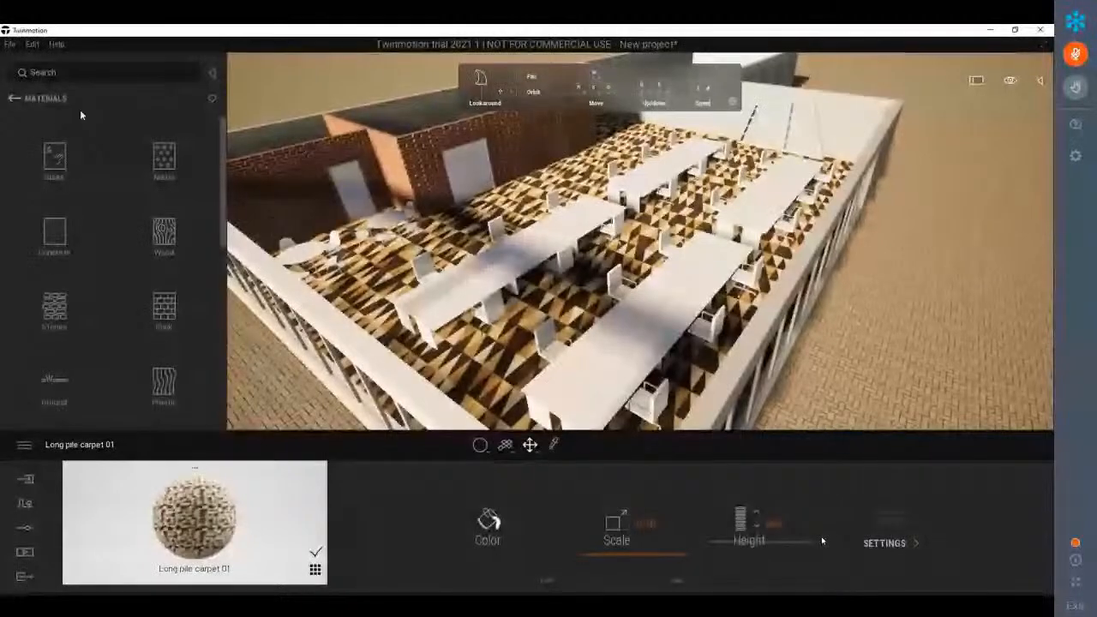
left_click(14, 99)
left_click(54, 233)
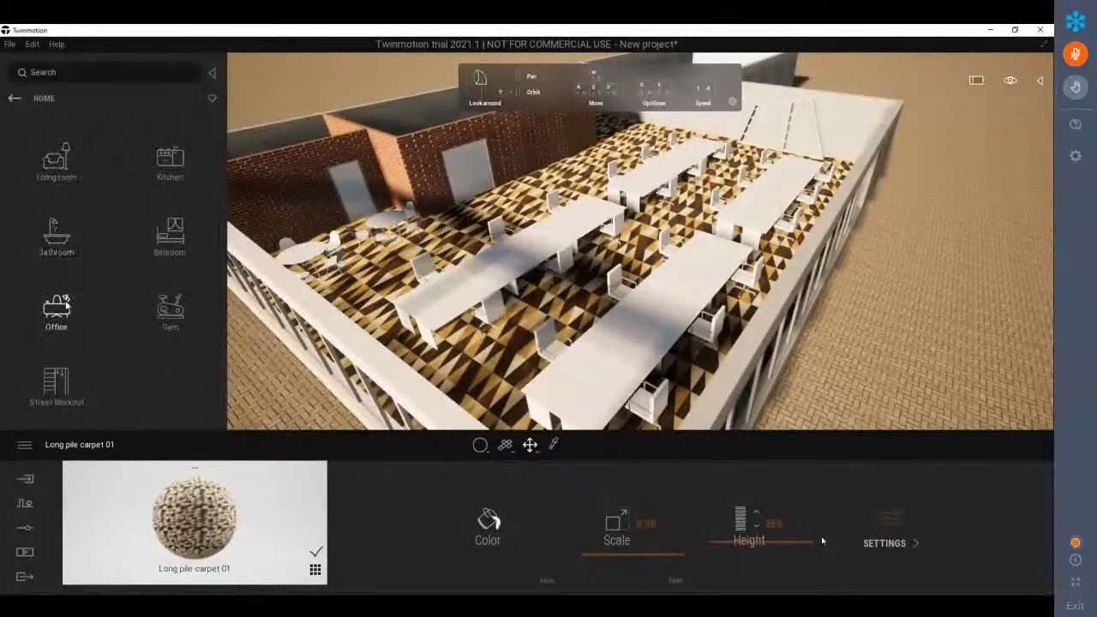
left_click(56, 309)
left_click(170, 158)
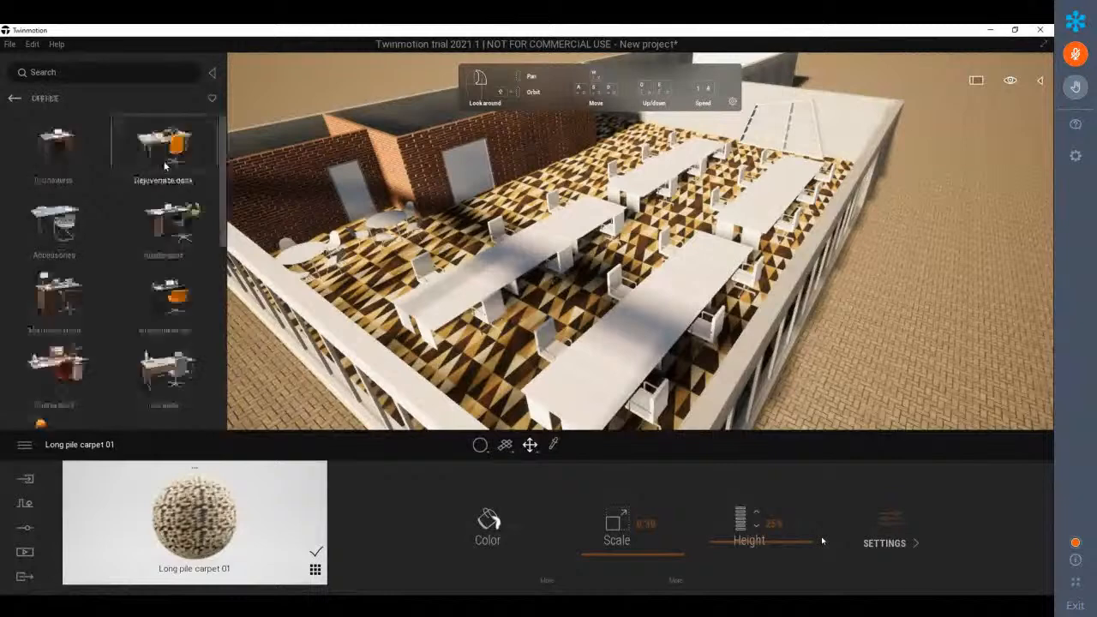
scroll(148, 281, "down", 3)
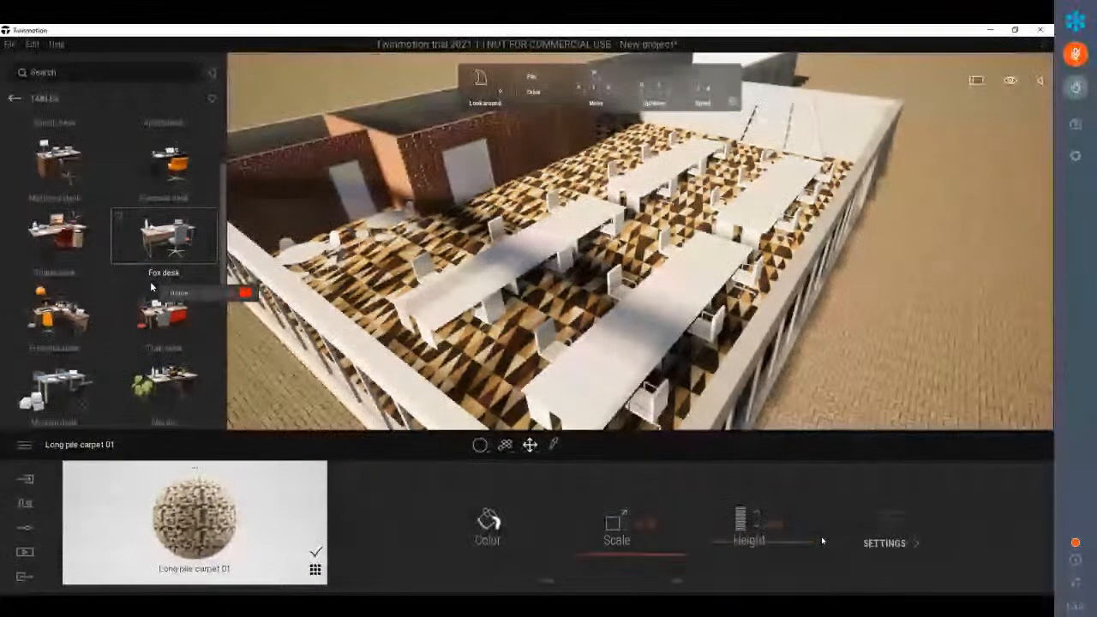
scroll(151, 287, "down", 2)
scroll(151, 286, "down", 5)
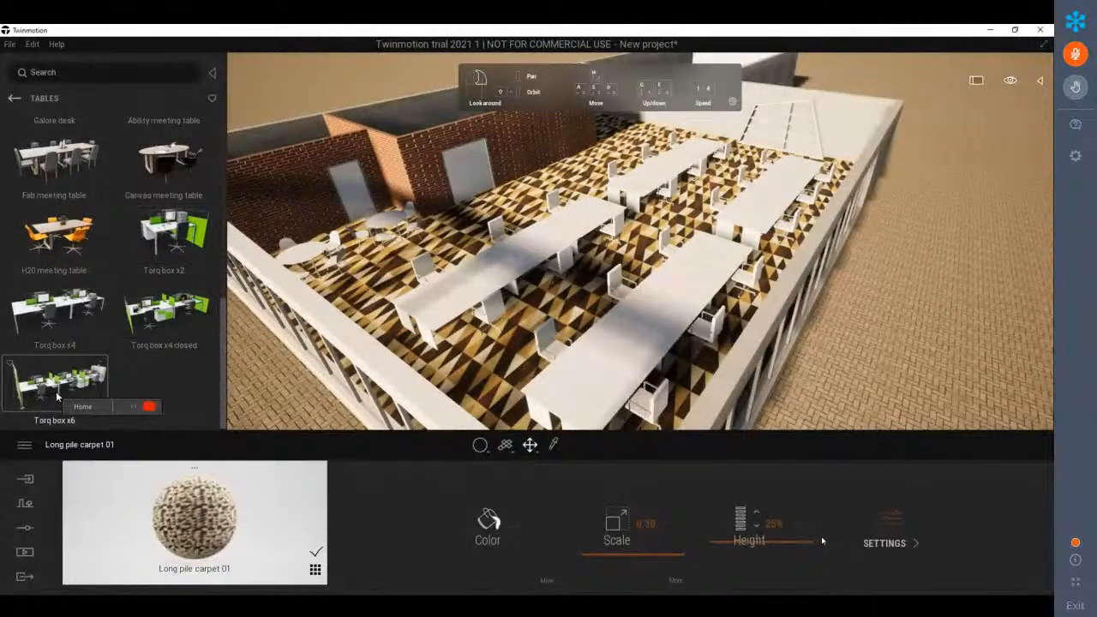
scroll(632, 281, "down", 2)
Filter the scene objects by "desk", hide all Furniture_Desk_Chair and Furniture_Desk items, and clear the filter
middle_click_drag(632, 281, 551, 310)
middle_click_drag(586, 271, 590, 275)
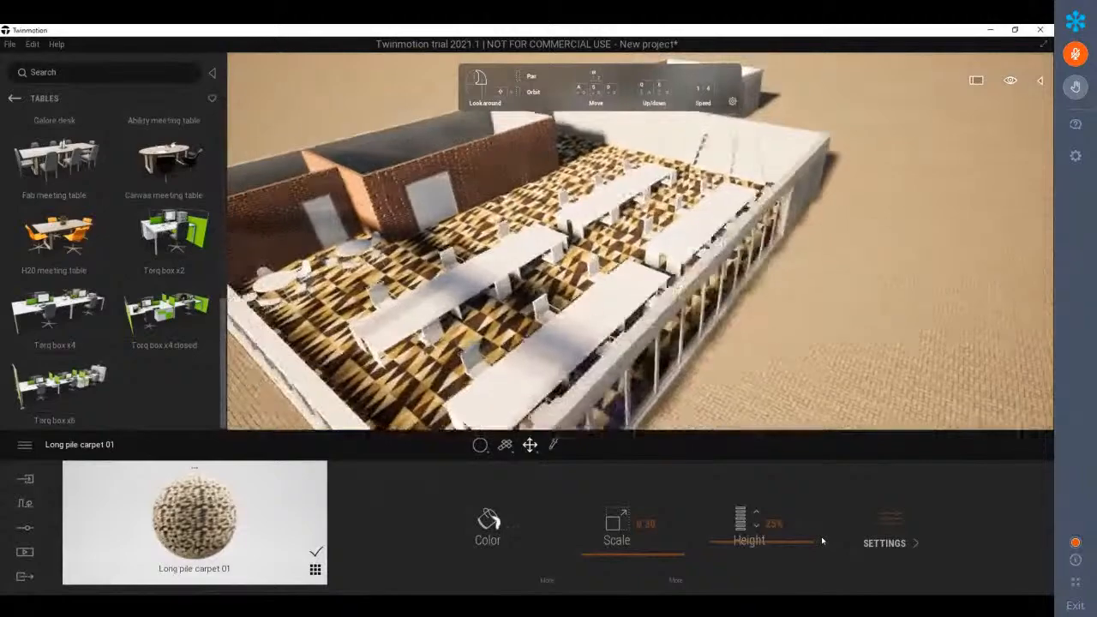
scroll(589, 274, "up", 3)
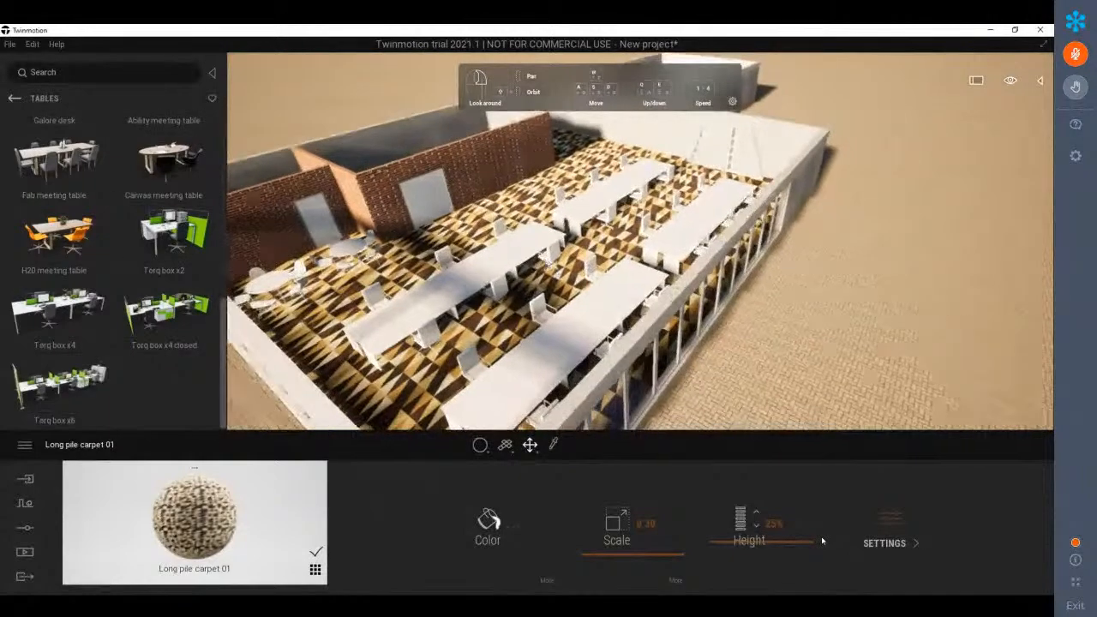
scroll(525, 233, "down", 3)
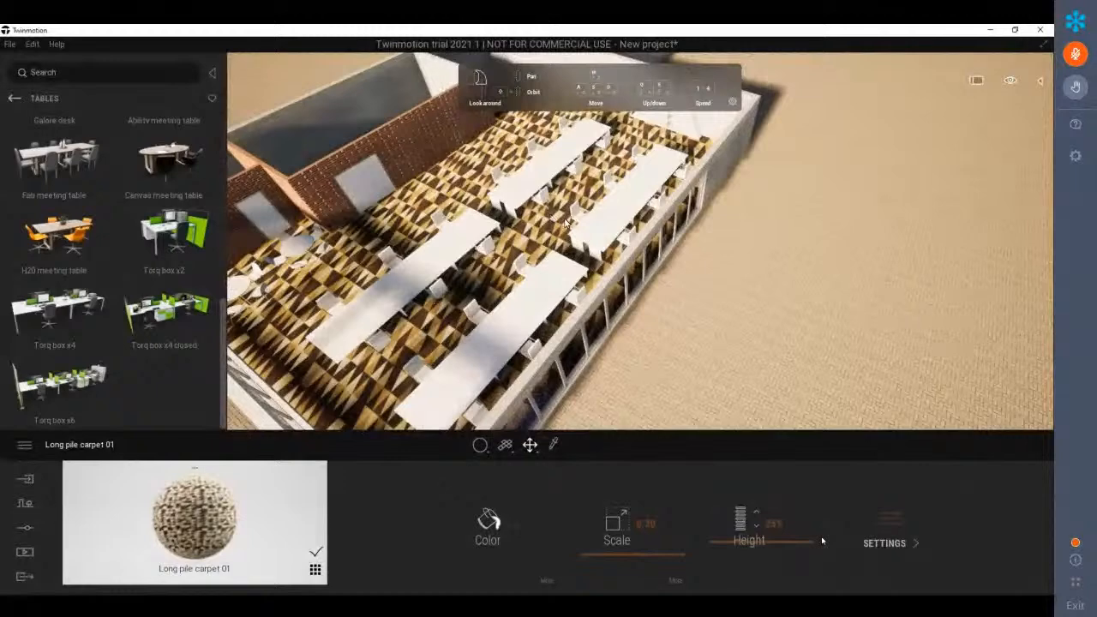
left_click(1039, 79)
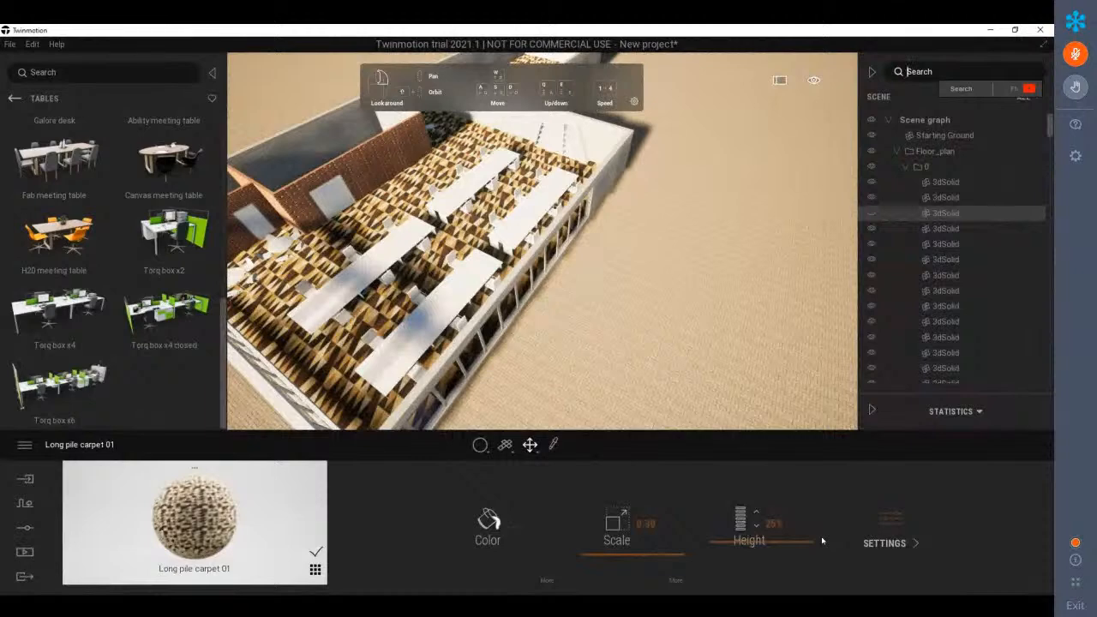
type("desk")
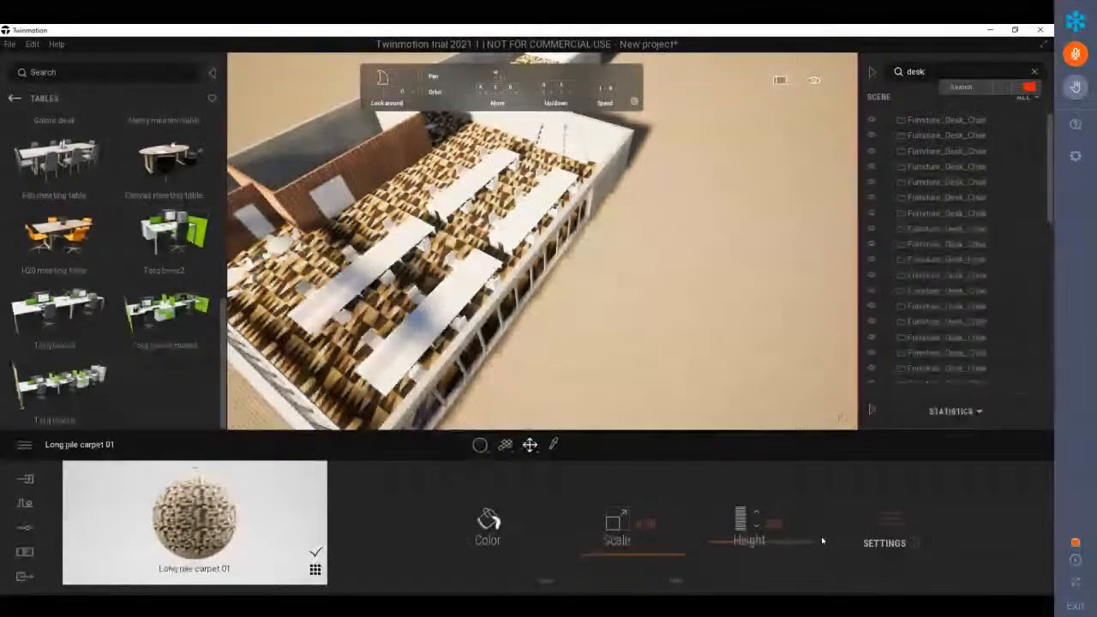
left_click(936, 121)
scroll(941, 276, "down", 5)
scroll(949, 361, "down", 3)
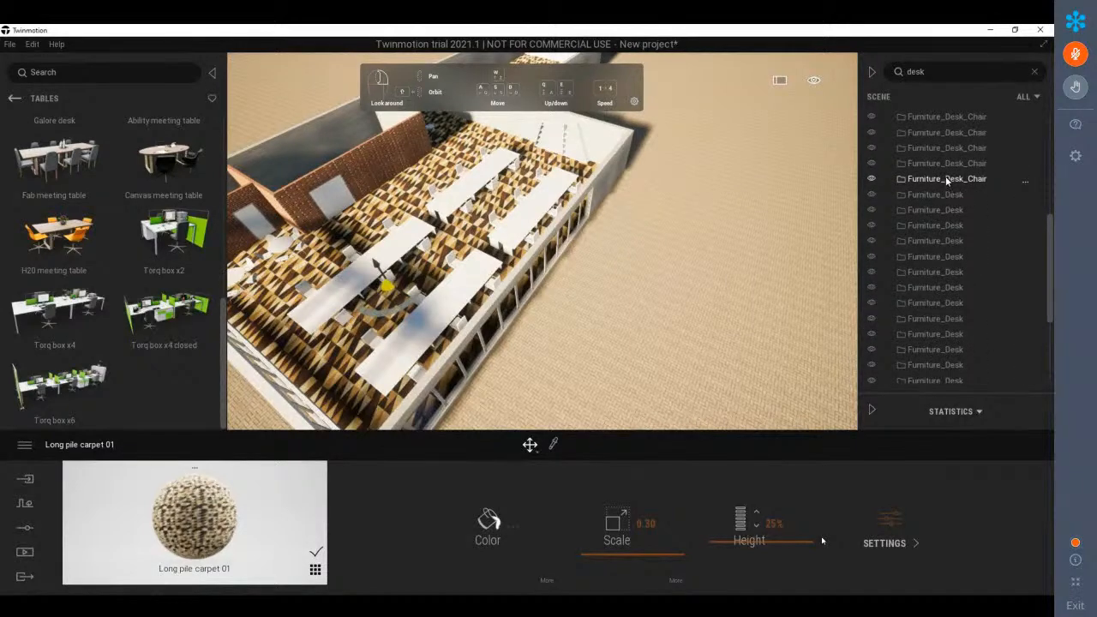
left_click_drag(1051, 242, 1053, 317)
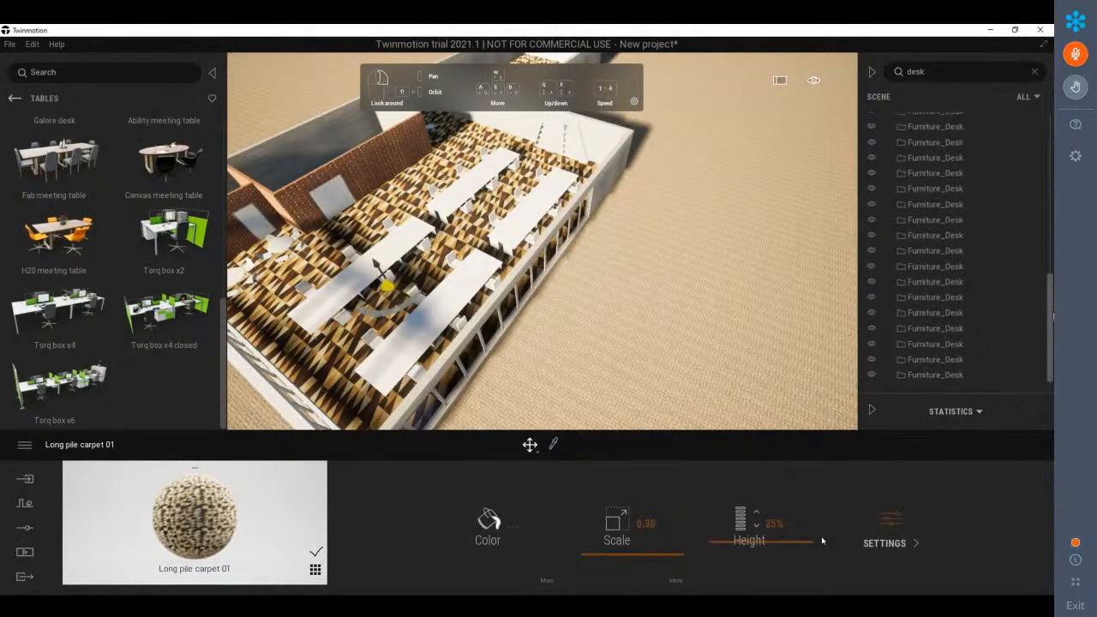
left_click(952, 377)
left_click(872, 375)
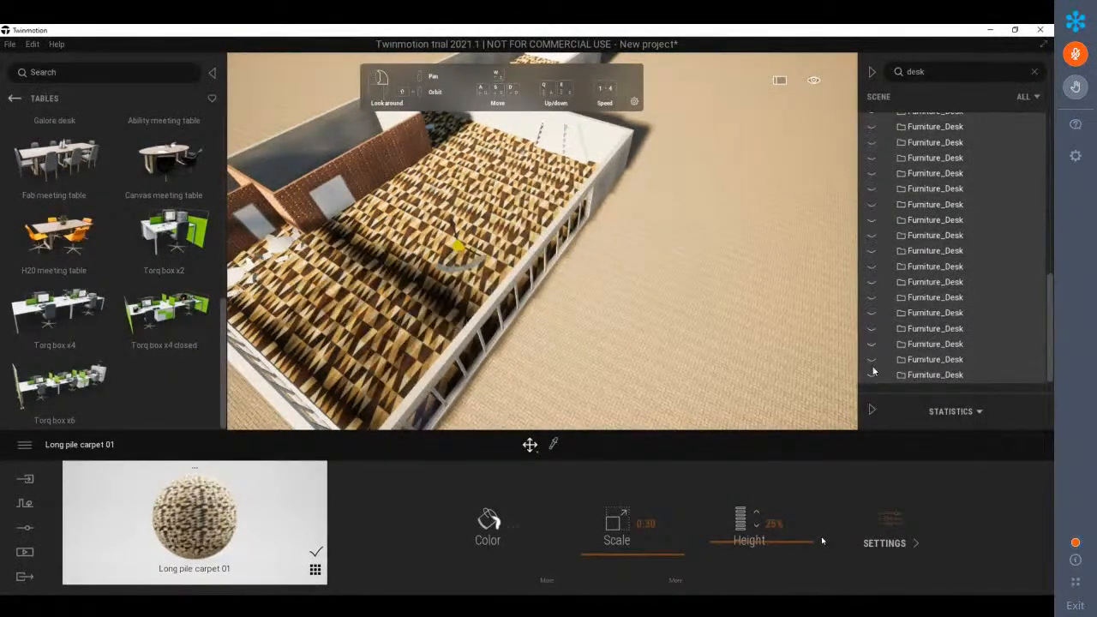
left_click_drag(1051, 293, 1050, 114)
left_click(1035, 74)
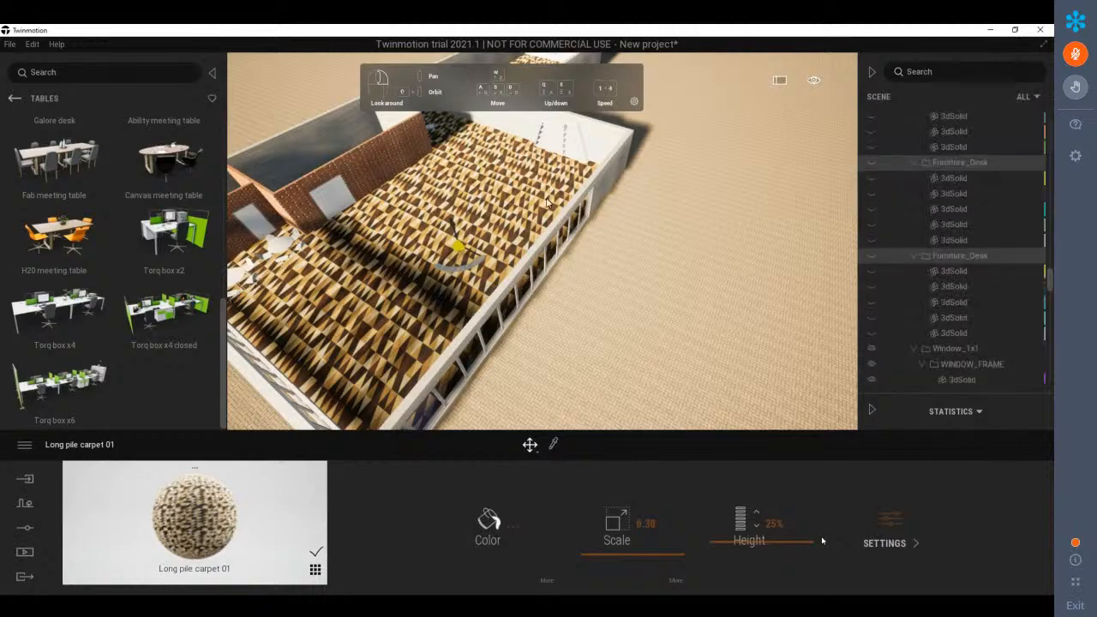
Place a Torq box x6 desk set from the office tables on the carpeted floor near the window wall
middle_click_drag(496, 223, 581, 216)
left_click_drag(68, 388, 90, 382)
middle_click_drag(502, 292, 562, 242, "shift")
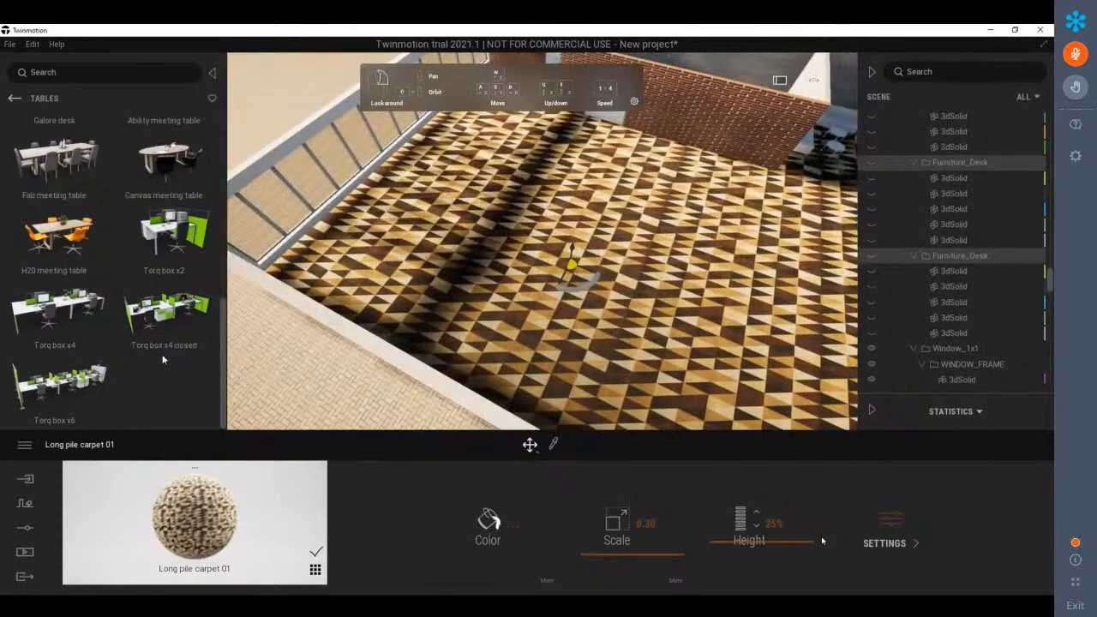
left_click_drag(78, 381, 414, 260)
middle_click_drag(414, 260, 489, 223, "shift")
scroll(459, 331, "up", 5)
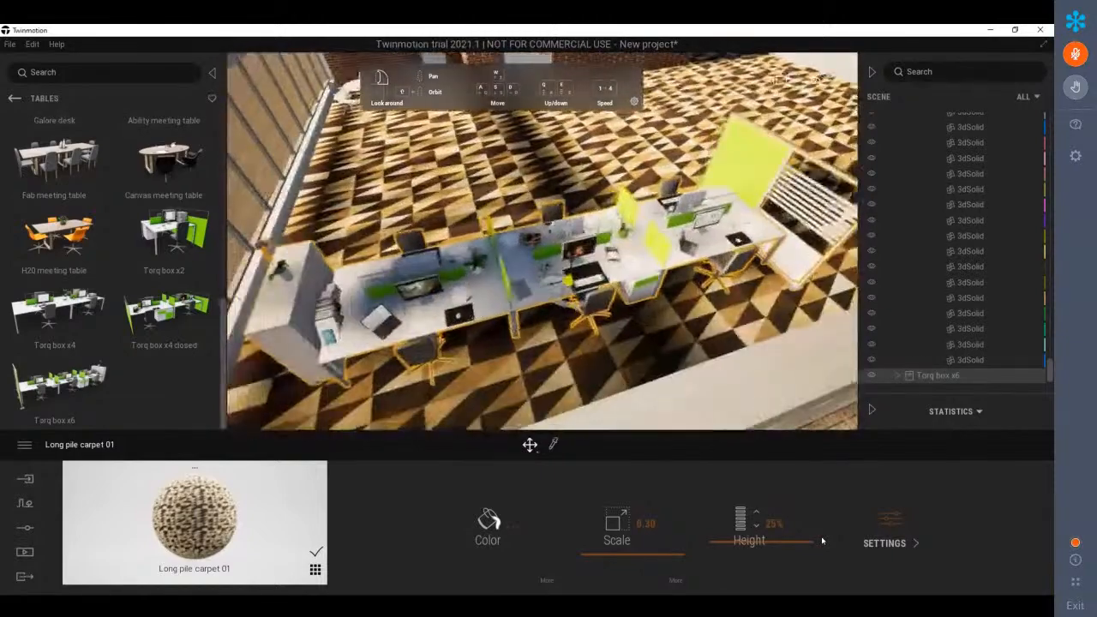
middle_click_drag(459, 331, 521, 331, "shift")
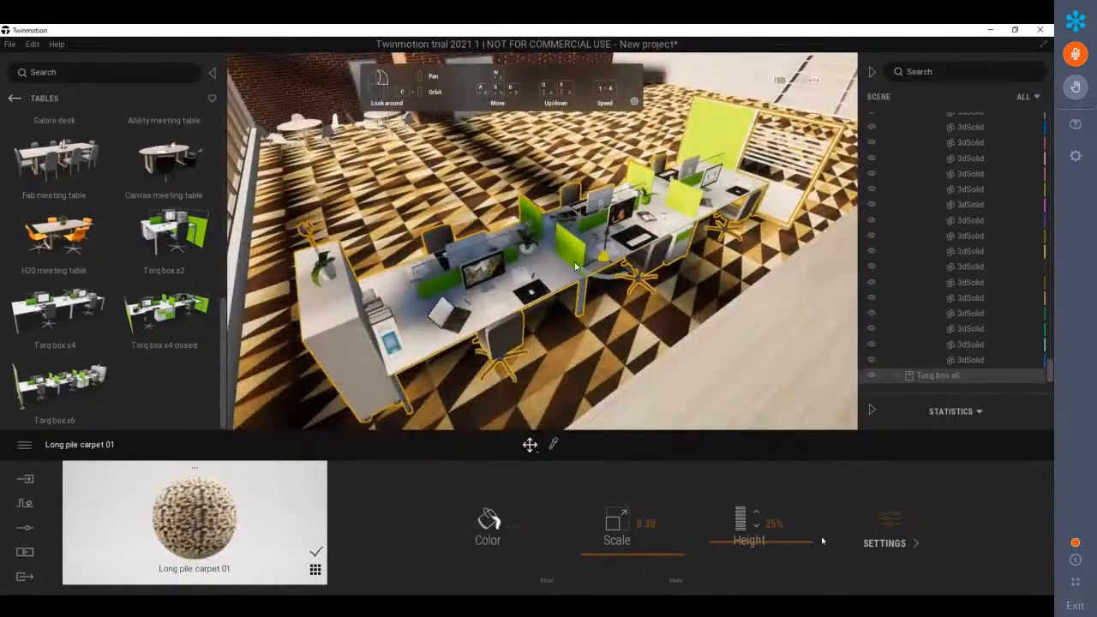
Try the stored blue-grey colour 798E98 on the Long pile carpet 01 material, then return it to white
left_click(495, 535)
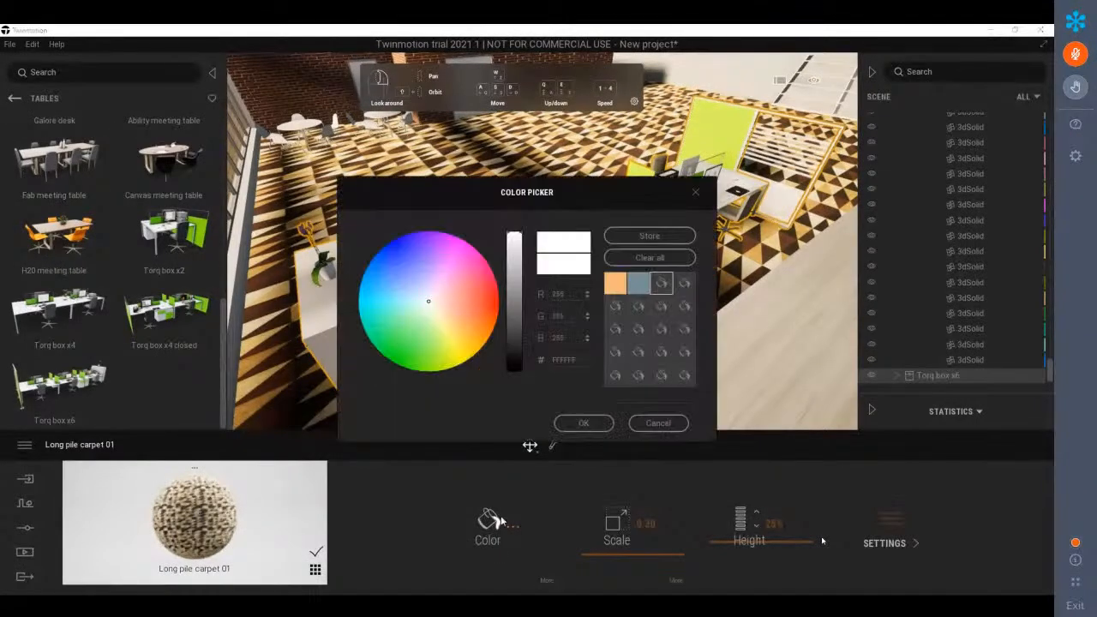
left_click_drag(467, 316, 278, 427)
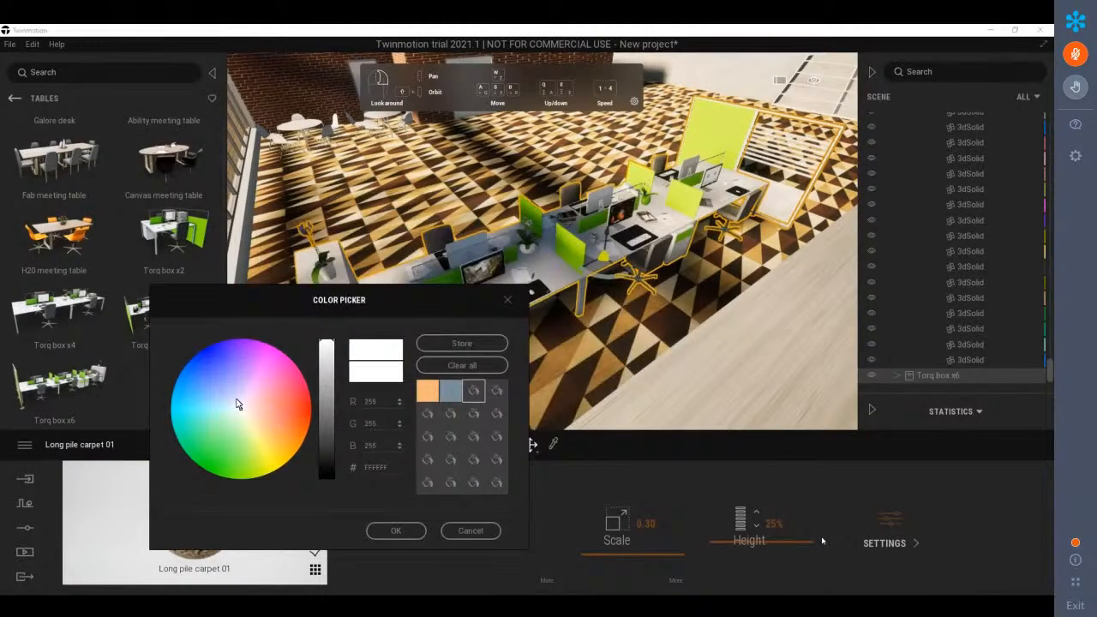
left_click(451, 393)
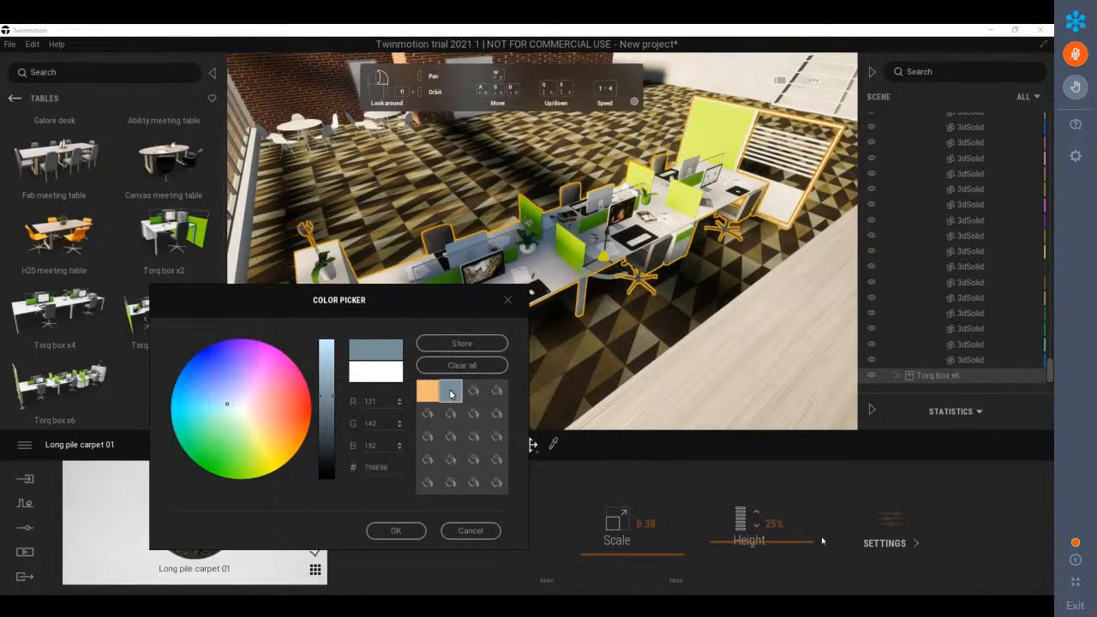
left_click(399, 372)
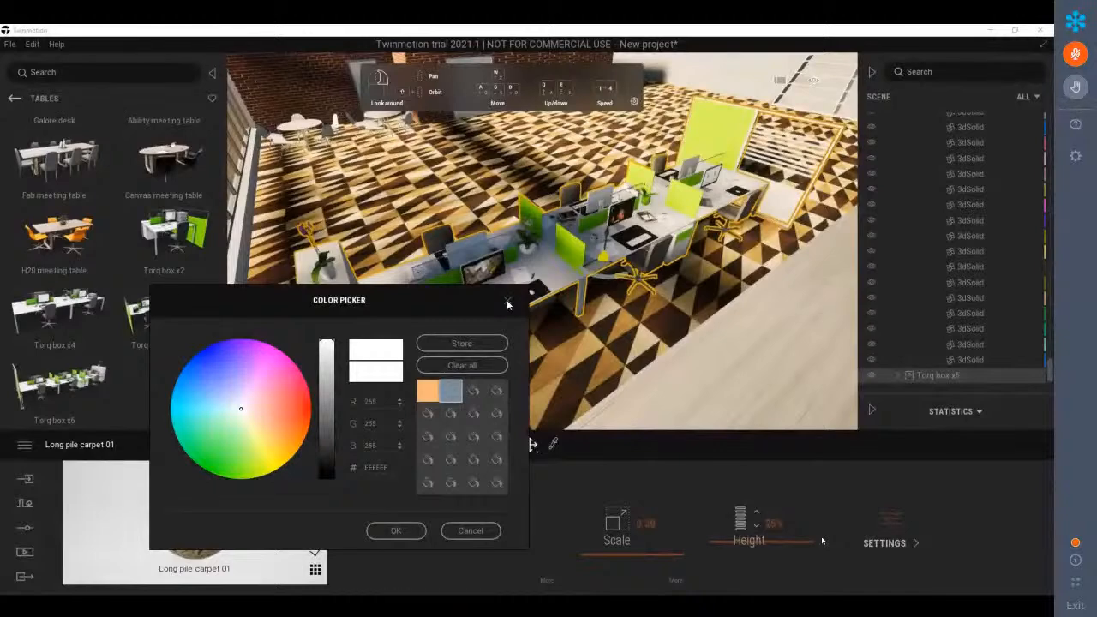
left_click(507, 302)
key("Escape")
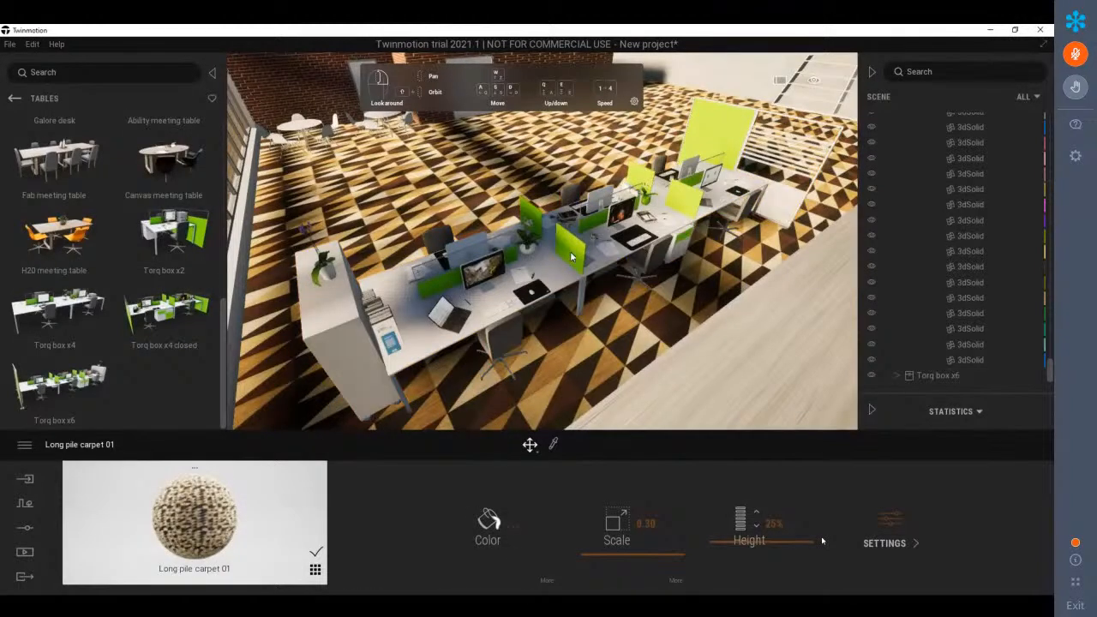
Try a pale lavender tint in the colour picker for the carpet material while the Torq box x6 set is selected
left_click(571, 255)
left_click(492, 524)
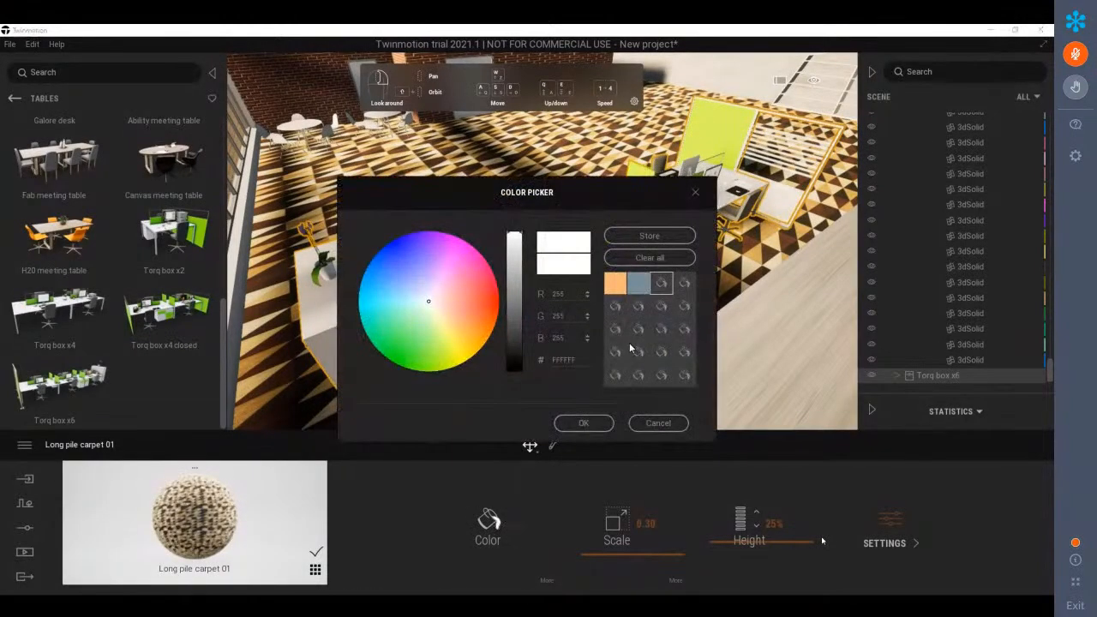
left_click_drag(527, 188, 534, 360)
left_click(437, 478)
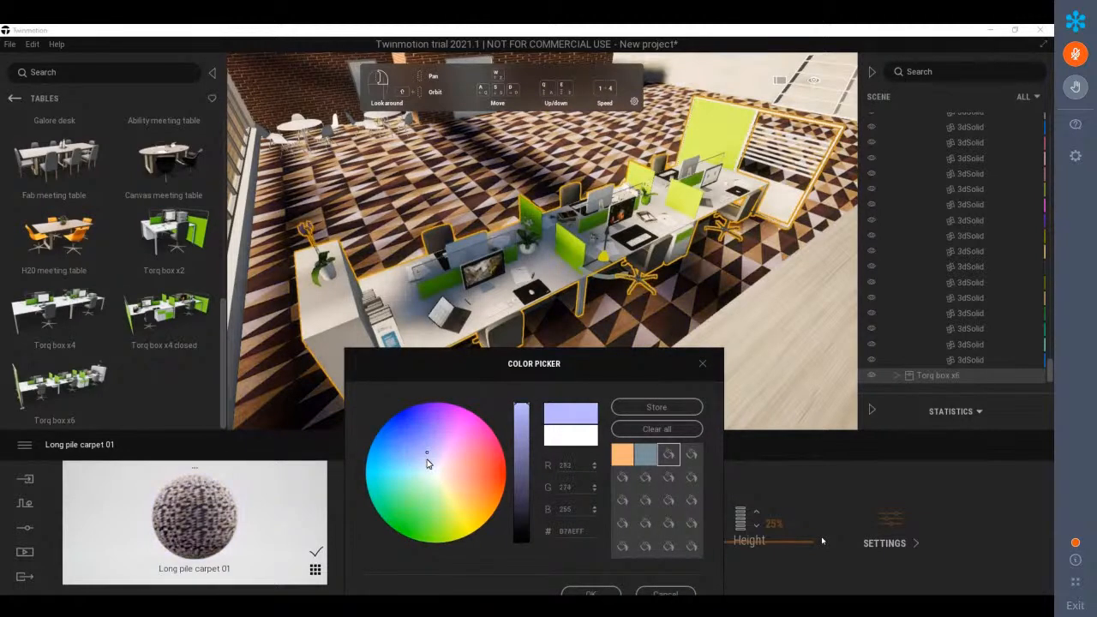
left_click(702, 366)
left_click(579, 253)
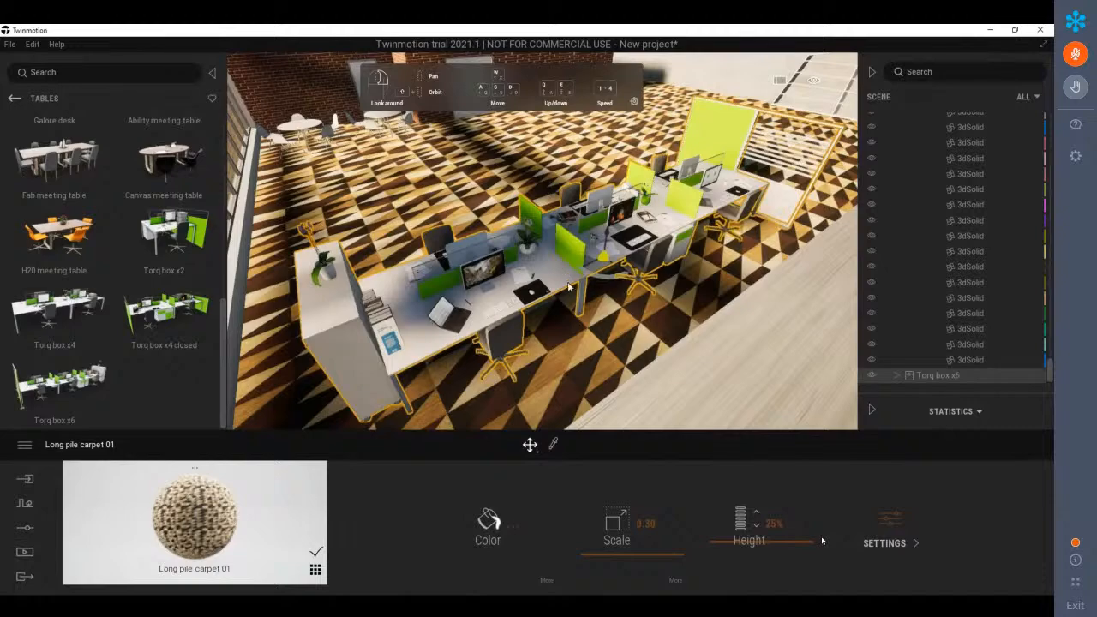
scroll(583, 257, "up", 5)
scroll(589, 262, "up", 5)
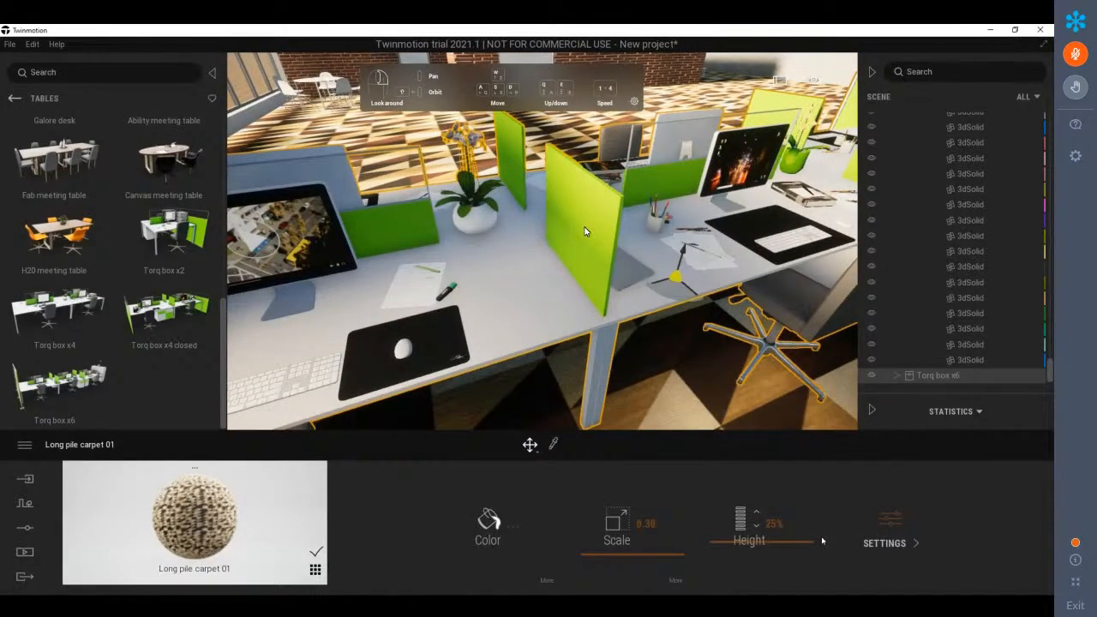
scroll(593, 237, "down", 8)
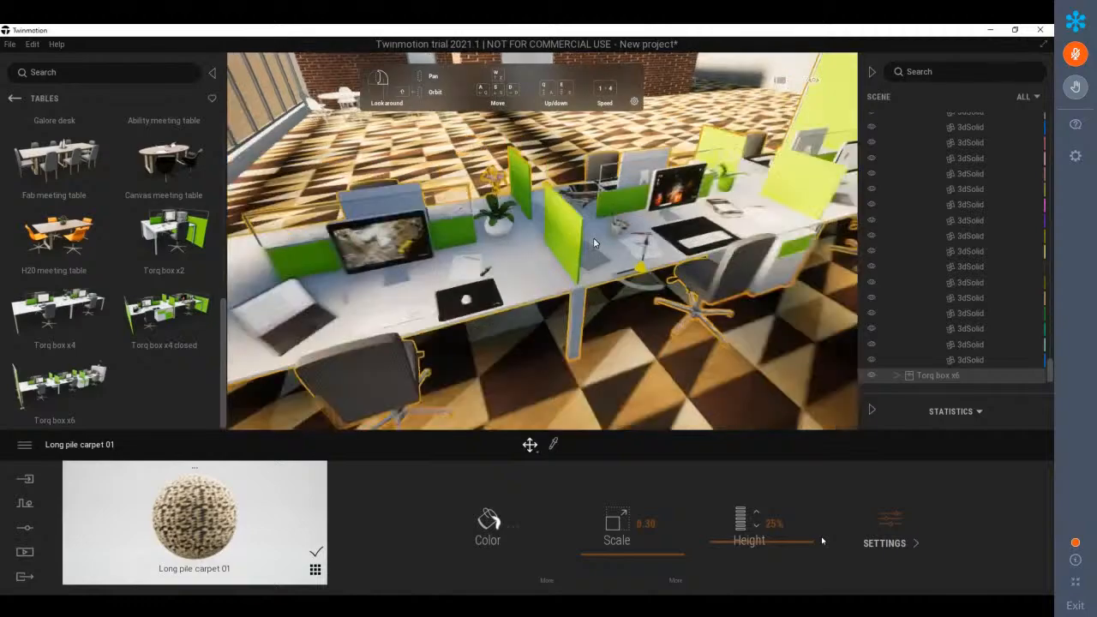
scroll(588, 241, "up", 5)
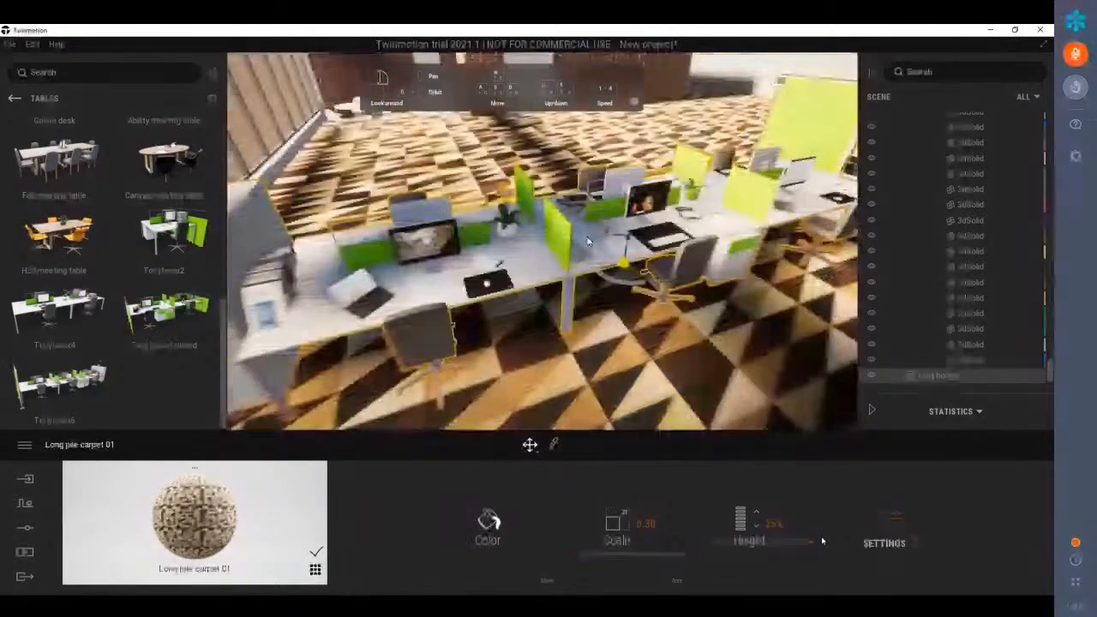
mouse_move(590, 228)
middle_mouse_down("shift")
mouse_move(506, 257)
mouse_move(600, 246)
middle_mouse_up("shift")
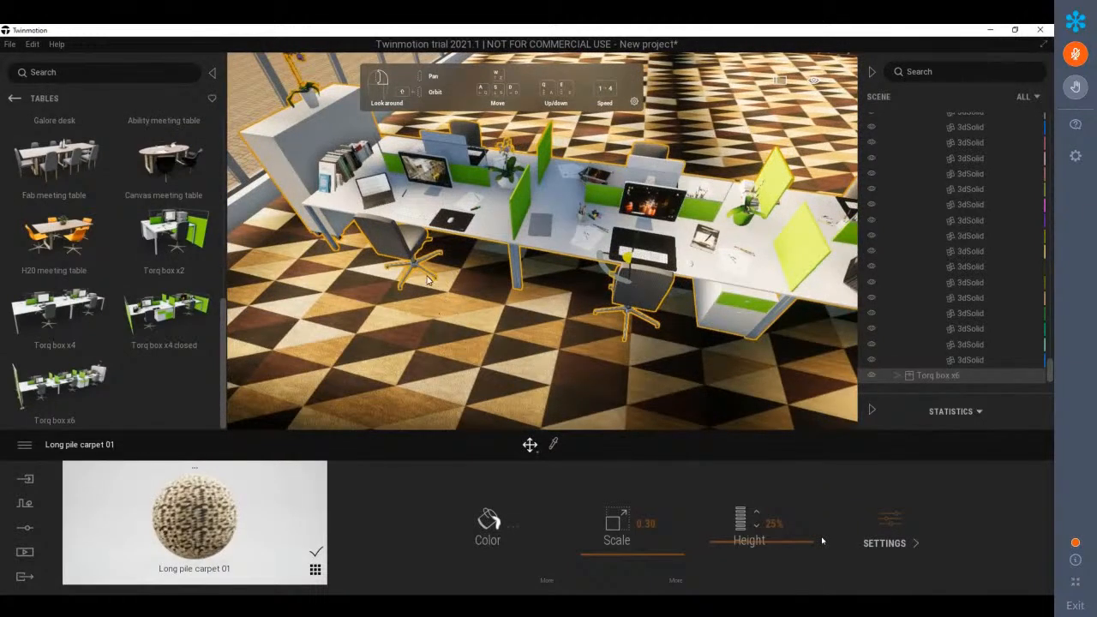
Leave the office tables category and open the User library with the saved Torq box x6 set
left_click(17, 101)
left_click(14, 102)
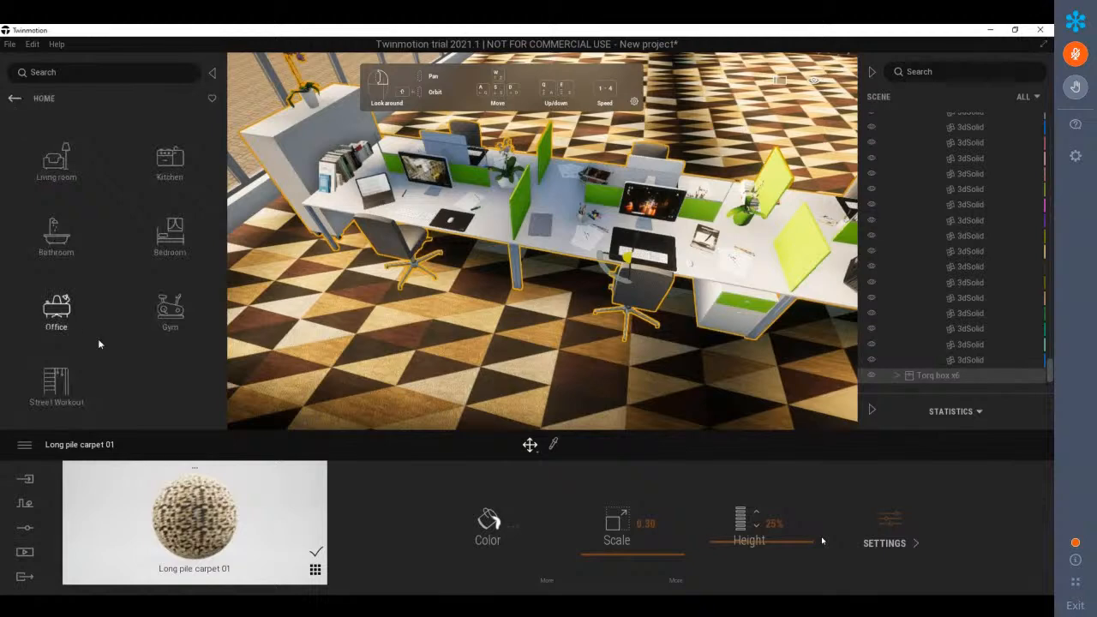
left_click(14, 101)
left_click(17, 104)
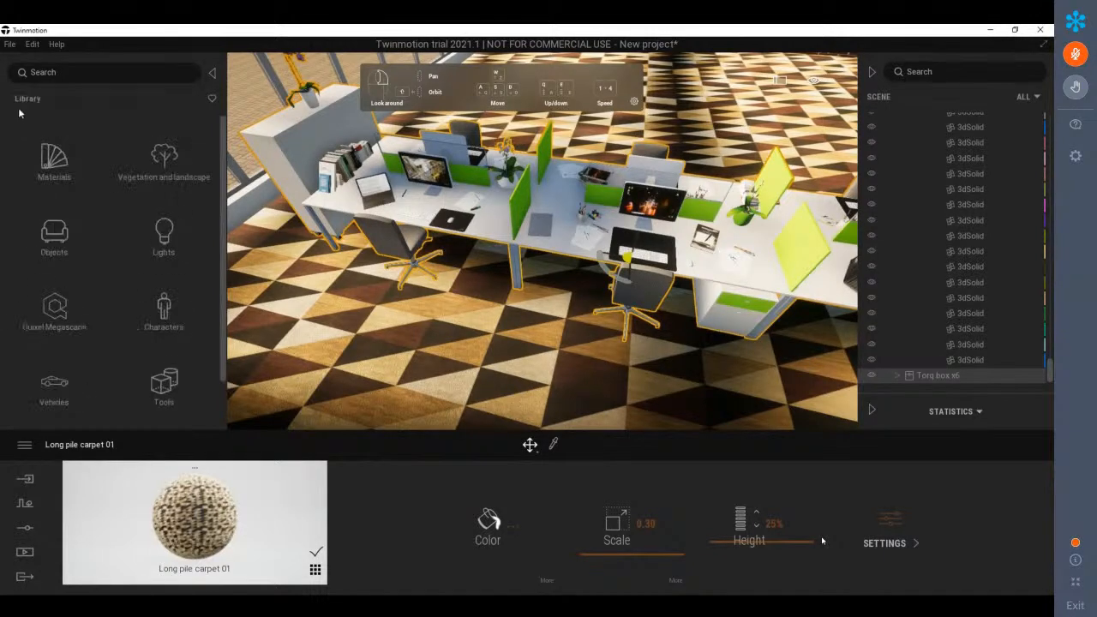
scroll(105, 206, "down", 1)
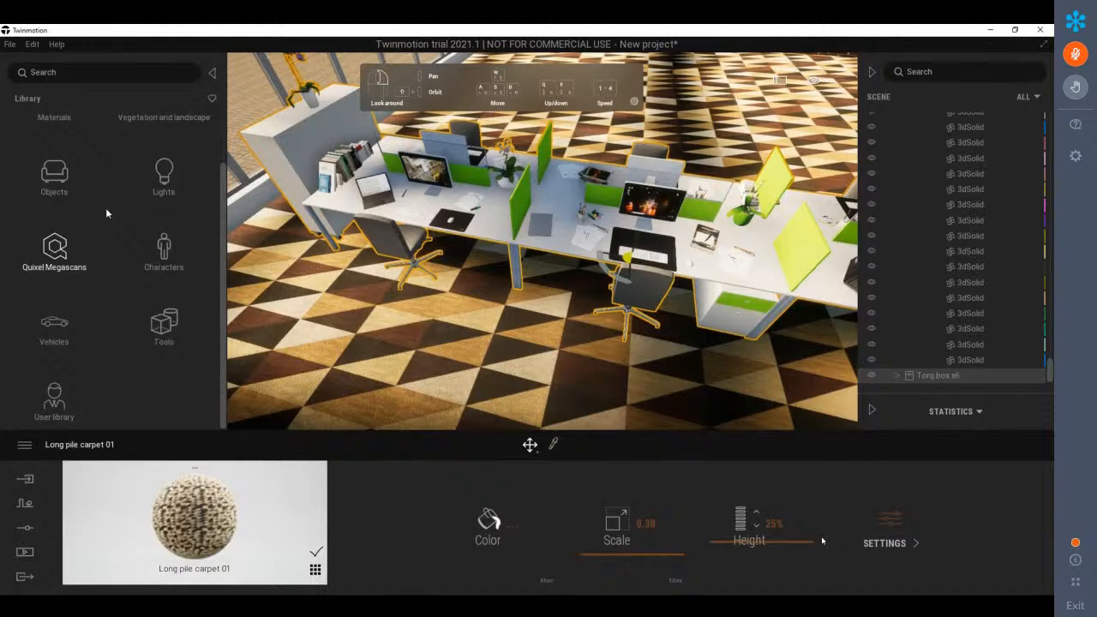
left_click(54, 396)
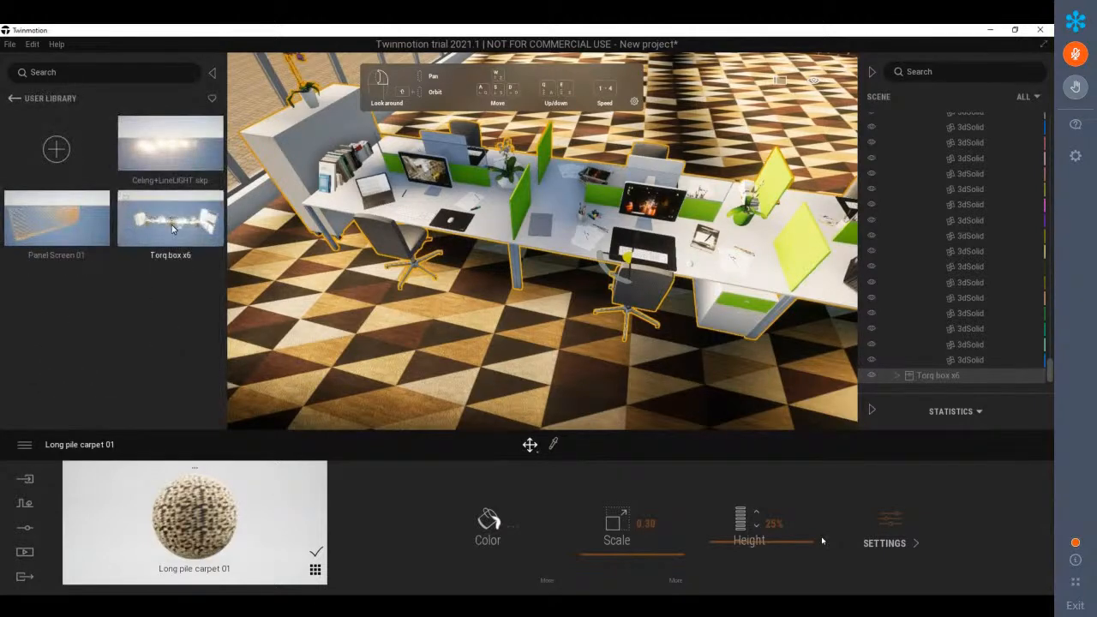
Place the User library Torq box x6 on the office floor, parallel to and behind the green-panelled desk set
left_click_drag(171, 225, 533, 287)
key("e")
scroll(526, 285, "up", 3)
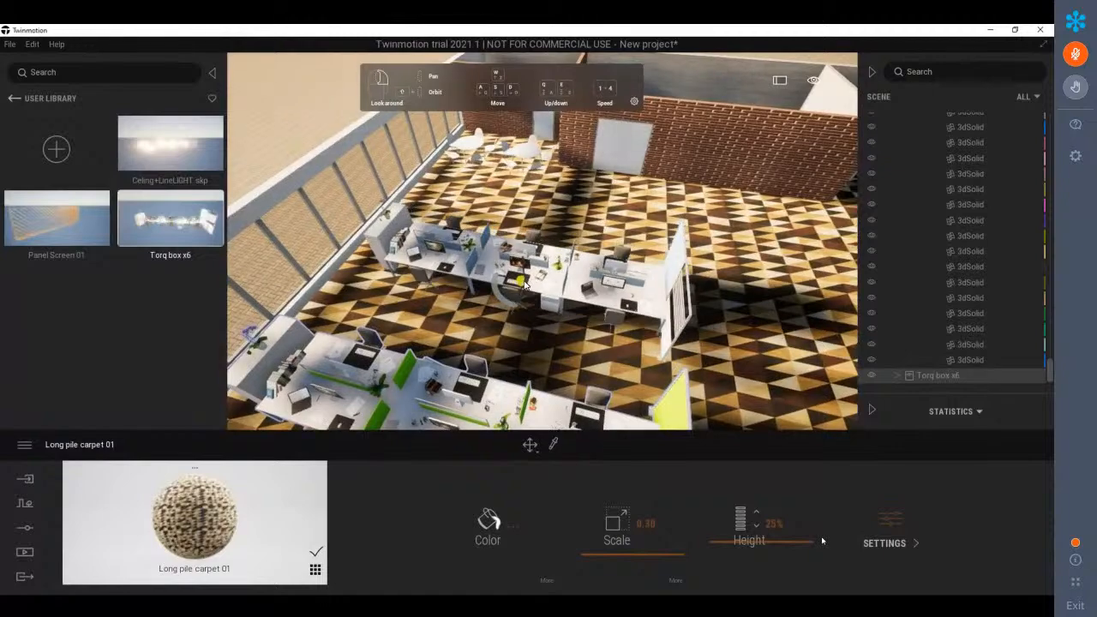
left_click(508, 283)
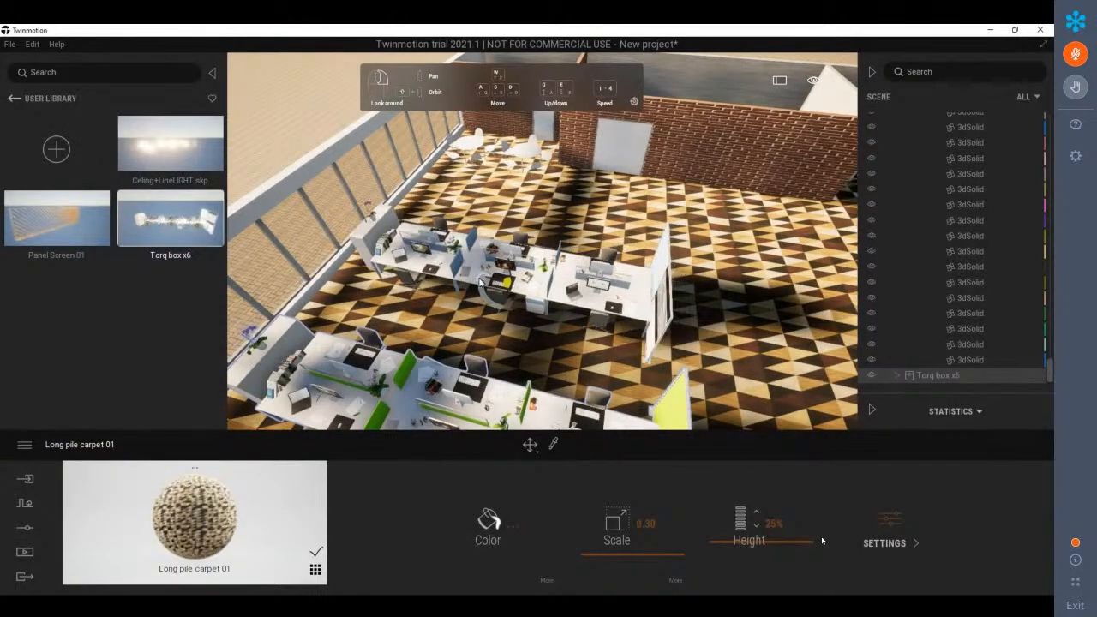
scroll(461, 285, "up", 1)
left_click(460, 285)
scroll(461, 283, "down", 1)
scroll(475, 248, "down", 2)
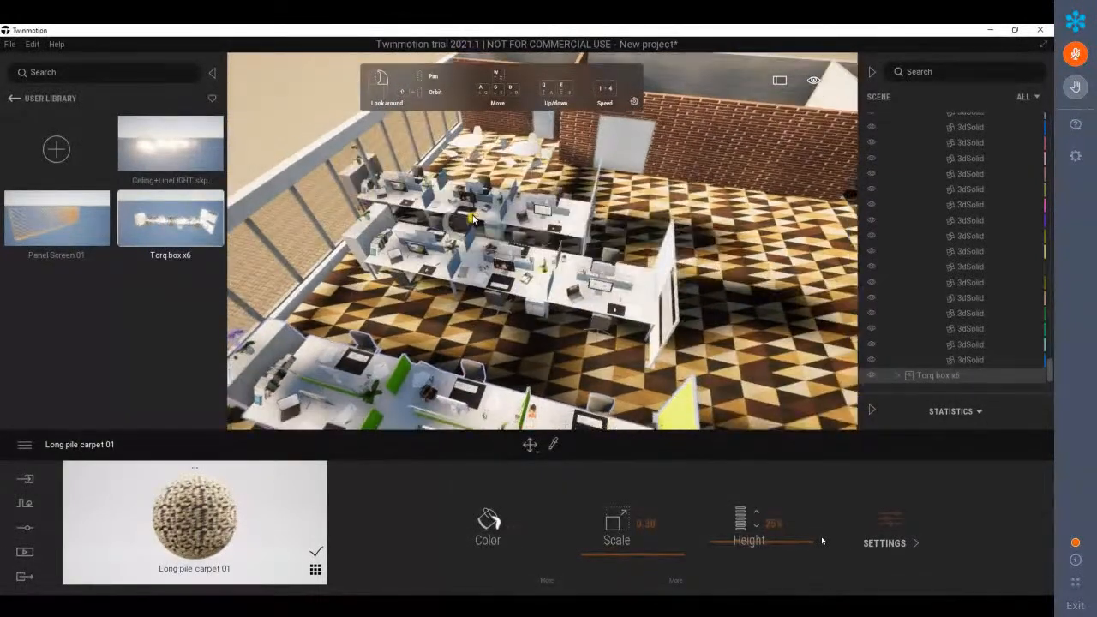
scroll(478, 244, "down", 1)
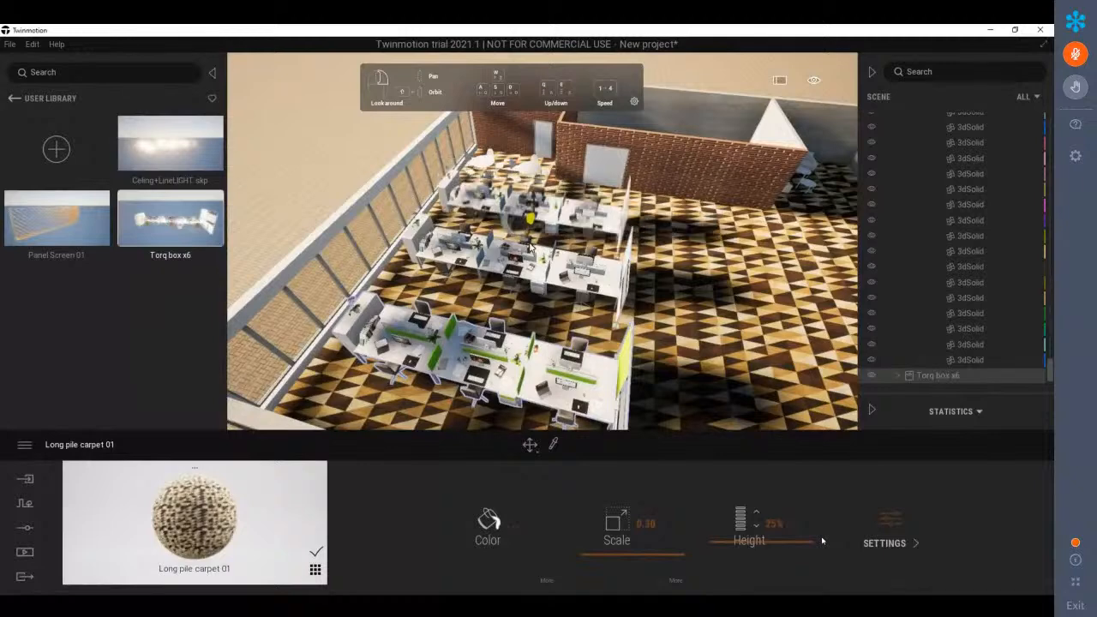
Delete the green-panelled desk set and position a User library Torq box x6 in its place, in front of the other set
left_click(499, 364)
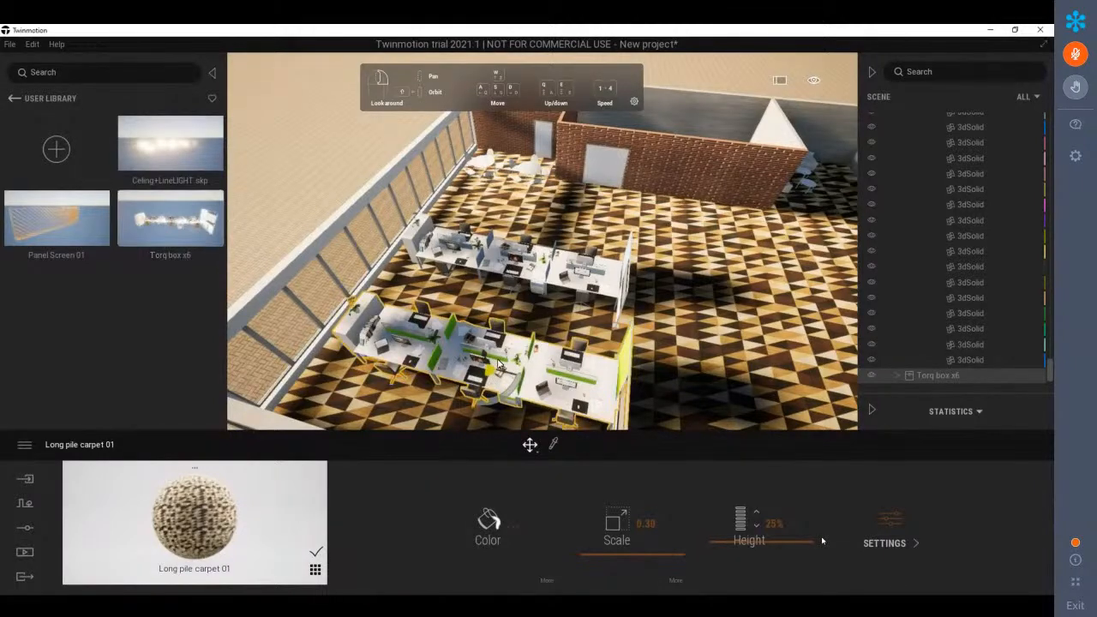
key("Delete")
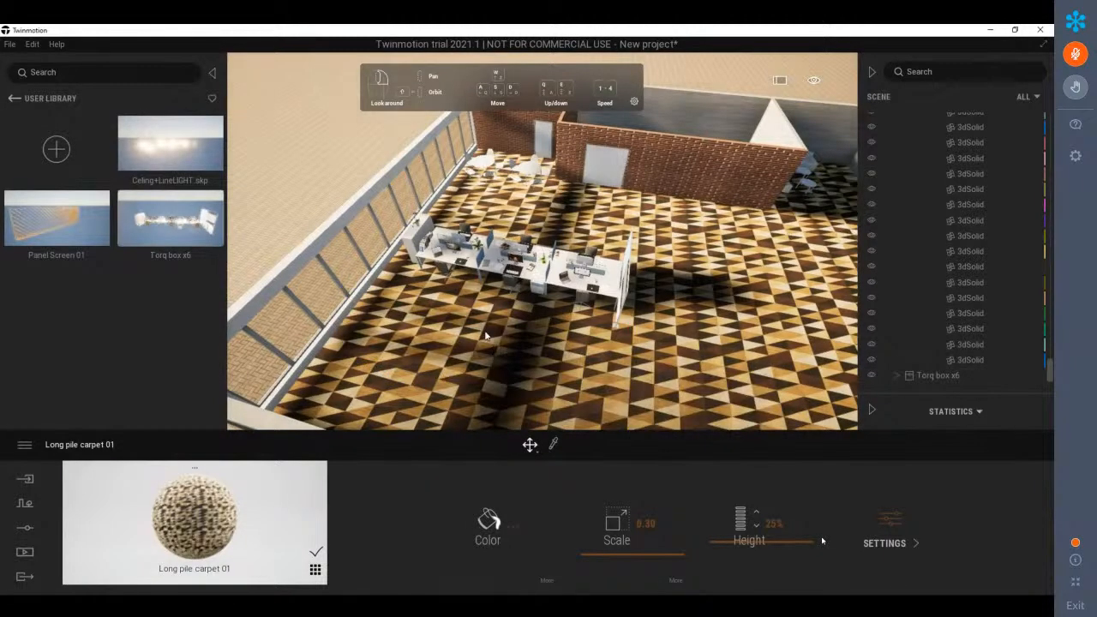
key("ctrl+z")
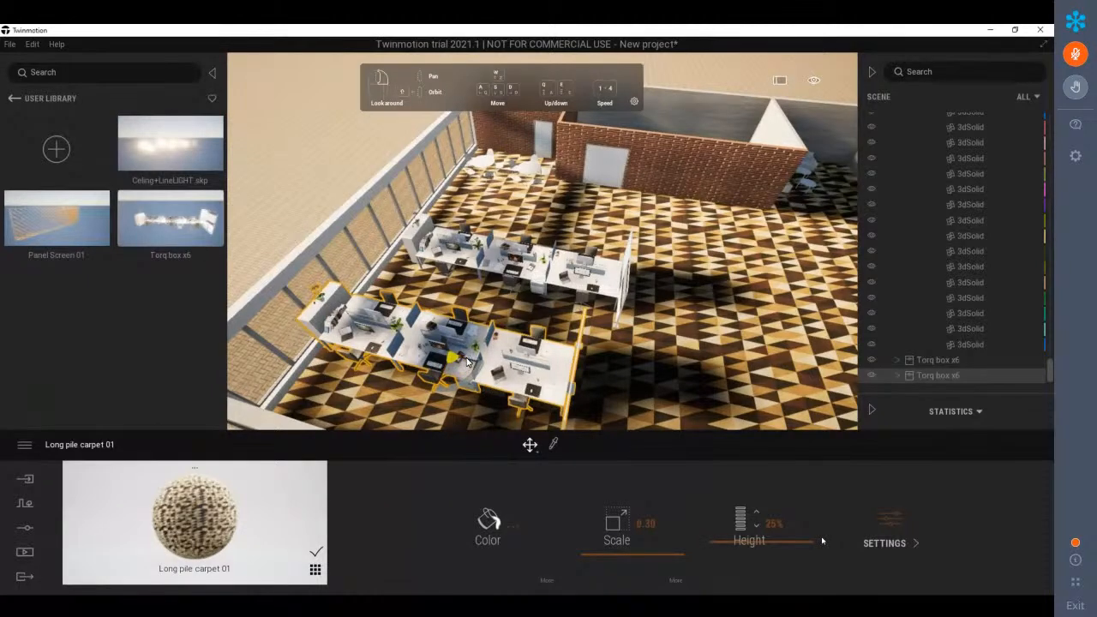
left_click_drag(470, 362, 497, 367)
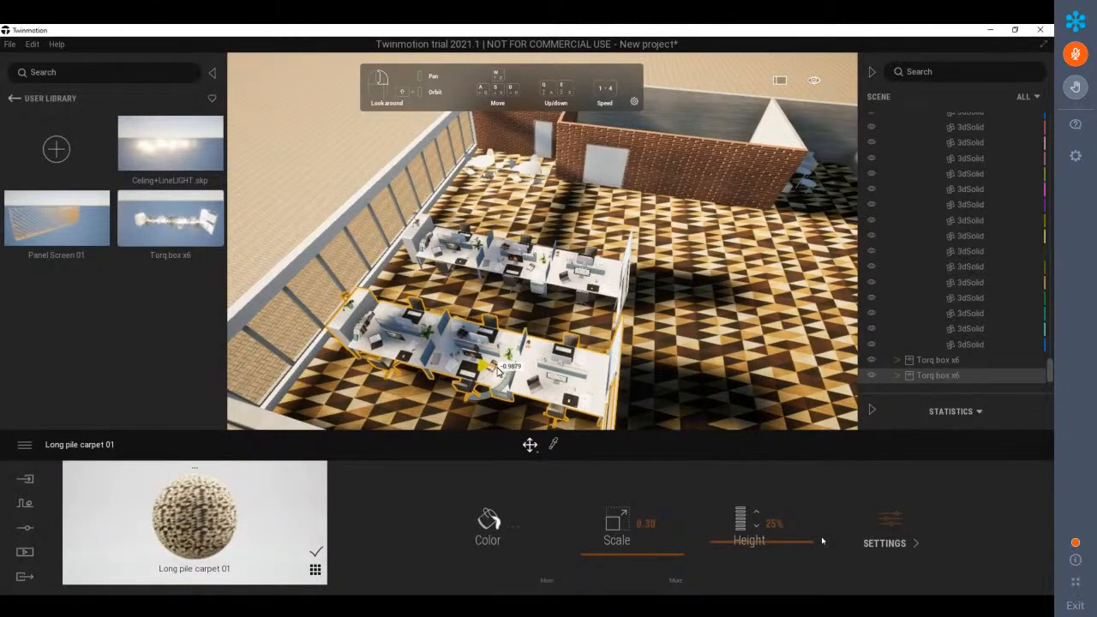
Add a third User library Torq box x6 at the inner end of the rear desk row and rotate it to follow the row
scroll(487, 261, "down", 3)
middle_click_drag(622, 286, 265, 208)
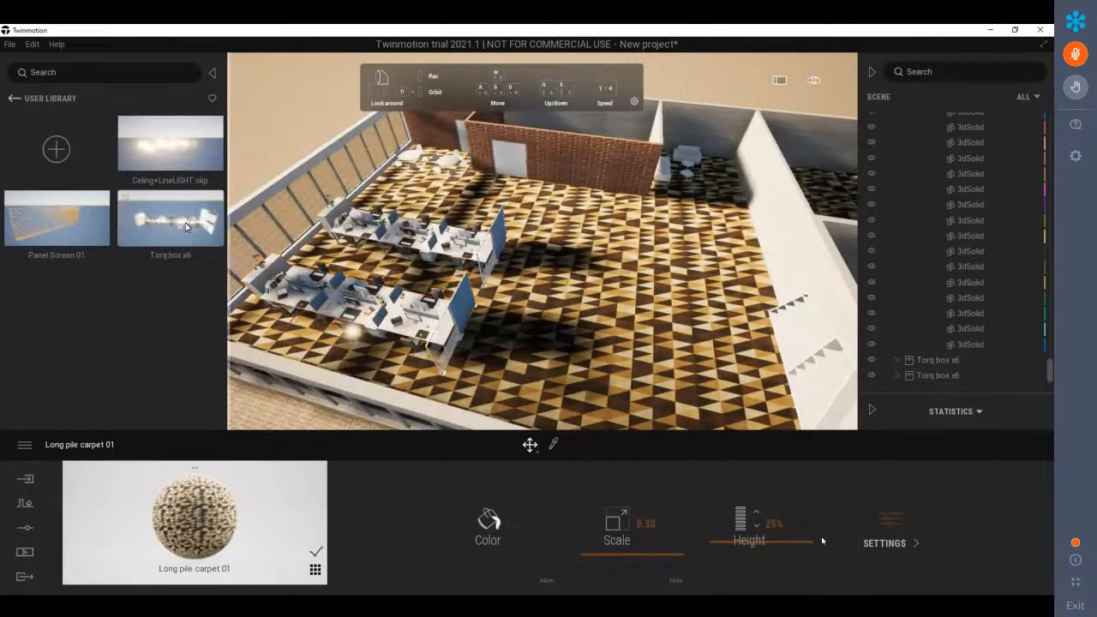
left_click_drag(180, 230, 608, 314)
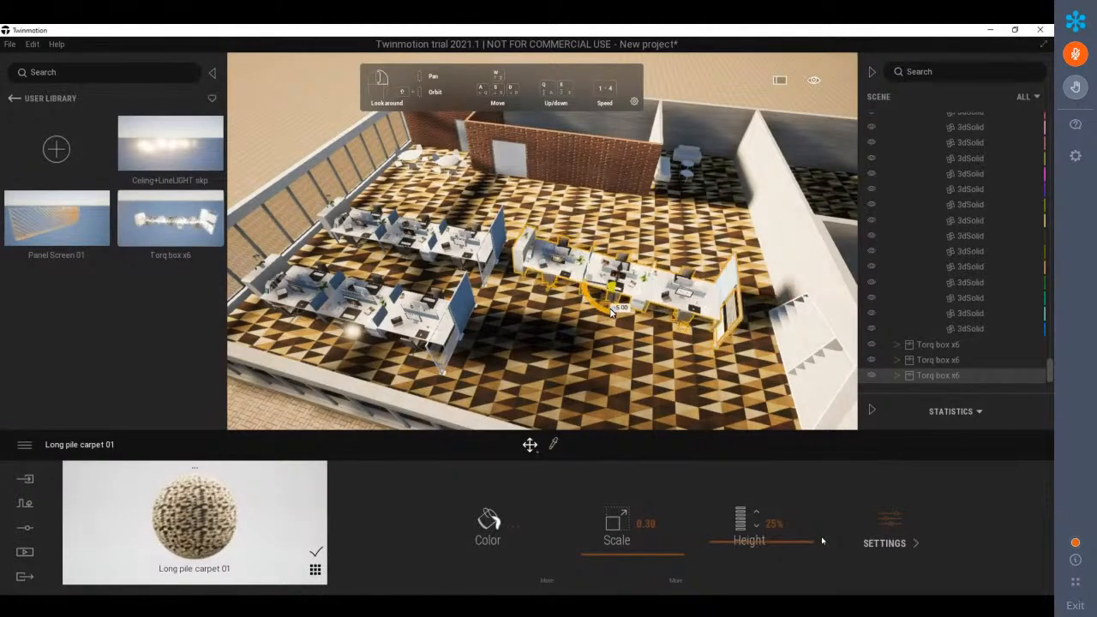
left_click(247, 218)
Add a fourth User library Torq box x6 in front of the third and rotate it parallel, finishing with a -5.00° turn
middle_click_drag(392, 332, 520, 281, "shift")
left_click_drag(186, 242, 509, 350)
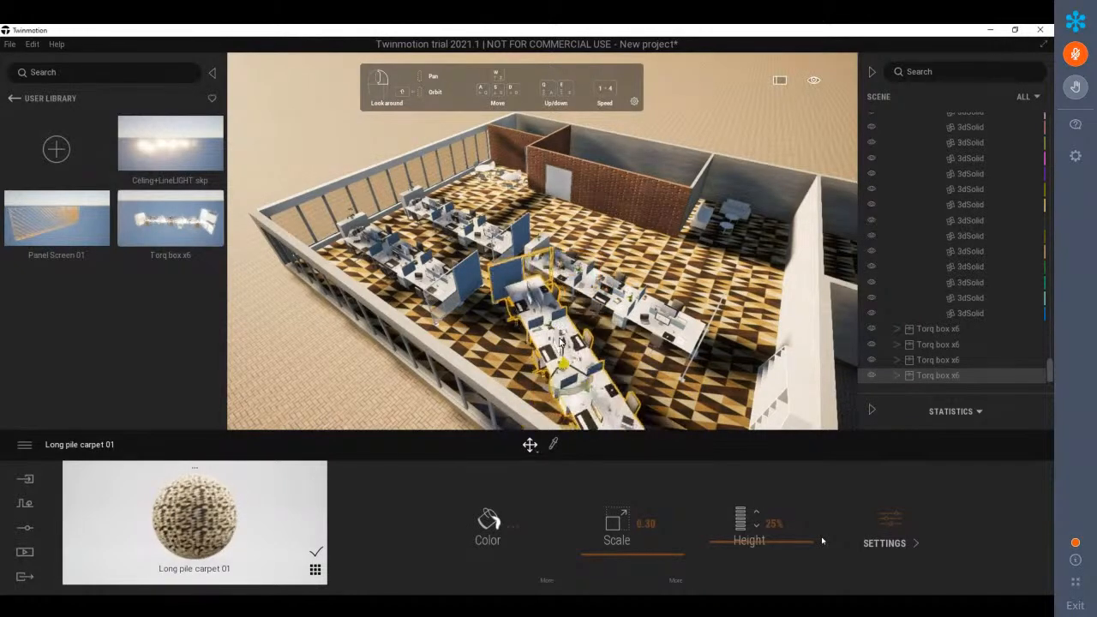
left_click_drag(580, 393, 552, 395)
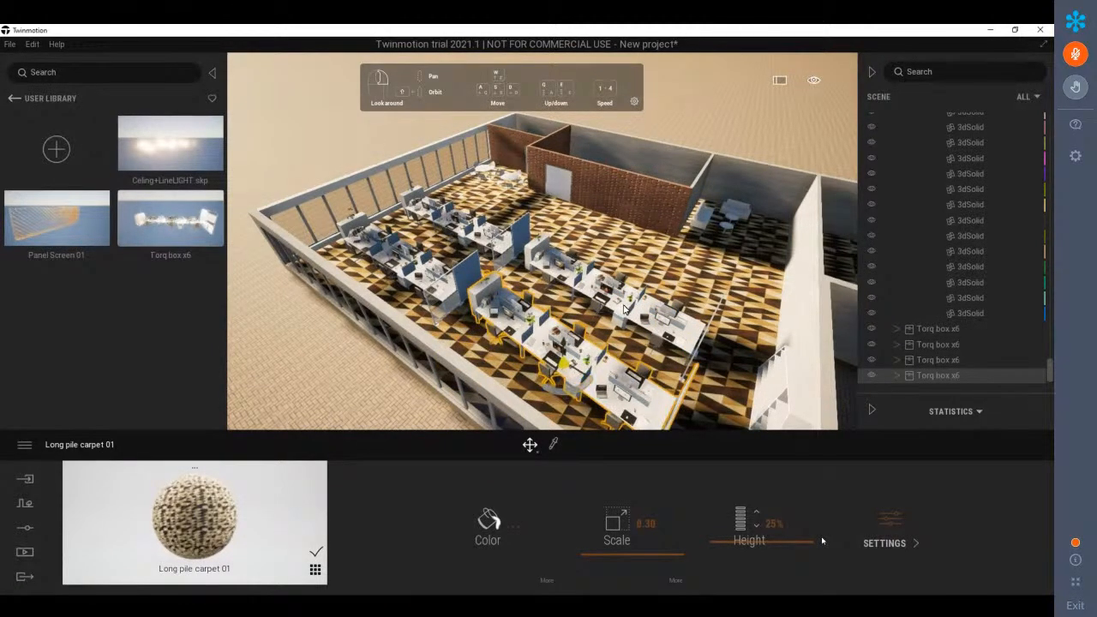
scroll(589, 297, "down", 1)
middle_click_drag(589, 297, 507, 318, "shift")
left_click_drag(551, 375, 557, 376)
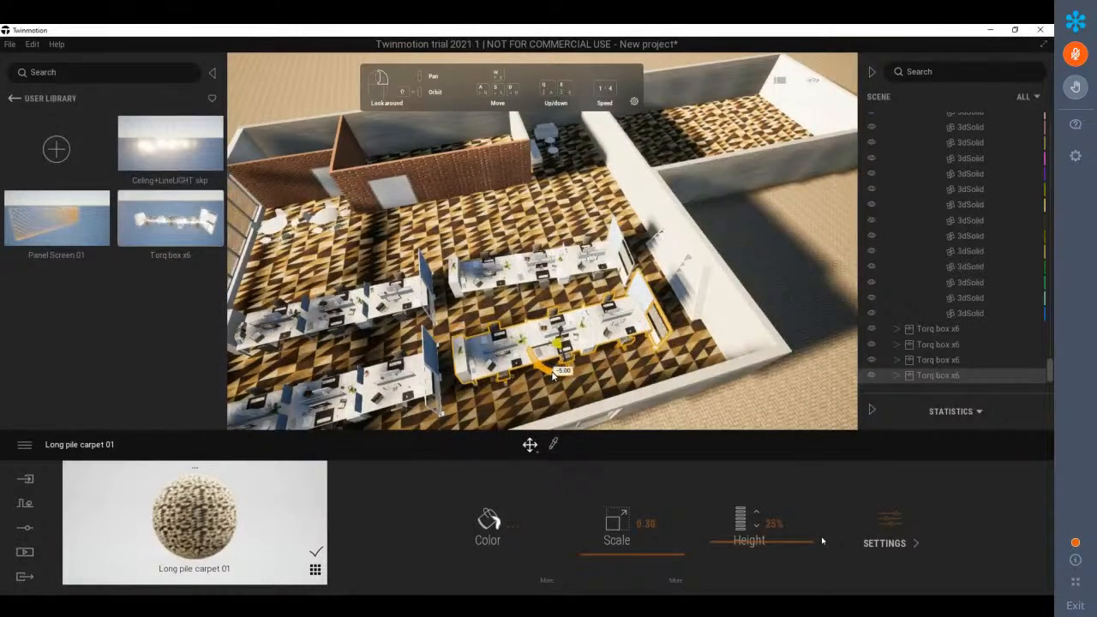
Fine-adjust the rotation of the rear desk set nearest the white wall and clear the selection
left_click(524, 267)
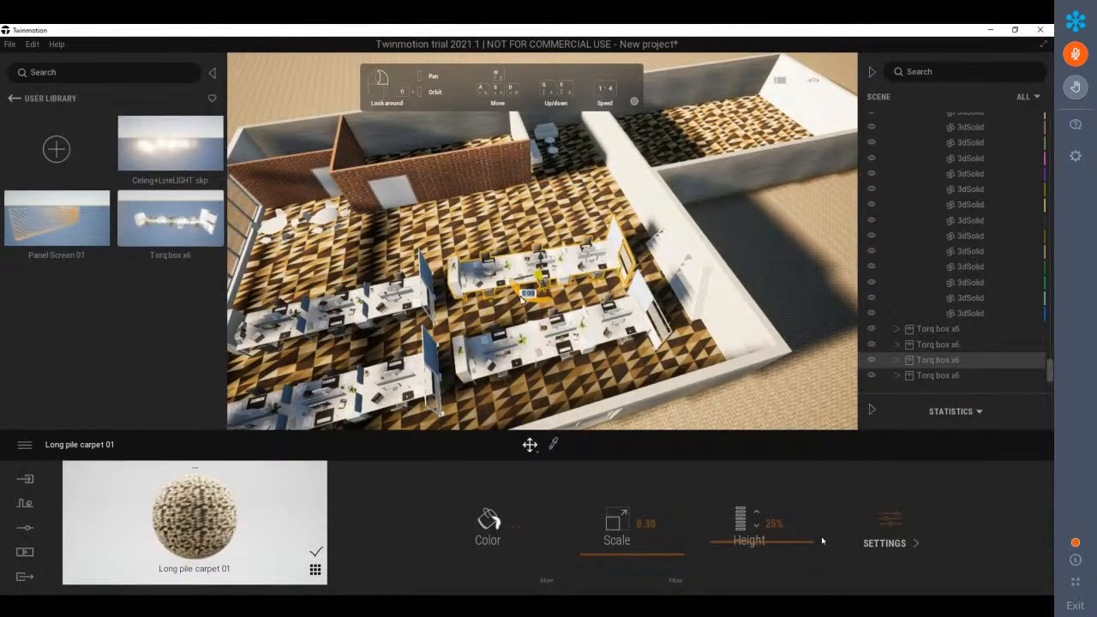
left_click_drag(522, 300, 529, 304)
key("Escape")
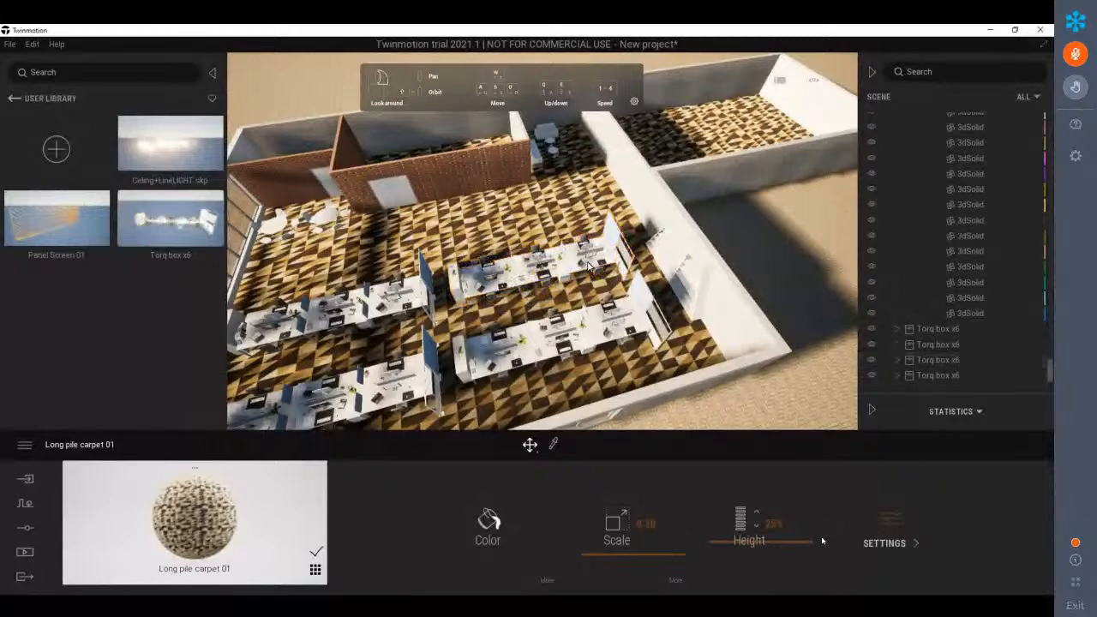
scroll(571, 271, "down", 2)
scroll(571, 270, "down", 3)
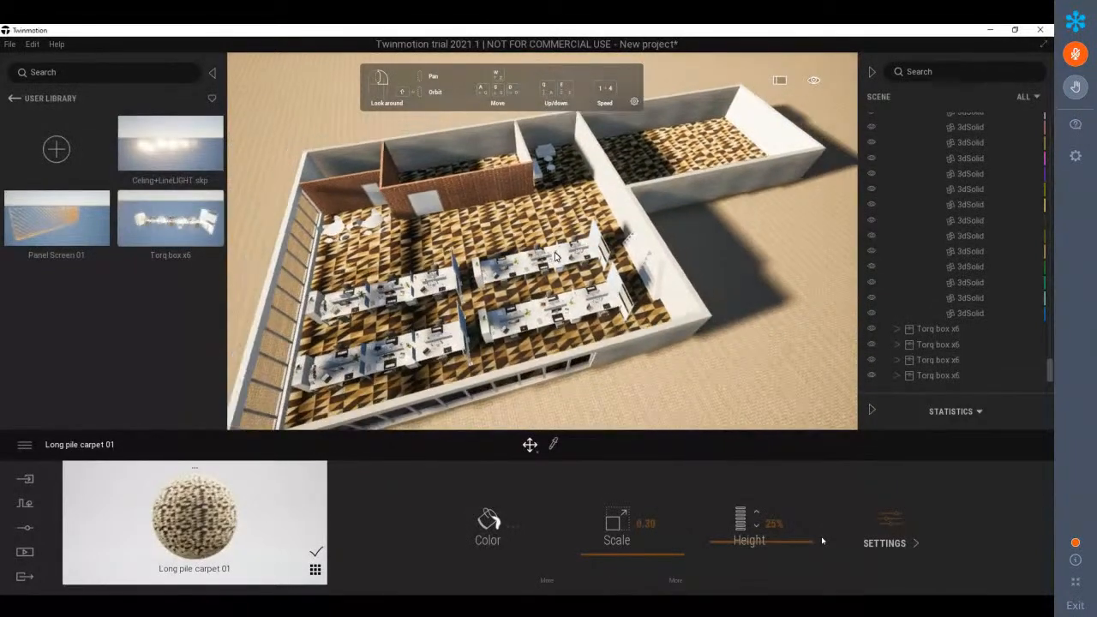
Examine the round meeting tables beside the brick walls and the assets available in the User library
middle_click_drag(549, 270, 566, 295, "shift")
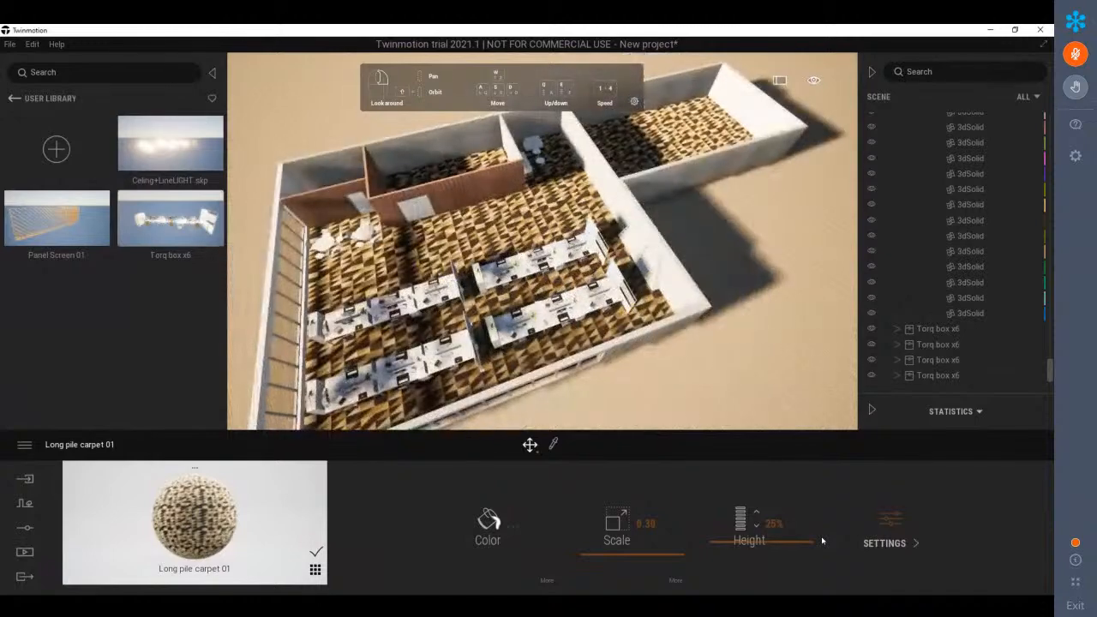
scroll(480, 245, "up", 5)
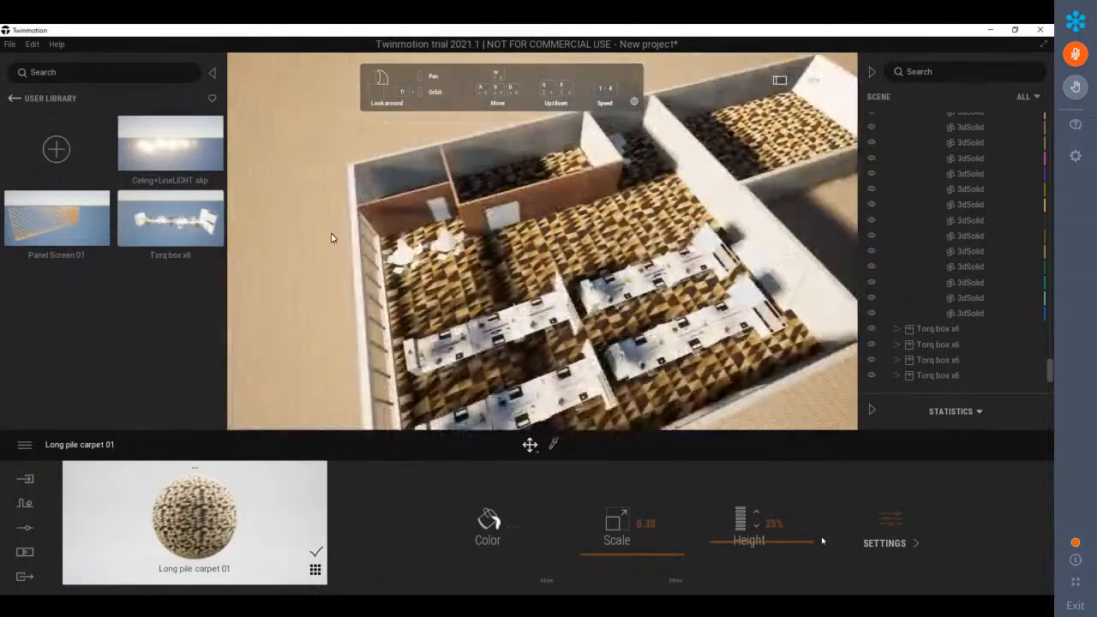
scroll(408, 261, "up", 5)
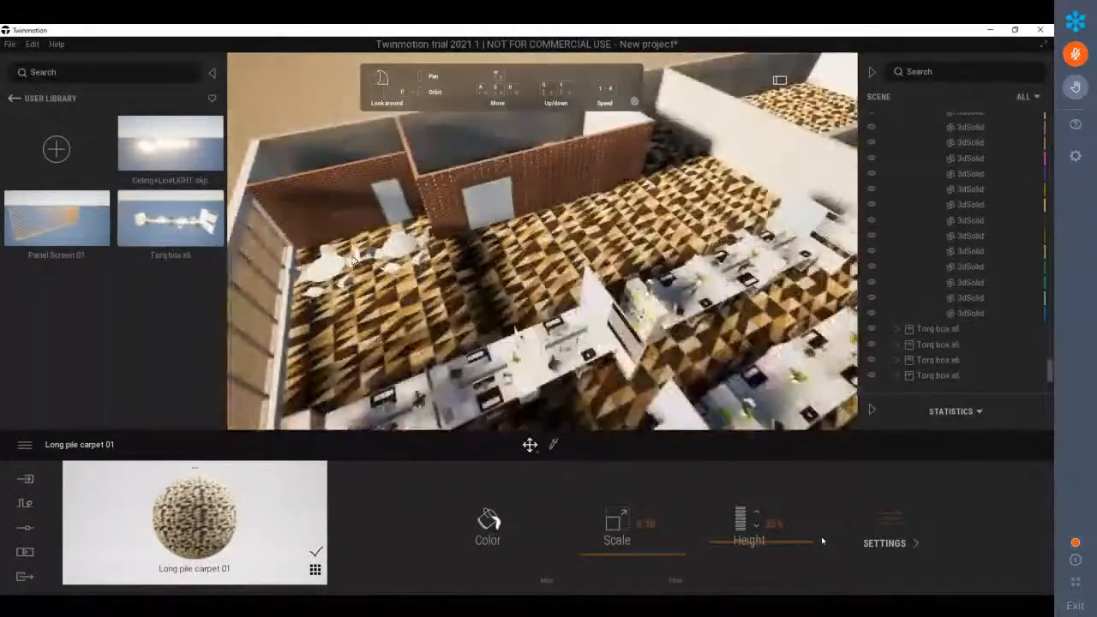
middle_click_drag(362, 259, 514, 257)
scroll(514, 258, "up", 2)
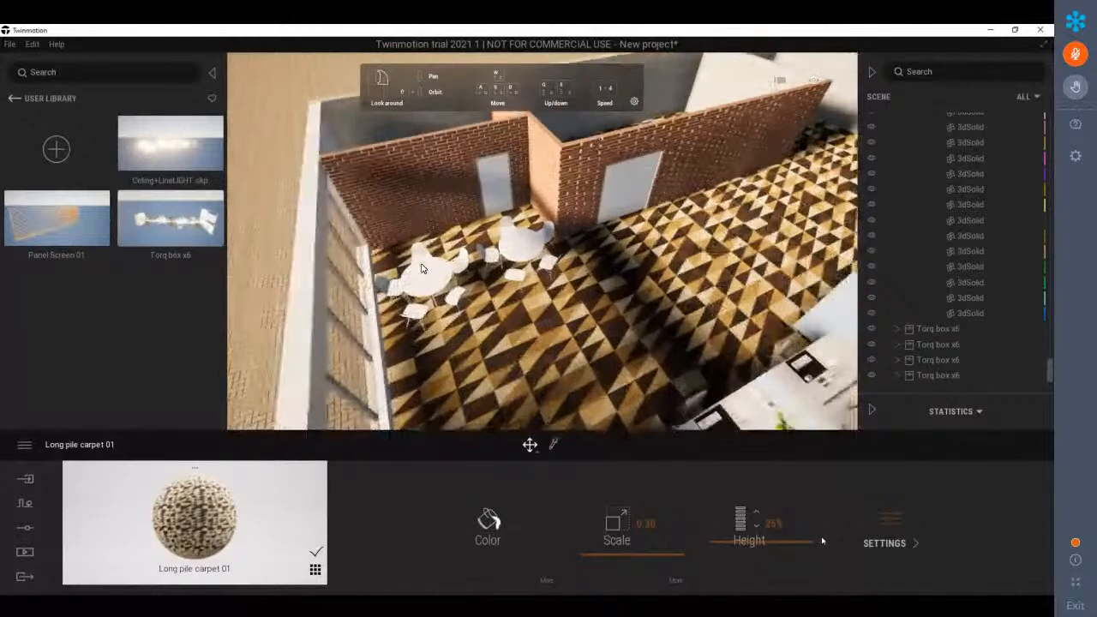
left_click(13, 99)
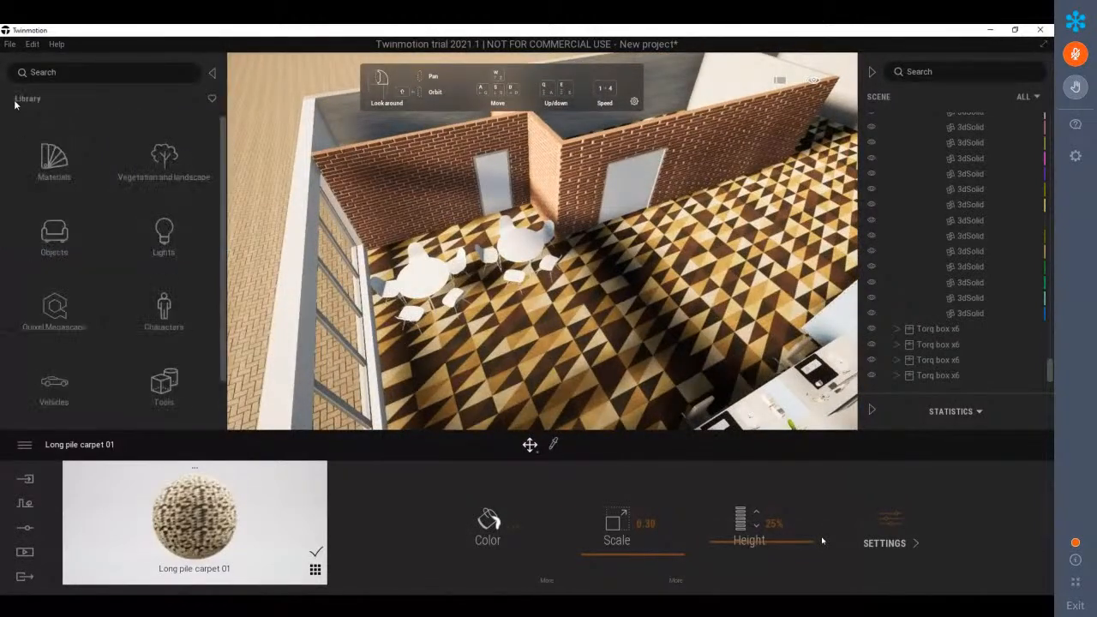
scroll(114, 369, "down", 2)
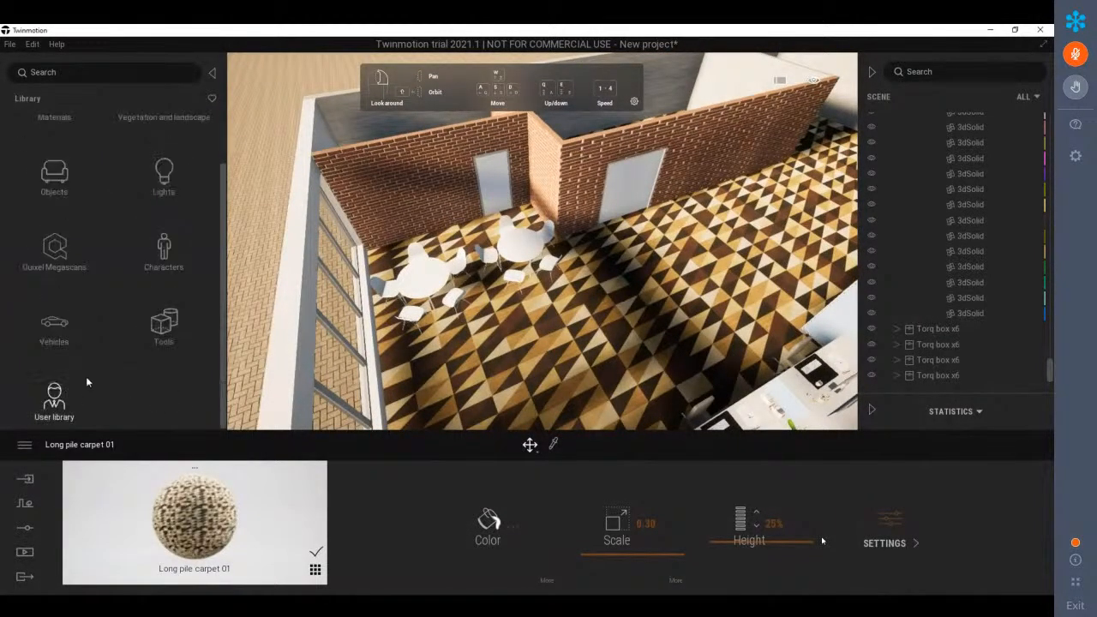
left_click(85, 377)
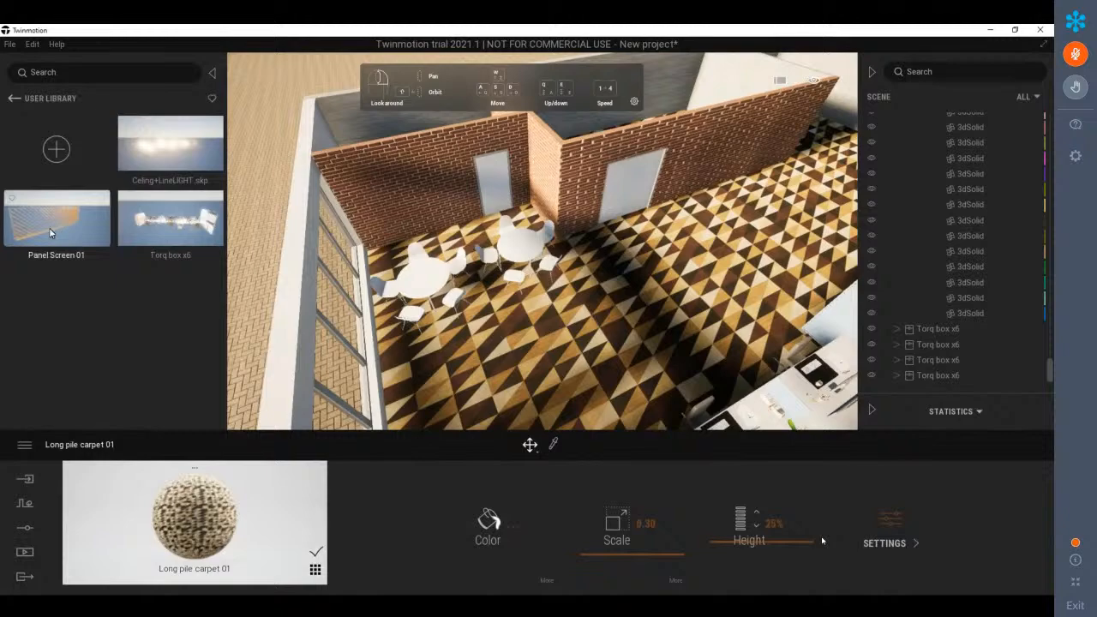
Move the two rear-row Torq box x6 sets back towards the brick-walled rooms and clear the selection
scroll(378, 261, "down", 2)
scroll(377, 264, "down", 2)
scroll(588, 330, "up", 2)
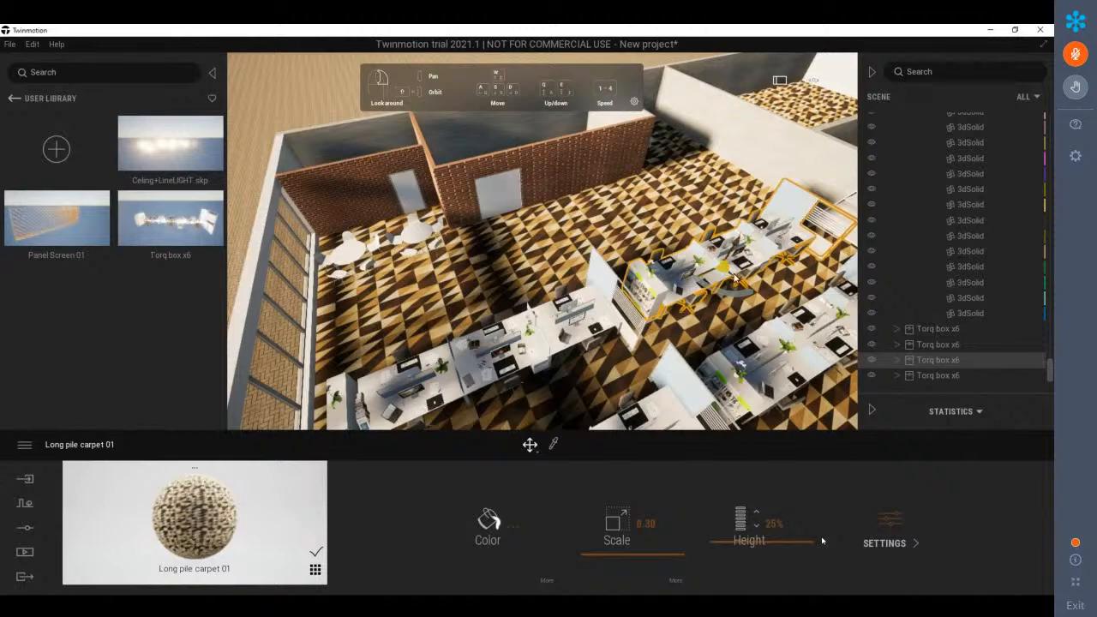
left_click_drag(716, 267, 703, 256)
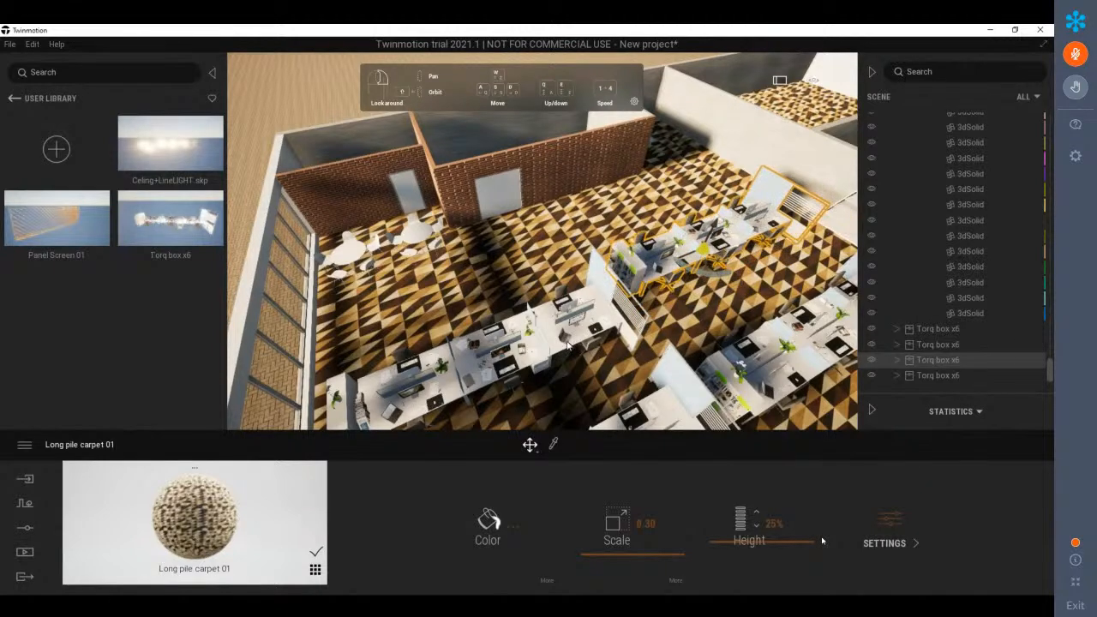
left_click(535, 343)
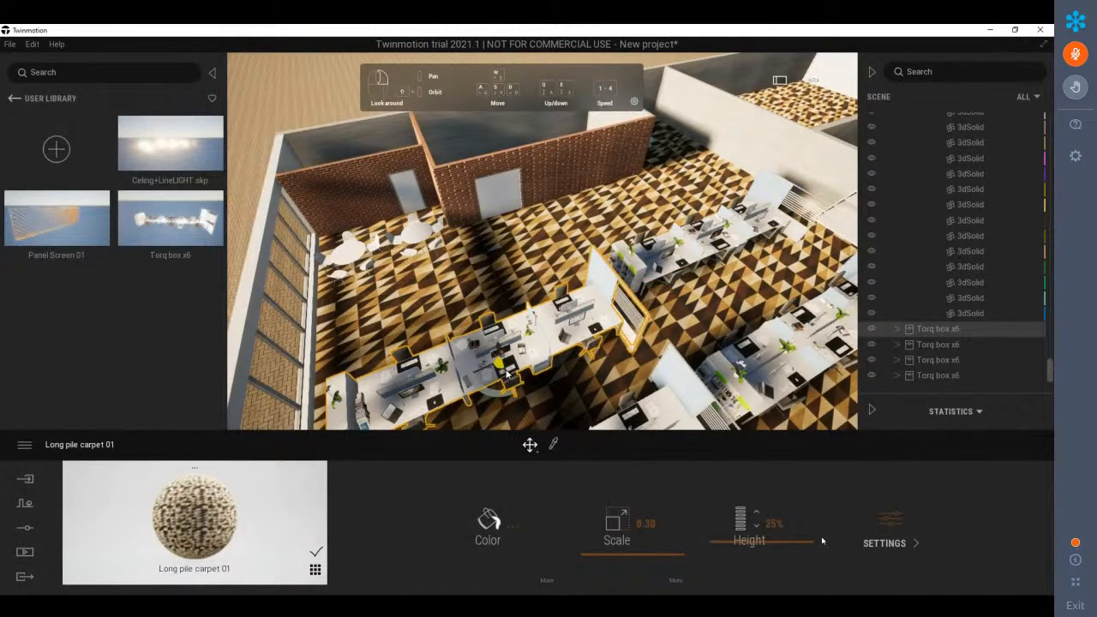
left_click_drag(507, 374, 488, 339)
key("Escape")
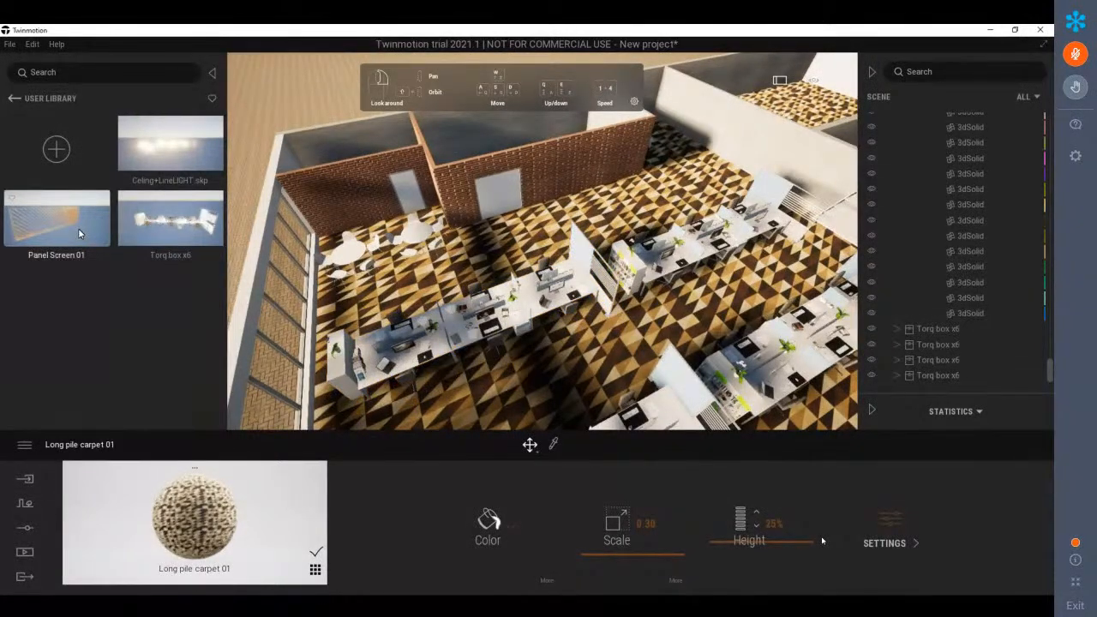
Place the User library Panel Screen 01 between the two desk rows, parallel to the desks
left_click_drag(64, 233, 703, 317)
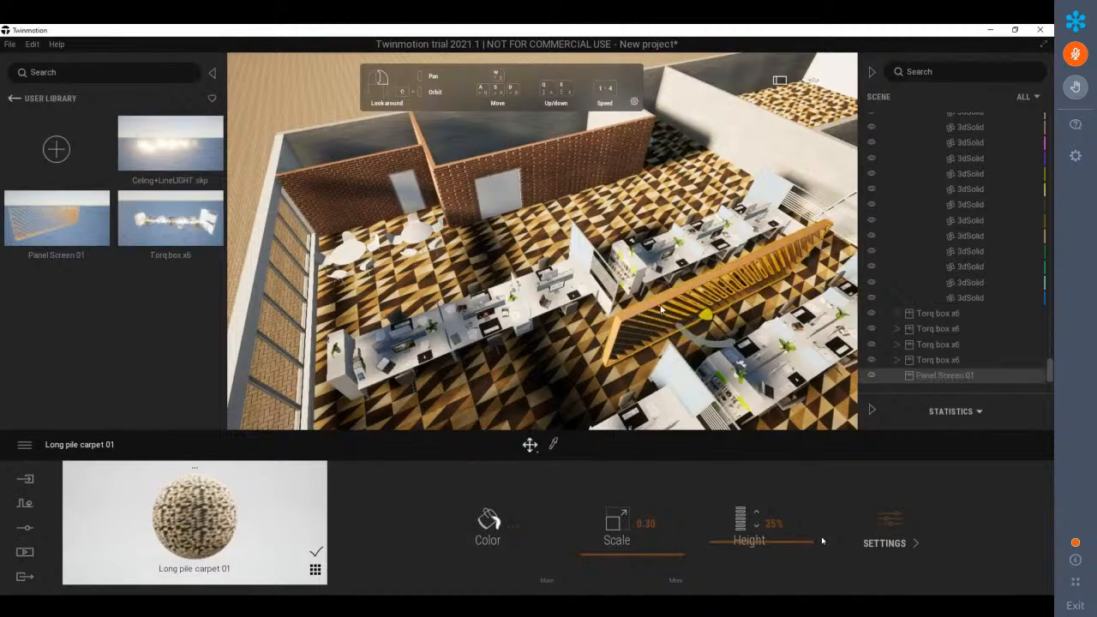
key("Escape")
middle_click_drag(570, 278, 576, 236, "shift")
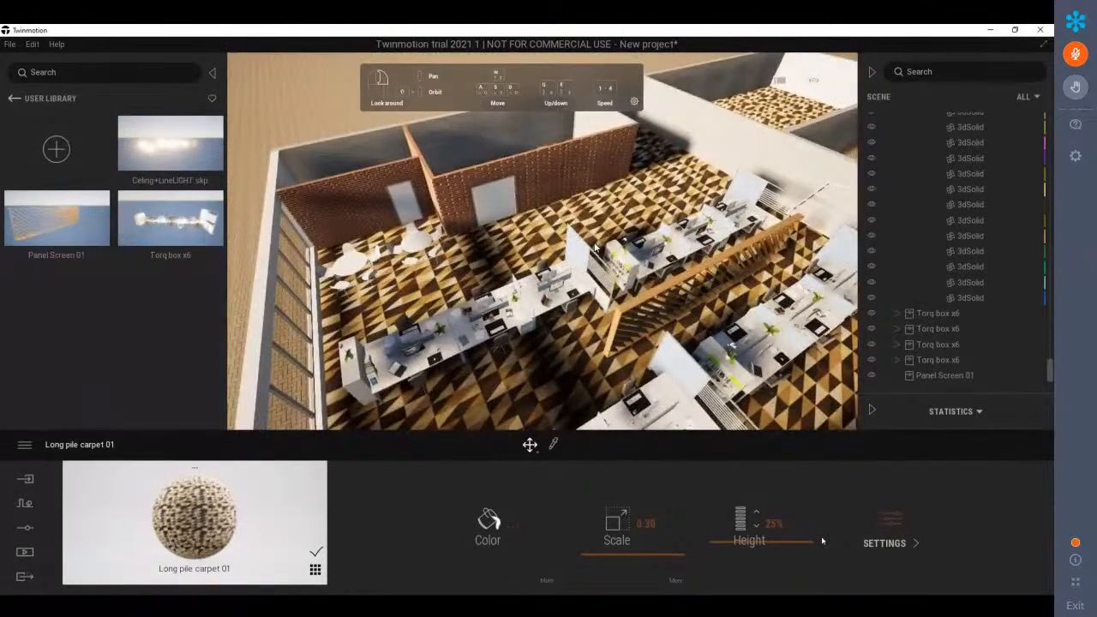
scroll(634, 305, "down", 2)
scroll(372, 184, "up", 2)
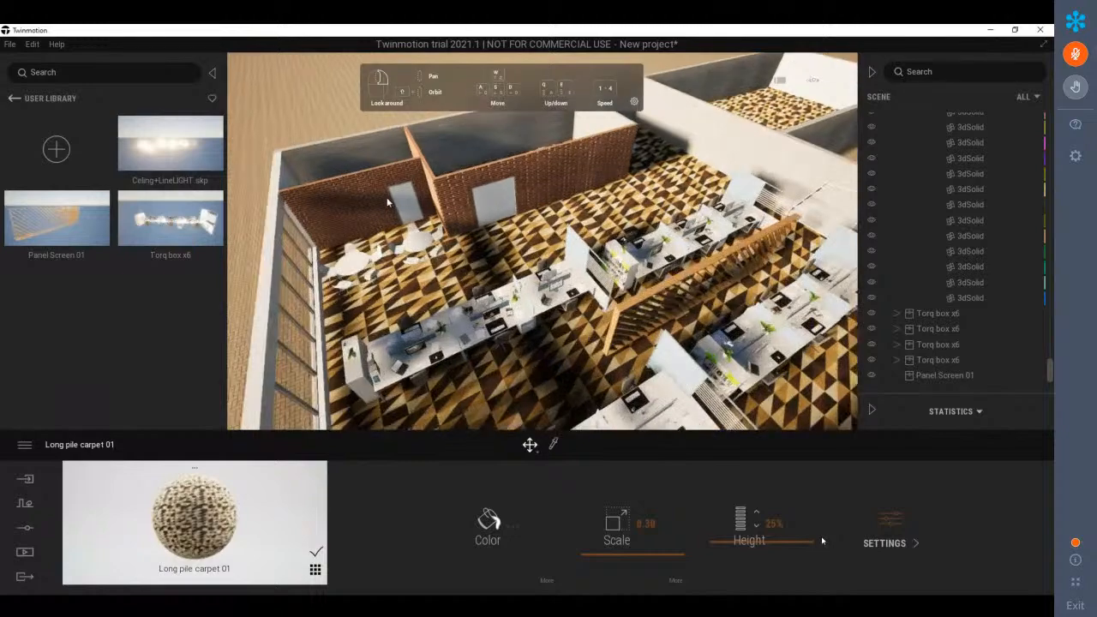
Apply the Glossy plastic material to the round meeting tabletops near the brick walls
middle_click_drag(372, 183, 405, 261)
scroll(406, 261, "up", 2)
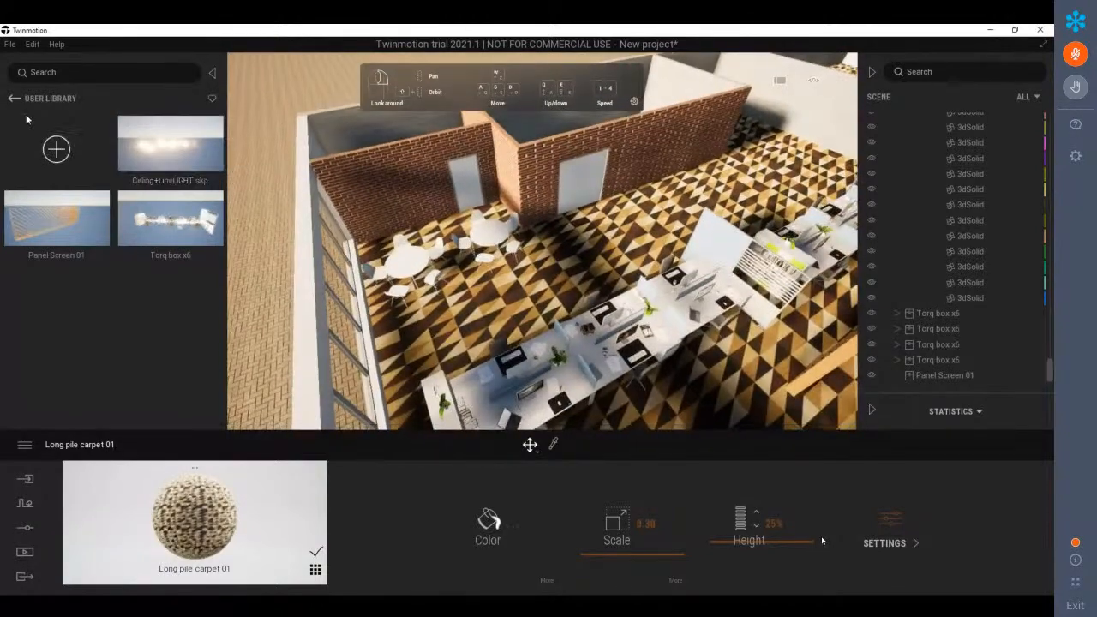
left_click(14, 101)
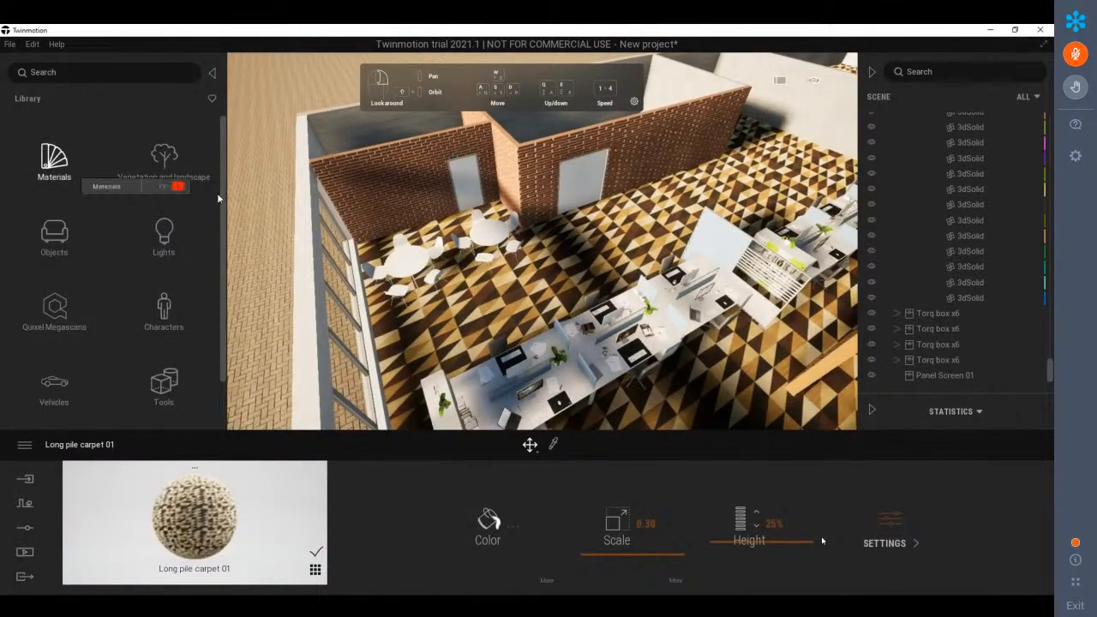
scroll(482, 255, "up", 3)
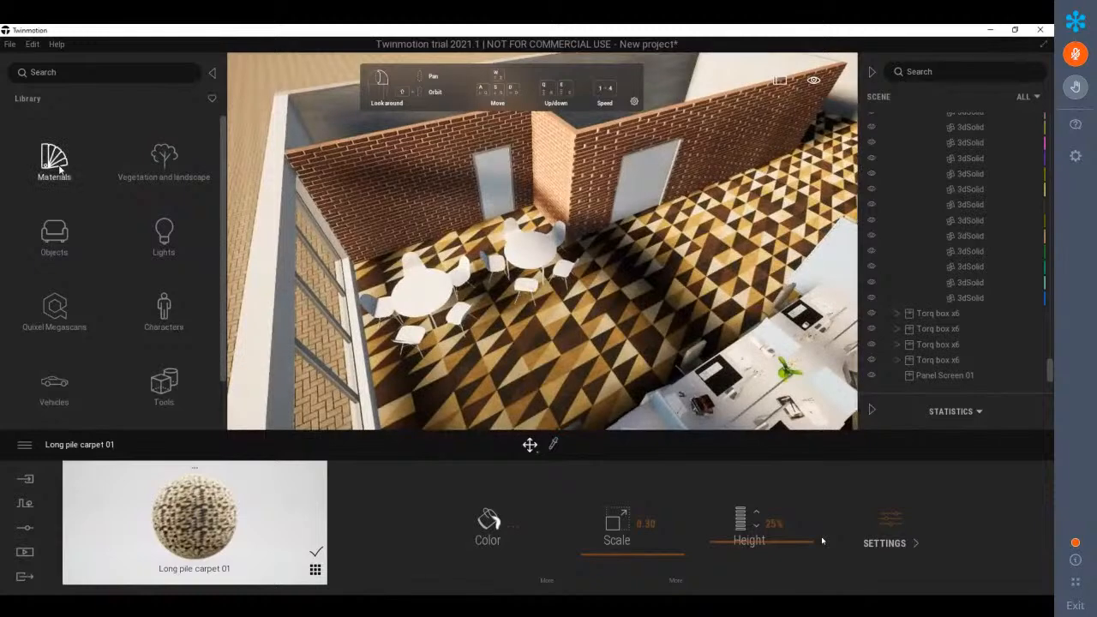
left_click(54, 163)
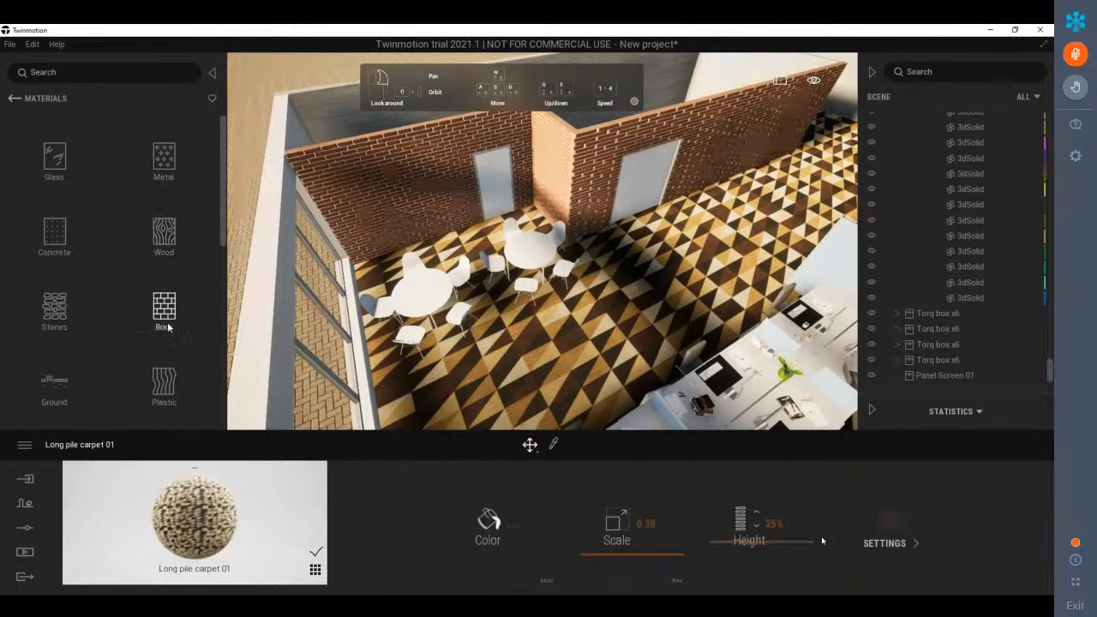
left_click(170, 384)
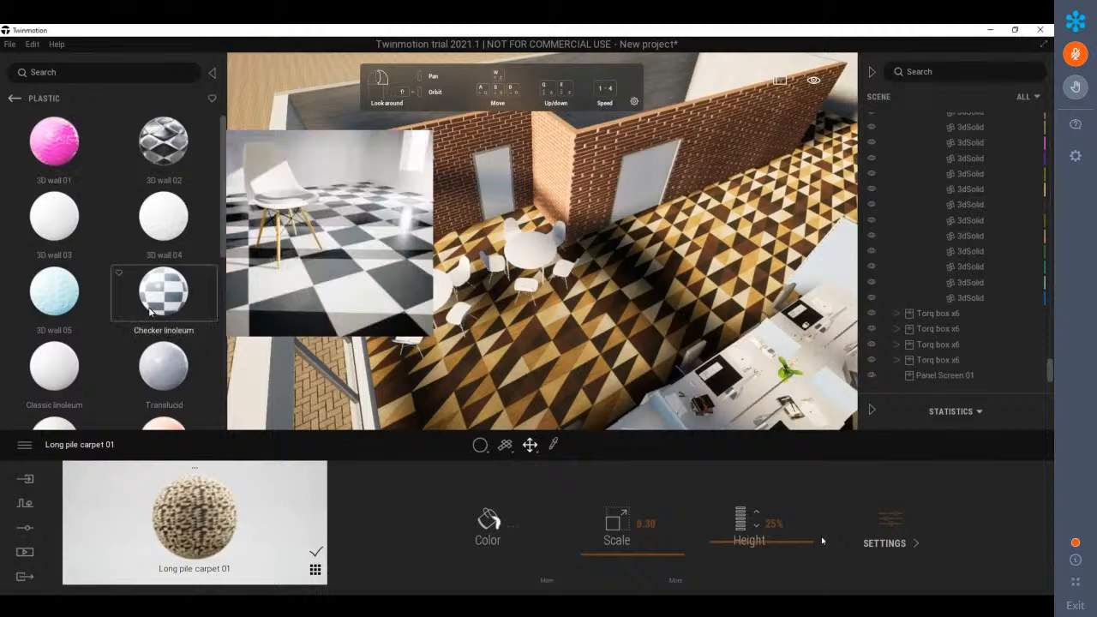
scroll(112, 313, "down", 2)
scroll(111, 308, "up", 2)
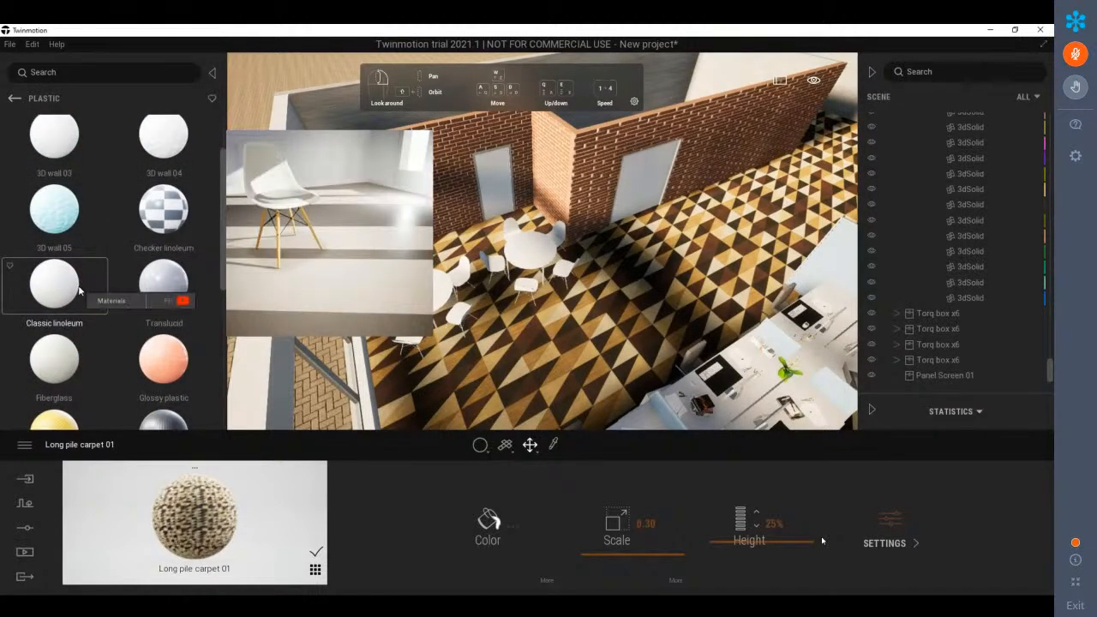
scroll(112, 279, "up", 2)
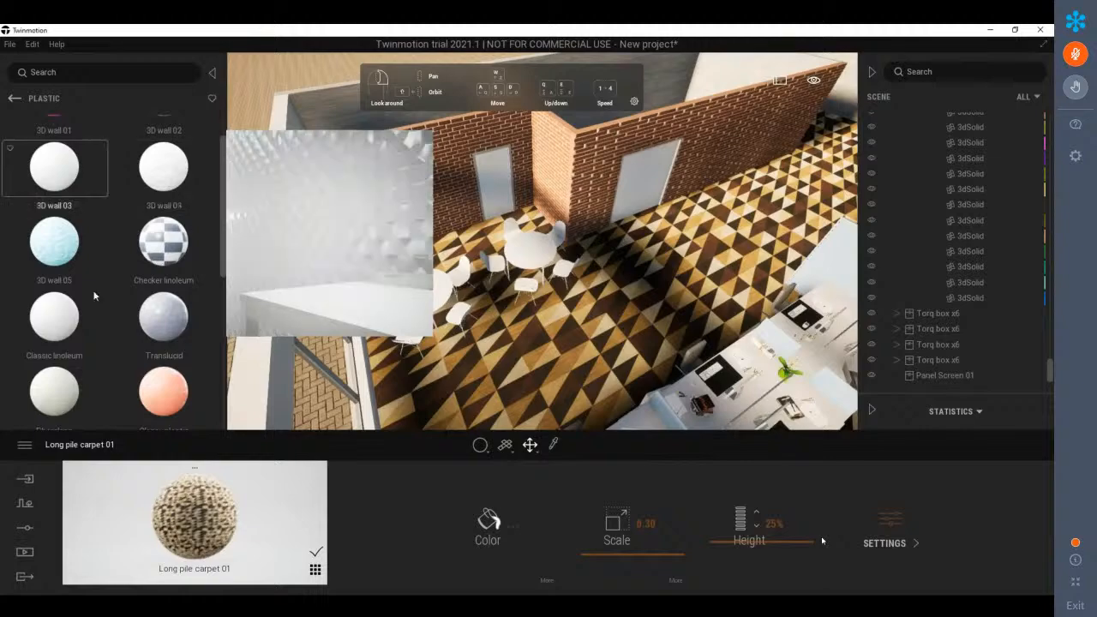
scroll(108, 349, "down", 1)
scroll(120, 356, "down", 1)
left_click_drag(159, 335, 418, 295)
scroll(418, 294, "down", 3)
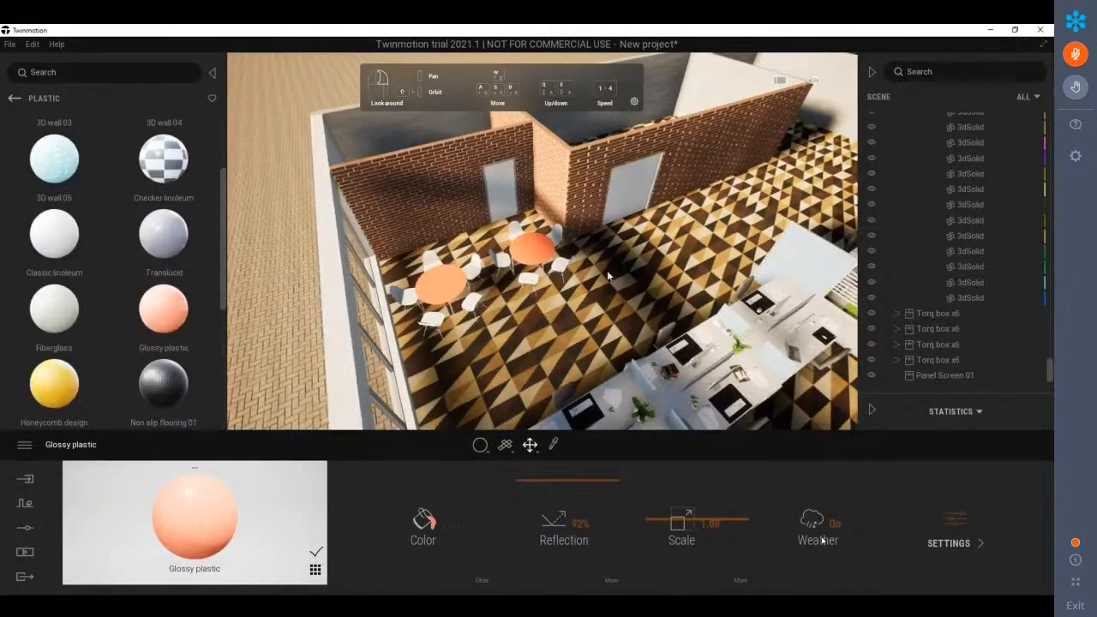
Apply the Maple 02 B wood material to the outer frame of the slanted bookcase by the concrete wall
scroll(418, 294, "down", 3)
scroll(724, 246, "up", 3)
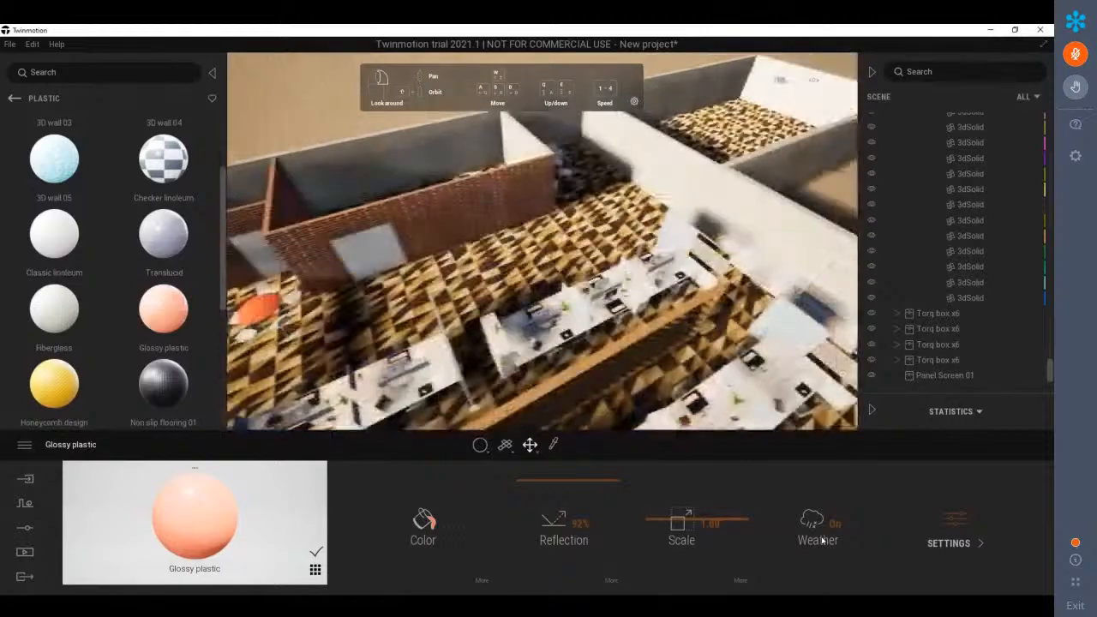
middle_click_drag(723, 246, 815, 280, "shift")
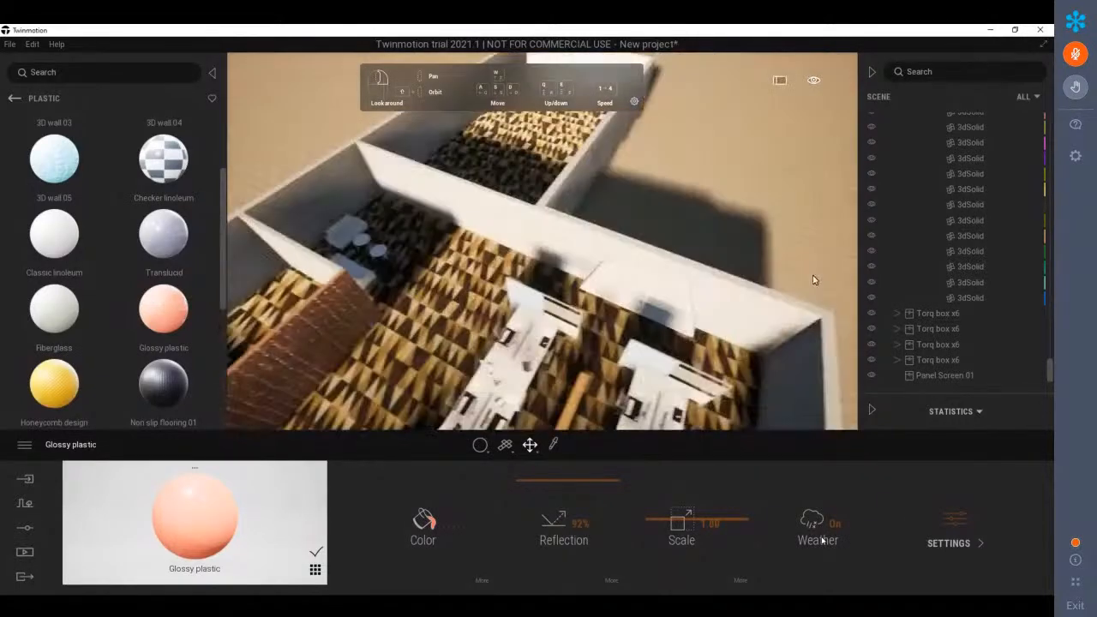
scroll(695, 316, "up", 2)
middle_click_drag(693, 317, 744, 270, "shift")
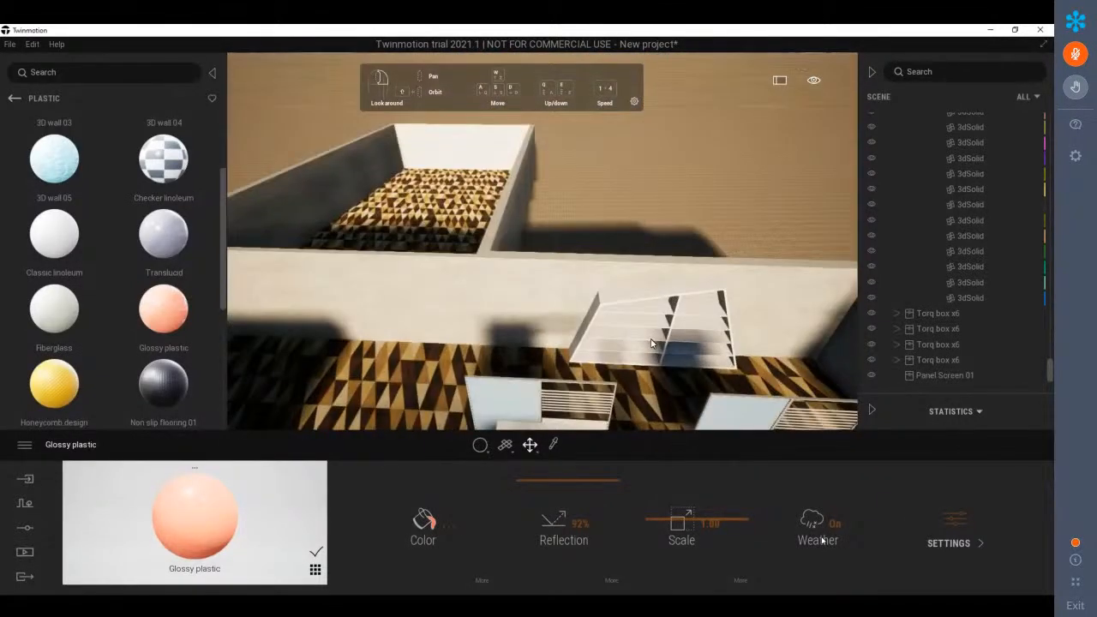
middle_click_drag(668, 362, 356, 261, "shift")
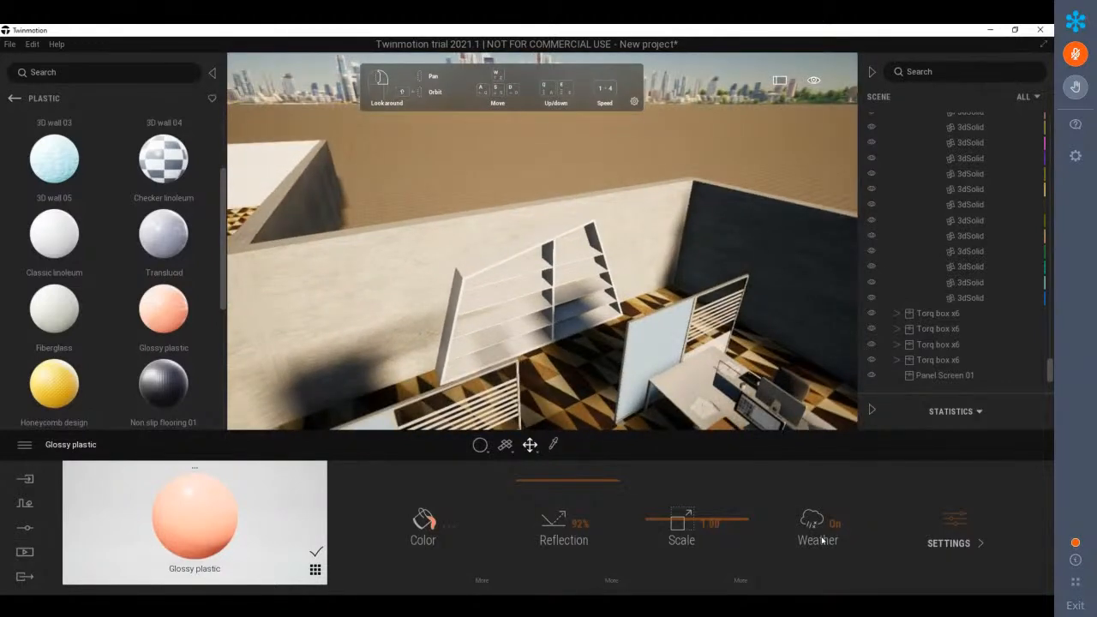
mouse_move(87, 142)
left_click(14, 99)
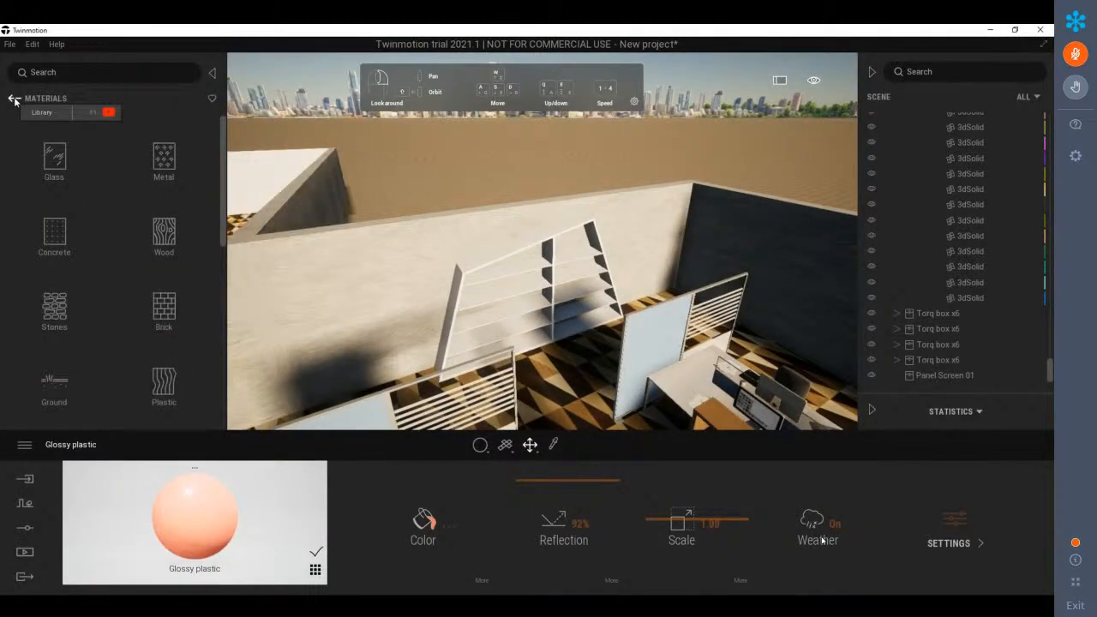
left_click(14, 99)
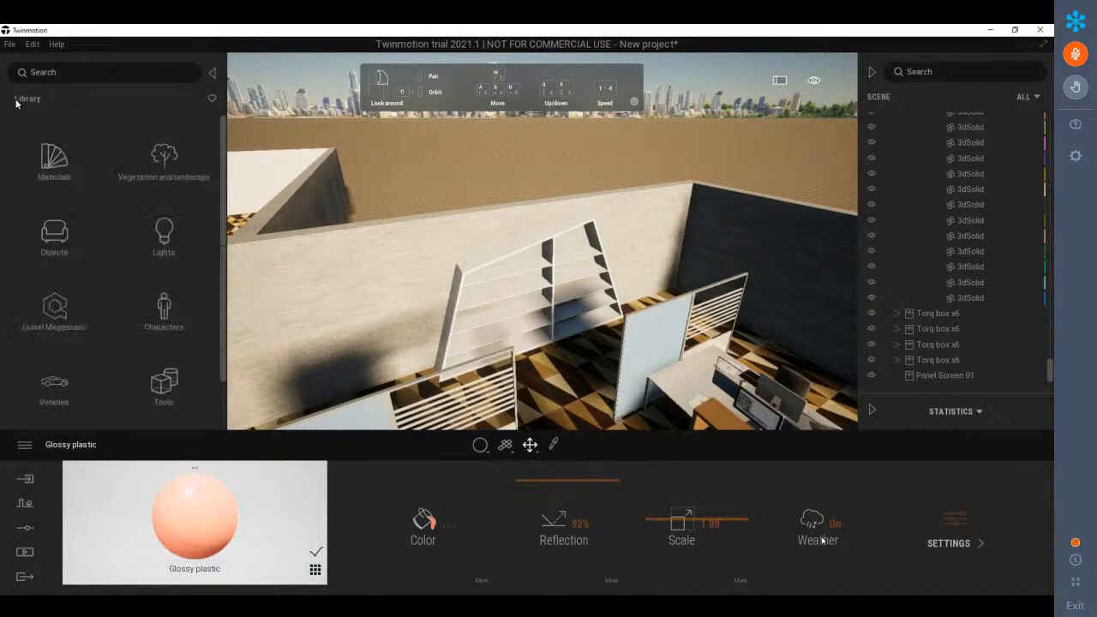
scroll(132, 306, "down", 1)
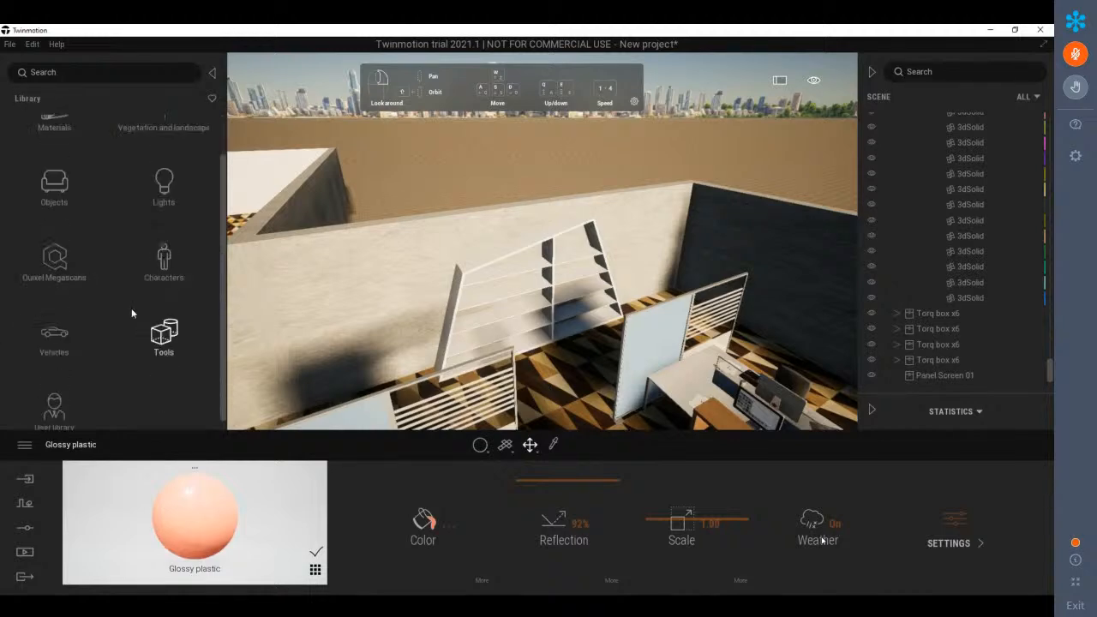
scroll(127, 306, "up", 1)
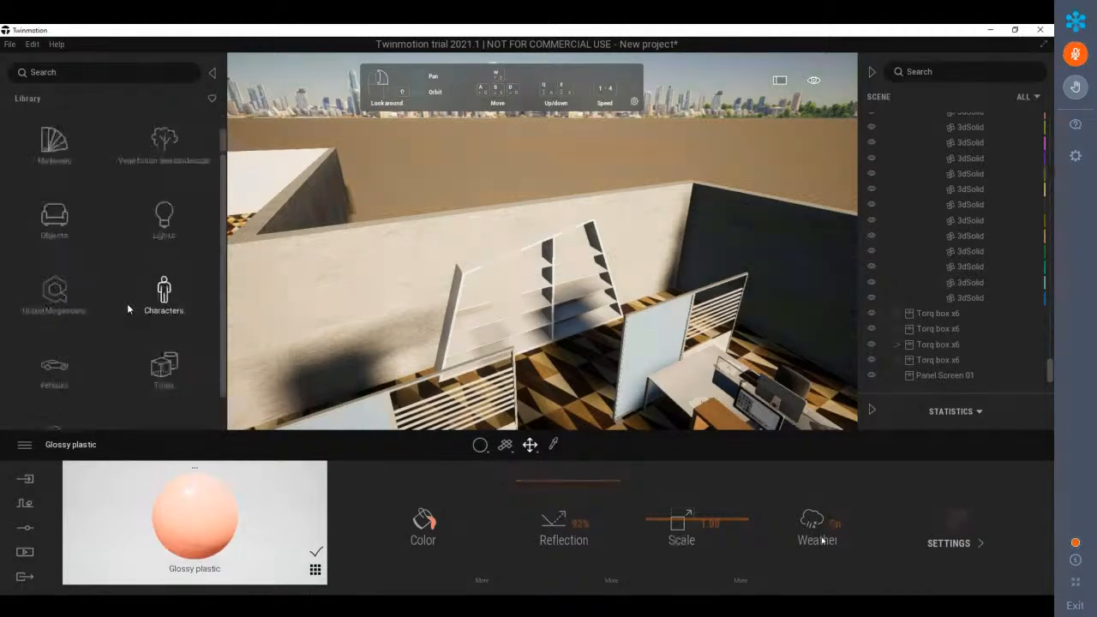
left_click(53, 157)
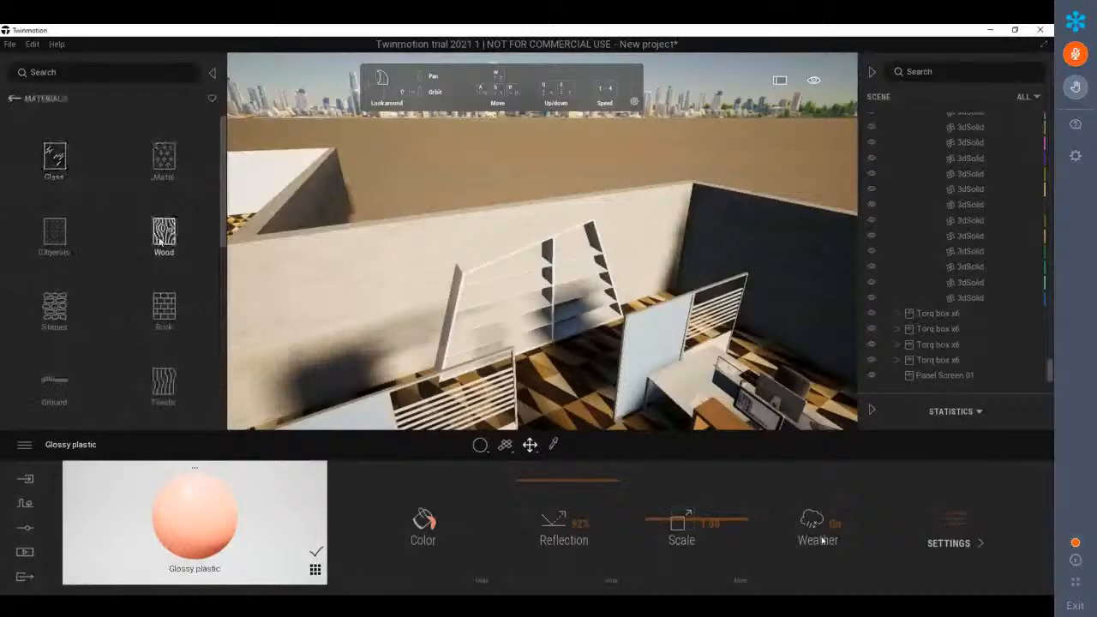
left_click(163, 230)
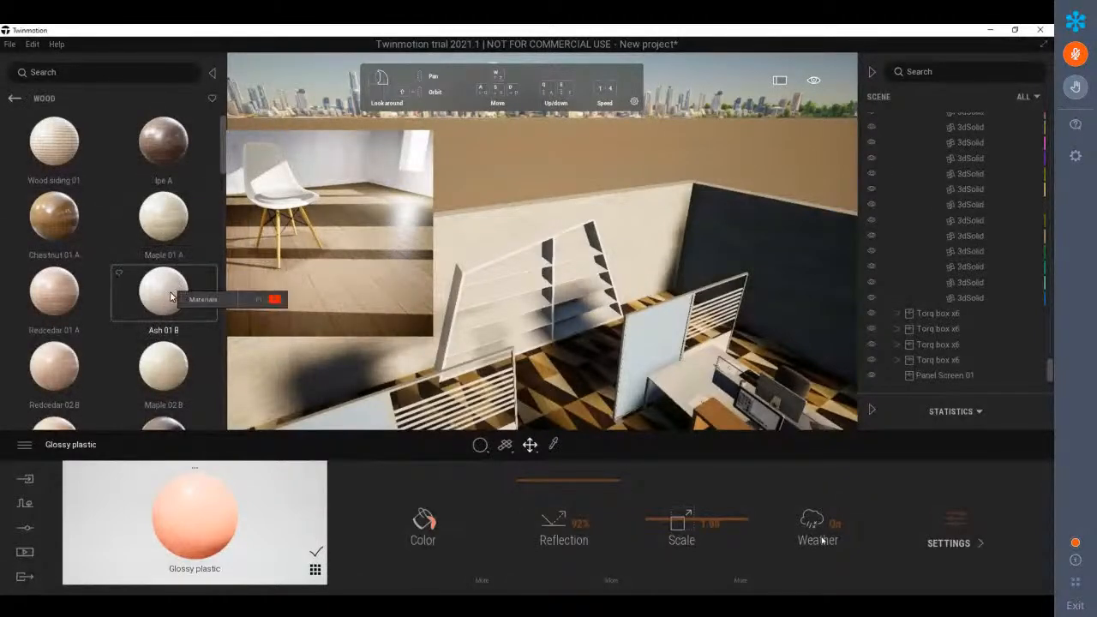
left_click_drag(175, 380, 514, 299)
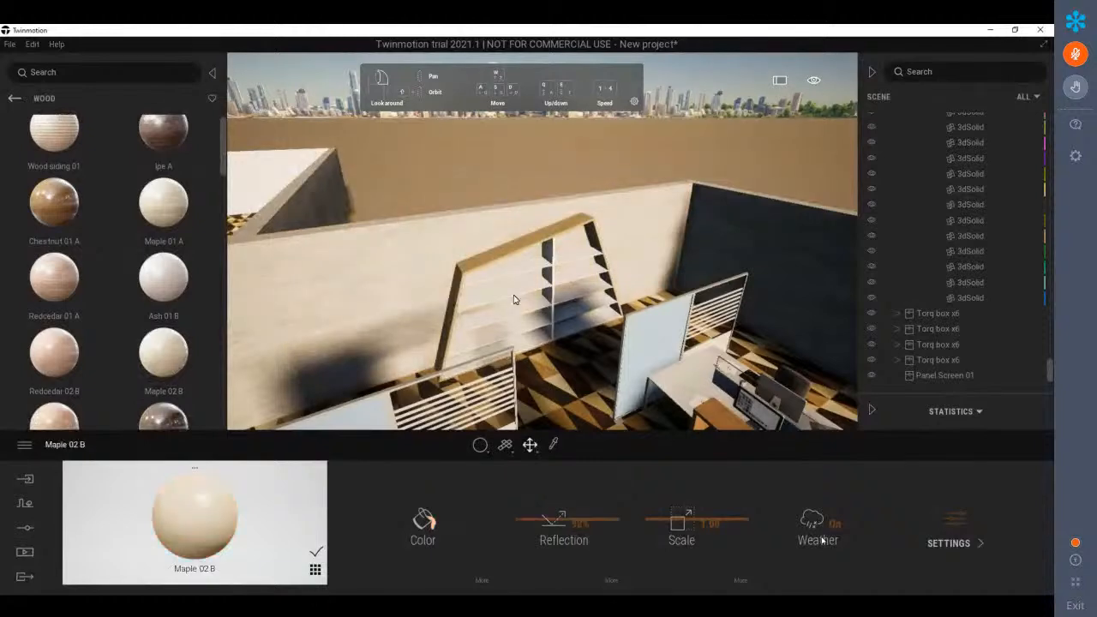
Switch the material application mode and apply Maple 02 B to the bookcase's inner shelves as well
left_click(483, 451)
left_click(485, 400)
left_click_drag(180, 375, 517, 278)
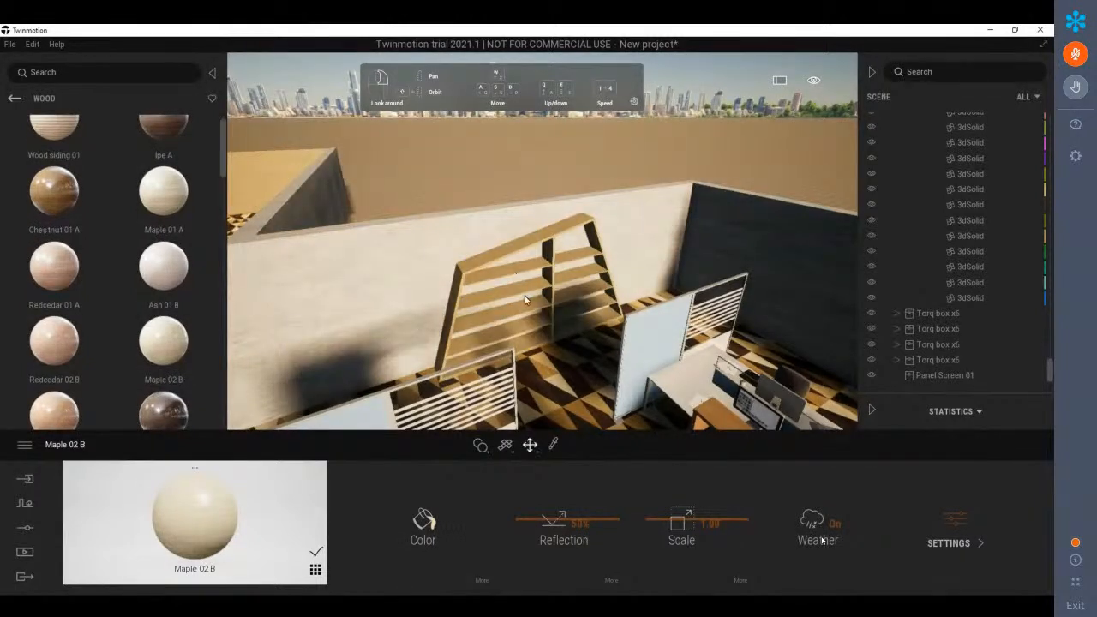
scroll(424, 291, "down", 4)
middle_click_drag(424, 291, 651, 251, "shift")
scroll(651, 251, "down", 8)
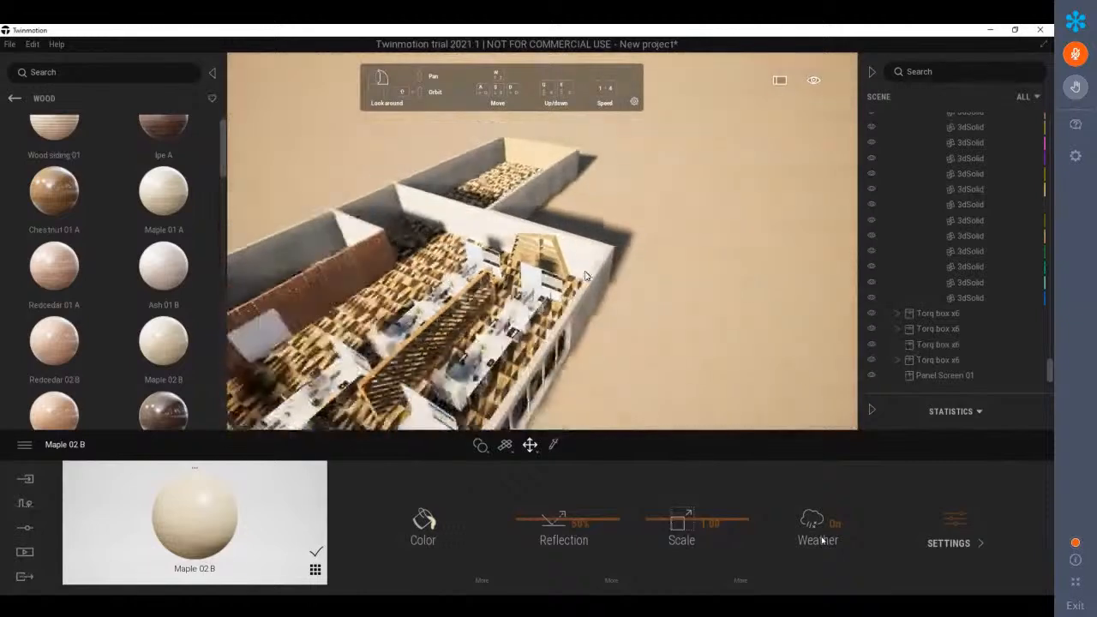
Show the hidden roof slab solid of the Floor_plan model again so it covers the office
middle_click_drag(550, 292, 698, 276, "shift")
left_click_drag(1046, 367, 1044, 121)
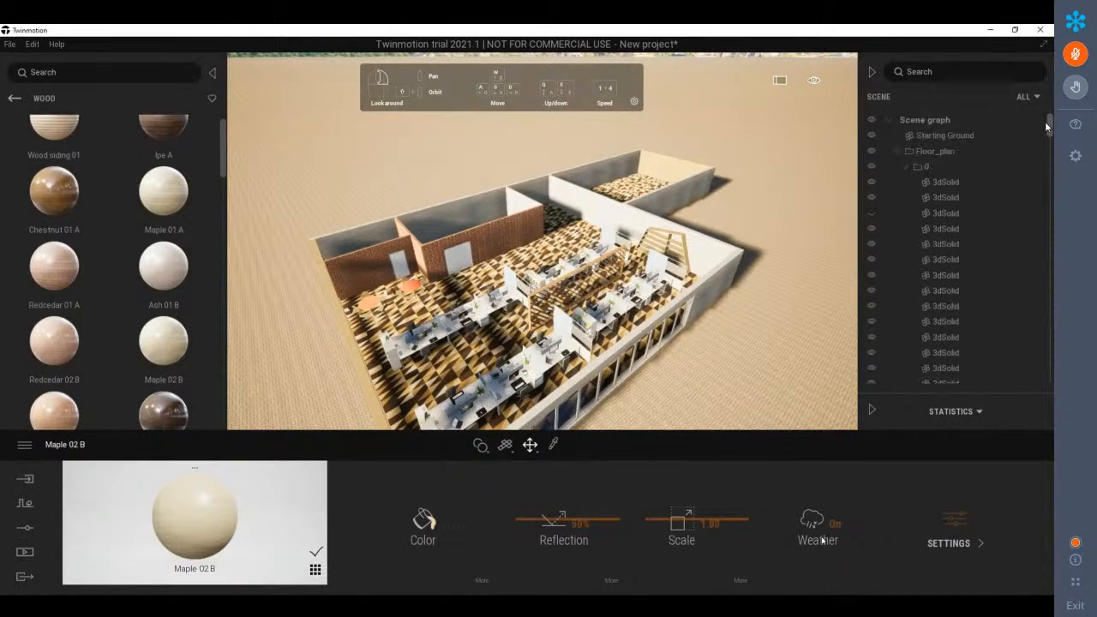
left_click(872, 214)
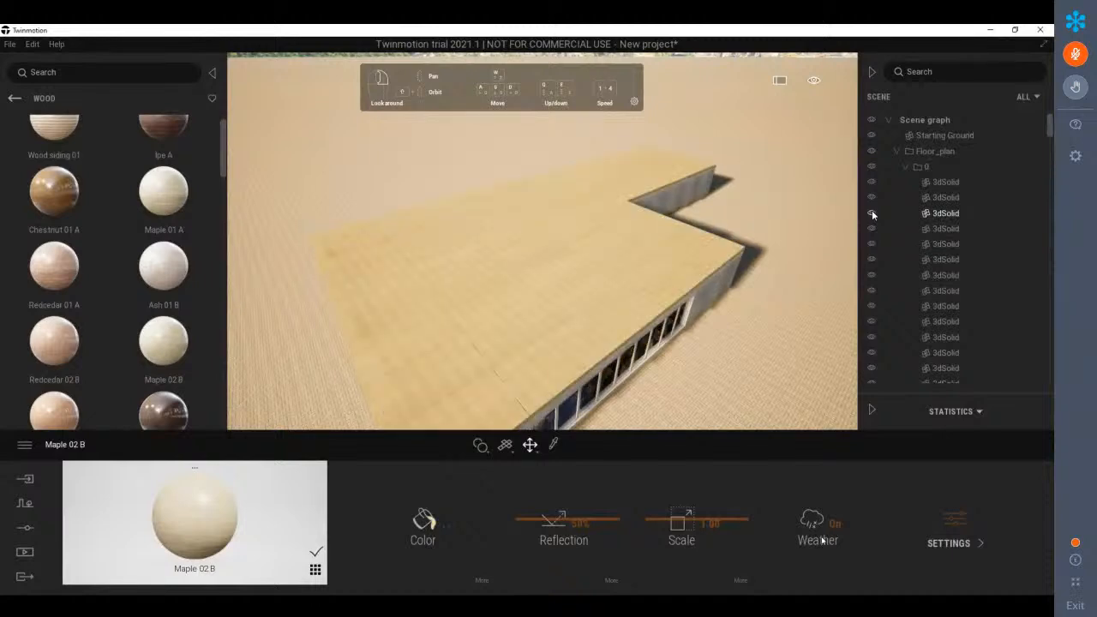
Enter the office through the window facade and examine the desk rows, brick walls and underside of the roof
middle_click_drag(546, 323, 498, 400, "shift")
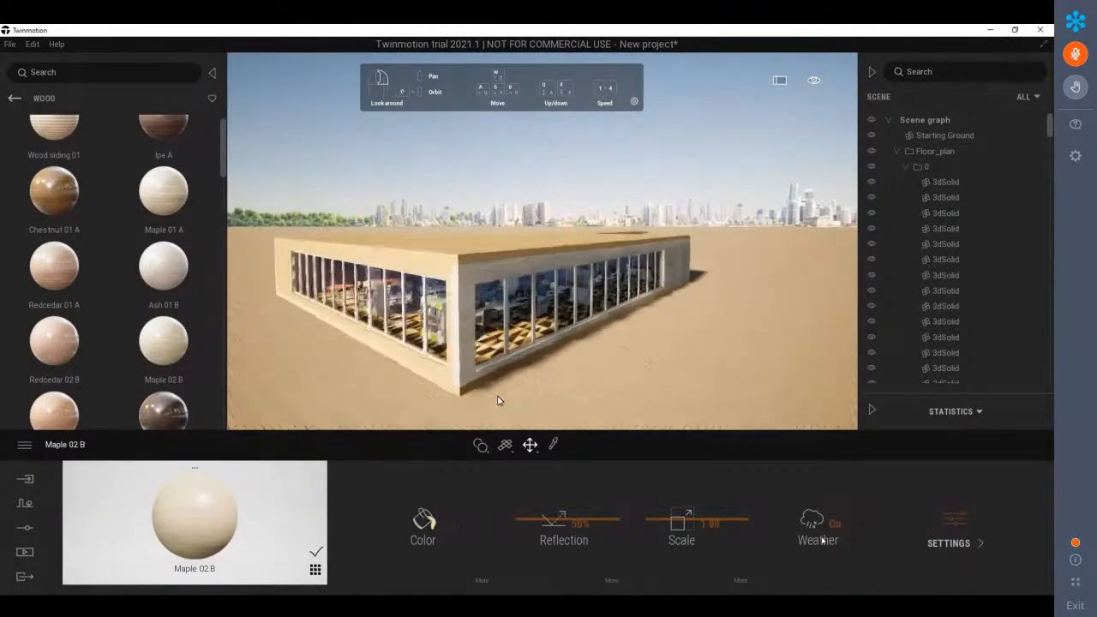
scroll(520, 277, "up", 6)
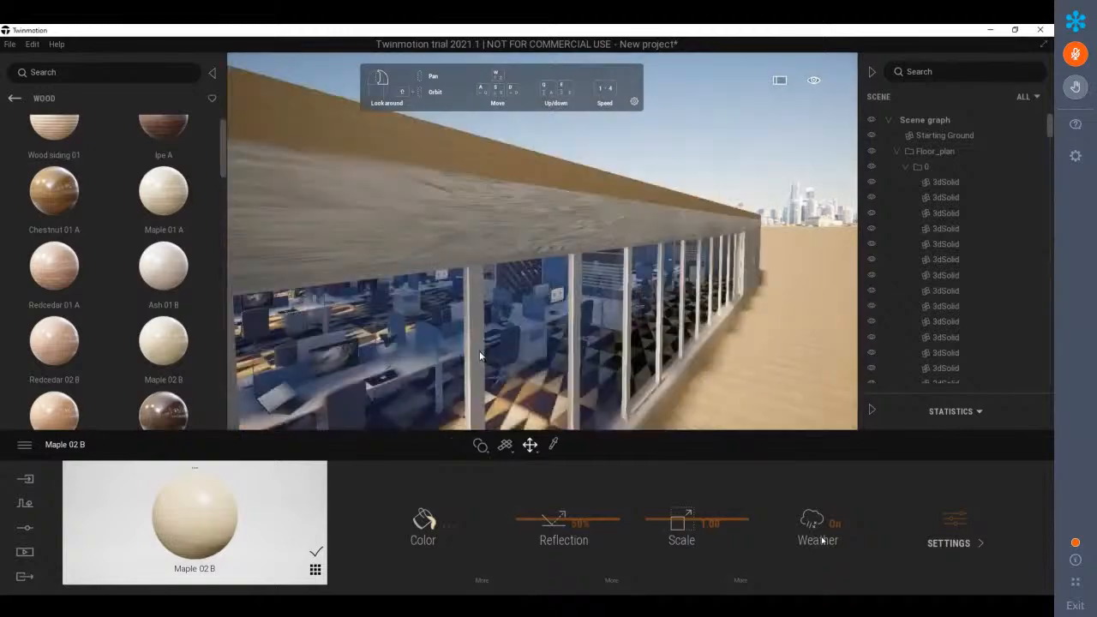
scroll(480, 356, "up", 5)
scroll(496, 364, "up", 3)
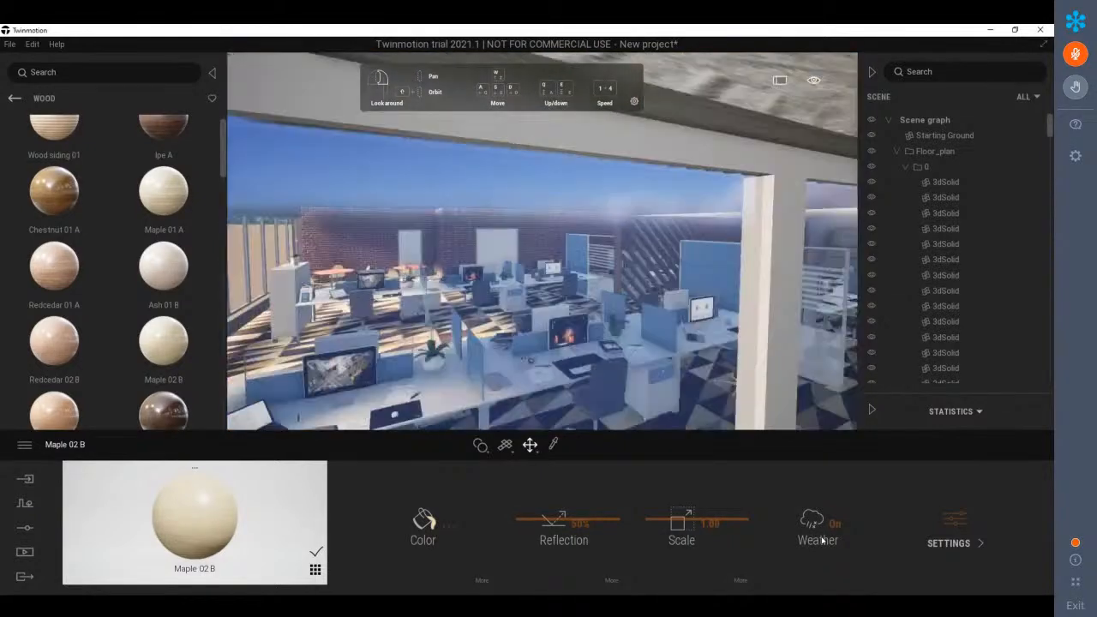
scroll(541, 342, "up", 5)
middle_click_drag(522, 329, 596, 340)
scroll(508, 276, "down", 3)
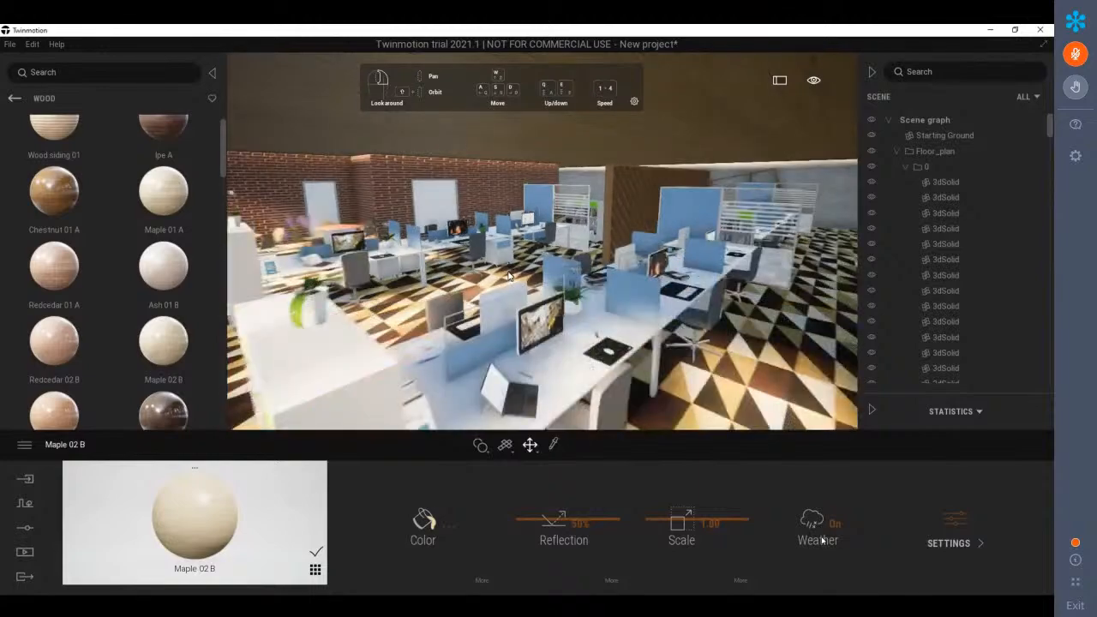
scroll(508, 276, "down", 3)
scroll(508, 276, "up", 3)
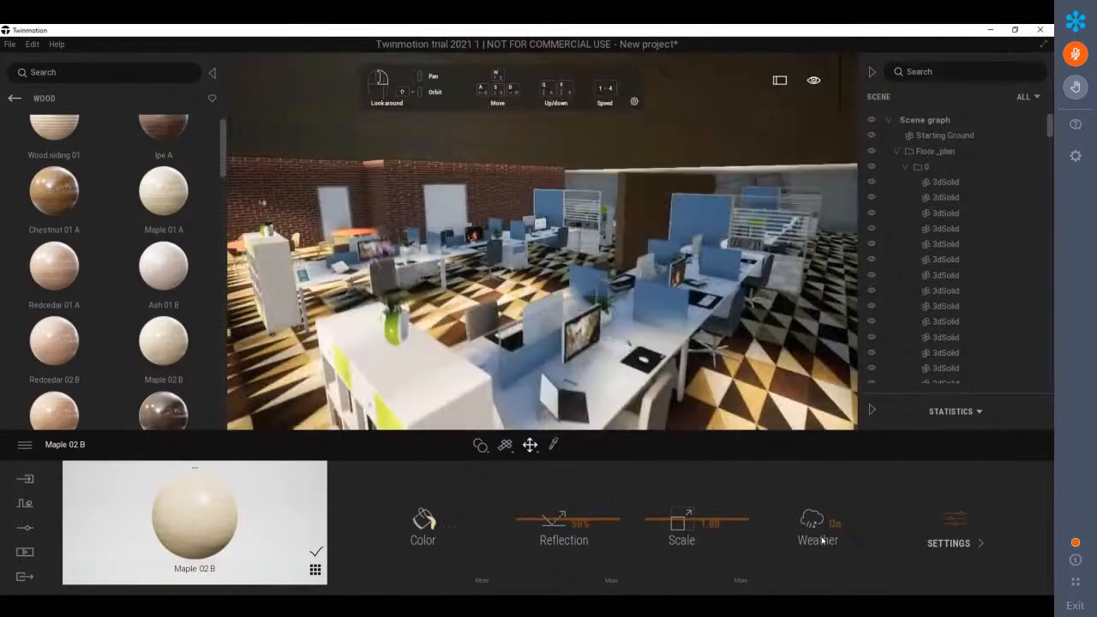
key("d")
key("q")
key("s")
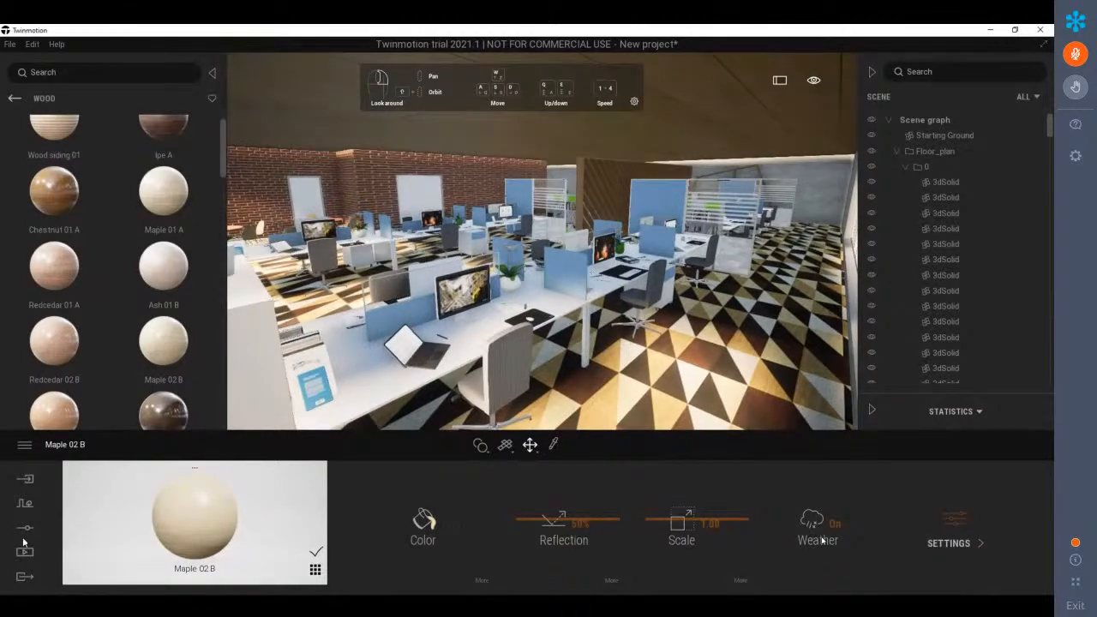
Apply the NW 60x60 SR ceiling material to the underside of the roof and set its scale to 0.84
left_click(15, 97)
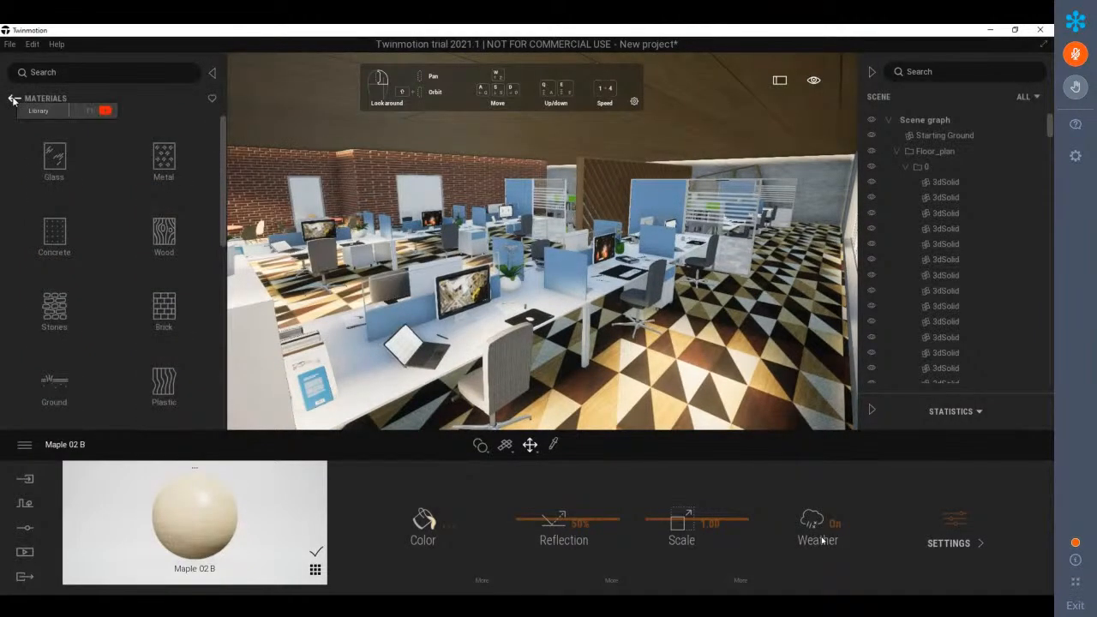
scroll(86, 249, "down", 2)
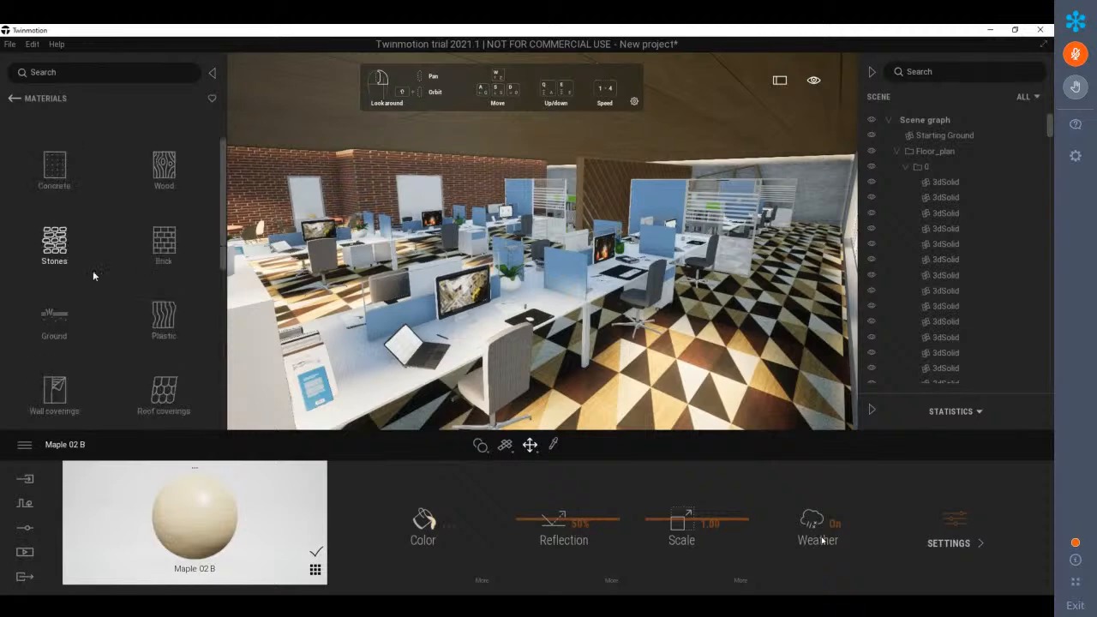
scroll(85, 300, "down", 2)
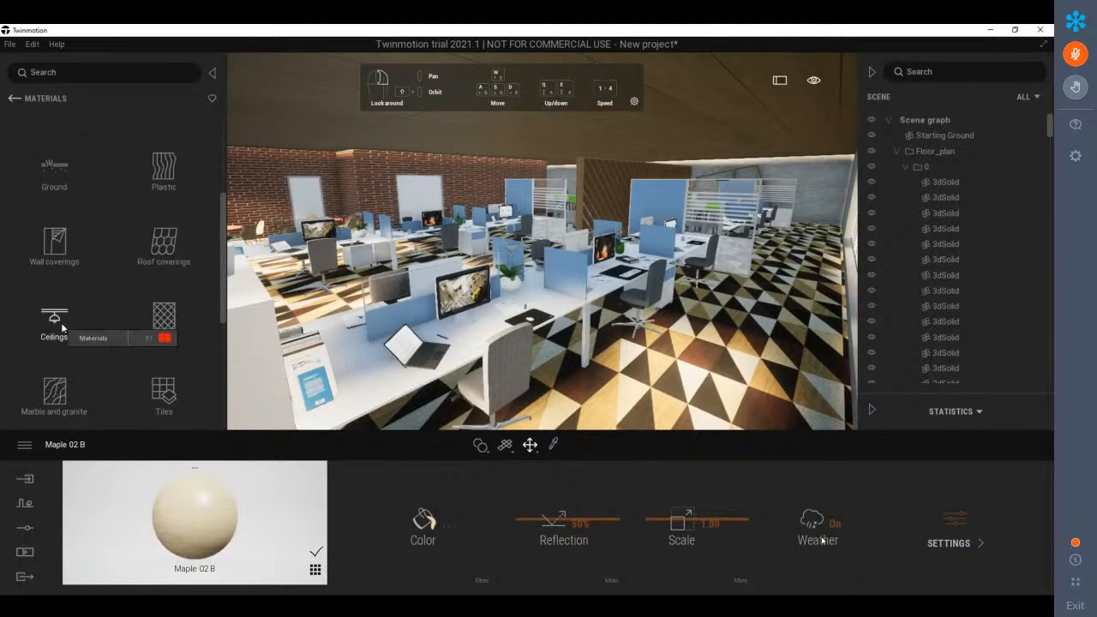
left_click(60, 323)
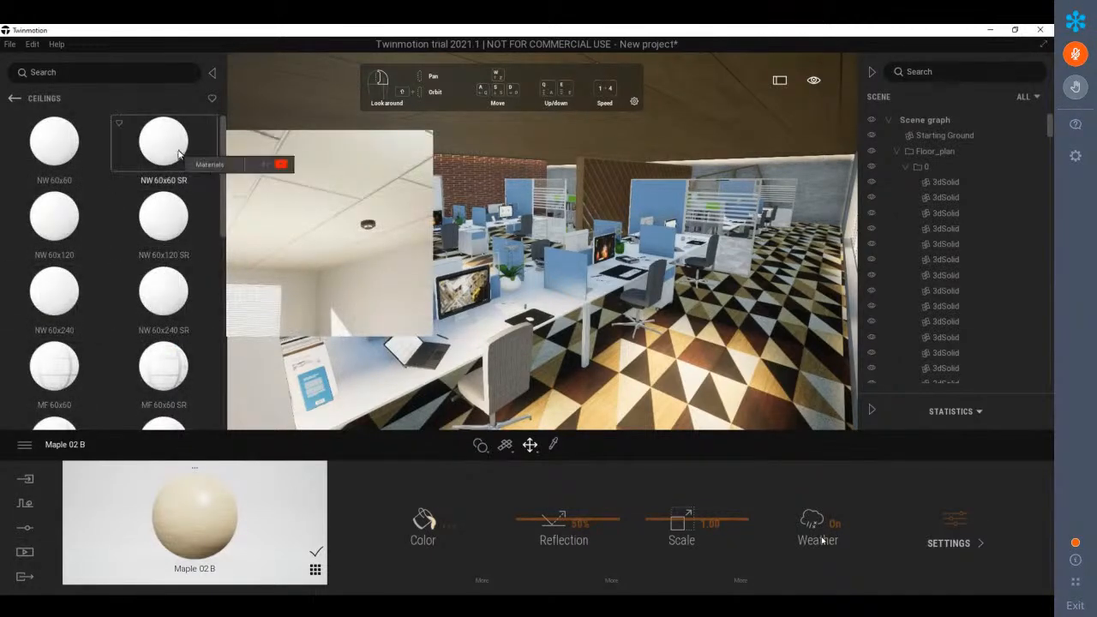
left_click_drag(179, 152, 304, 127)
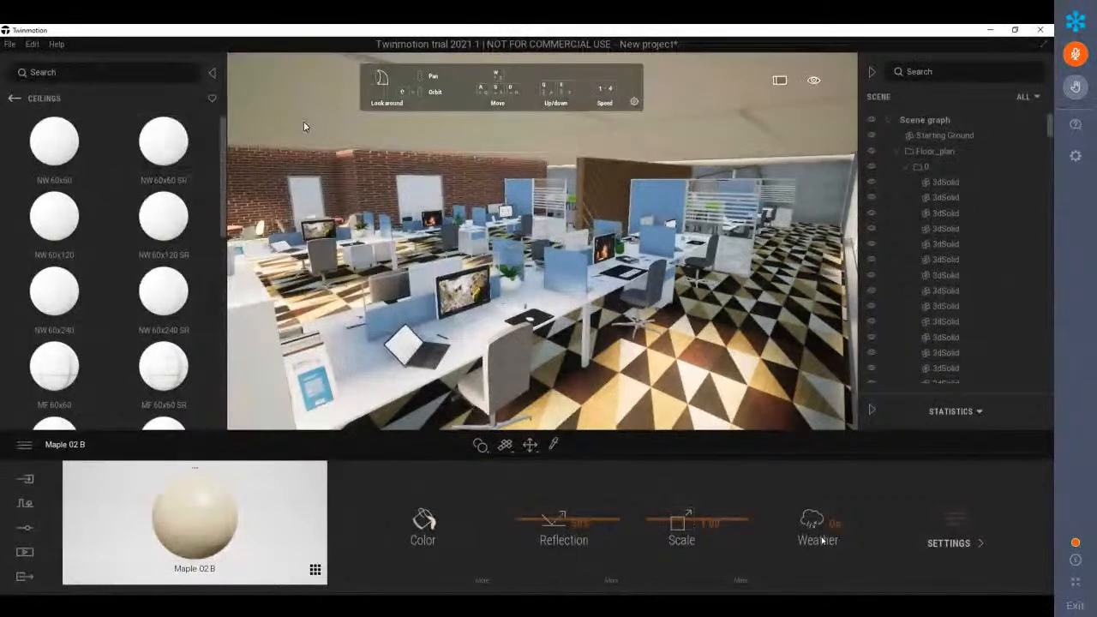
mouse_move(303, 127)
middle_mouse_down()
mouse_move(345, 123)
mouse_move(318, 121)
middle_mouse_up()
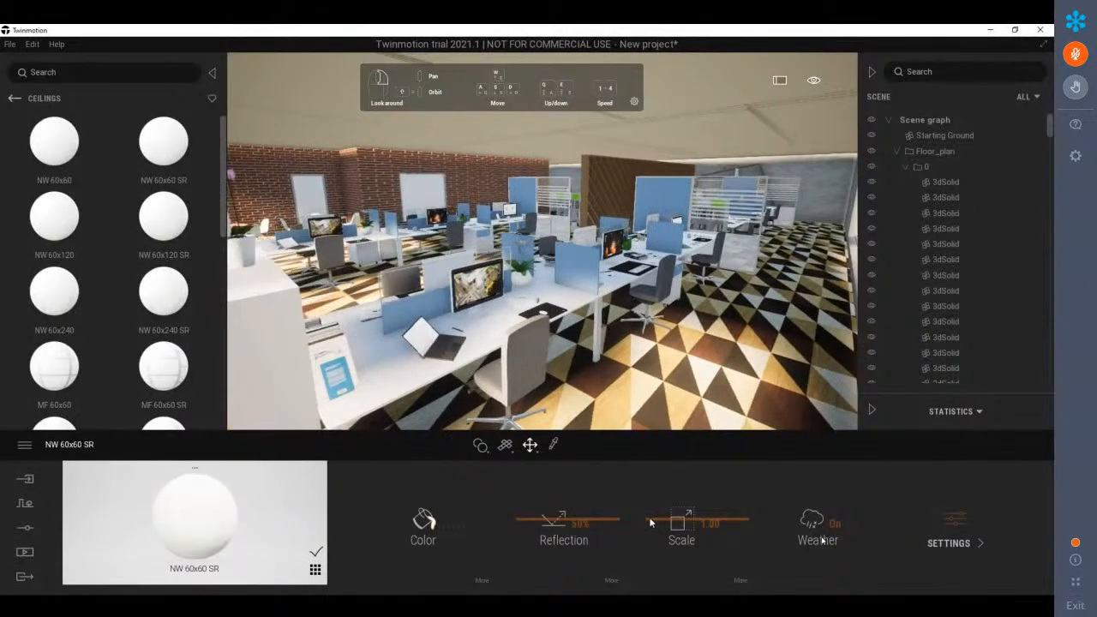
left_click_drag(680, 523, 673, 551)
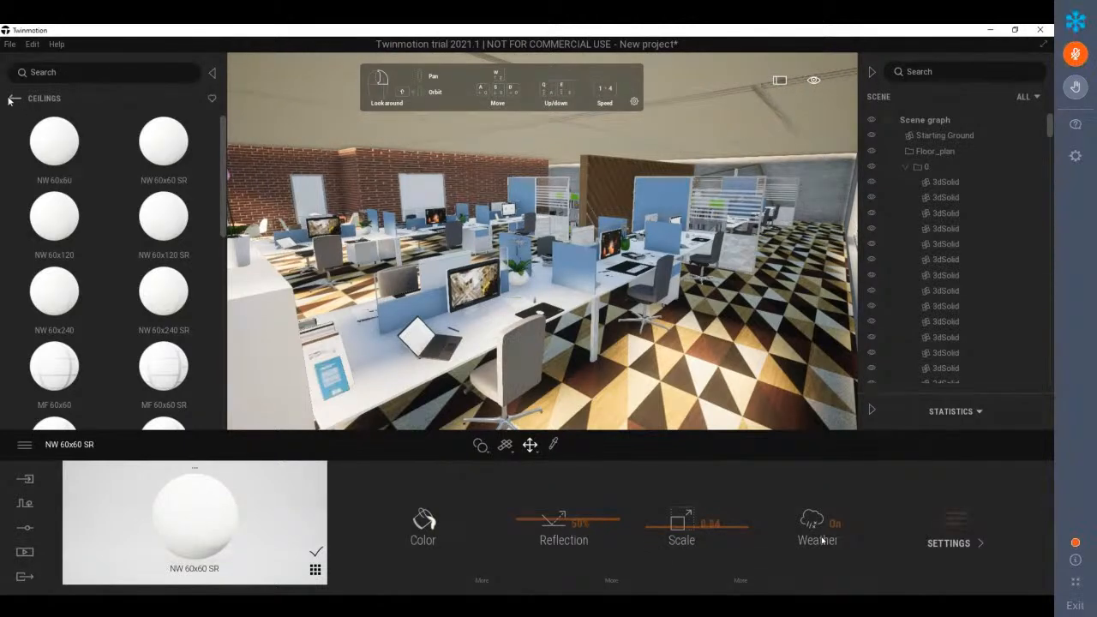
Place three copies of the User library Celing+LineLIGHT.skp light on the ceiling, spread across the office above the desks
left_click(14, 98)
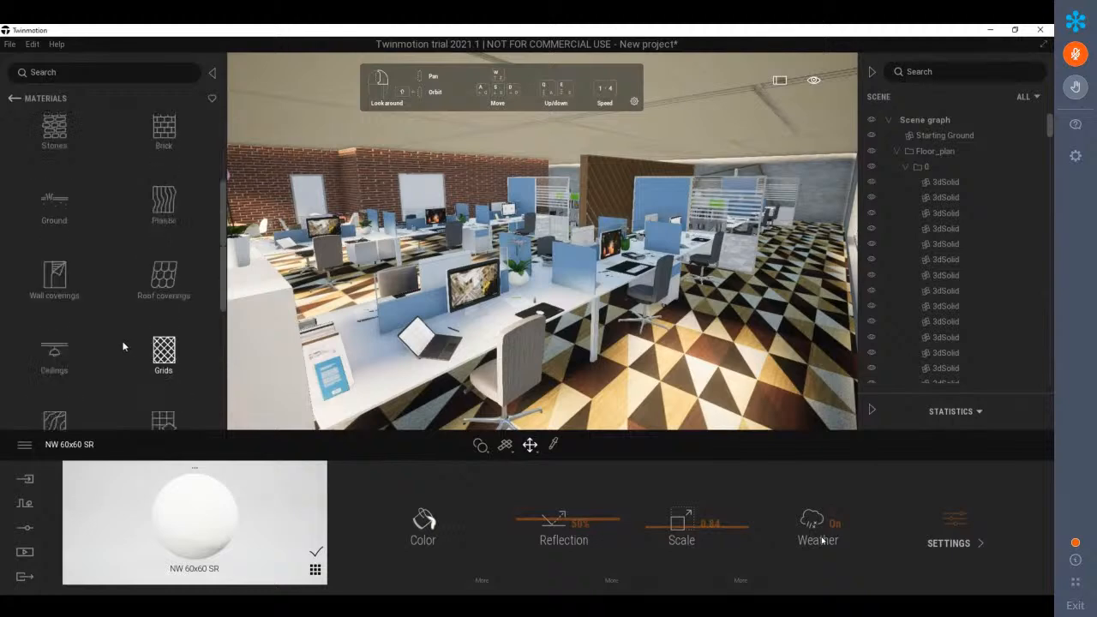
scroll(123, 346, "down", 3)
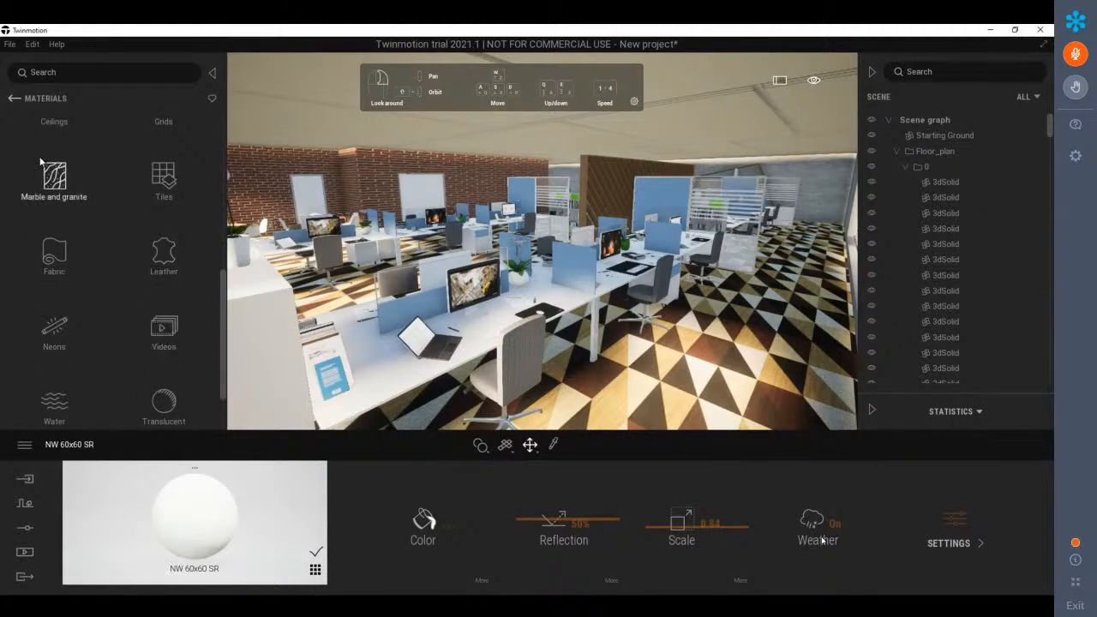
left_click(14, 101)
scroll(108, 377, "down", 2)
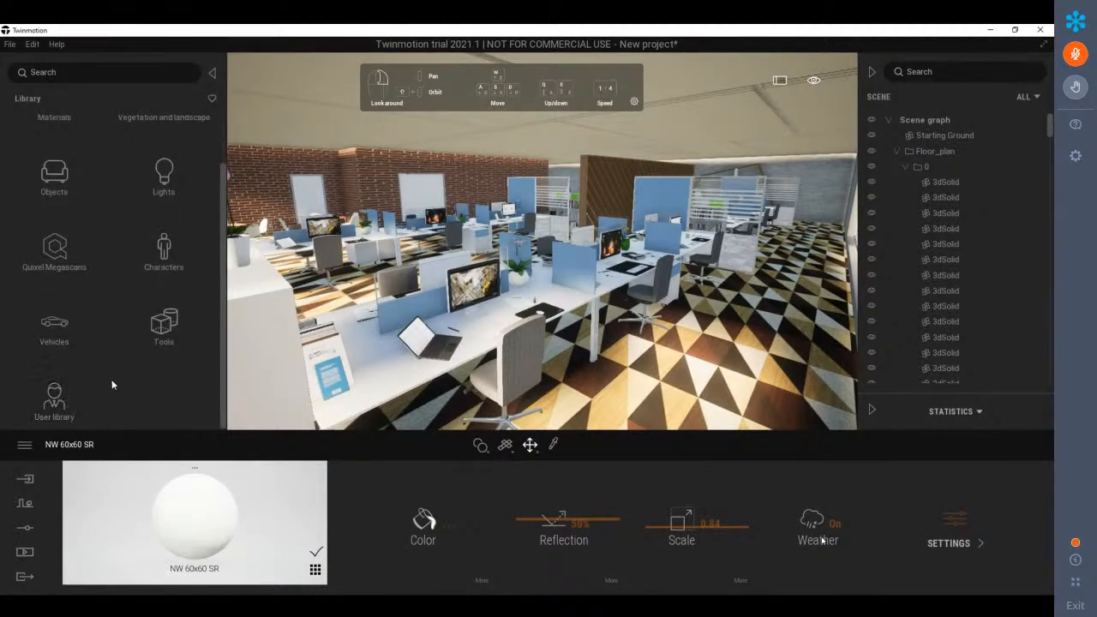
left_click(58, 401)
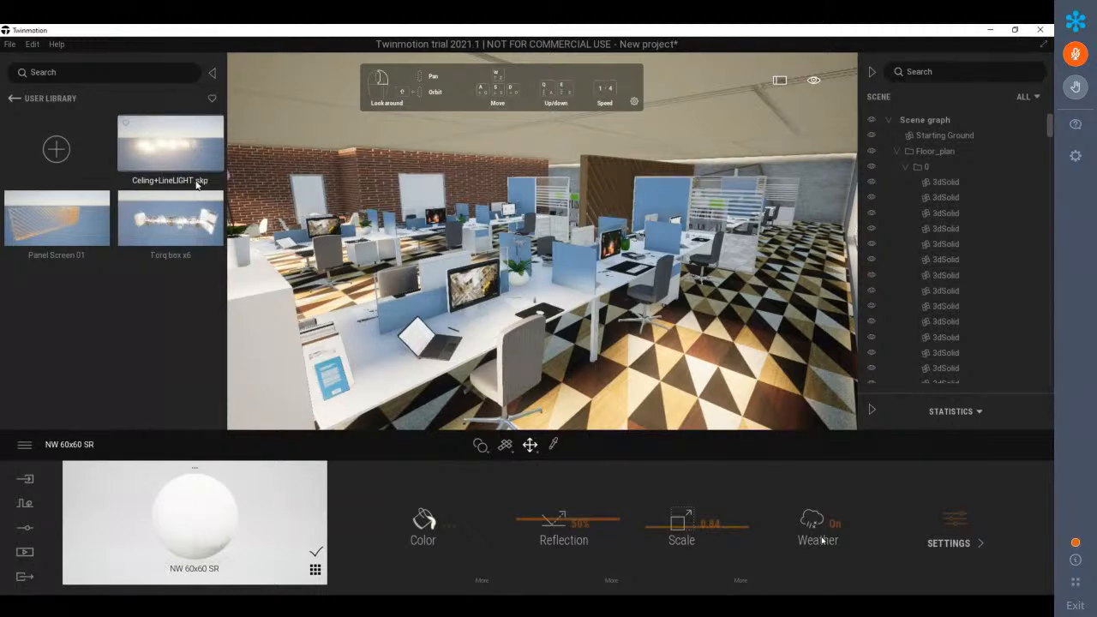
left_click_drag(178, 150, 437, 178)
middle_click_drag(326, 184, 290, 184, "shift")
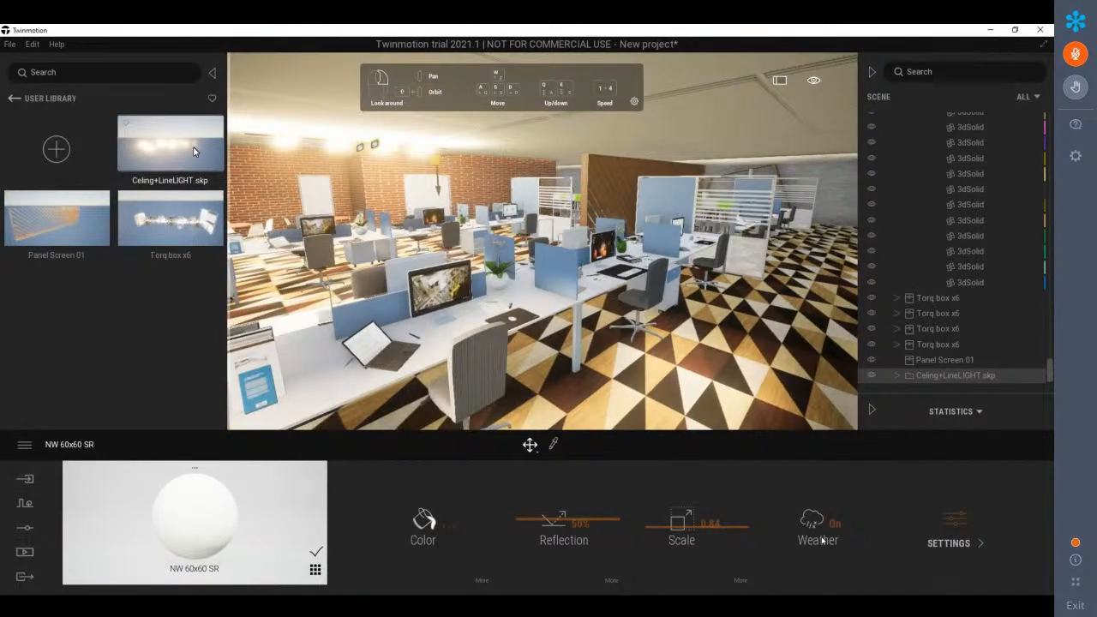
left_click_drag(188, 157, 571, 165)
left_click_drag(135, 144, 701, 183)
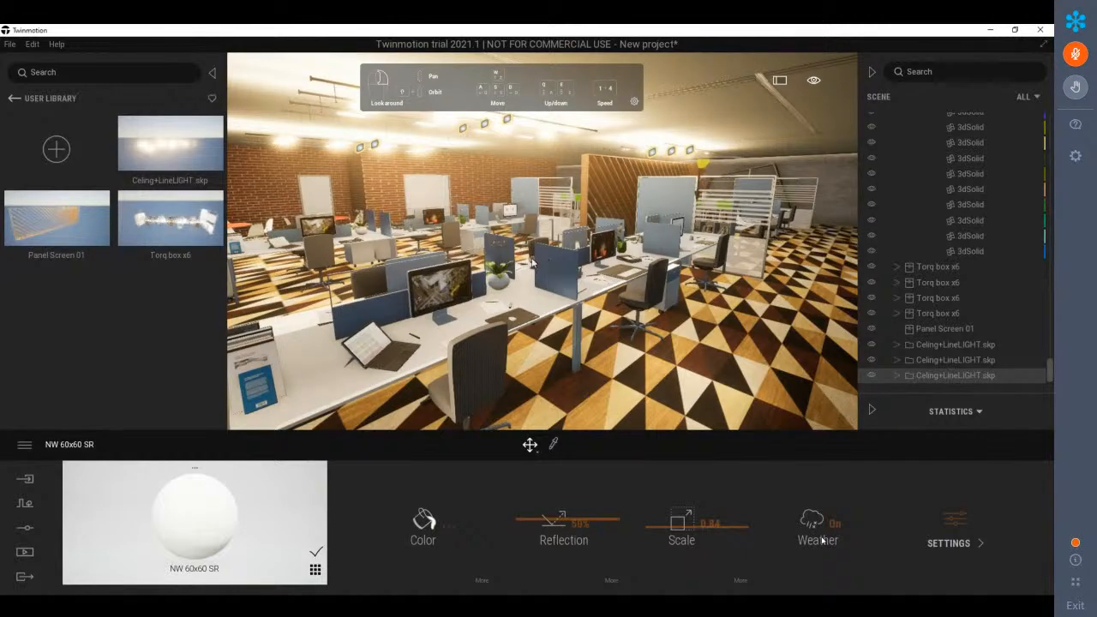
Apply the Design sticker glass material to the glass panels in the brick walls
key("a")
key("w")
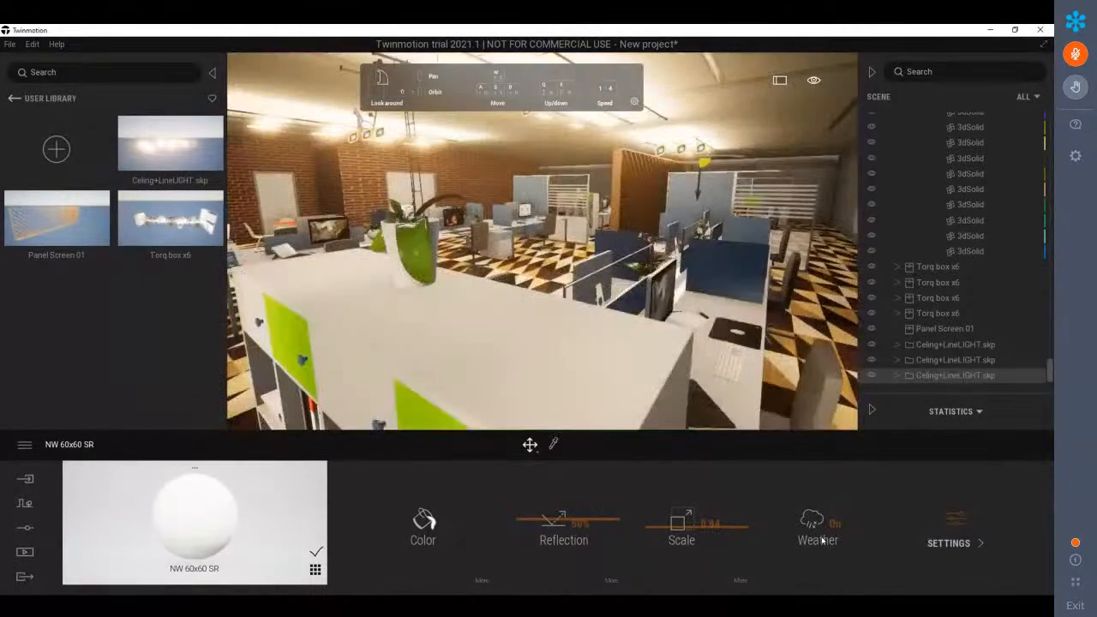
key("d")
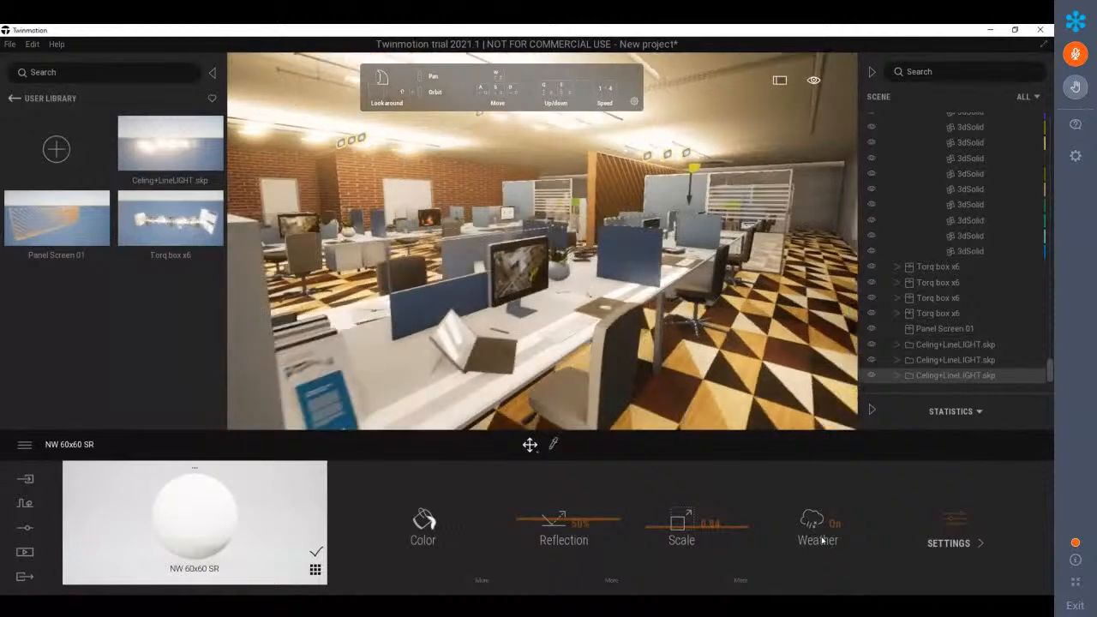
key("d")
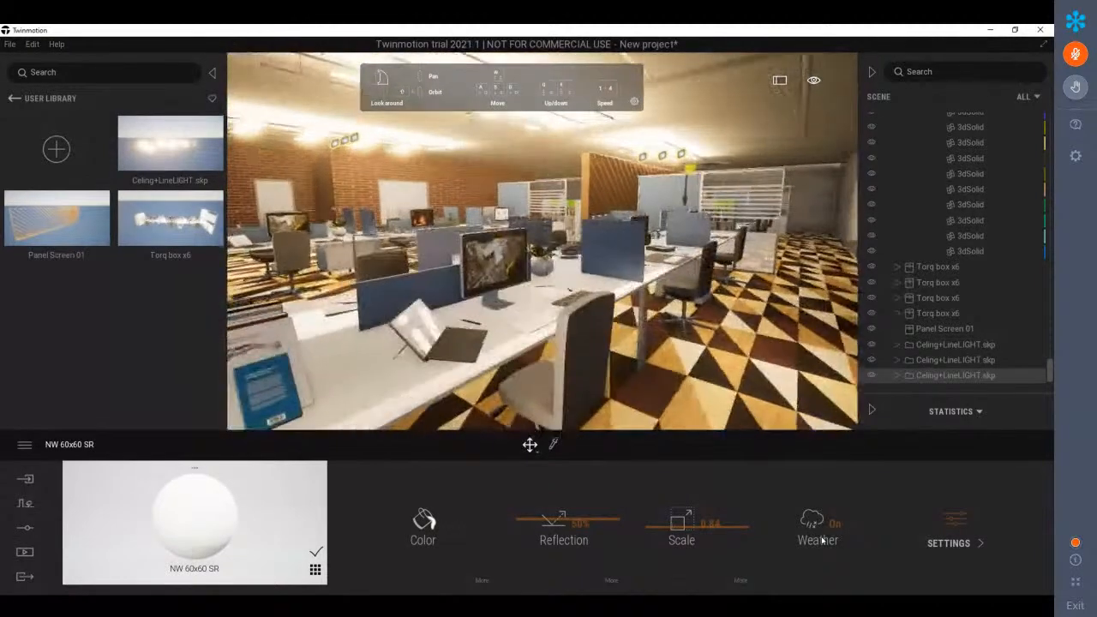
key("s")
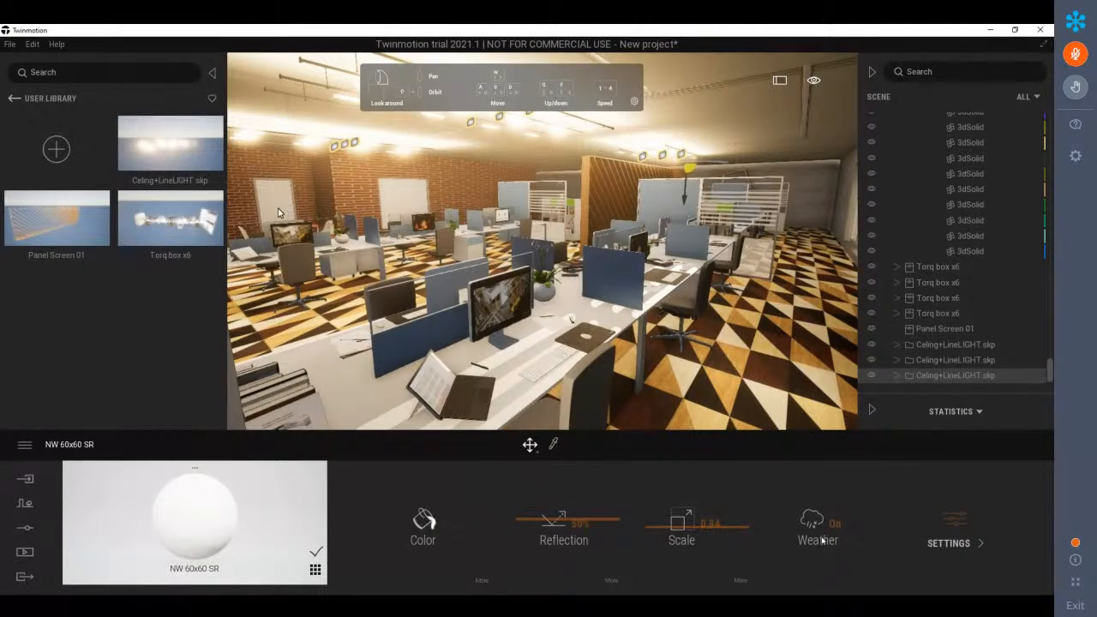
left_click(13, 97)
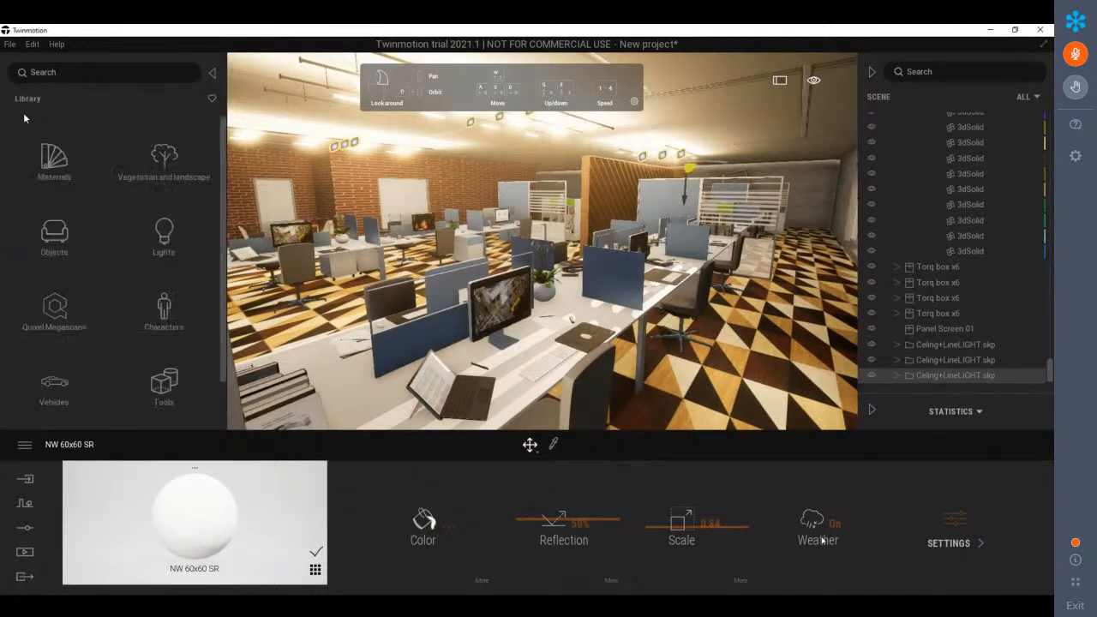
left_click(56, 156)
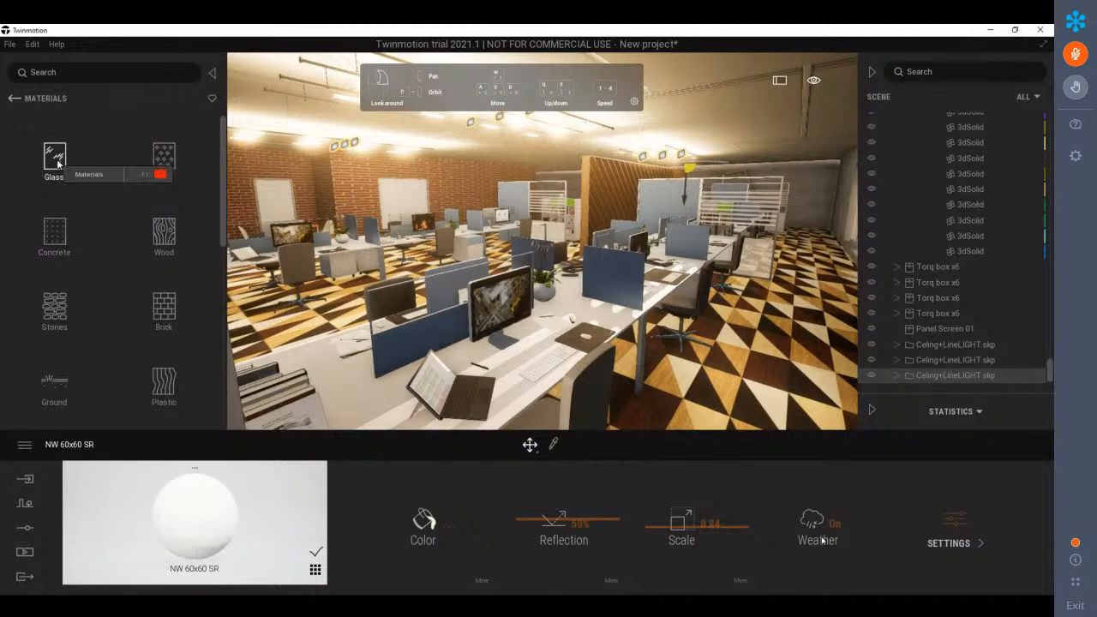
left_click(56, 160)
left_click_drag(222, 161, 222, 258)
left_click_drag(73, 240, 272, 215)
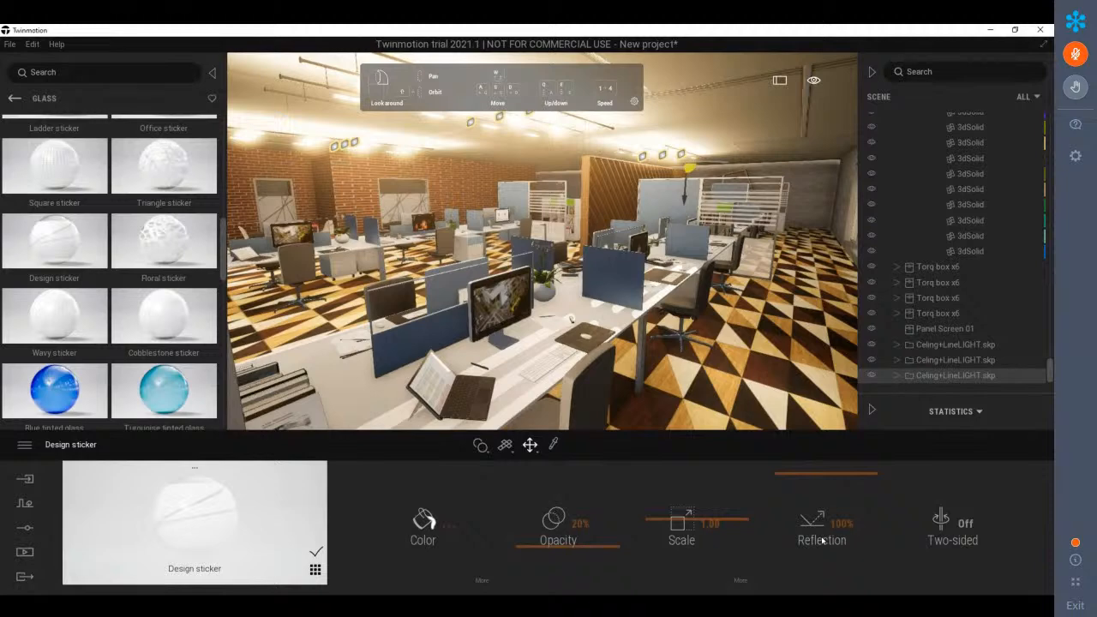
Open the media image section and frame an interior view over the desk rows towards the panel screen
left_click(17, 556)
left_click(300, 545)
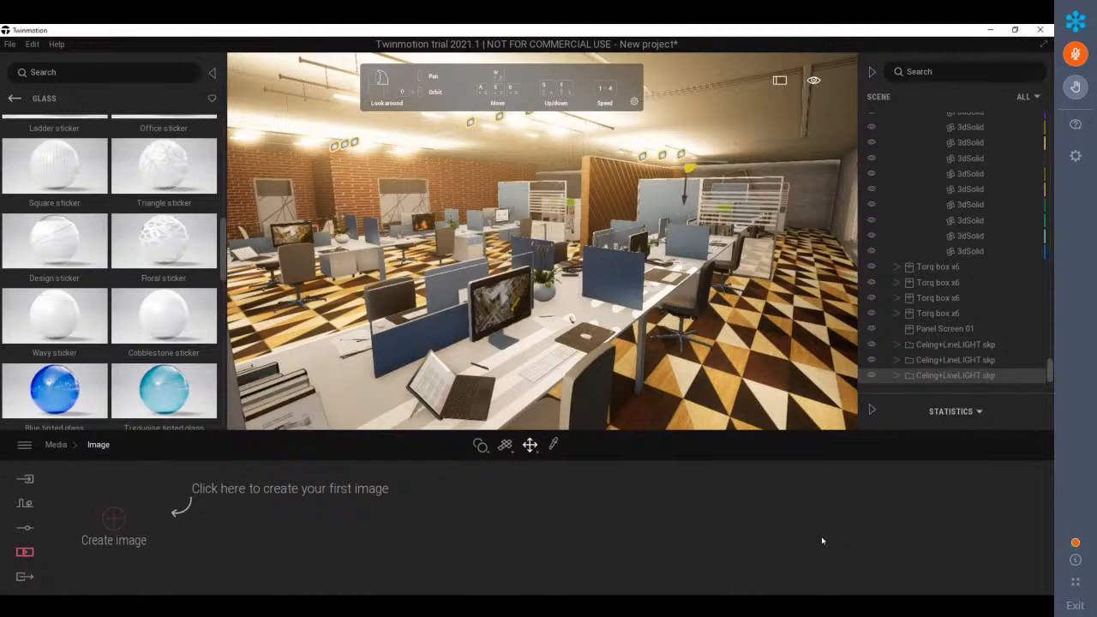
middle_click_drag(482, 260, 499, 249, "shift")
key("q")
key("d")
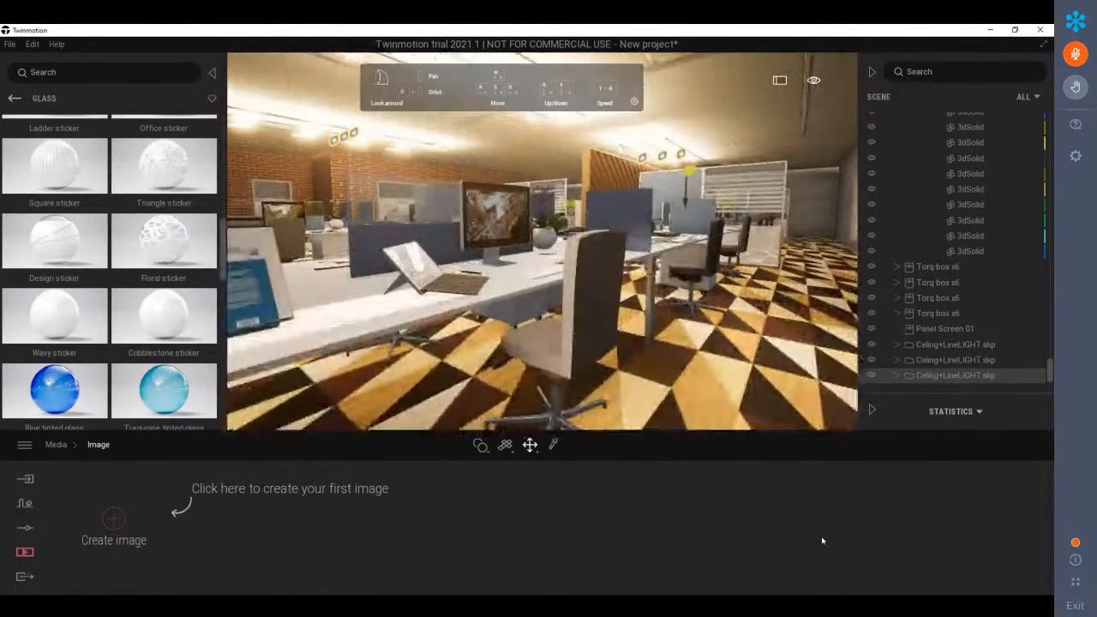
key("e")
key("e")
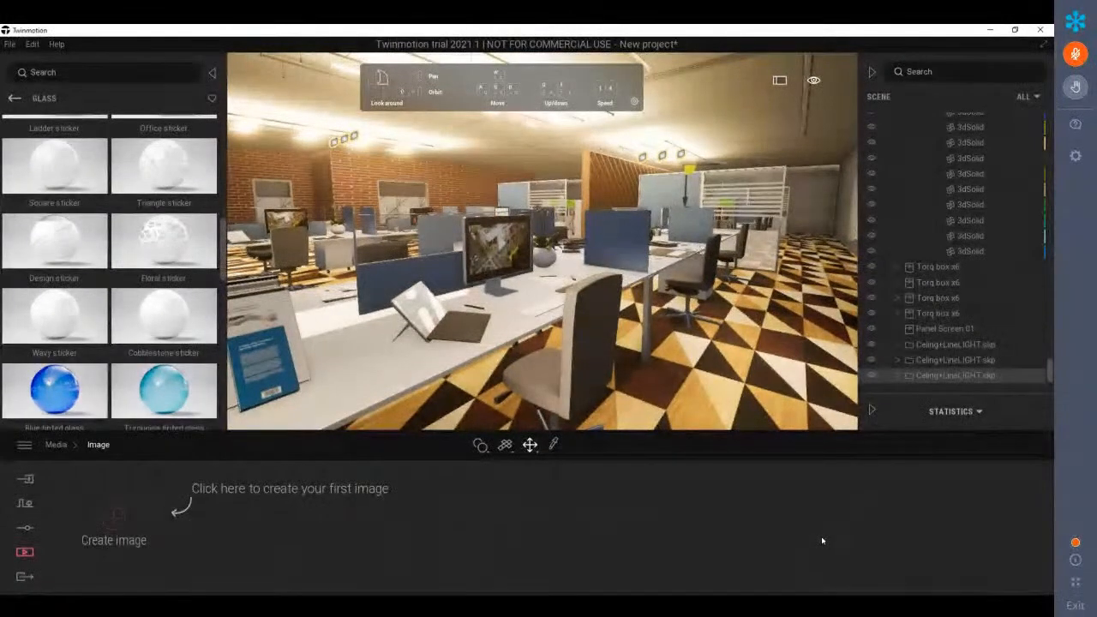
key("a")
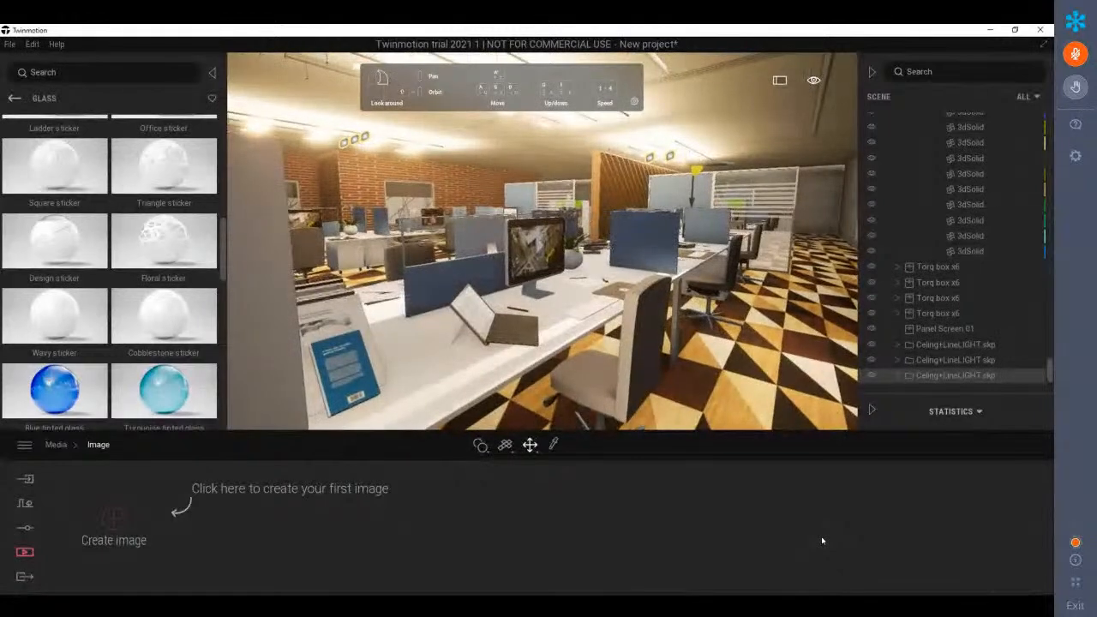
key("s")
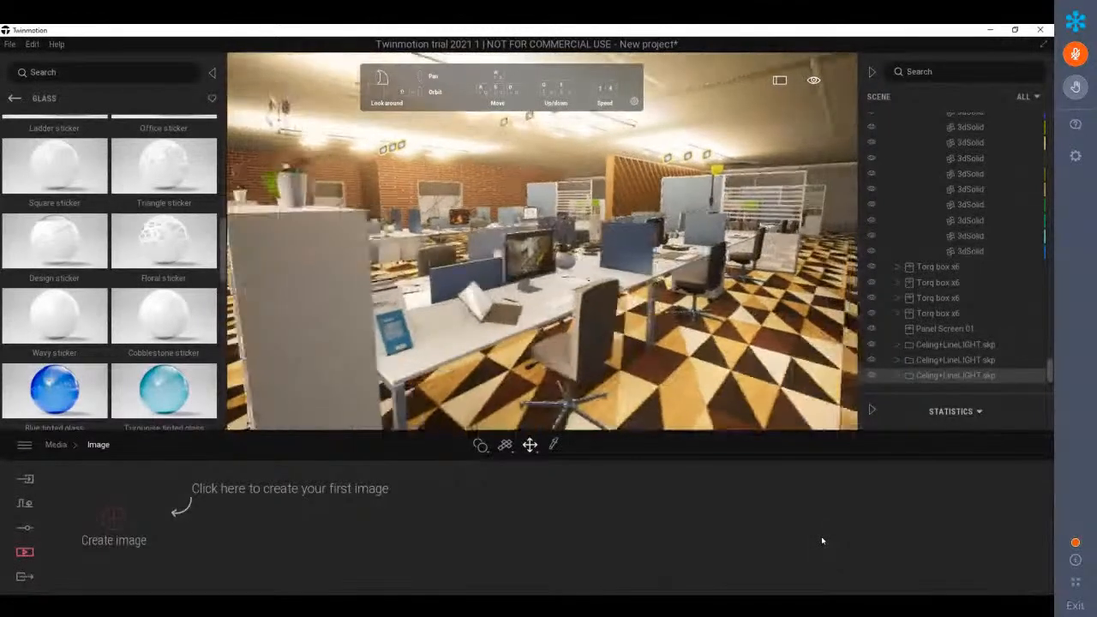
Adjust the time of day to change the daylight in the interior view over the desks
left_click(815, 82)
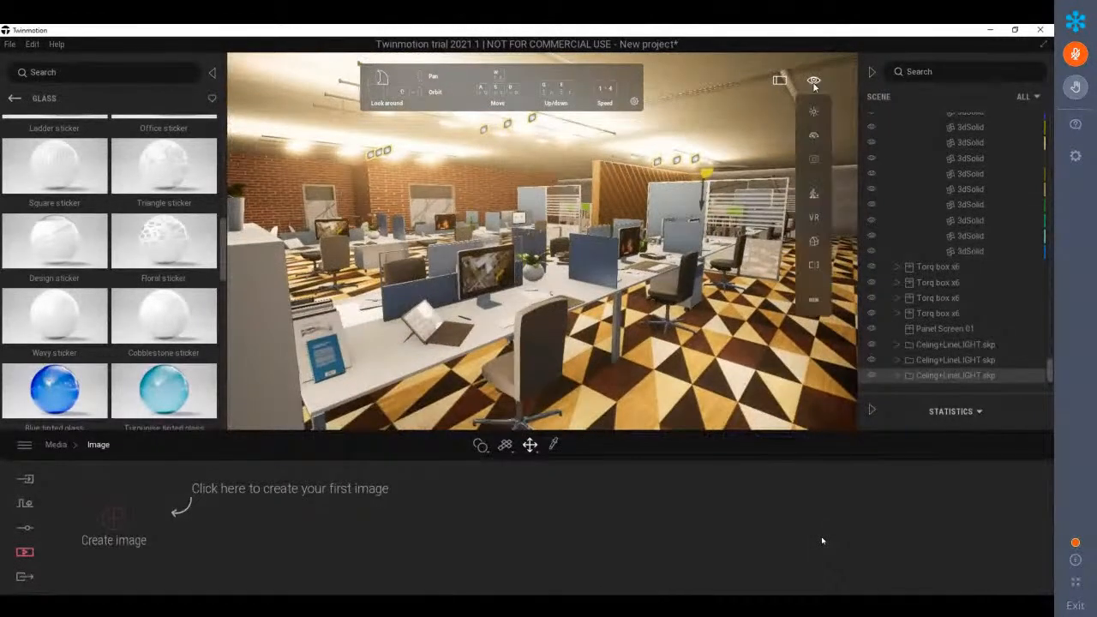
left_click(815, 112)
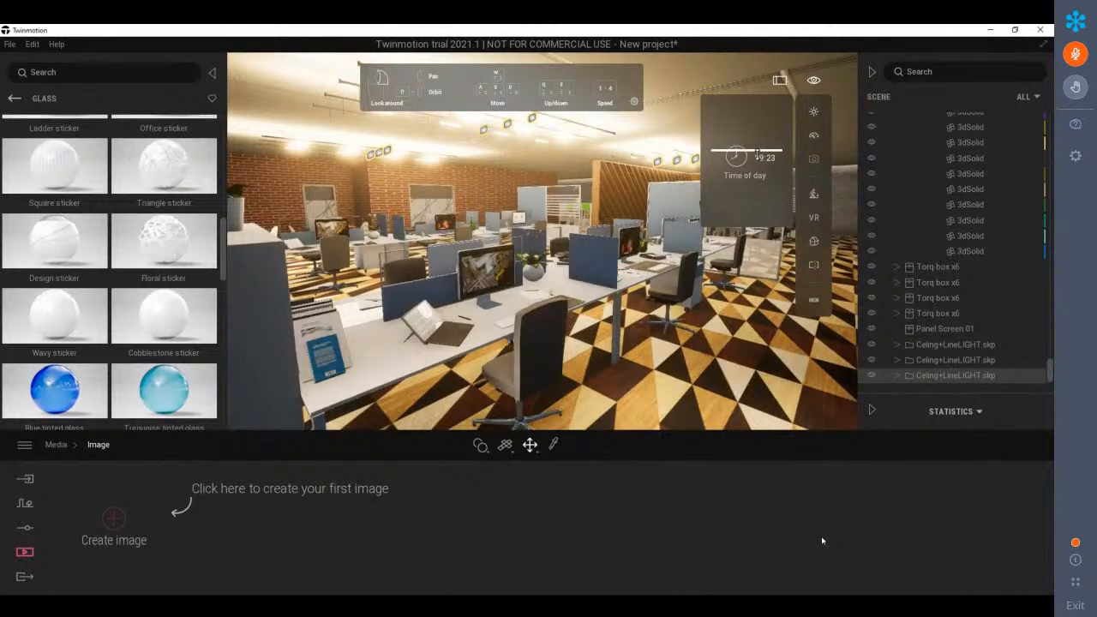
left_click_drag(758, 163, 764, 141)
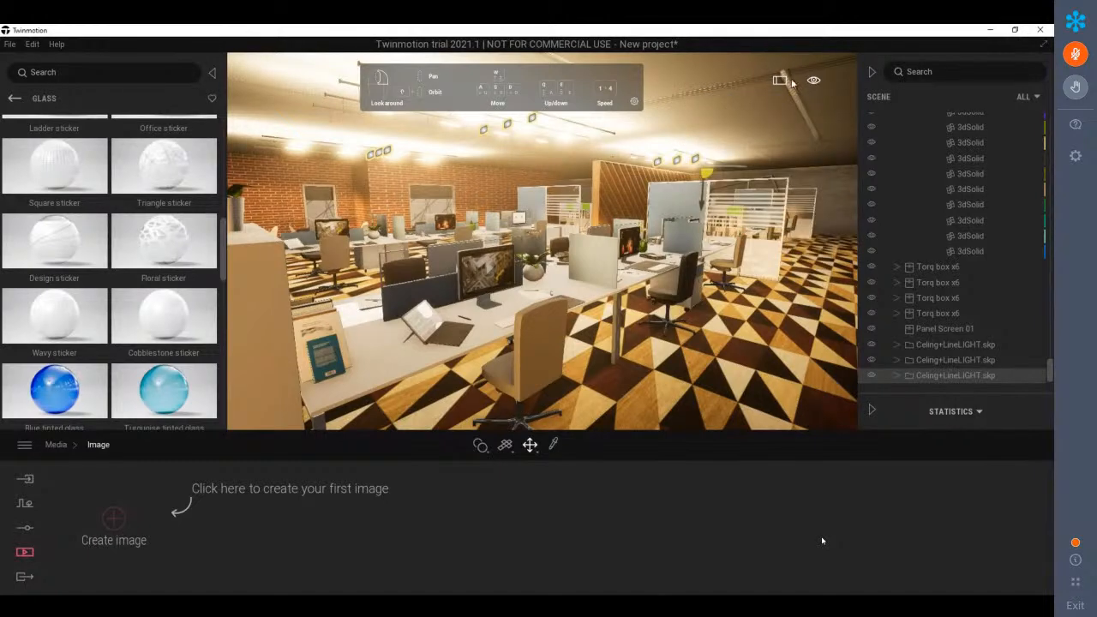
mouse_move(812, 82)
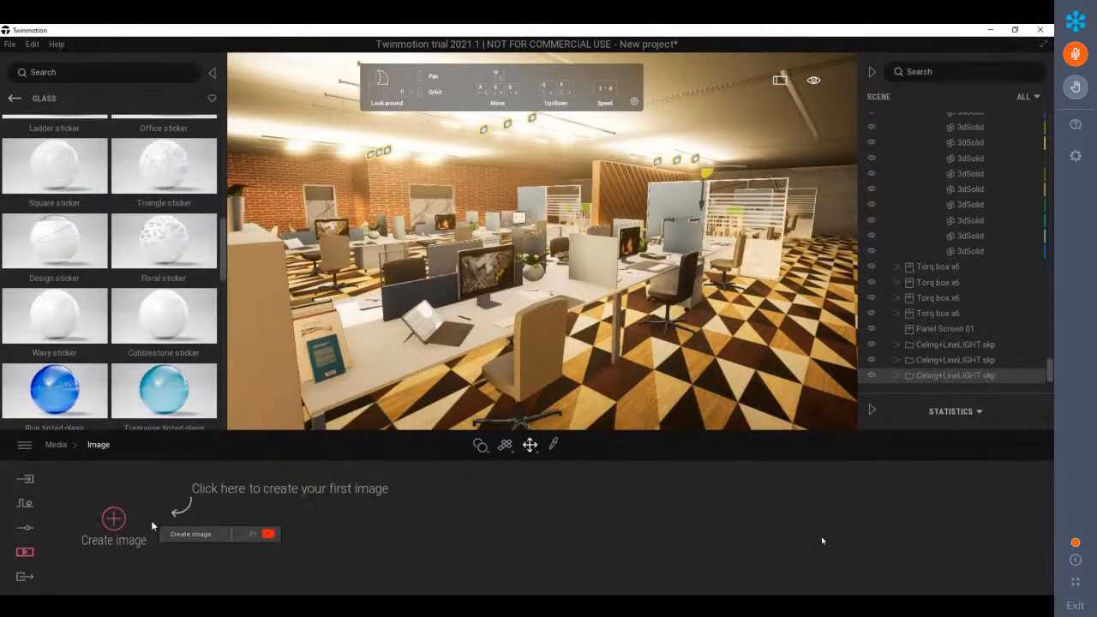
Capture the current interior view as an image, select it for export and cancel at the destination folder choice
left_click(114, 519)
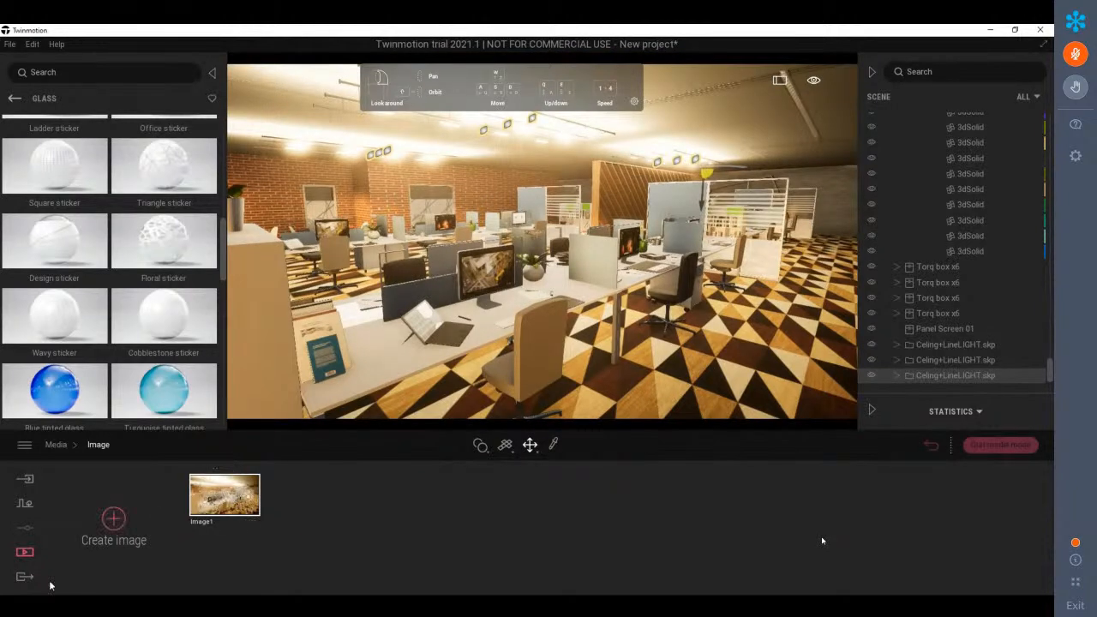
left_click(24, 577)
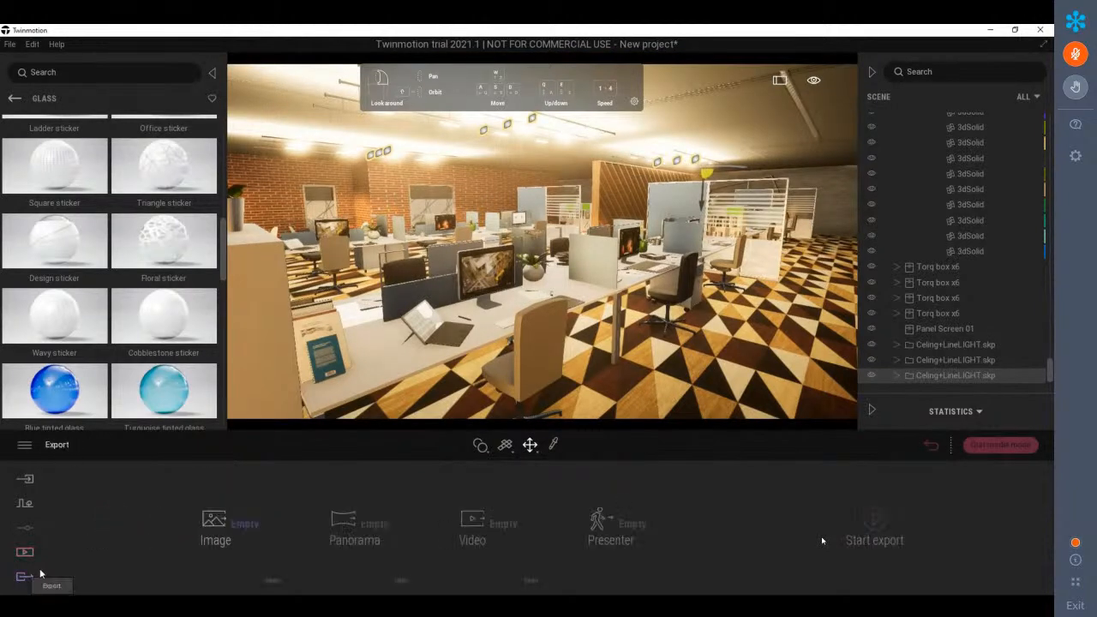
left_click(216, 530)
left_click(77, 307)
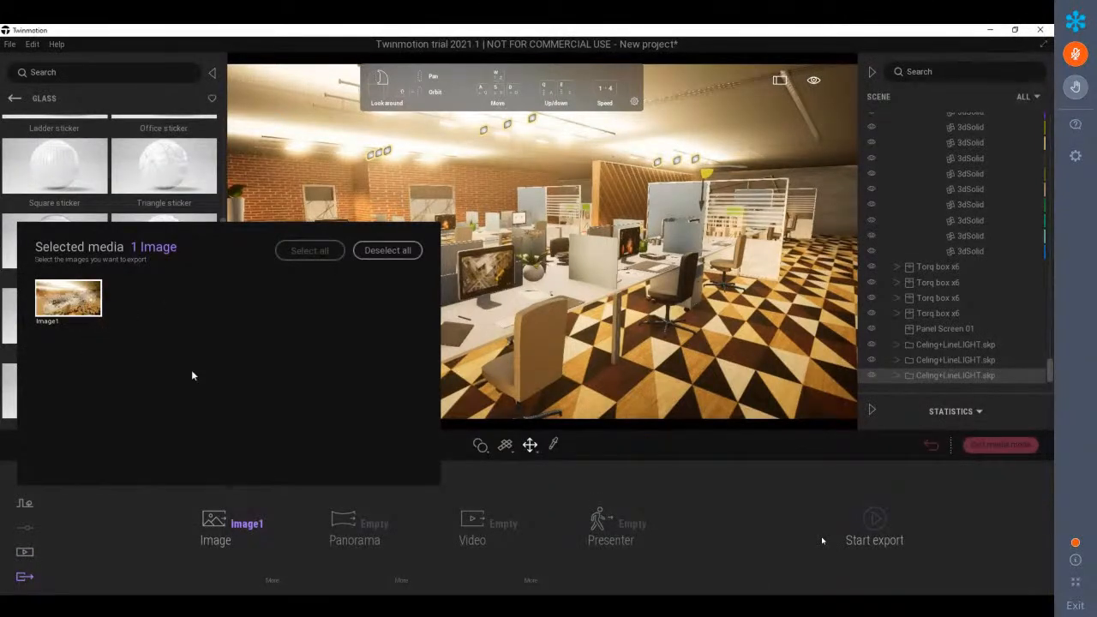
left_click(230, 529)
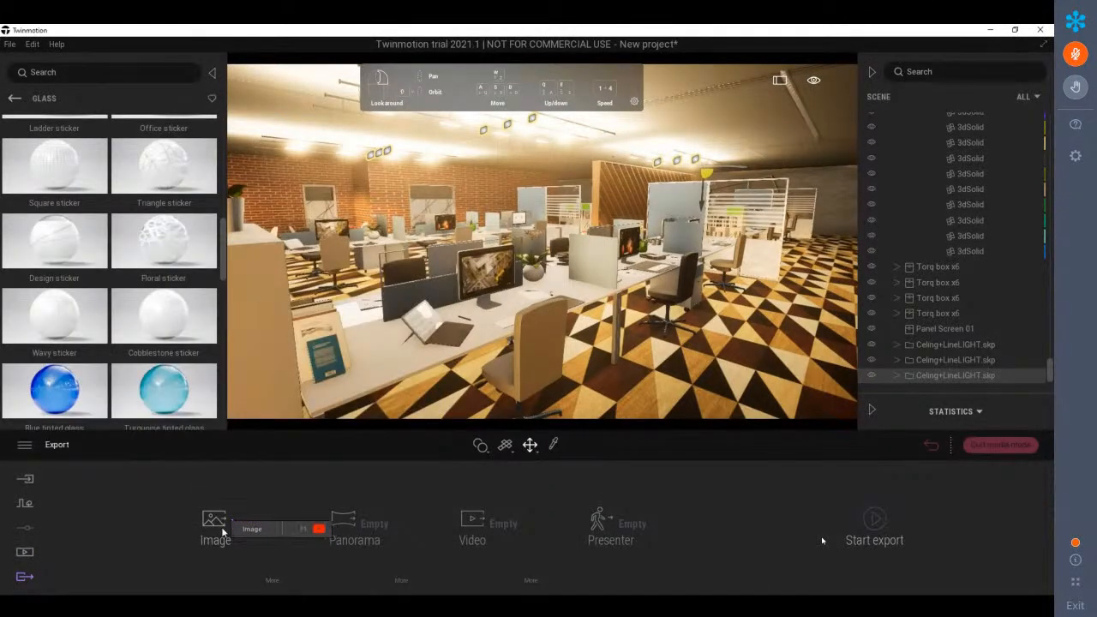
left_click(873, 521)
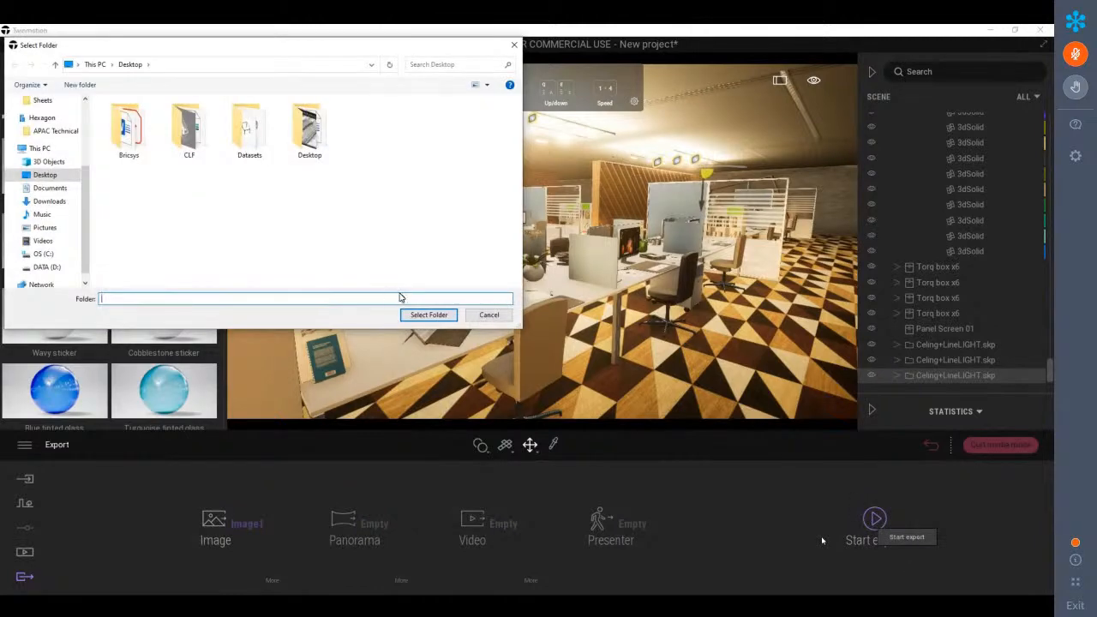
left_click(491, 316)
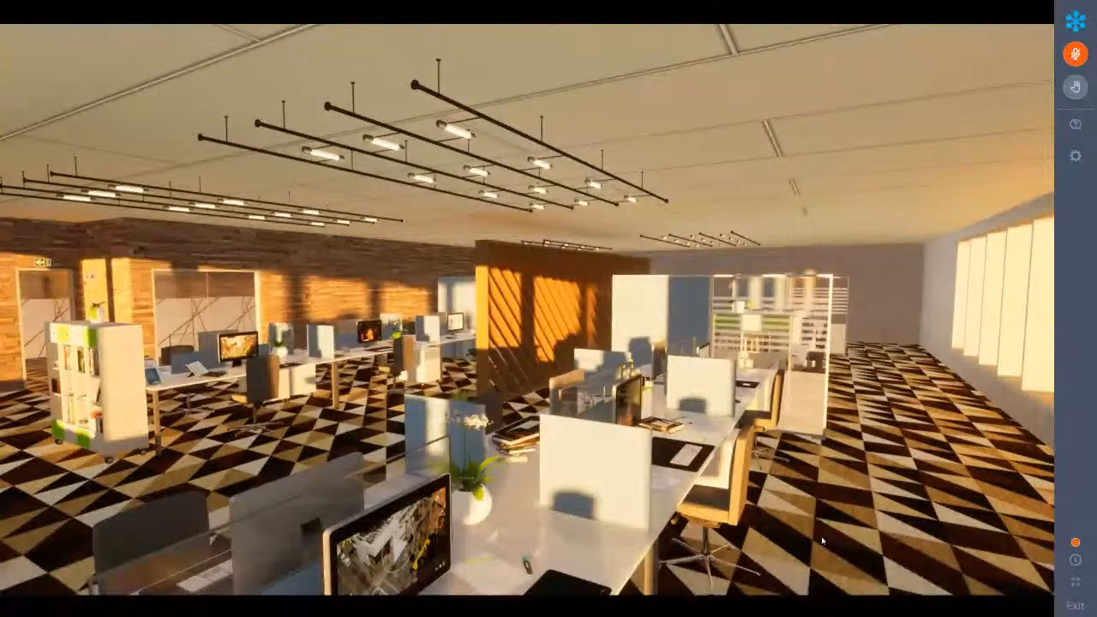
Switch to BricsCAD and create a section plane from the outer face of the building's shorter windowed wall
key("Right")
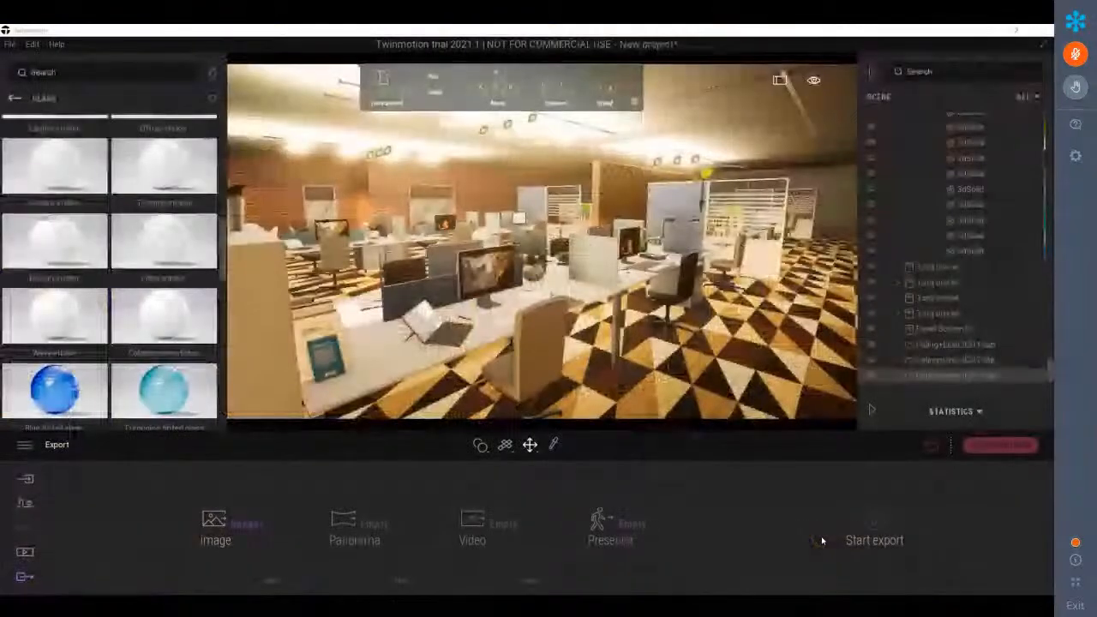
key("alt+Tab")
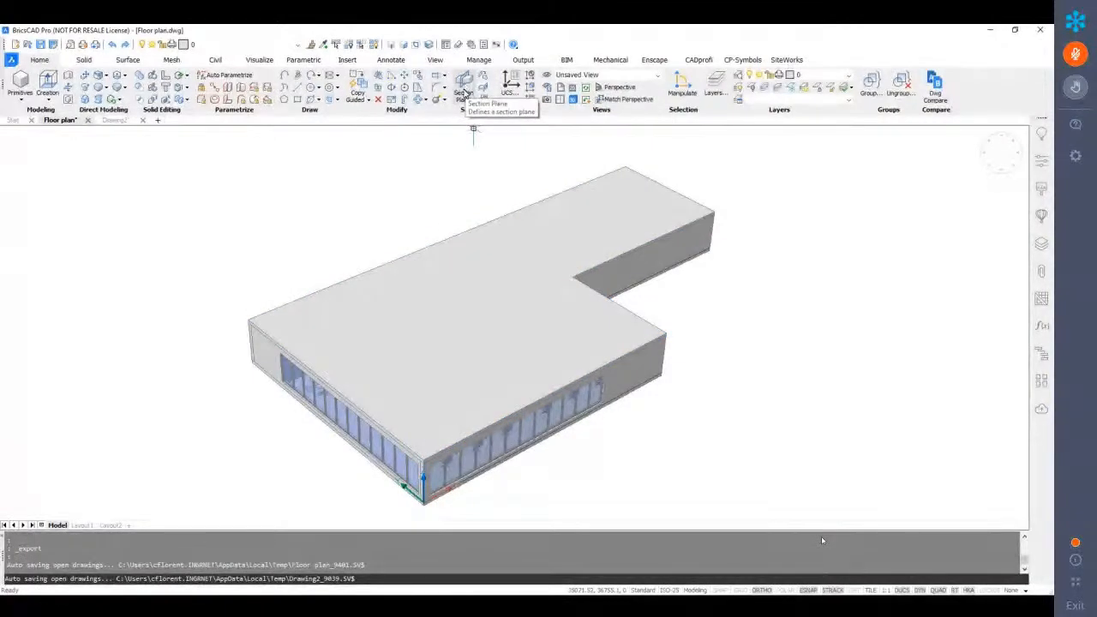
left_click(463, 86)
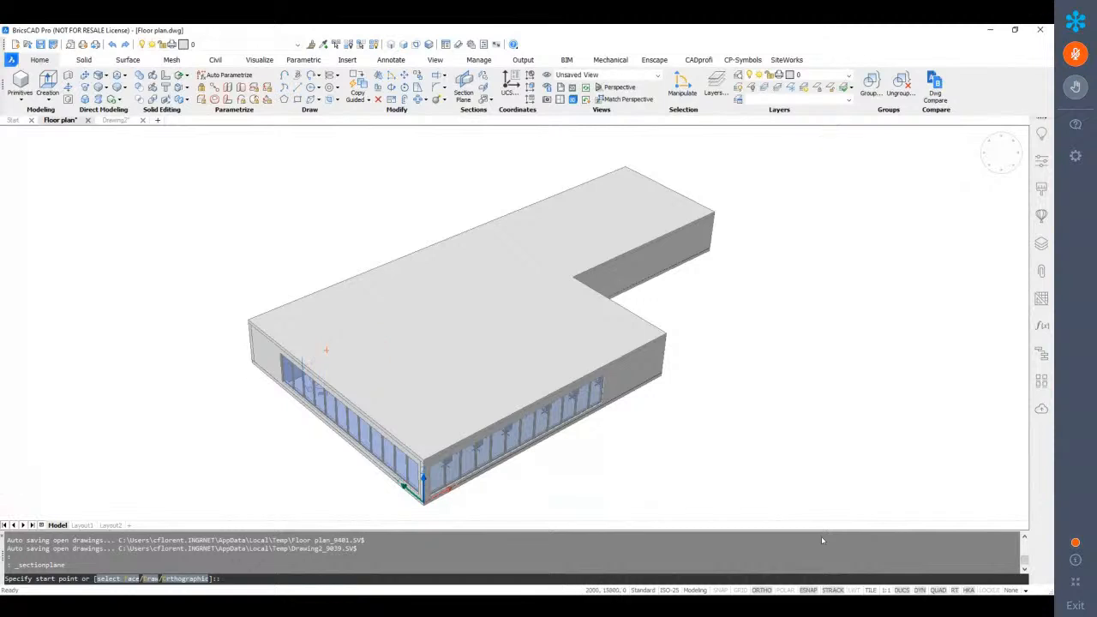
type("f")
key("Return")
left_click(351, 420)
scroll(349, 429, "up", 4)
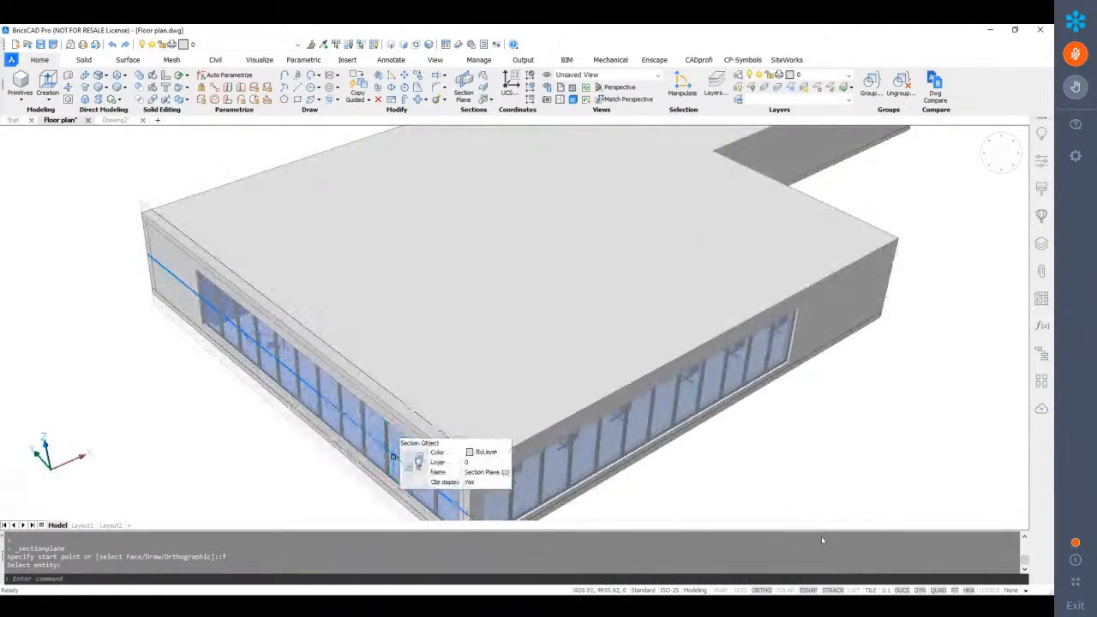
Move the section plane along the X axis into the building so it cuts across the far end of the desk area
scroll(287, 358, "down", 4)
type("m")
key("Return")
left_click(412, 482)
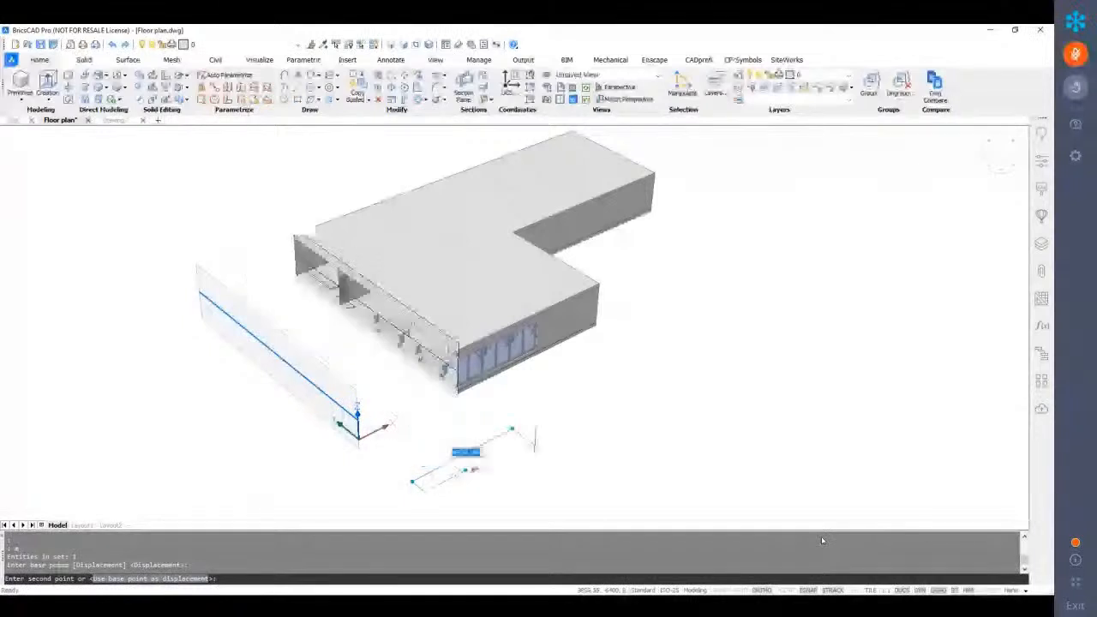
left_click(606, 385)
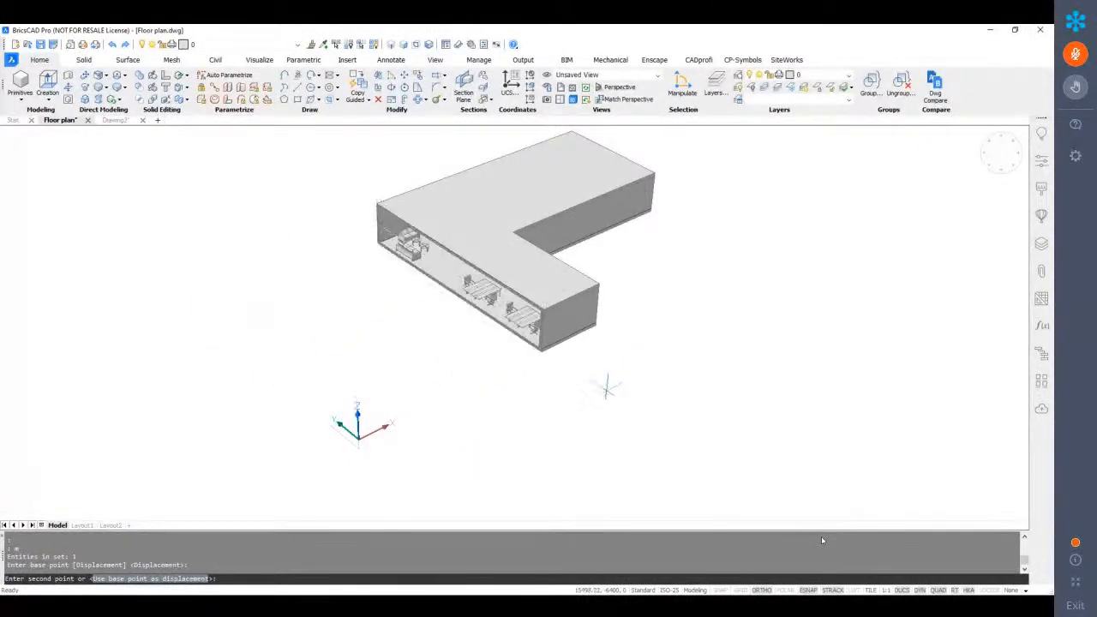
scroll(428, 250, "up", 2)
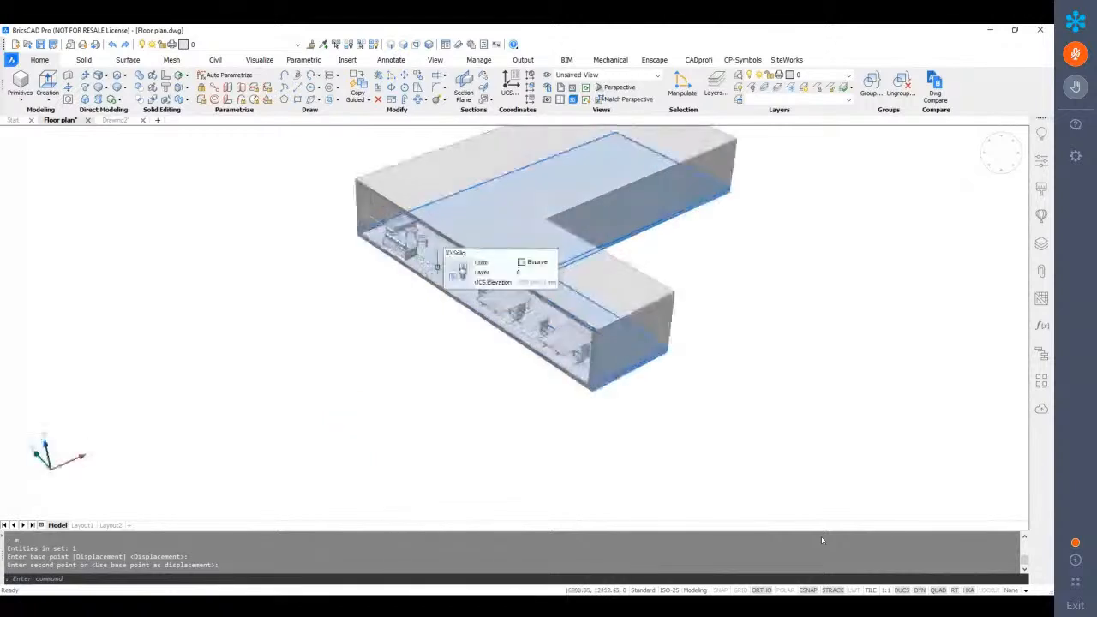
Turn off the section plane's clip display and hide the roof solid to expose the office interior
double_click(371, 215)
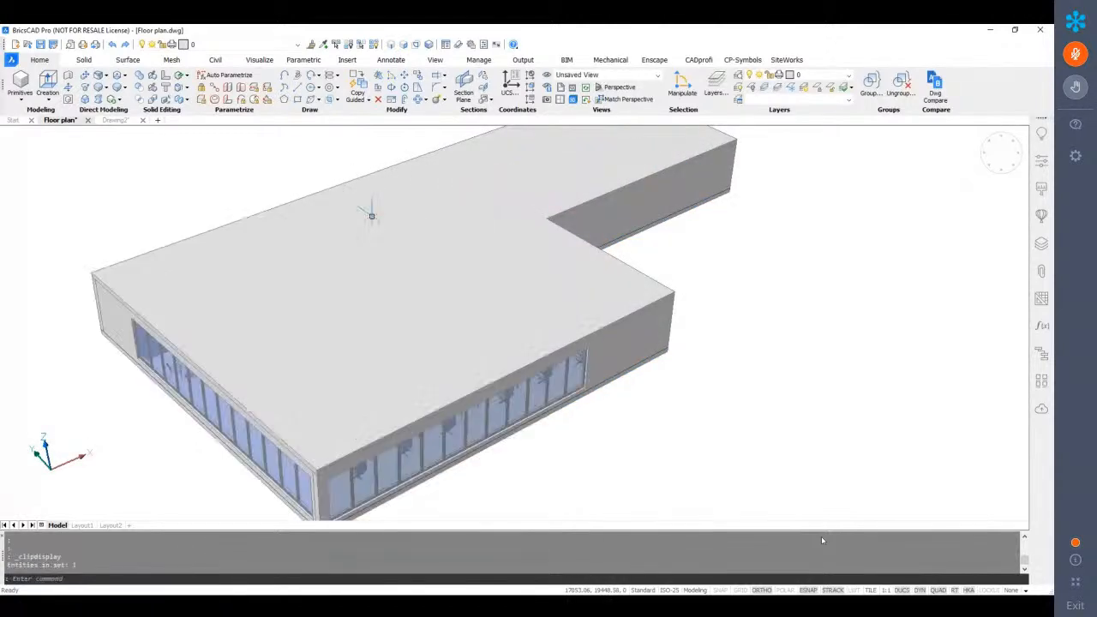
left_click(519, 268)
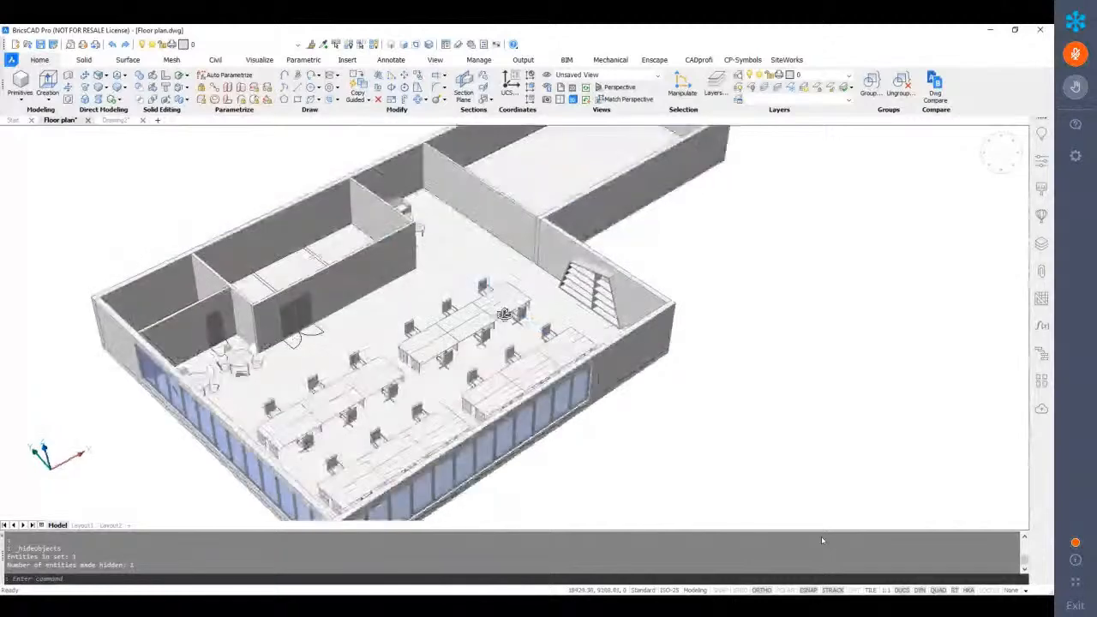
Generate a 2D cross section of all entities from the section plane as a new block, rotated -90, and place it beside the building
mouse_move(459, 274)
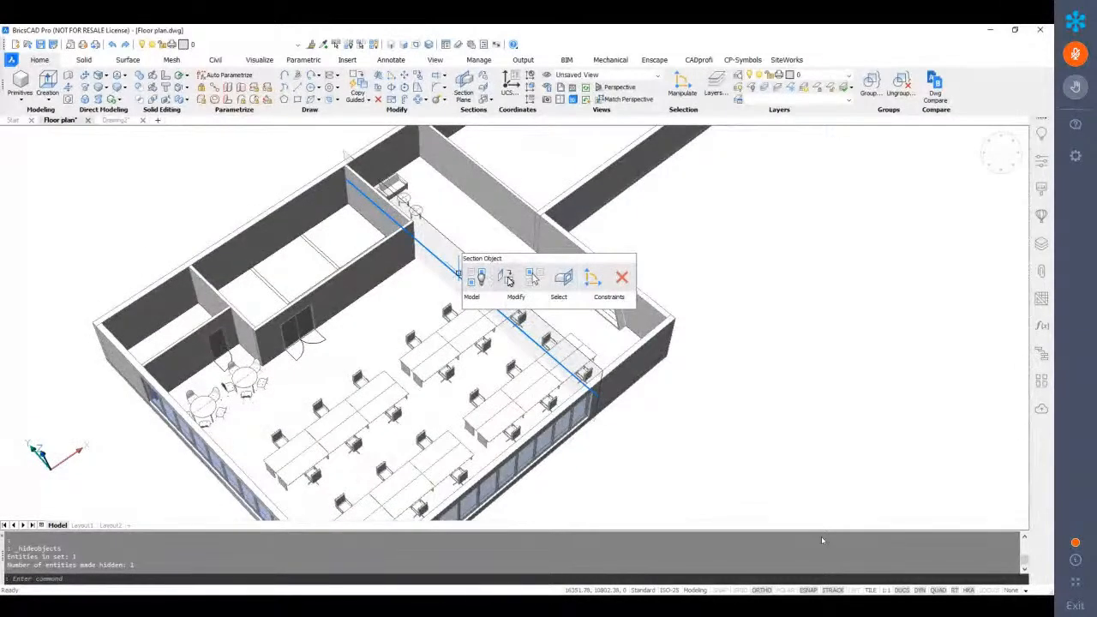
left_click(507, 279)
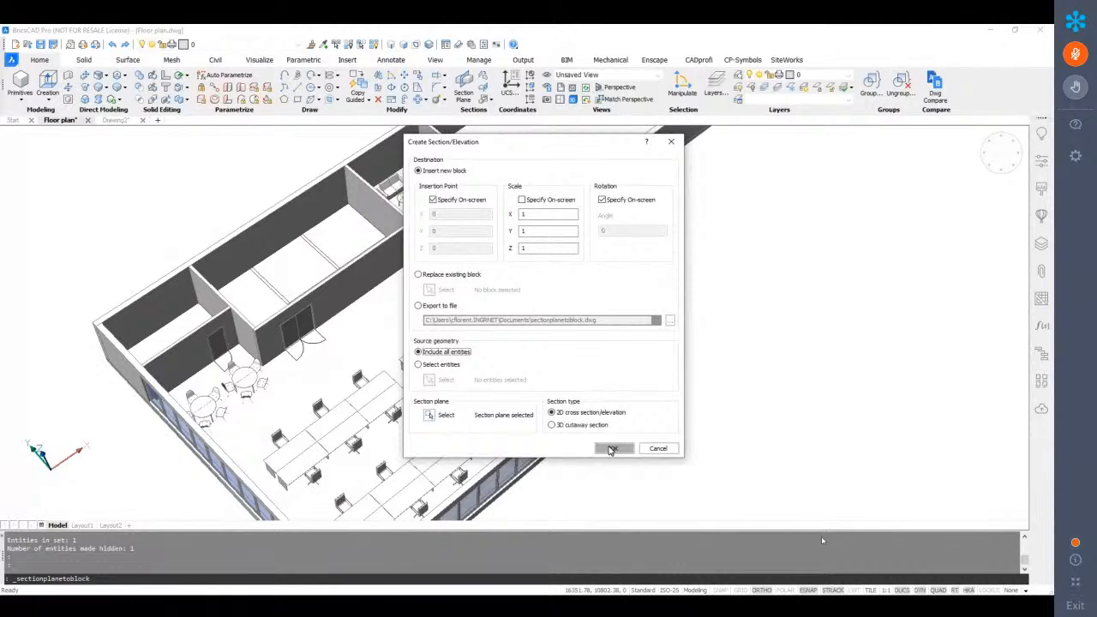
left_click(612, 450)
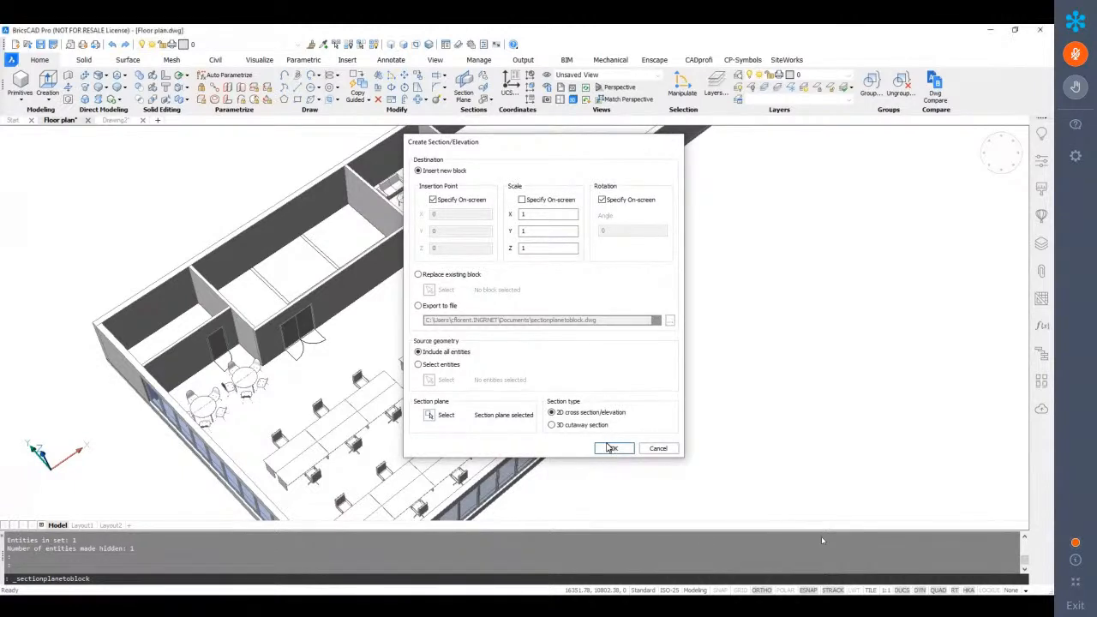
scroll(553, 304, "down", 5)
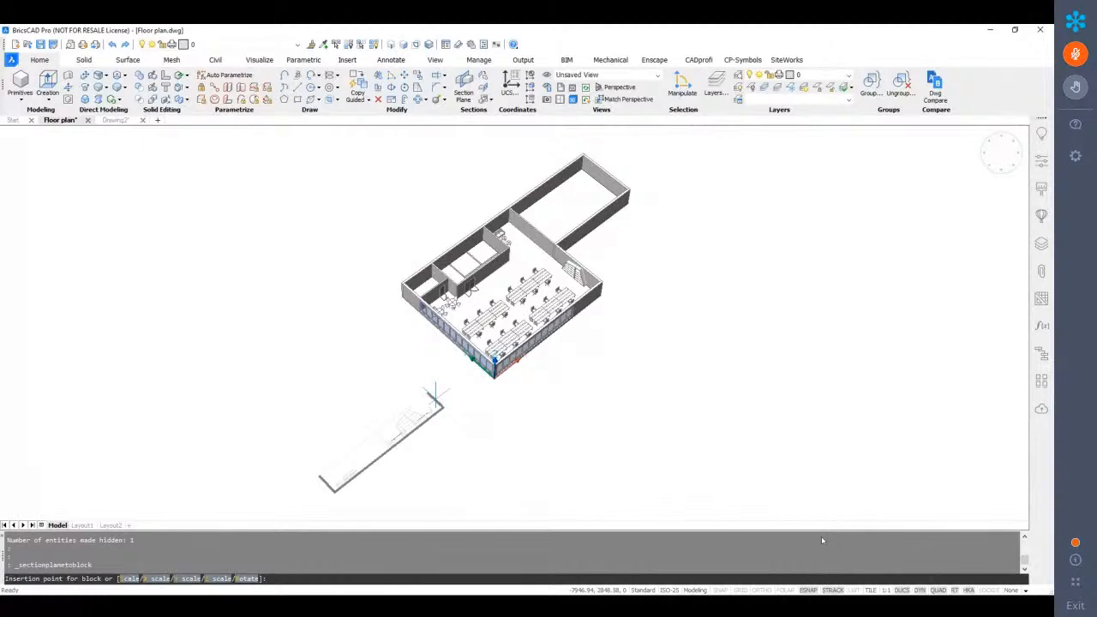
type("r")
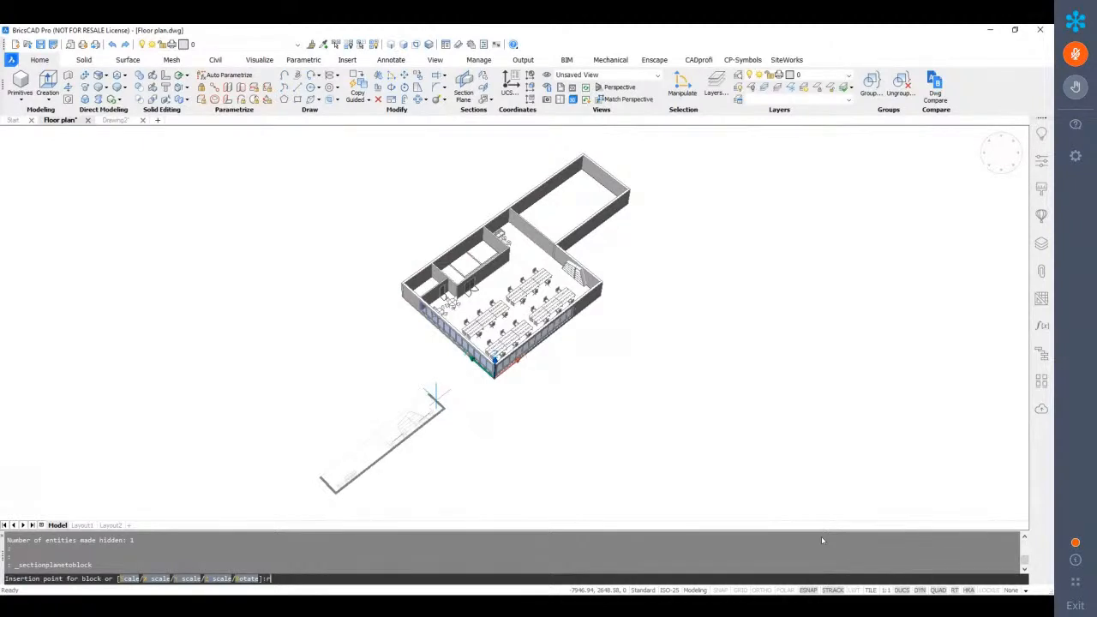
key("Return")
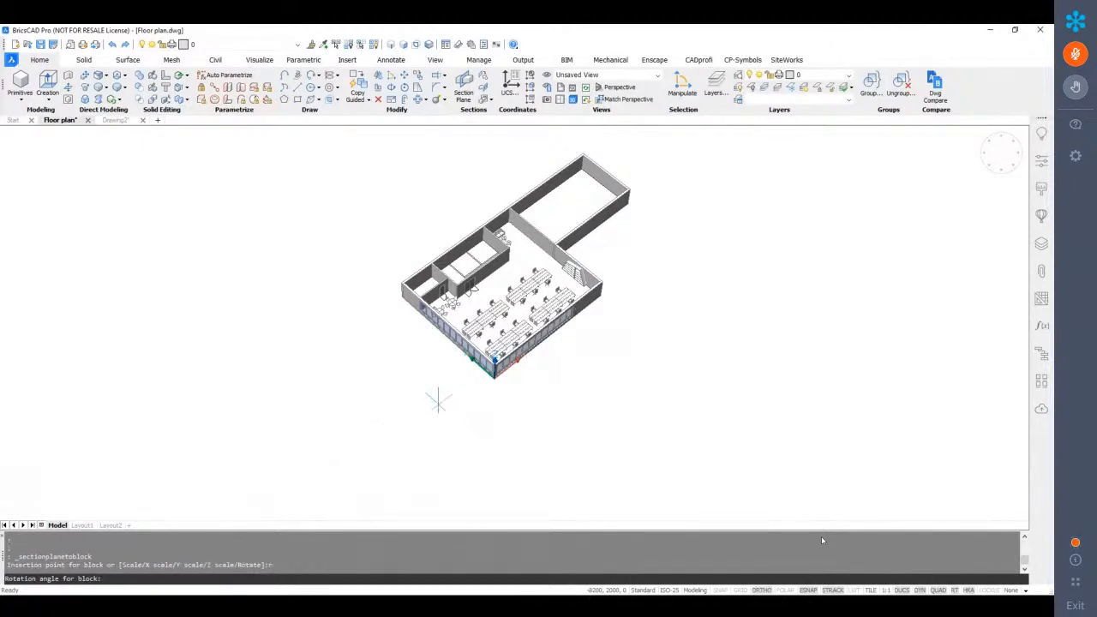
type("-90")
key("Return")
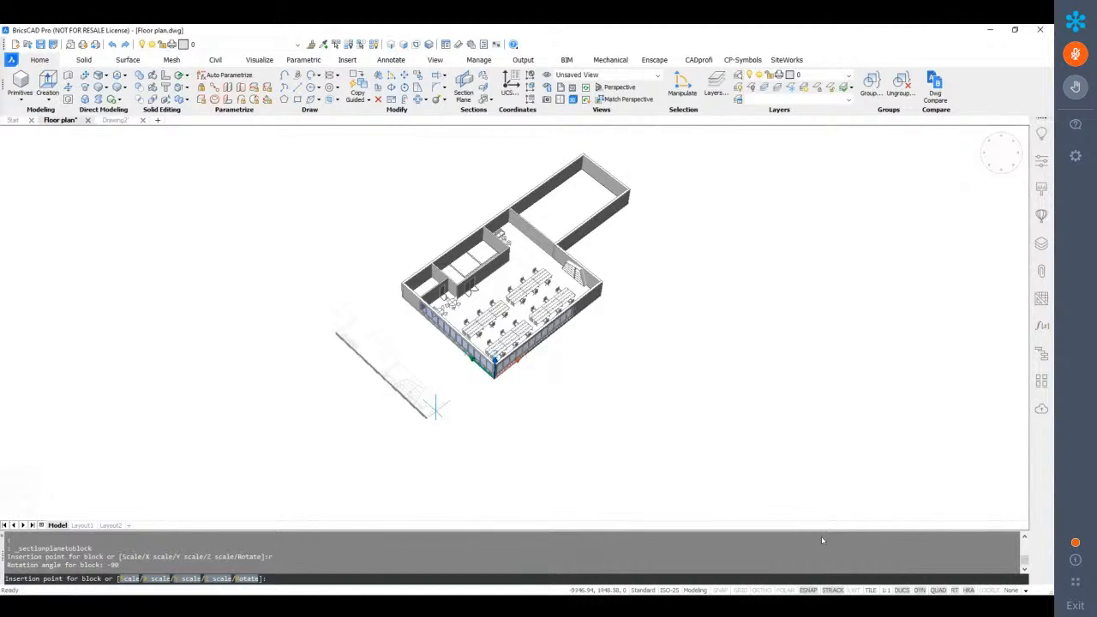
left_click(441, 413)
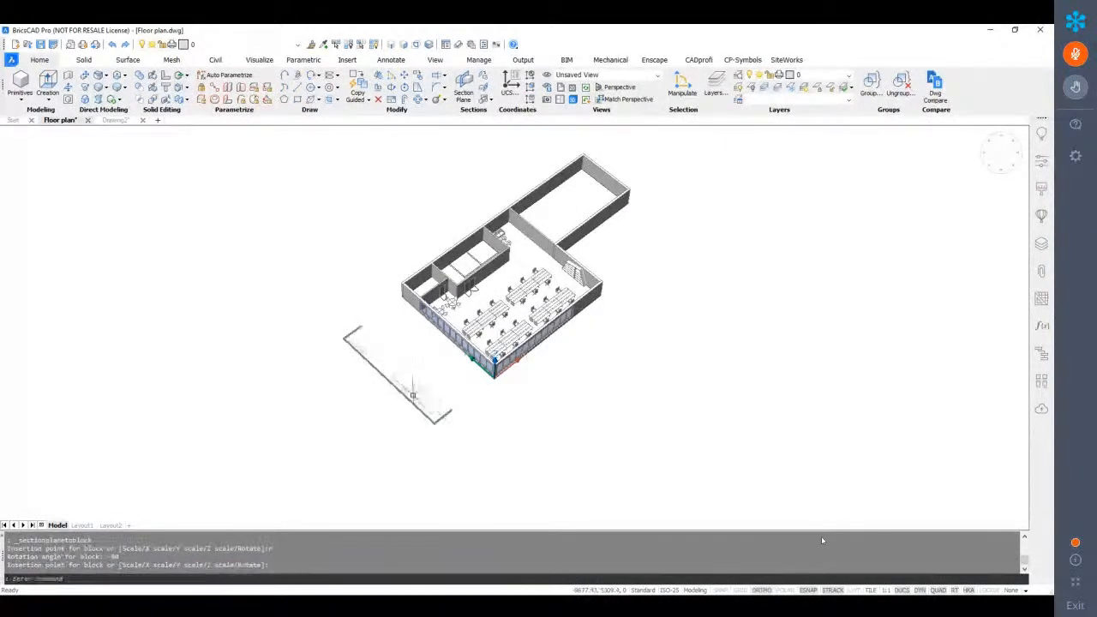
Examine the generated section block alongside the office floor plan, finishing in the Top view
scroll(412, 395, "up", 5)
scroll(413, 384, "up", 5)
middle_click_drag(515, 428, 585, 442, "shift")
scroll(514, 434, "down", 5)
middle_click_drag(506, 436, 525, 519)
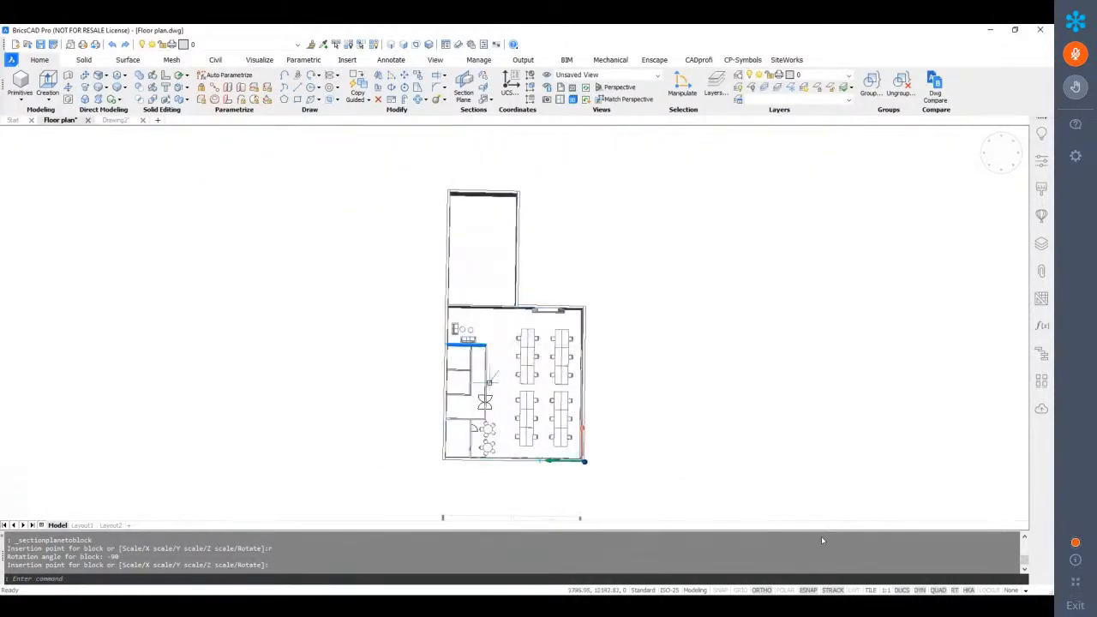
middle_click_drag(540, 455, 512, 412)
scroll(525, 503, "up", 2)
scroll(524, 503, "up", 6)
middle_click_drag(539, 470, 534, 465, "shift")
left_click(1010, 174)
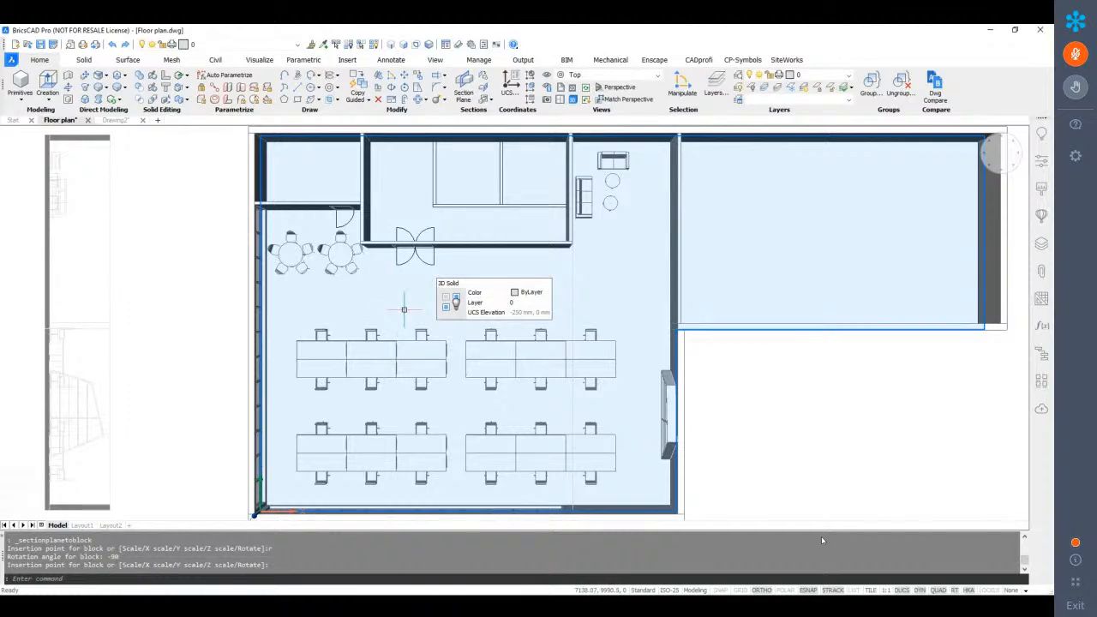
Create a second section plane from the outer face of the long windowed wall beside the desks
middle_click_drag(390, 370, 520, 302, "shift")
left_click(463, 88)
type("f")
key("Return")
left_click(574, 339)
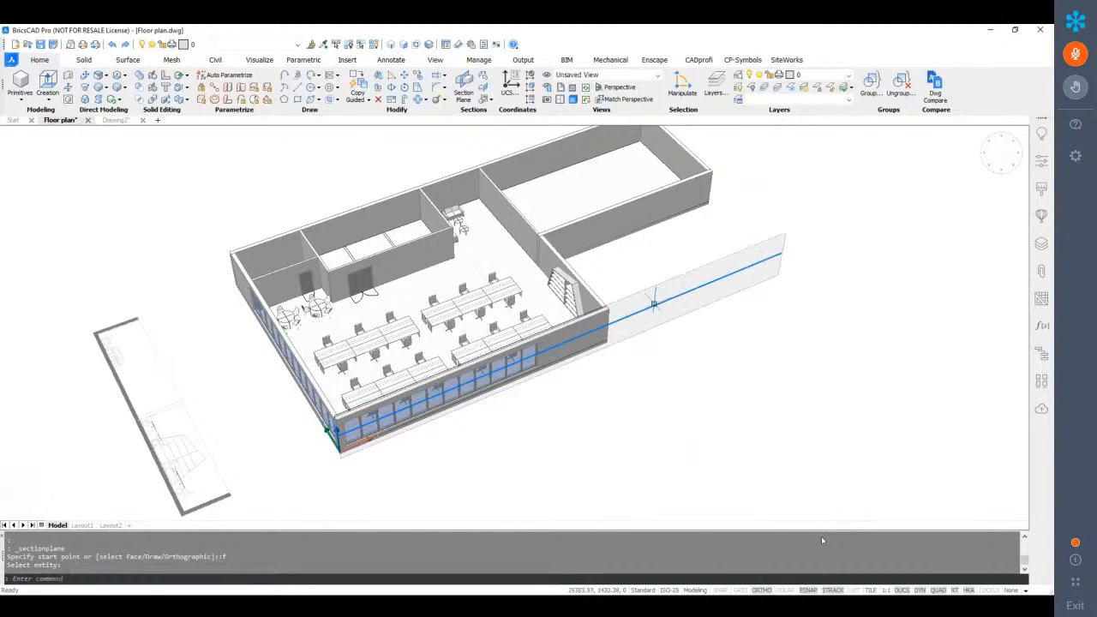
Move the second section plane inwards along the Y axis past both desk rows and turn off its clip display
key("Return")
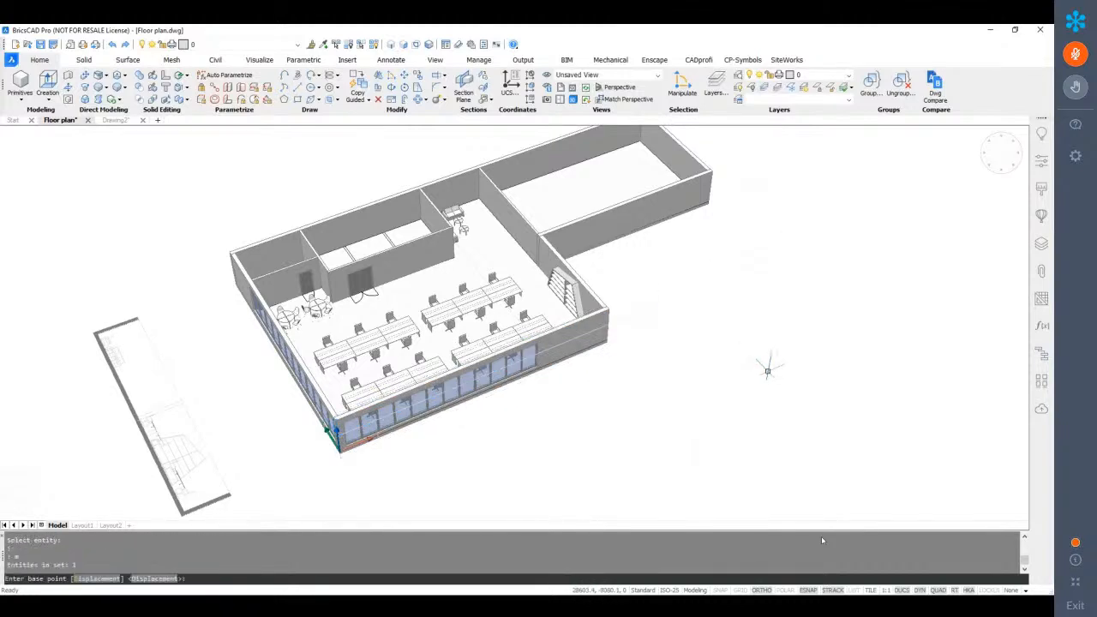
left_click(806, 439)
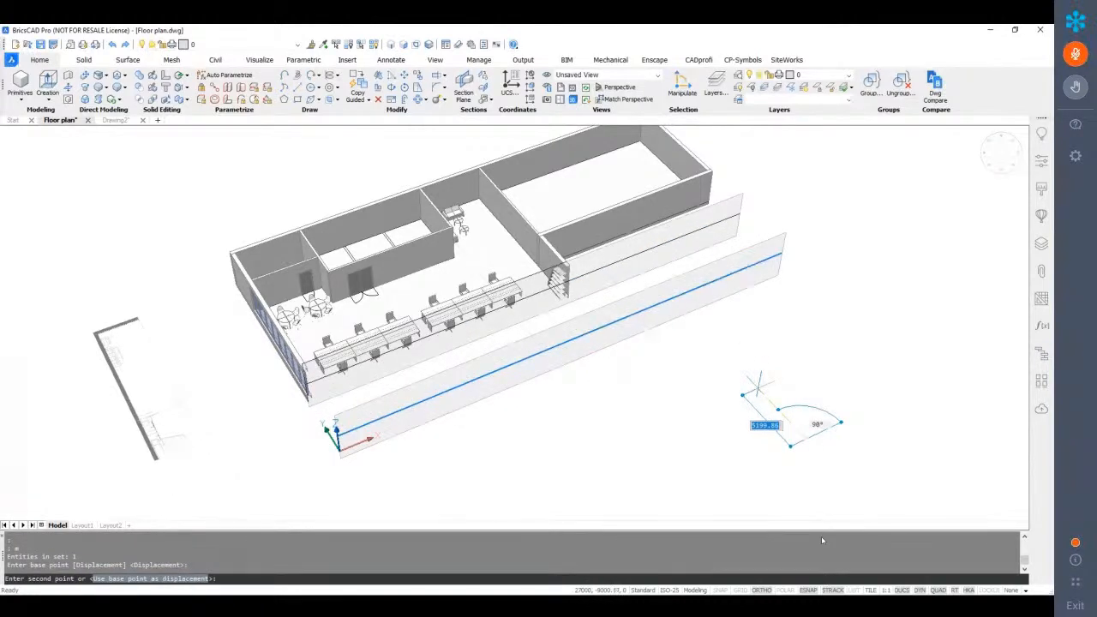
left_click(729, 338)
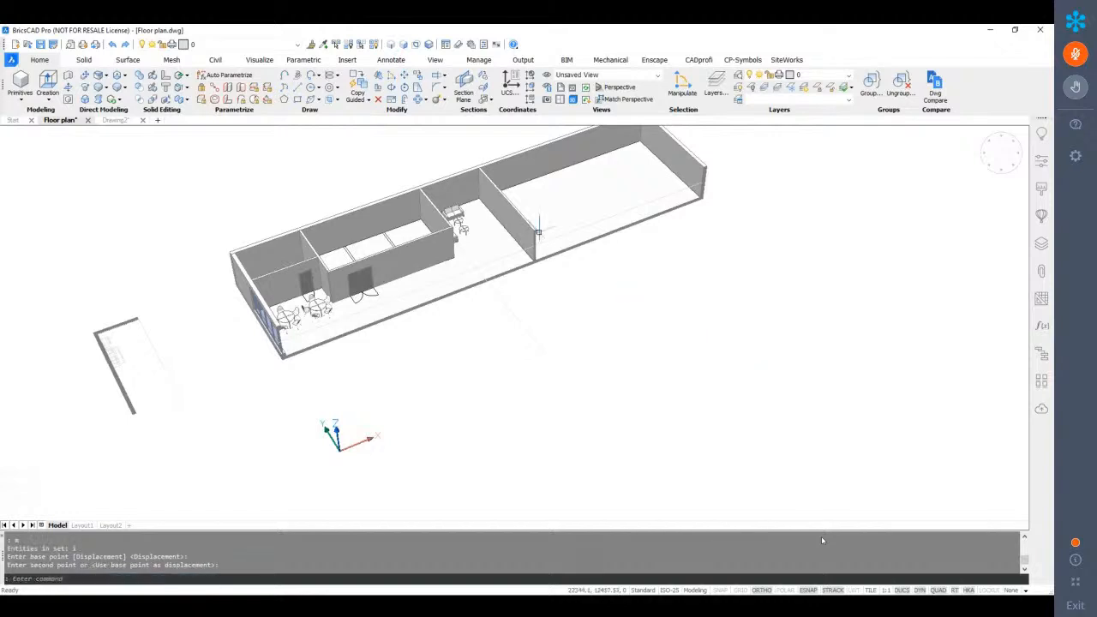
left_click(510, 257)
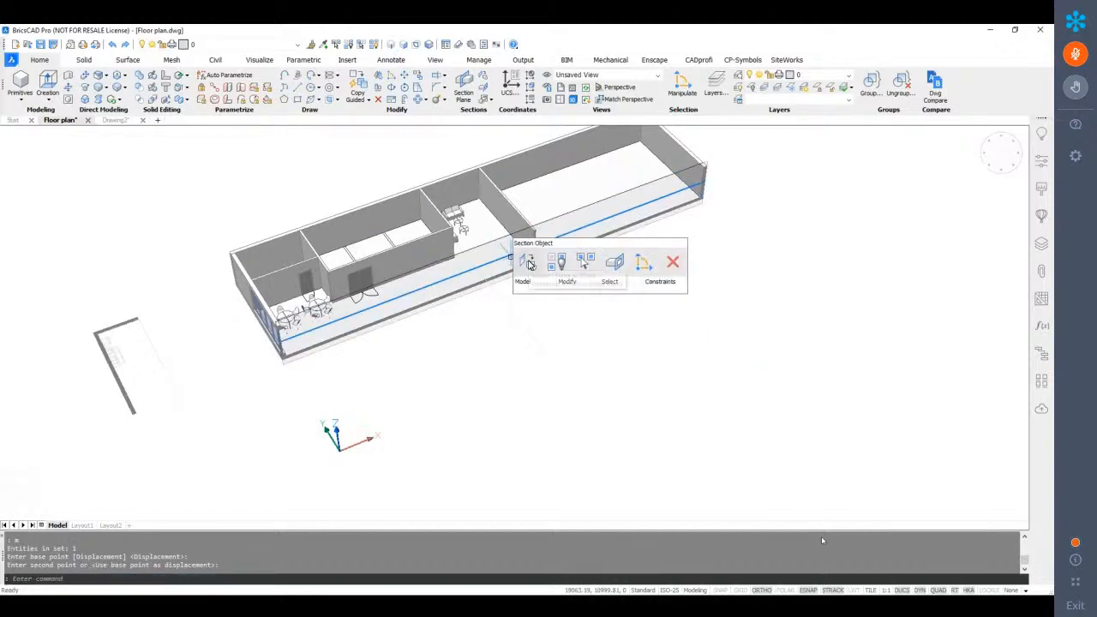
double_click(508, 256)
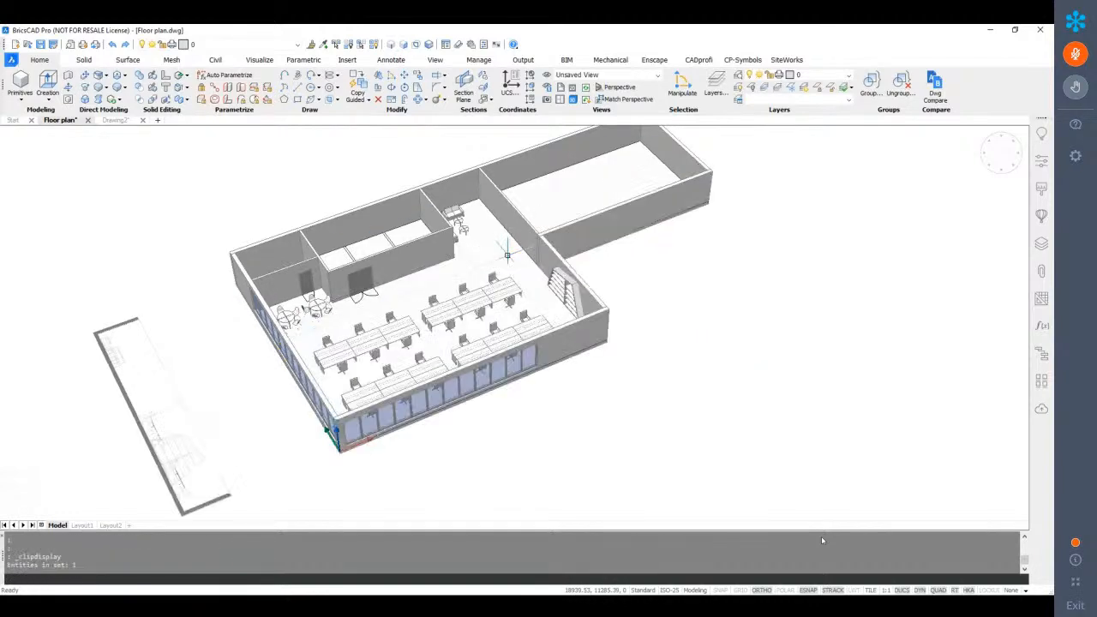
Generate a section block from the second section plane, place it alongside the long windowed wall at rotation 0, and view it from above
left_click(534, 260)
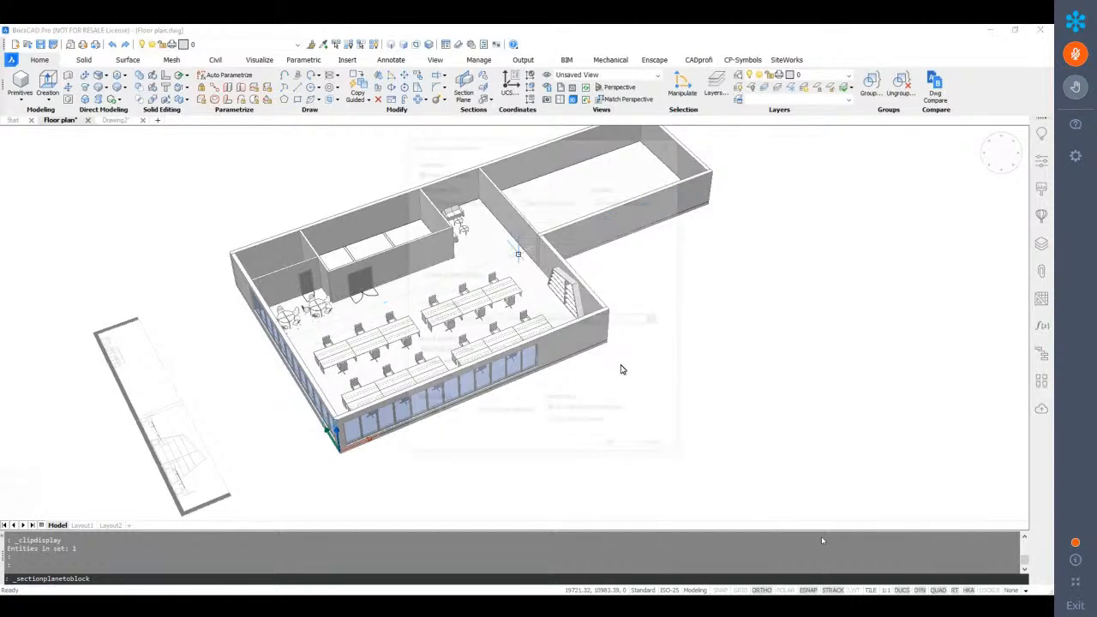
left_click(620, 444)
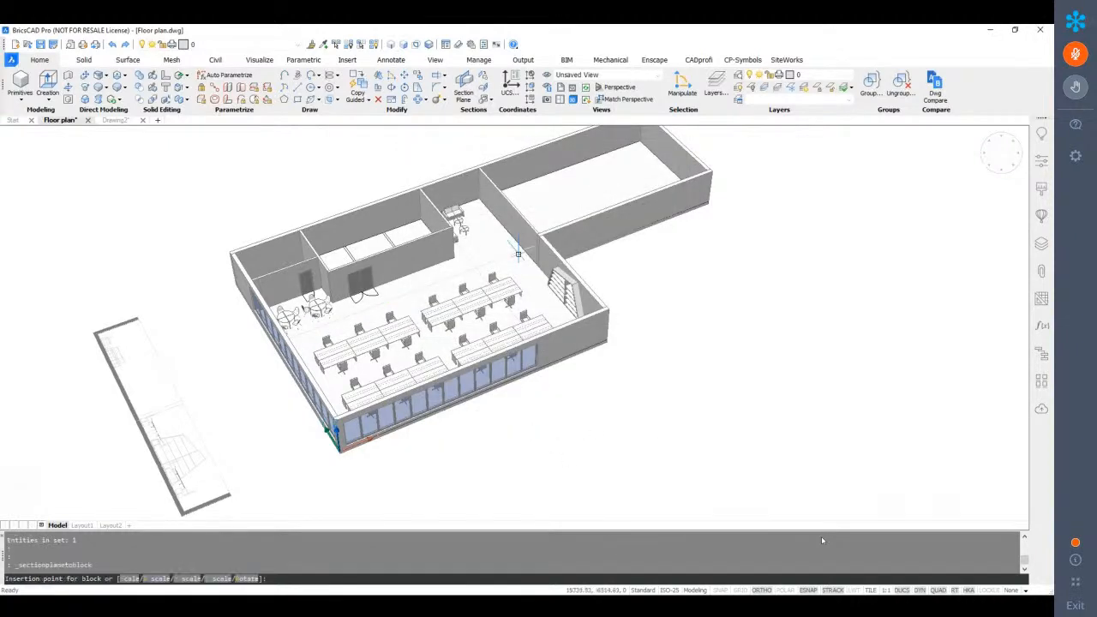
scroll(445, 400, "down", 3)
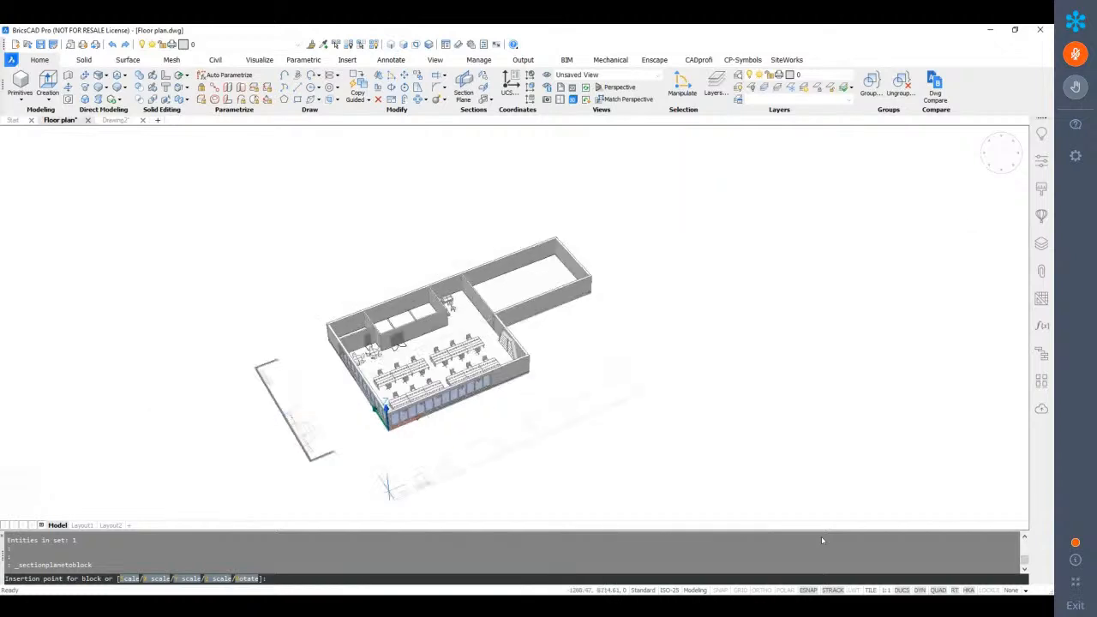
left_click(416, 463)
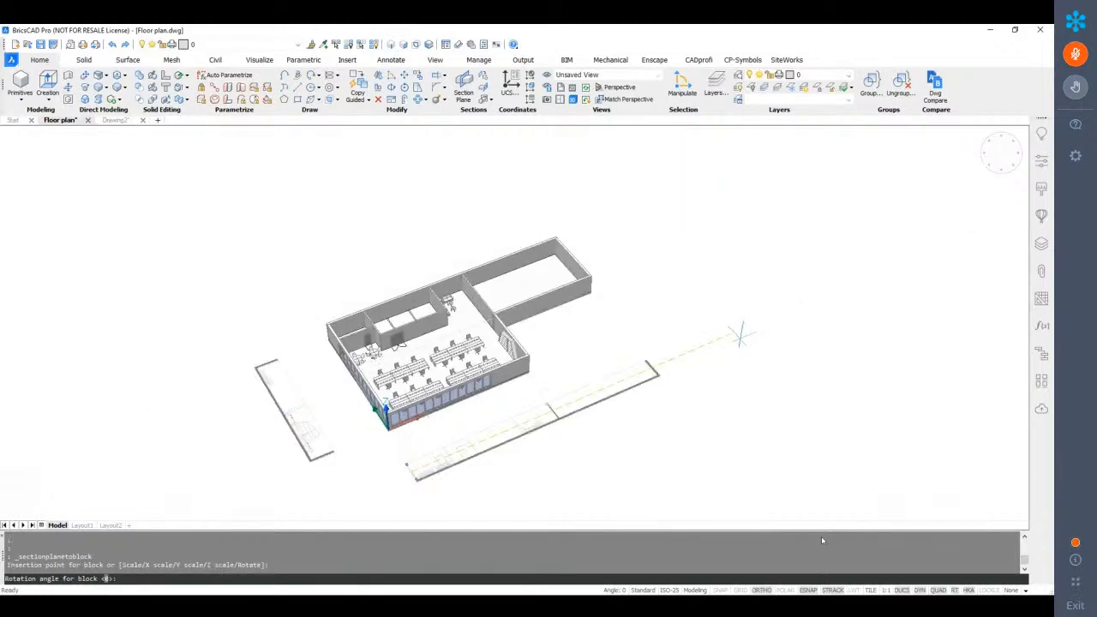
left_click(740, 333)
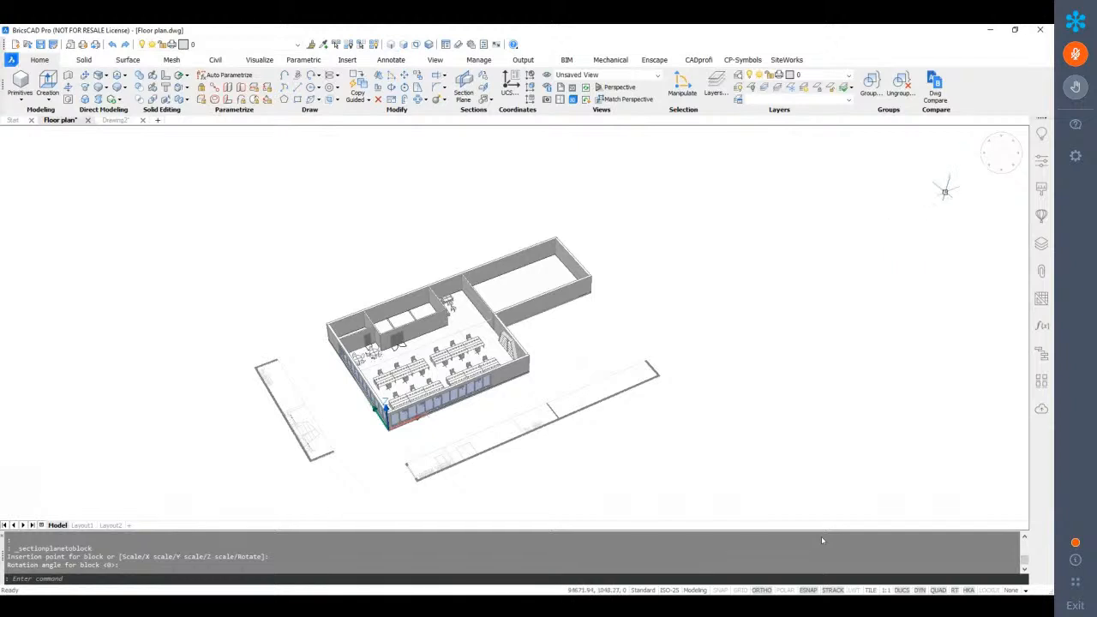
left_click(999, 151)
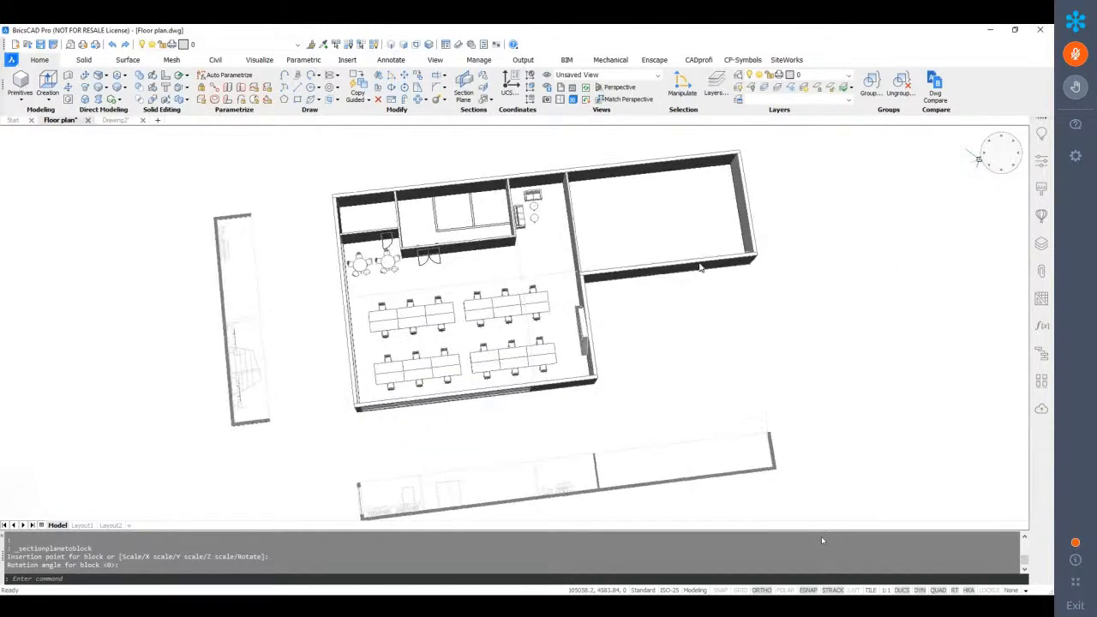
scroll(440, 466, "up", 3)
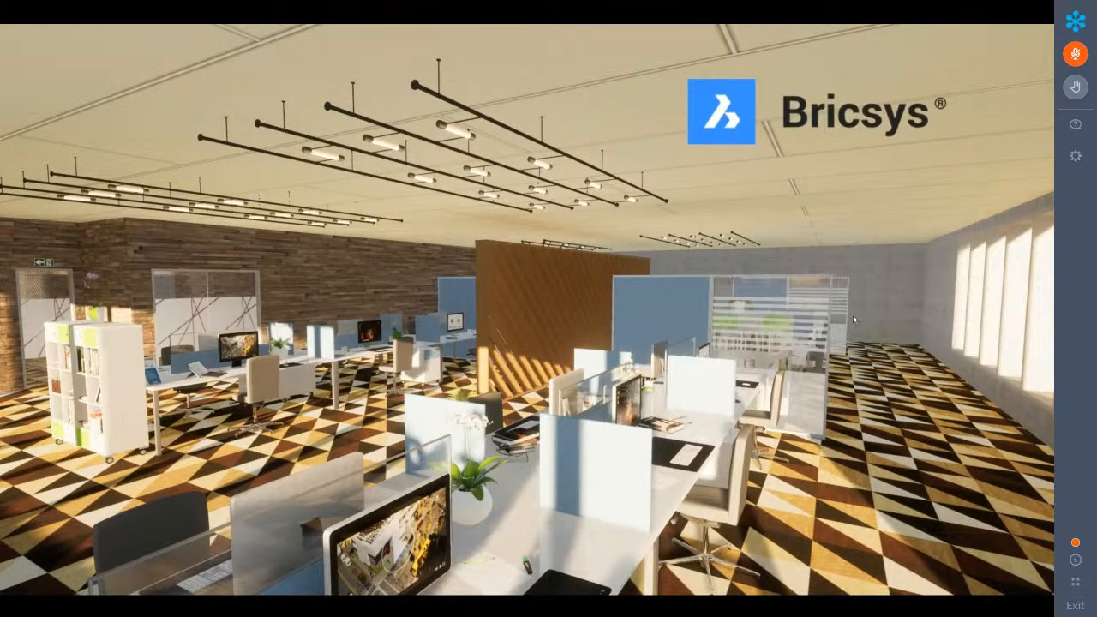
key("alt+Tab")
key("alt+Tab")
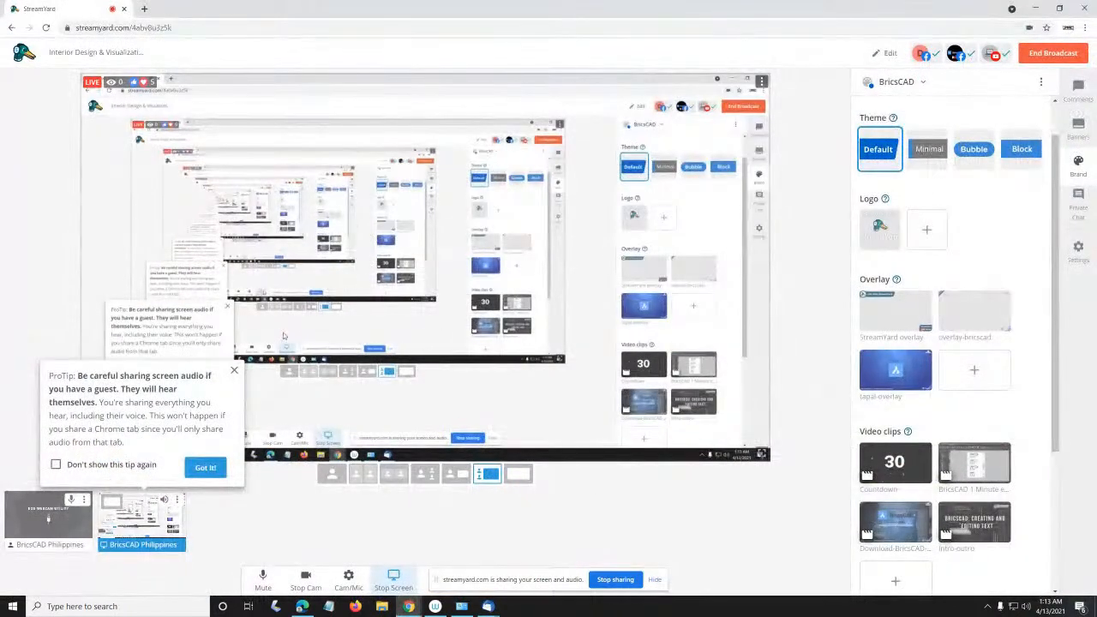